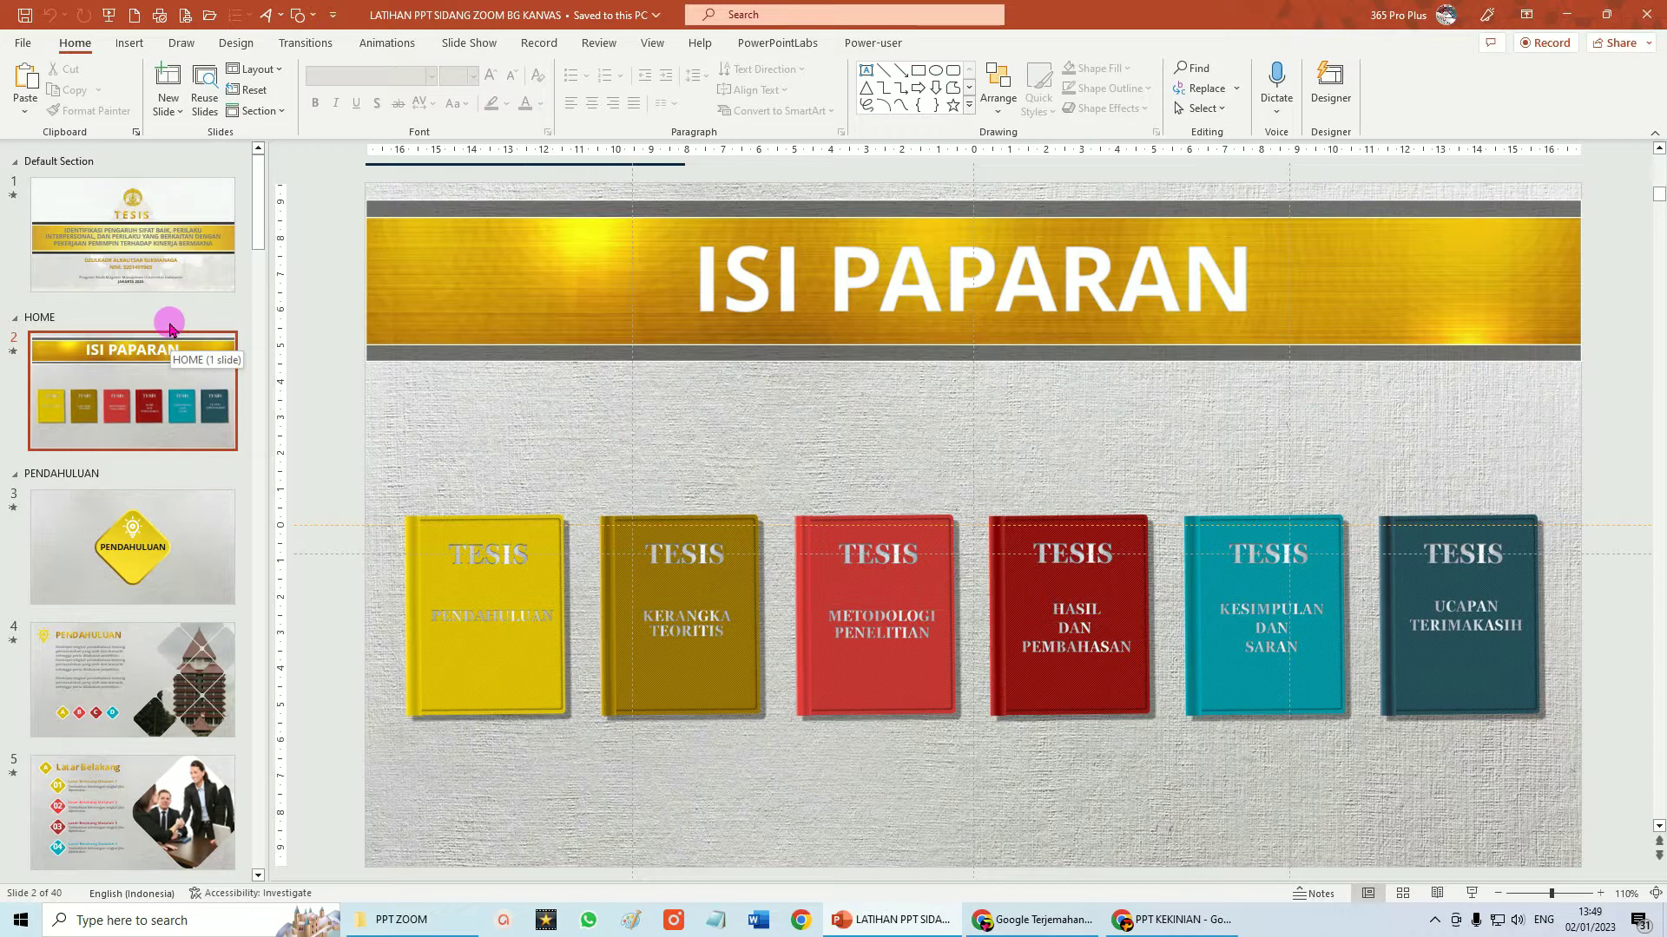
Select the TESIS title slide and run the slide show full-screen from it.
{"action": "left_click", "coordinate": [184, 269]}
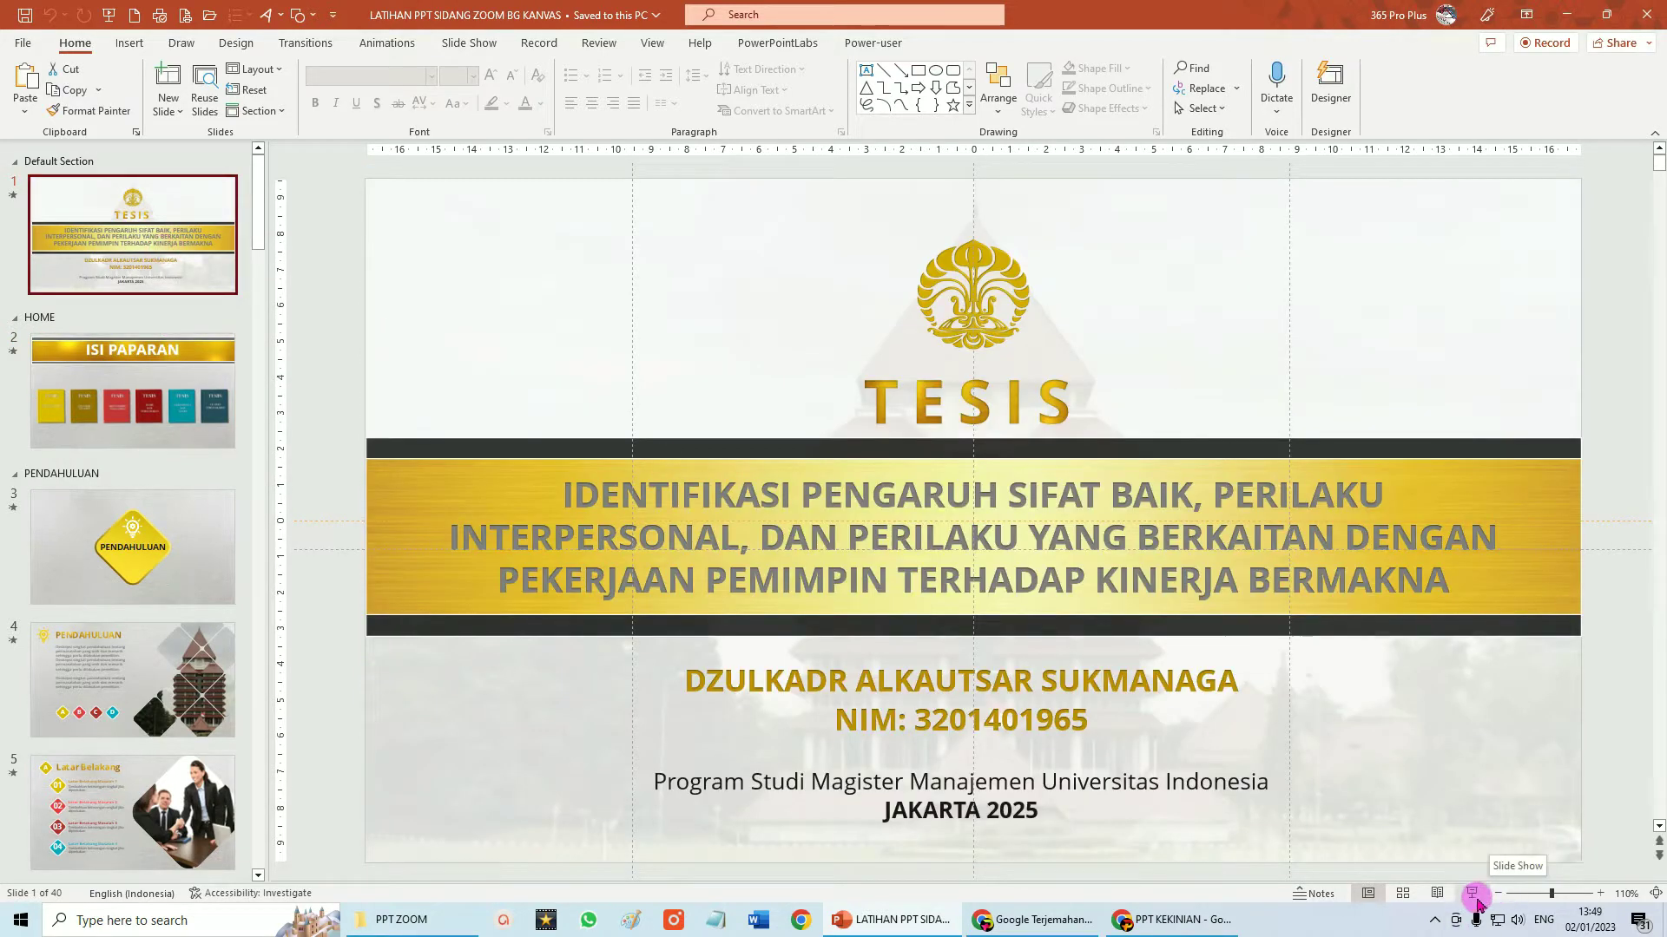
{"action": "left_click", "coordinate": [1472, 895]}
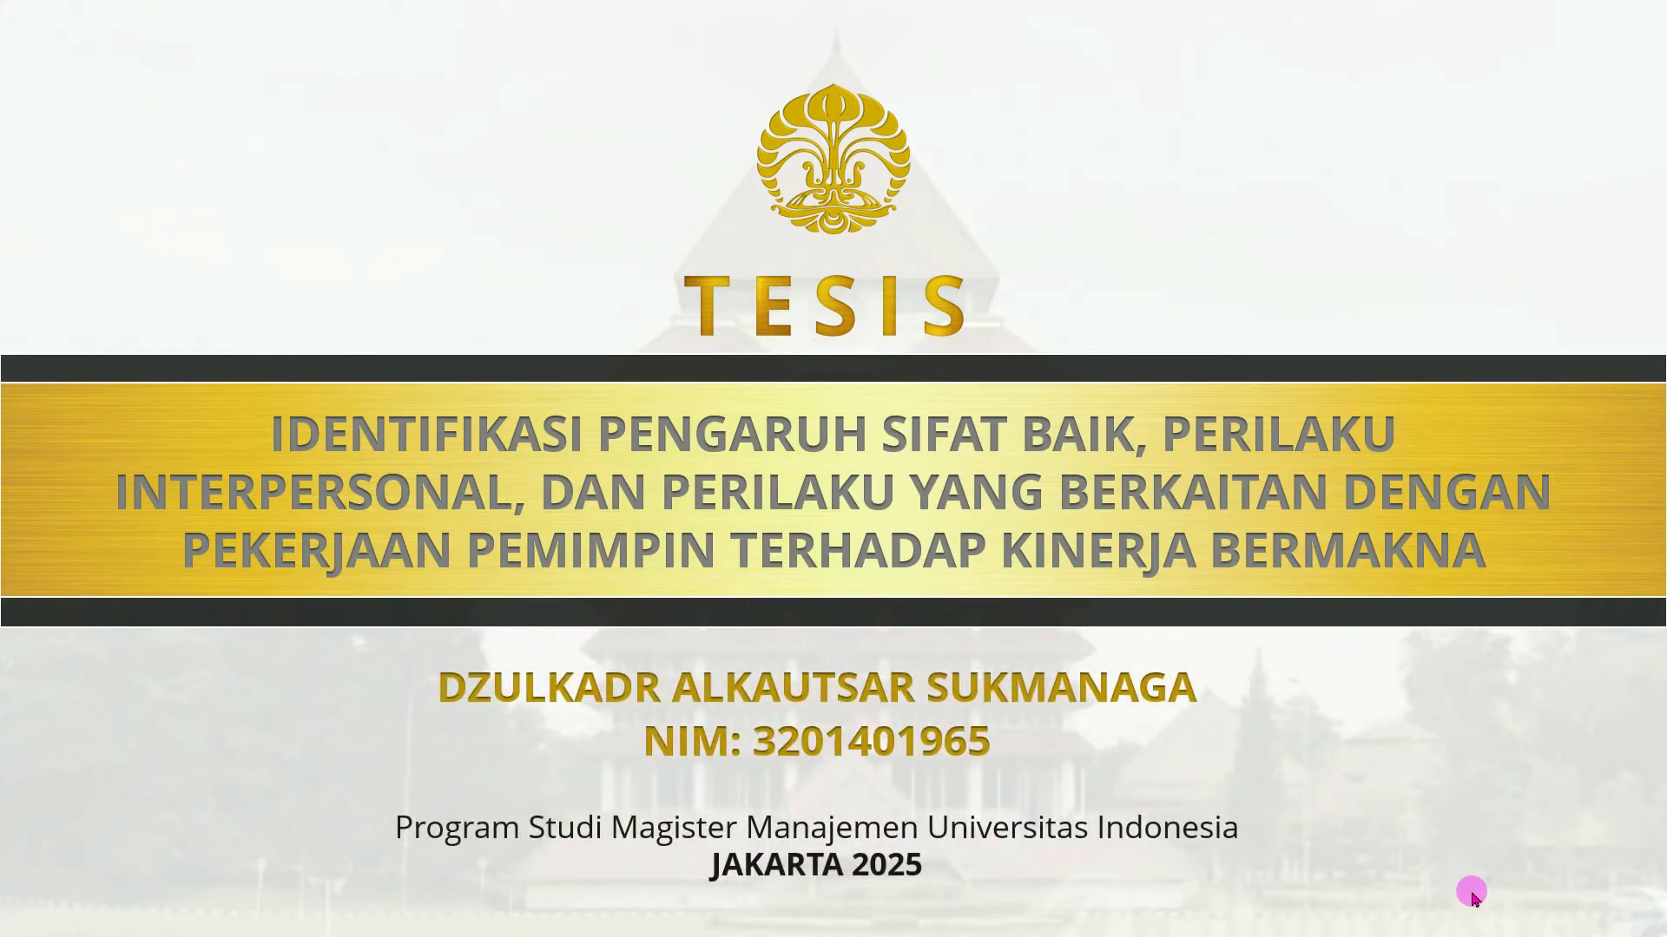
Advance to ISI PAPARAN, zoom into the yellow PENDAHULUAN book, and reach its content slide.
{"action": "left_click", "coordinate": [1473, 898]}
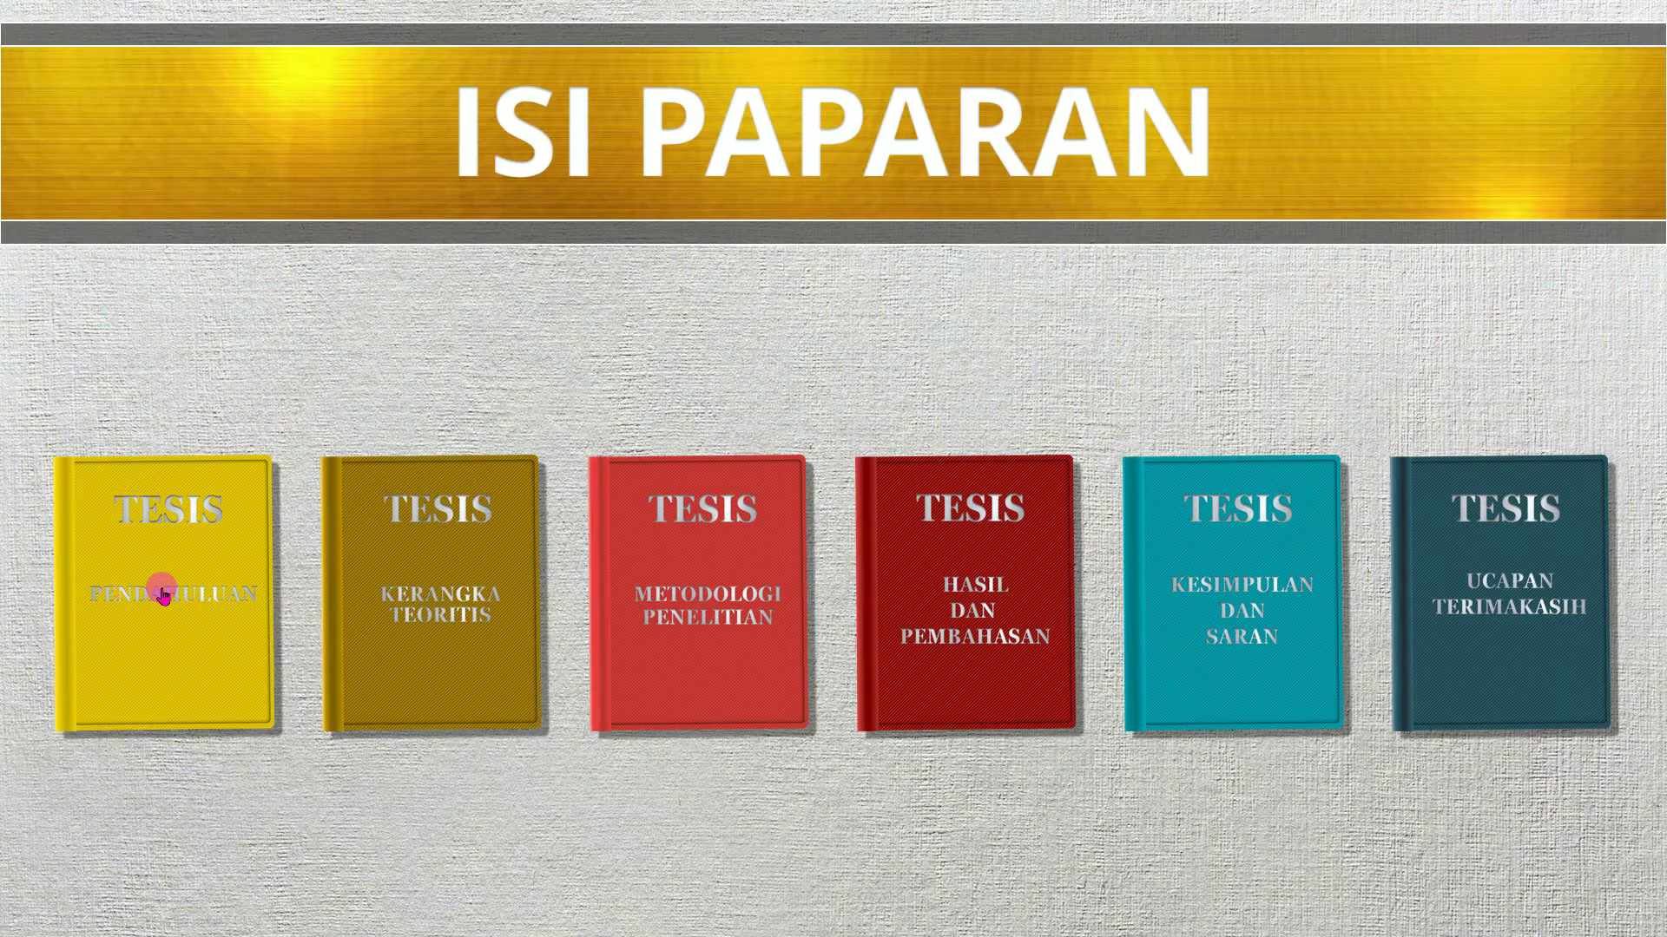
{"action": "left_click", "coordinate": [164, 594]}
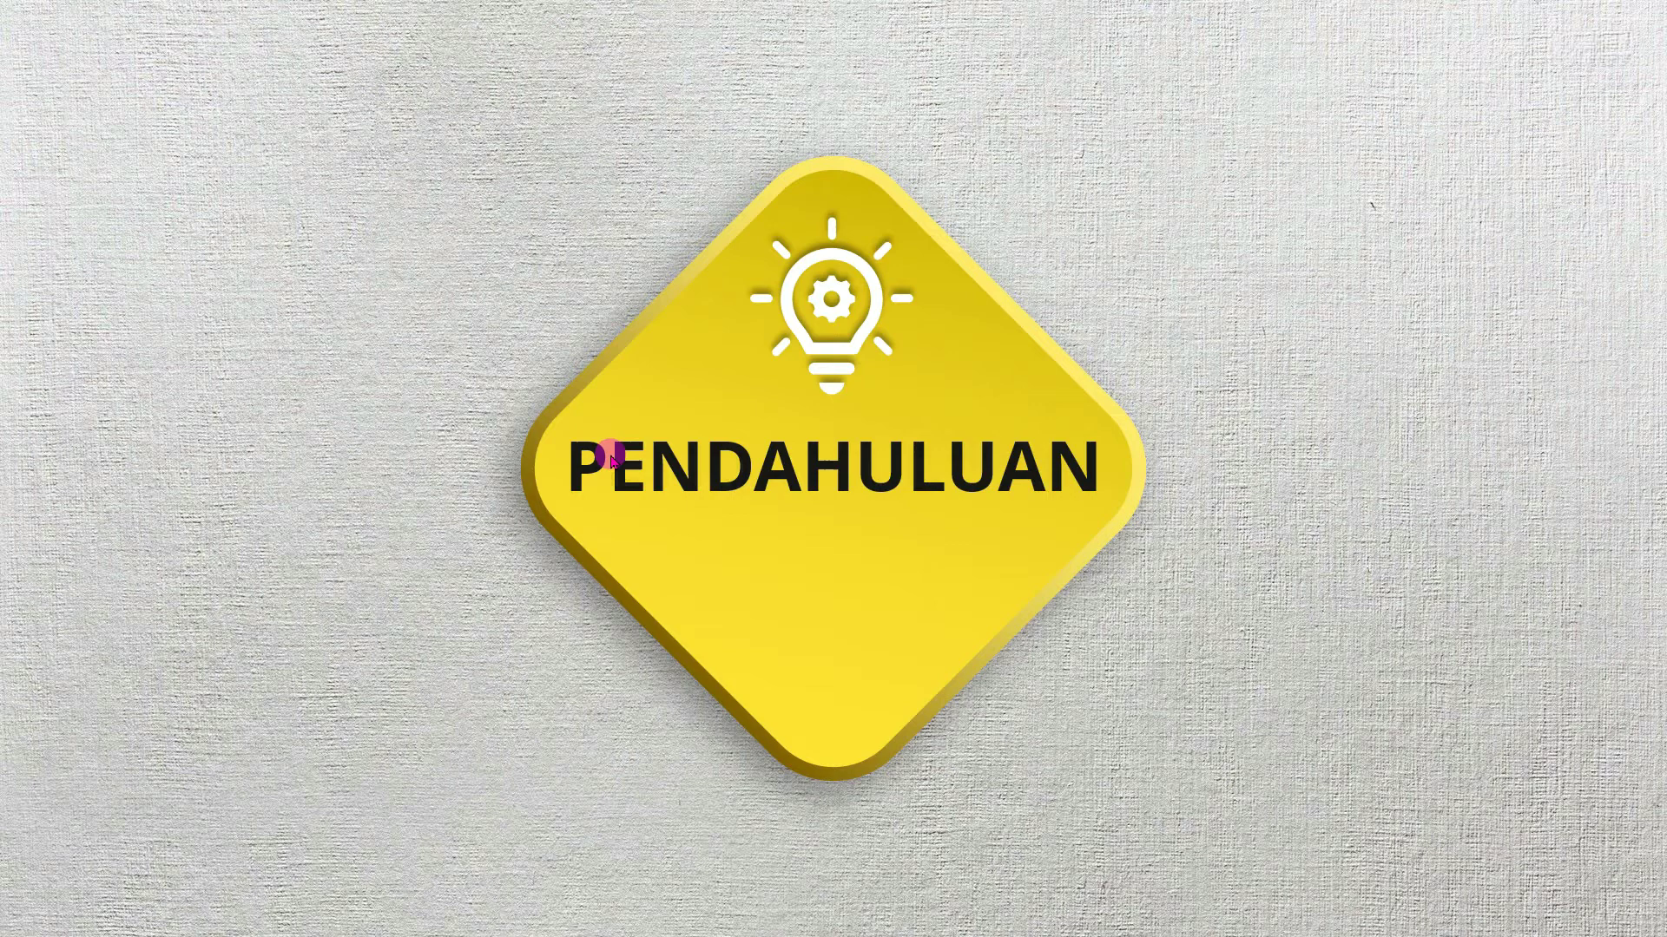
{"action": "left_click", "coordinate": [852, 519]}
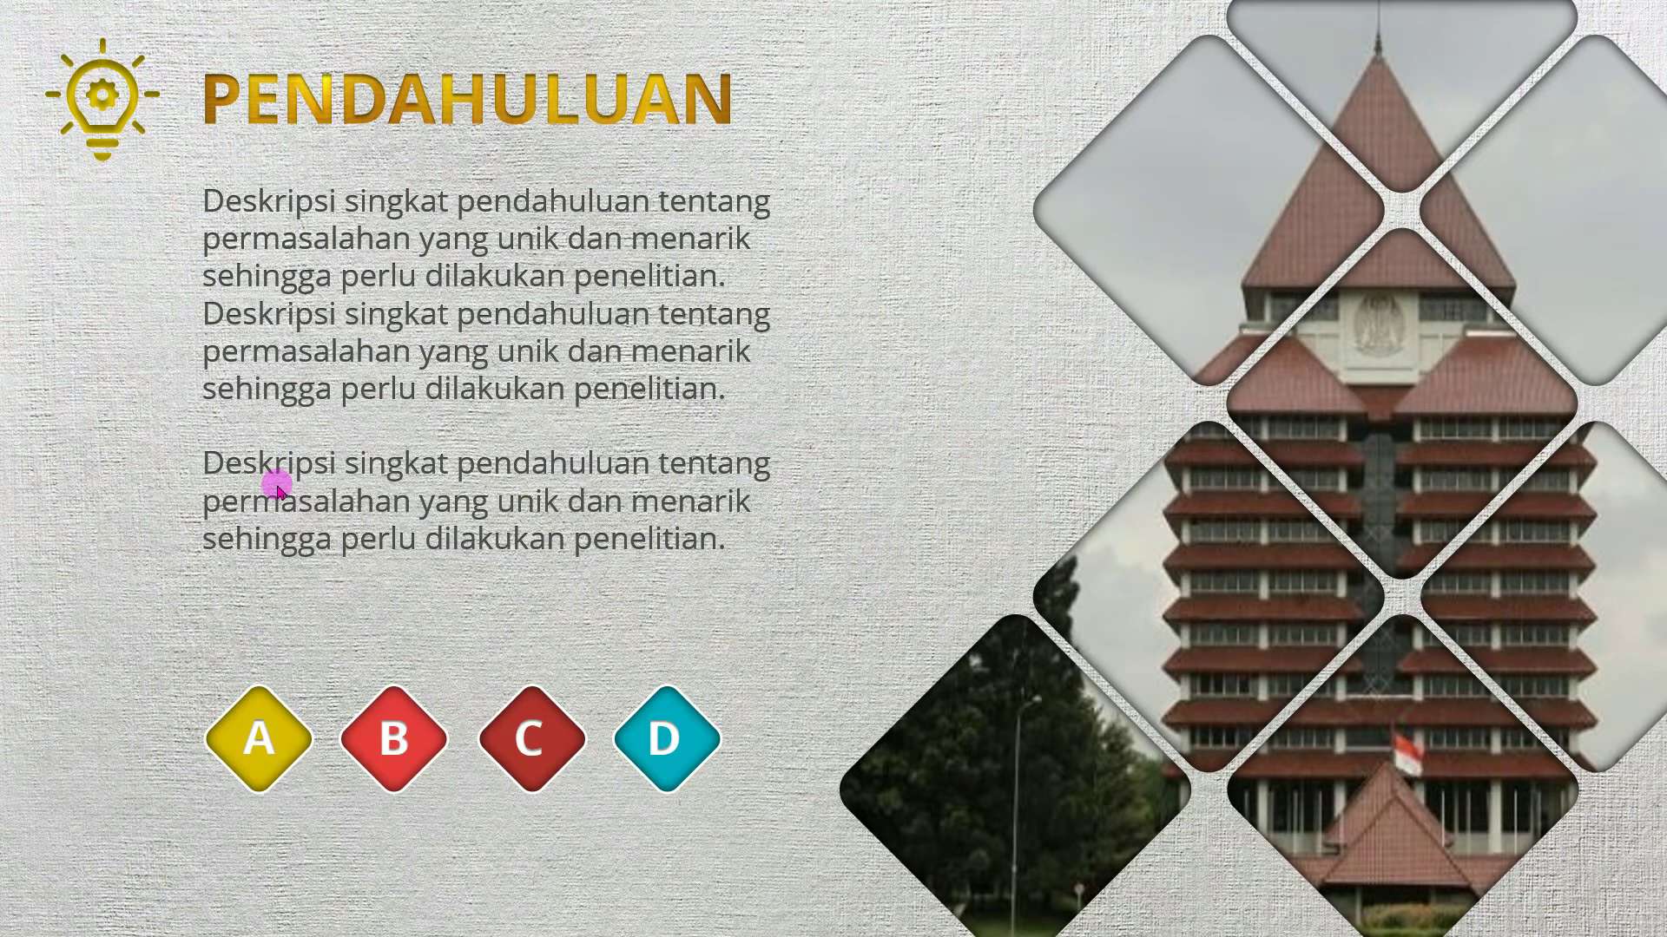
Step through Latar Belakang and Rumusan Masalah, return to ISI PAPARAN, then zoom into KERANGKA TEORITIS.
{"action": "left_click", "coordinate": [842, 520]}
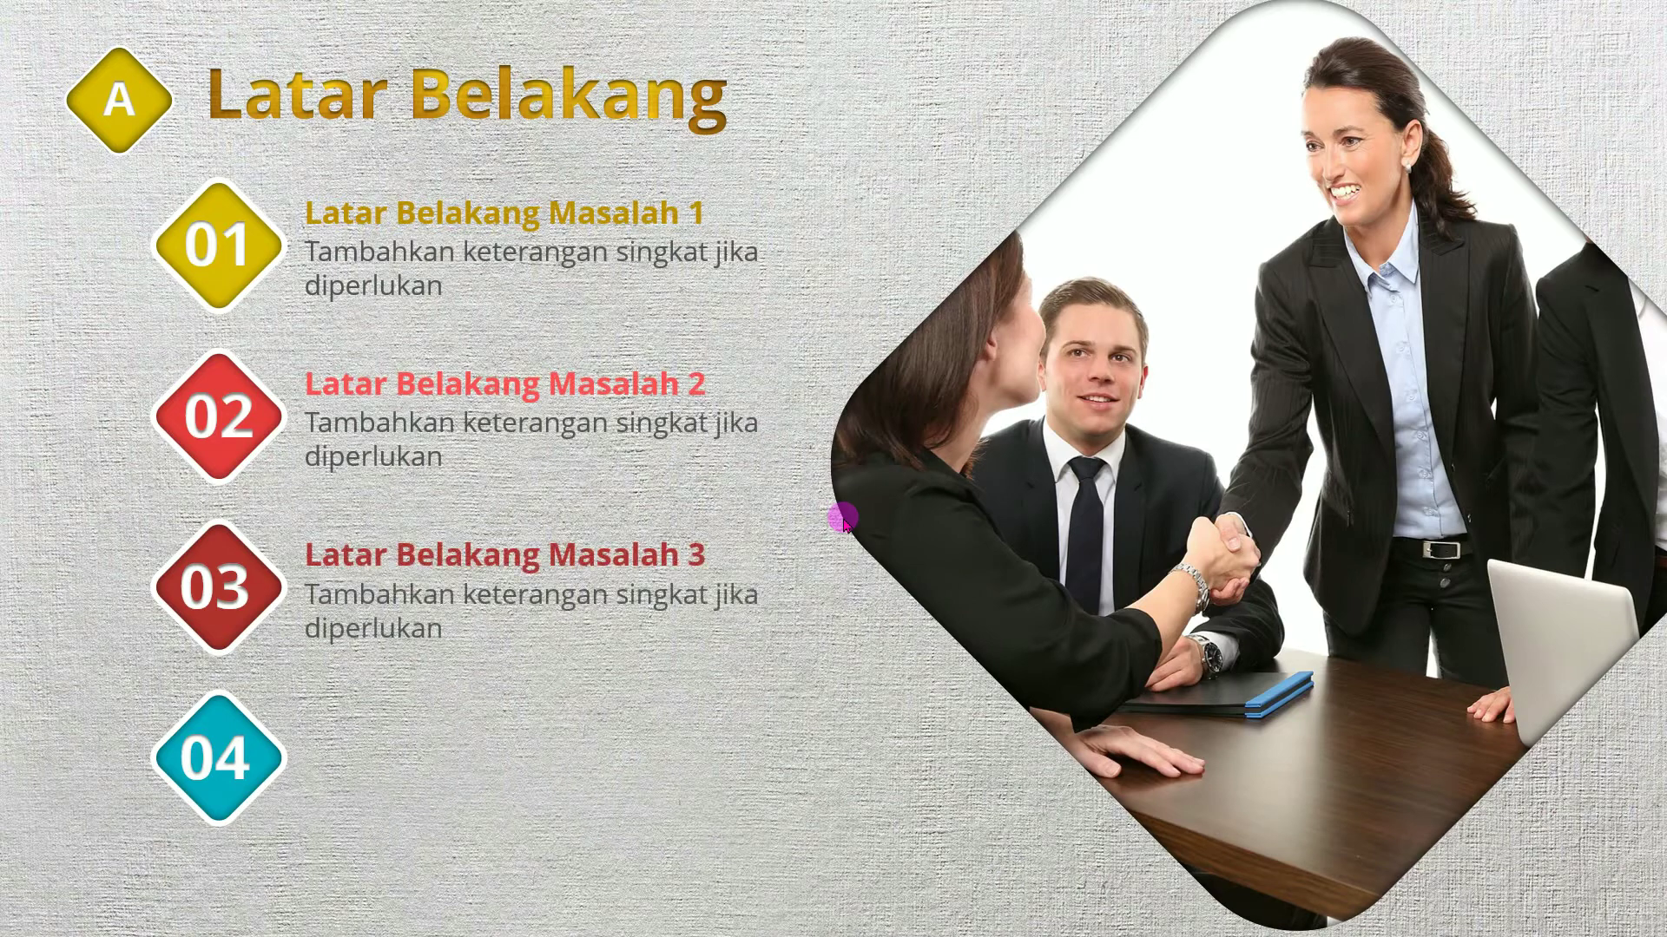
{"action": "left_click", "coordinate": [843, 519]}
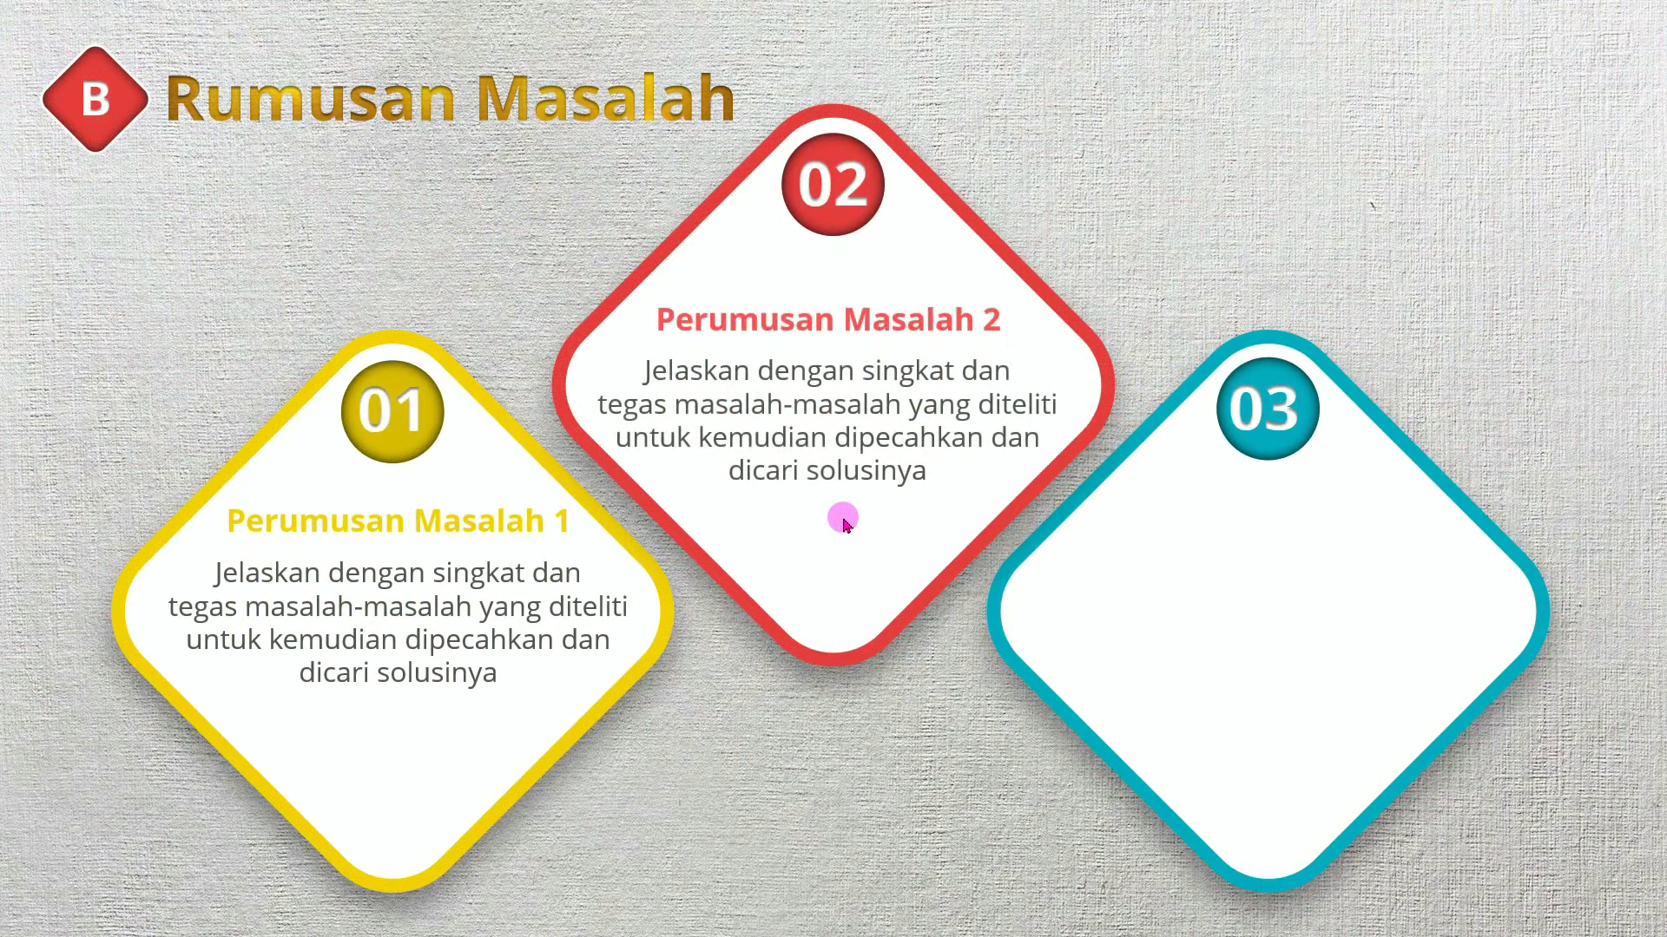
{"action": "left_click", "coordinate": [843, 519]}
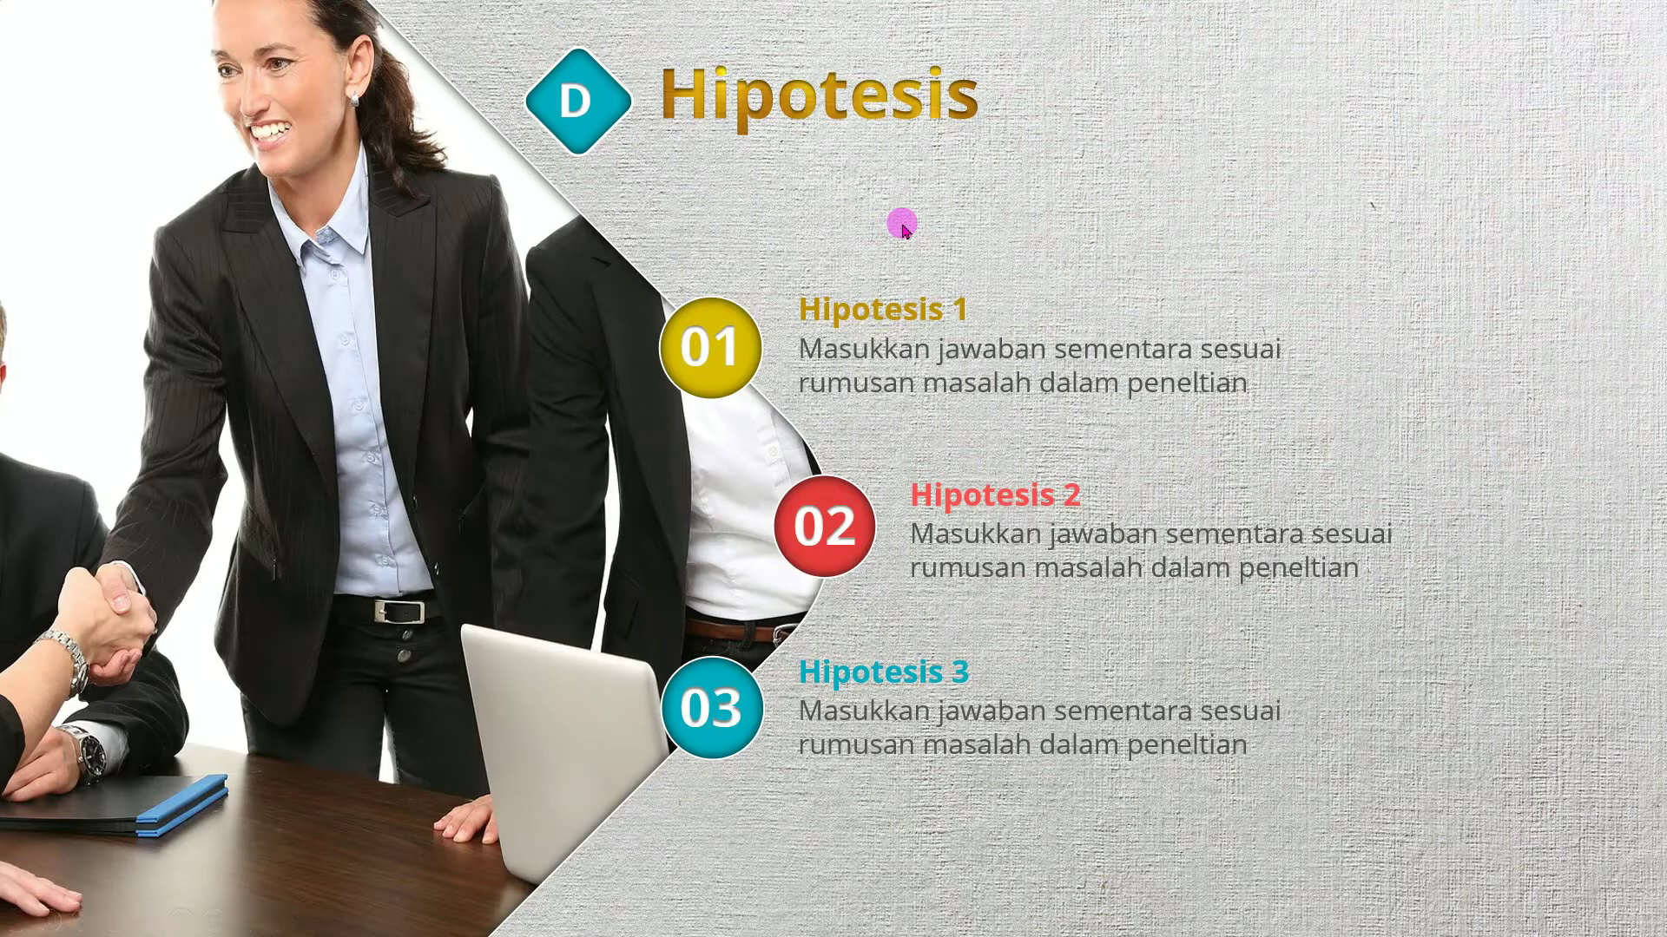
{"action": "left_click", "coordinate": [903, 227]}
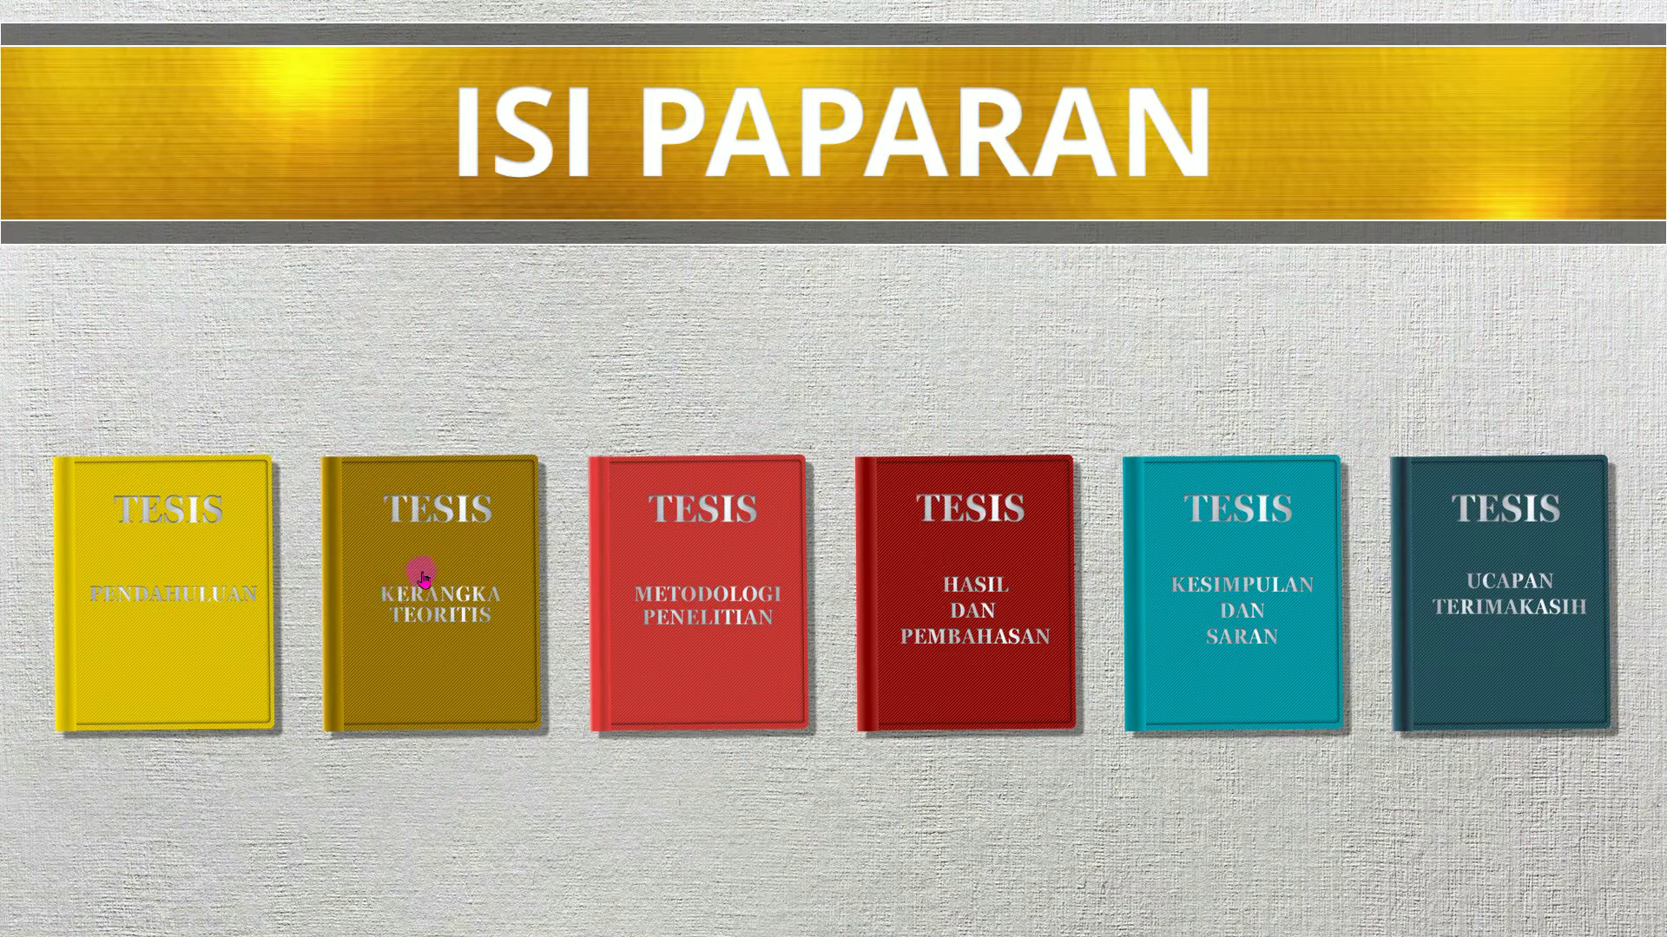
{"action": "left_click", "coordinate": [426, 595]}
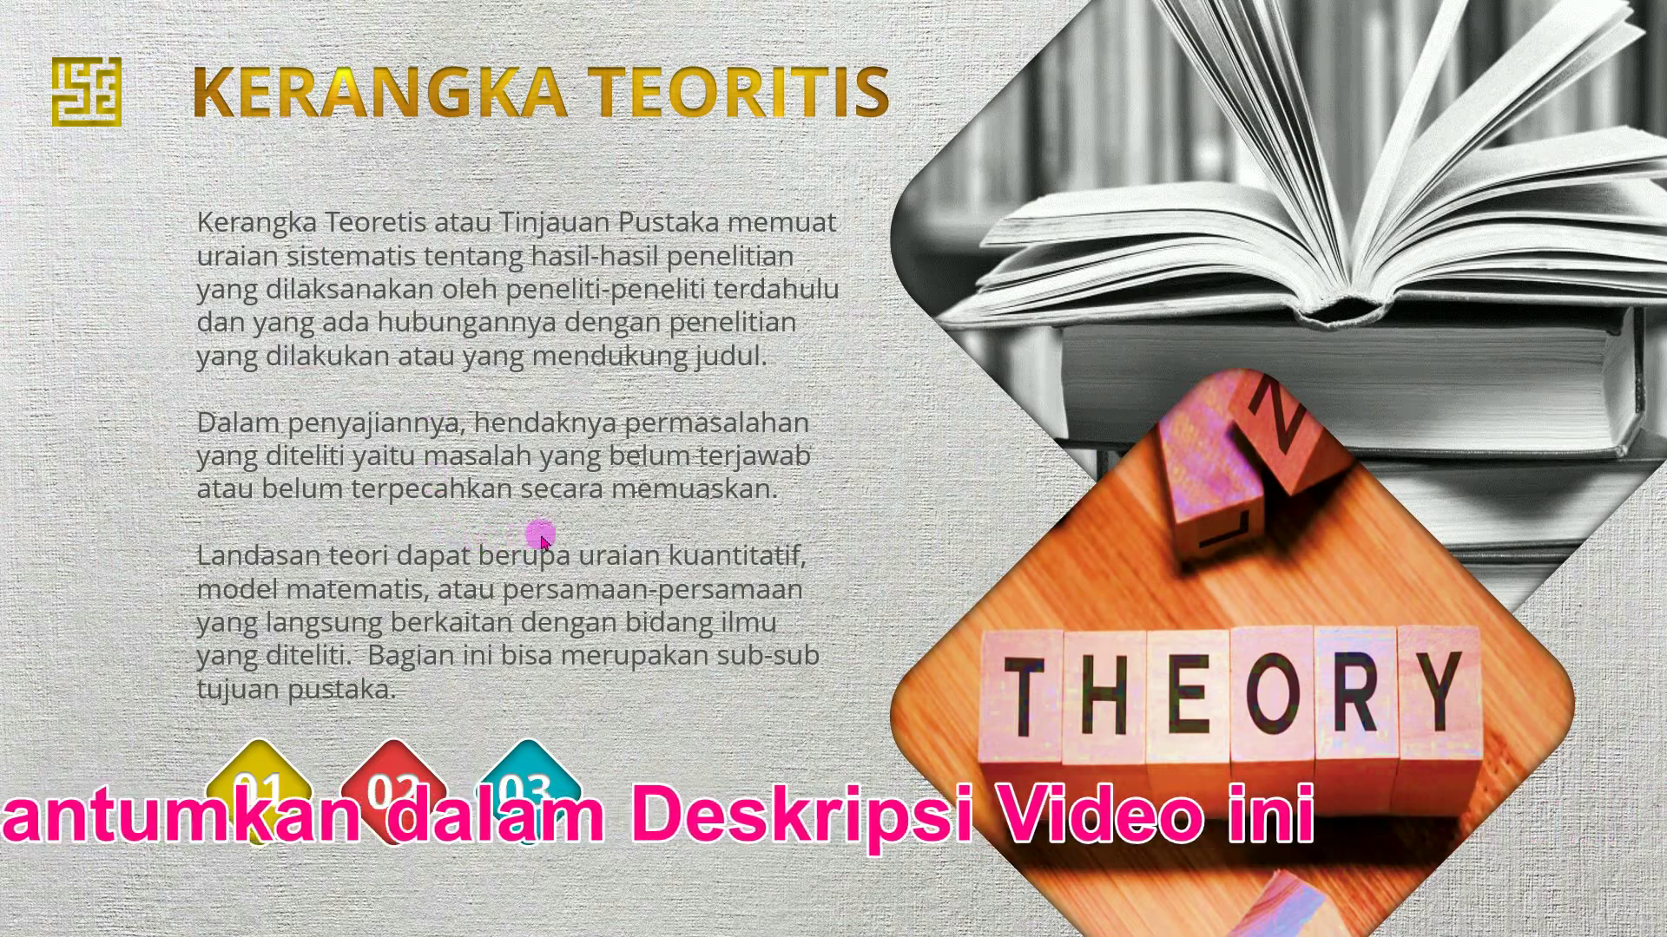
Advance through Hasil Penelitian Sebelumnya and the rest of the section, then start a new blank presentation.
{"action": "left_click", "coordinate": [681, 529]}
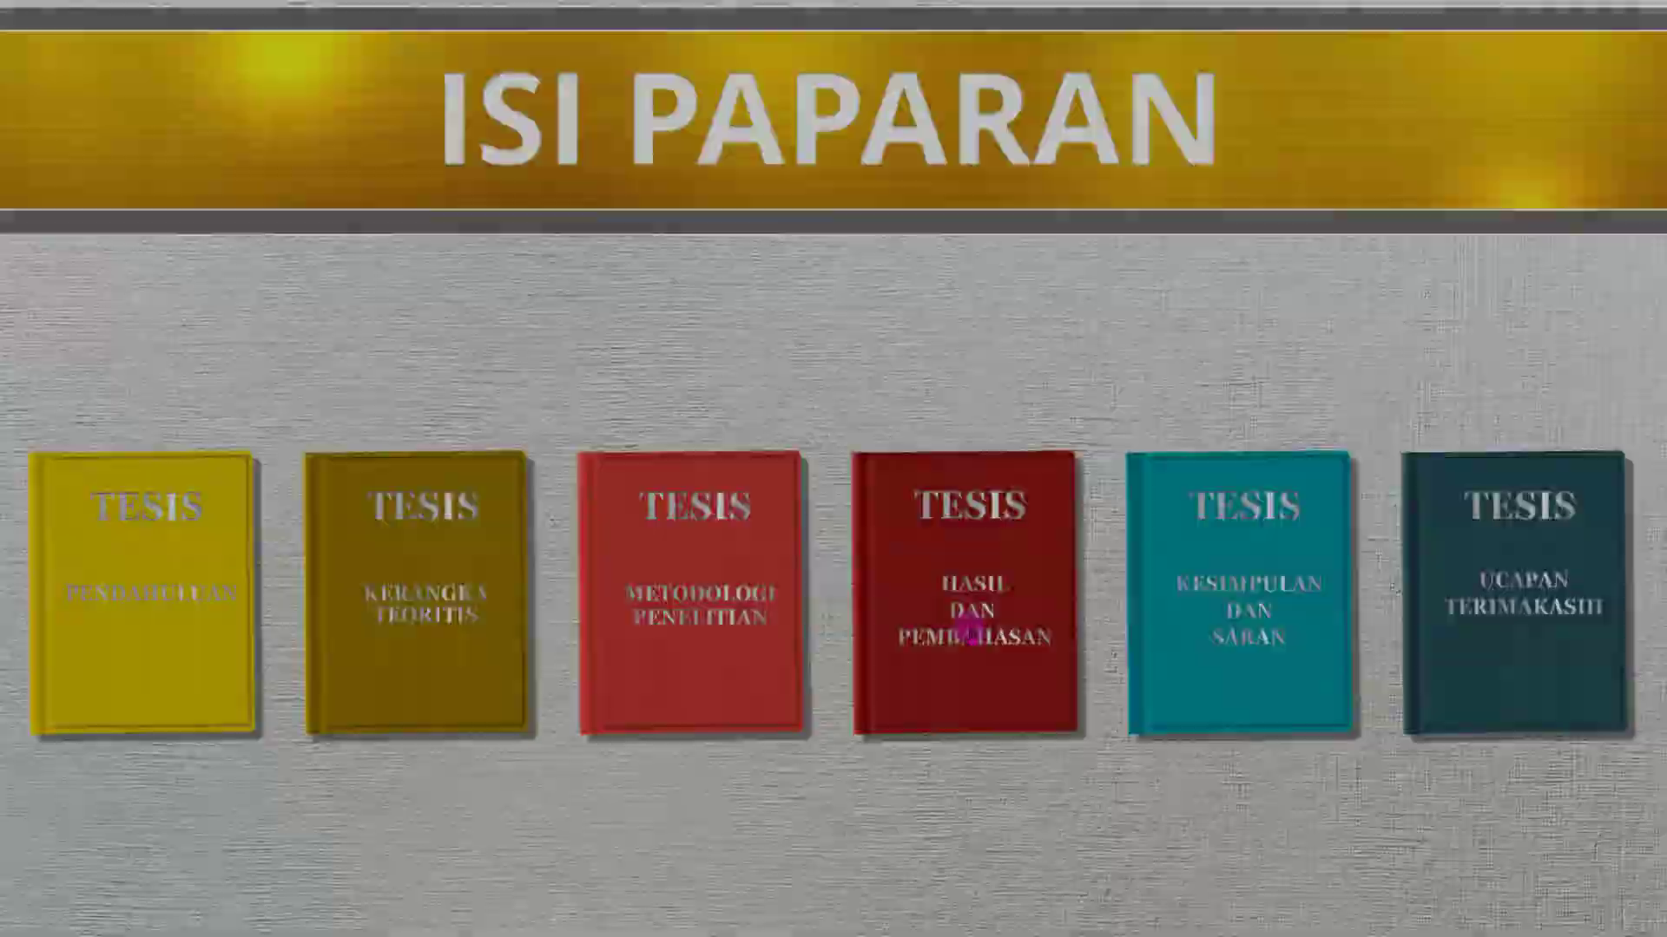
{"action": "left_click", "coordinate": [968, 632]}
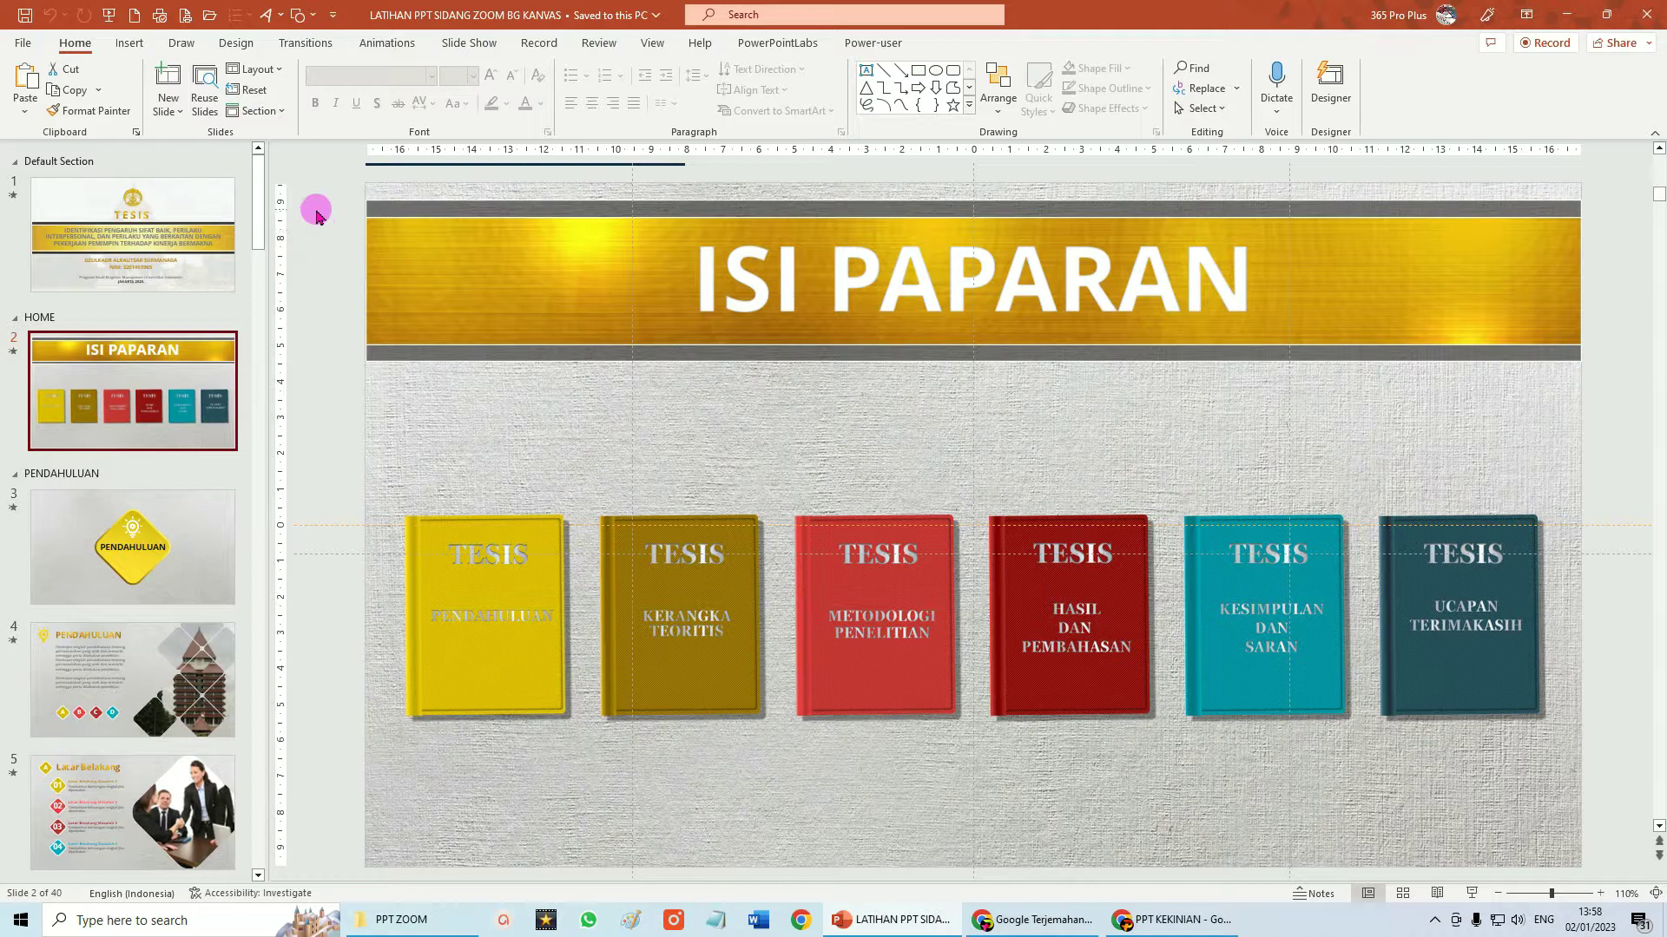
{"action": "left_click", "coordinate": [135, 16]}
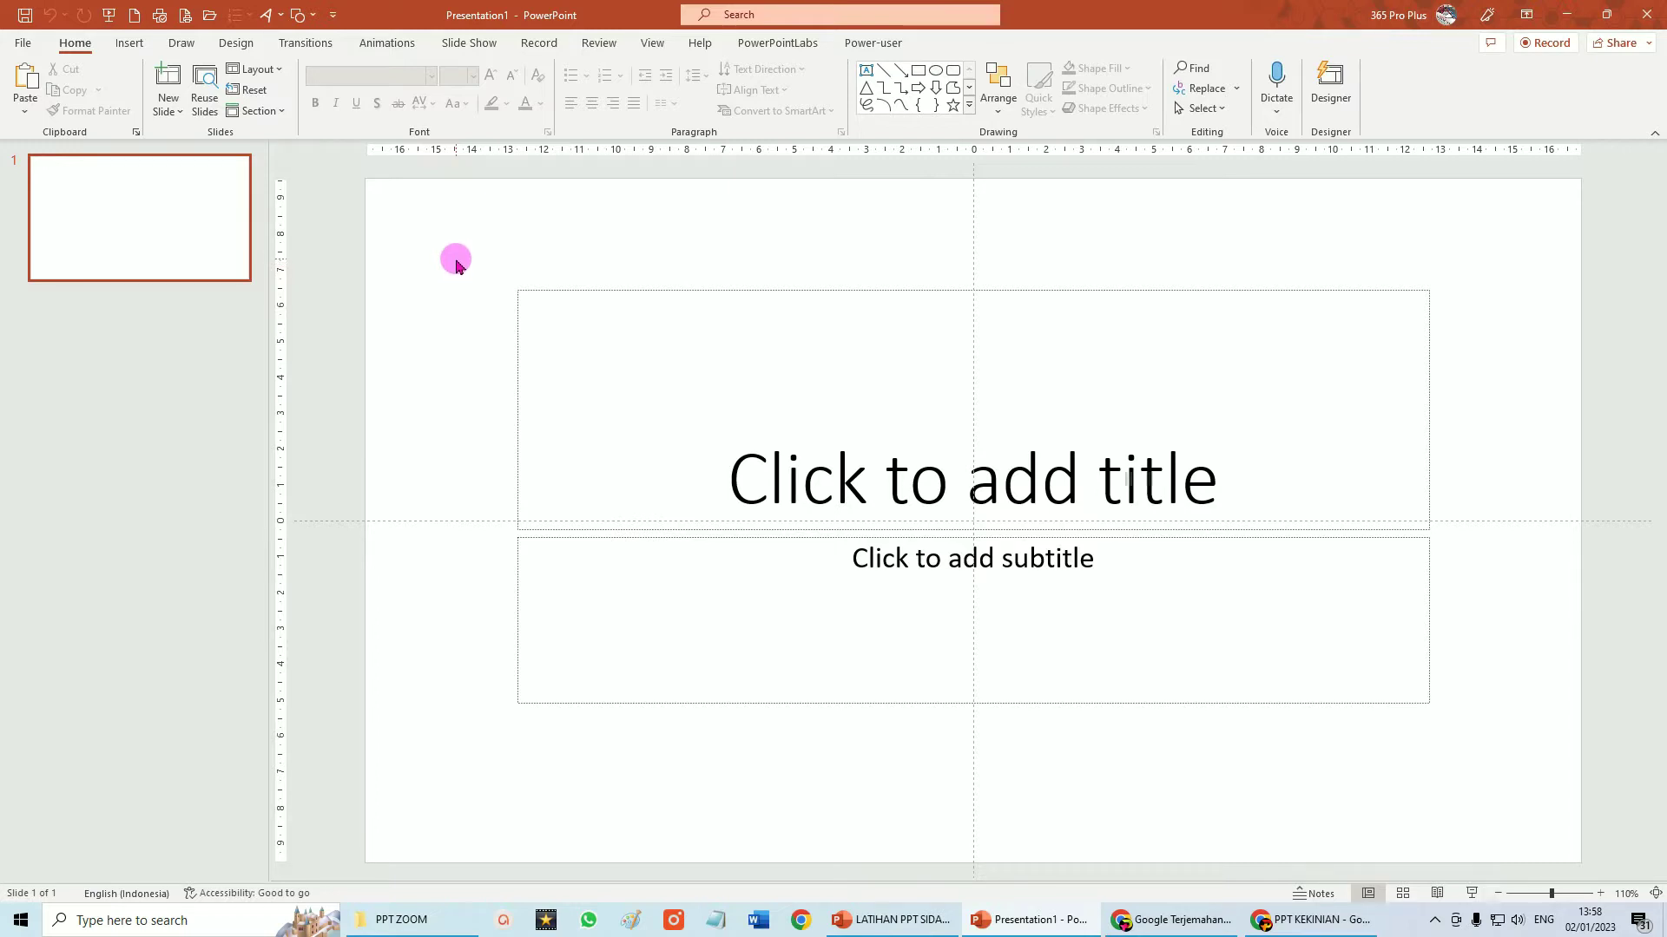
Select the title and subtitle placeholders on Presentation1's first slide and delete them.
{"action": "left_click_drag", "start_coordinate": [466, 262], "coordinate": [1474, 799]}
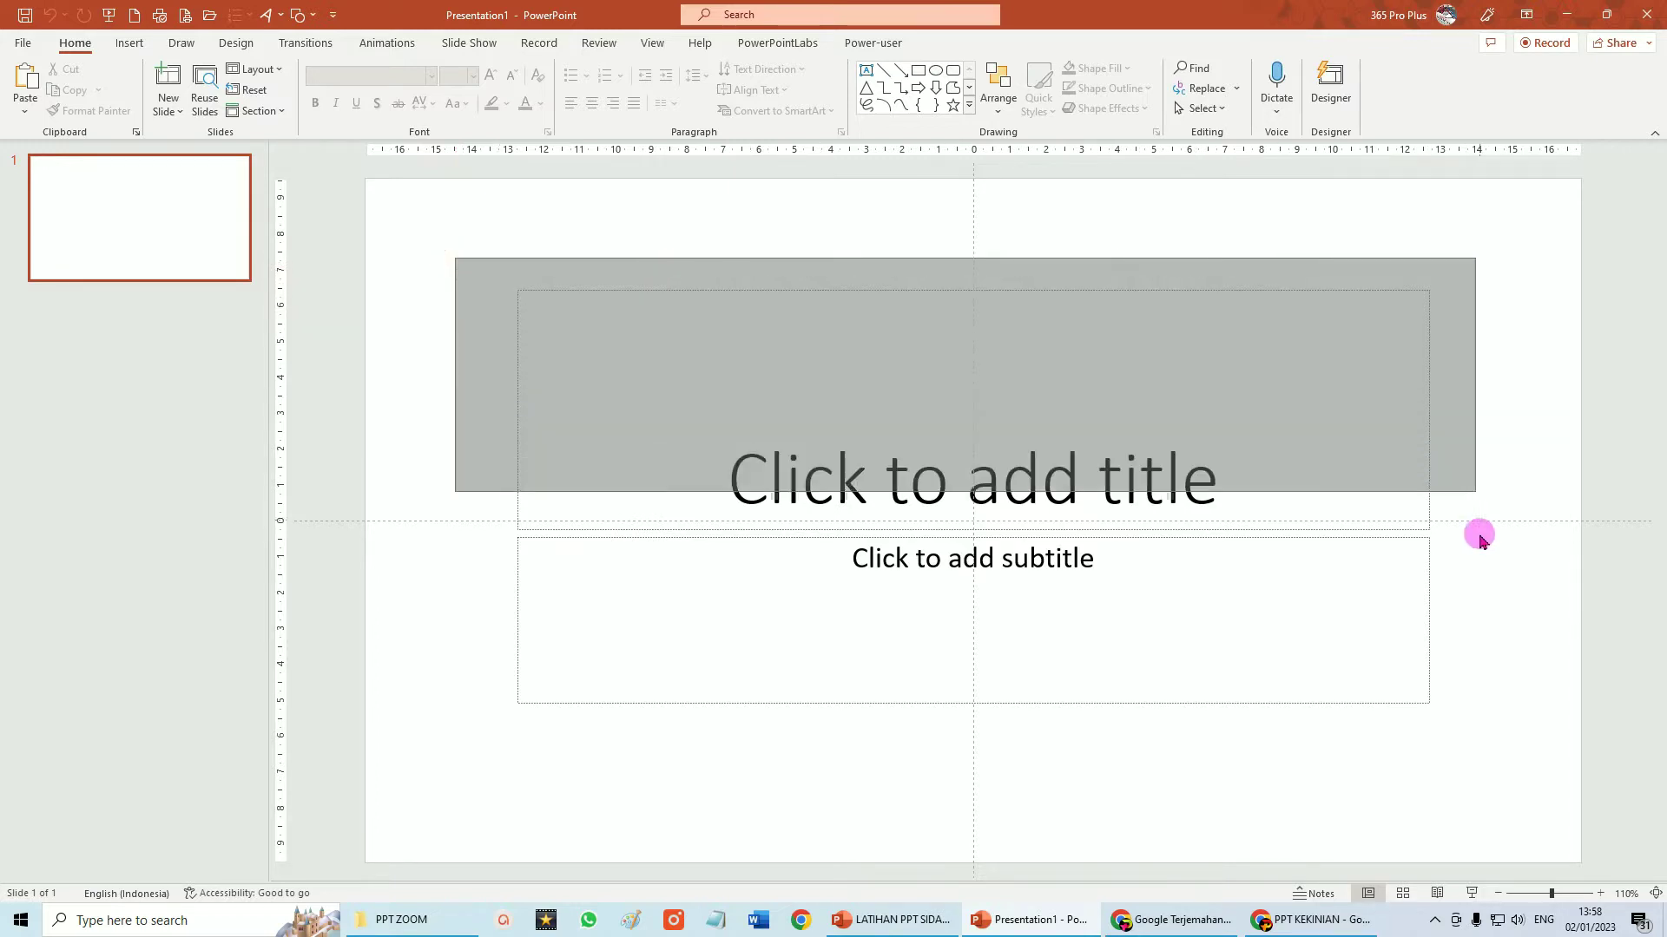
{"action": "left_click_drag", "start_coordinate": [1475, 800], "coordinate": [1512, 773]}
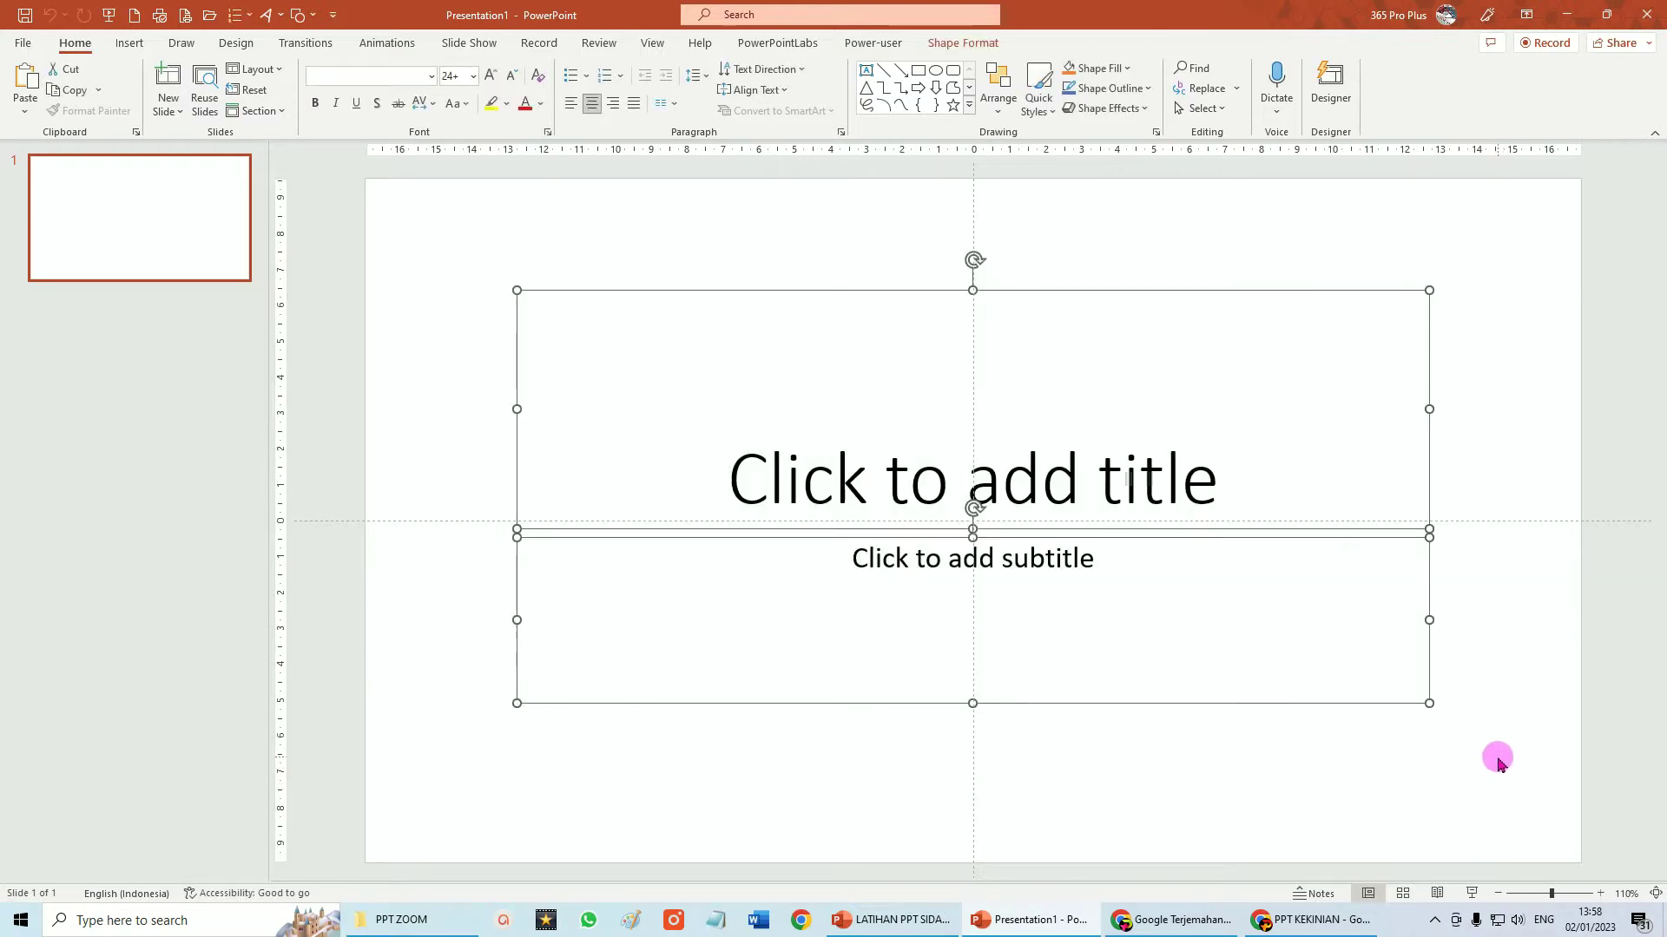
{"action": "key", "text": "Delete"}
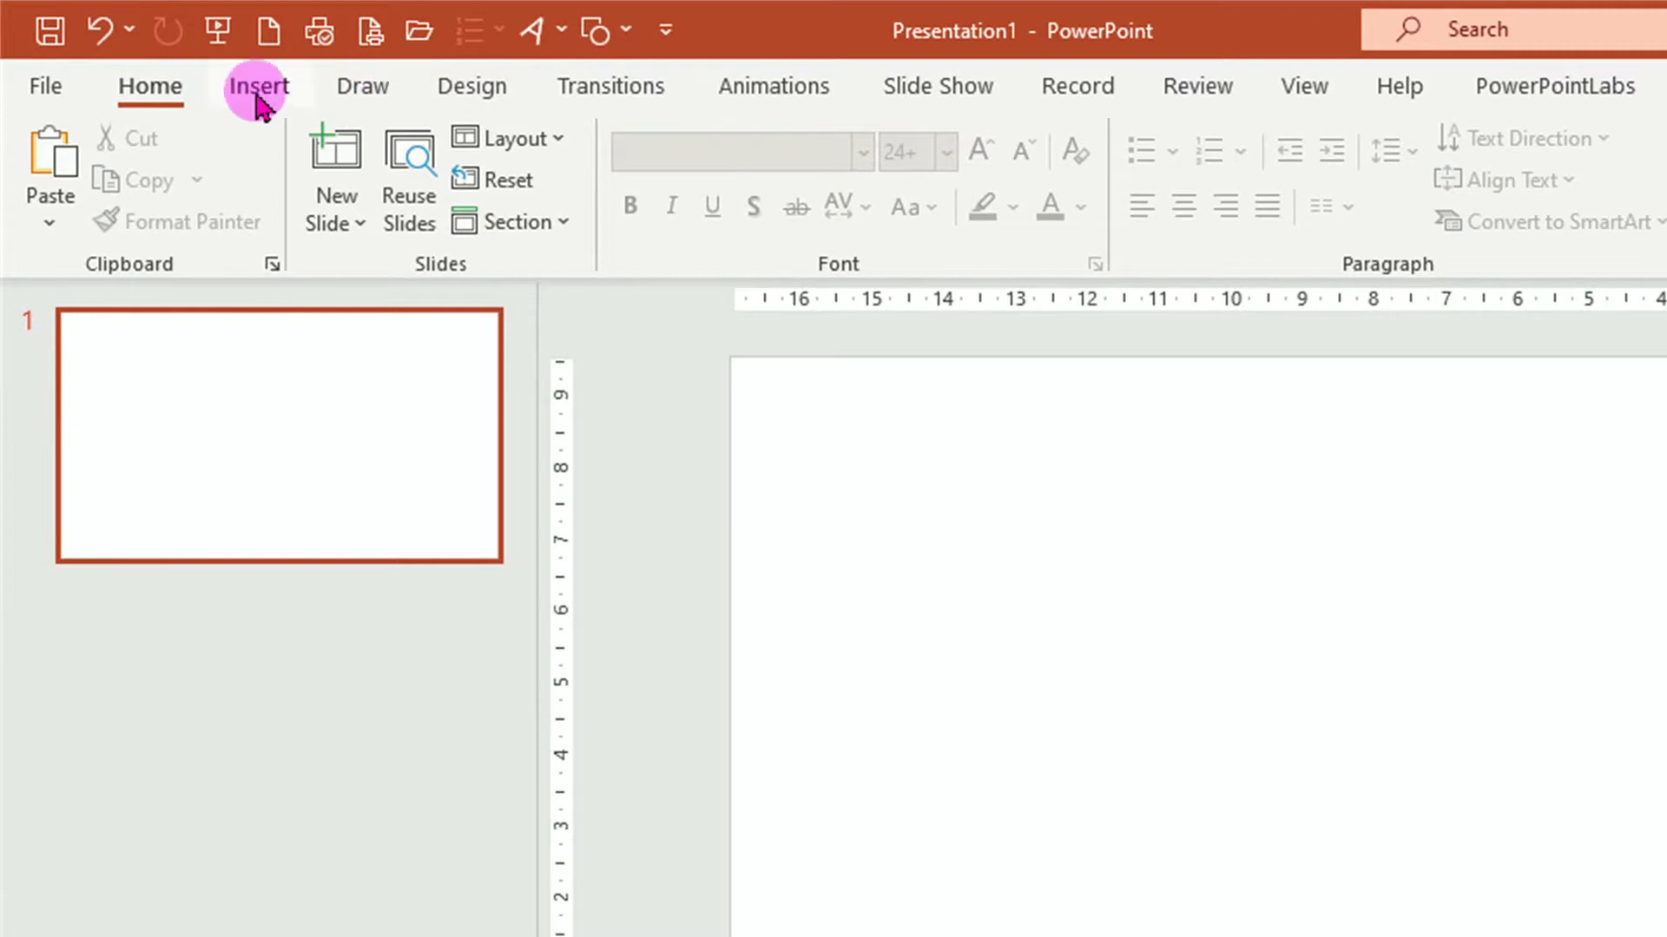
Draw a Shift-constrained rounded-corner rectangle, a square of 8,37 cm by 8,37 cm.
{"action": "left_click", "coordinate": [260, 91]}
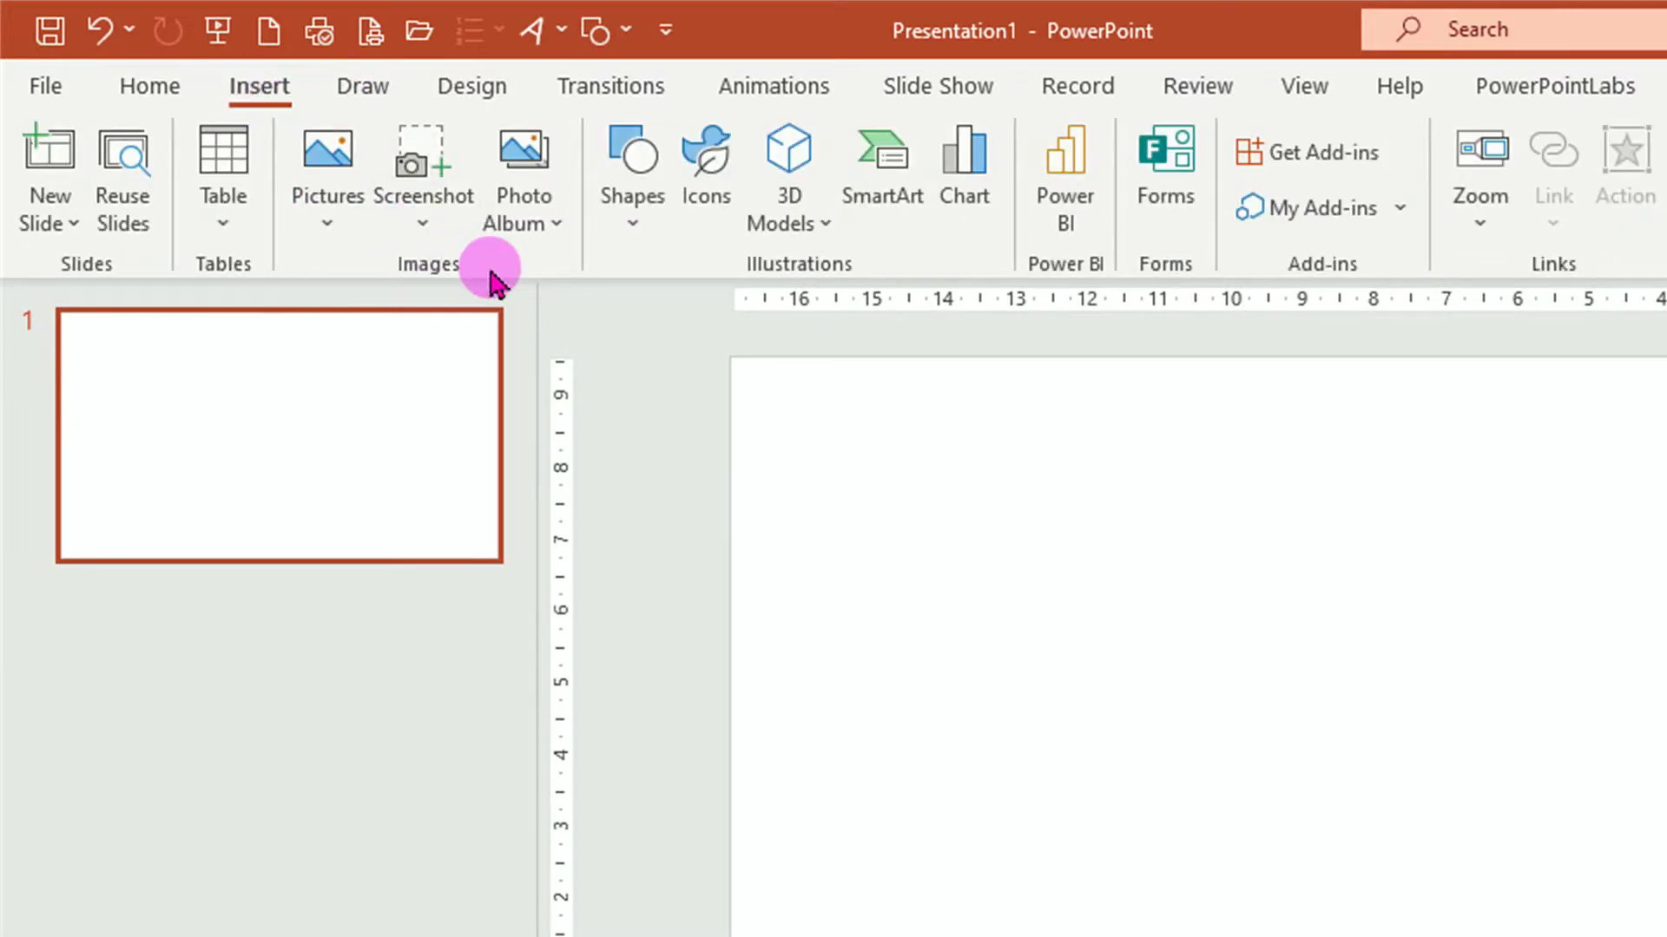
{"action": "left_click", "coordinate": [640, 227]}
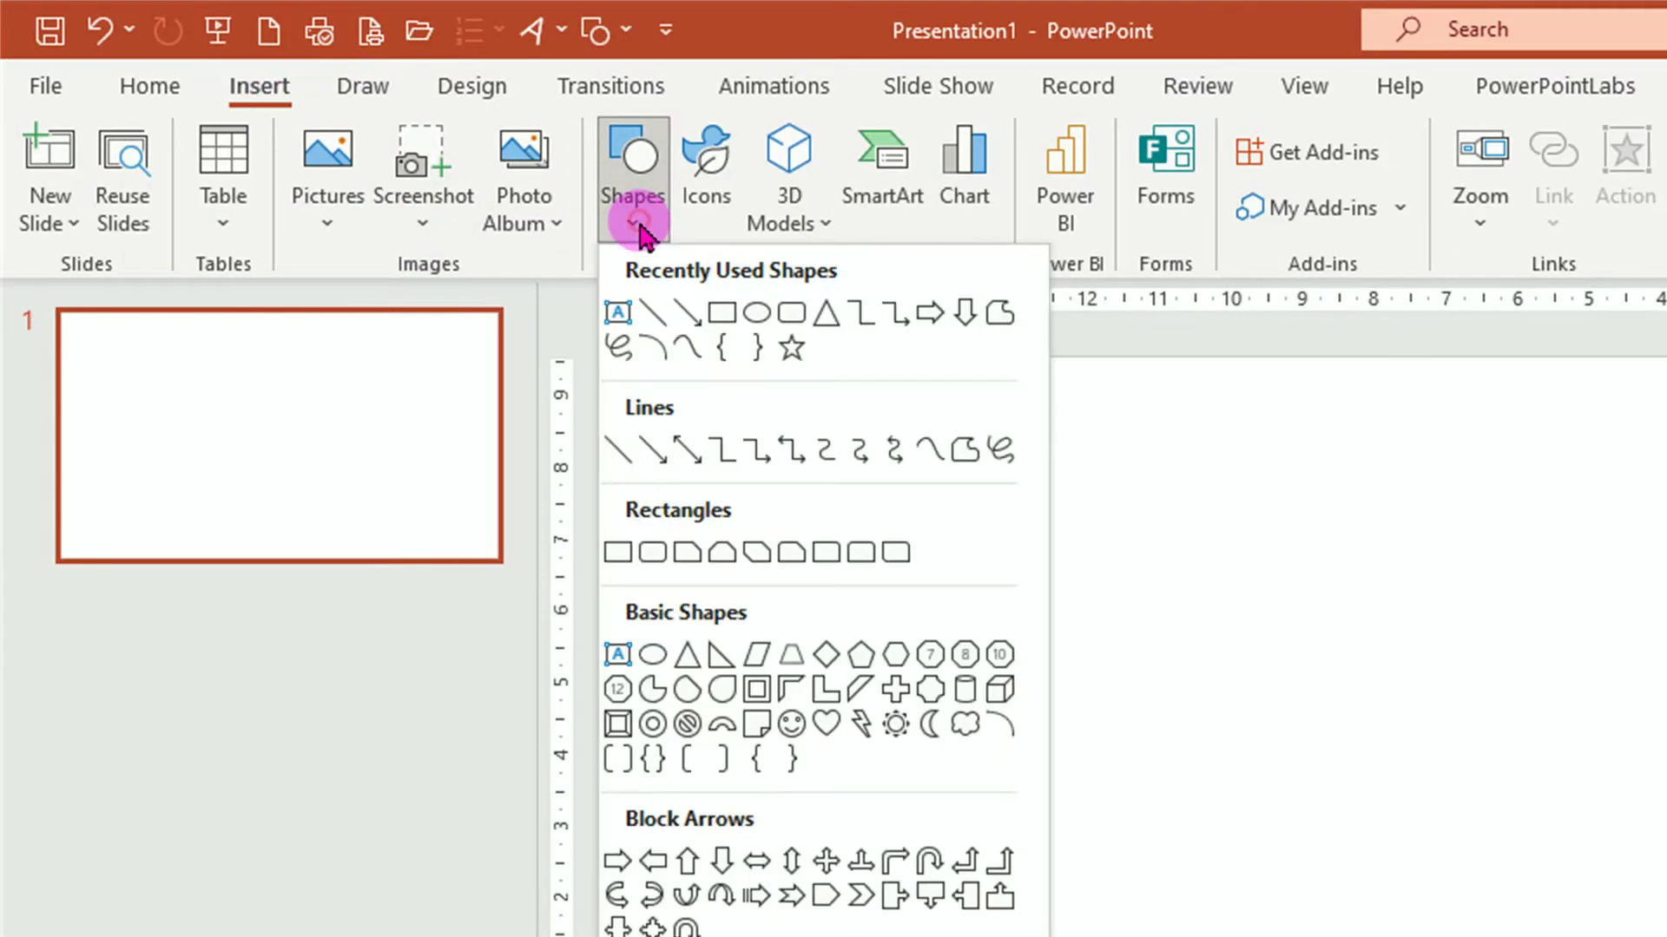
{"action": "left_click", "coordinate": [650, 555]}
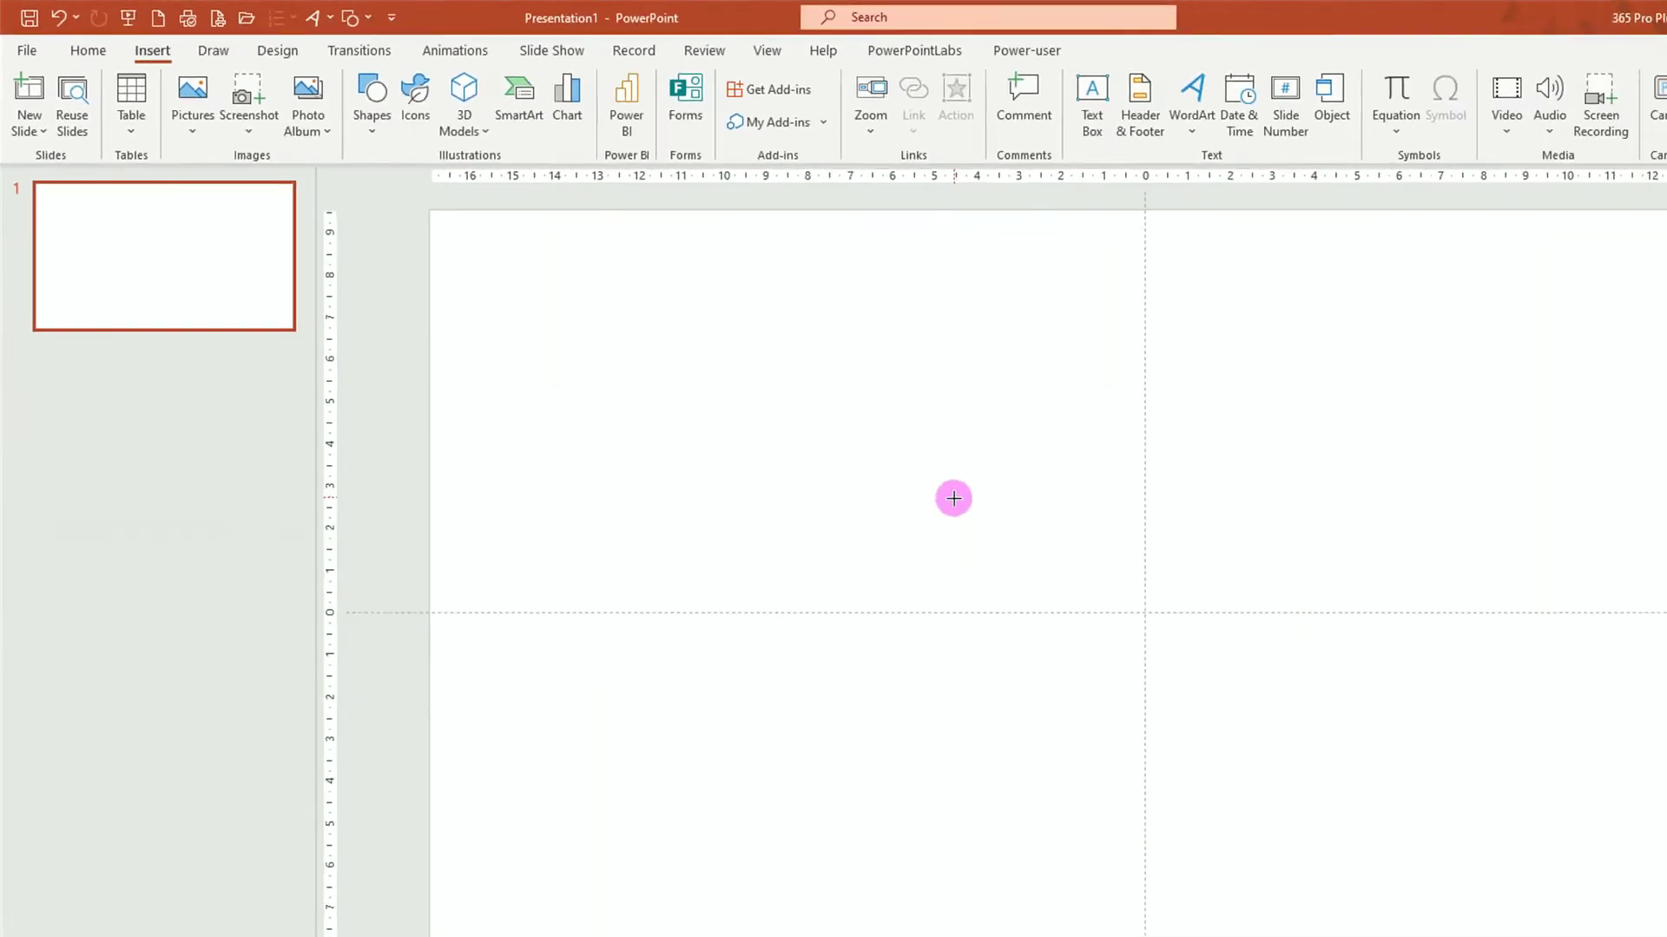
{"action": "key", "text": "shift"}
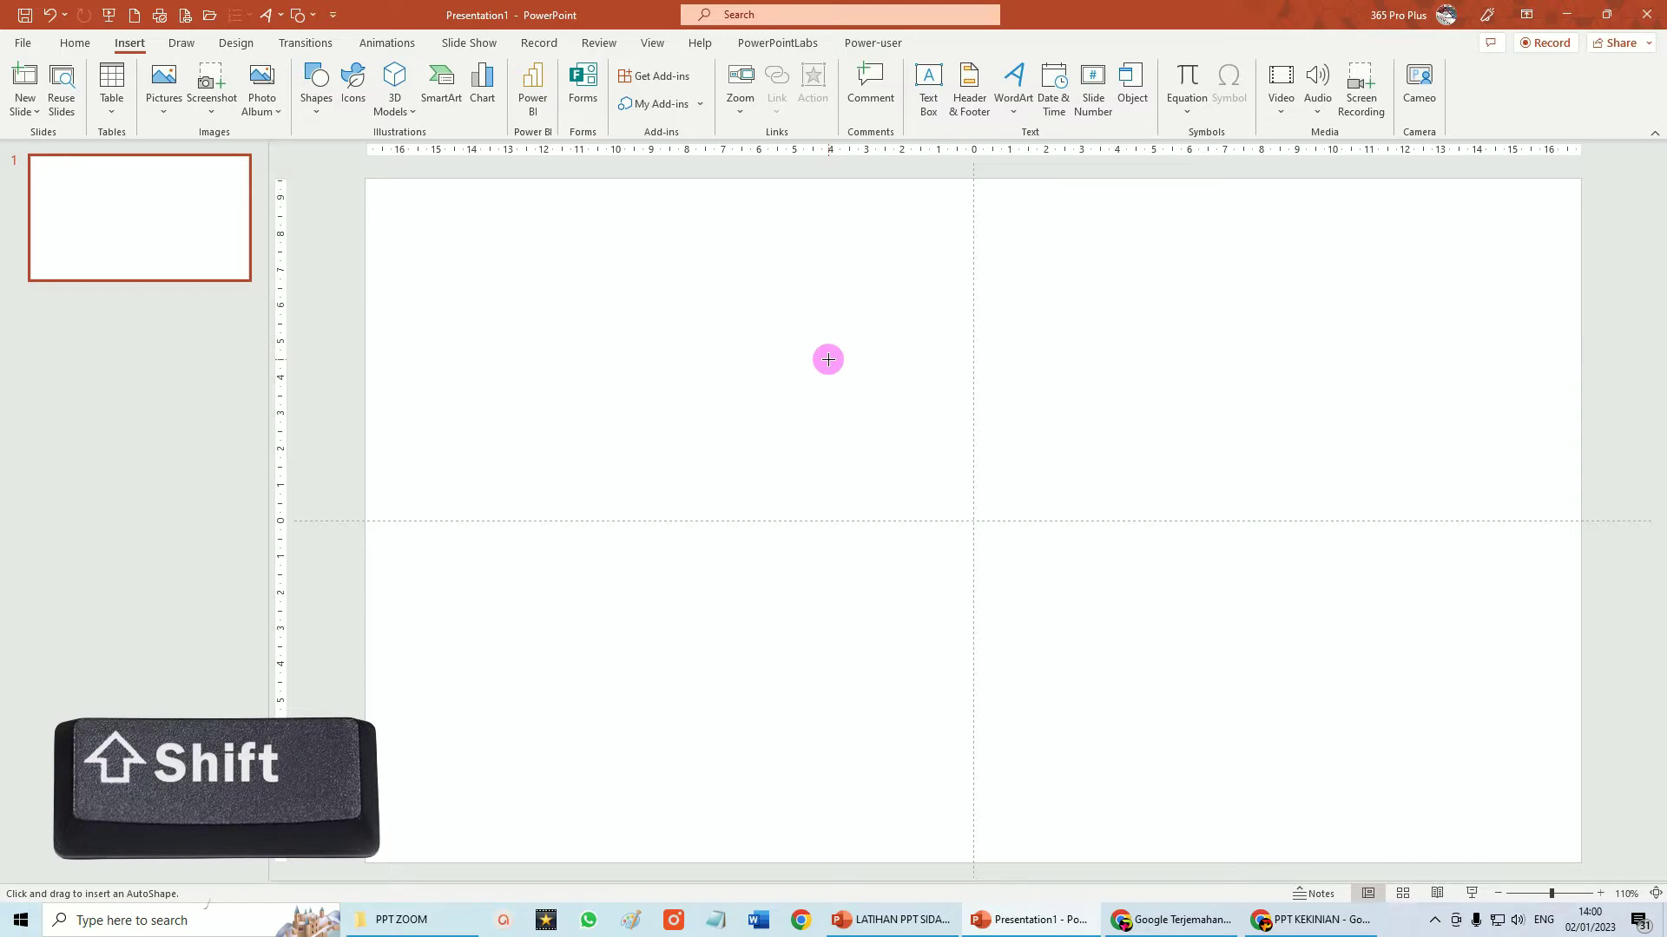
{"action": "left_click_drag", "start_coordinate": [828, 359], "coordinate": [1075, 662]}
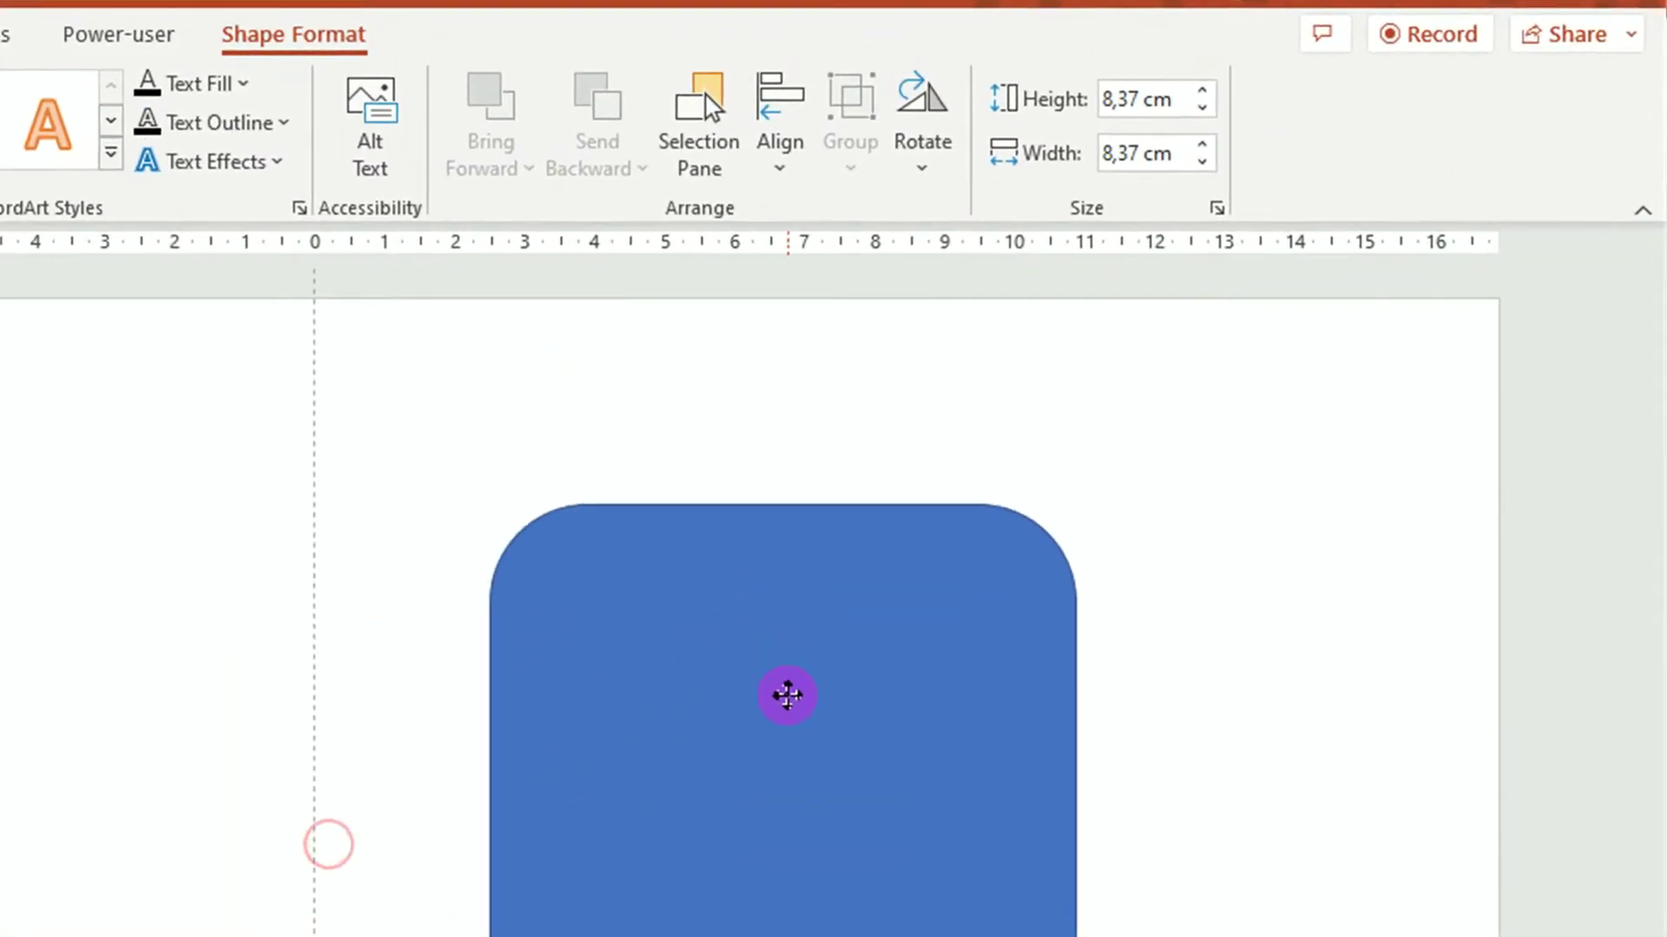
Set the rounded square's height and width to 9,8 cm each.
{"action": "left_click", "coordinate": [787, 695]}
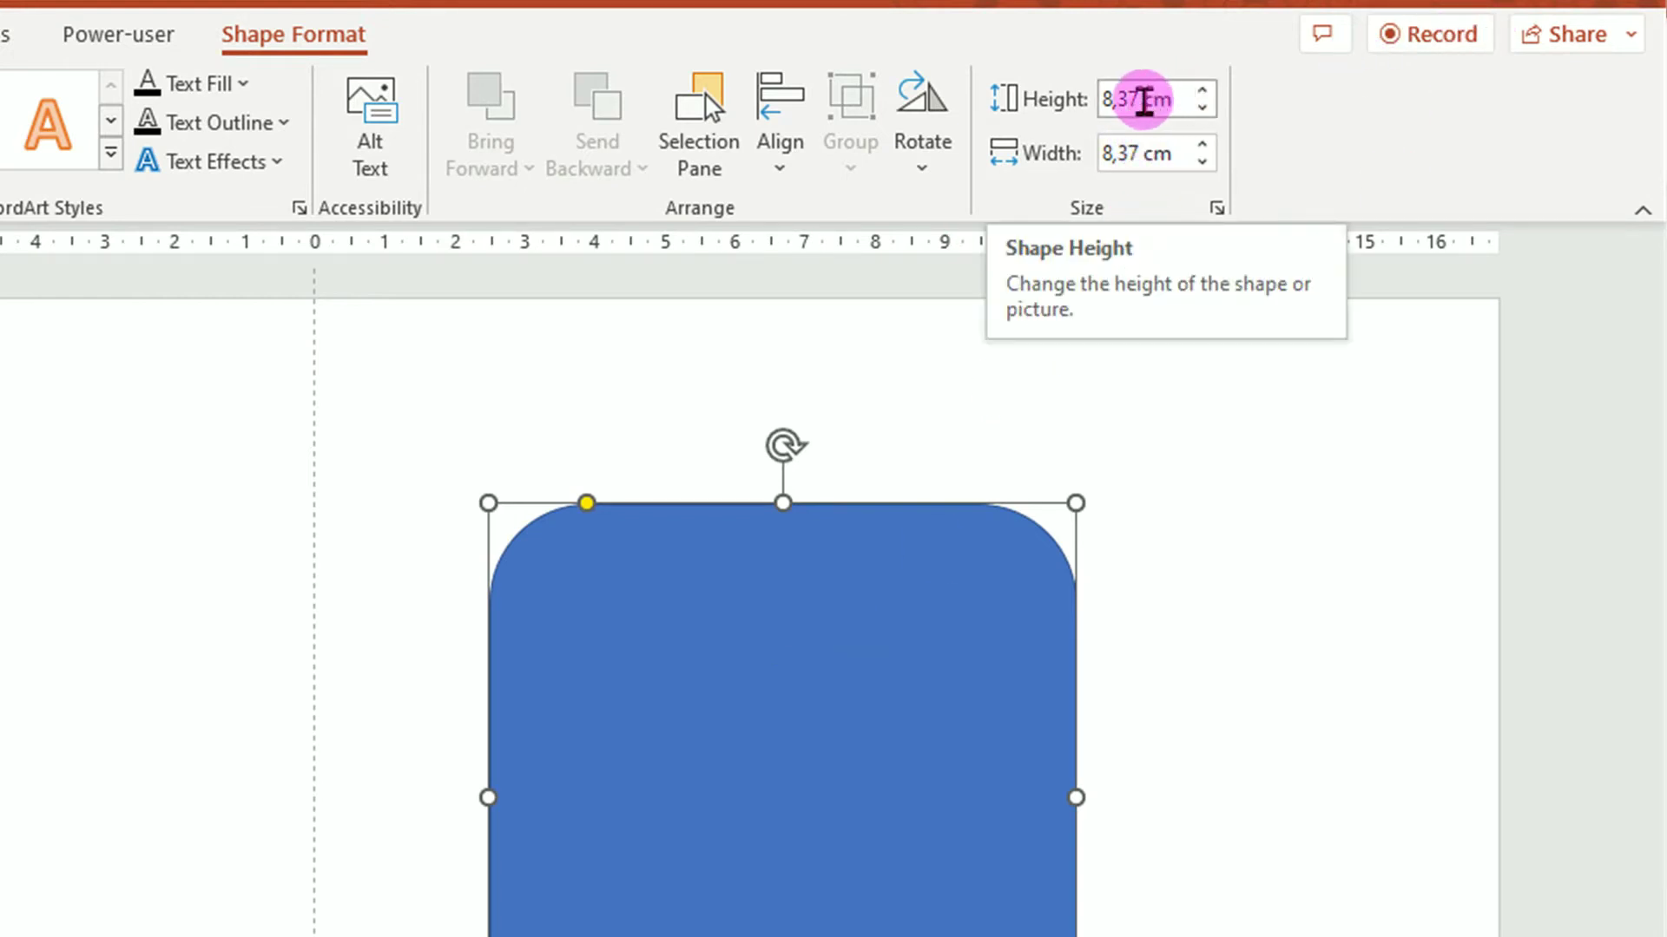
{"action": "left_click", "coordinate": [1109, 102]}
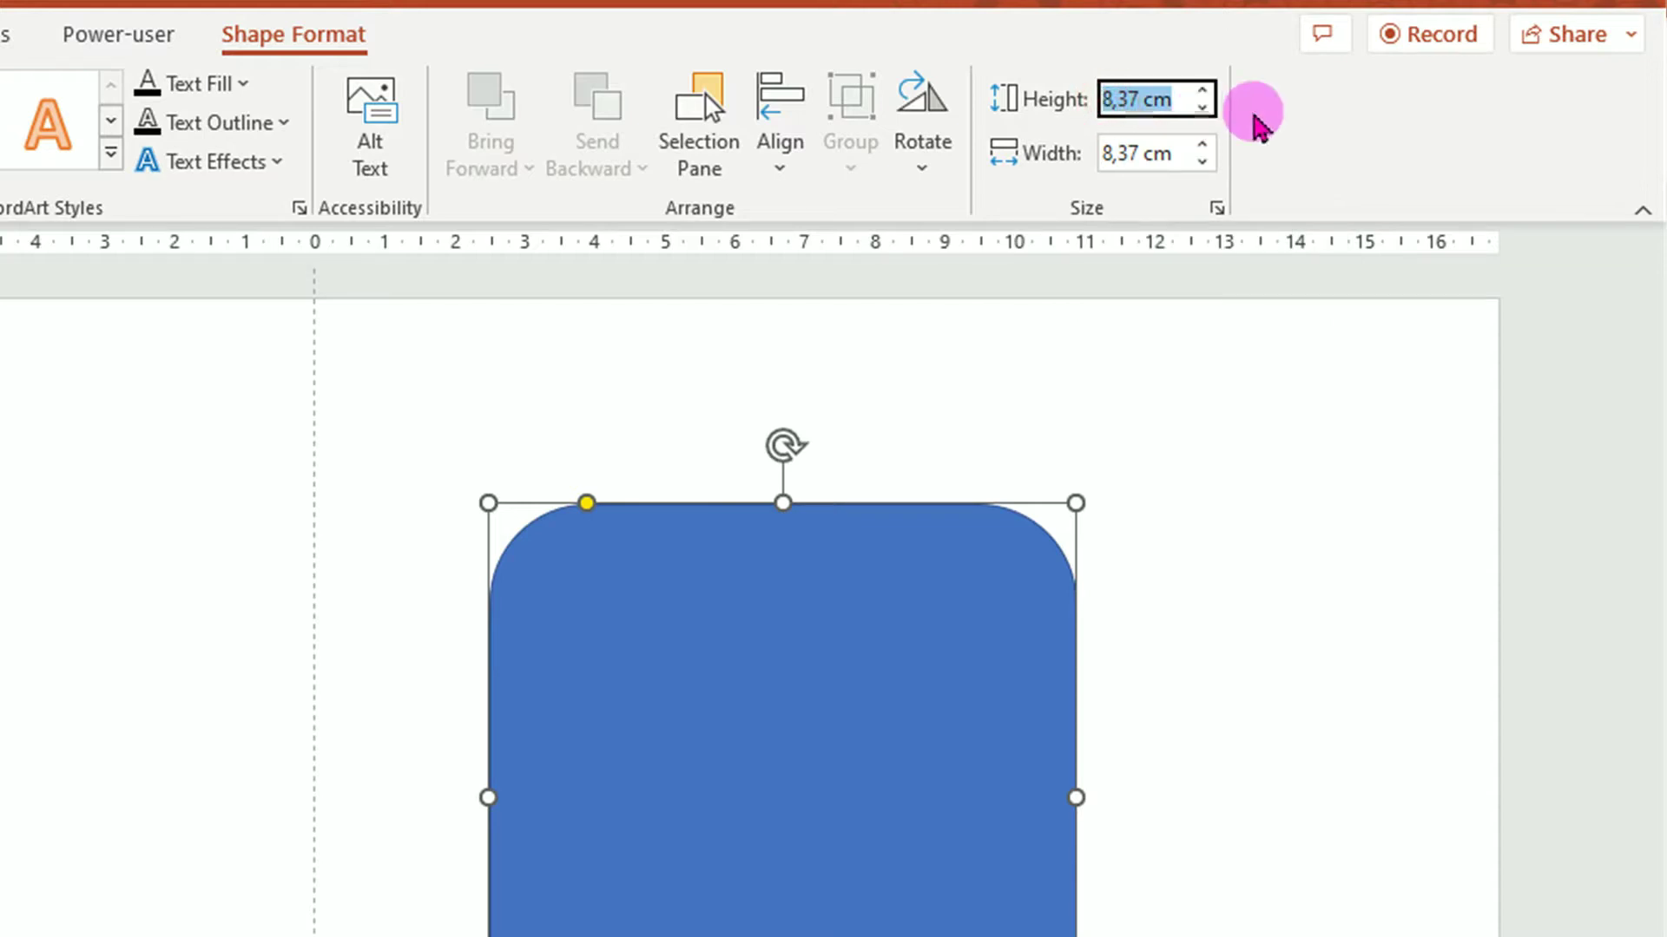
{"action": "type", "text": "9,"}
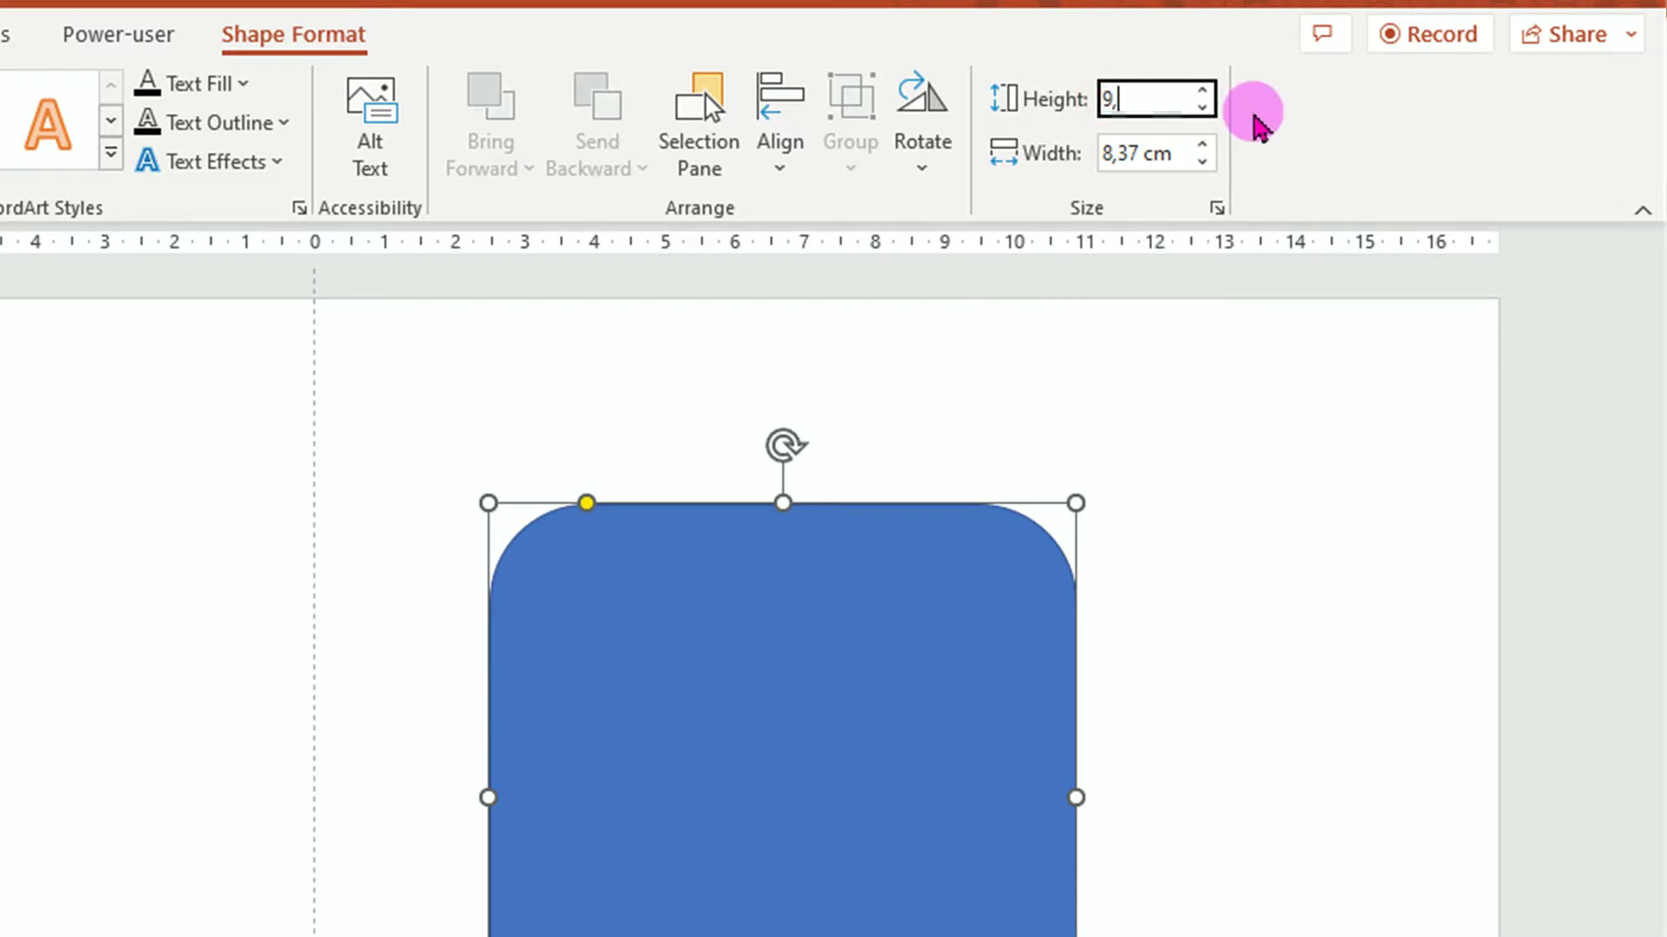
{"action": "type", "text": "8"}
{"action": "key", "text": "Tab"}
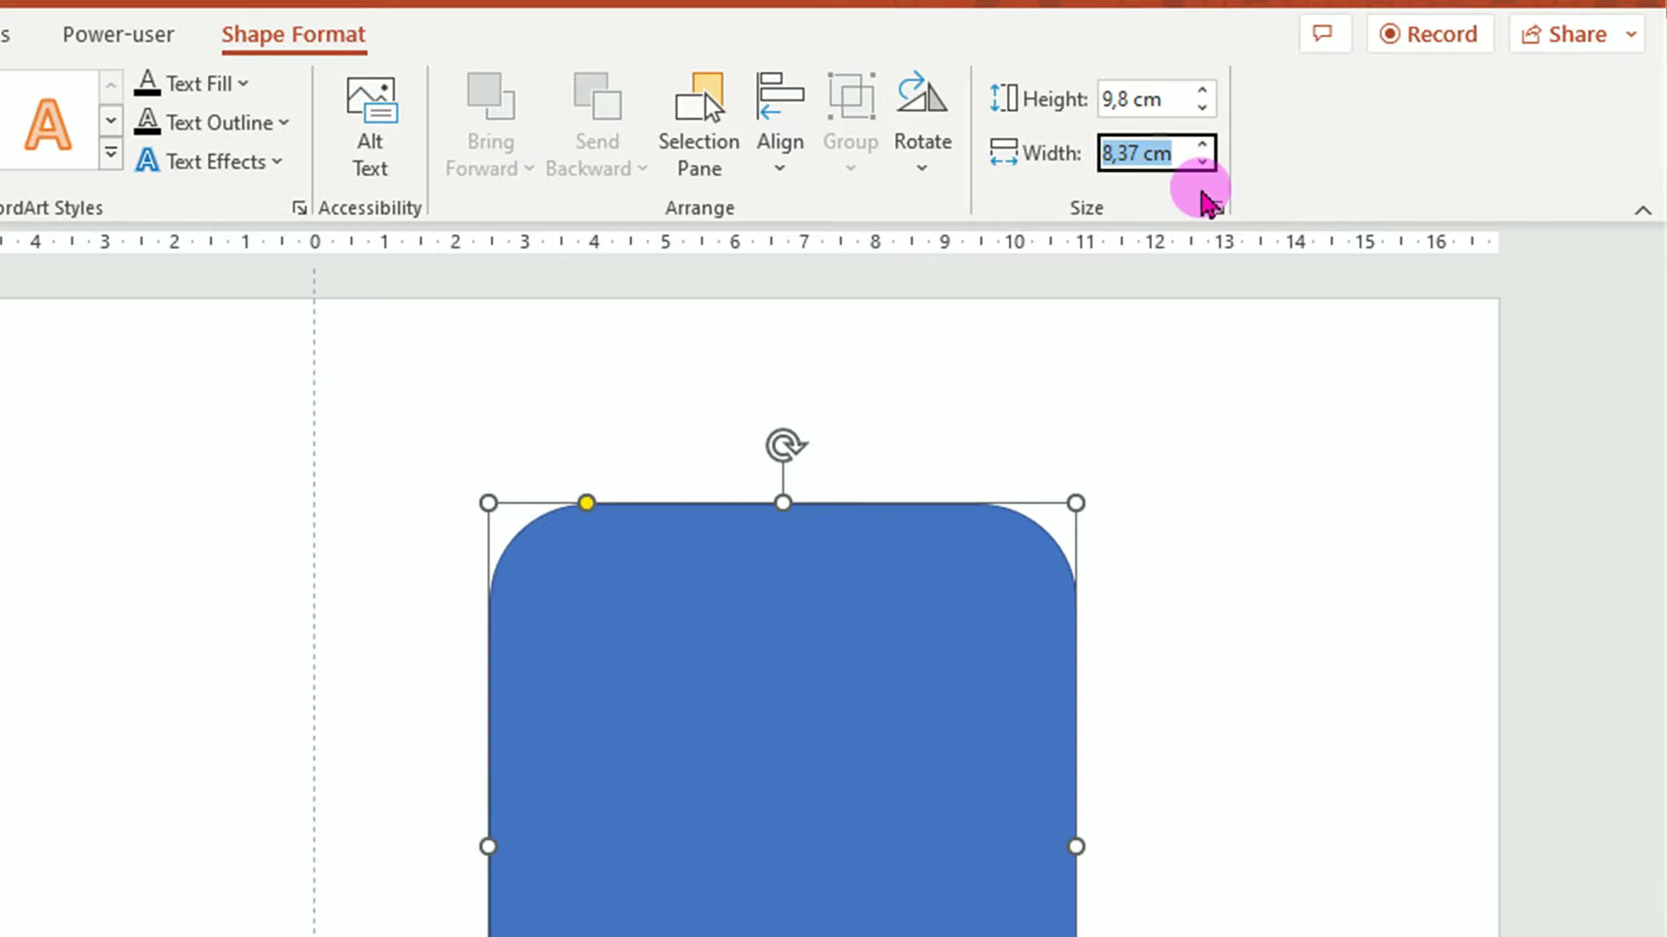
{"action": "type", "text": "9,8"}
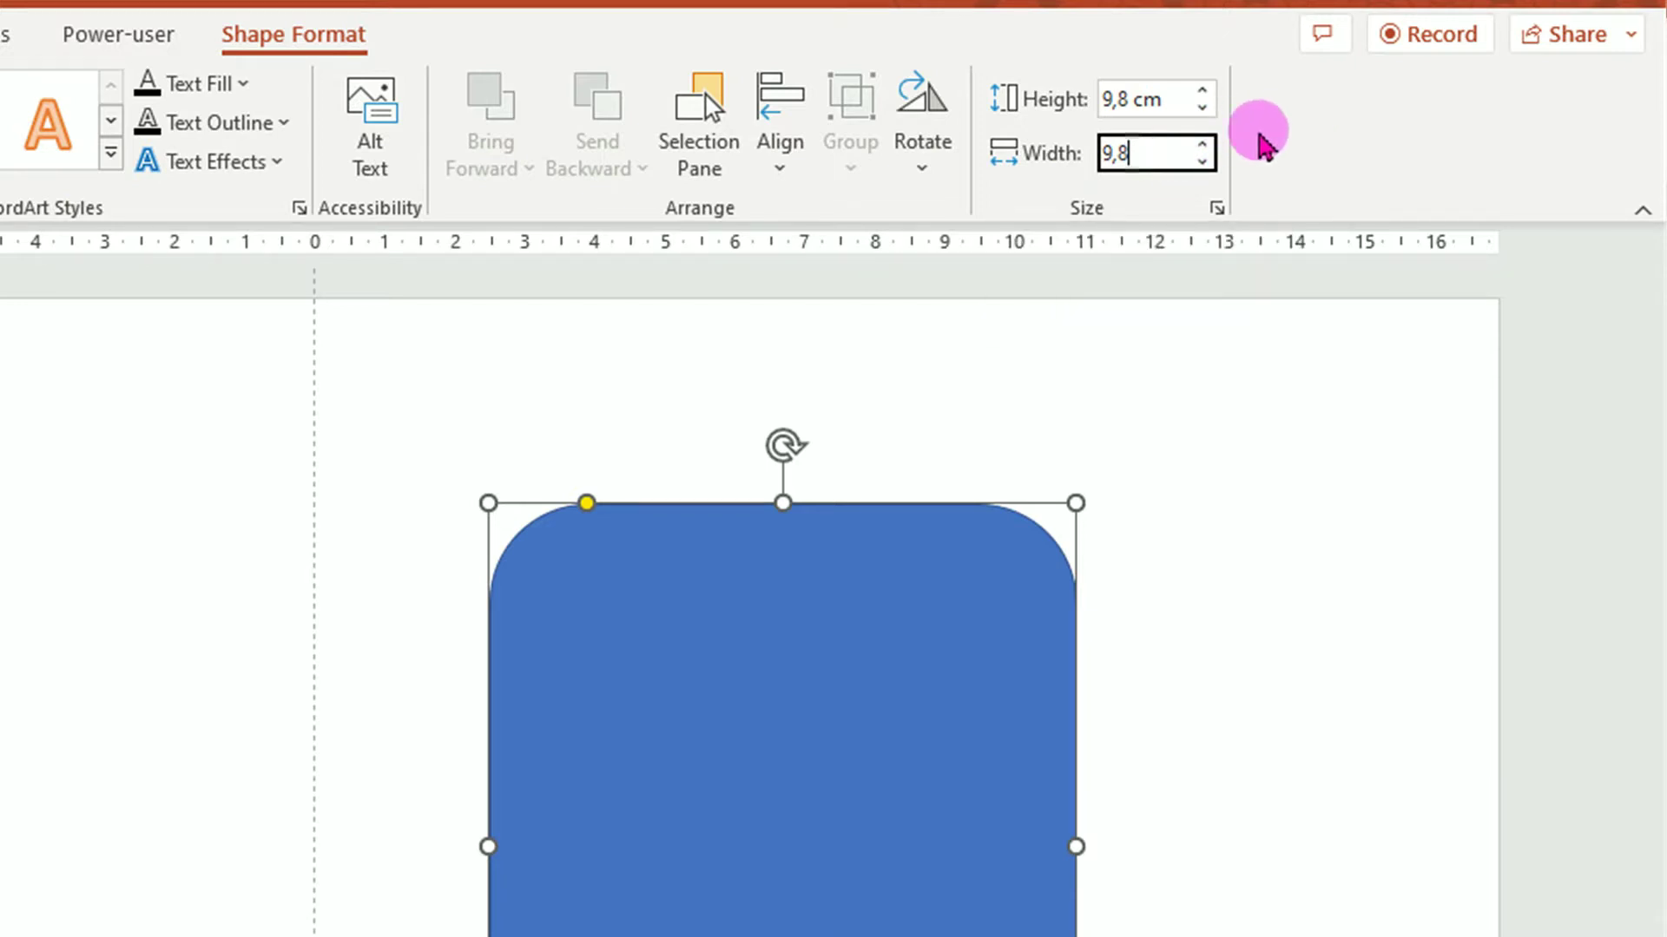
{"action": "key", "text": "Return"}
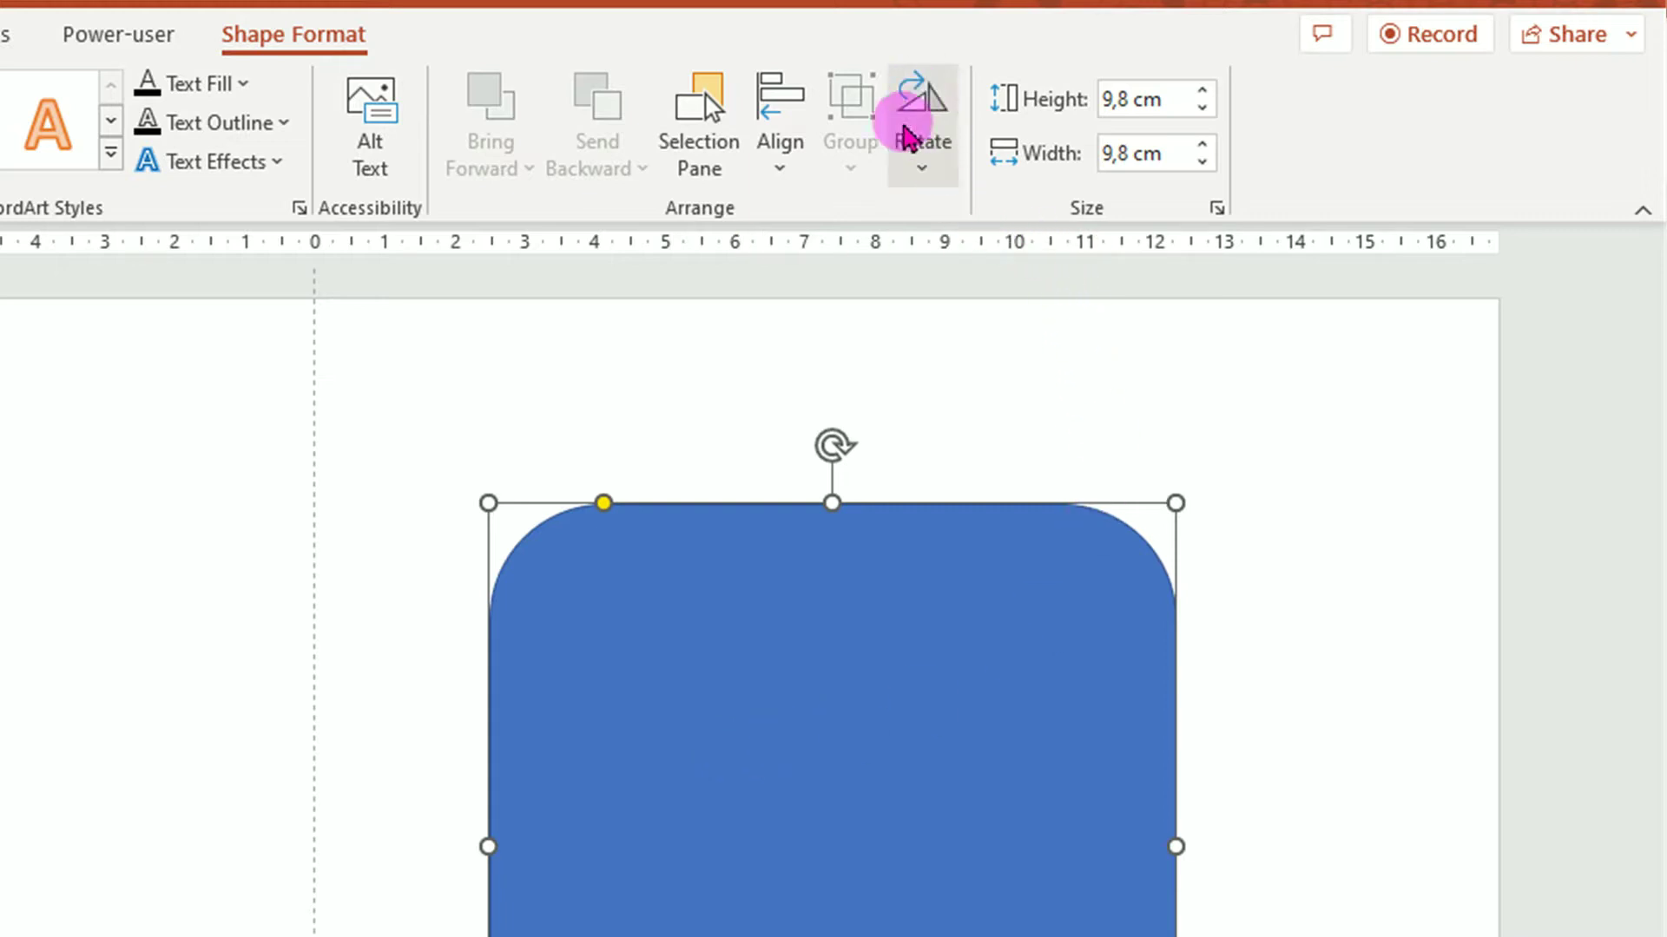
{"action": "left_click", "coordinate": [927, 179]}
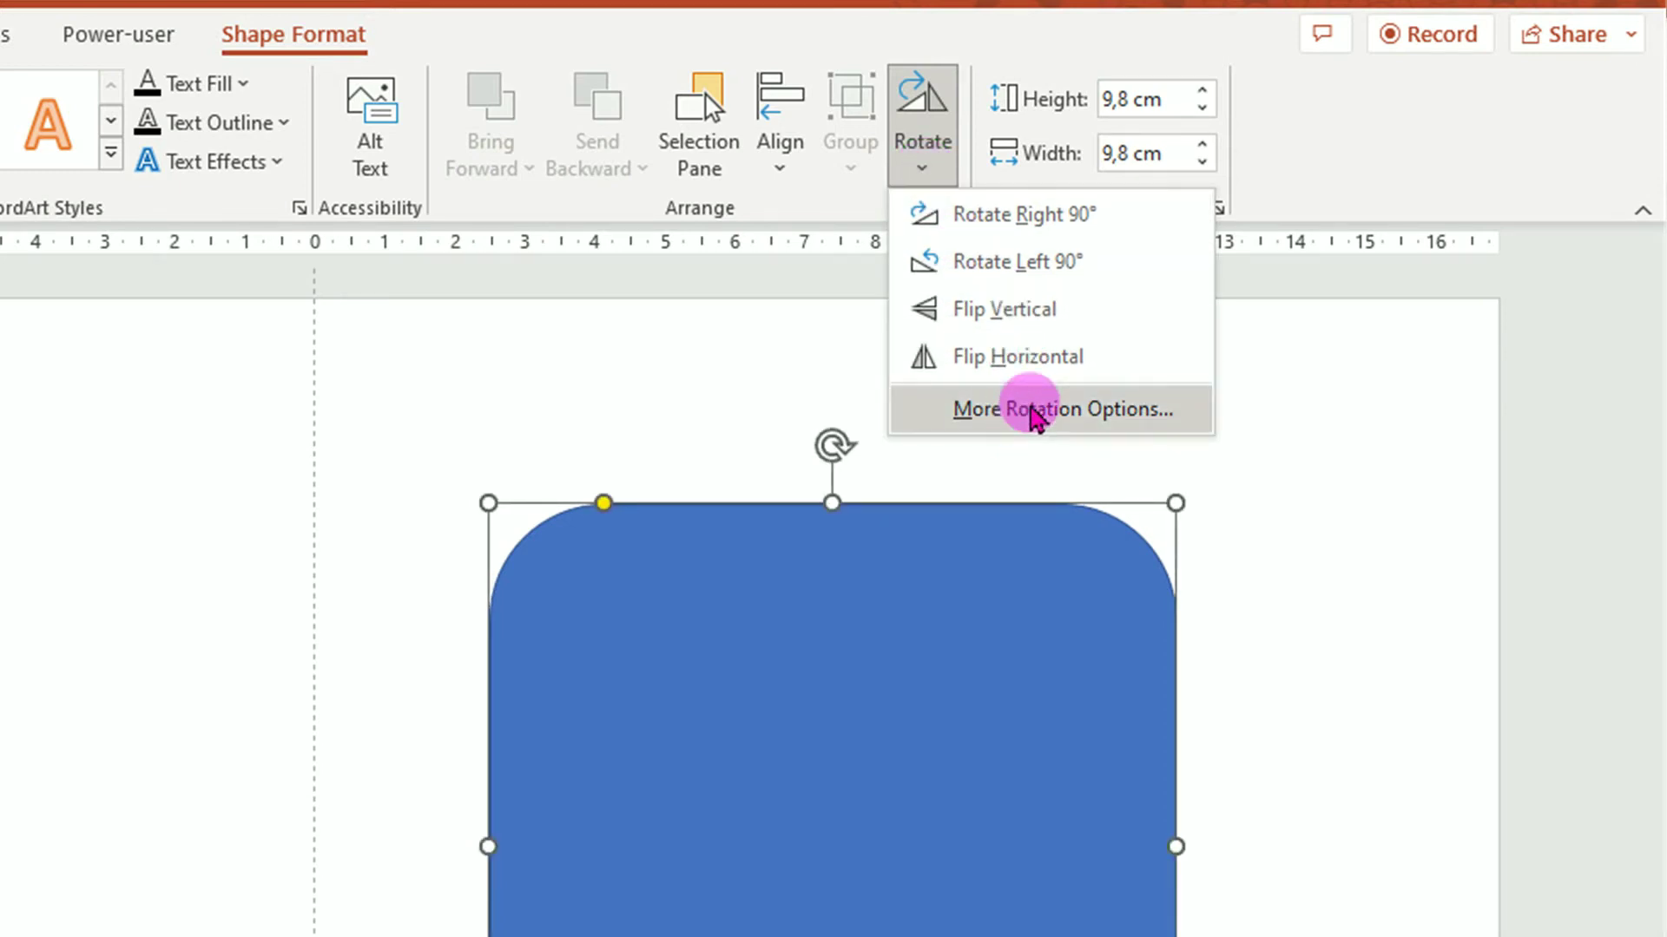
Rotate the 9,8 cm square 45° in Format Shape's Size & Properties to form a diamond.
{"action": "left_click", "coordinate": [1035, 413]}
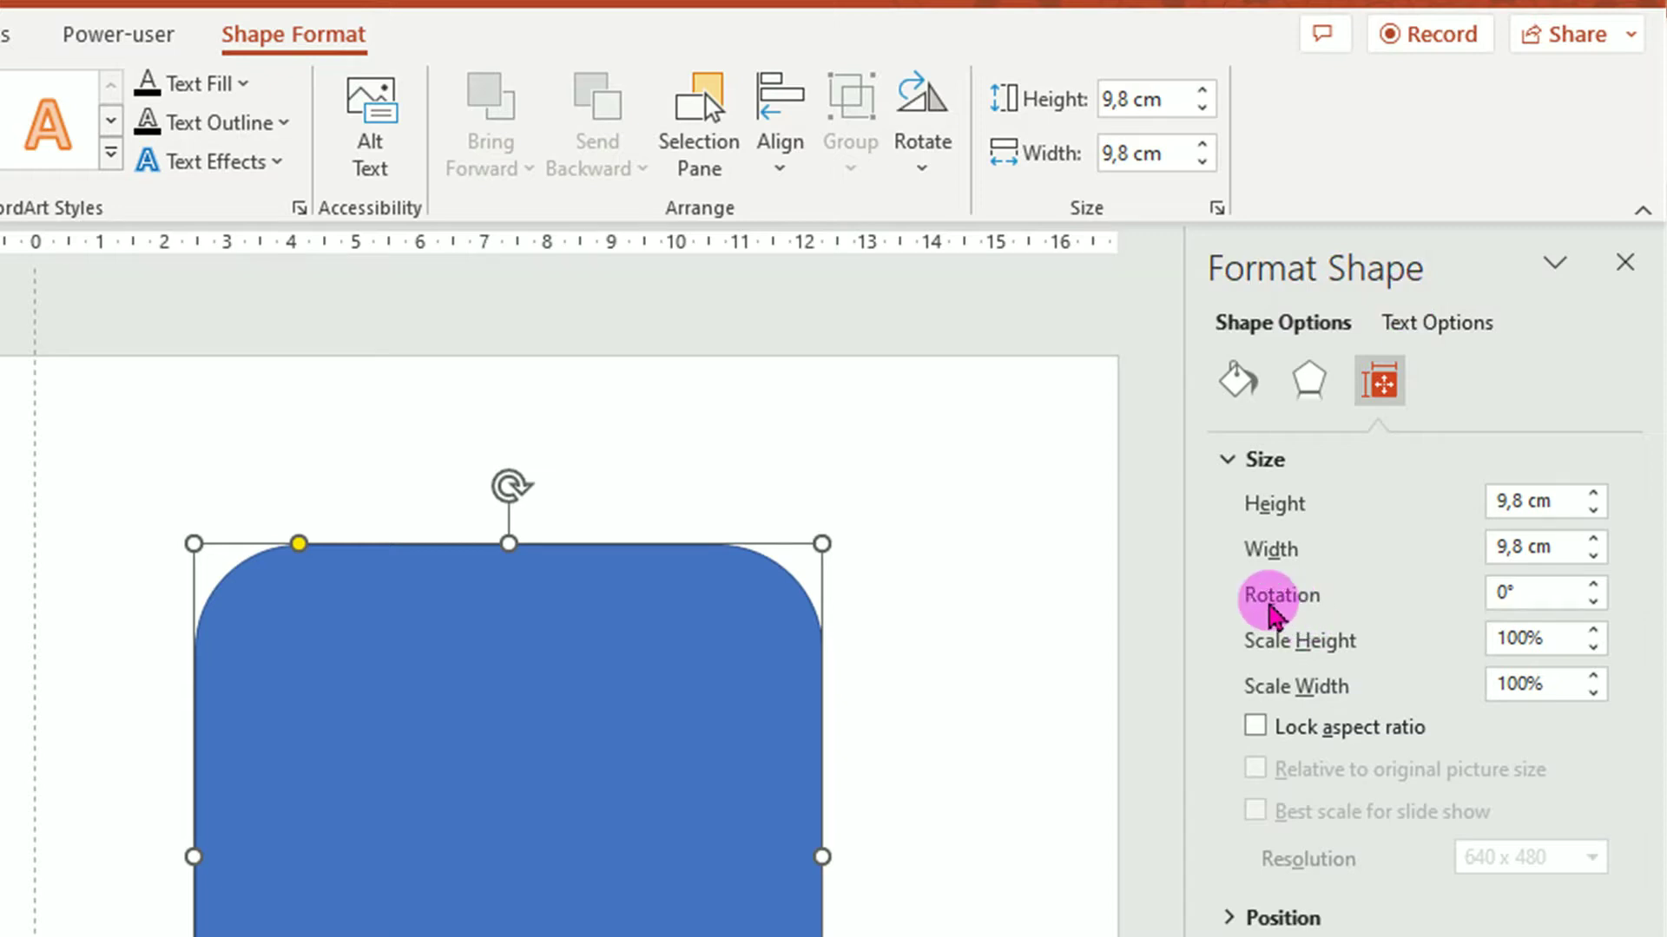
{"action": "left_click", "coordinate": [1539, 593]}
{"action": "left_click_drag", "start_coordinate": [1538, 593], "coordinate": [1461, 612]}
{"action": "type", "text": "45"}
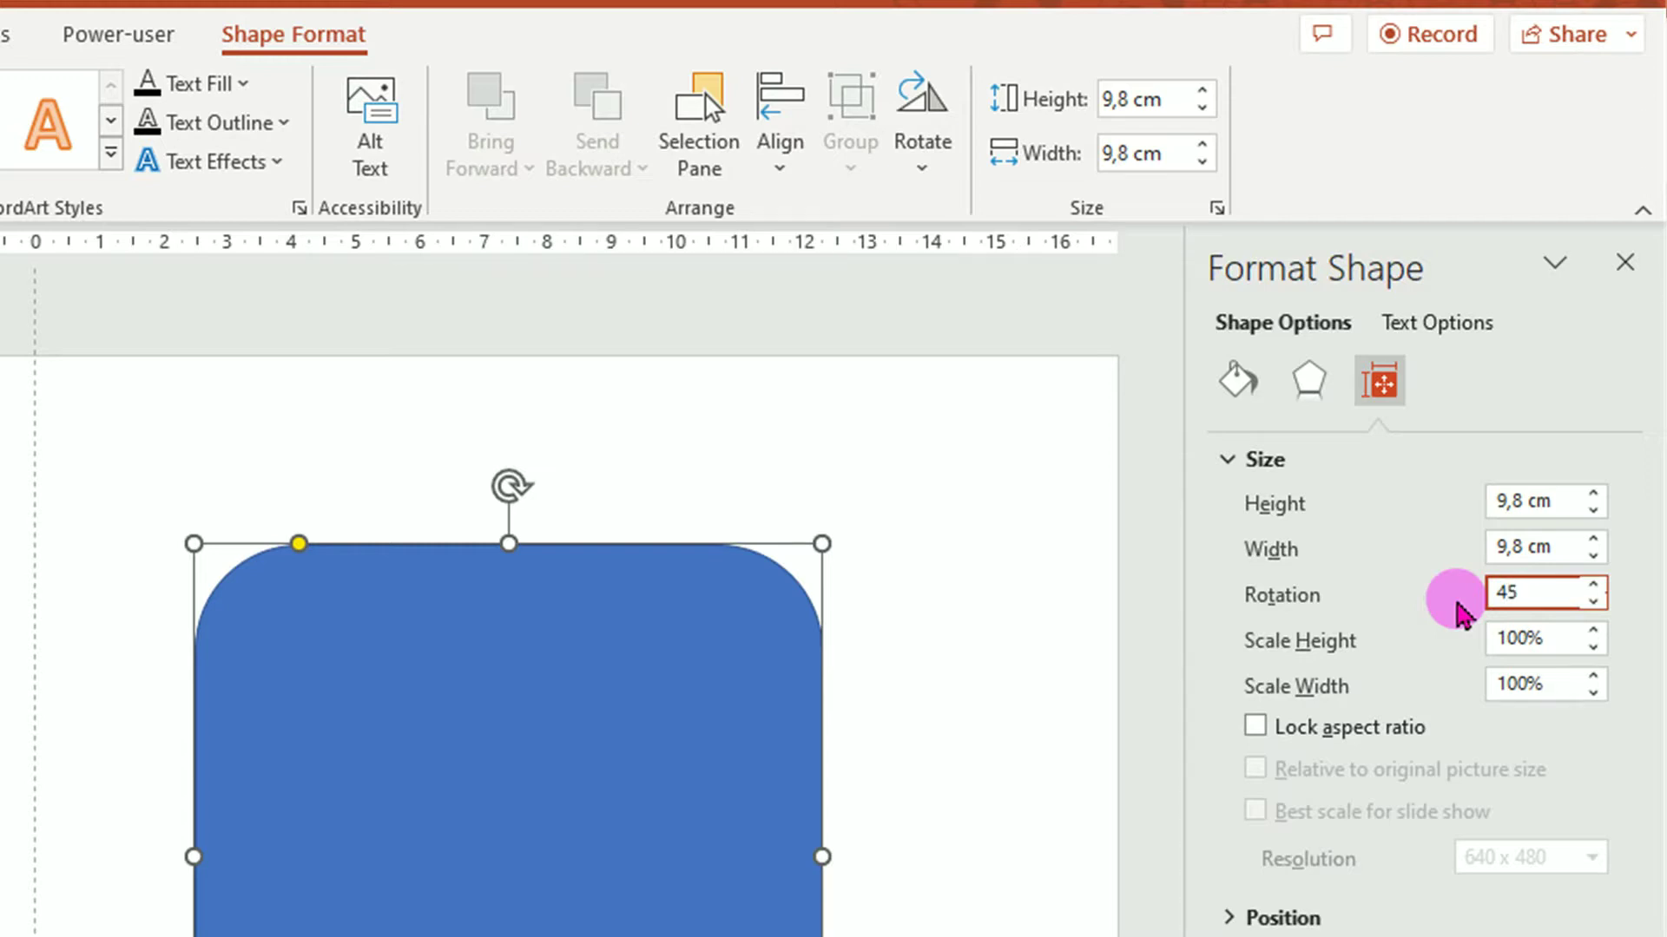
{"action": "key", "text": "Return"}
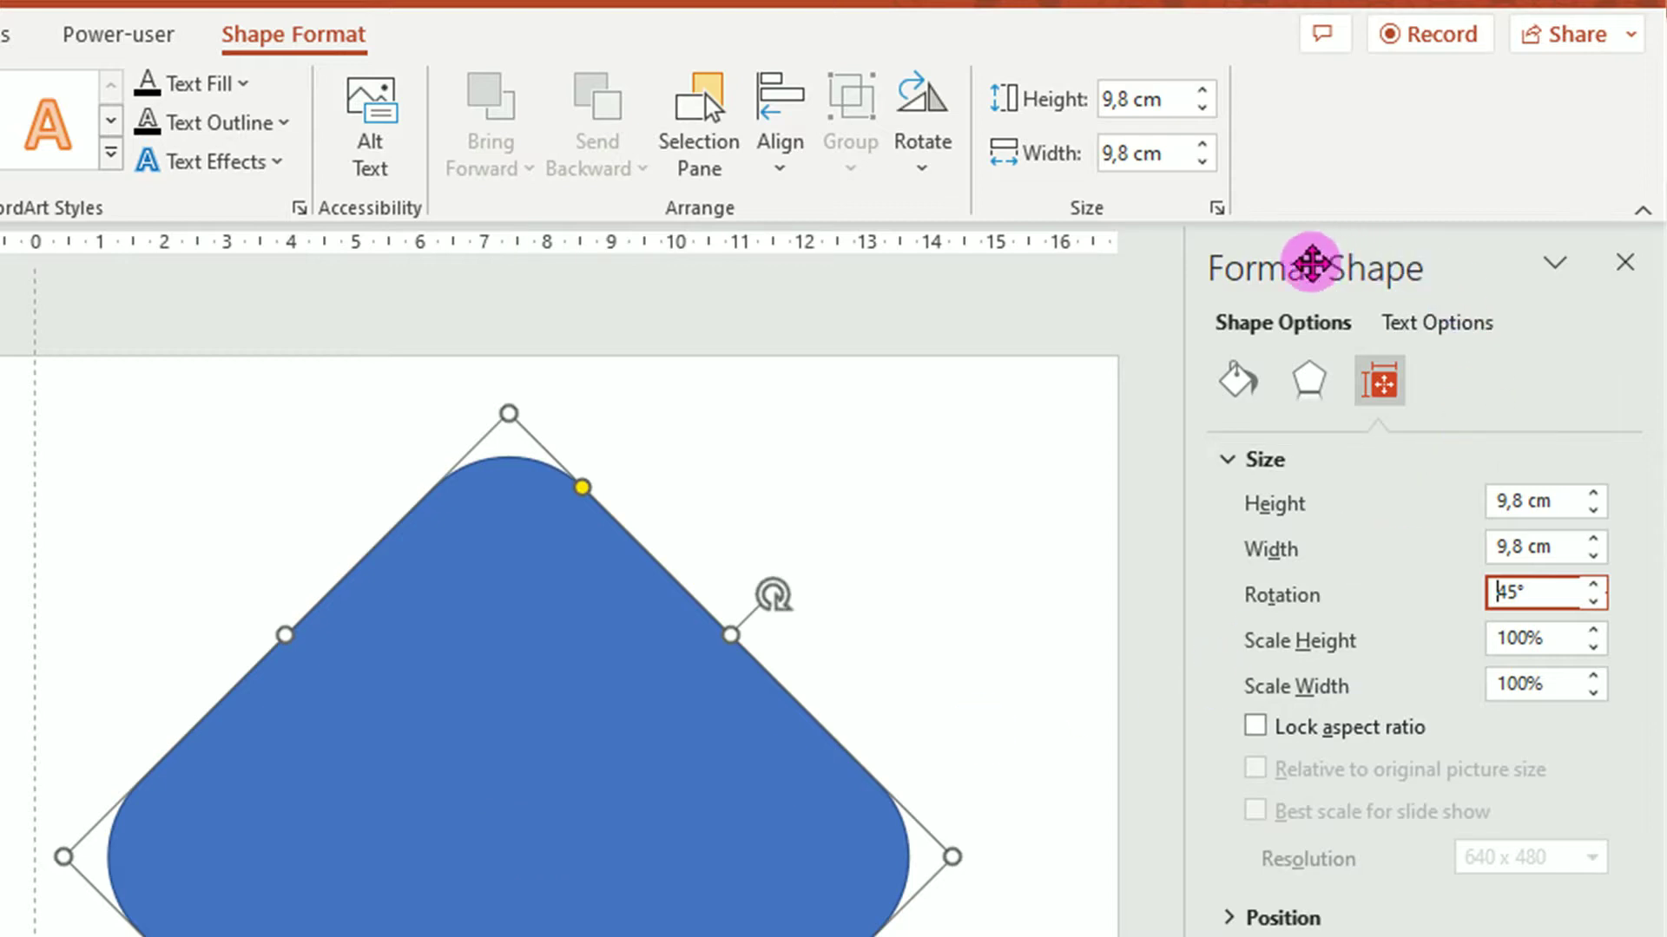
{"action": "left_click", "coordinate": [1235, 386]}
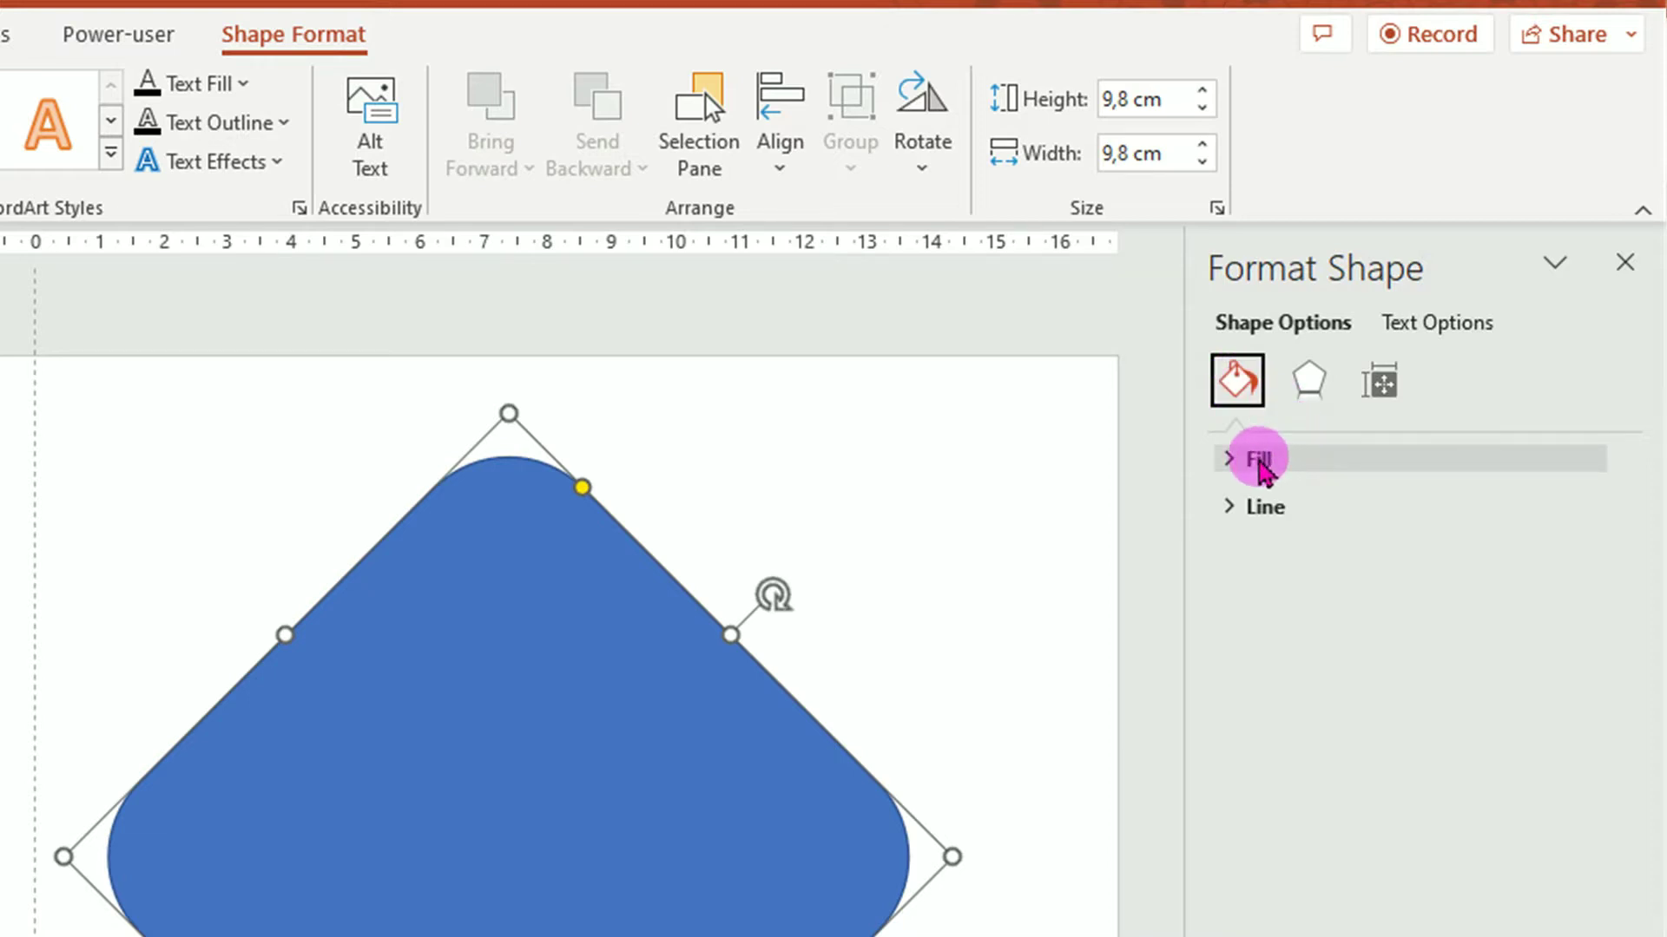
Give the diamond a linear 90° blue gradient fill, removing the first stop and shifting the others.
{"action": "left_click", "coordinate": [1258, 465]}
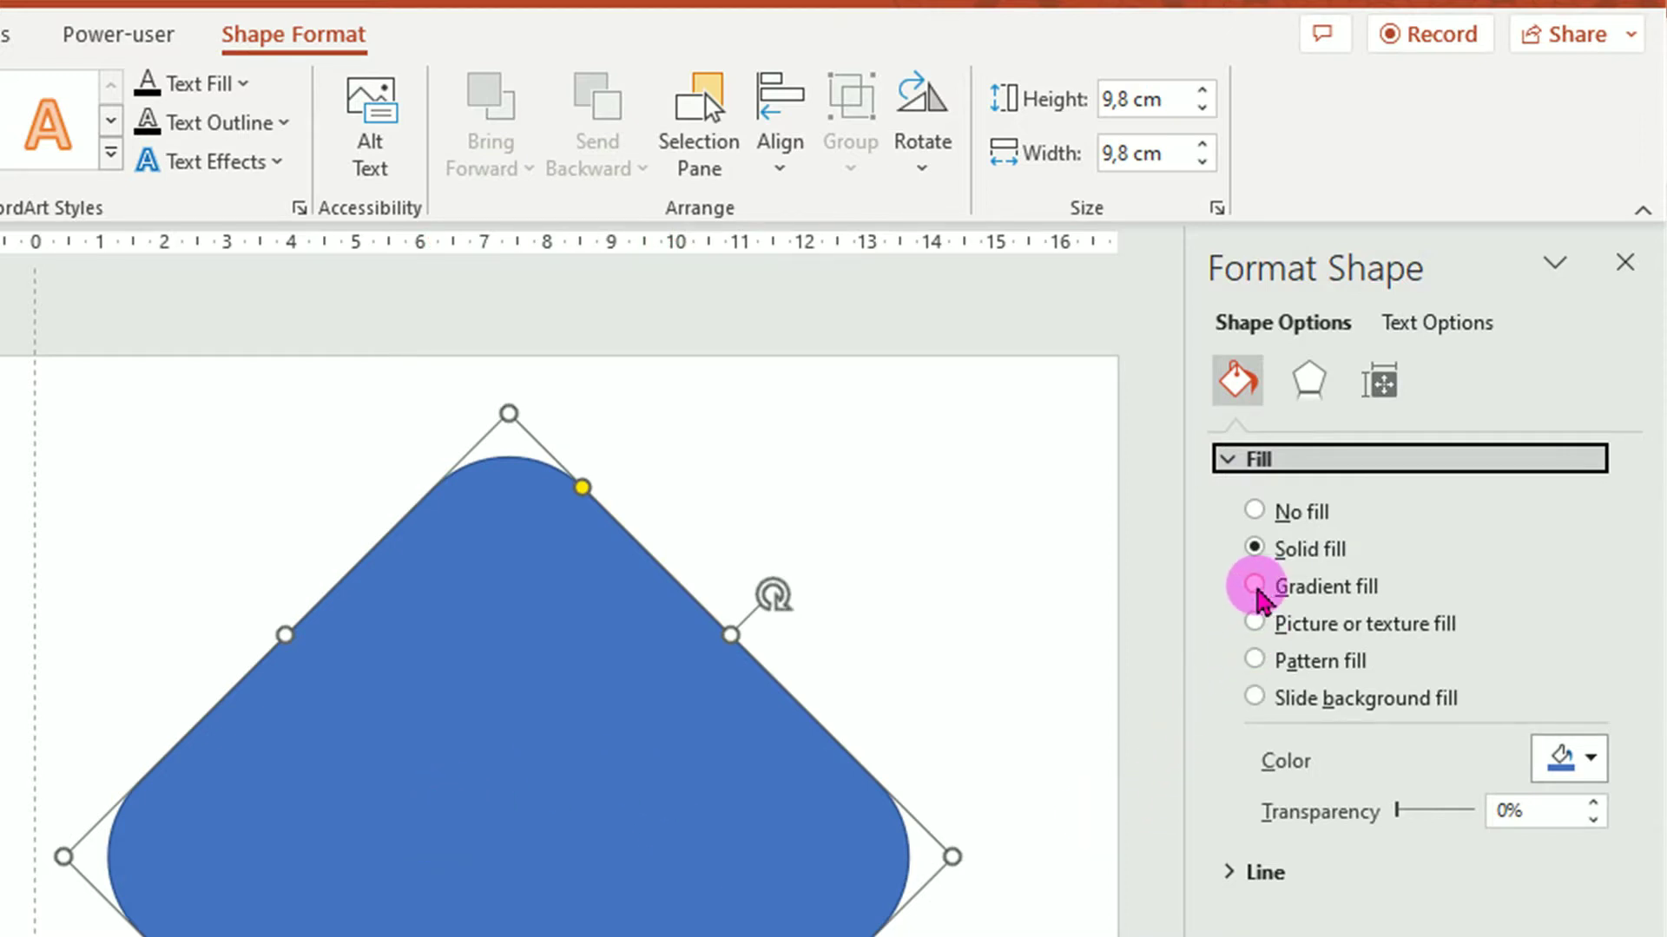
{"action": "left_click", "coordinate": [1256, 588]}
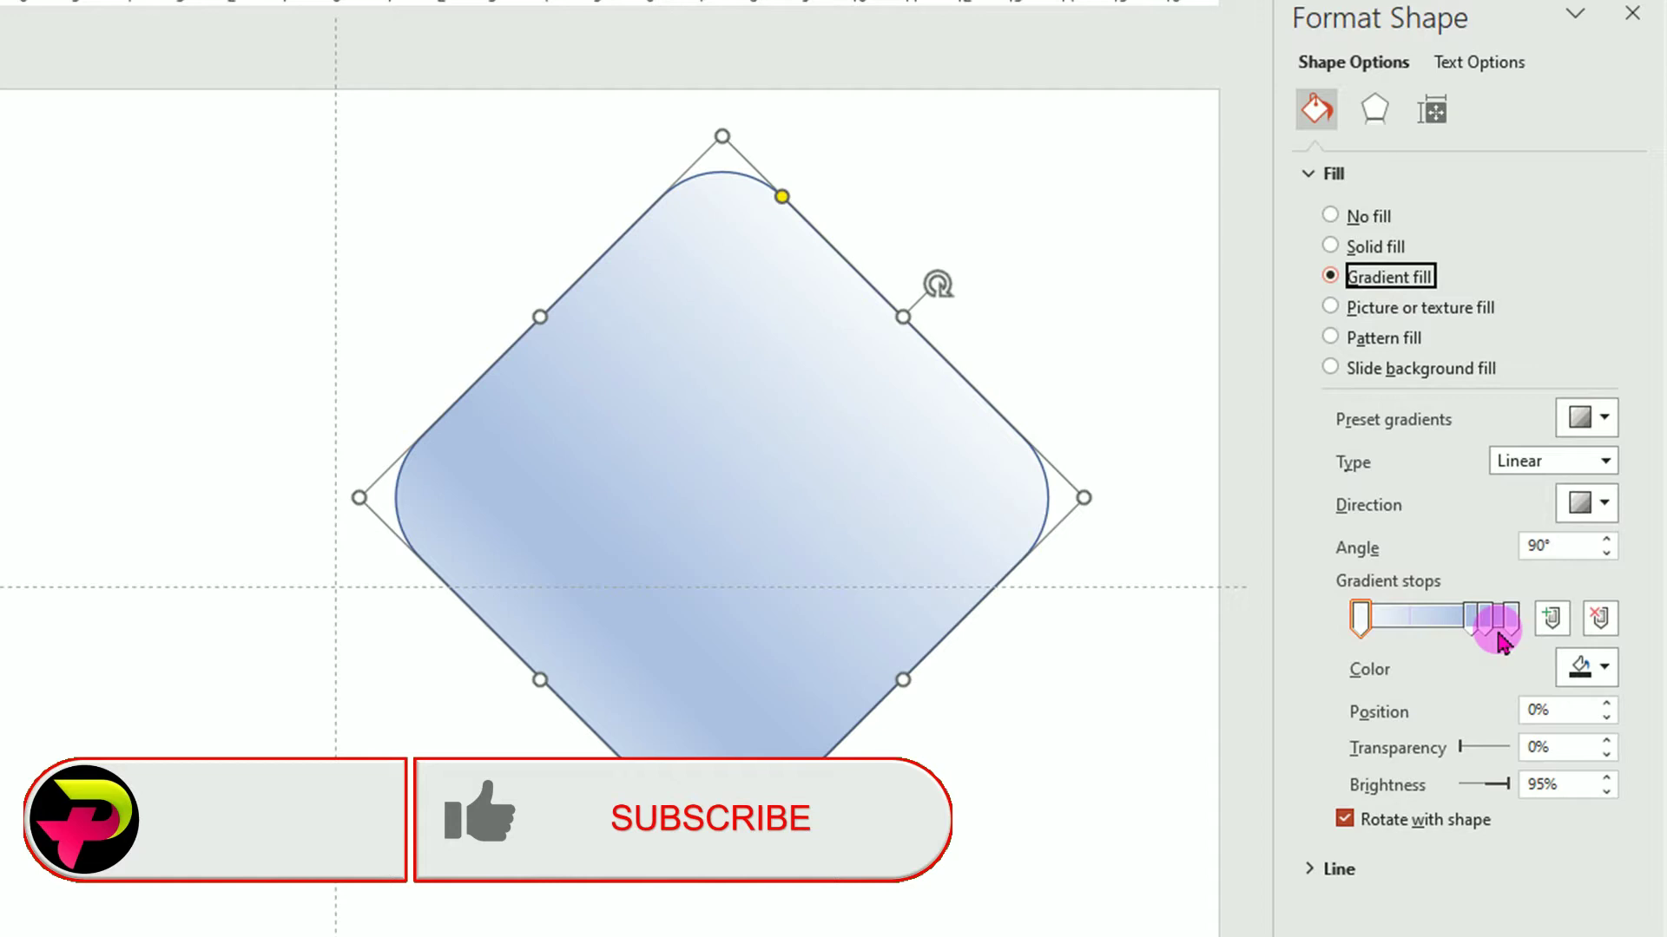
{"action": "left_click_drag", "start_coordinate": [1487, 632], "coordinate": [1462, 625]}
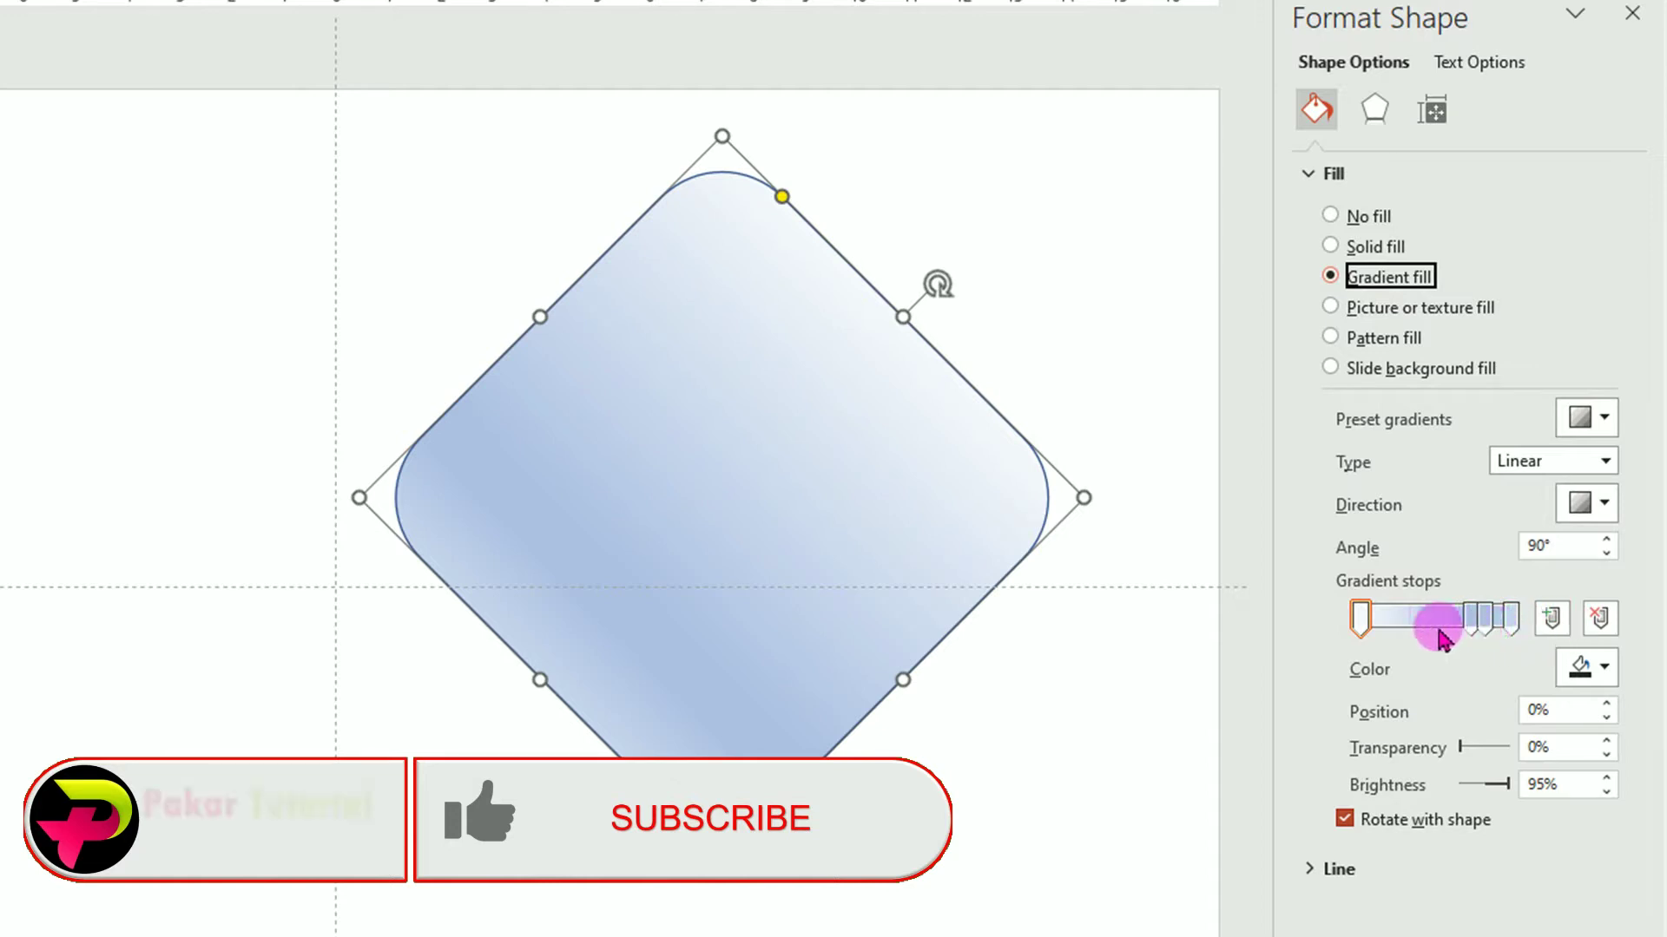
{"action": "left_click", "coordinate": [1360, 618]}
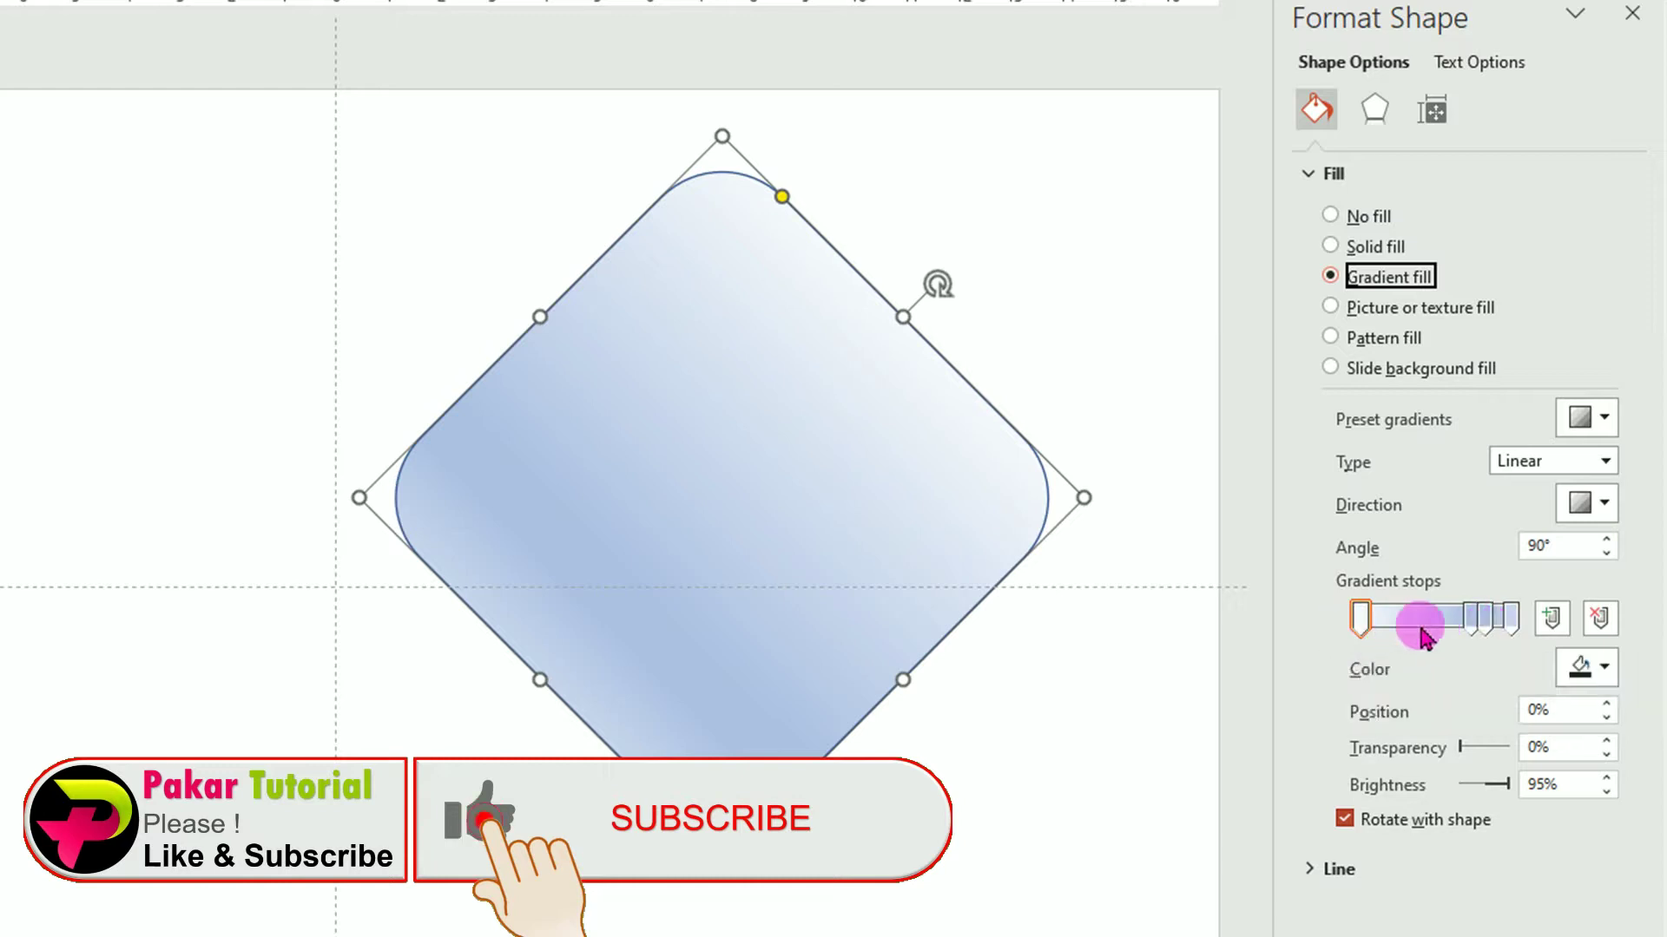
{"action": "left_click", "coordinate": [1599, 621]}
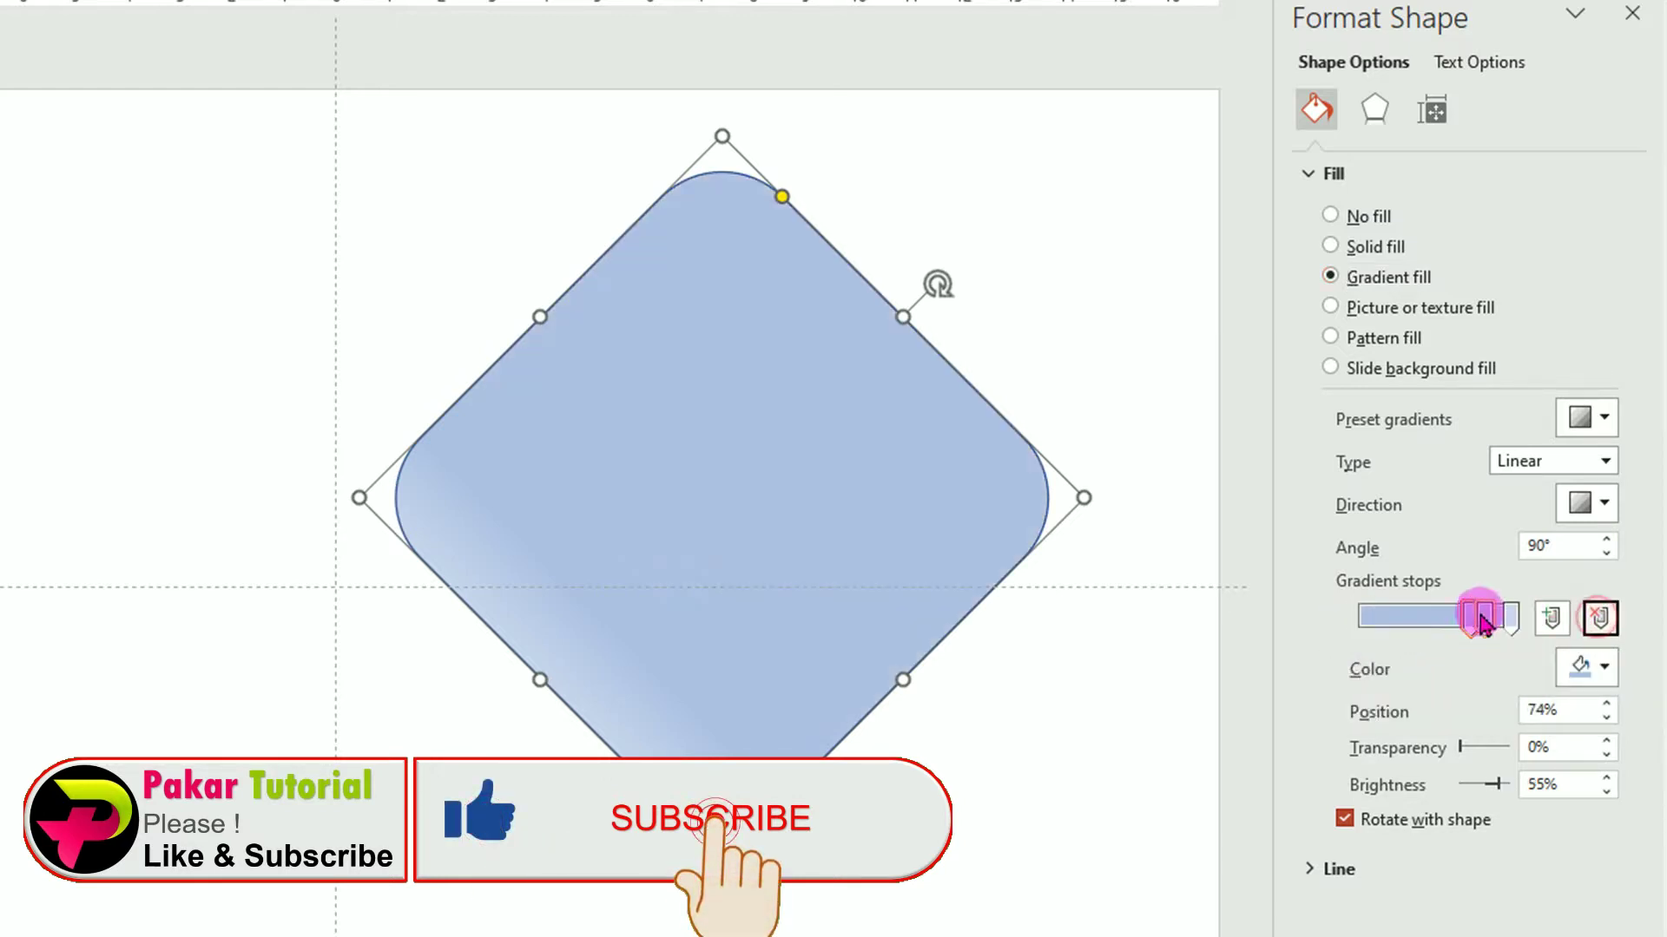
{"action": "left_click_drag", "start_coordinate": [1471, 618], "coordinate": [1348, 638]}
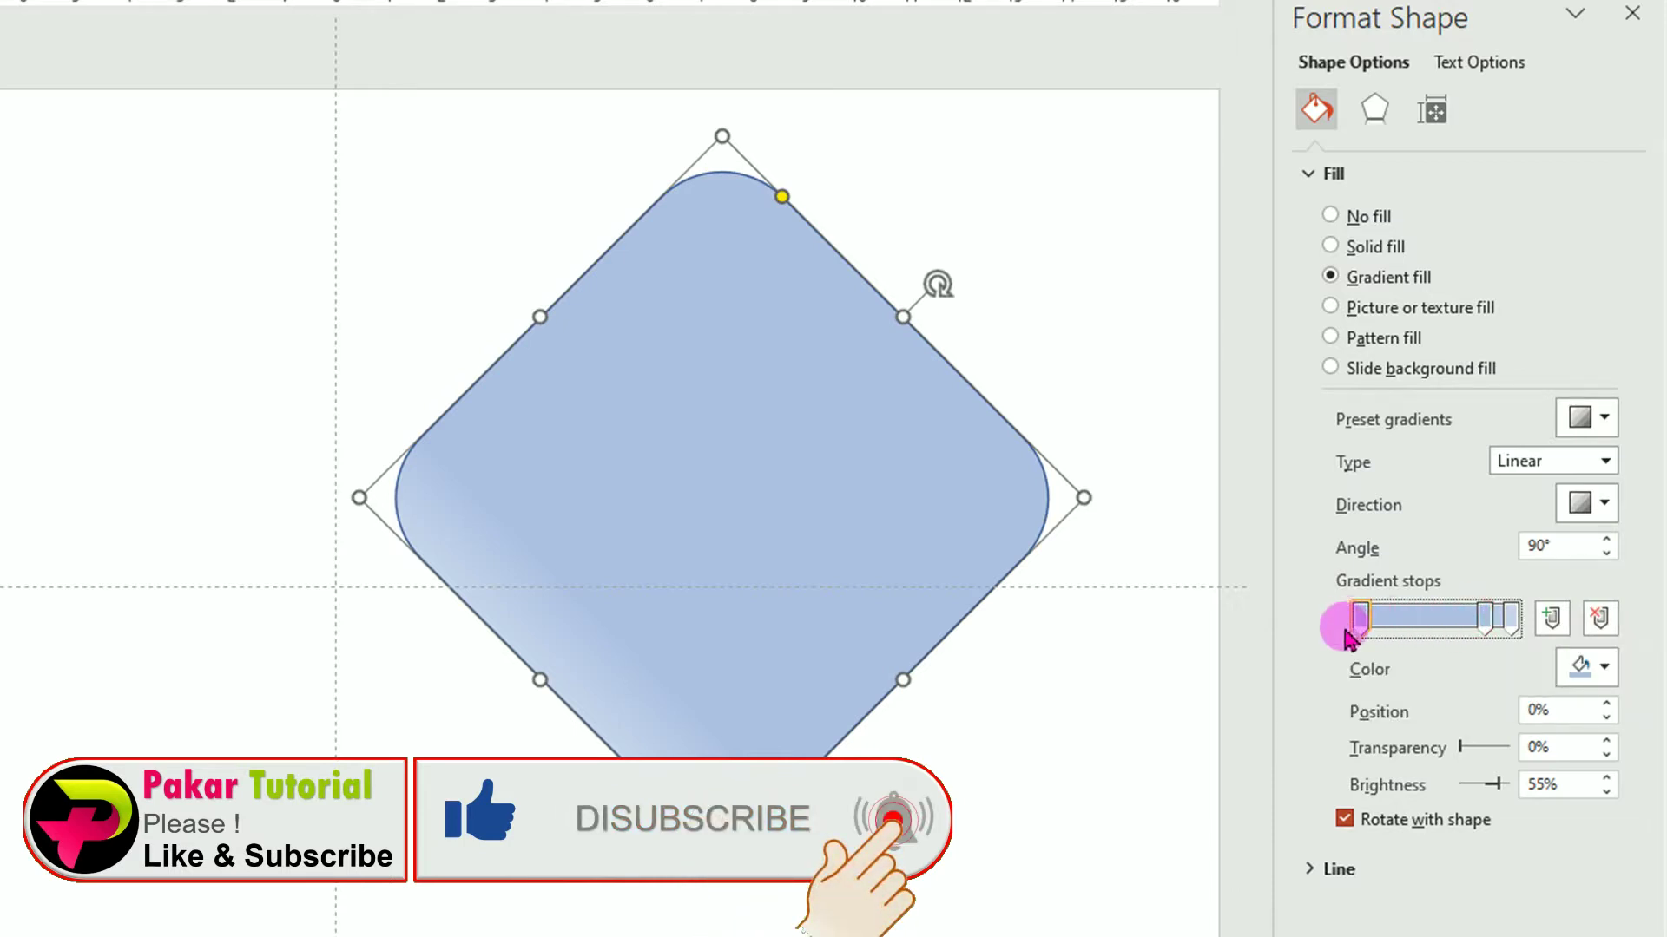
{"action": "left_click", "coordinate": [1511, 618]}
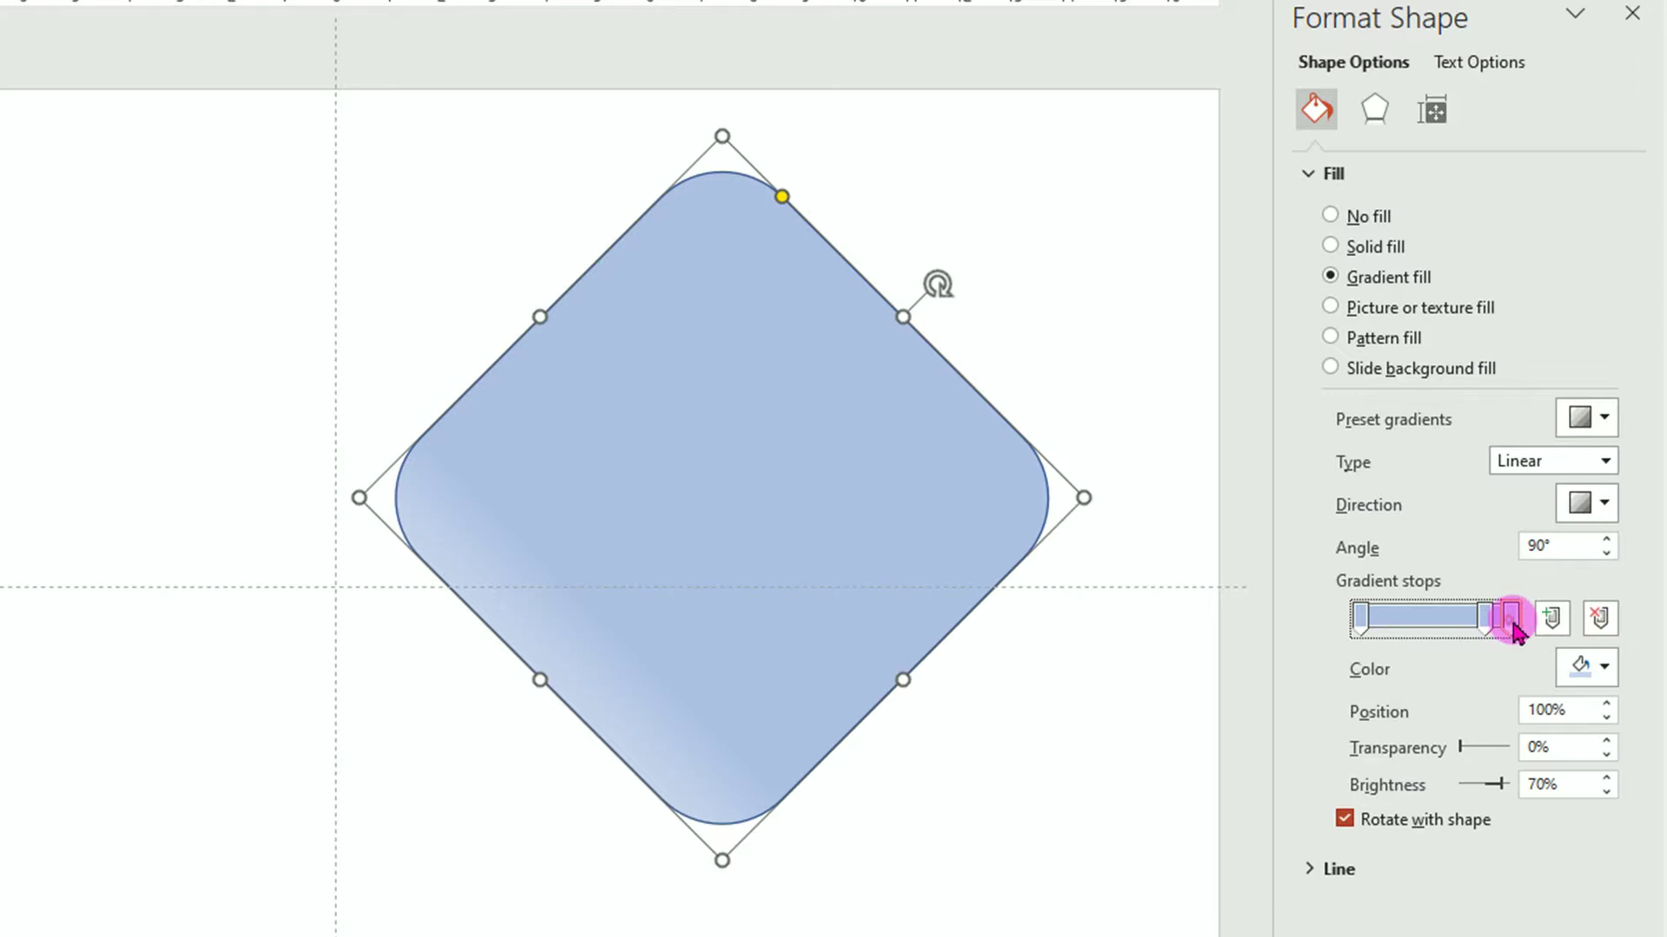
{"action": "left_click_drag", "start_coordinate": [1486, 618], "coordinate": [1461, 636]}
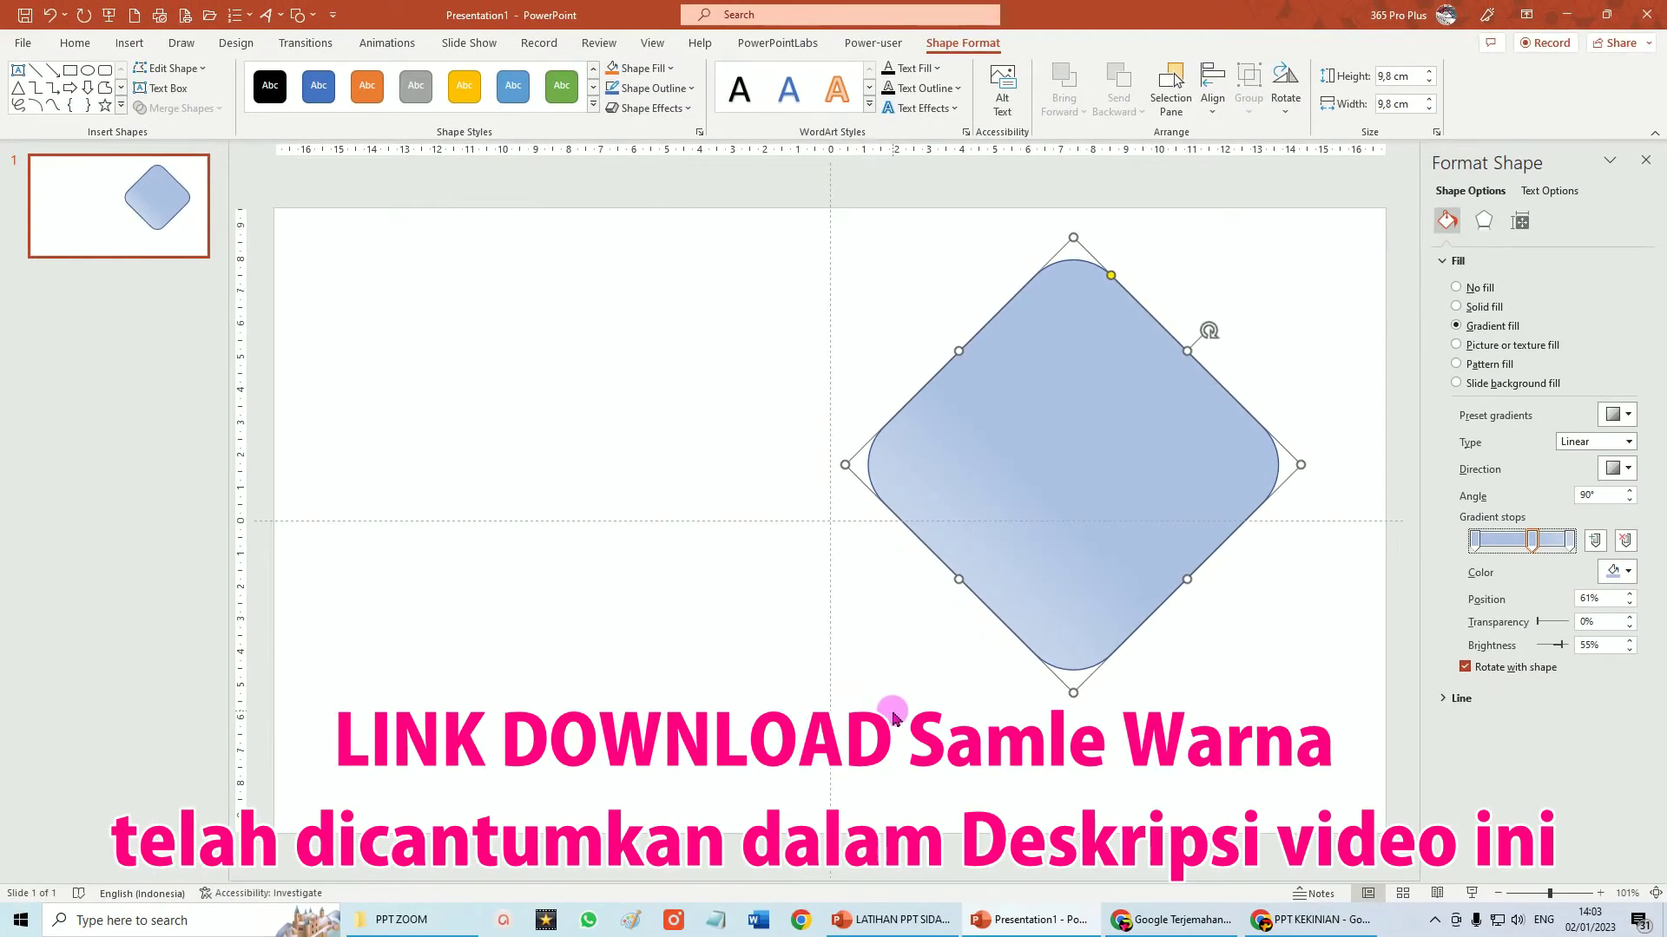
{"action": "left_click", "coordinate": [401, 920]}
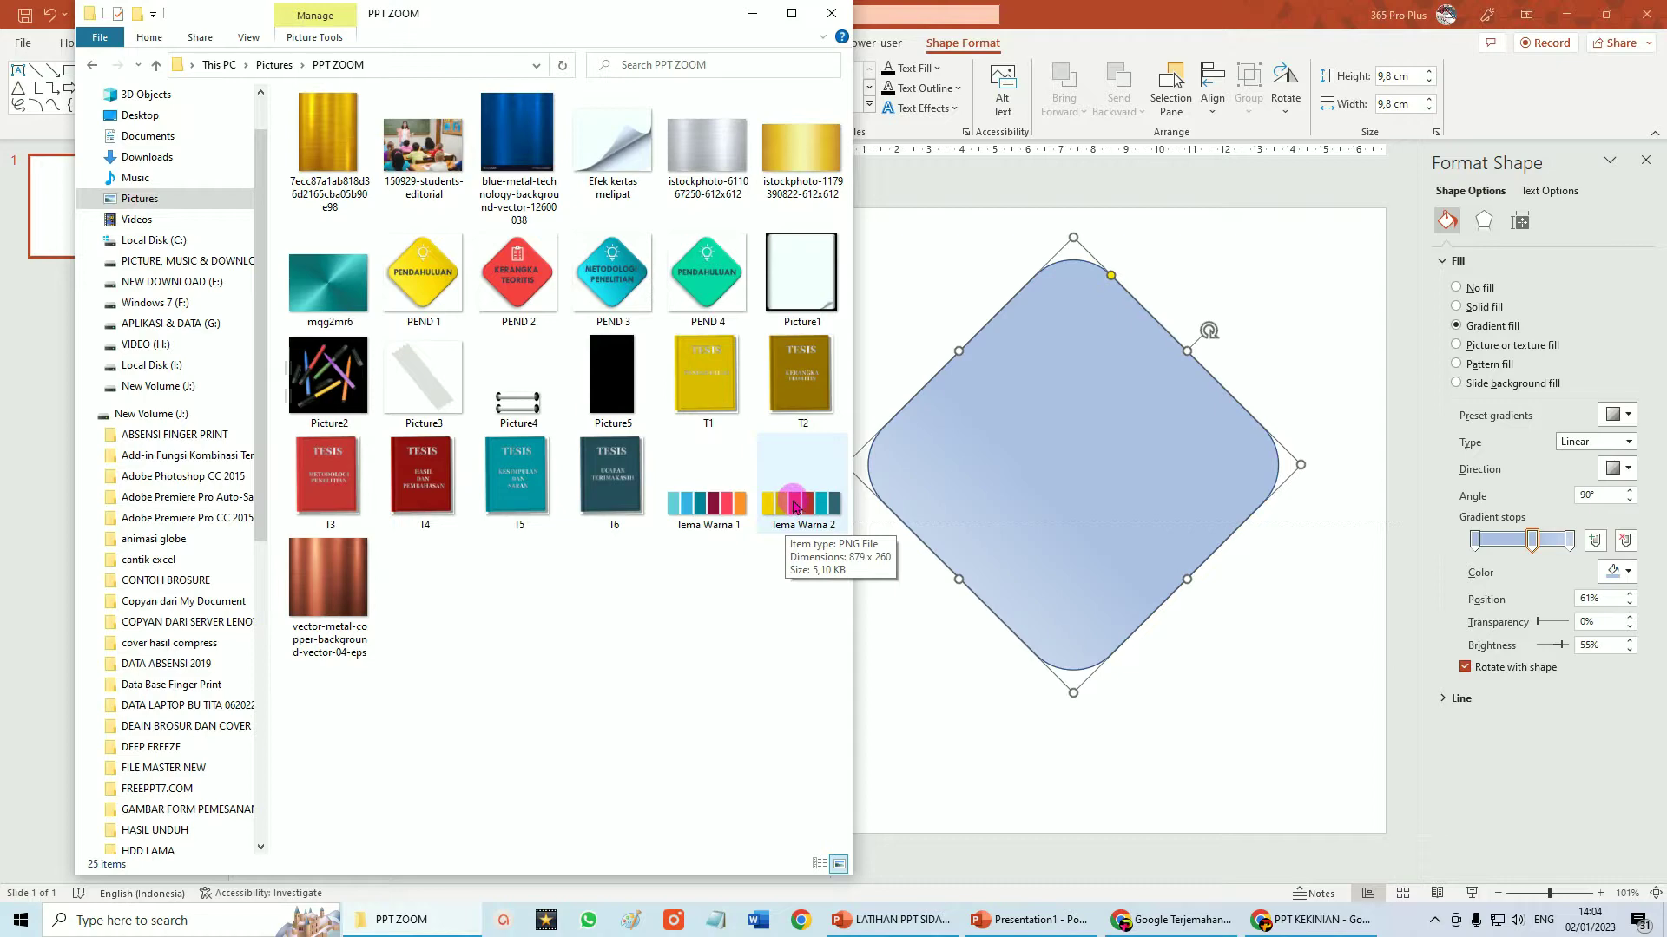
Copy the Tema Warna 2 image from File Explorer and paste it onto the slide.
{"action": "right_click", "coordinate": [793, 506]}
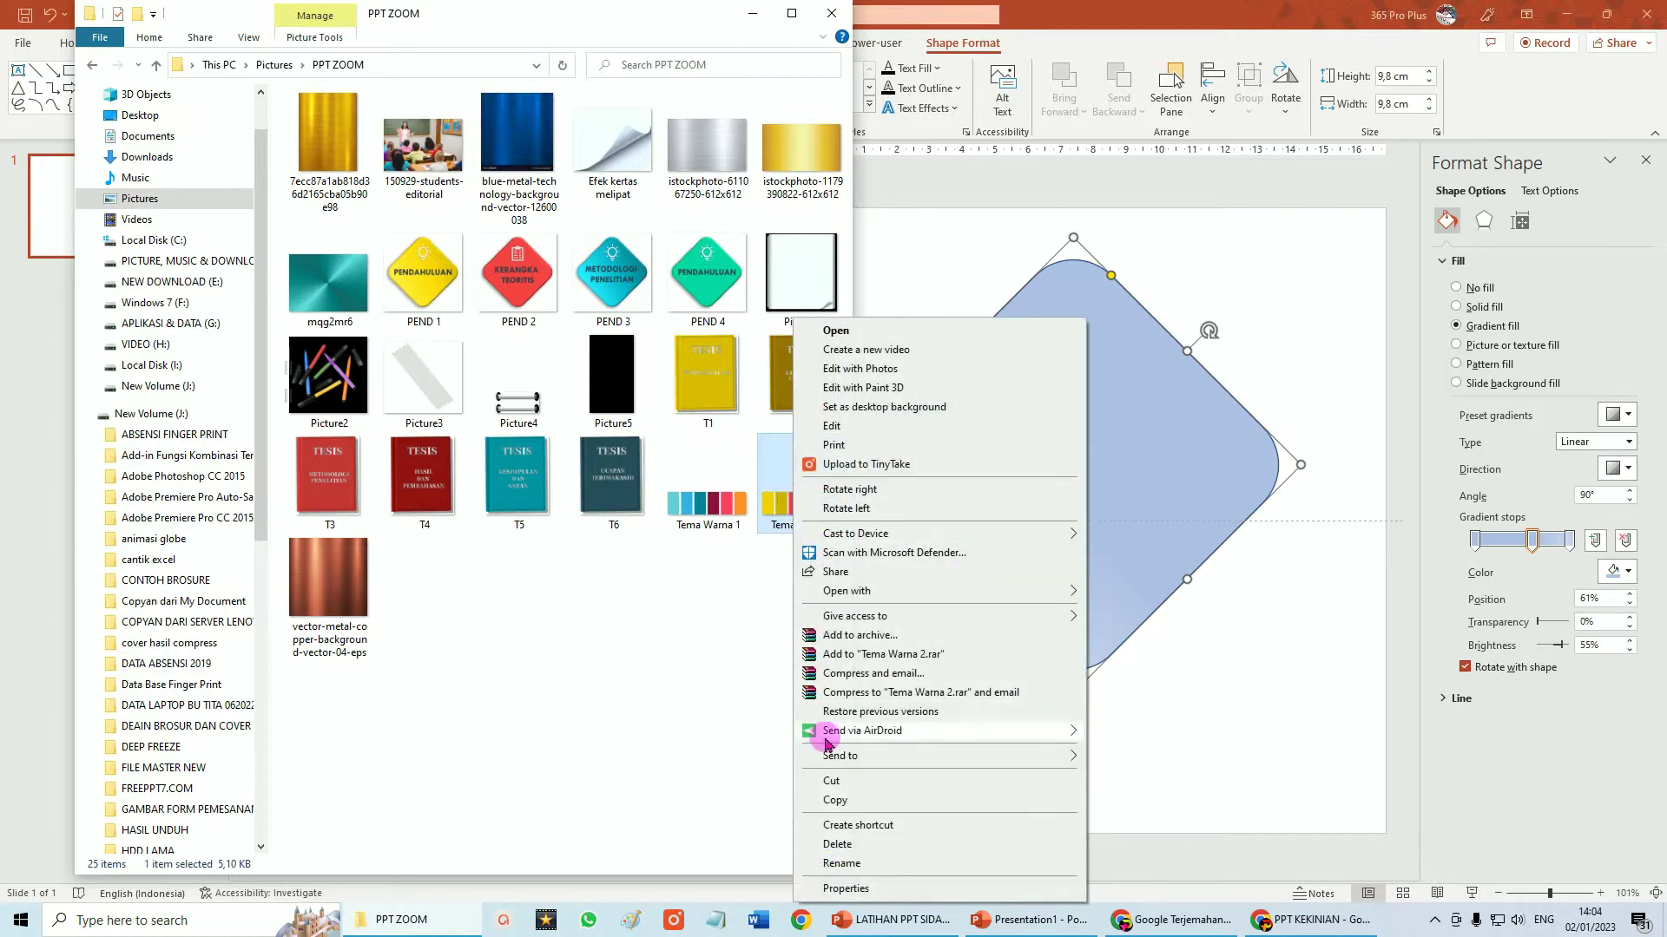
{"action": "left_click", "coordinate": [835, 800]}
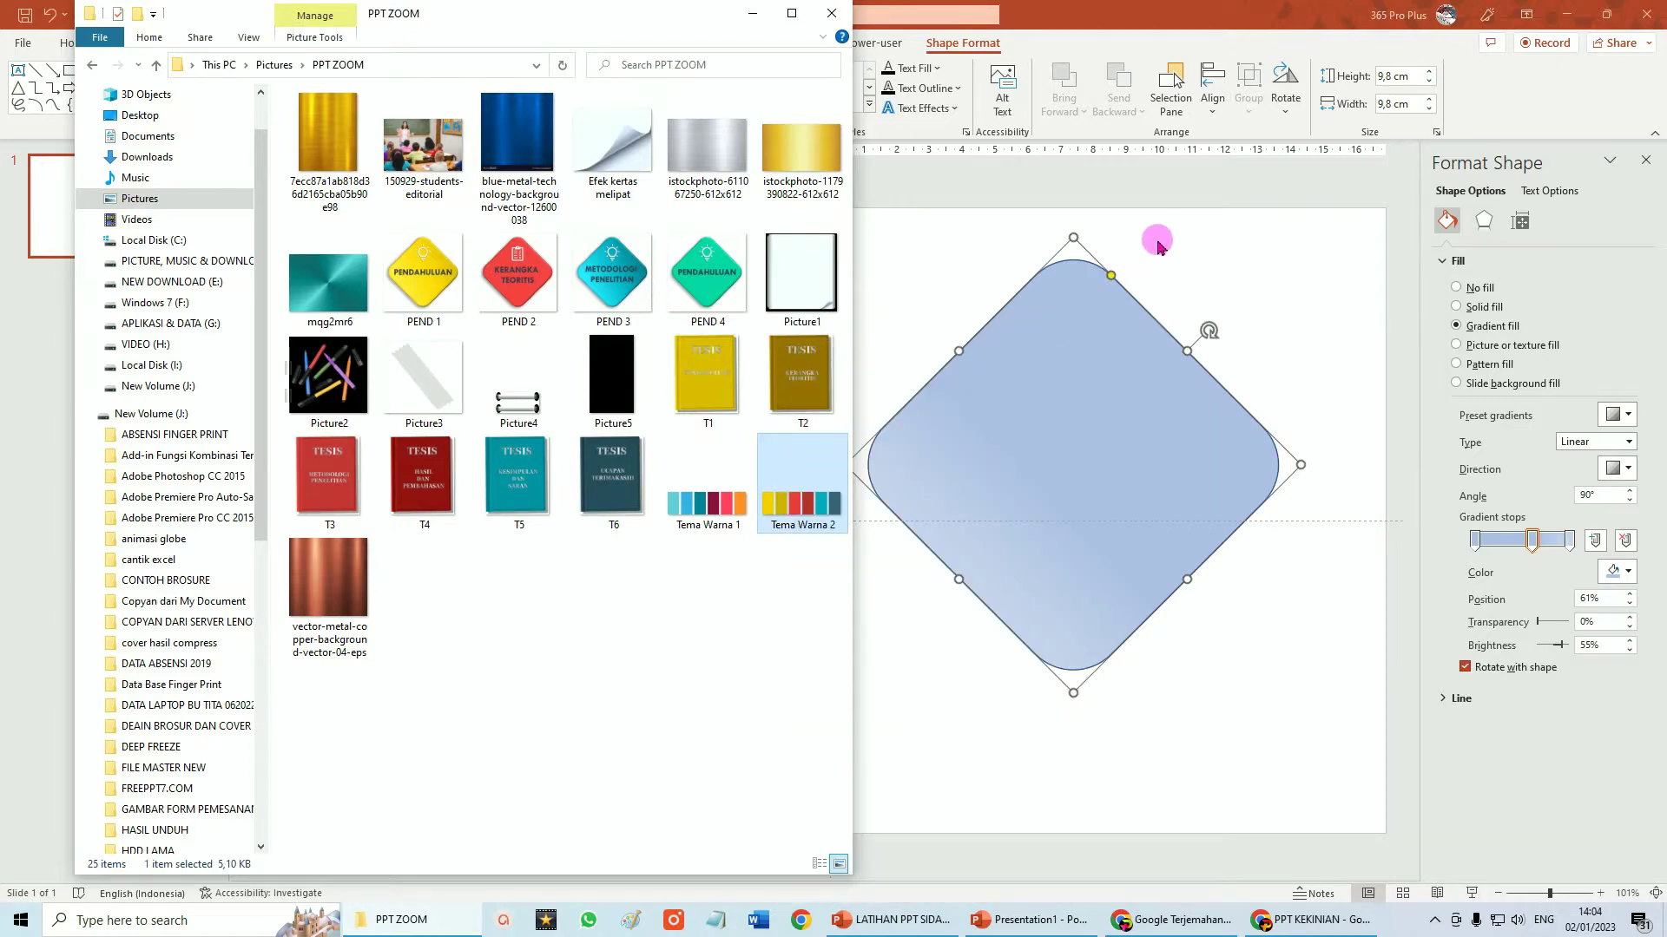
{"action": "left_click", "coordinate": [1159, 239]}
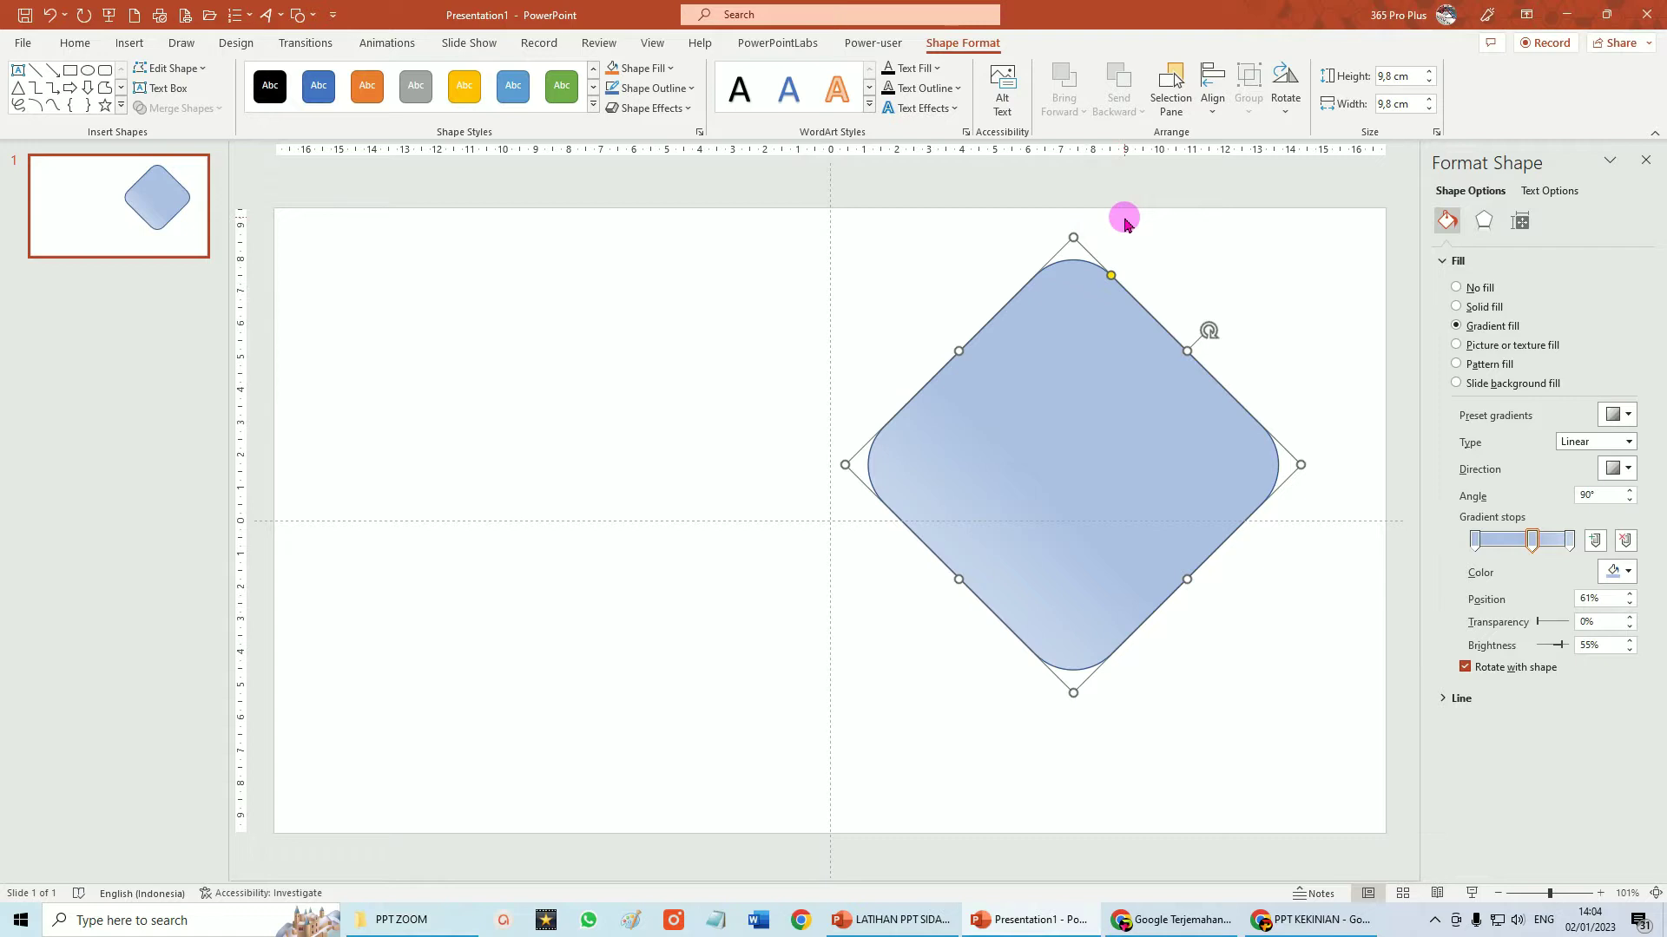
{"action": "key", "text": "ctrl+v"}
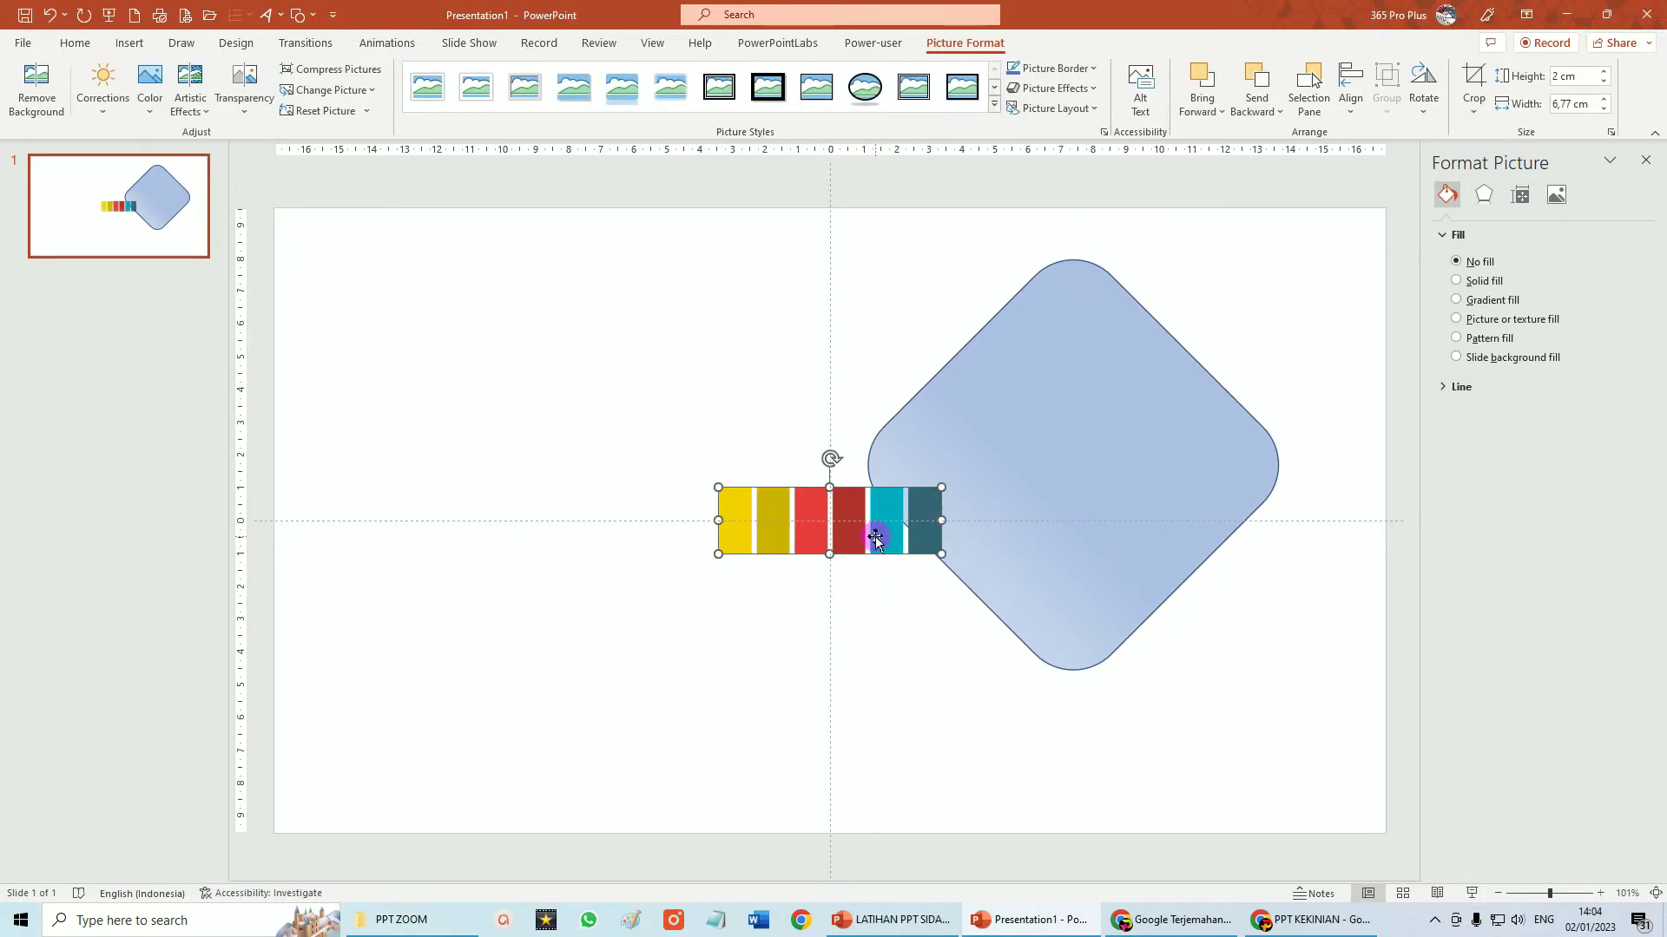
Park the pasted Tema Warna 2 colour strip above the slide's top edge and reselect the diamond.
{"action": "left_click_drag", "start_coordinate": [875, 538], "coordinate": [1082, 194]}
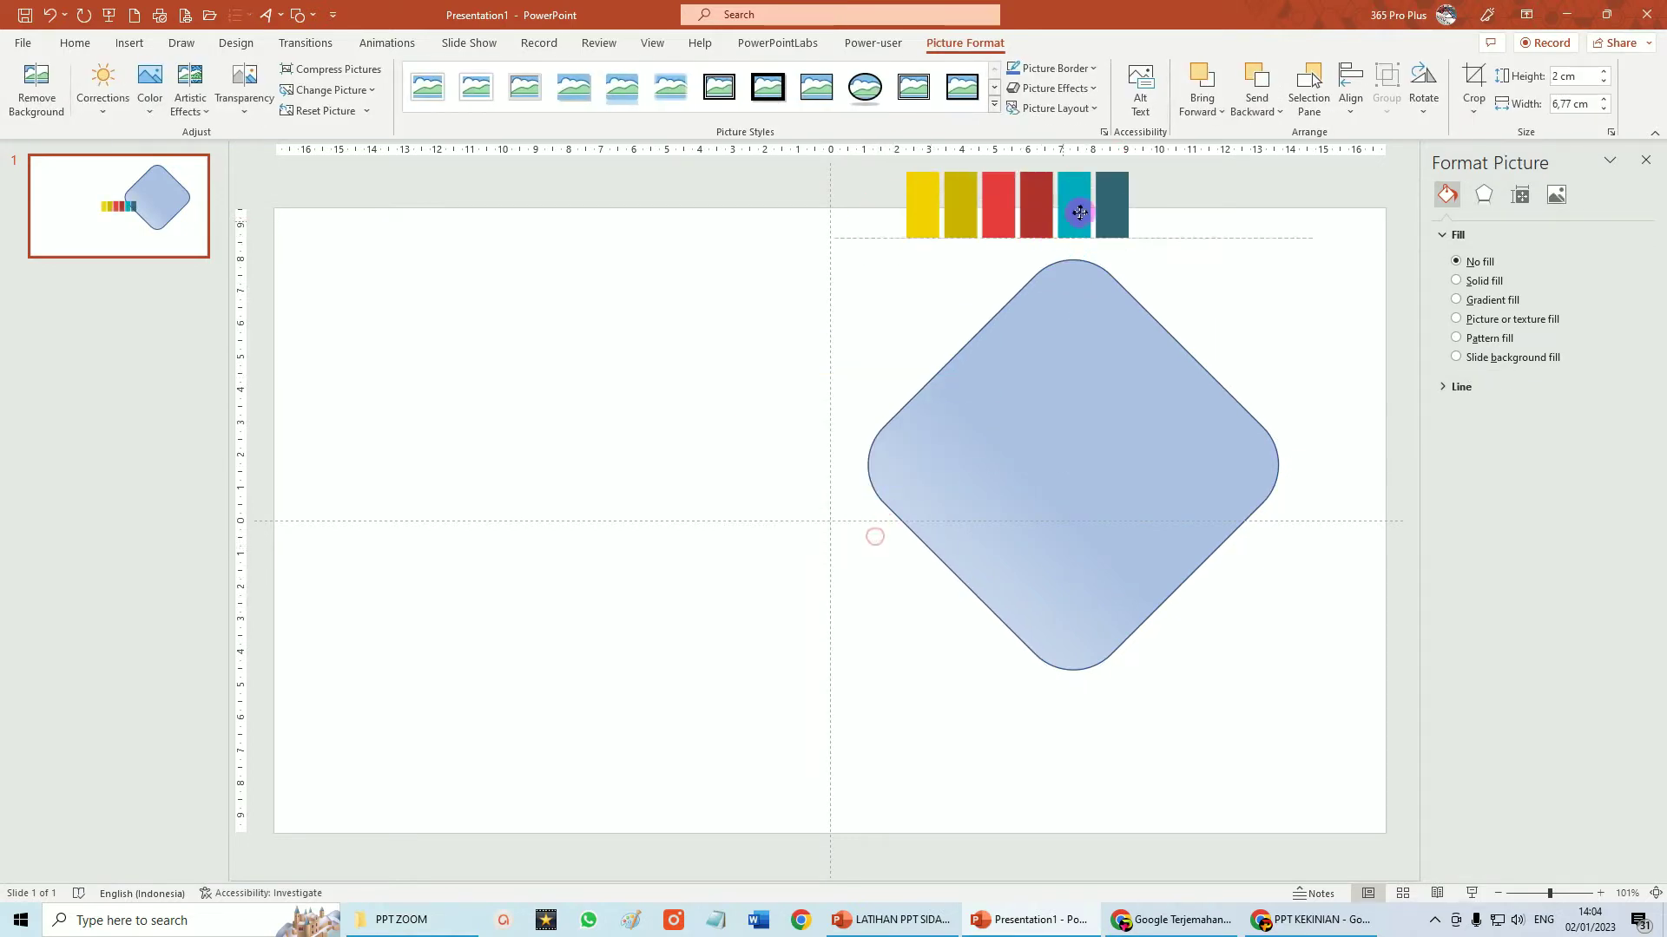
{"action": "left_click", "coordinate": [1104, 484]}
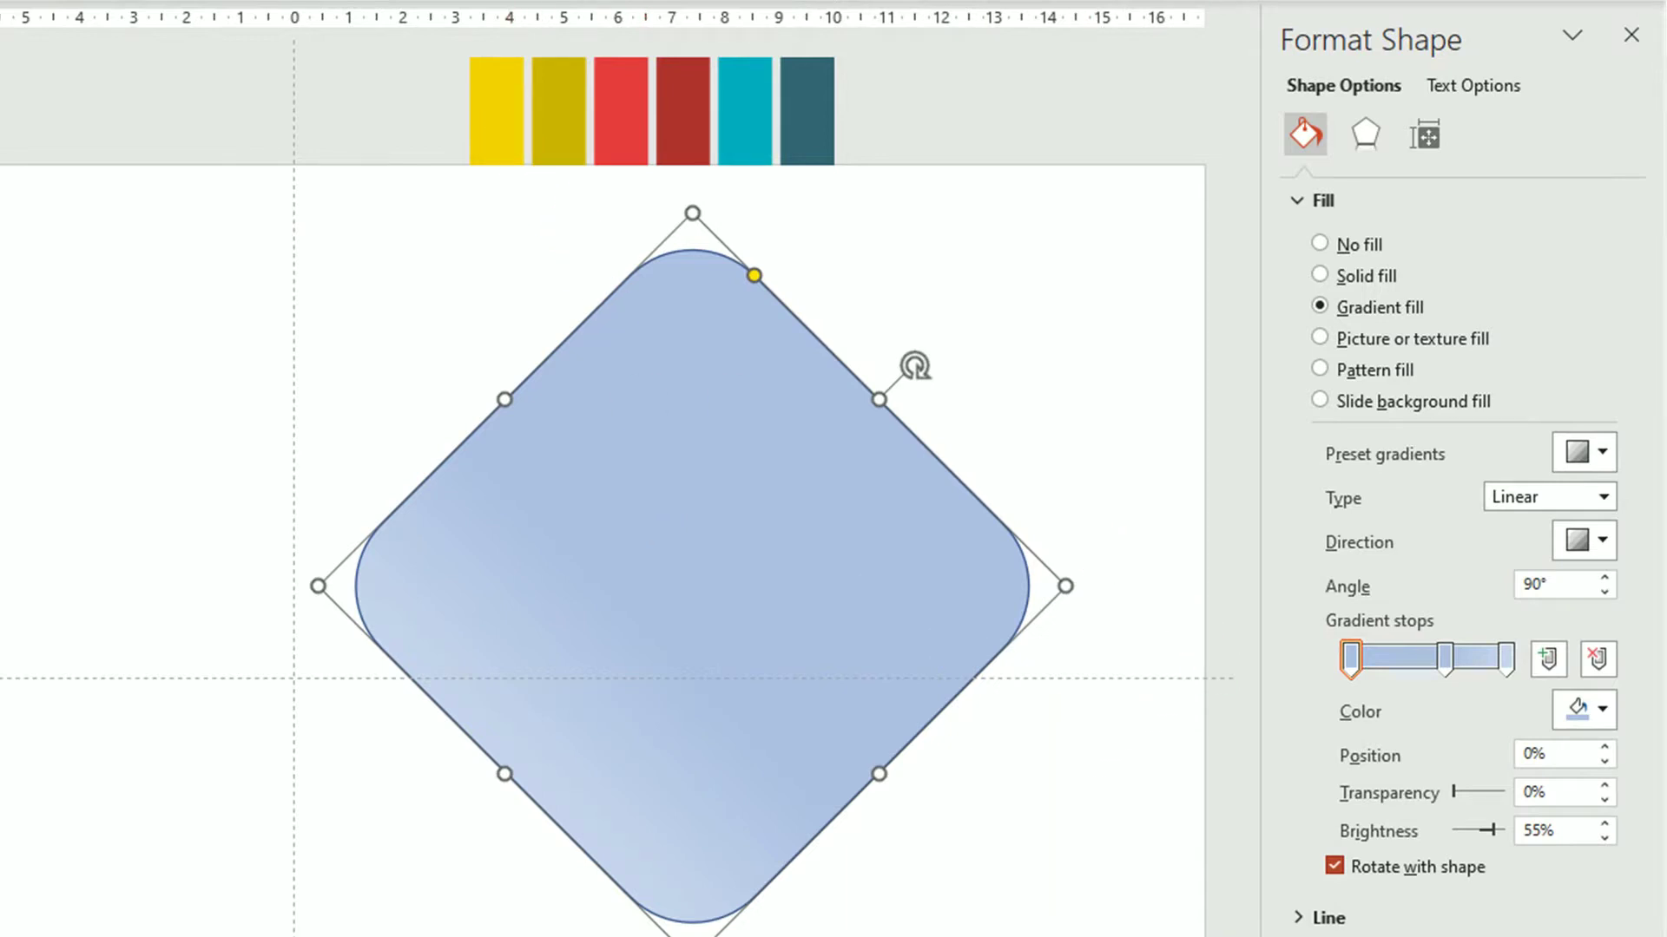
{"action": "left_click", "coordinate": [1604, 712]}
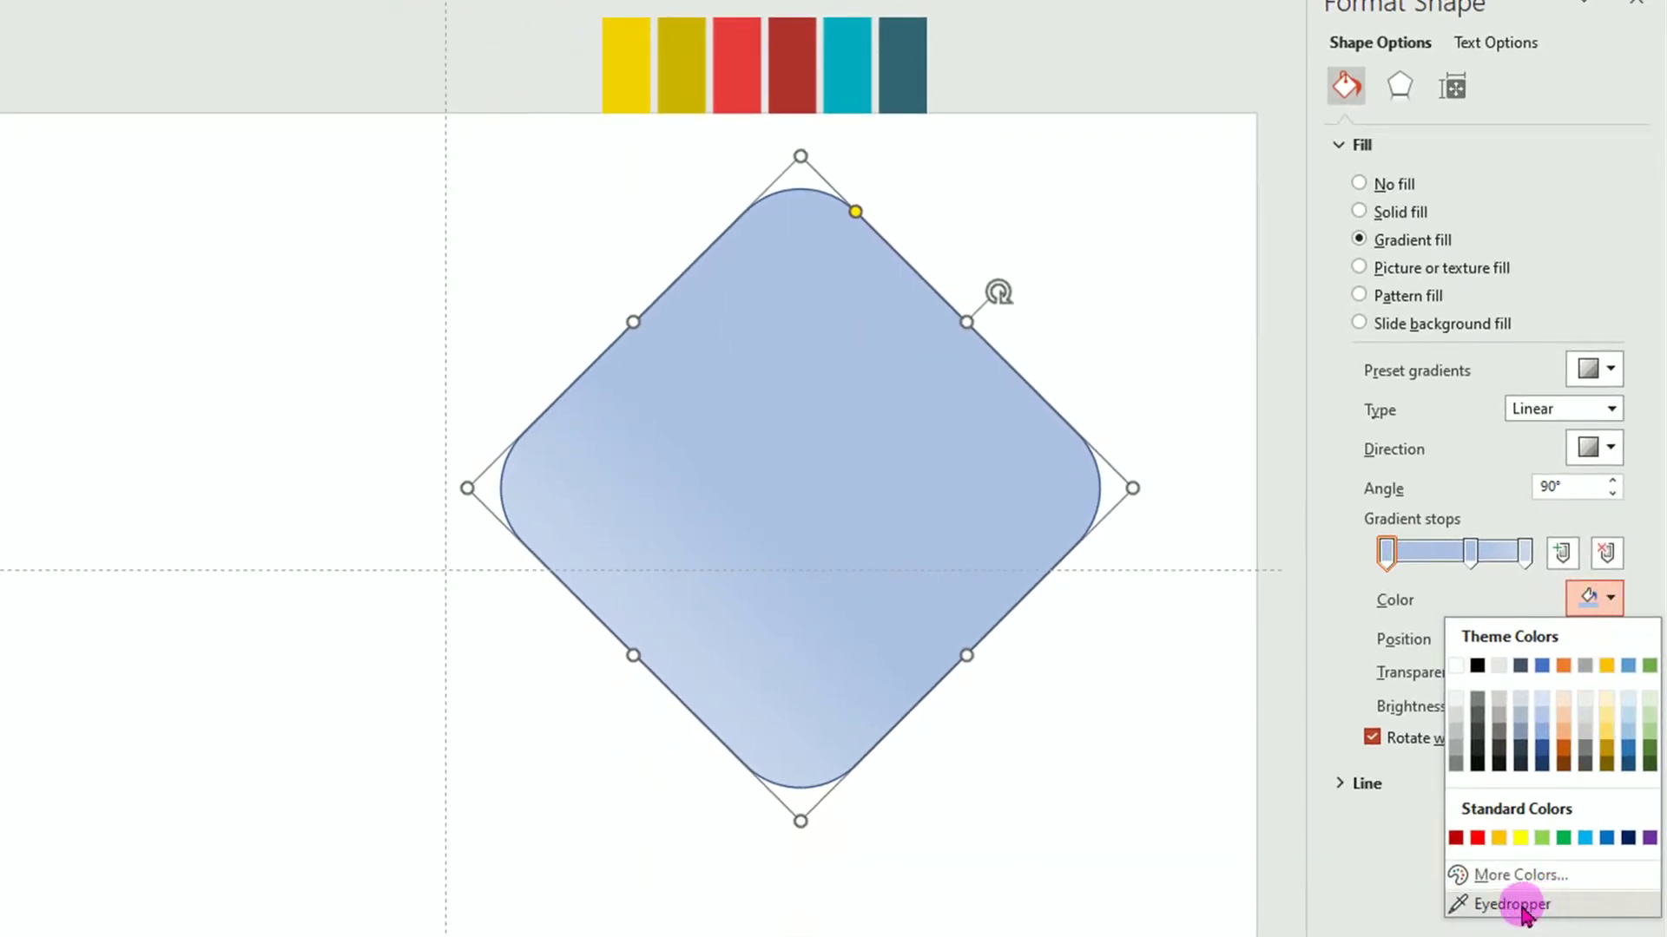
Eyedrop the strip's bright yellow into the first gradient stop and raise the angle to 290°.
{"action": "left_click", "coordinate": [1511, 905]}
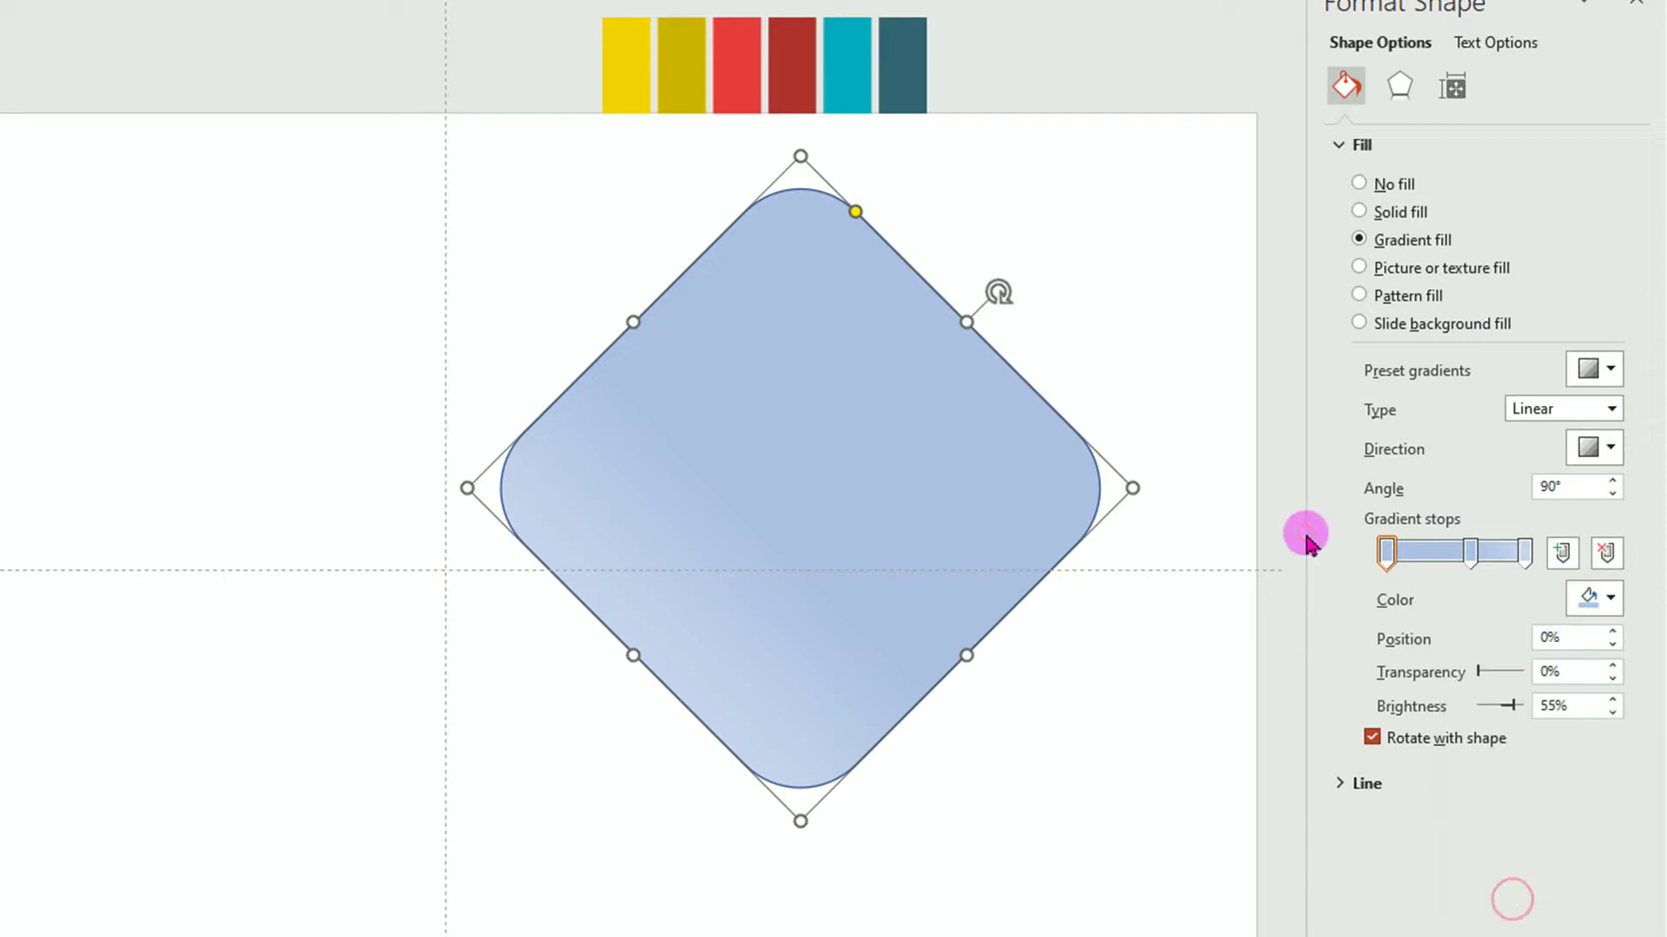
{"action": "left_click", "coordinate": [627, 68]}
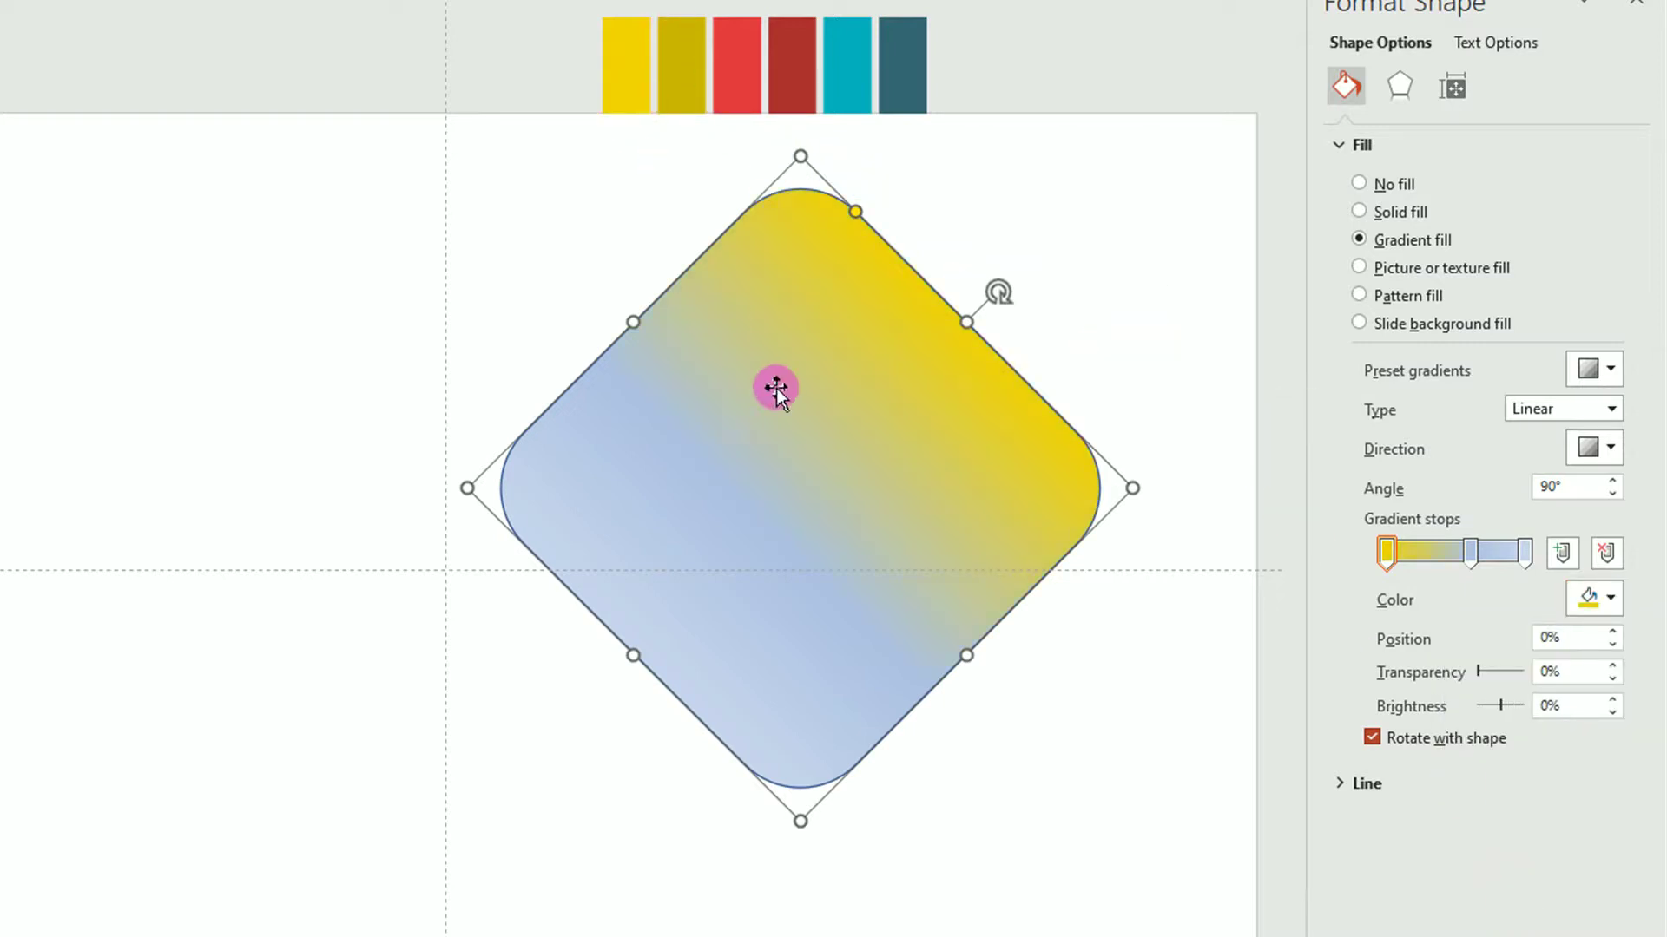
{"action": "left_click", "coordinate": [1525, 552]}
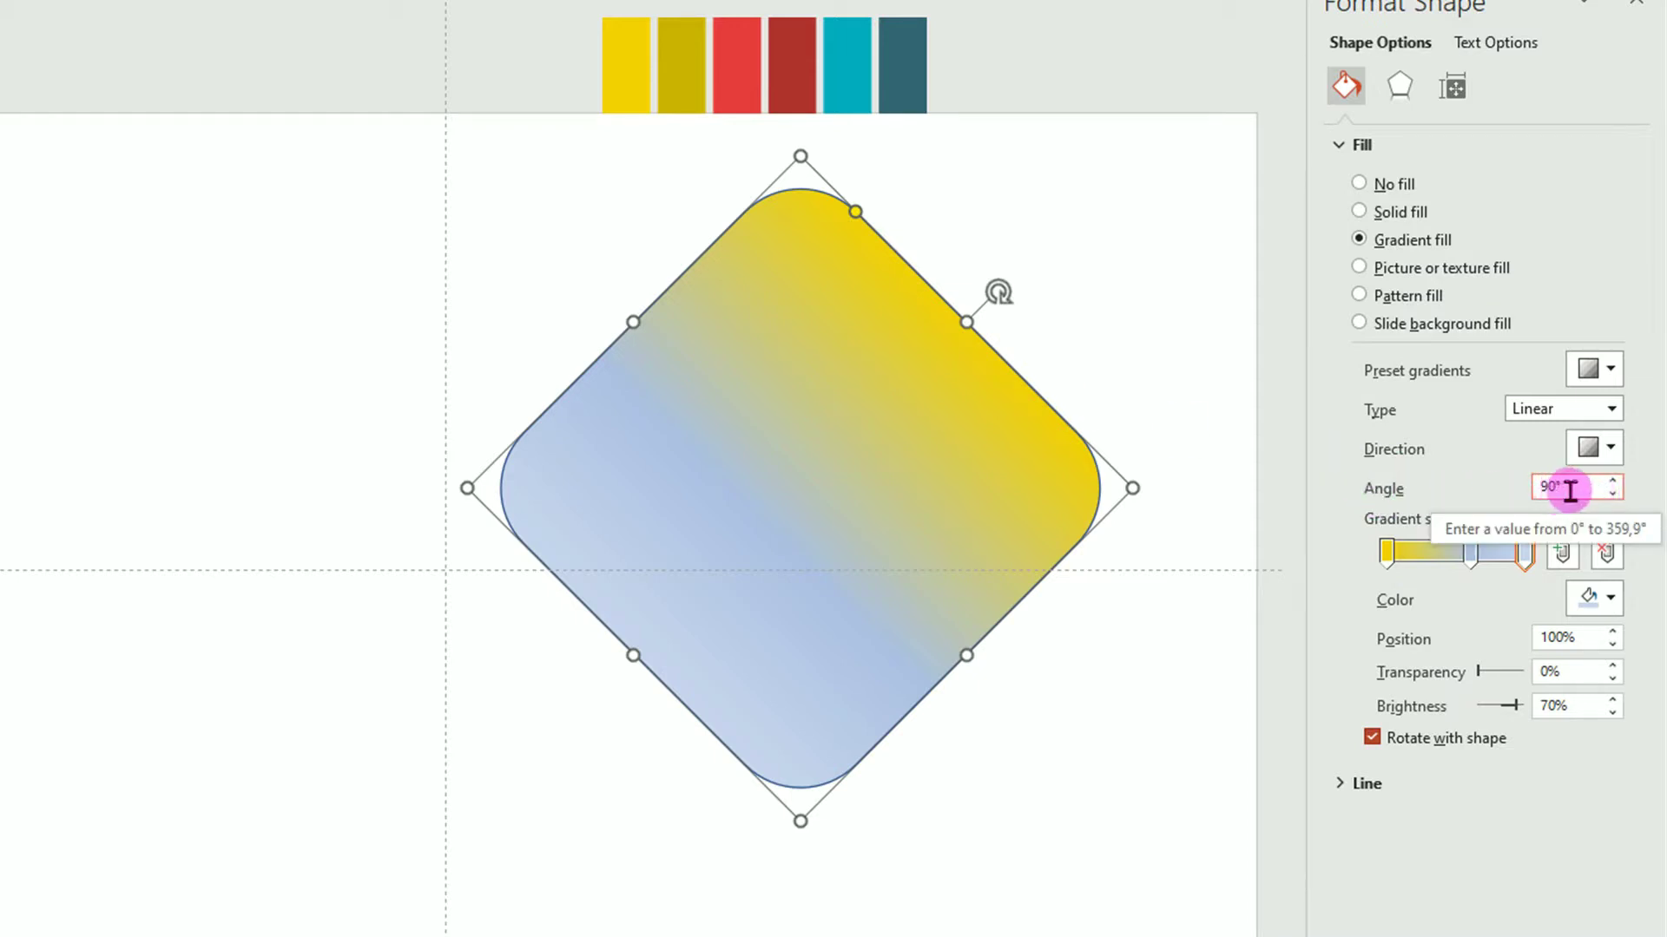
{"action": "left_click", "coordinate": [1614, 482]}
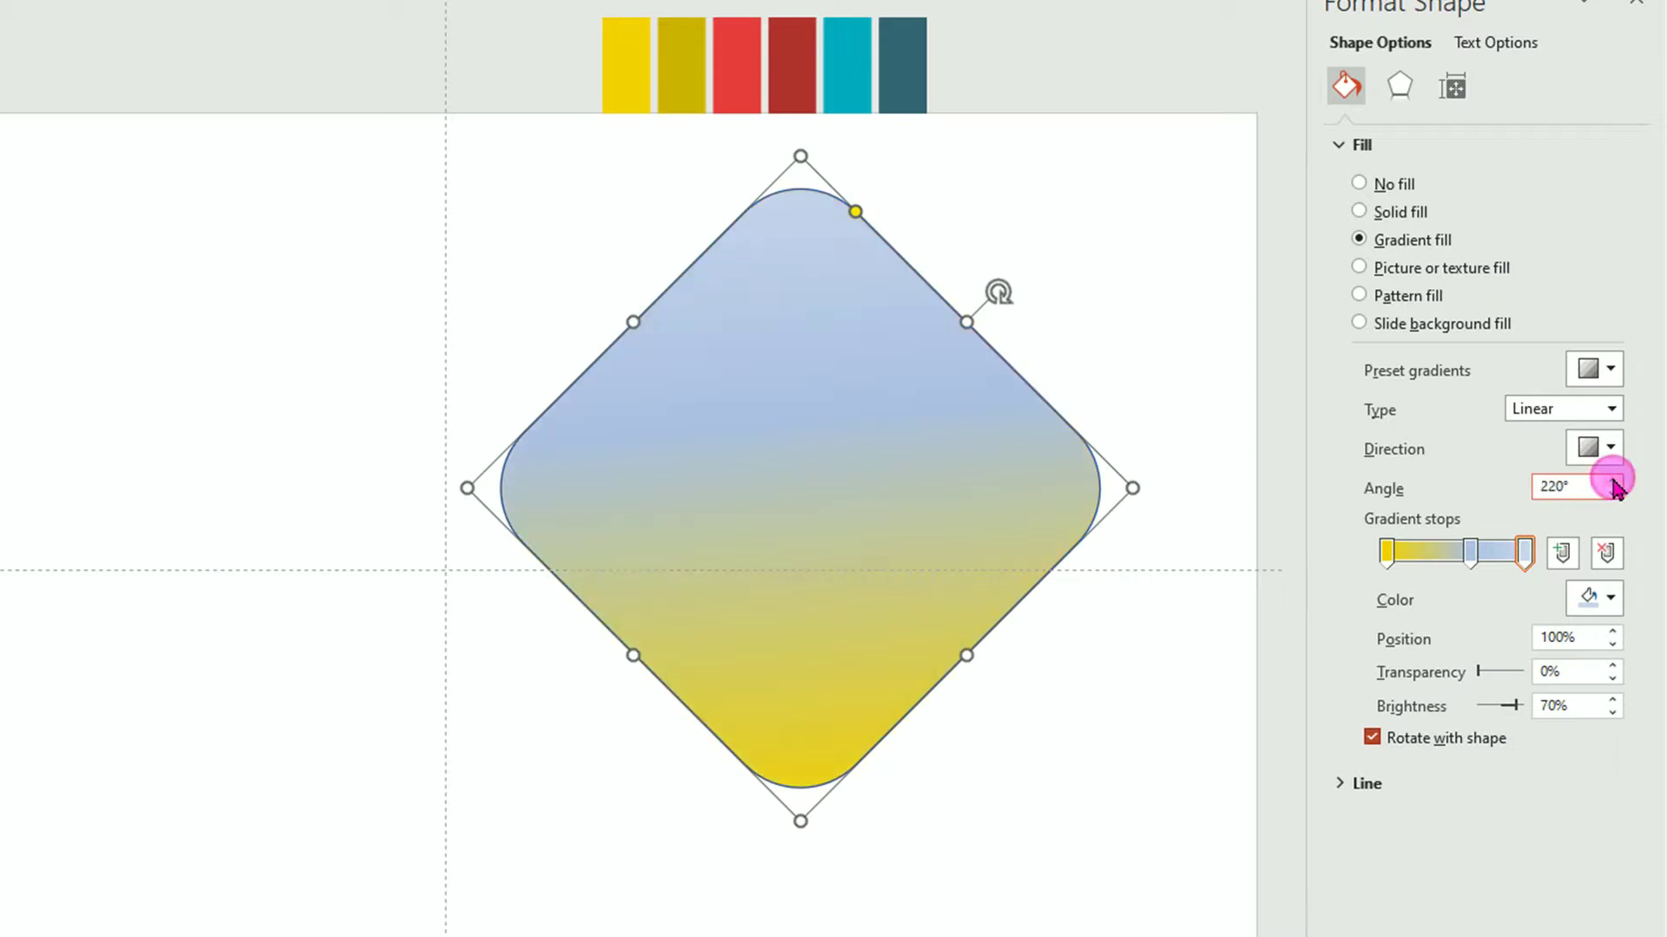
{"action": "left_click", "coordinate": [1614, 481]}
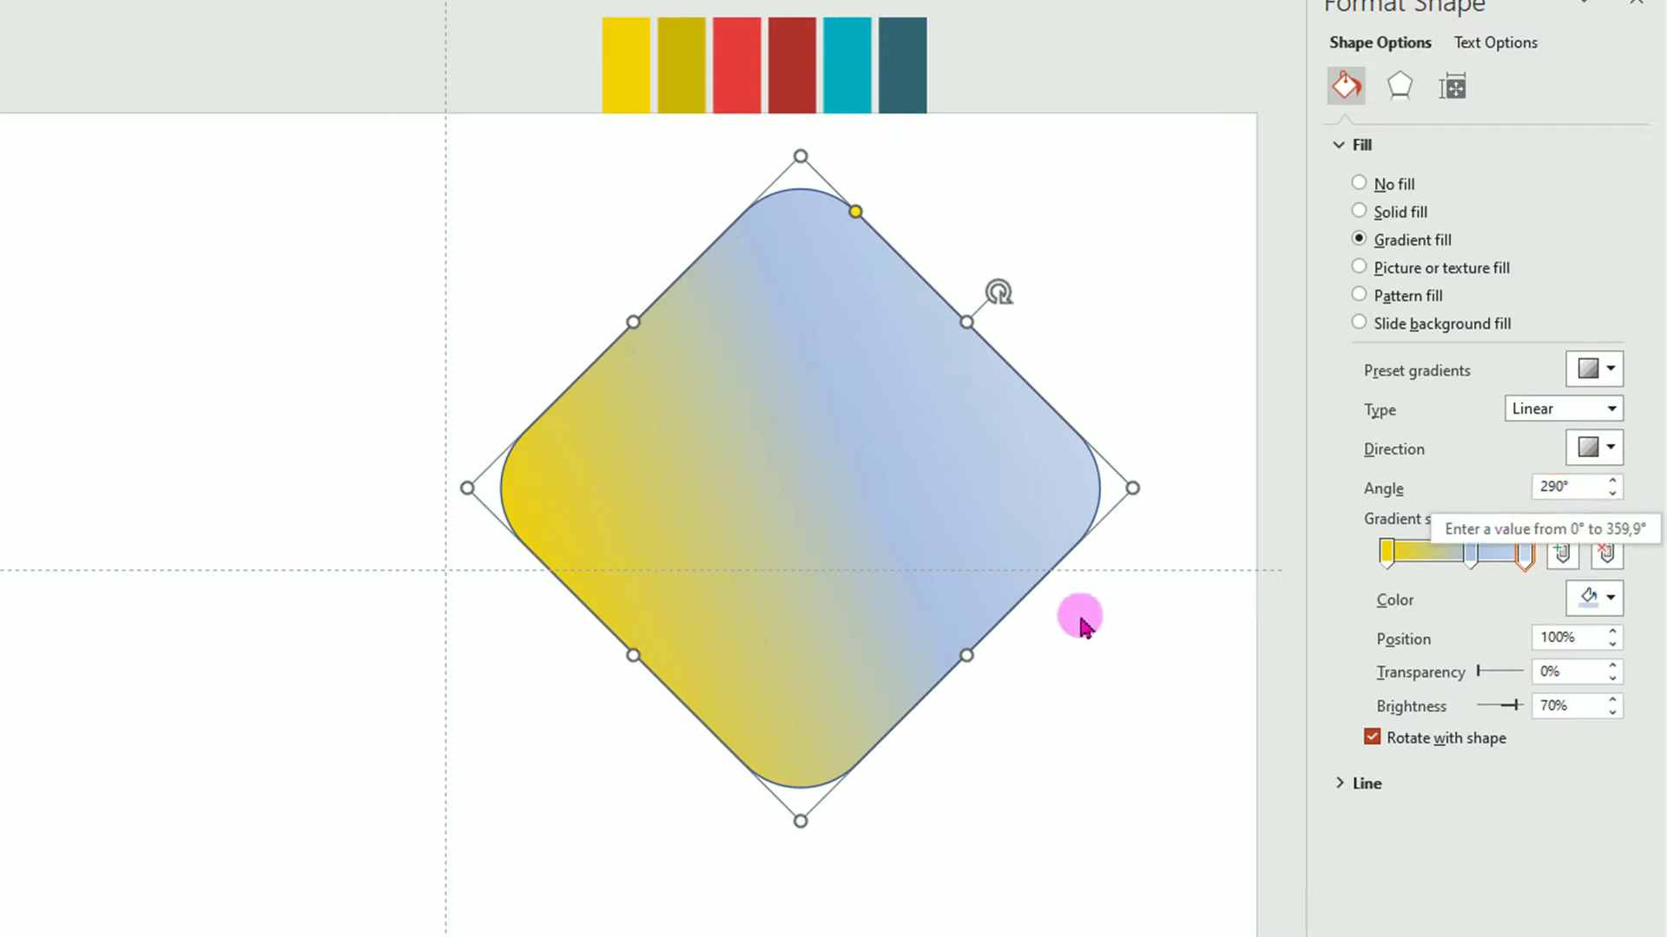
Apply the recent yellow to the middle and right gradient stops.
{"action": "left_click", "coordinate": [1469, 558]}
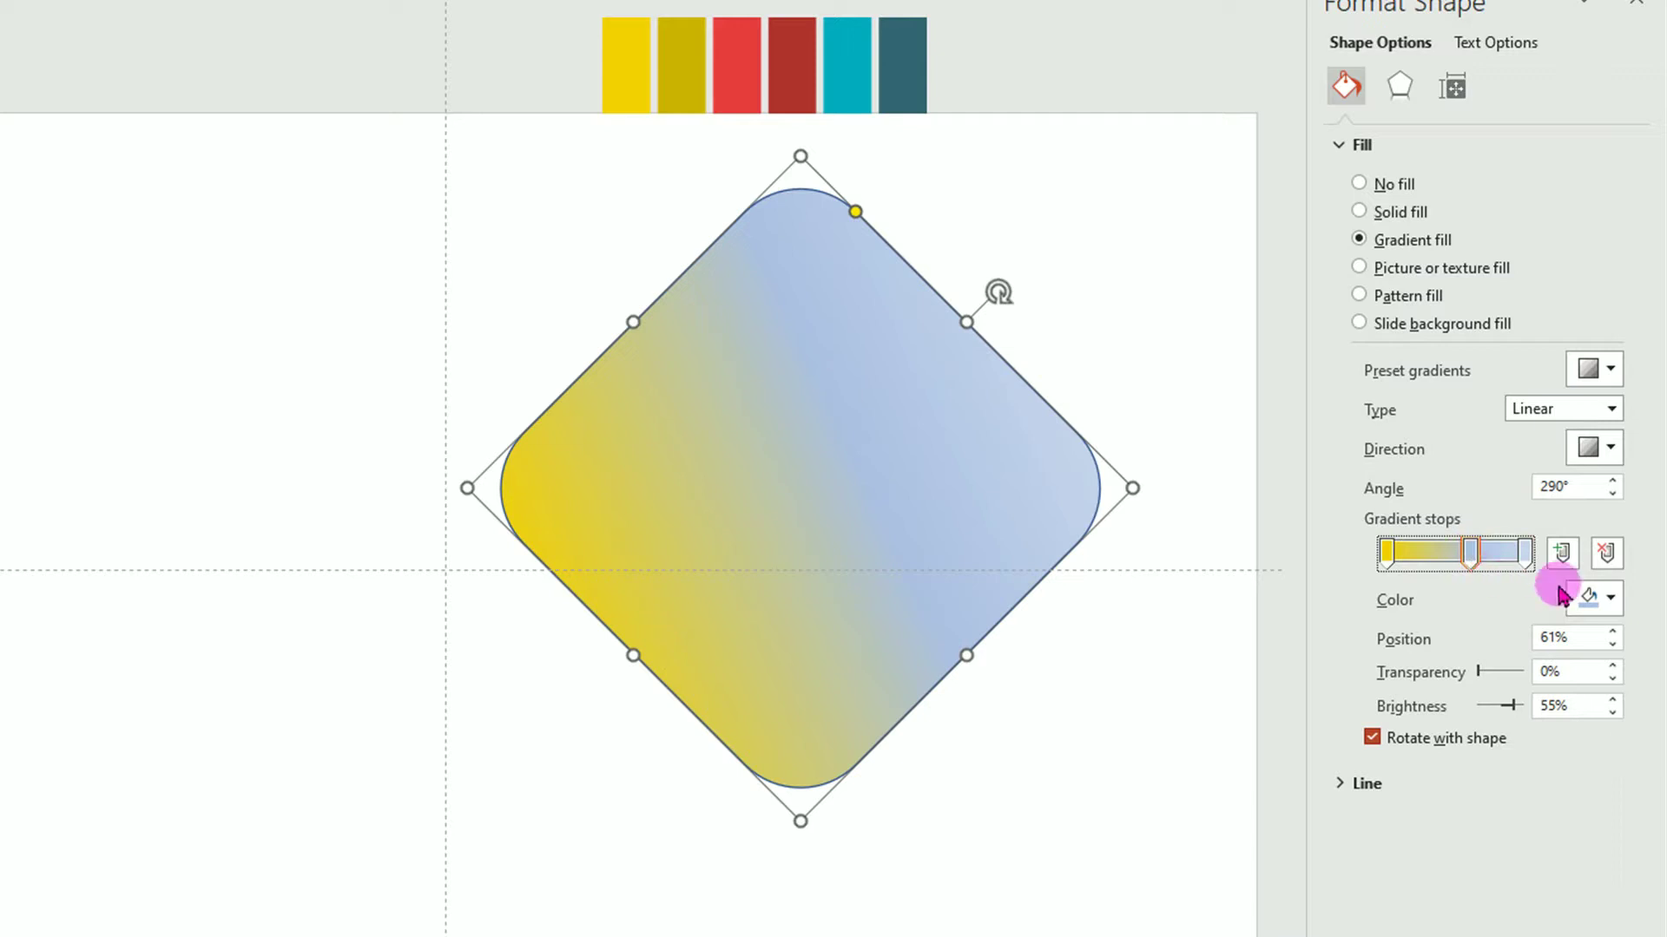
{"action": "left_click", "coordinate": [1614, 599]}
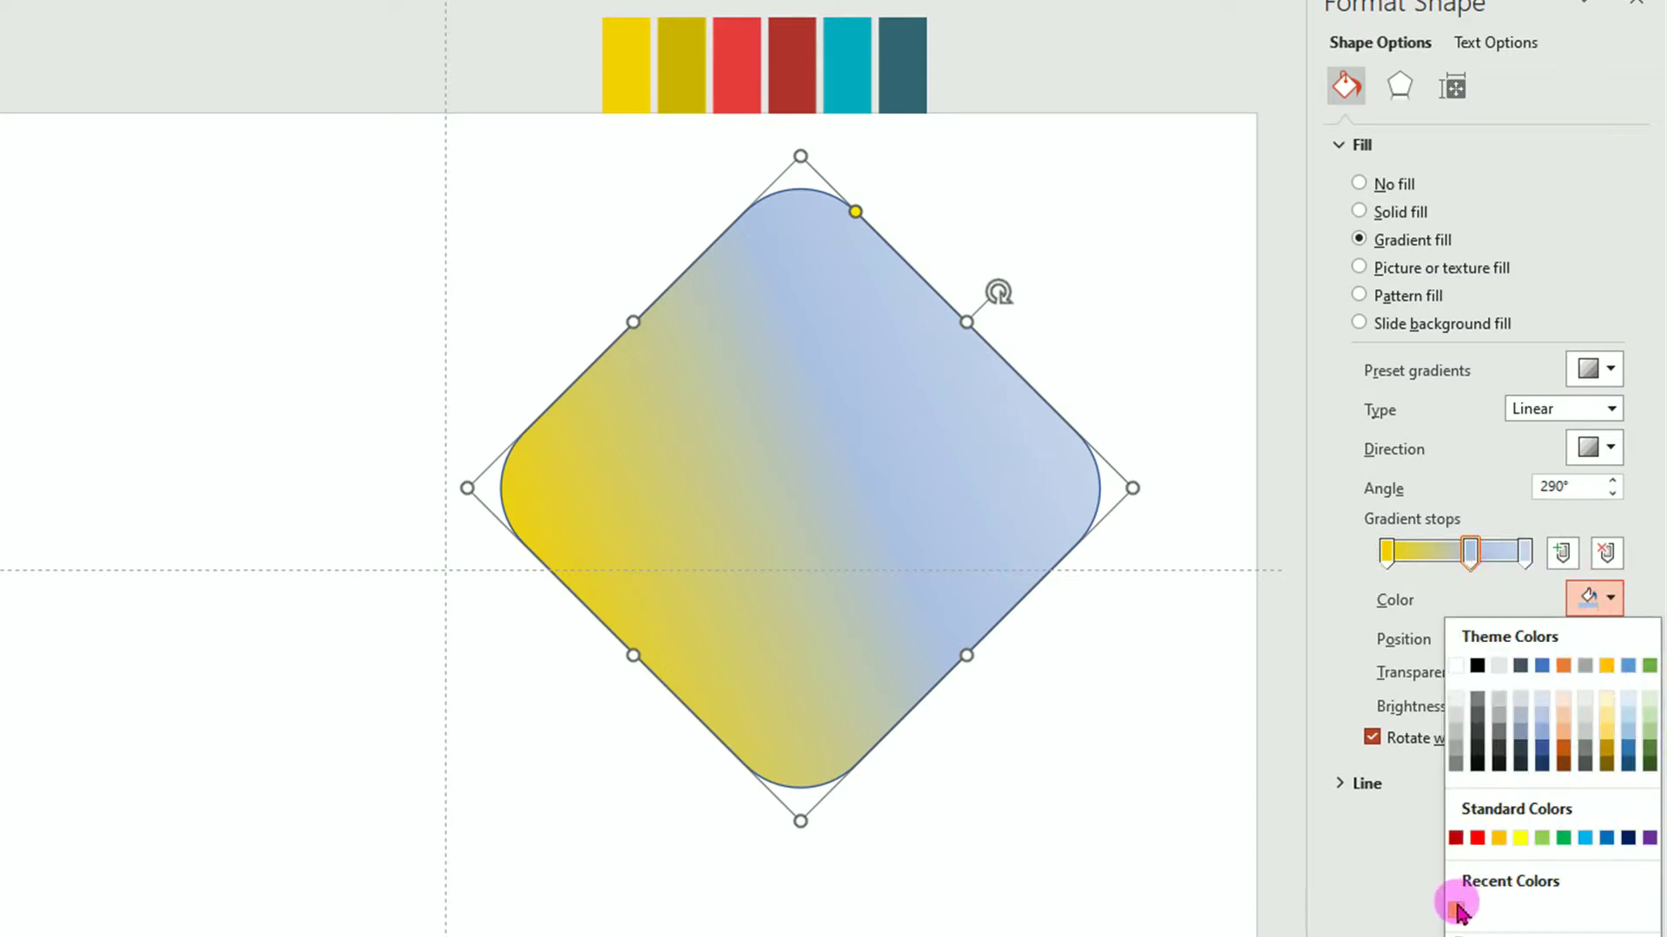
{"action": "left_click", "coordinate": [1456, 909]}
{"action": "left_click", "coordinate": [1524, 552]}
{"action": "left_click", "coordinate": [1613, 598]}
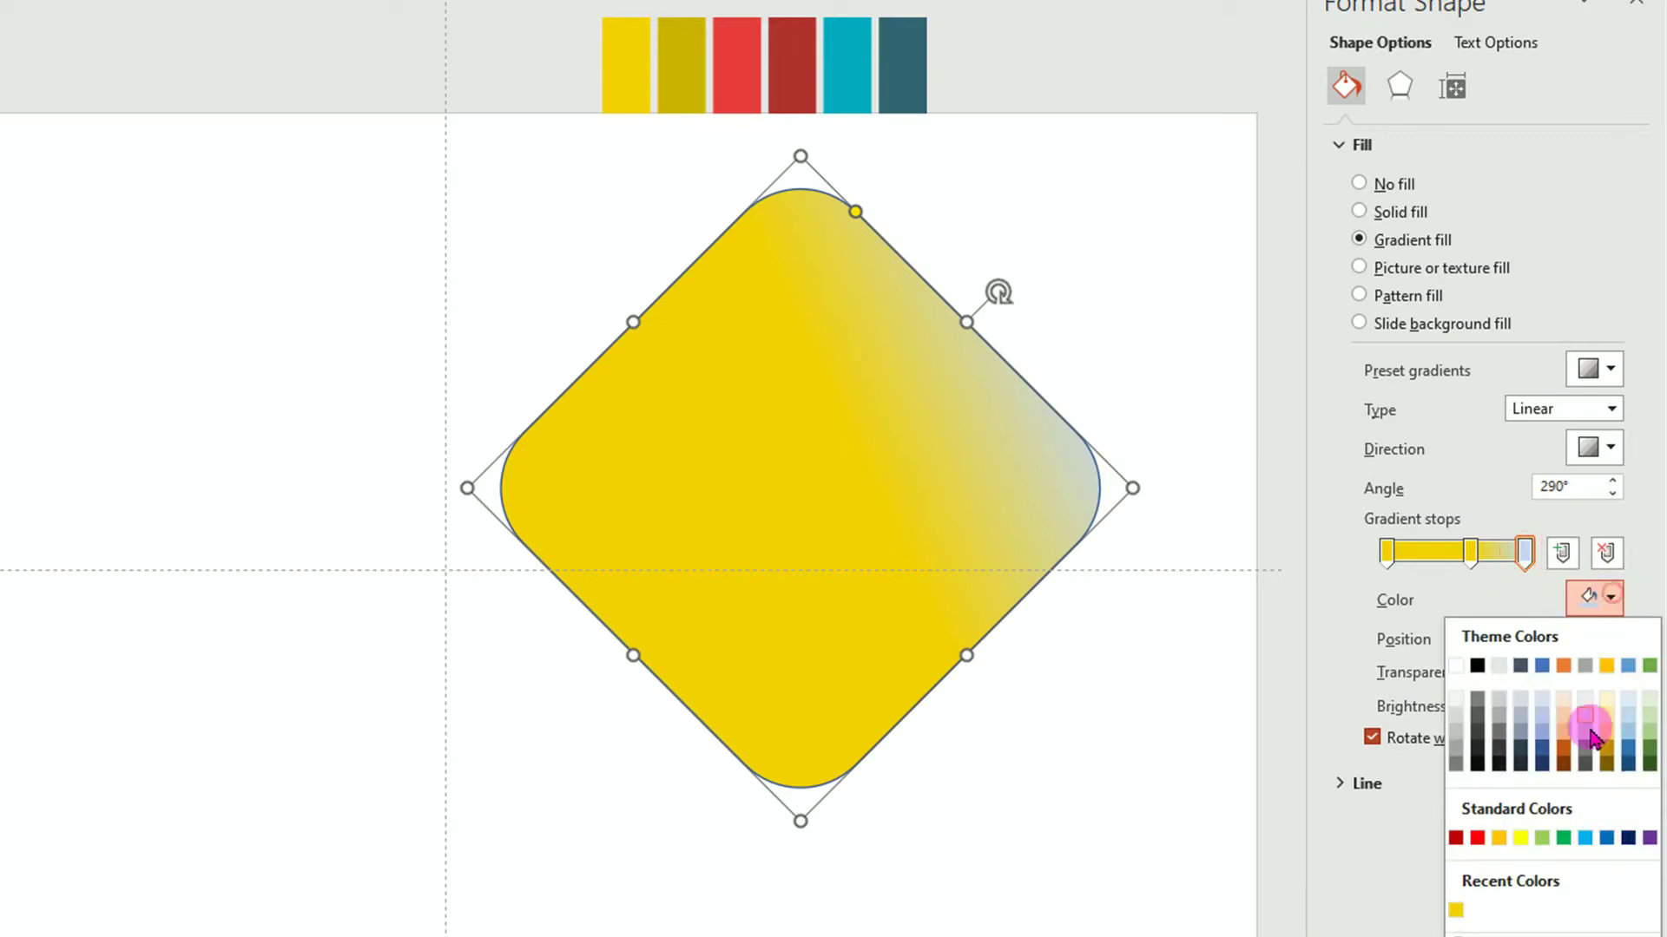
{"action": "left_click", "coordinate": [1453, 907]}
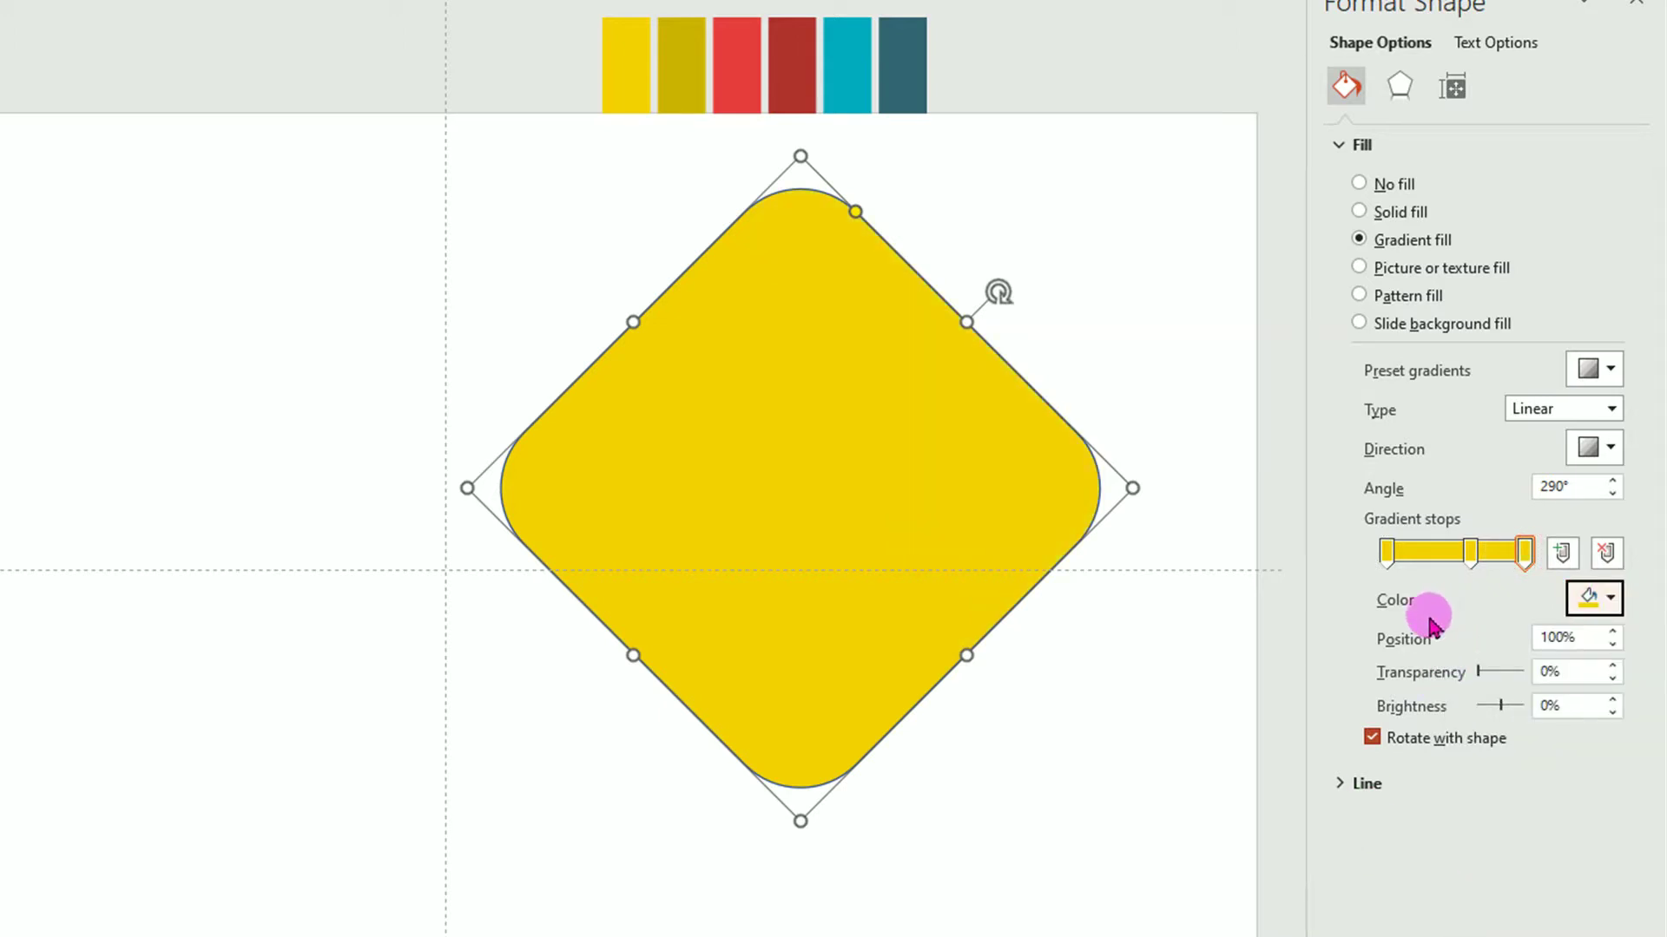
{"action": "left_click", "coordinate": [1525, 553]}
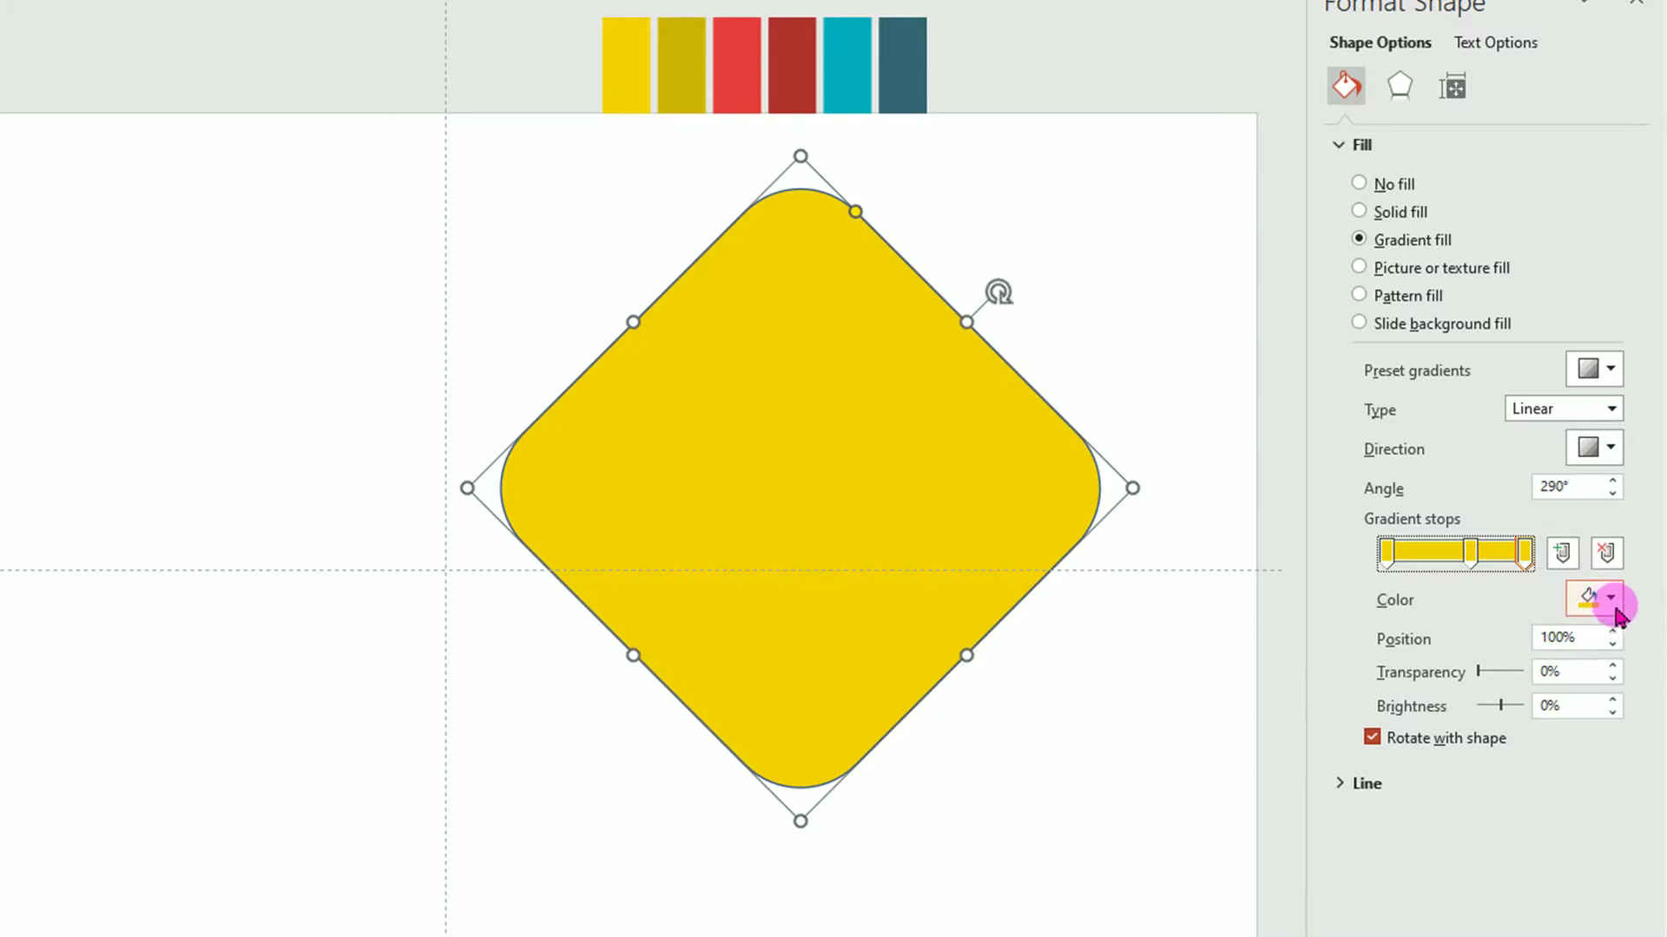
Set the last gradient stop to the darker golden yellow #C8AB00.
{"action": "left_click", "coordinate": [1612, 600]}
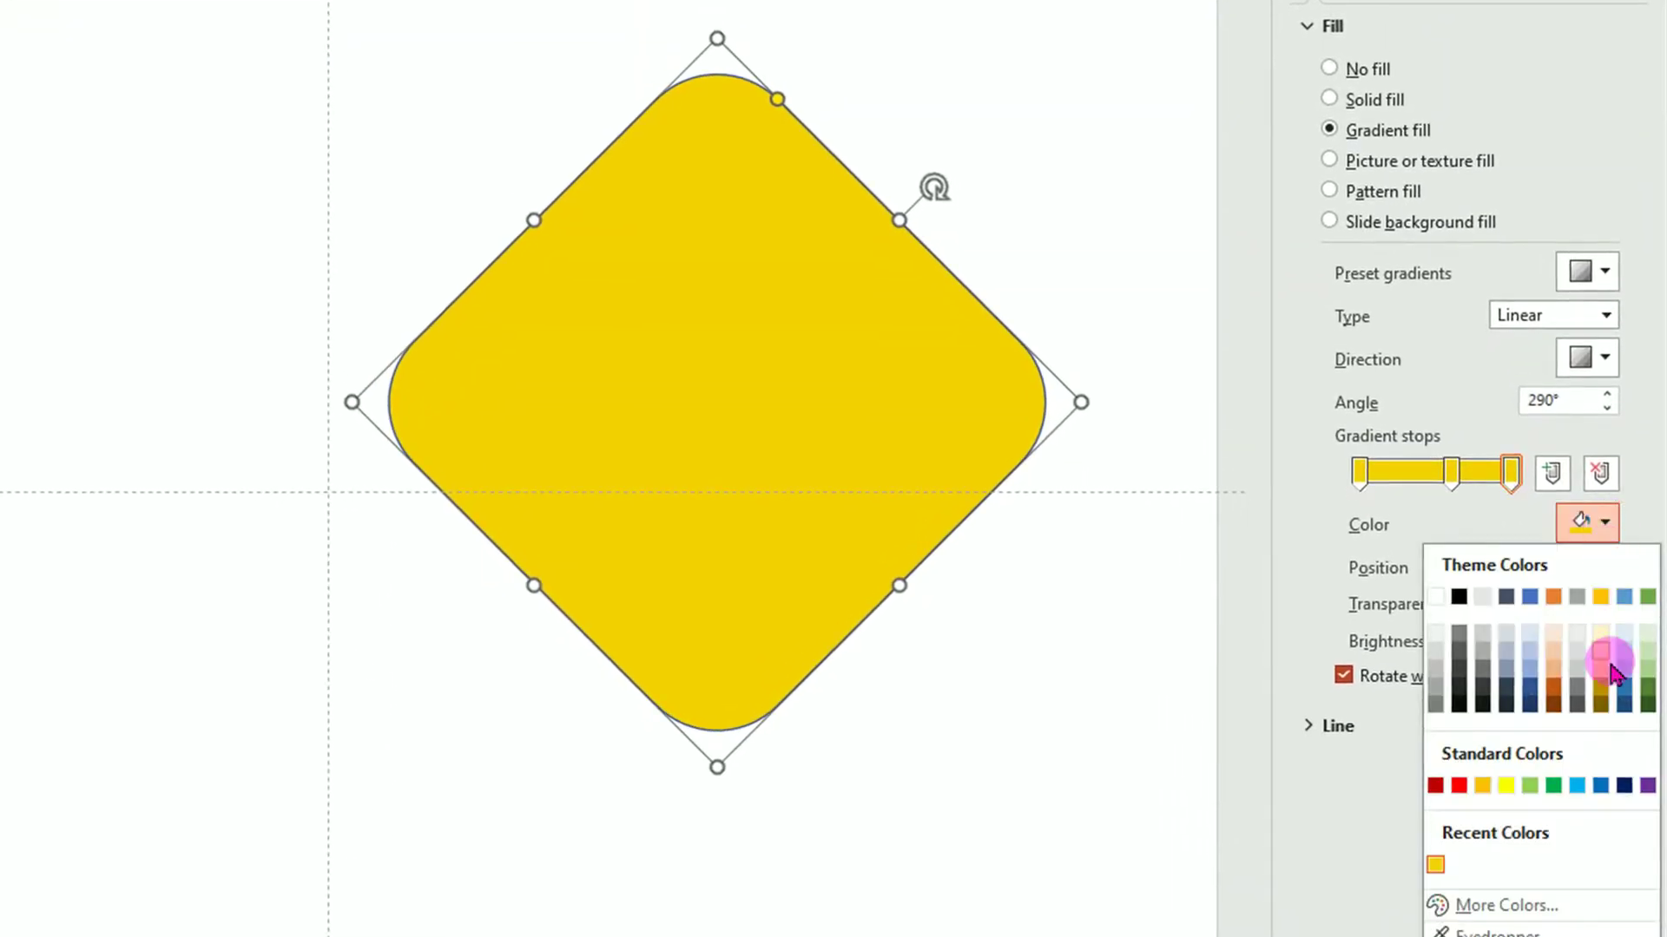
{"action": "left_click", "coordinate": [1526, 902]}
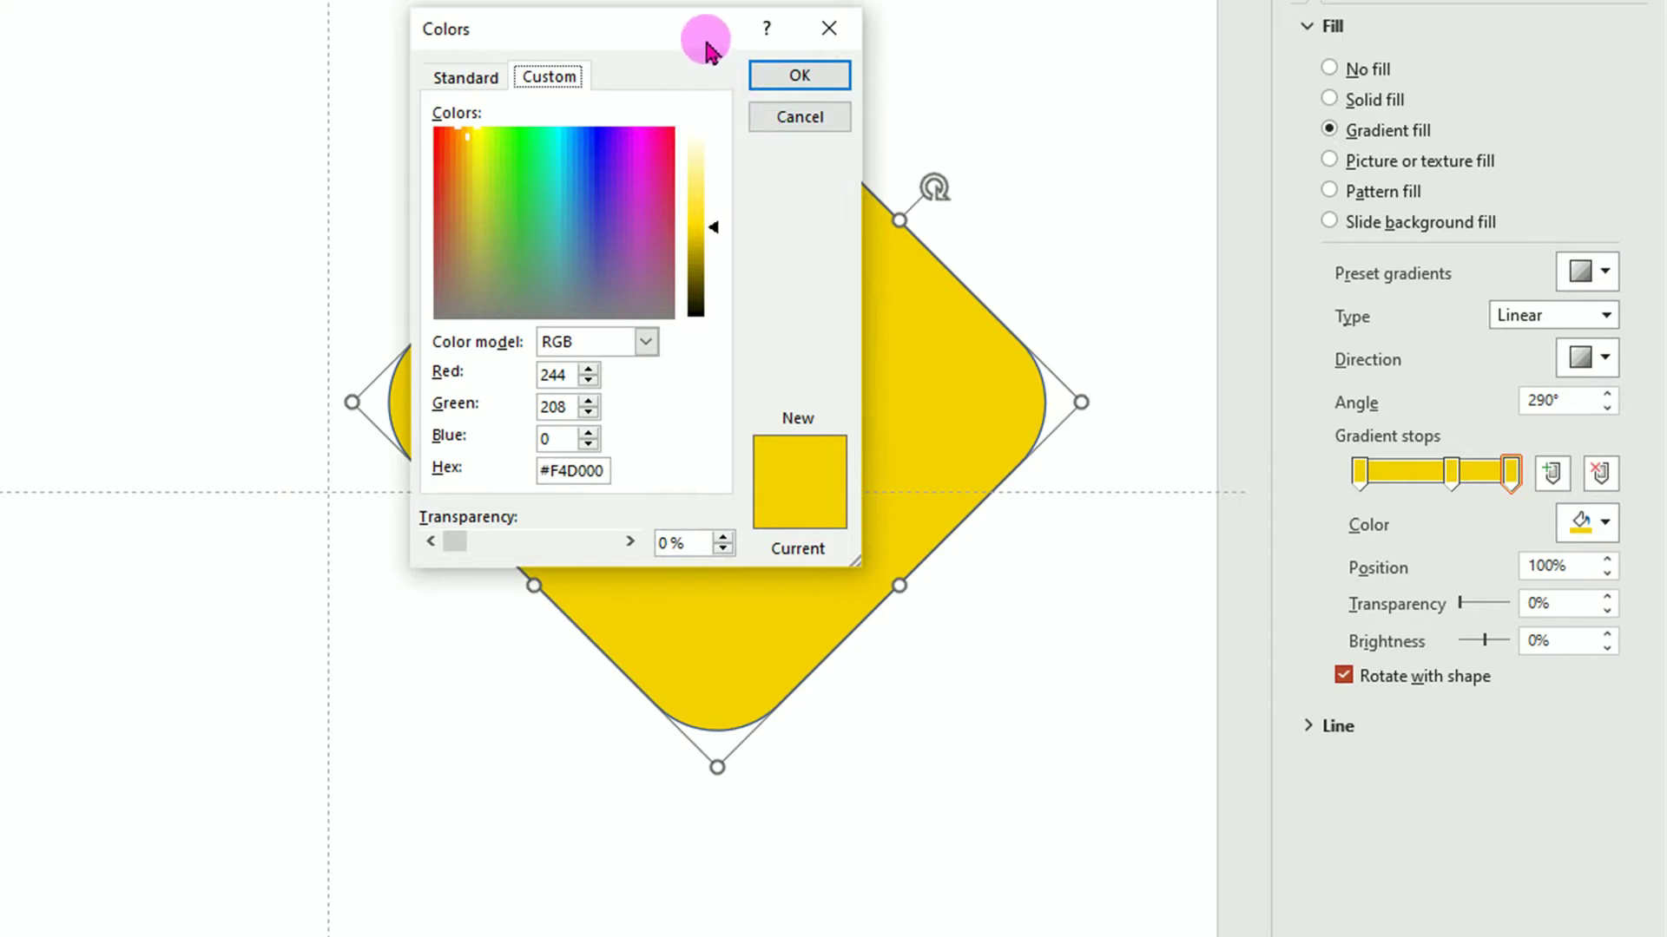
{"action": "left_click_drag", "start_coordinate": [684, 30], "coordinate": [687, 39]}
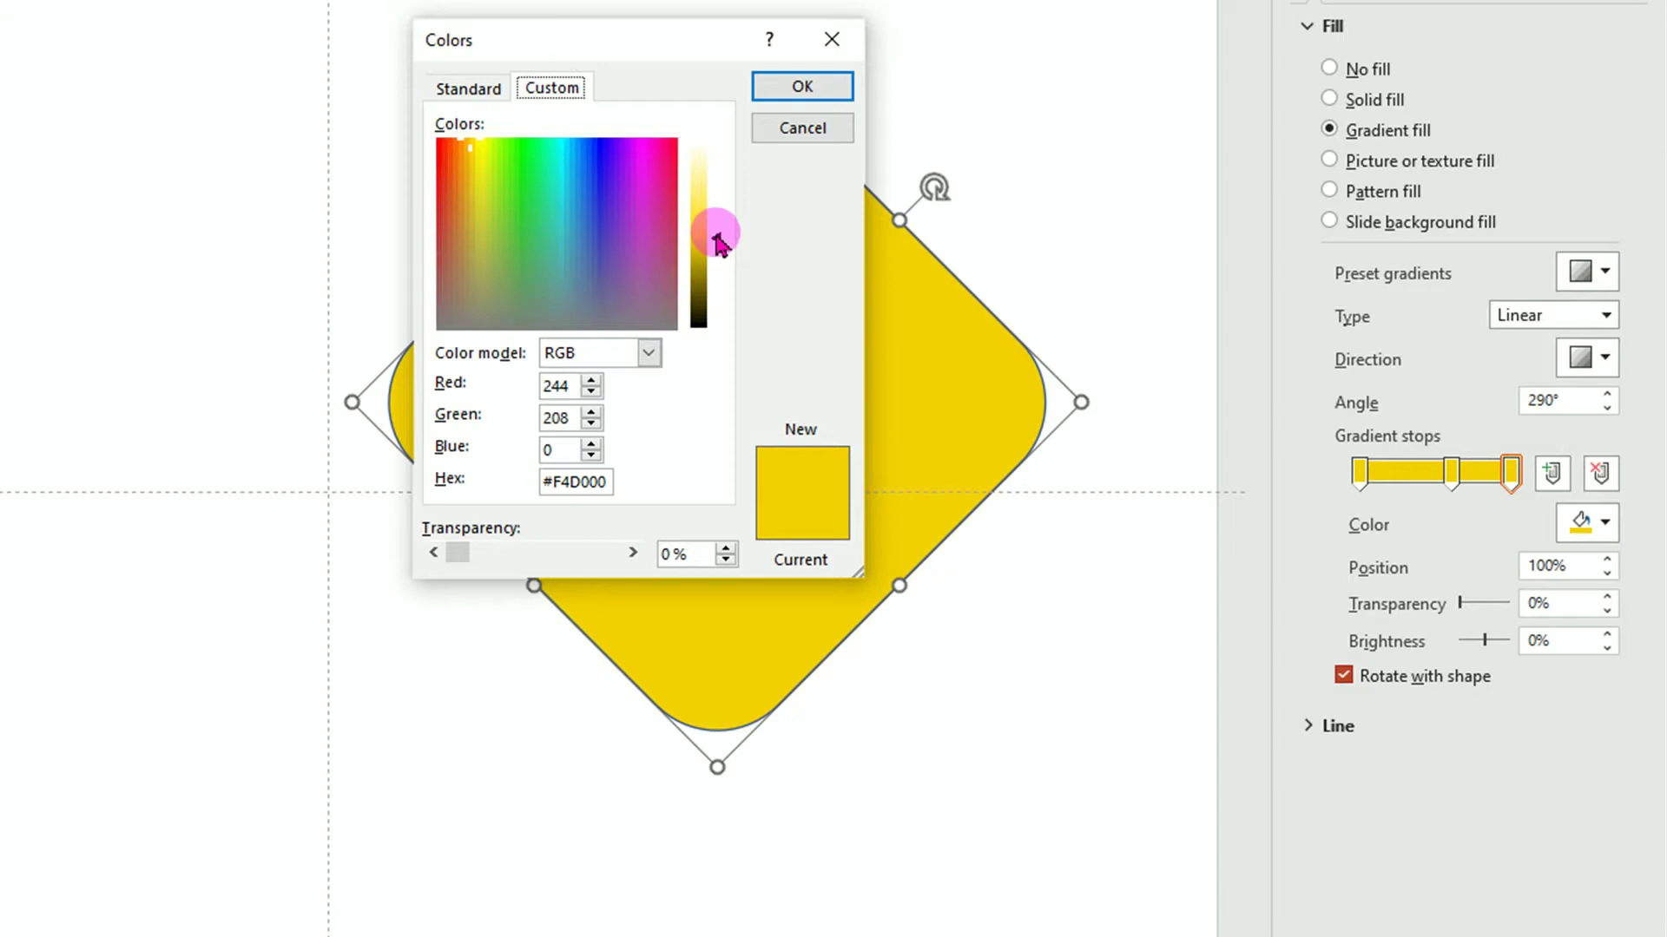
{"action": "left_click_drag", "start_coordinate": [717, 243], "coordinate": [718, 264]}
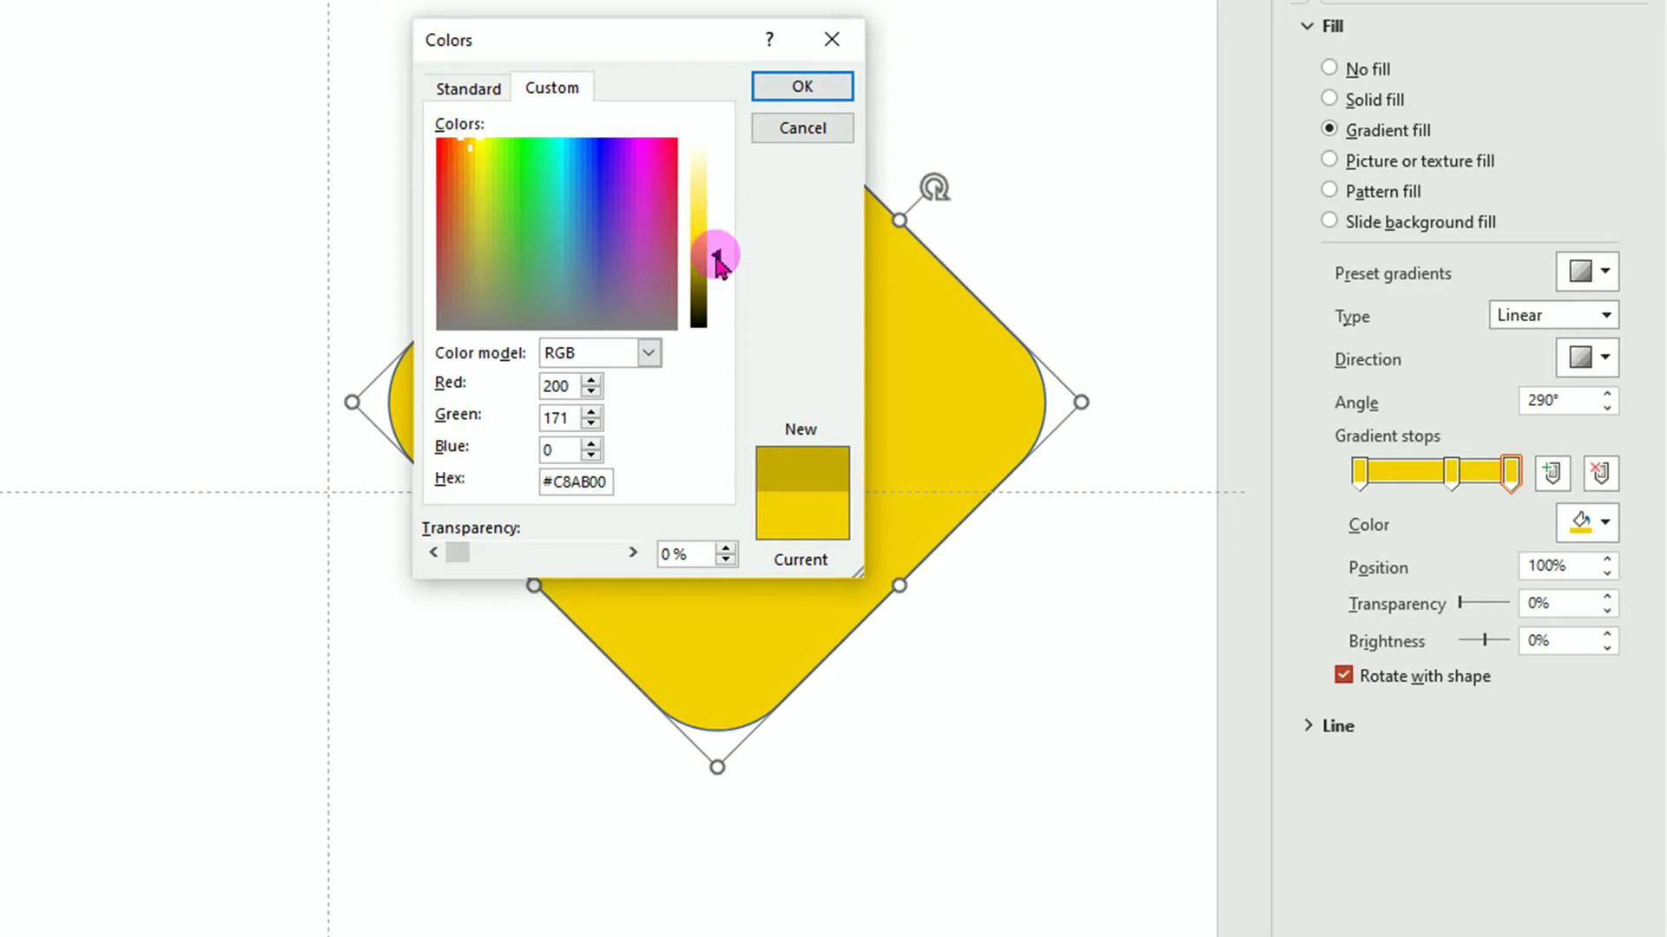
{"action": "left_click", "coordinate": [808, 91]}
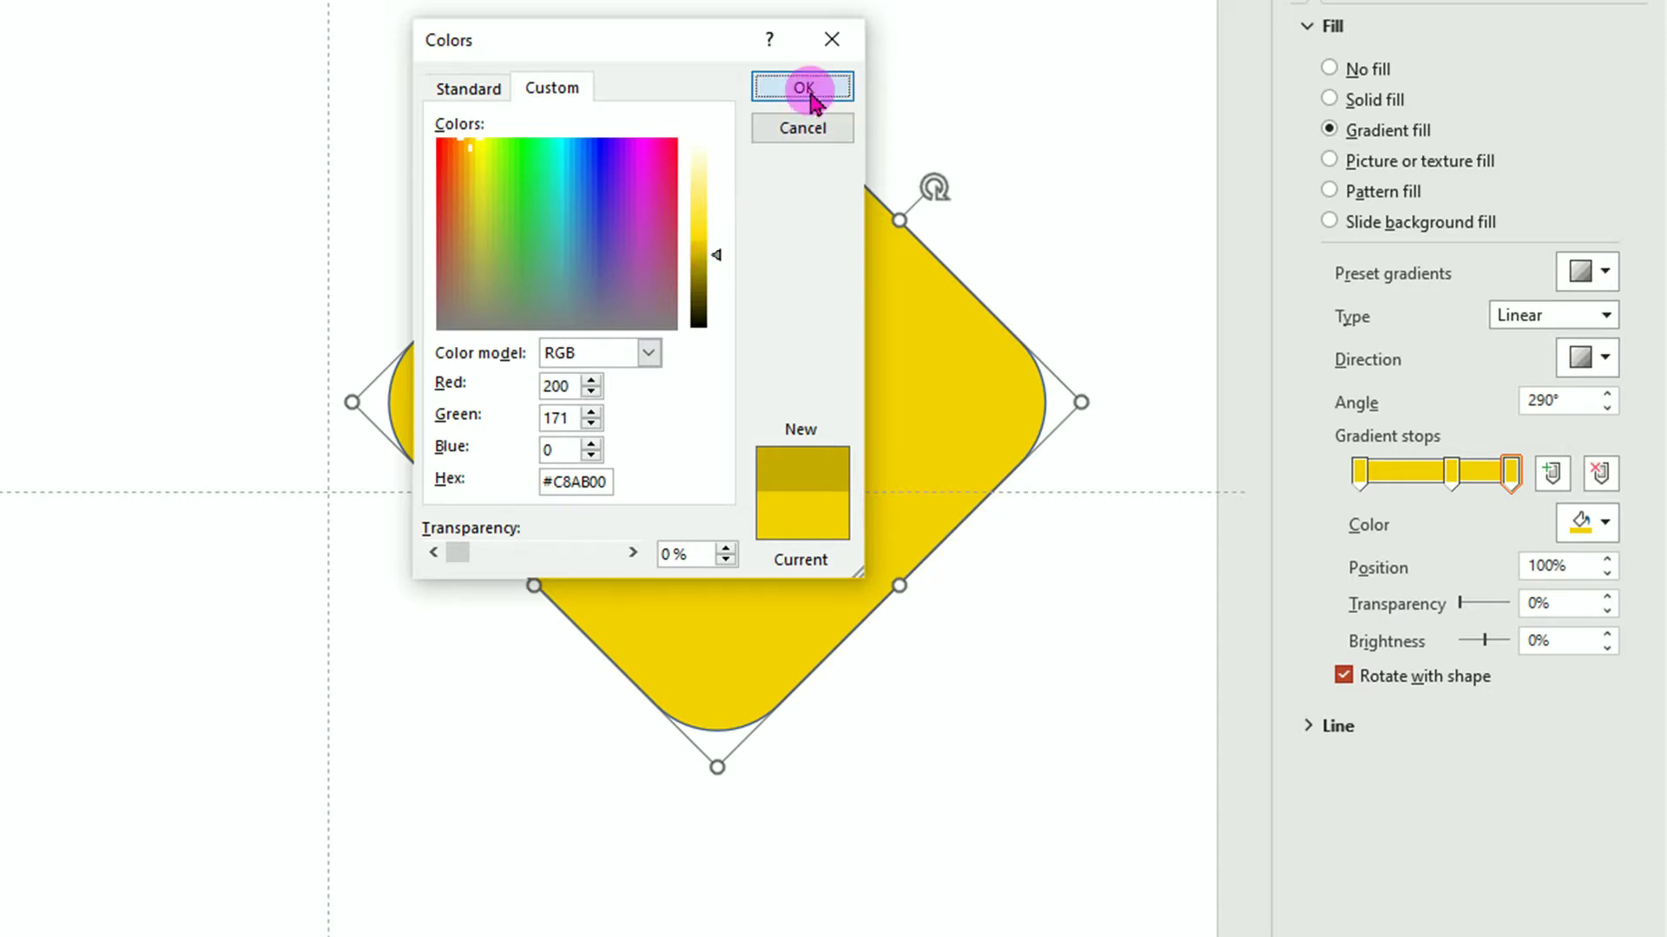
{"action": "left_click", "coordinate": [936, 382]}
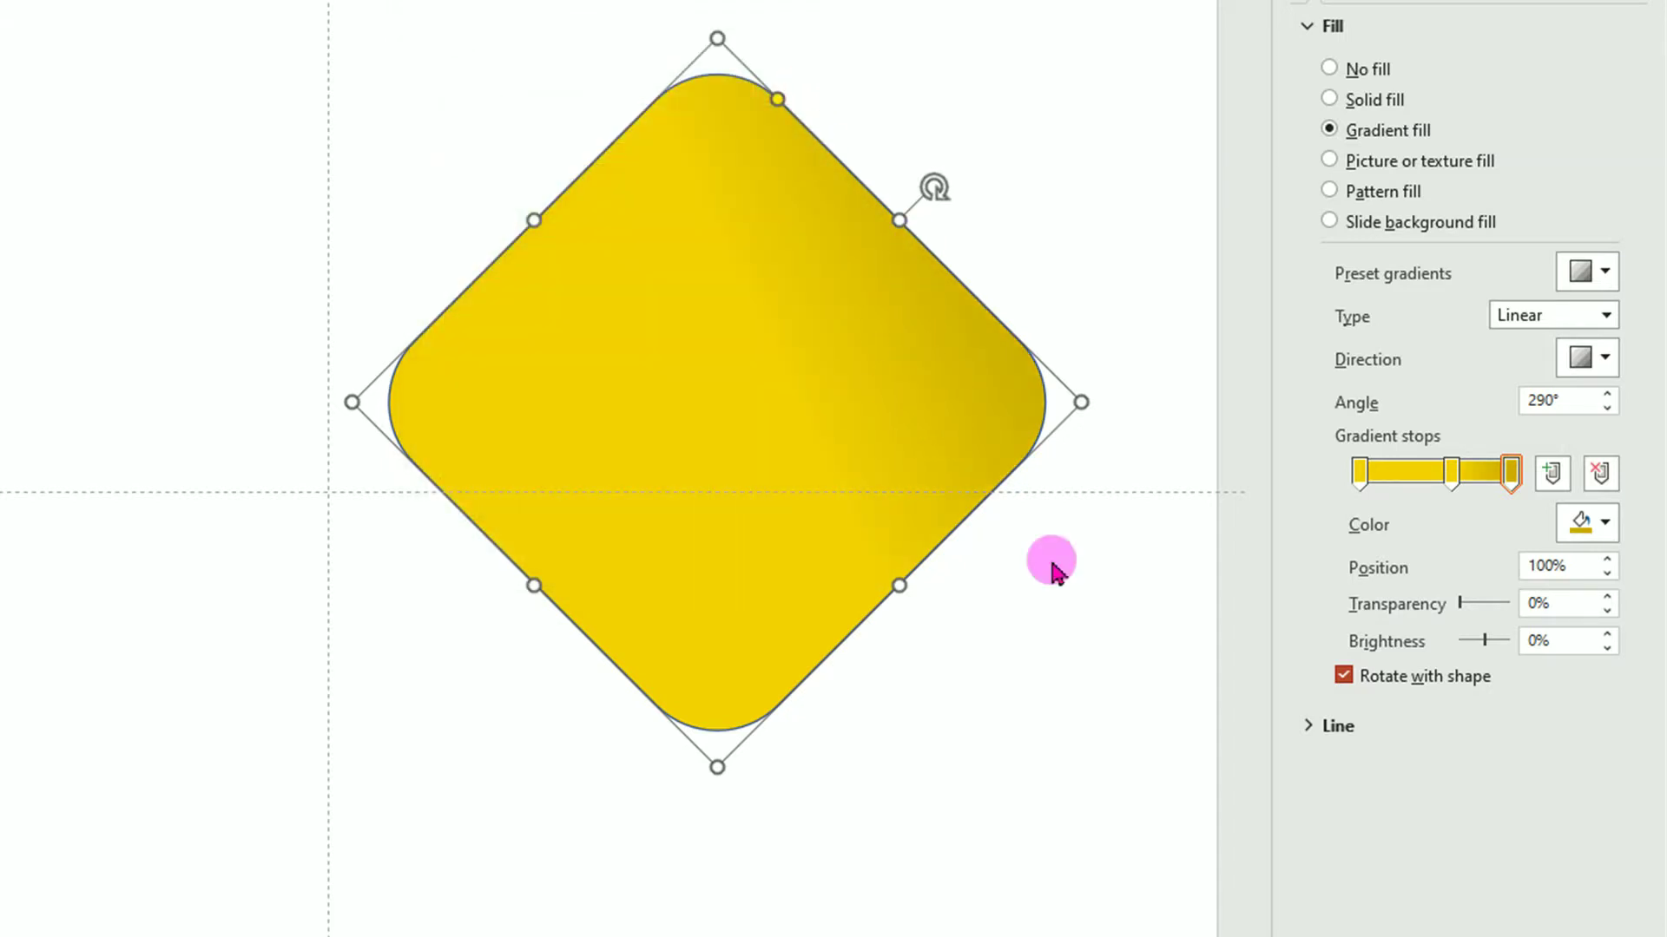
Give the first gradient stop a lighter custom yellow.
{"action": "left_click", "coordinate": [1359, 473]}
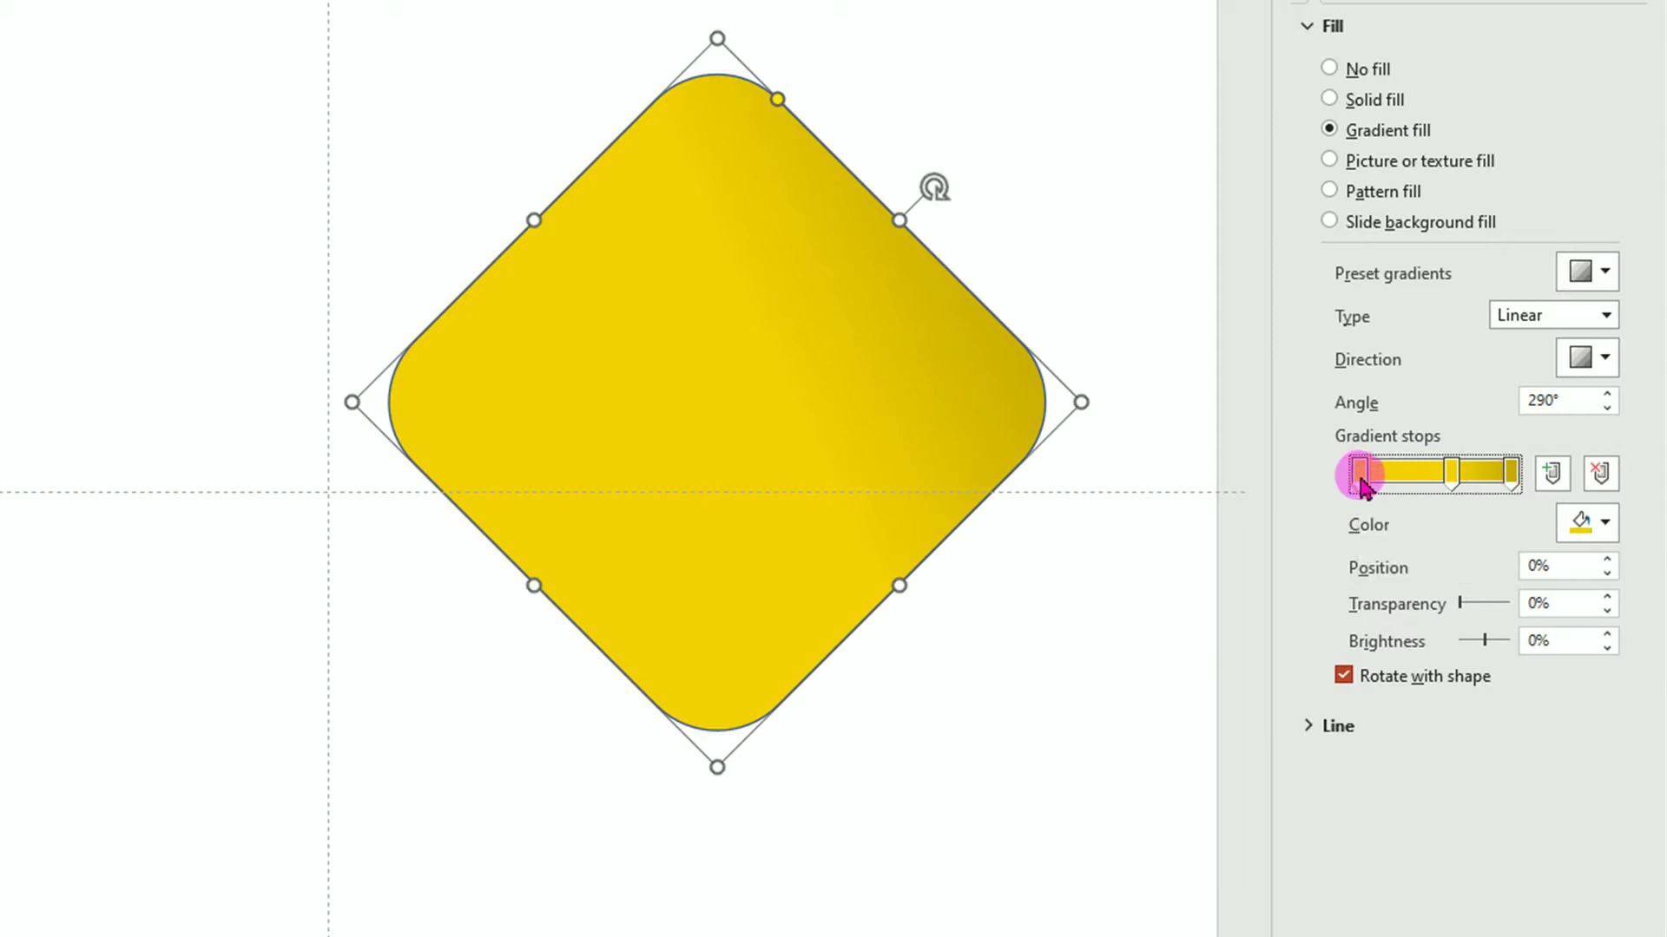
{"action": "left_click", "coordinate": [1606, 524]}
{"action": "left_click", "coordinate": [1545, 903]}
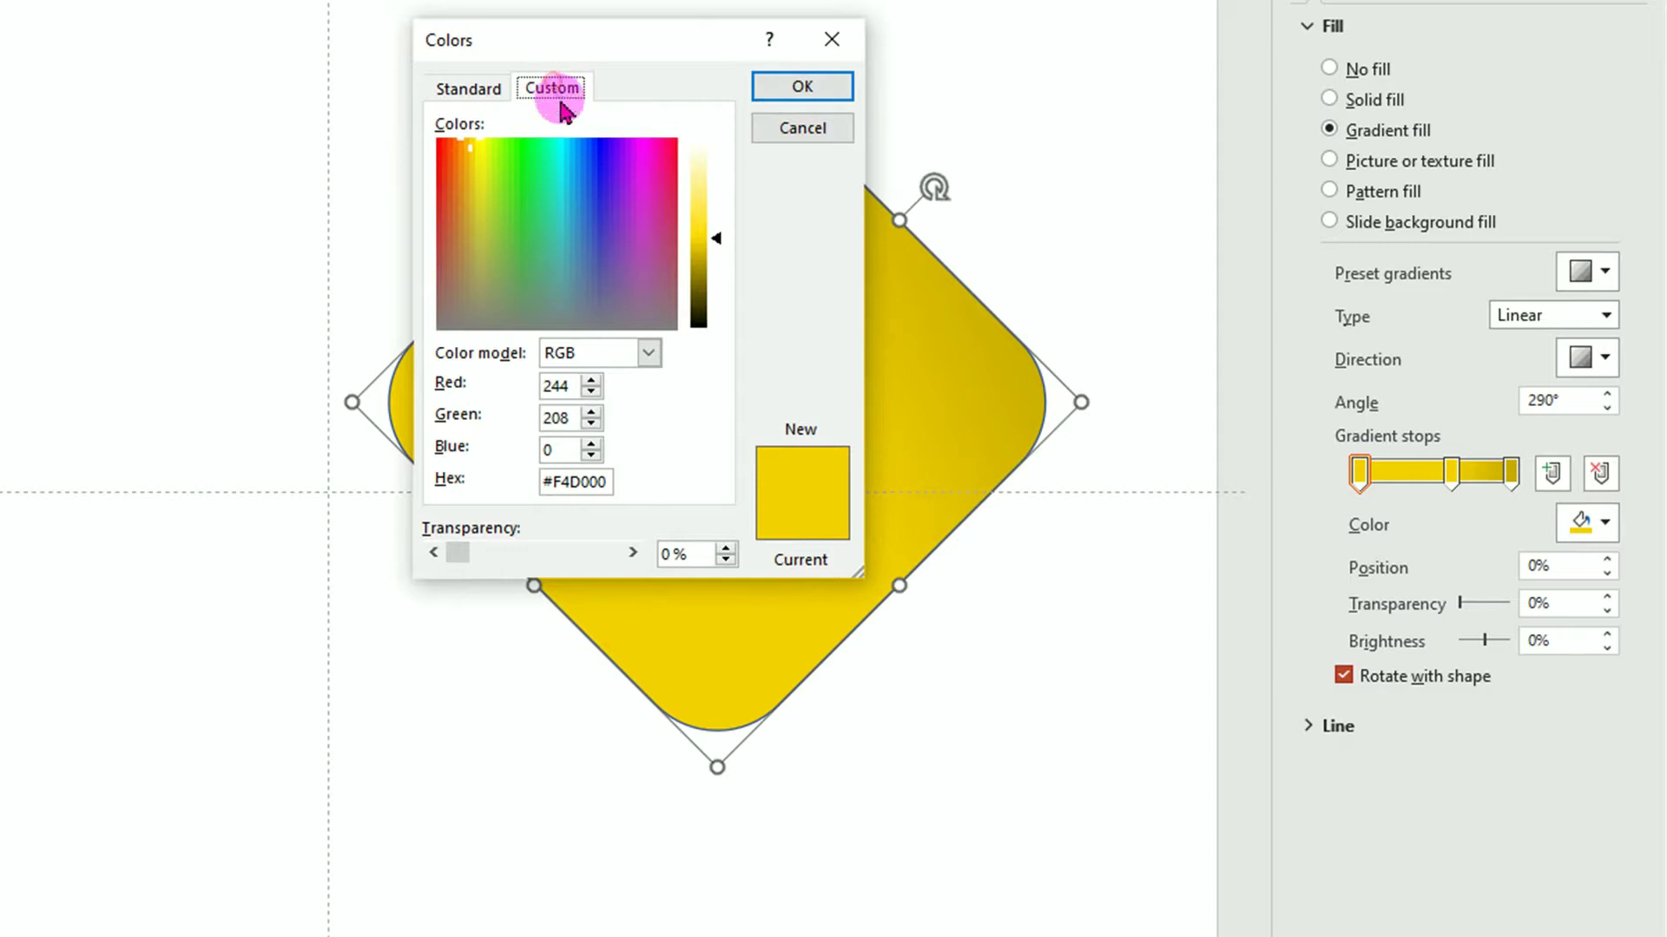
{"action": "left_click_drag", "start_coordinate": [717, 236], "coordinate": [720, 224]}
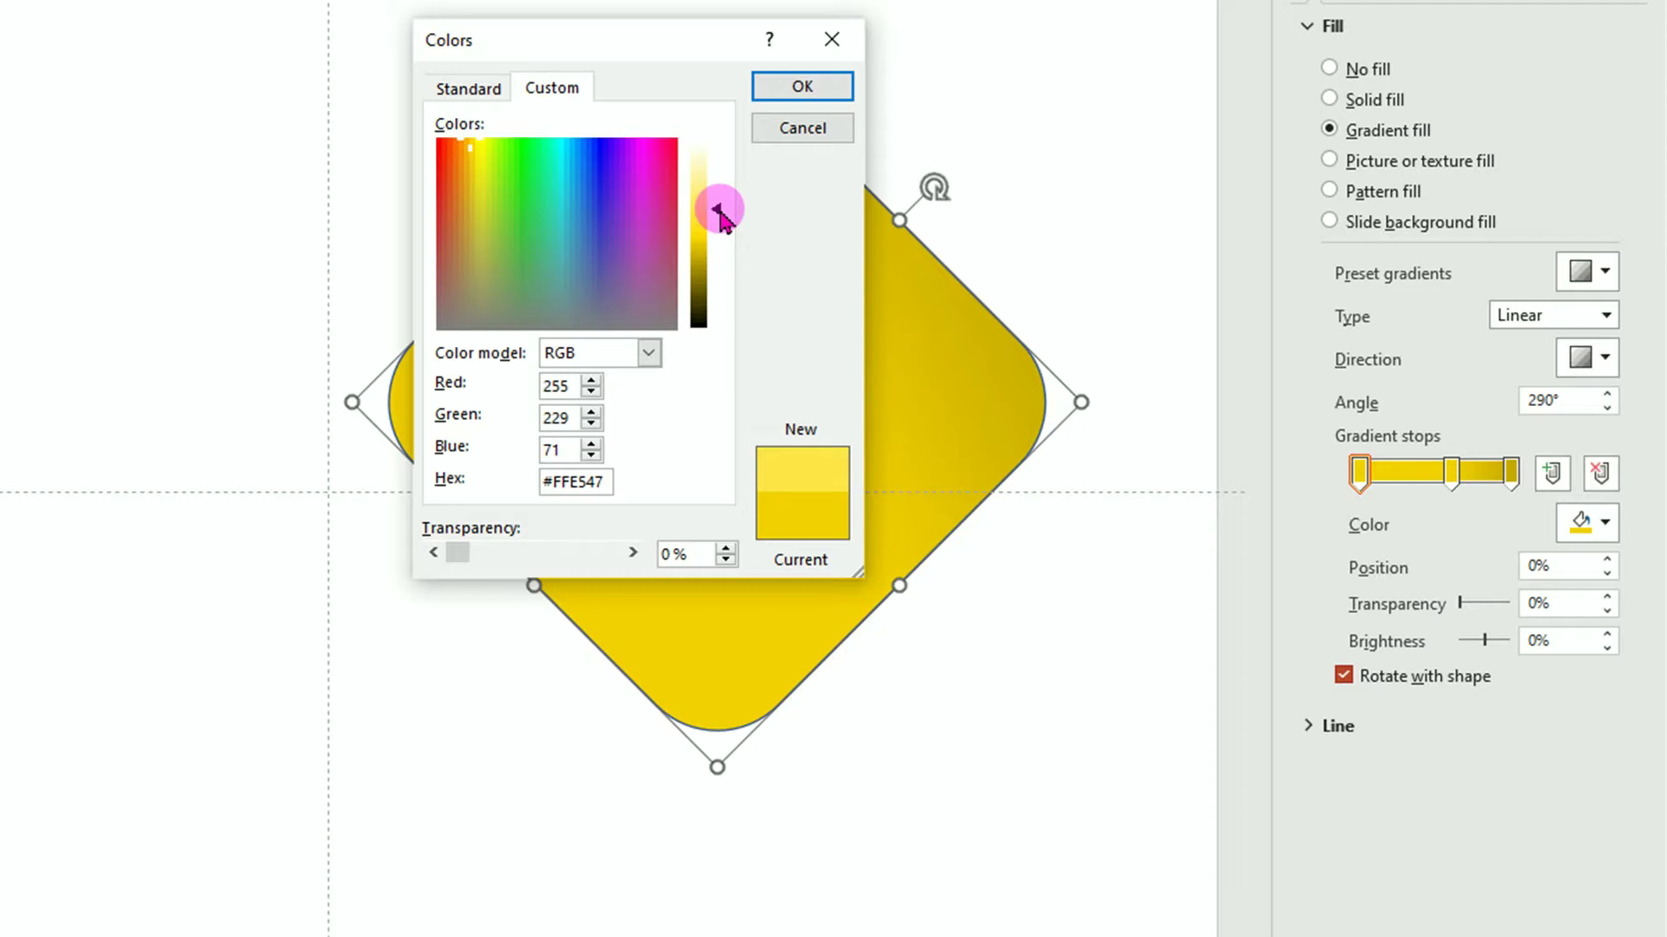
{"action": "left_click_drag", "start_coordinate": [720, 217], "coordinate": [719, 219]}
{"action": "left_click", "coordinate": [803, 86]}
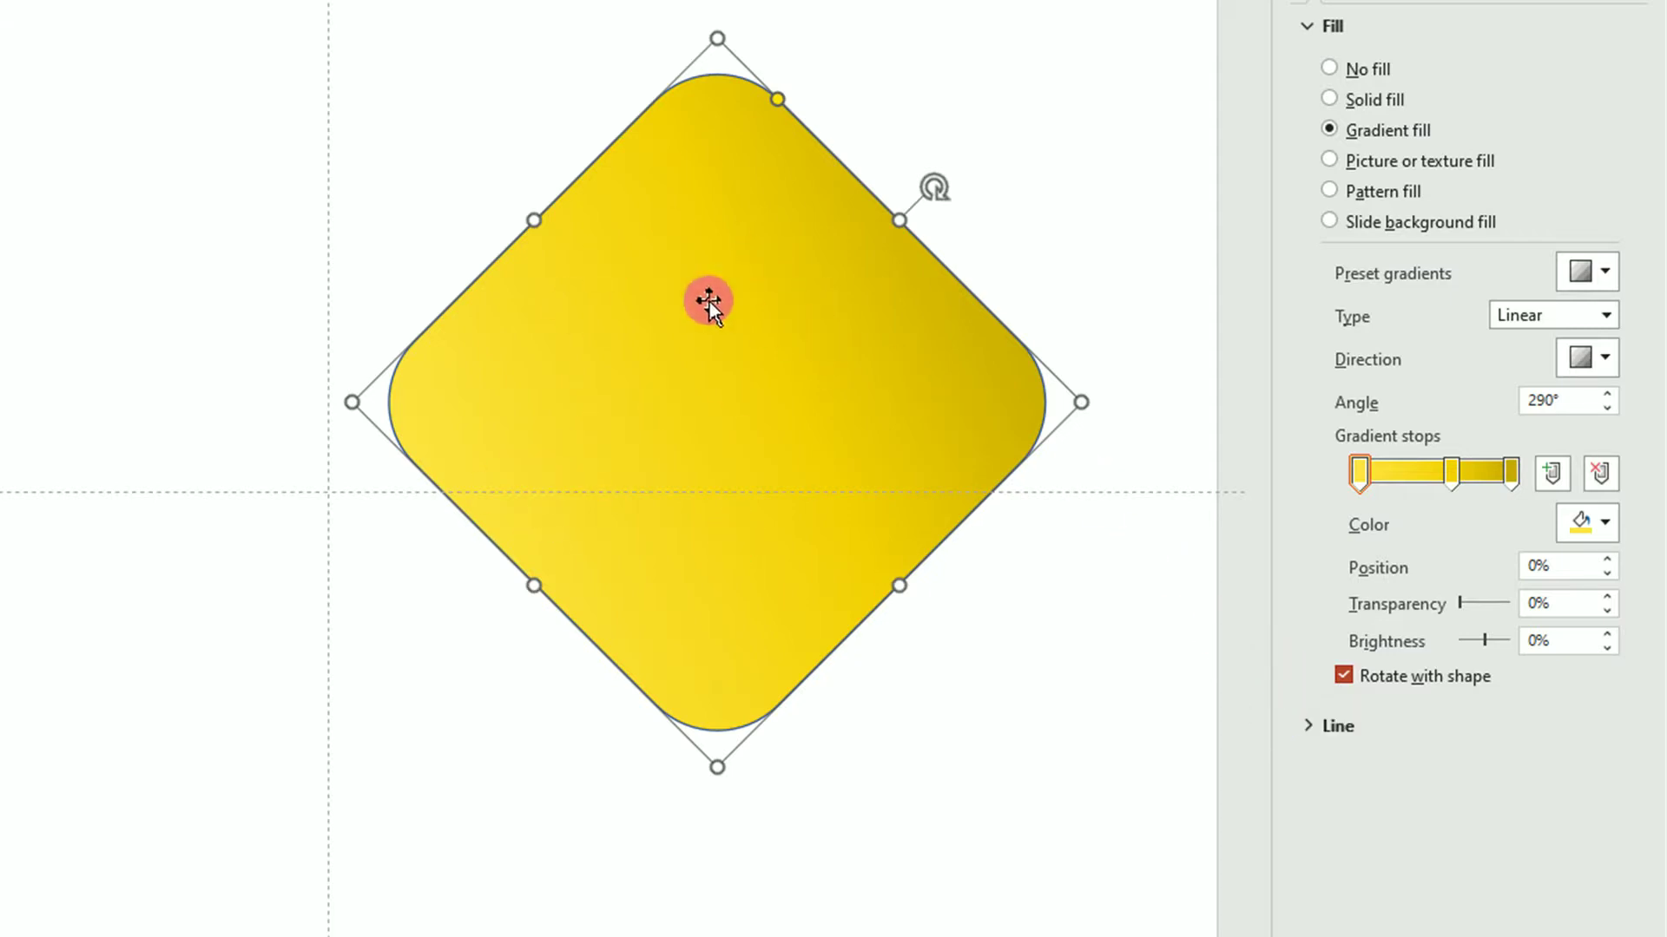
{"action": "left_click", "coordinate": [1336, 728]}
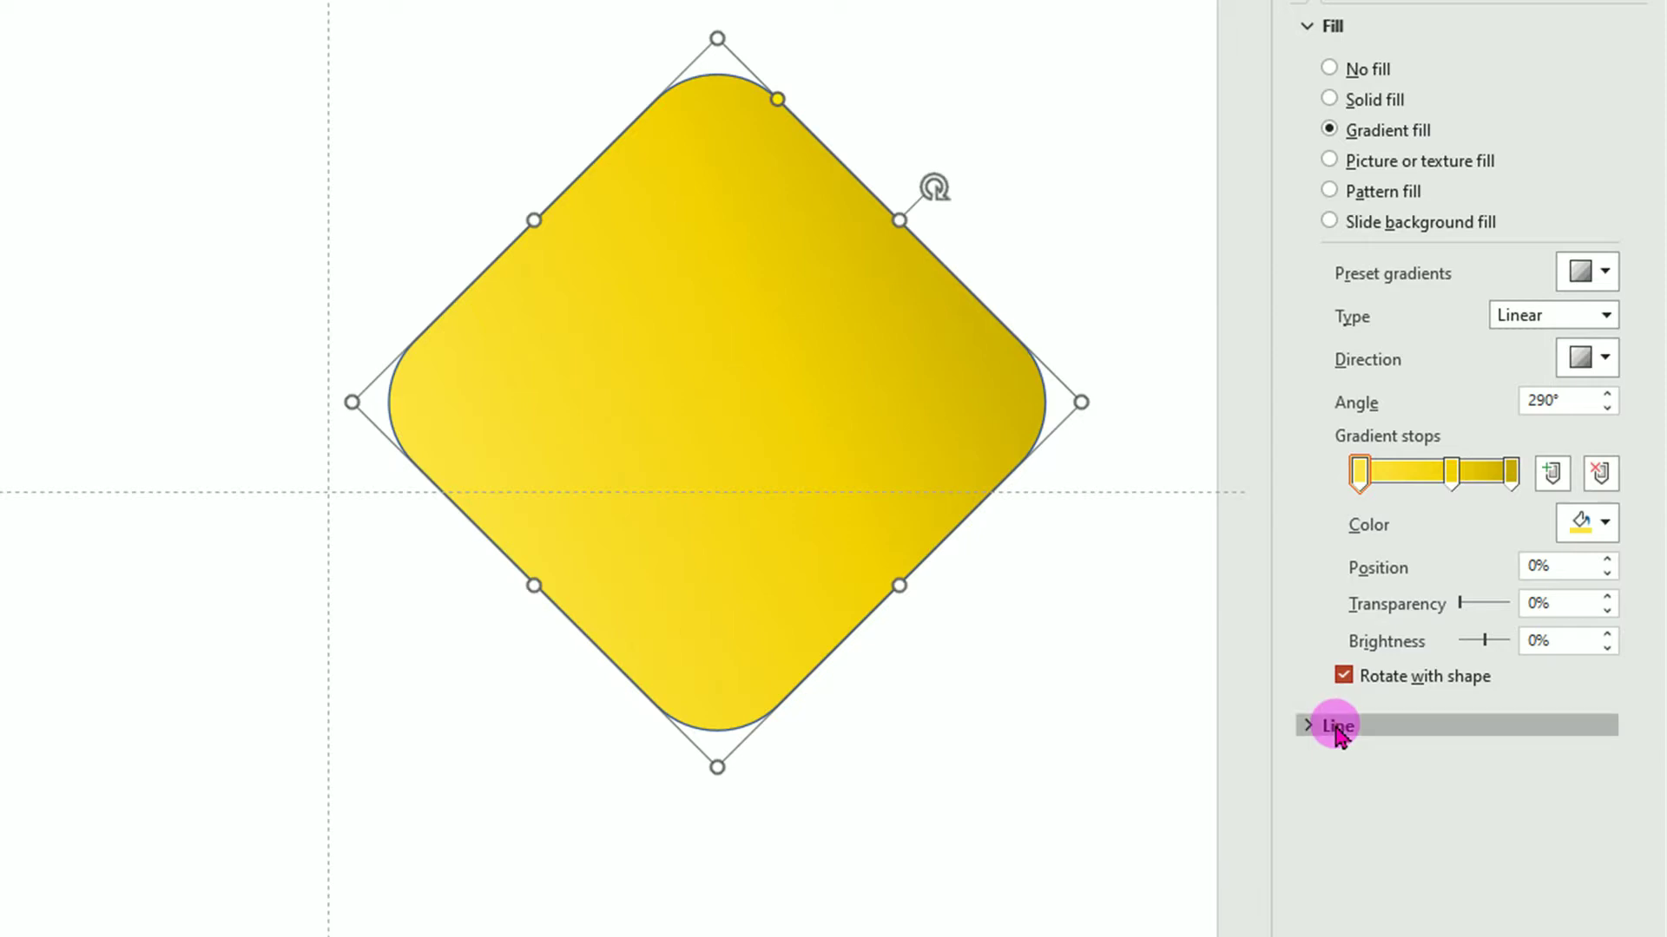
Switch the diamond's outline to a gradient line, removing the white stop and moving one stop to 70%.
{"action": "left_click_drag", "start_coordinate": [1638, 447], "coordinate": [1626, 733]}
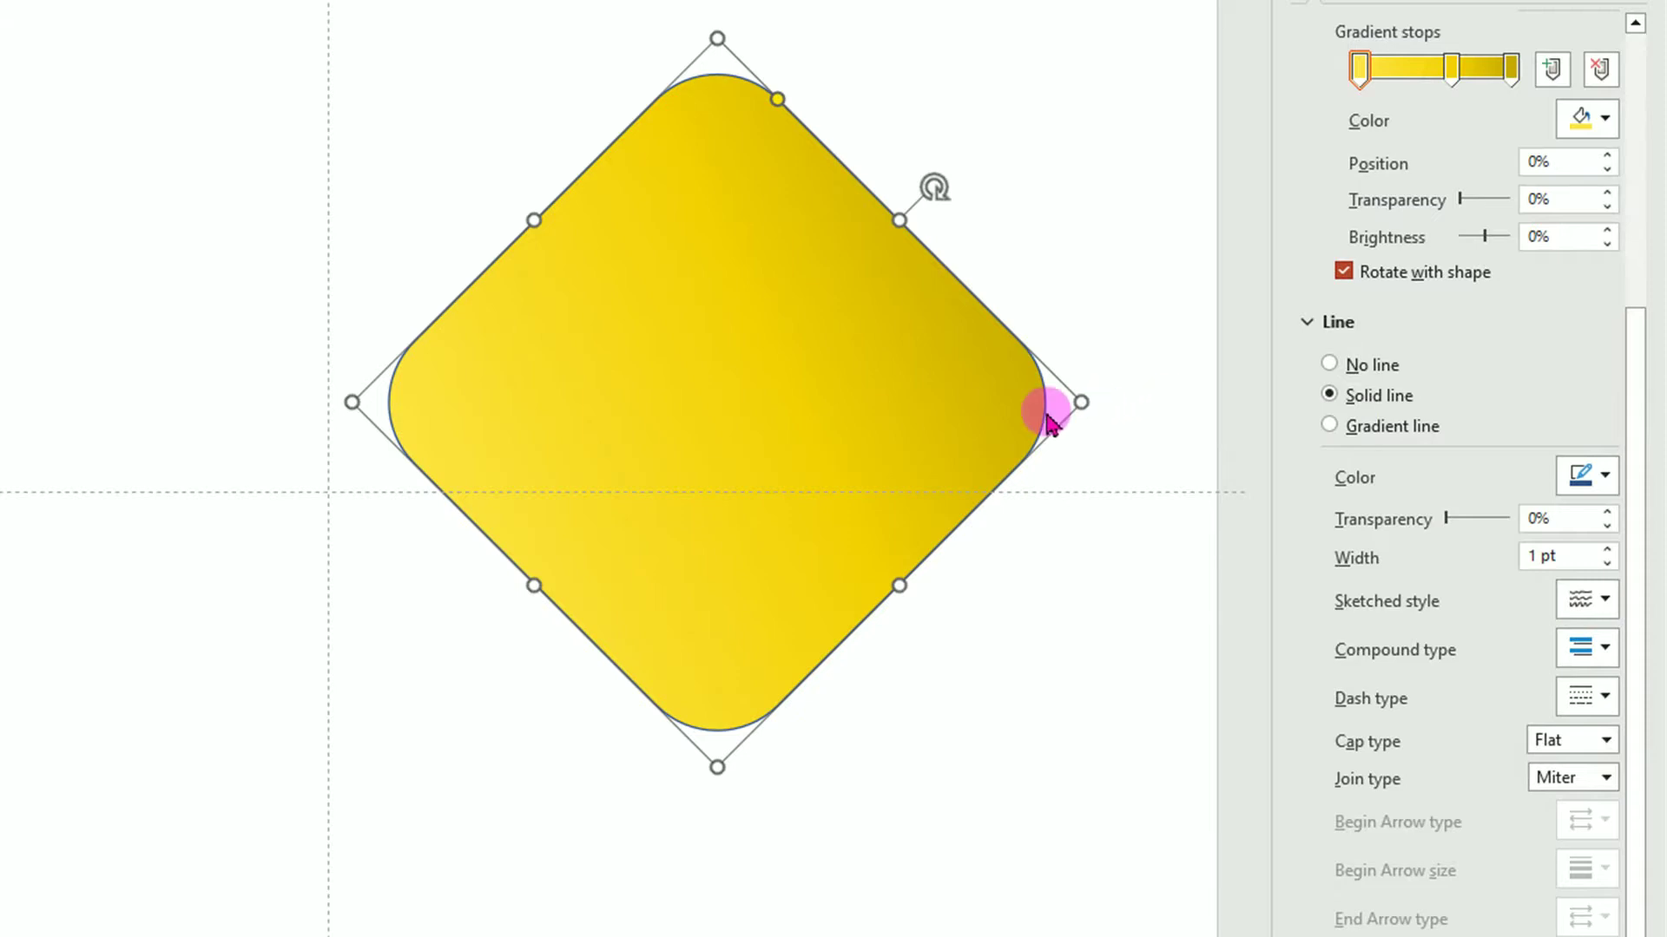
{"action": "left_click", "coordinate": [1329, 426]}
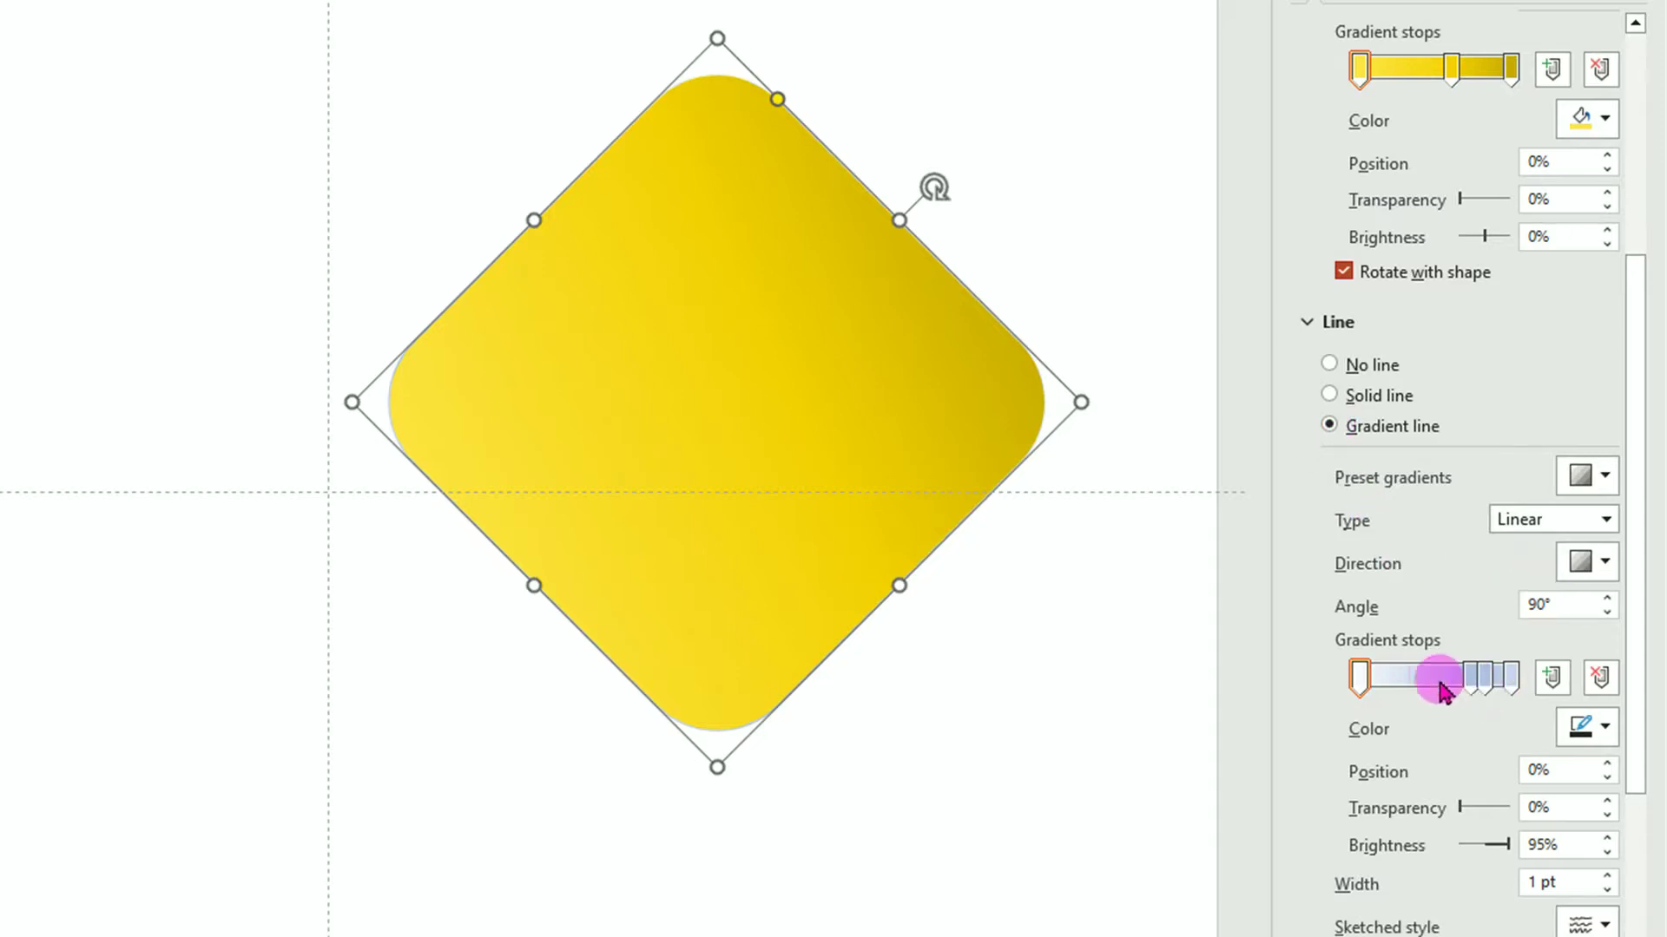
{"action": "left_click", "coordinate": [1600, 684]}
{"action": "left_click_drag", "start_coordinate": [1473, 674], "coordinate": [1328, 673]}
{"action": "left_click", "coordinate": [1487, 687]}
{"action": "left_click_drag", "start_coordinate": [1488, 688], "coordinate": [1462, 687]}
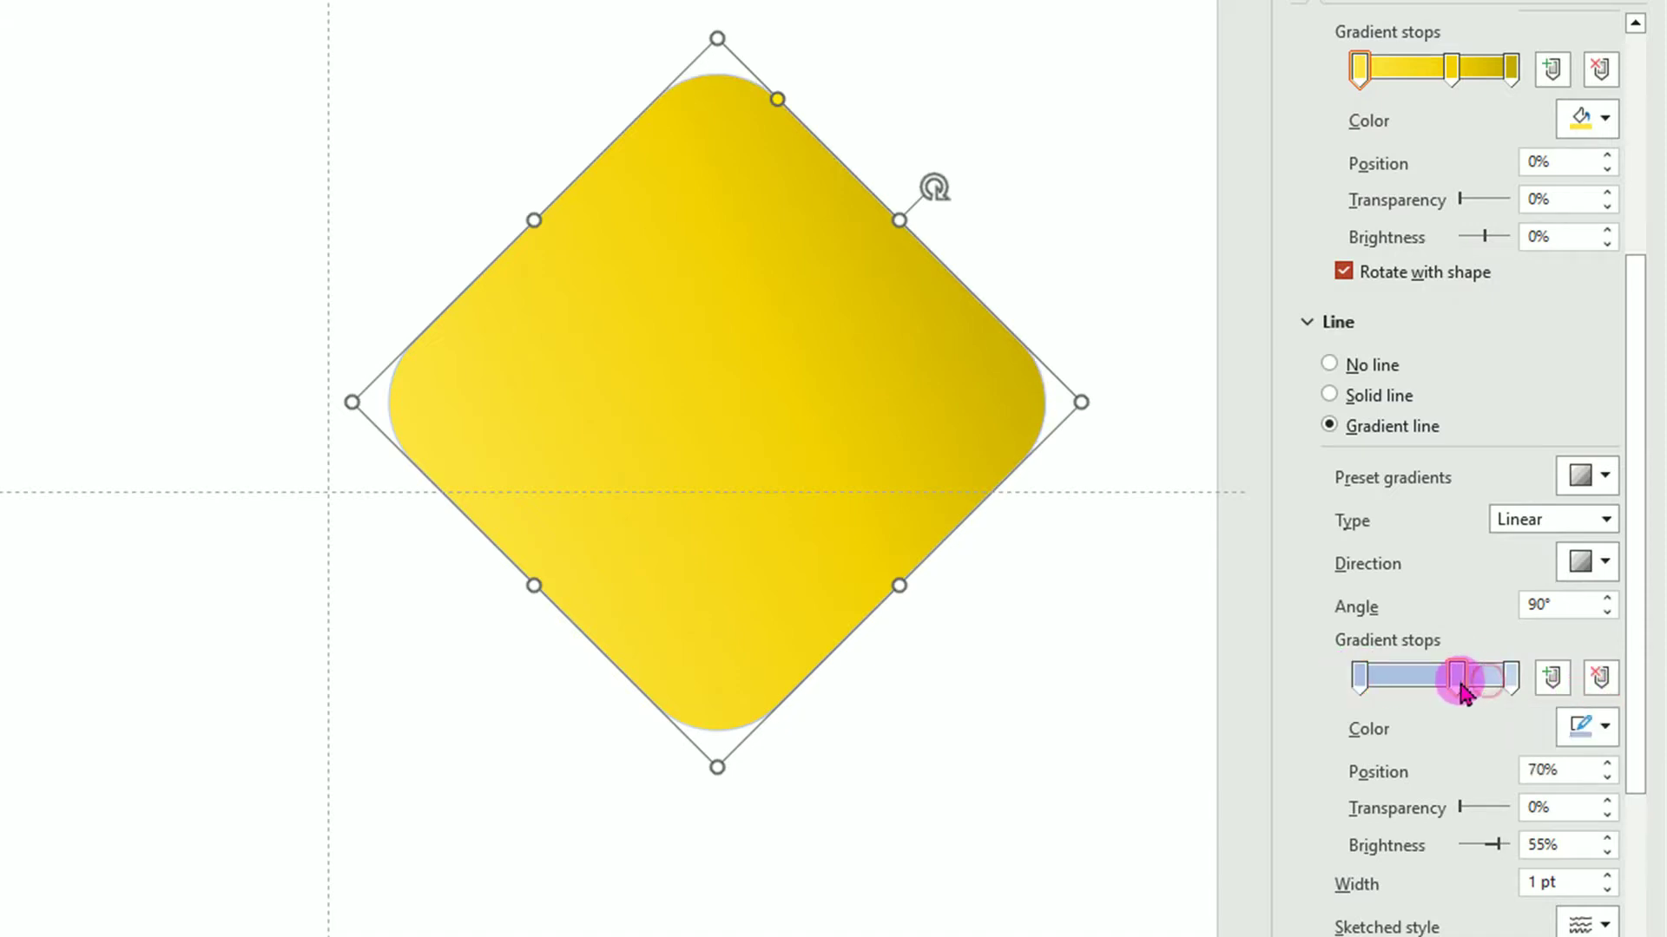
{"action": "left_click_drag", "start_coordinate": [1630, 699], "coordinate": [1630, 761]}
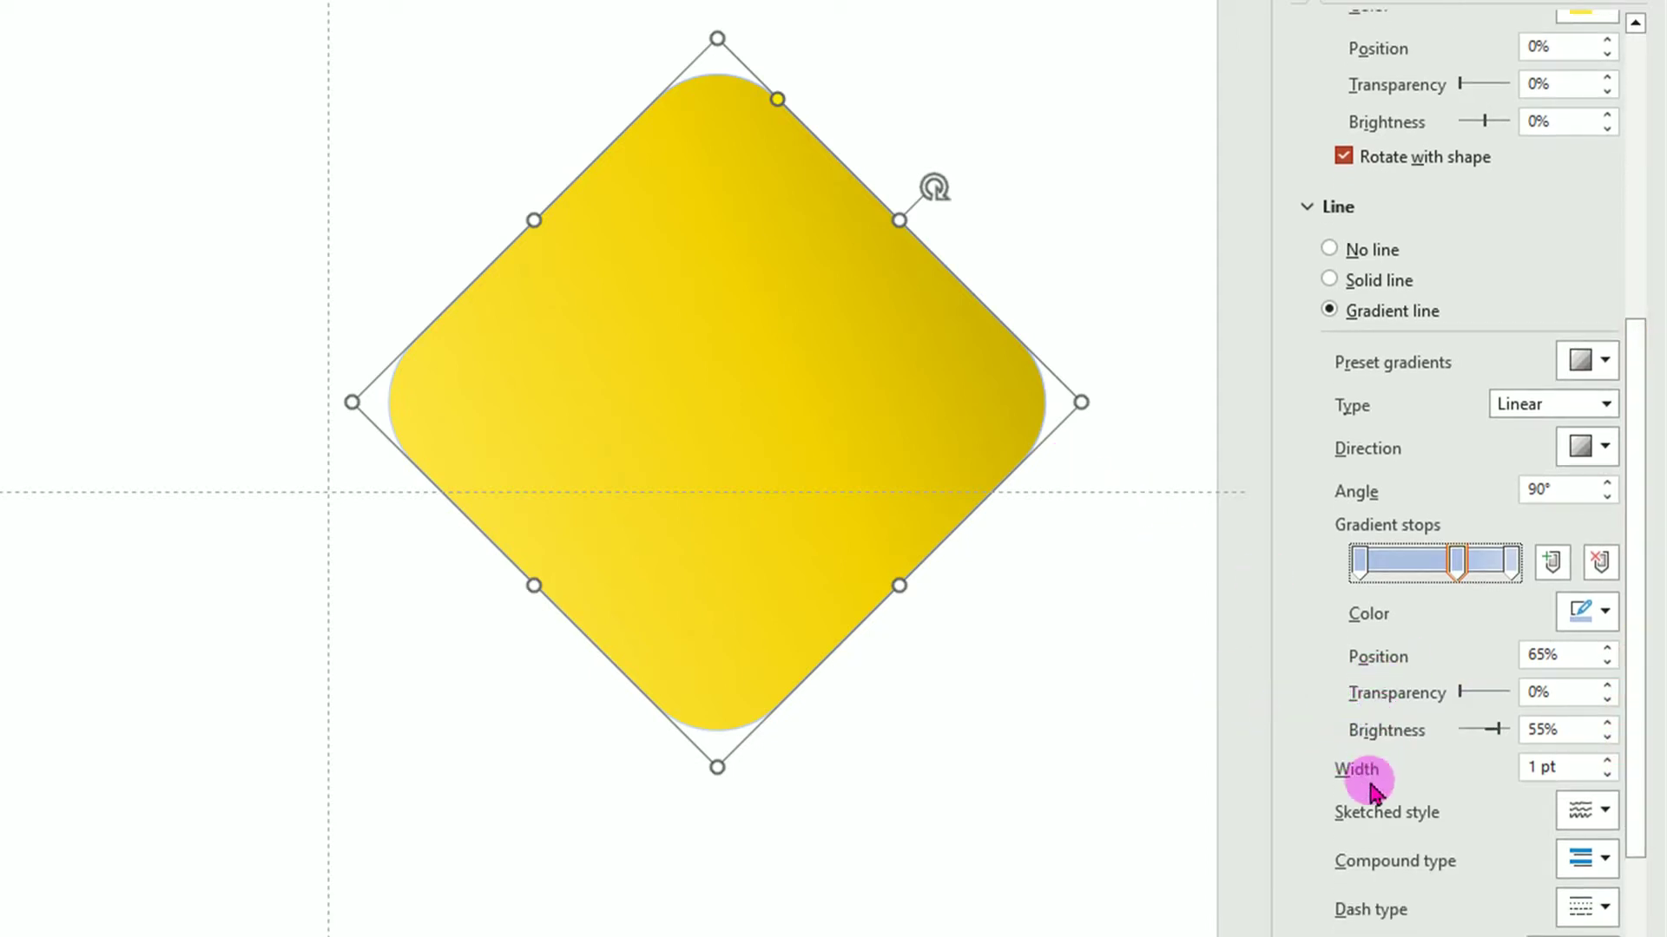
{"action": "left_click", "coordinate": [1600, 765]}
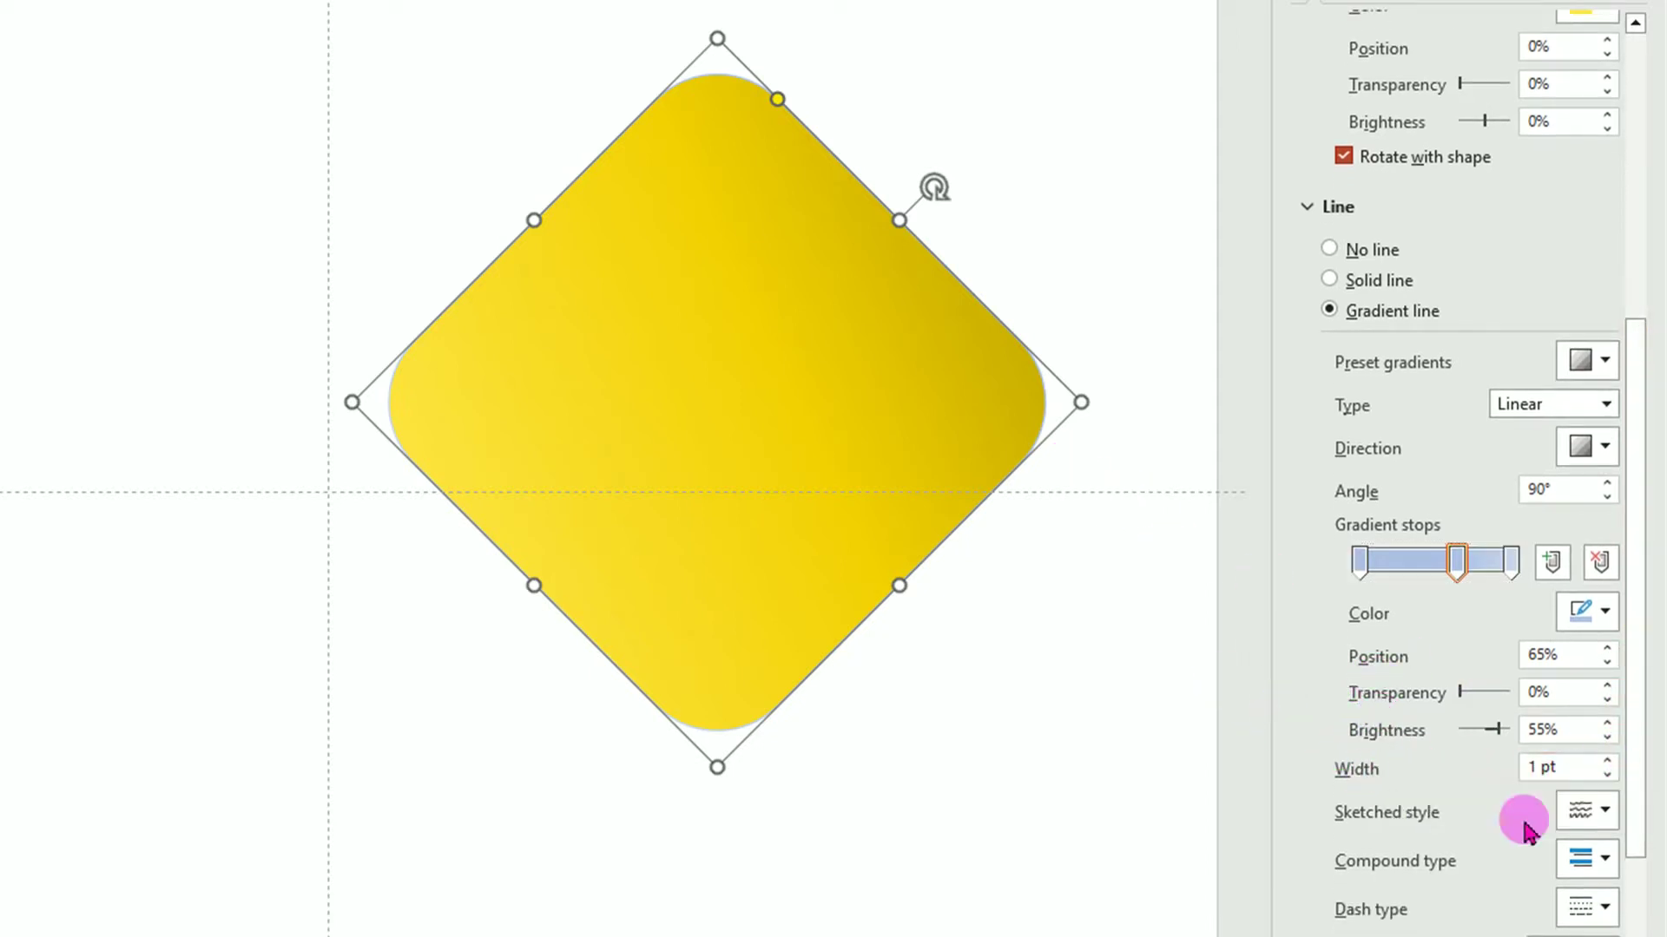
Set the outline width to 8 pt.
{"action": "left_click", "coordinate": [1568, 767]}
{"action": "left_click_drag", "start_coordinate": [1568, 767], "coordinate": [1476, 772]}
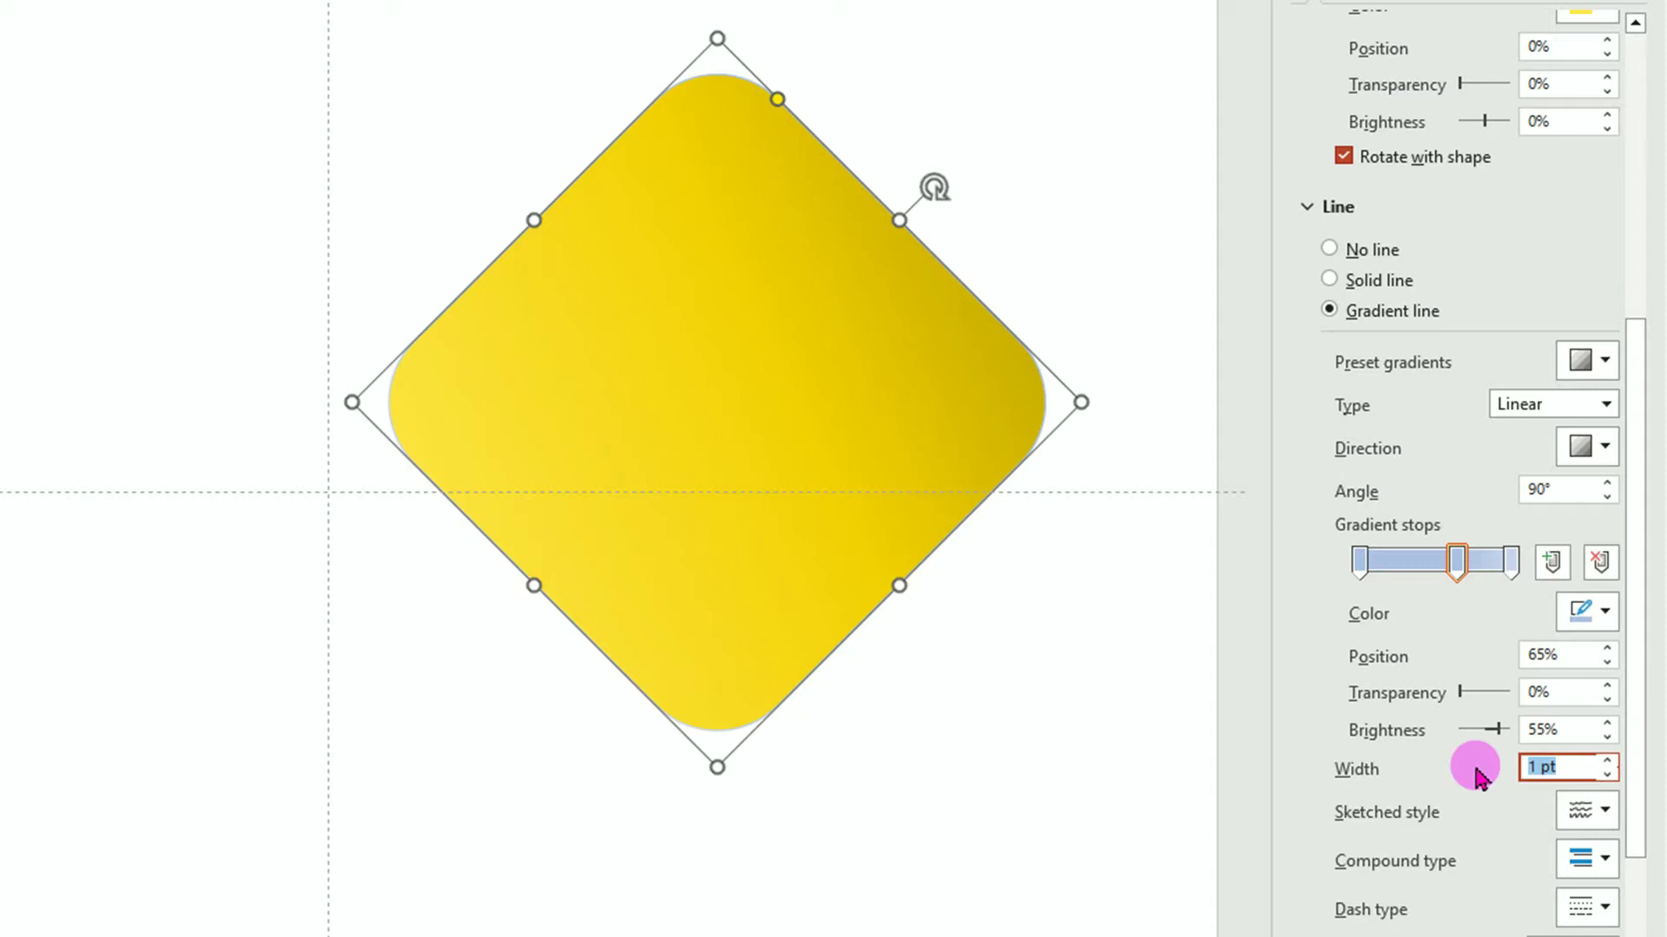
{"action": "type", "text": "8"}
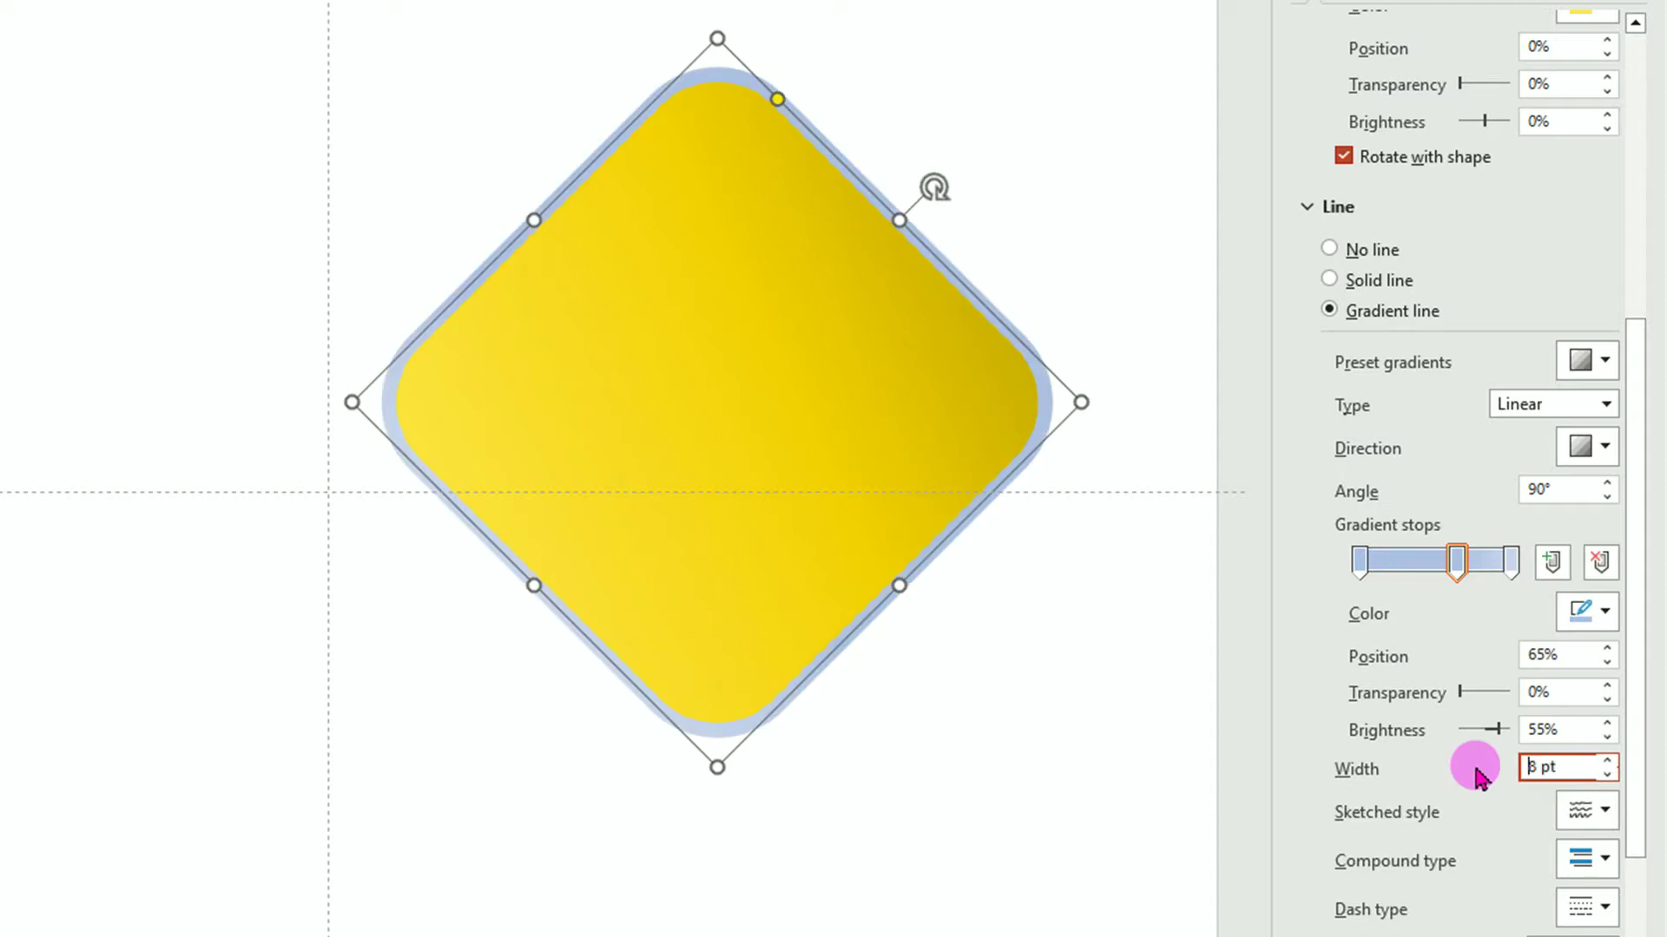
{"action": "left_click", "coordinate": [750, 258]}
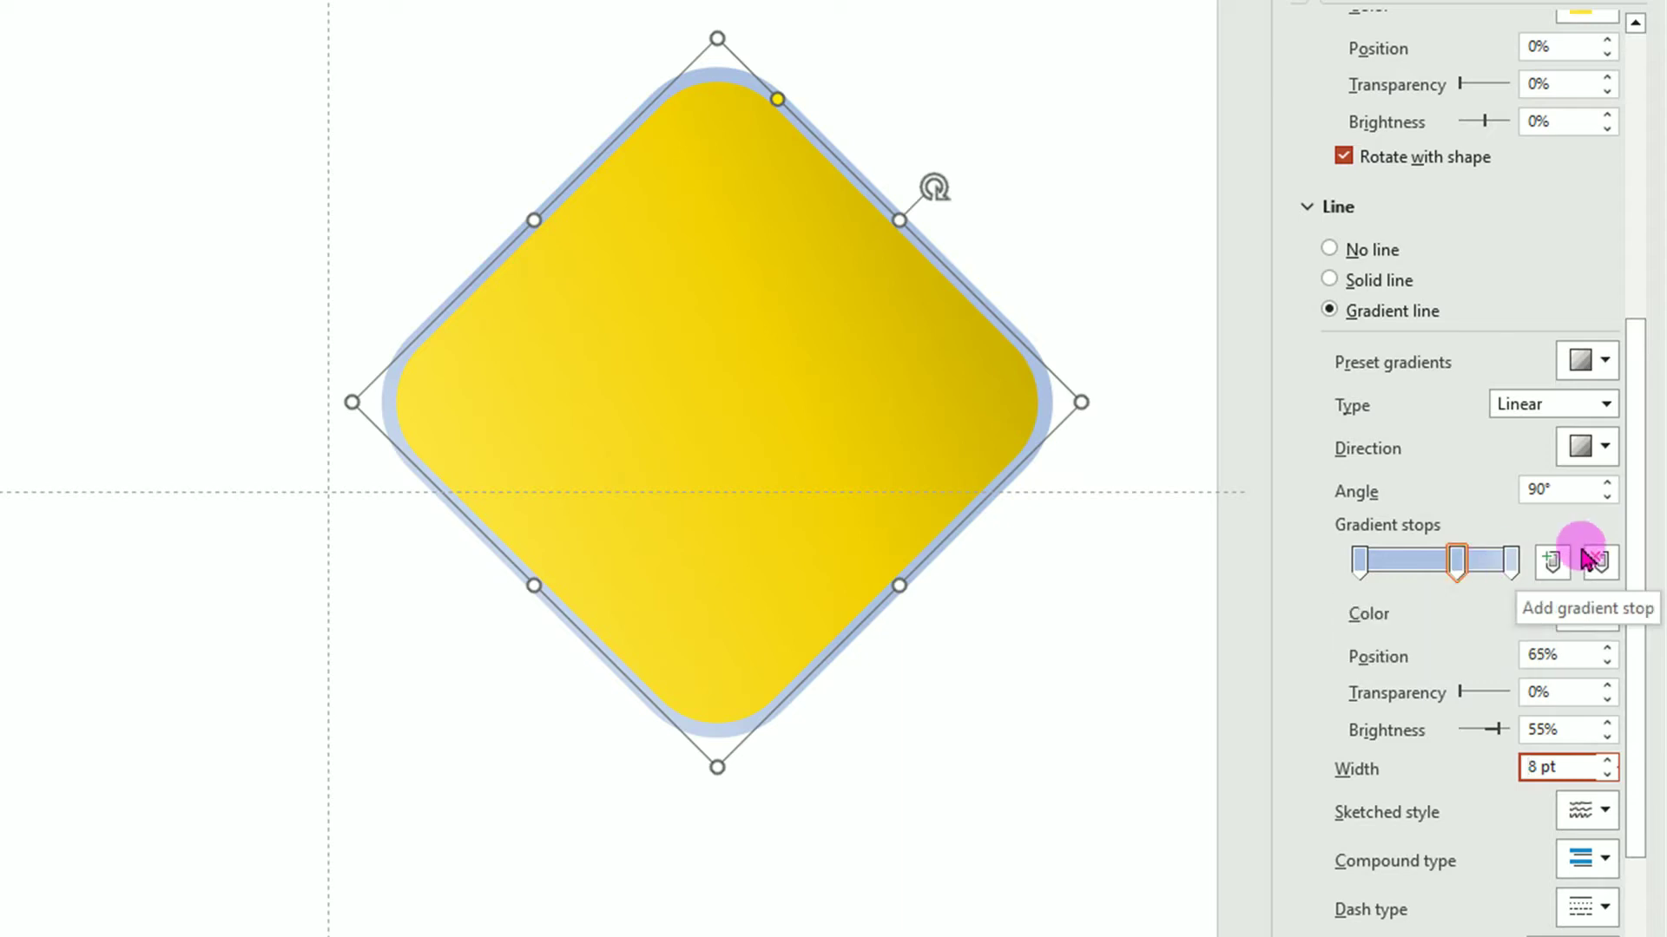
{"action": "scroll", "coordinate": [1434, 573], "scroll_direction": "up", "scroll_amount": 3}
Colour the last, middle and first outline gradient stops with recent yellow swatches.
{"action": "left_click", "coordinate": [1510, 699]}
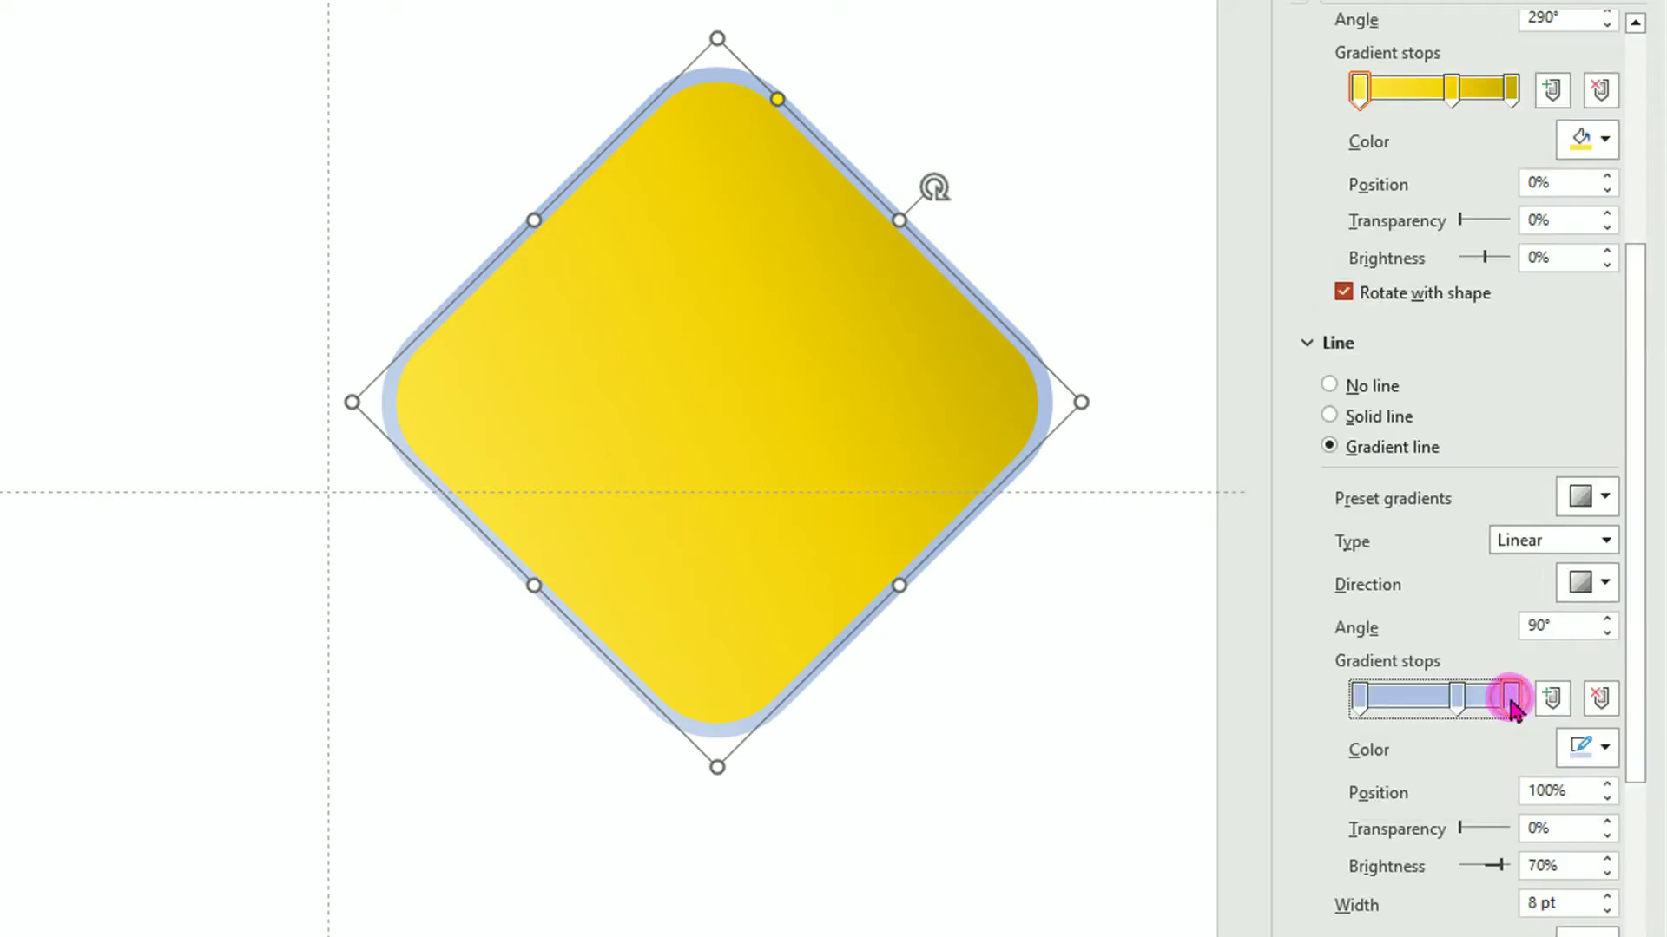
{"action": "left_click", "coordinate": [1605, 752]}
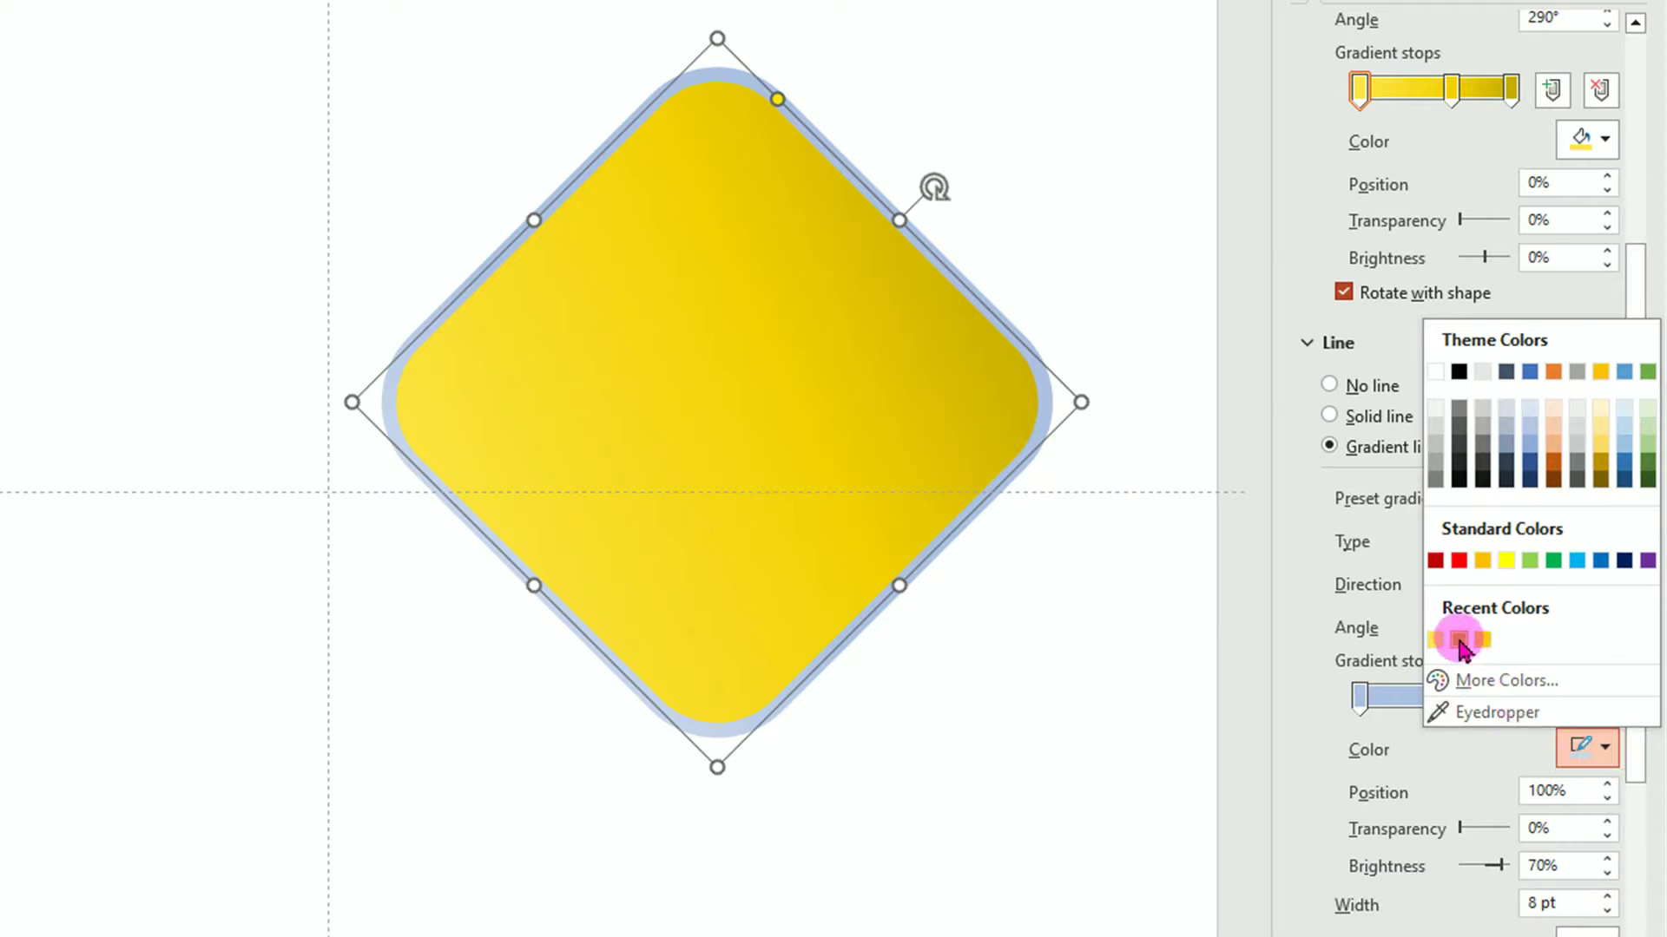
{"action": "left_click", "coordinate": [1459, 640]}
{"action": "left_click", "coordinate": [1457, 697]}
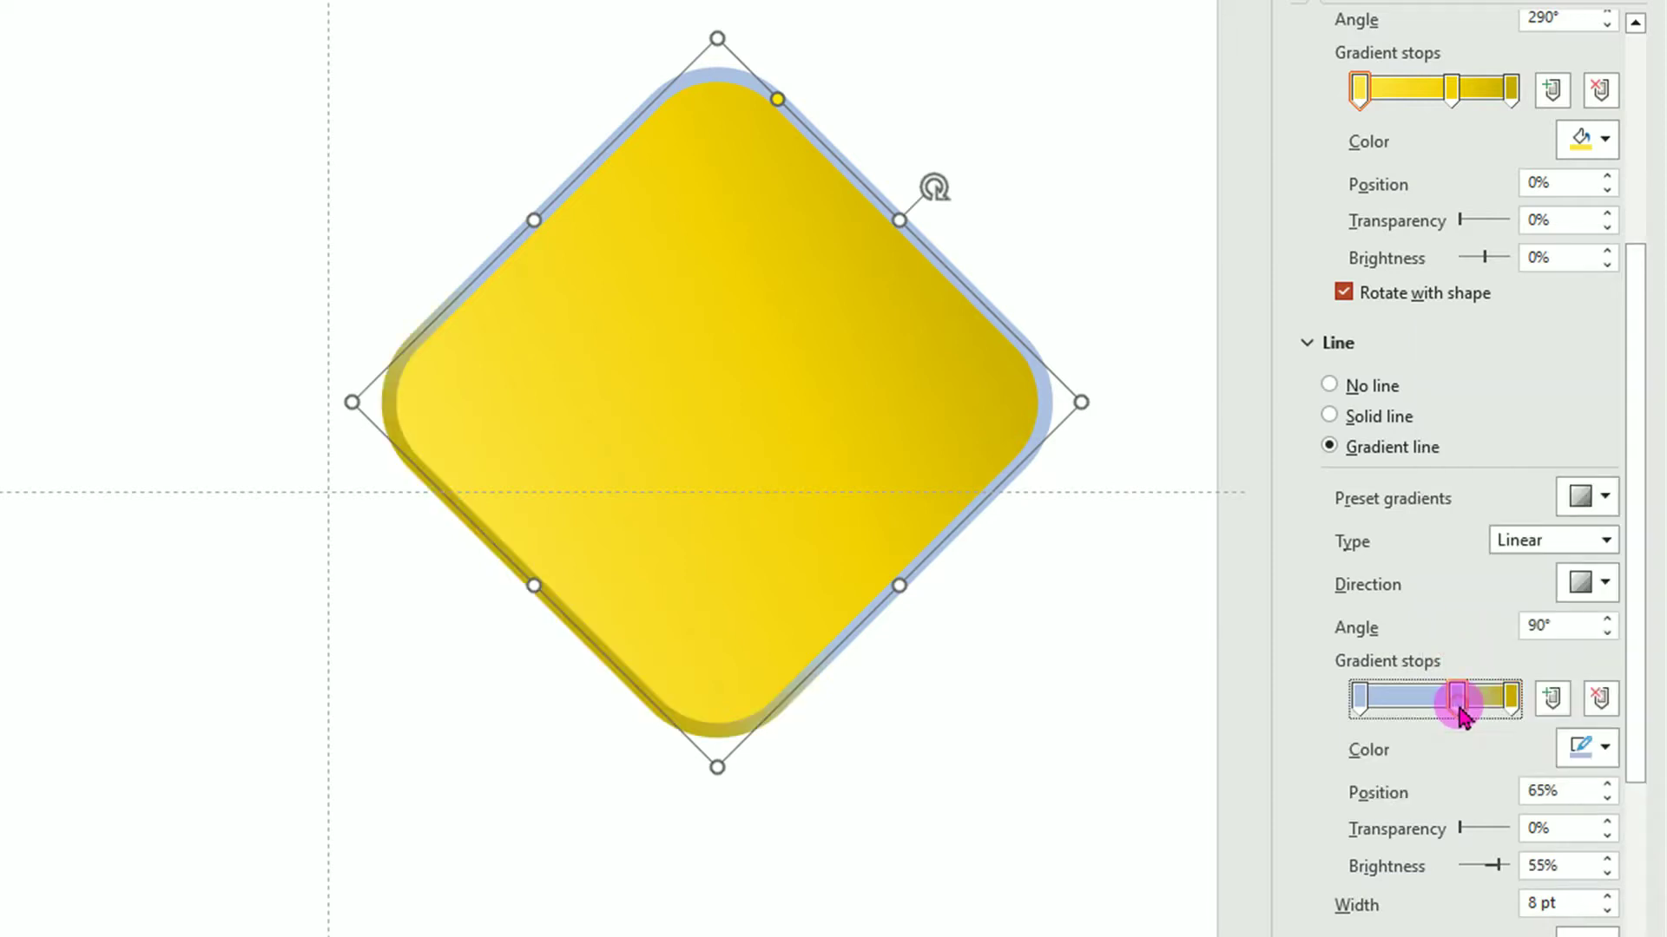
{"action": "left_click", "coordinate": [1579, 752]}
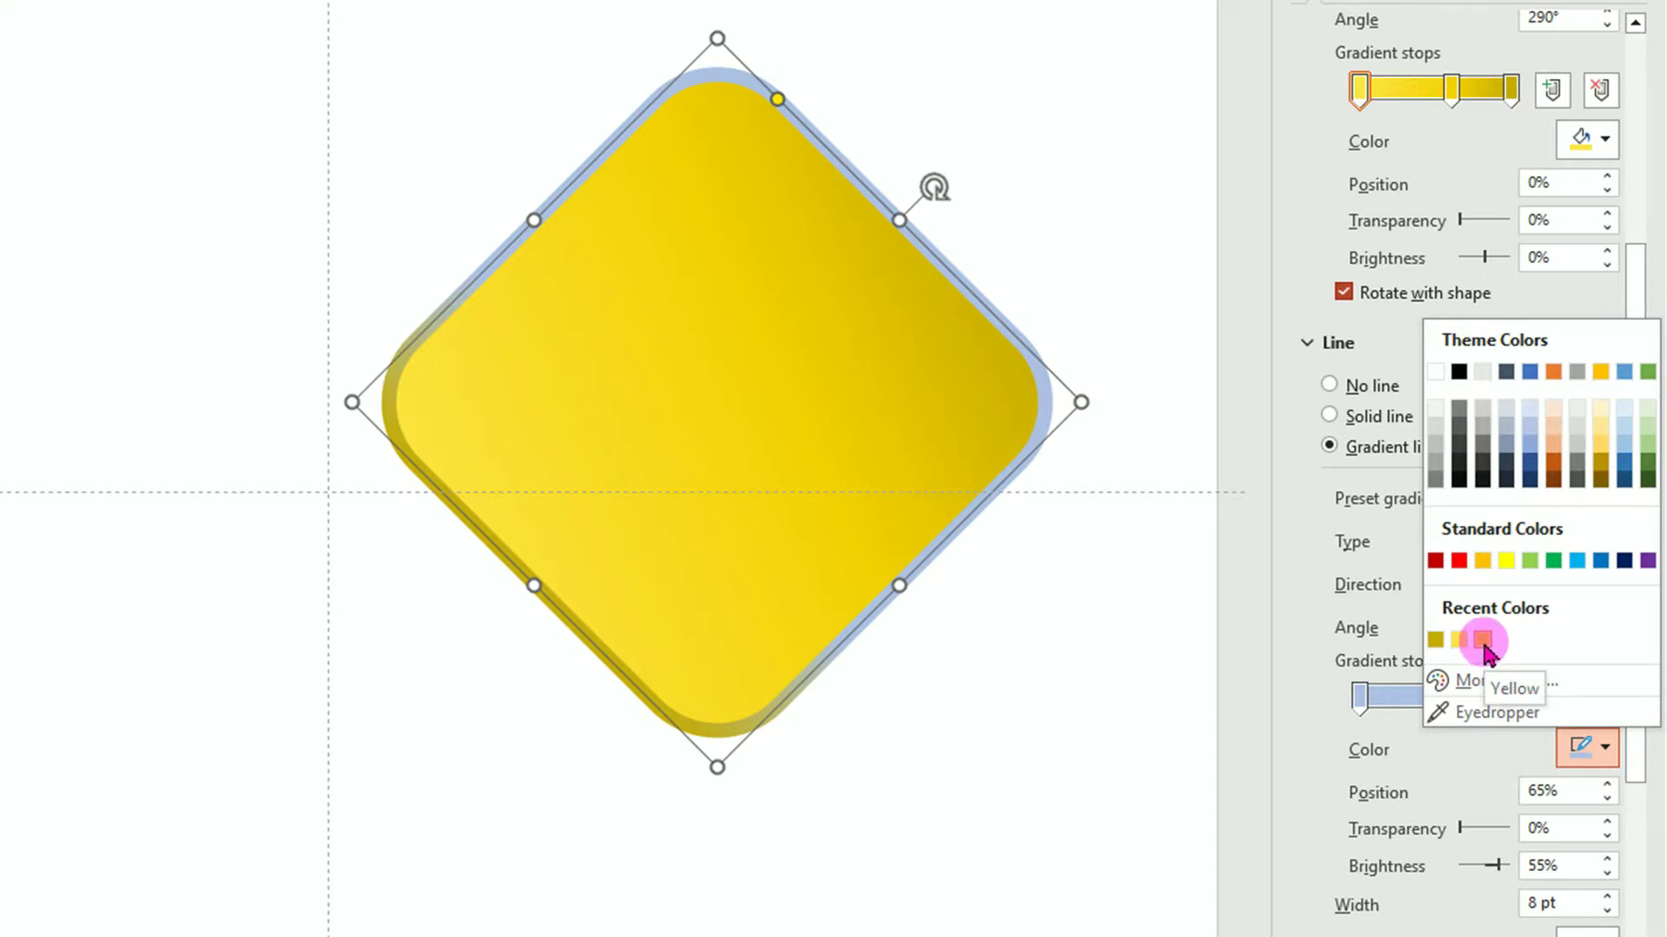
{"action": "left_click", "coordinate": [1482, 641]}
{"action": "left_click", "coordinate": [1359, 697]}
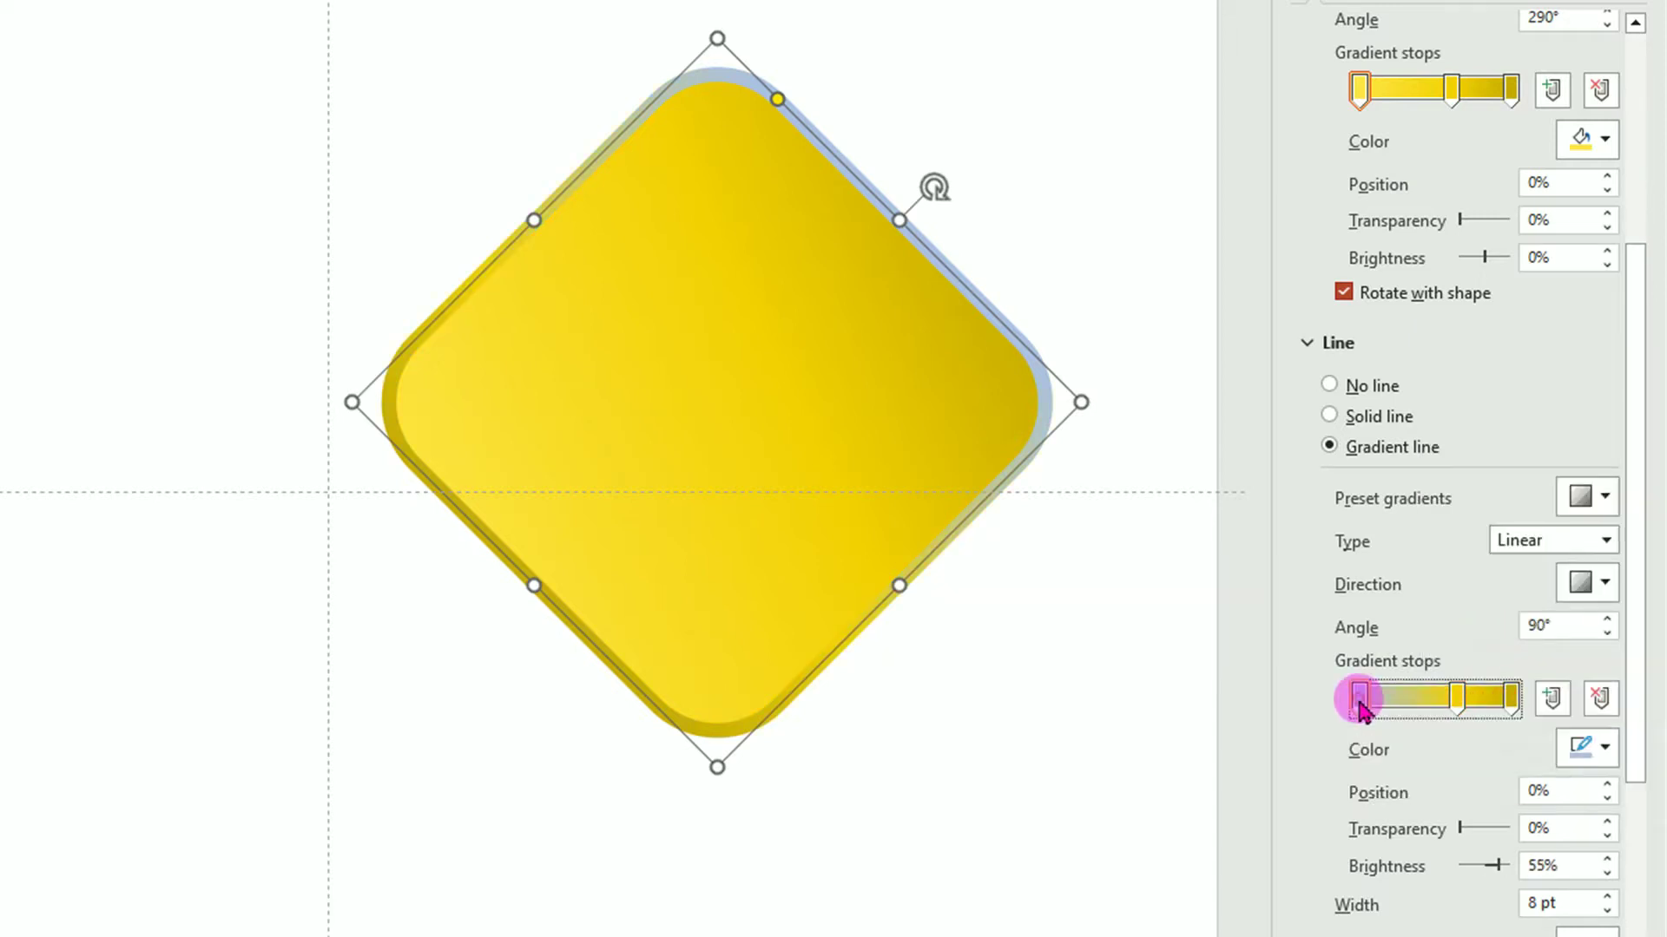
{"action": "left_click", "coordinate": [1580, 750]}
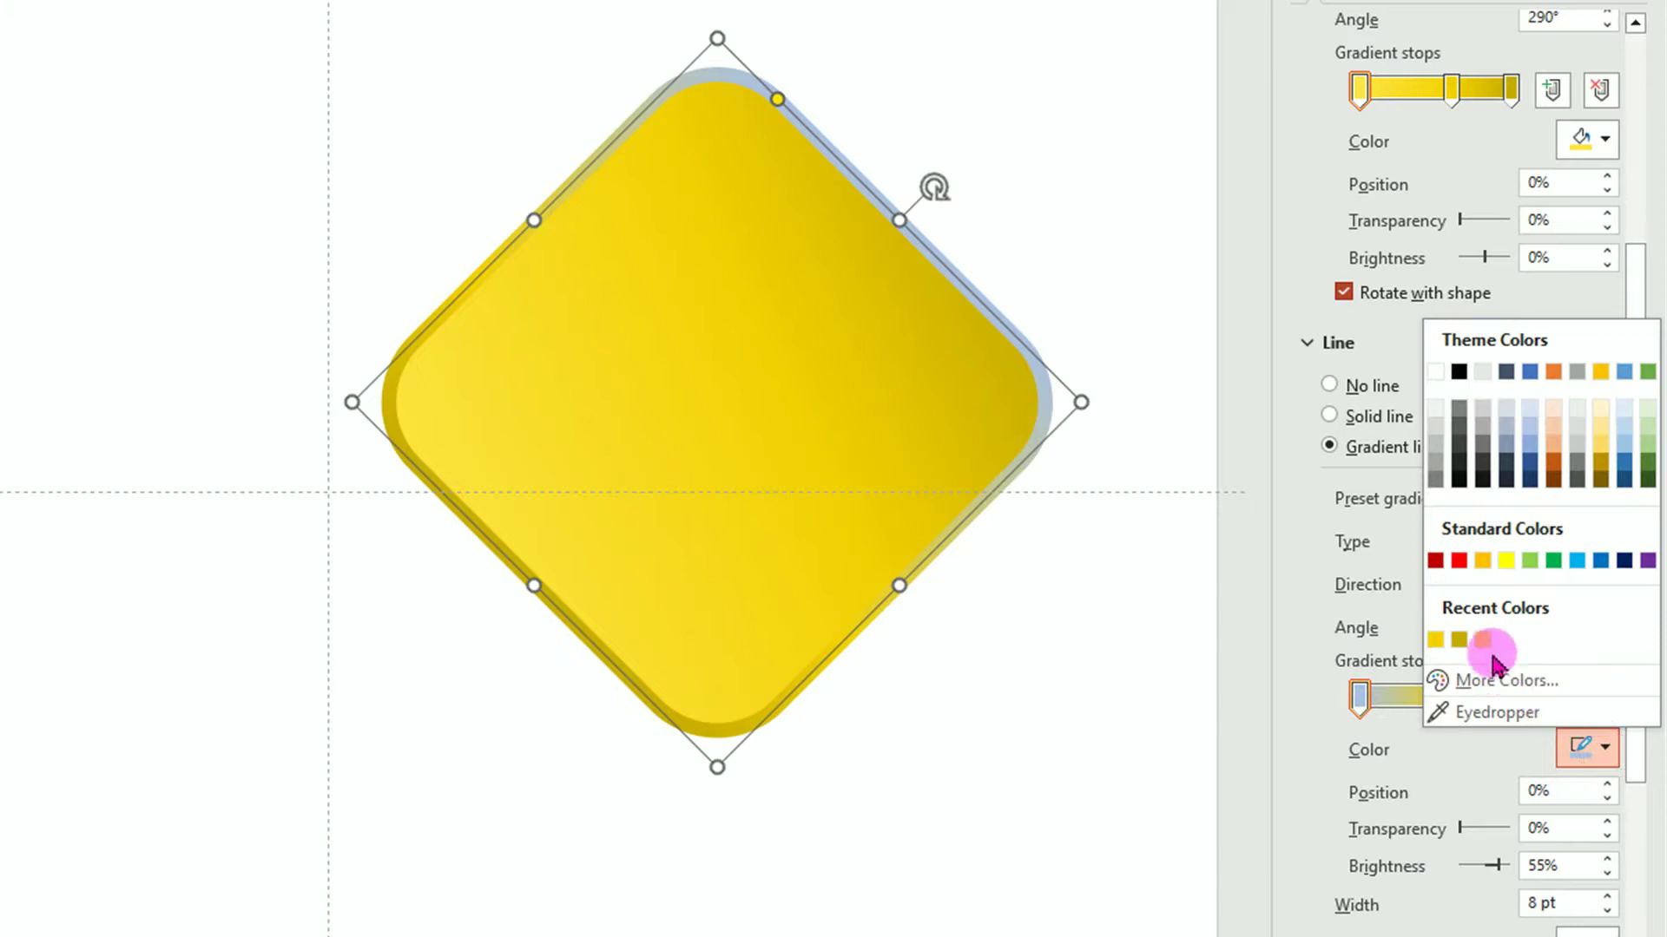
{"action": "left_click", "coordinate": [1483, 640]}
{"action": "left_click", "coordinate": [1188, 238]}
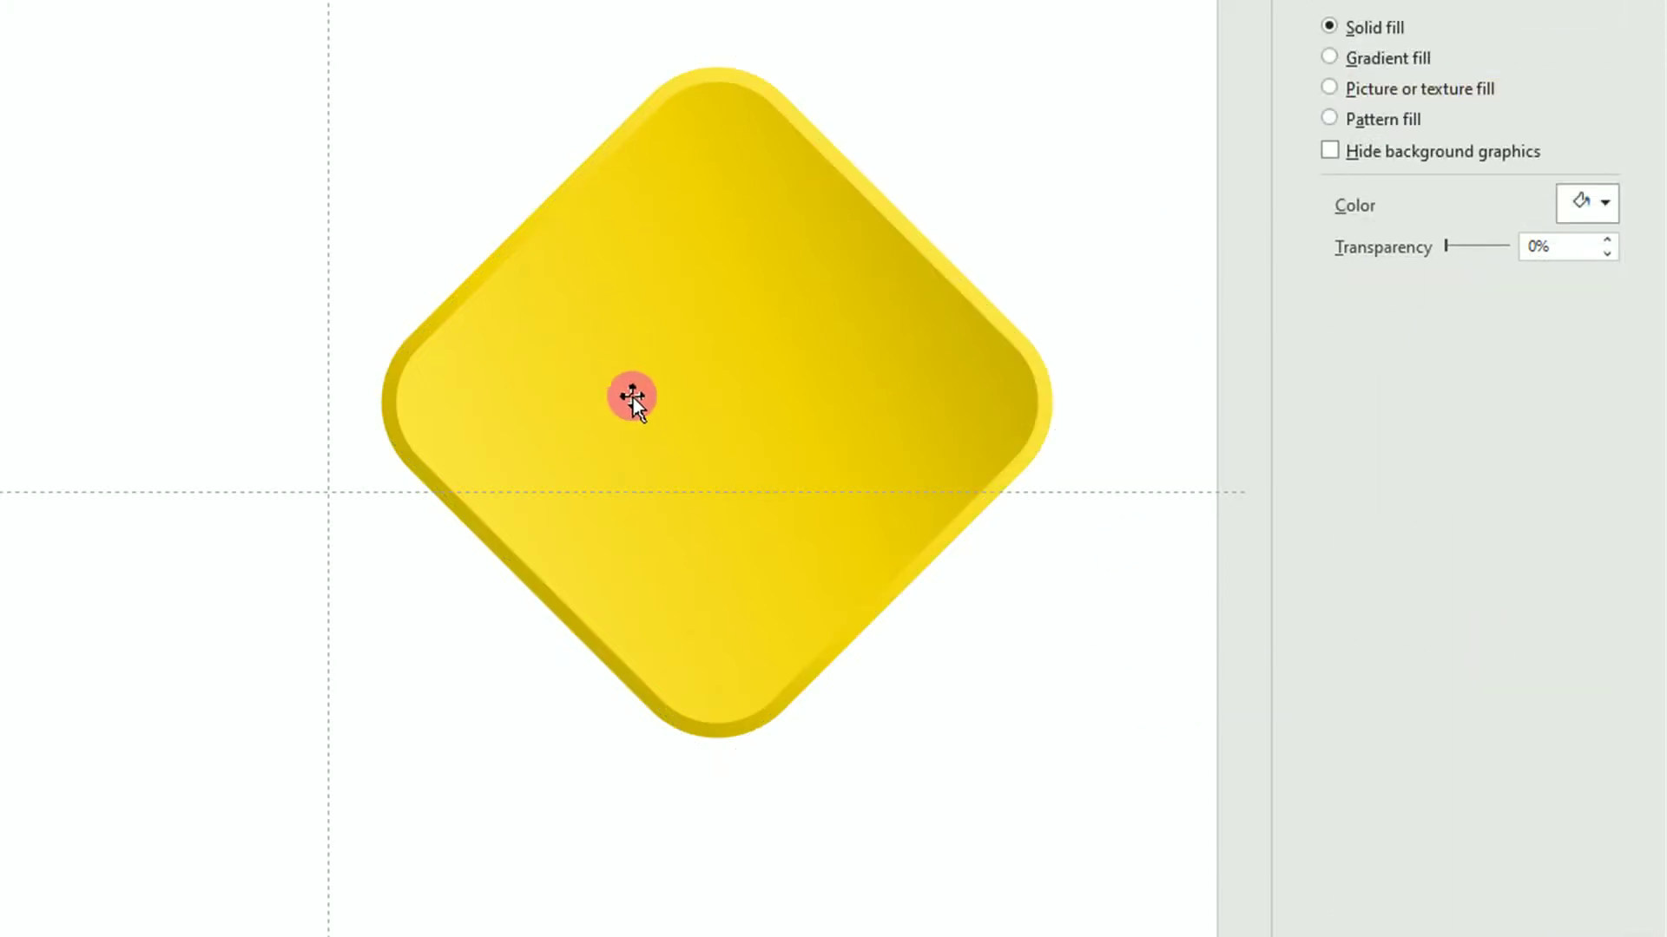
{"action": "left_click", "coordinate": [675, 382]}
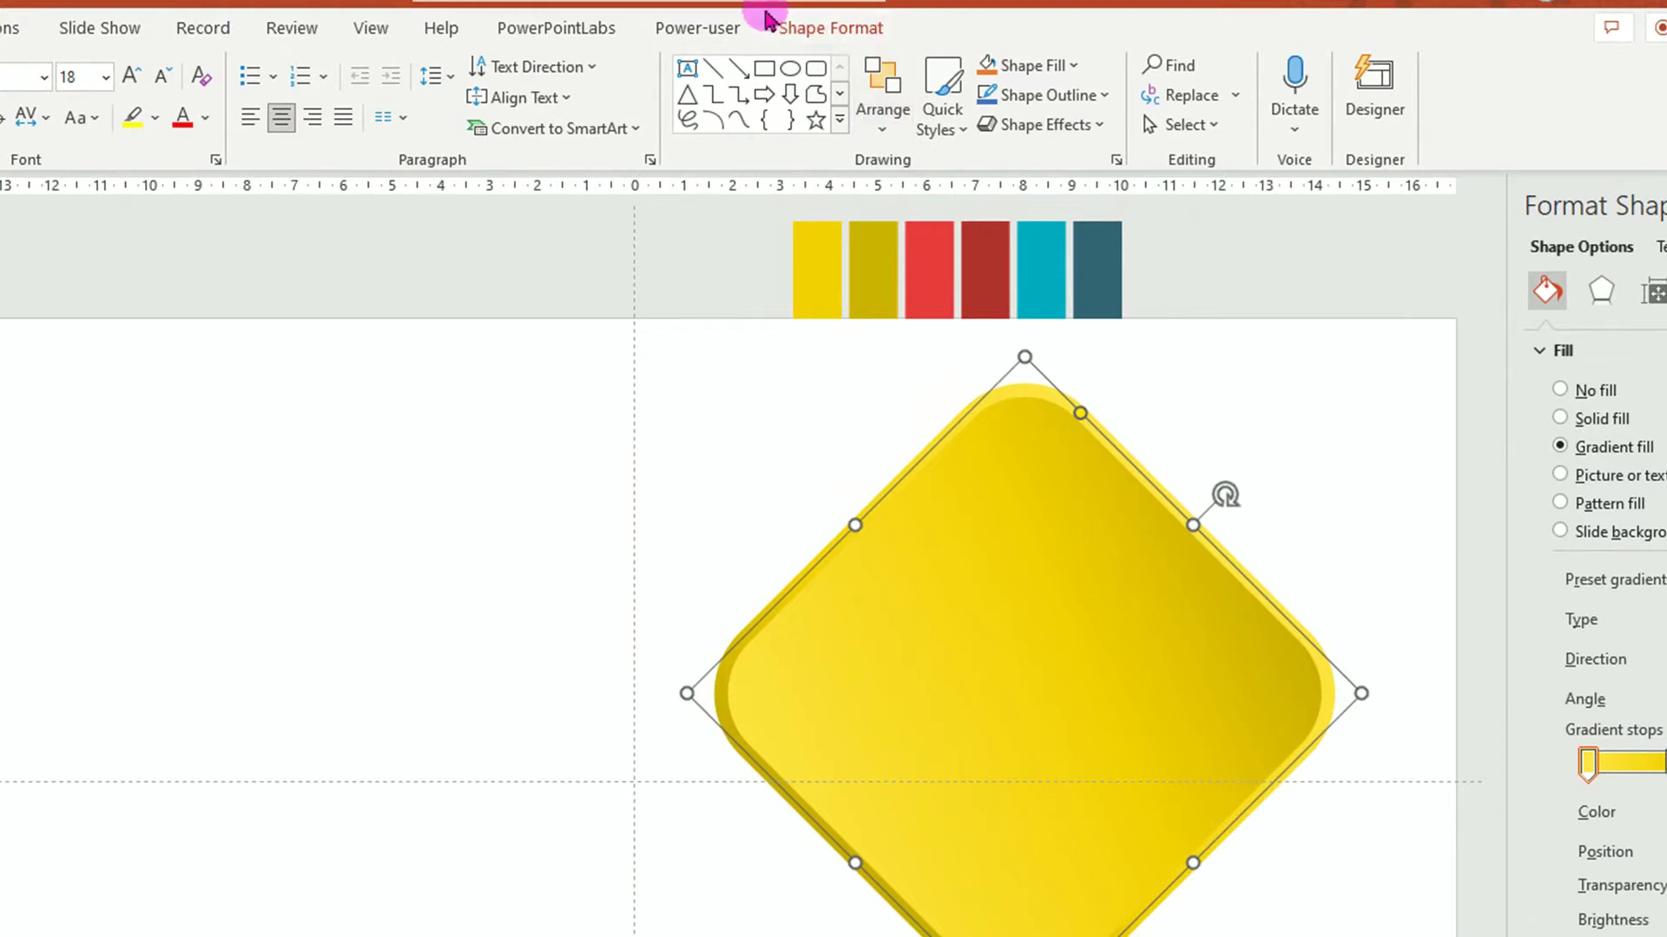
Apply Align Center and Align Middle so the diamond sits at the slide's centre.
{"action": "left_click", "coordinate": [833, 29]}
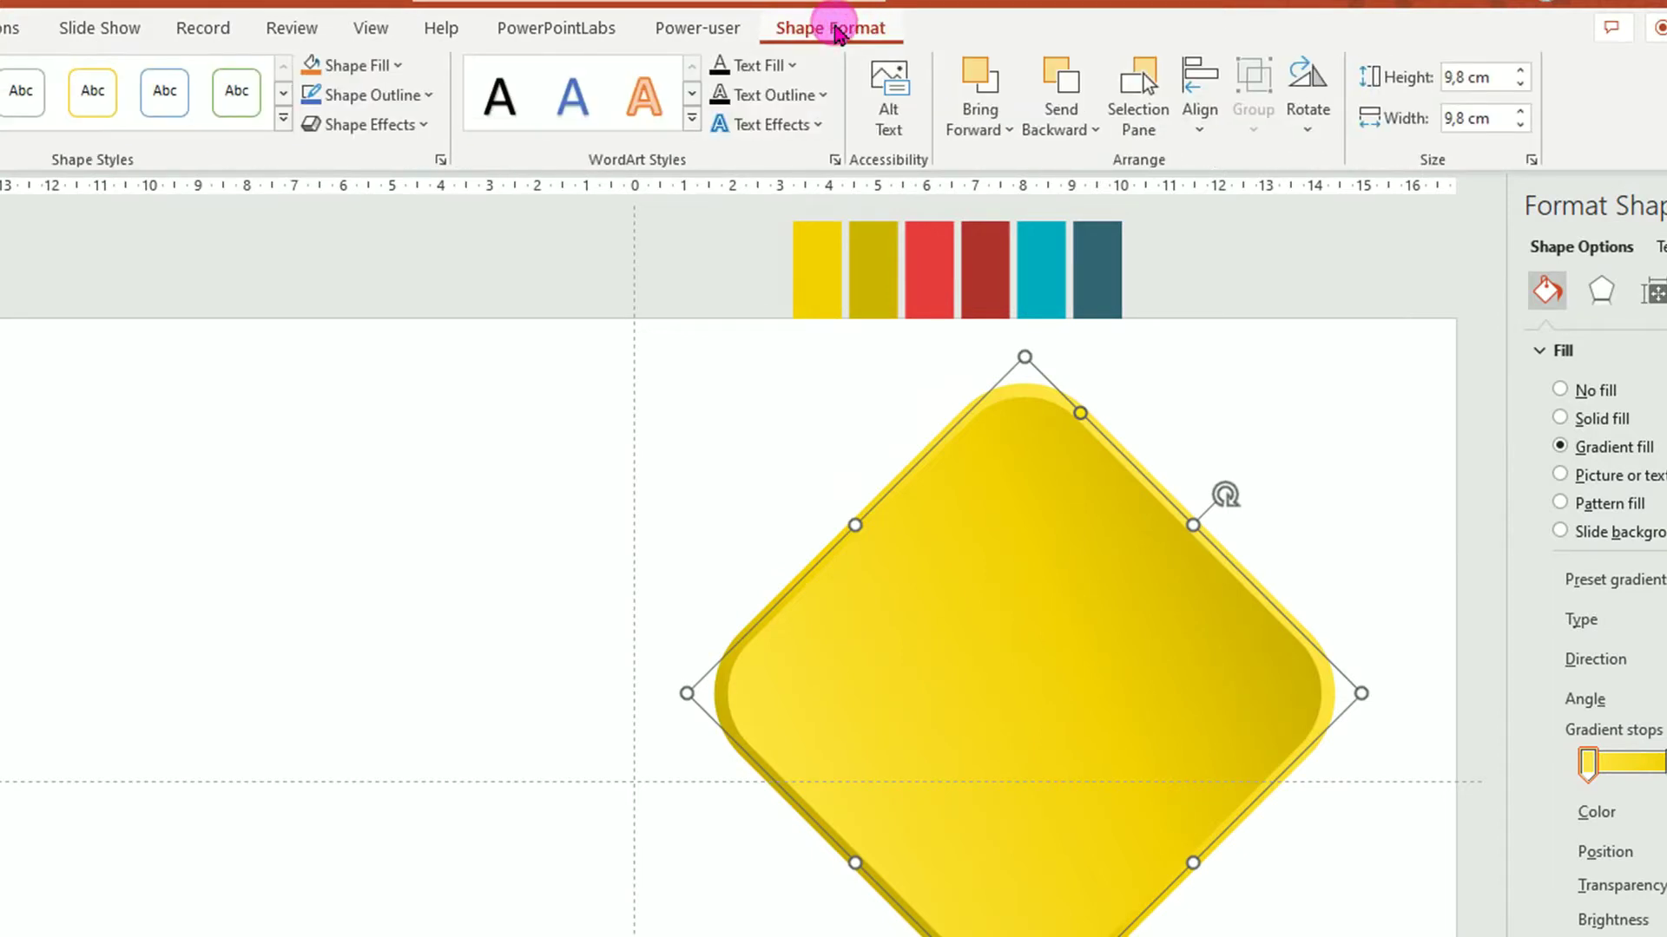
{"action": "left_click", "coordinate": [1200, 130]}
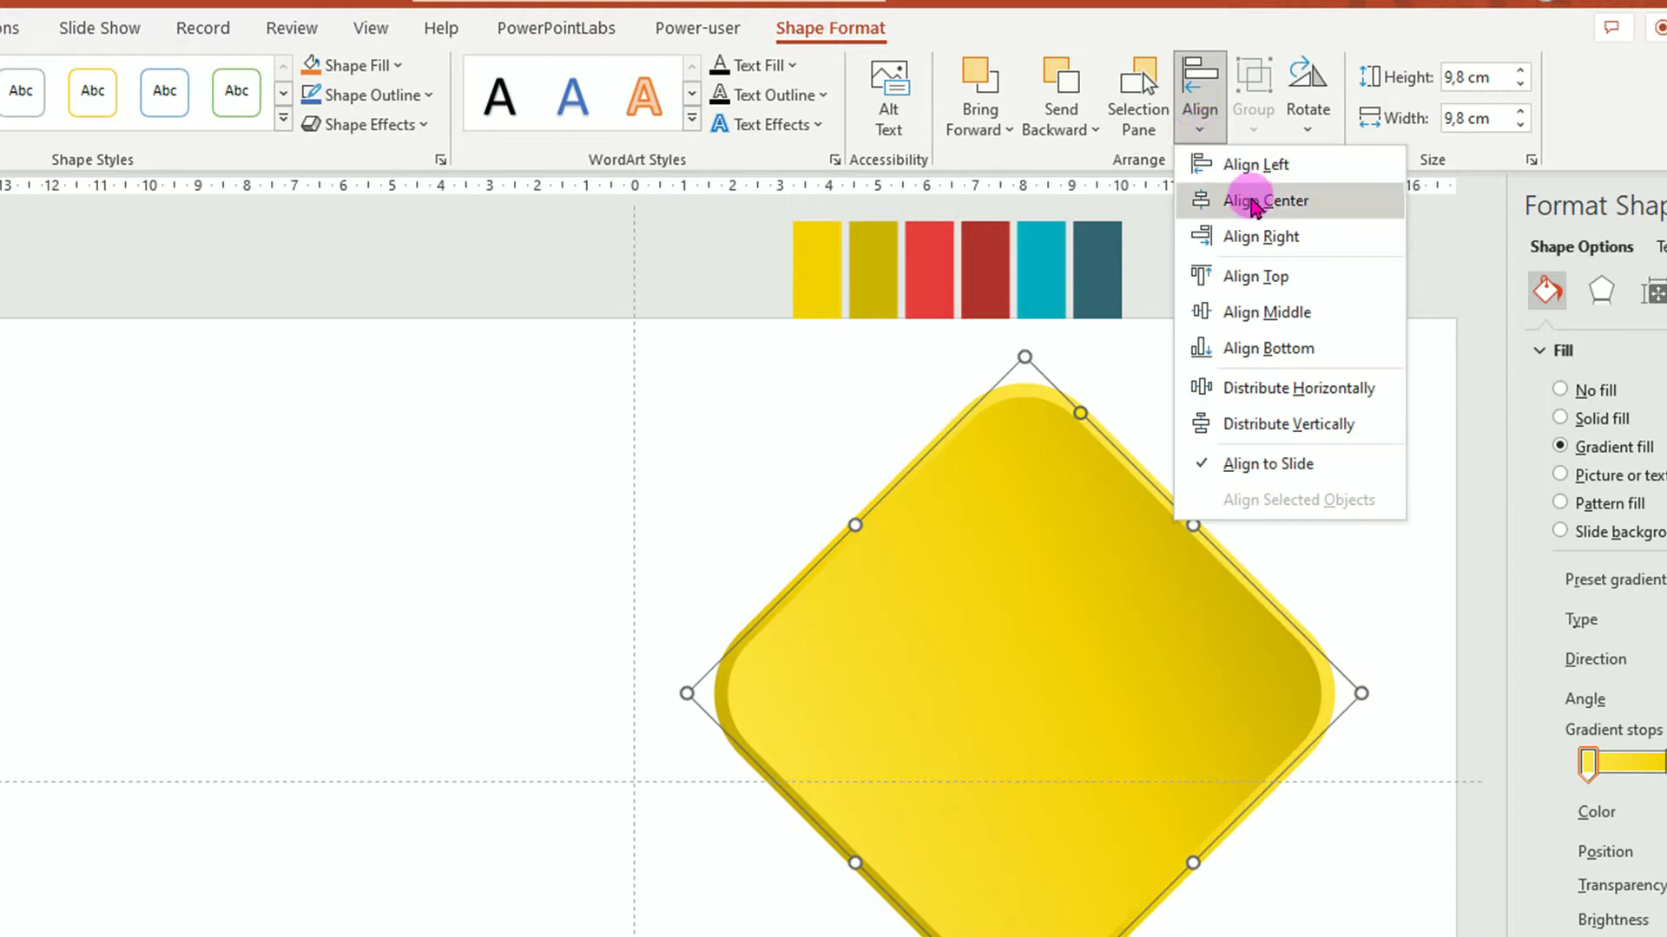
{"action": "left_click", "coordinate": [1232, 200]}
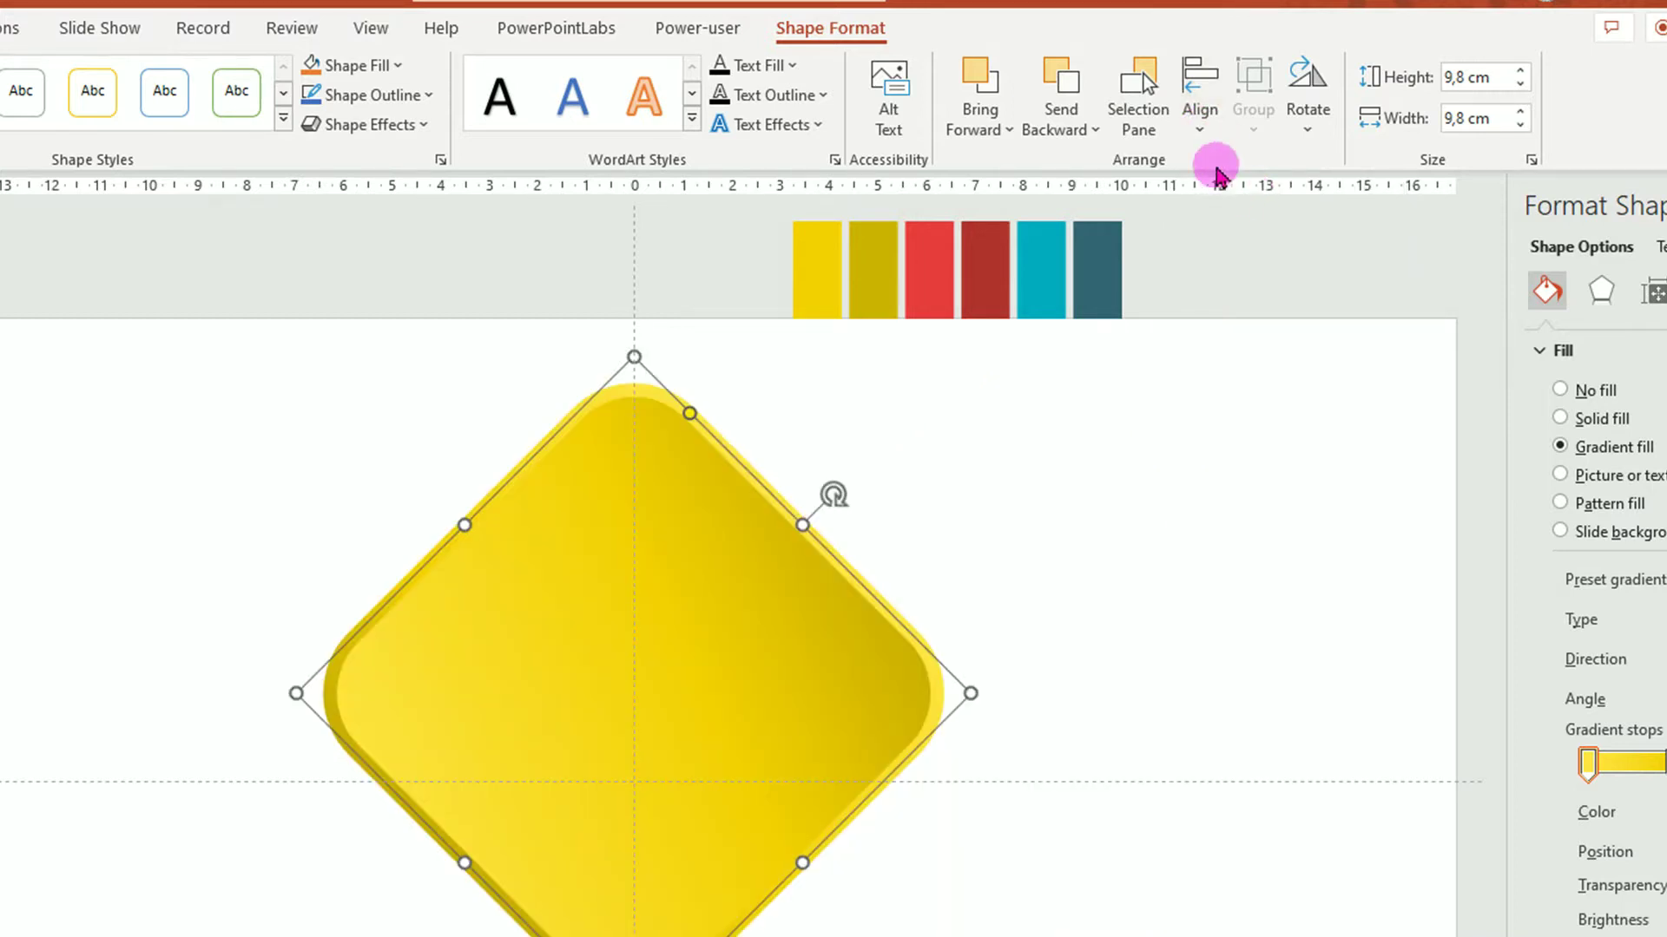
{"action": "left_click", "coordinate": [1208, 132]}
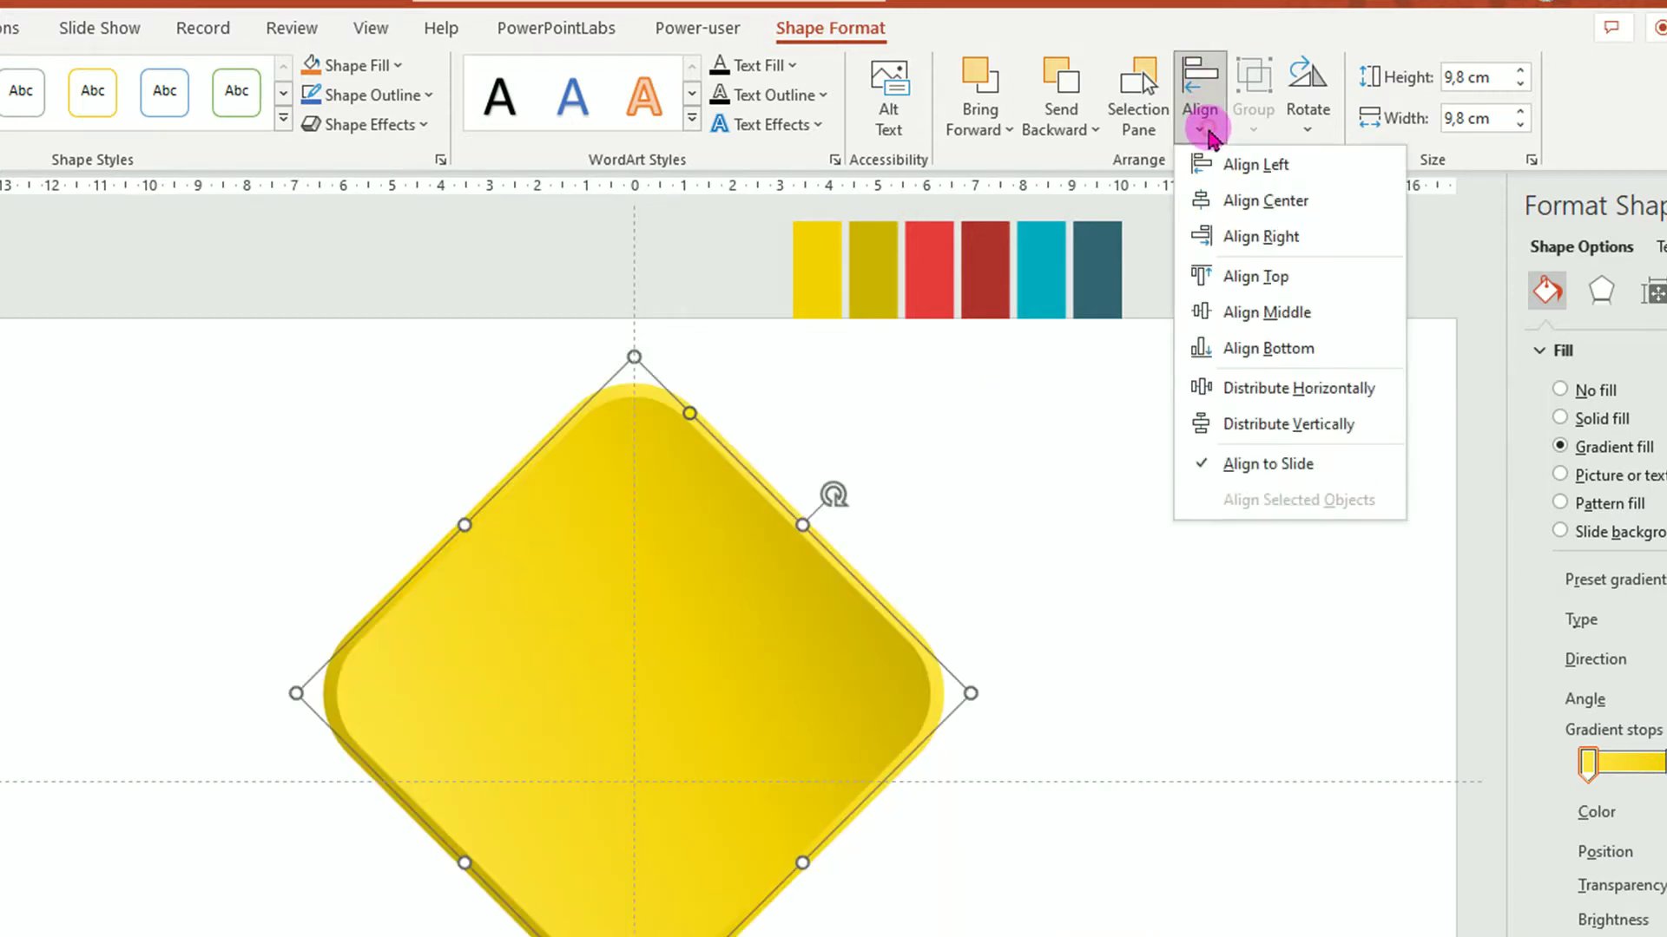
{"action": "left_click", "coordinate": [1285, 314]}
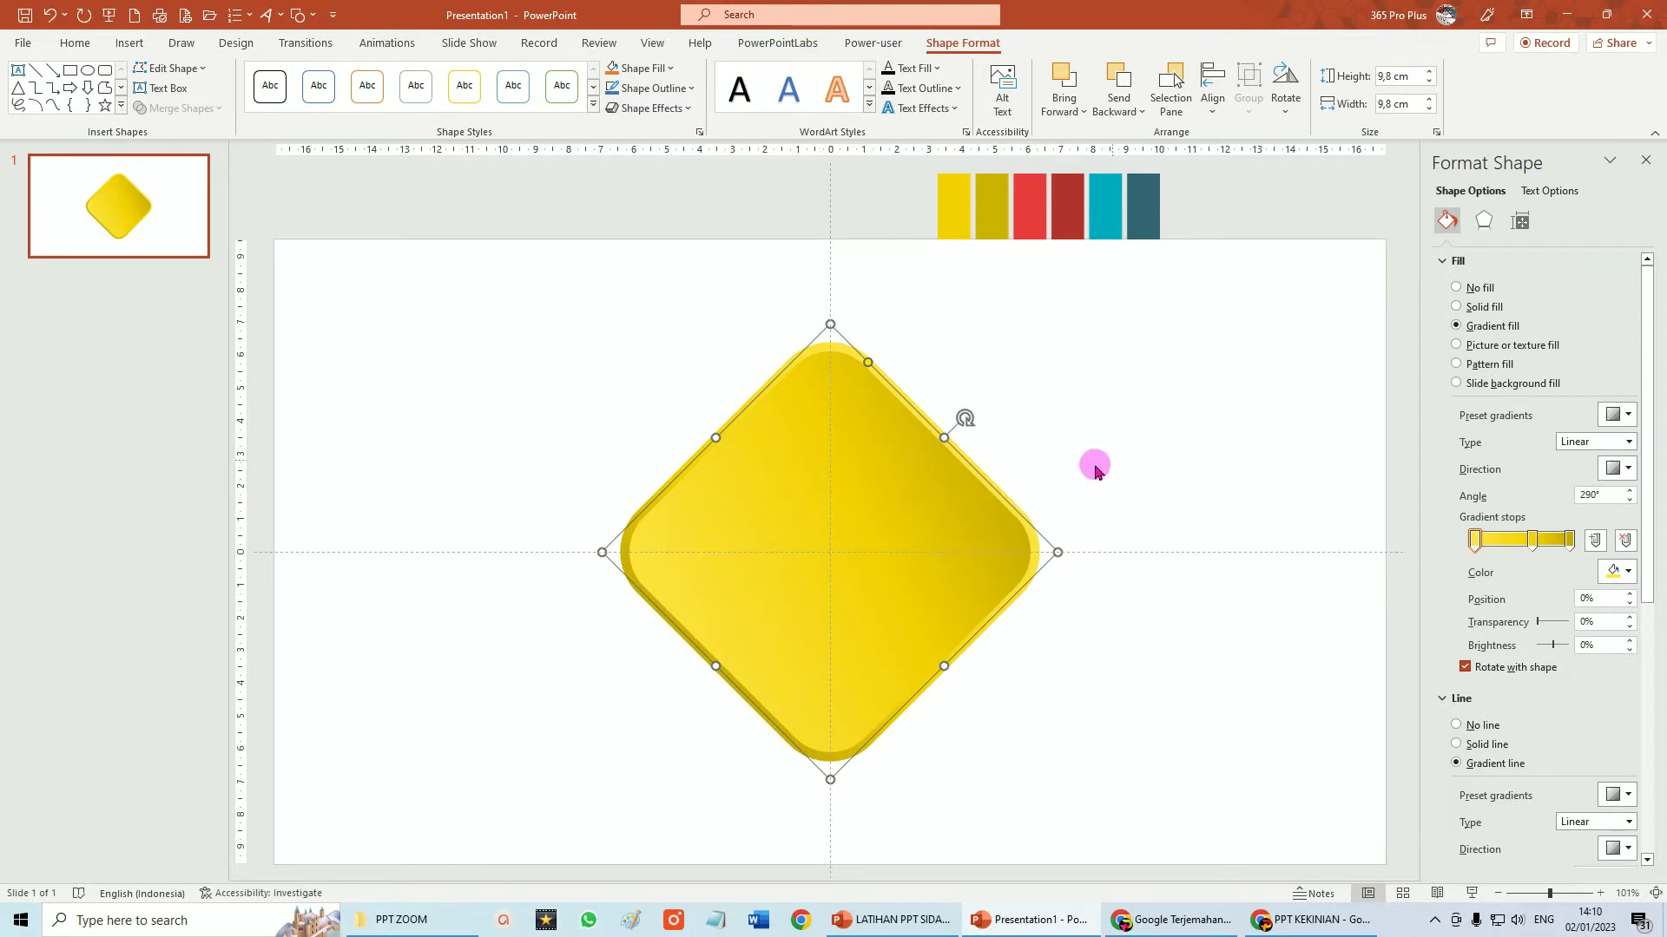
{"action": "left_click", "coordinate": [1104, 432]}
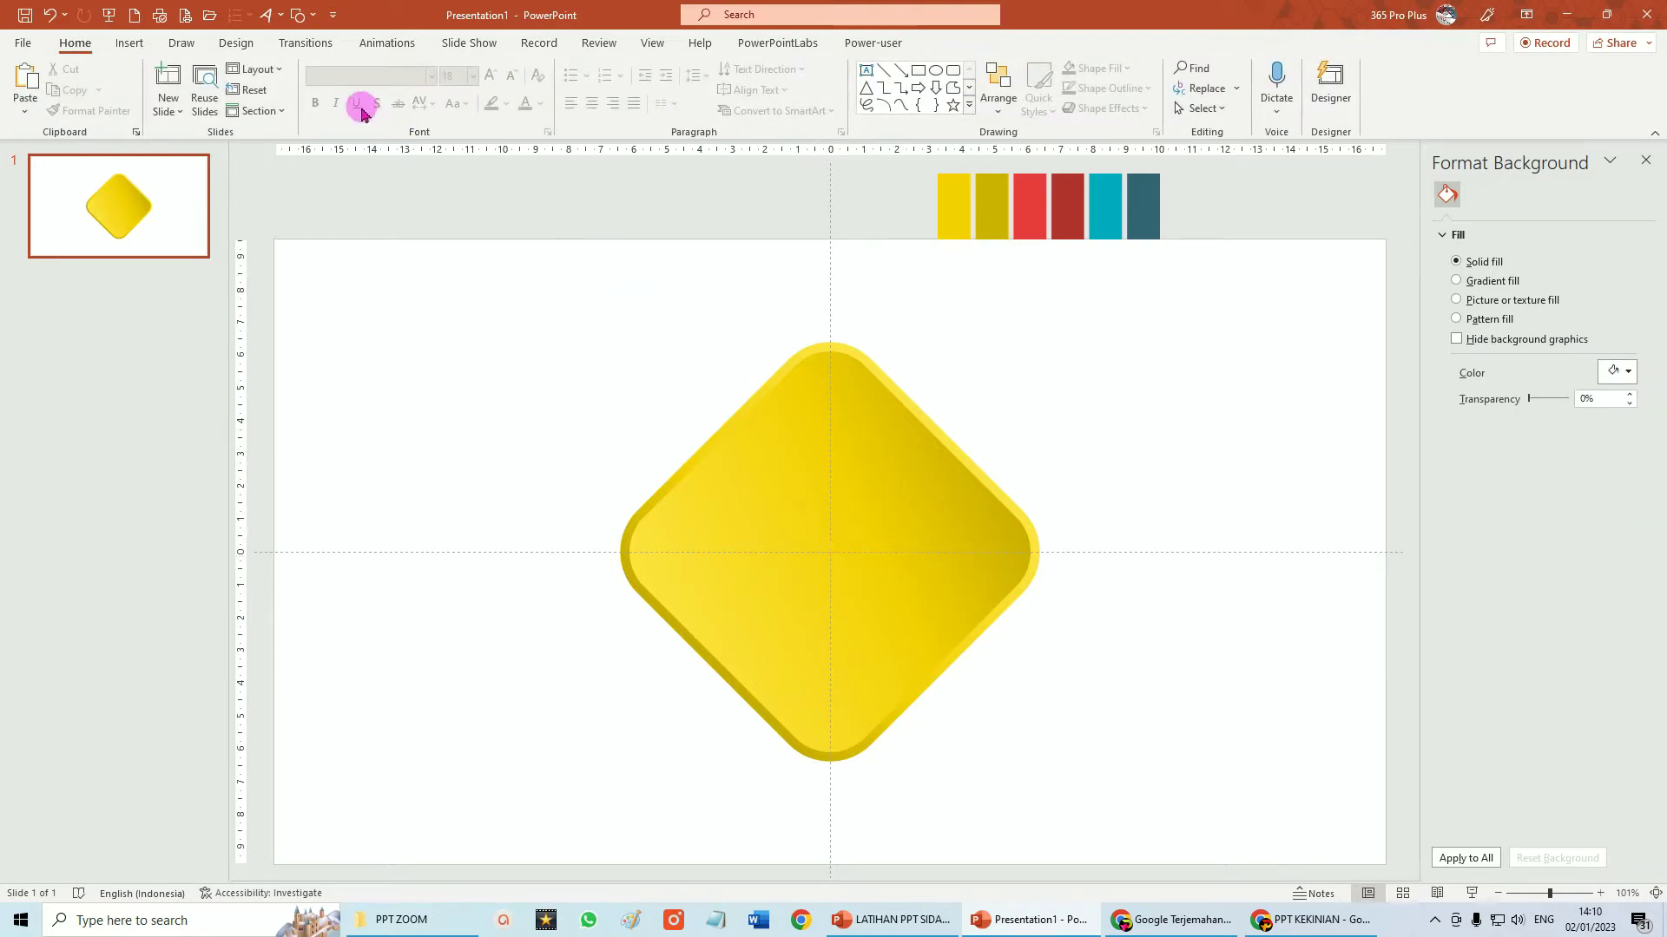
Insert first-style WordArt reading PENDAHULUAN across the middle of the diamond.
{"action": "left_click", "coordinate": [130, 44]}
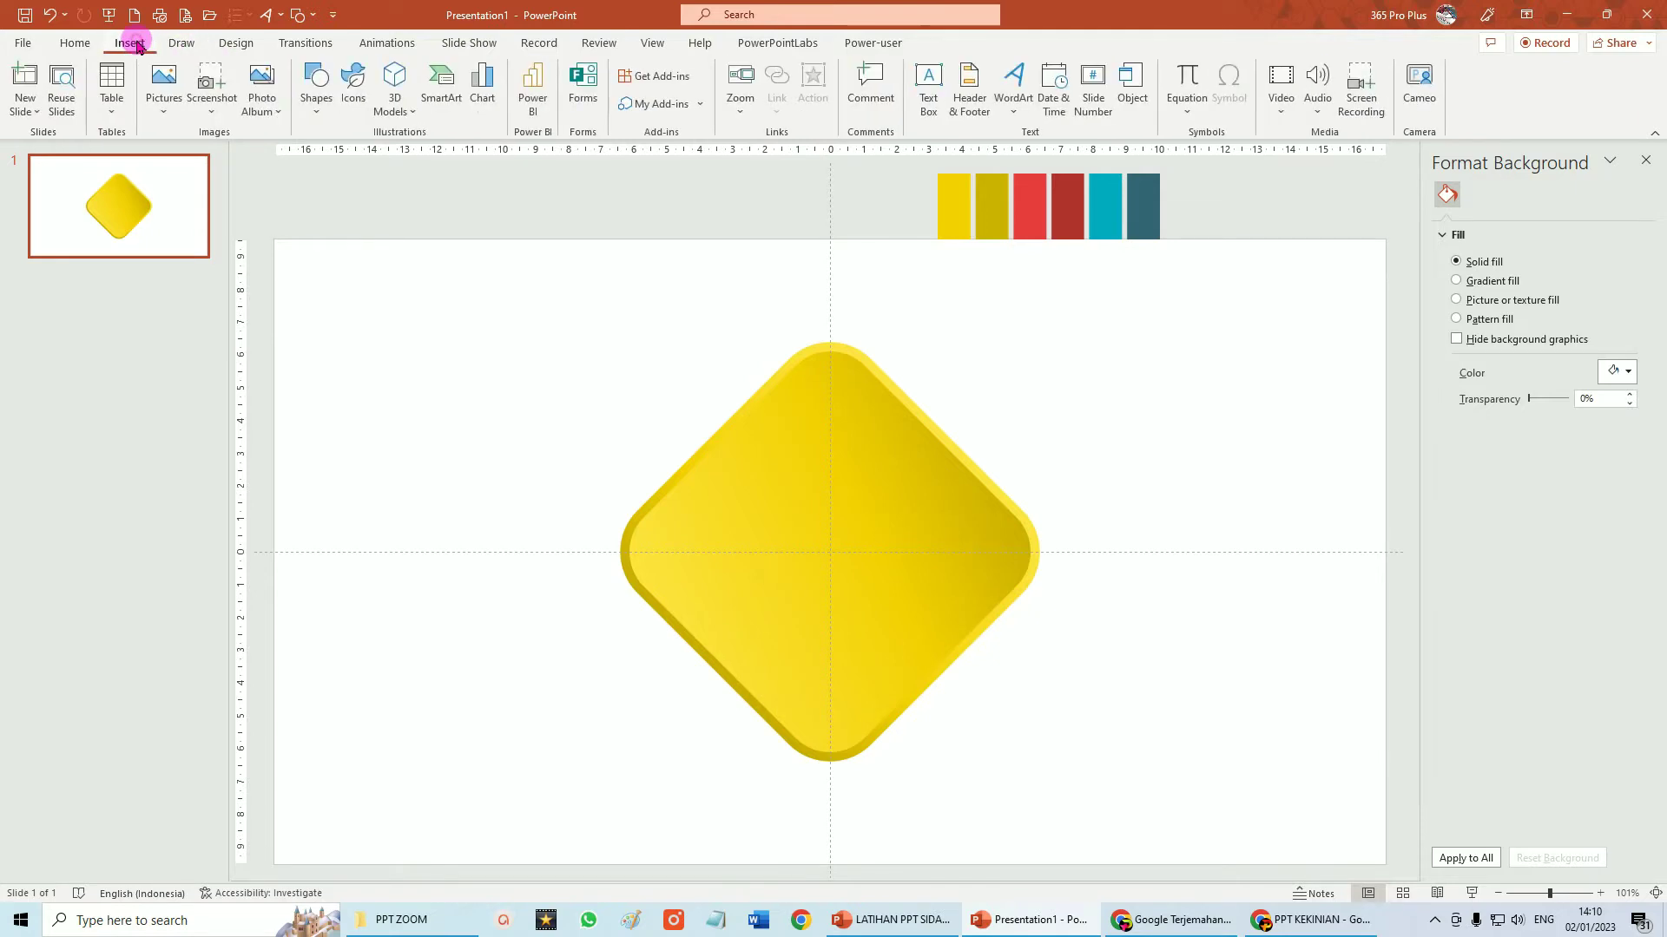
{"action": "left_click", "coordinate": [1016, 104]}
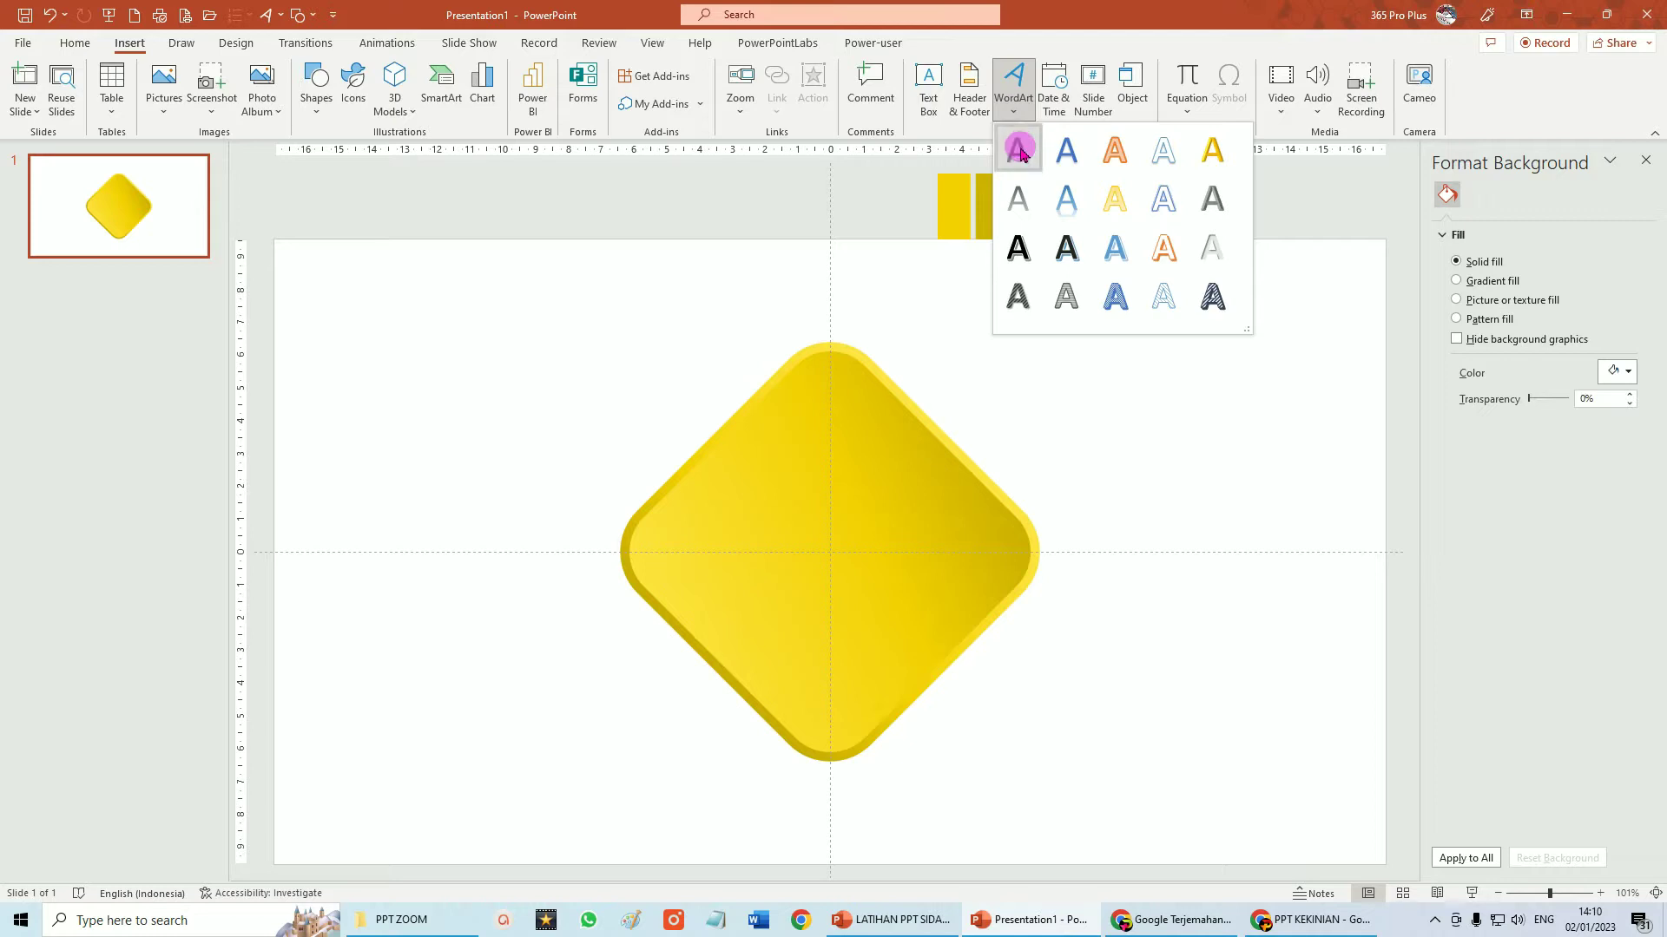
{"action": "left_click", "coordinate": [1017, 149]}
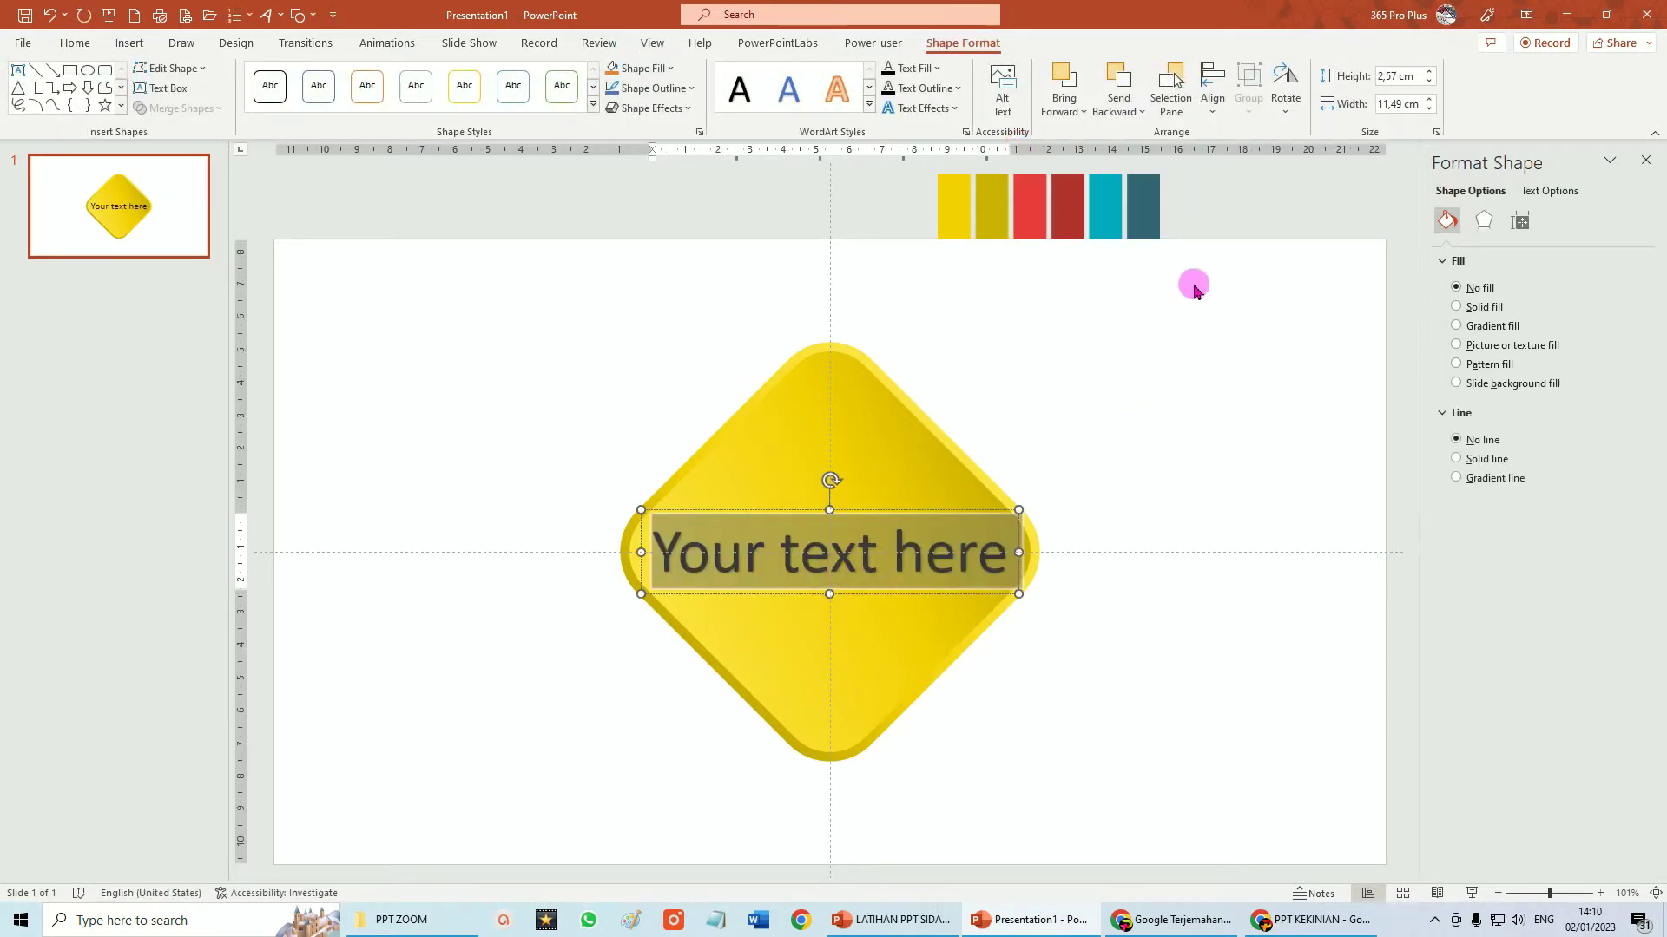
{"action": "type", "text": "PENDAHULUAN"}
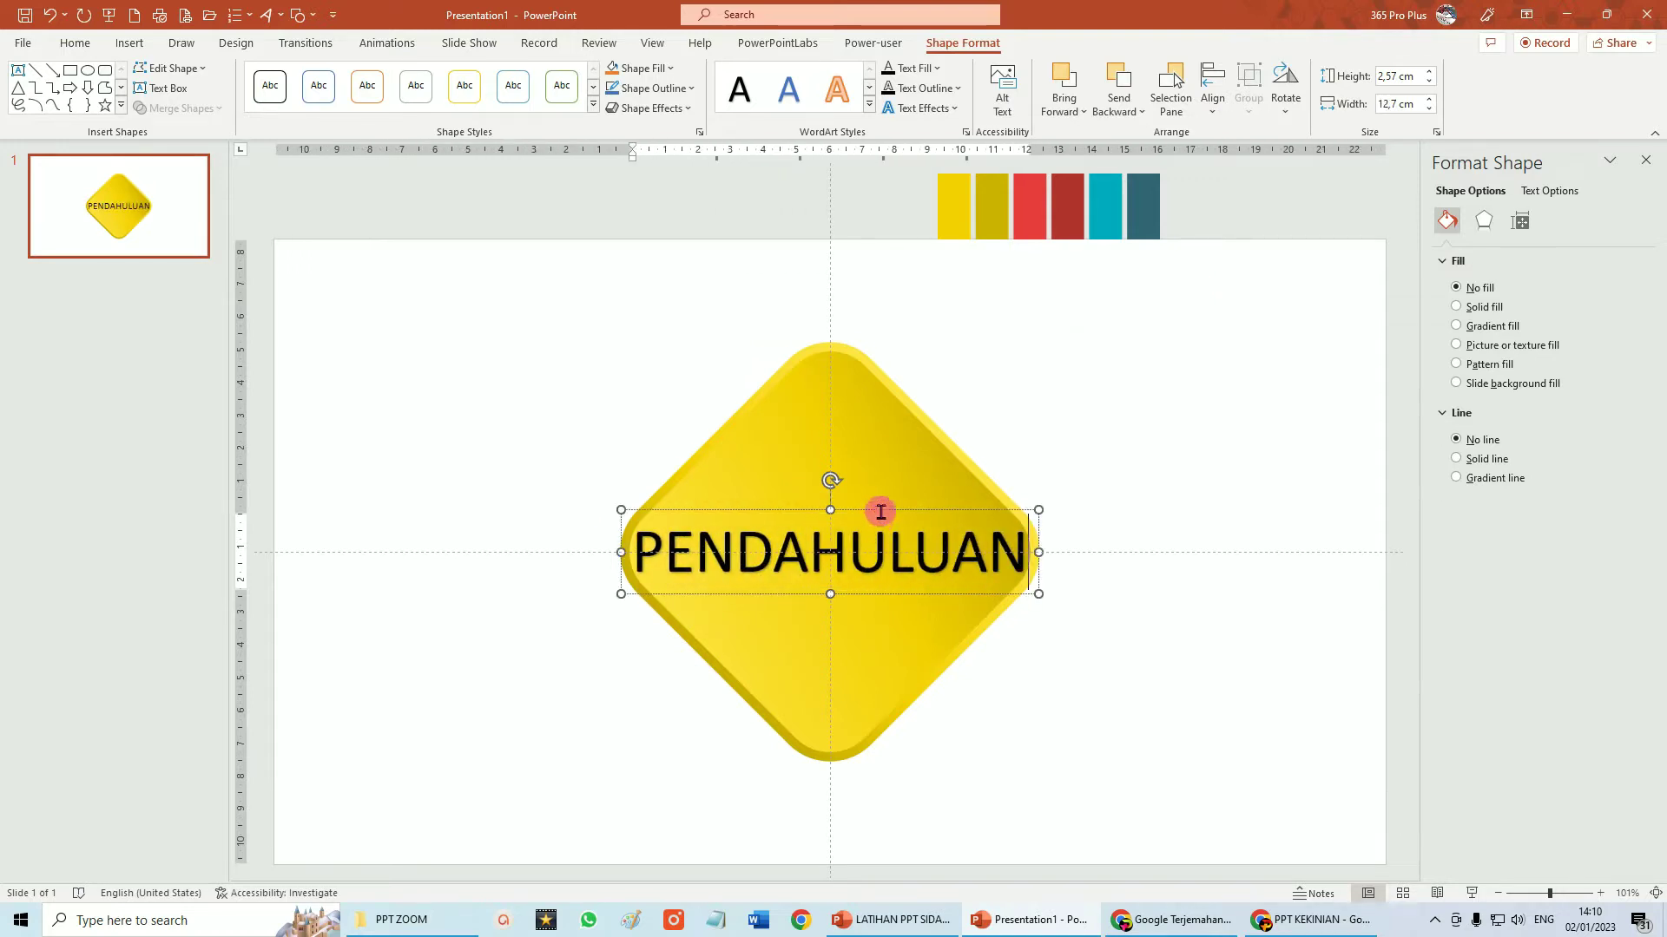
{"action": "left_click", "coordinate": [881, 511]}
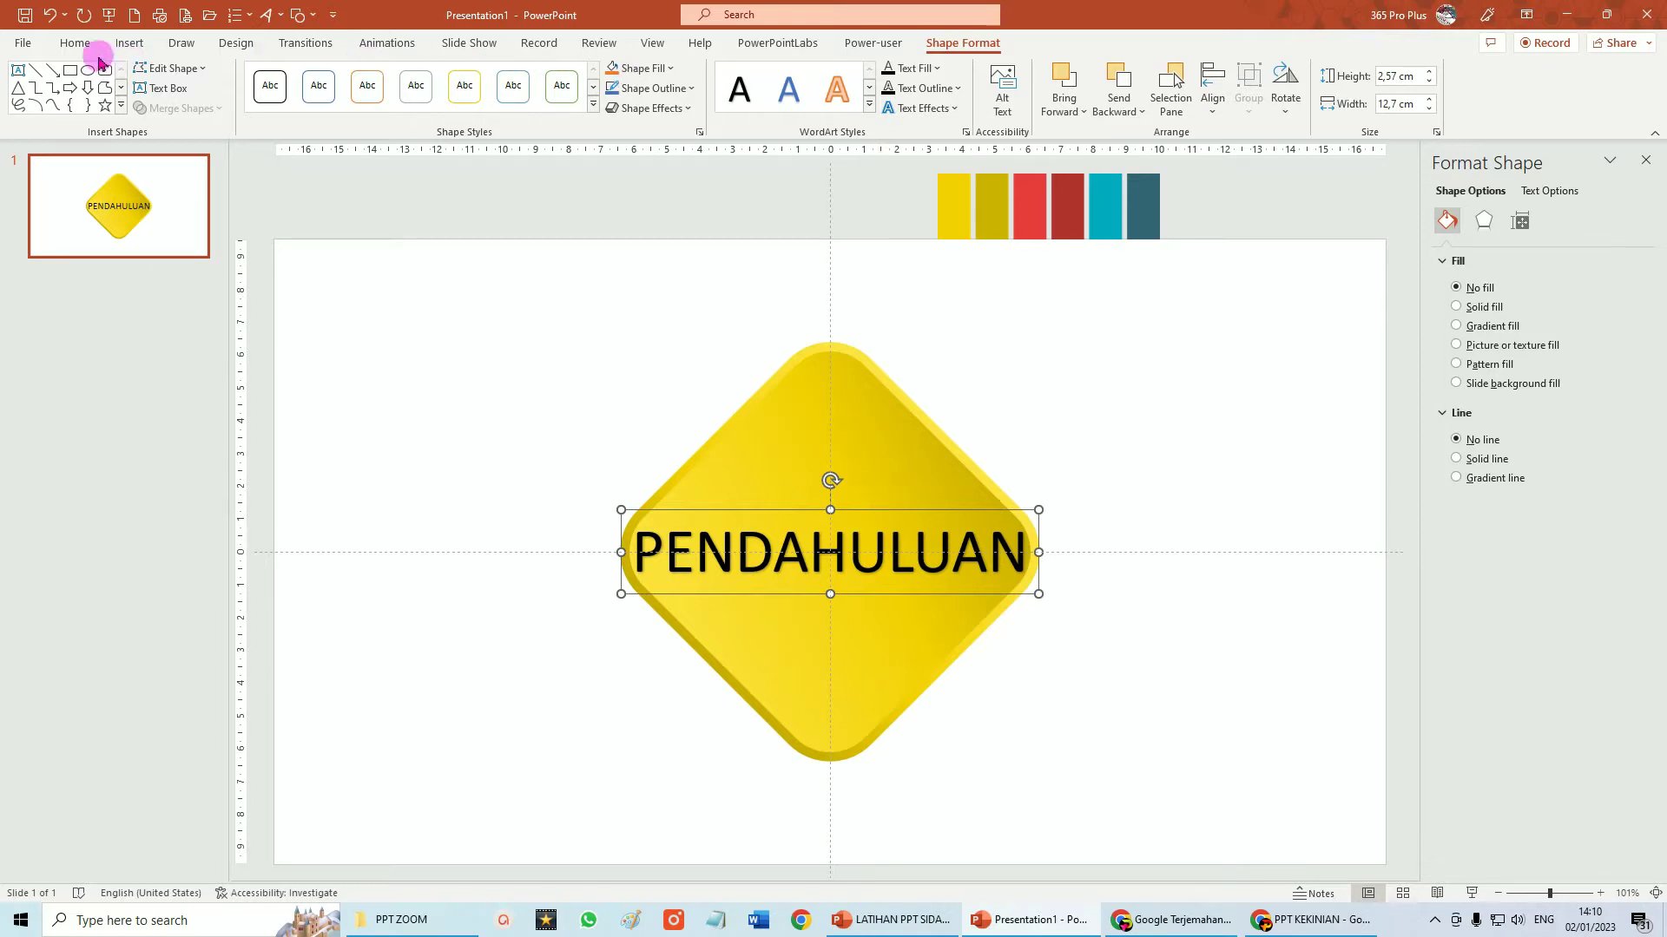
Format the PENDAHULUAN WordArt as bold Century Gothic, 40 pt.
{"action": "left_click", "coordinate": [75, 43]}
{"action": "left_click", "coordinate": [430, 76]}
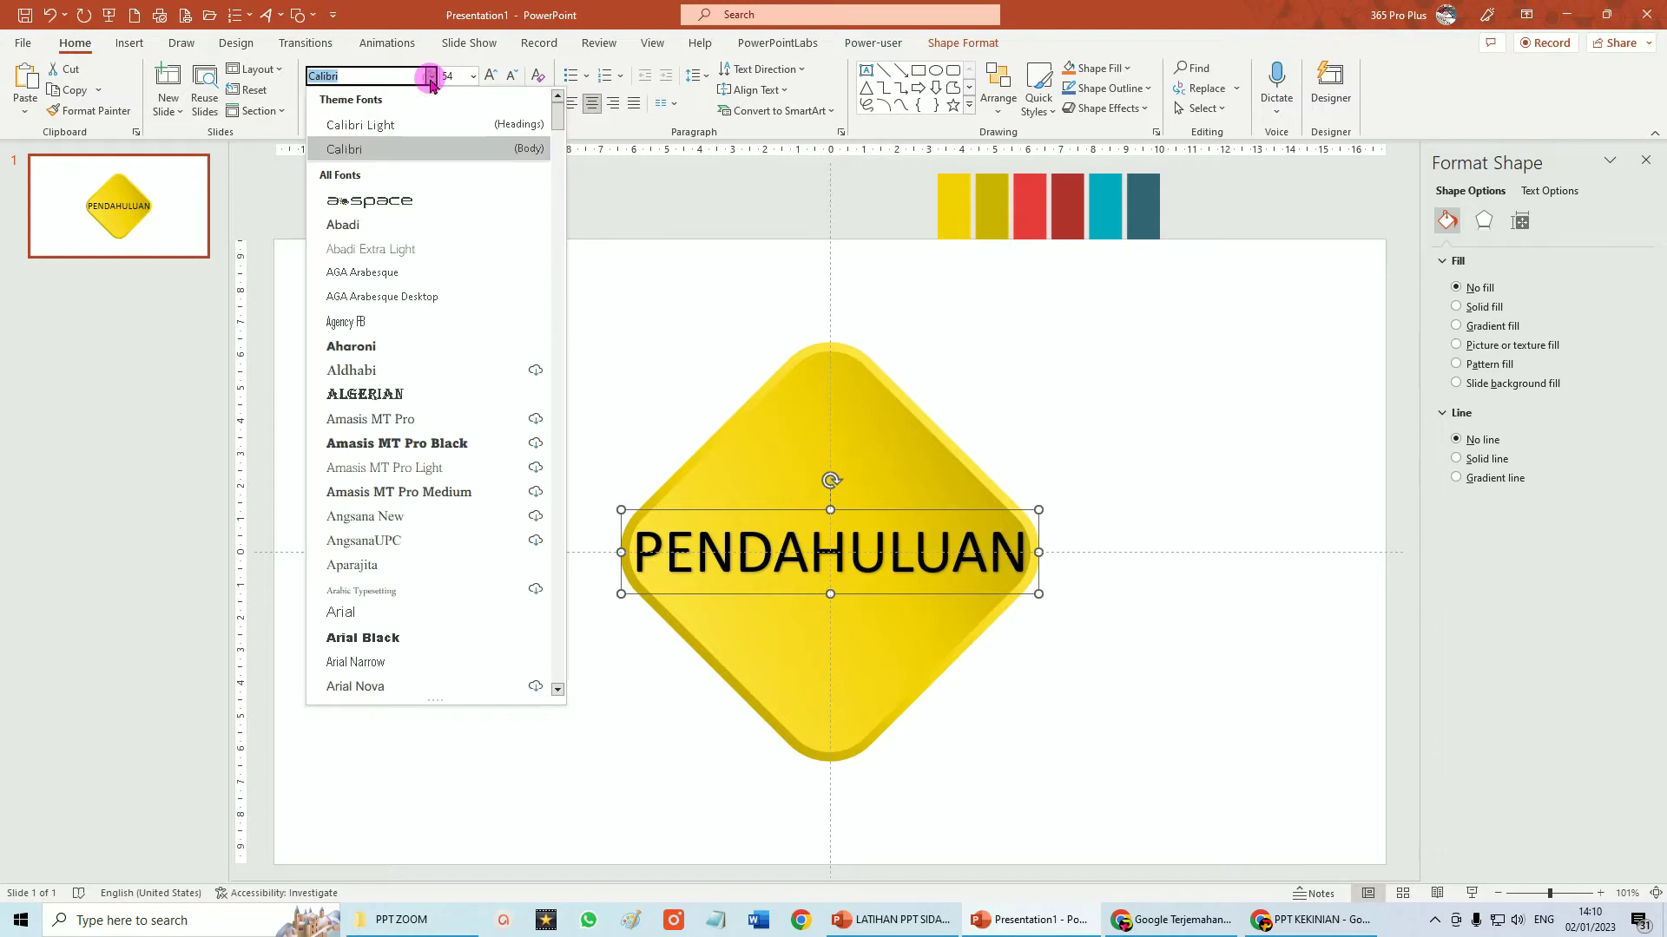
{"action": "scroll", "coordinate": [438, 217], "scroll_direction": "down", "scroll_amount": 10}
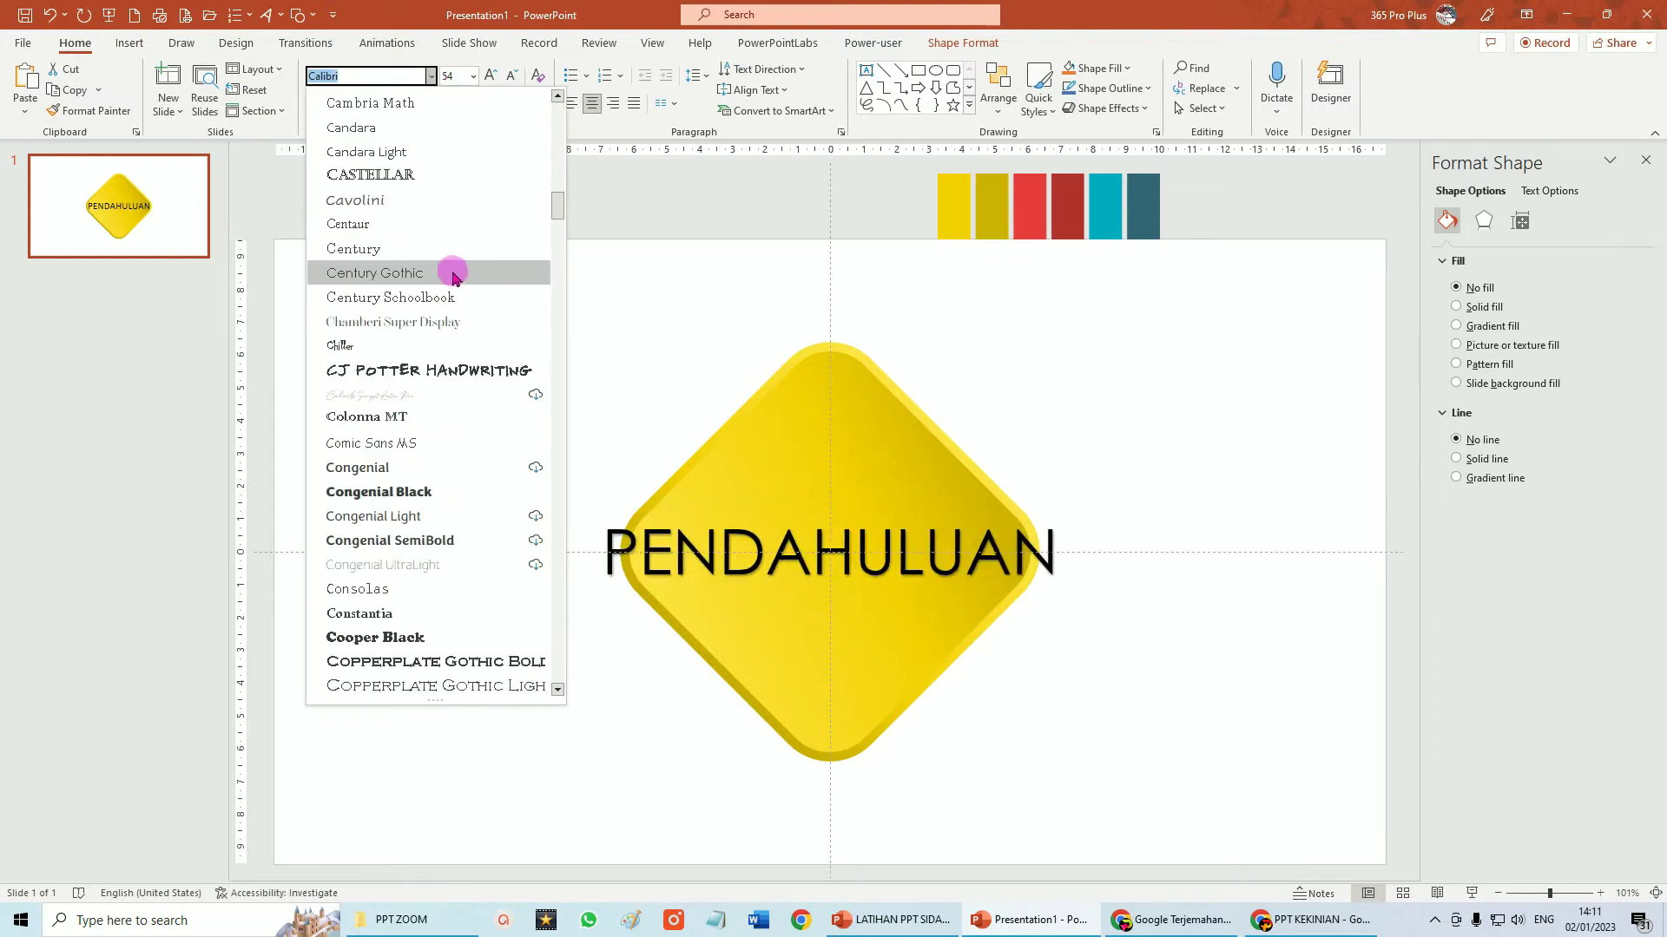
{"action": "left_click", "coordinate": [444, 274]}
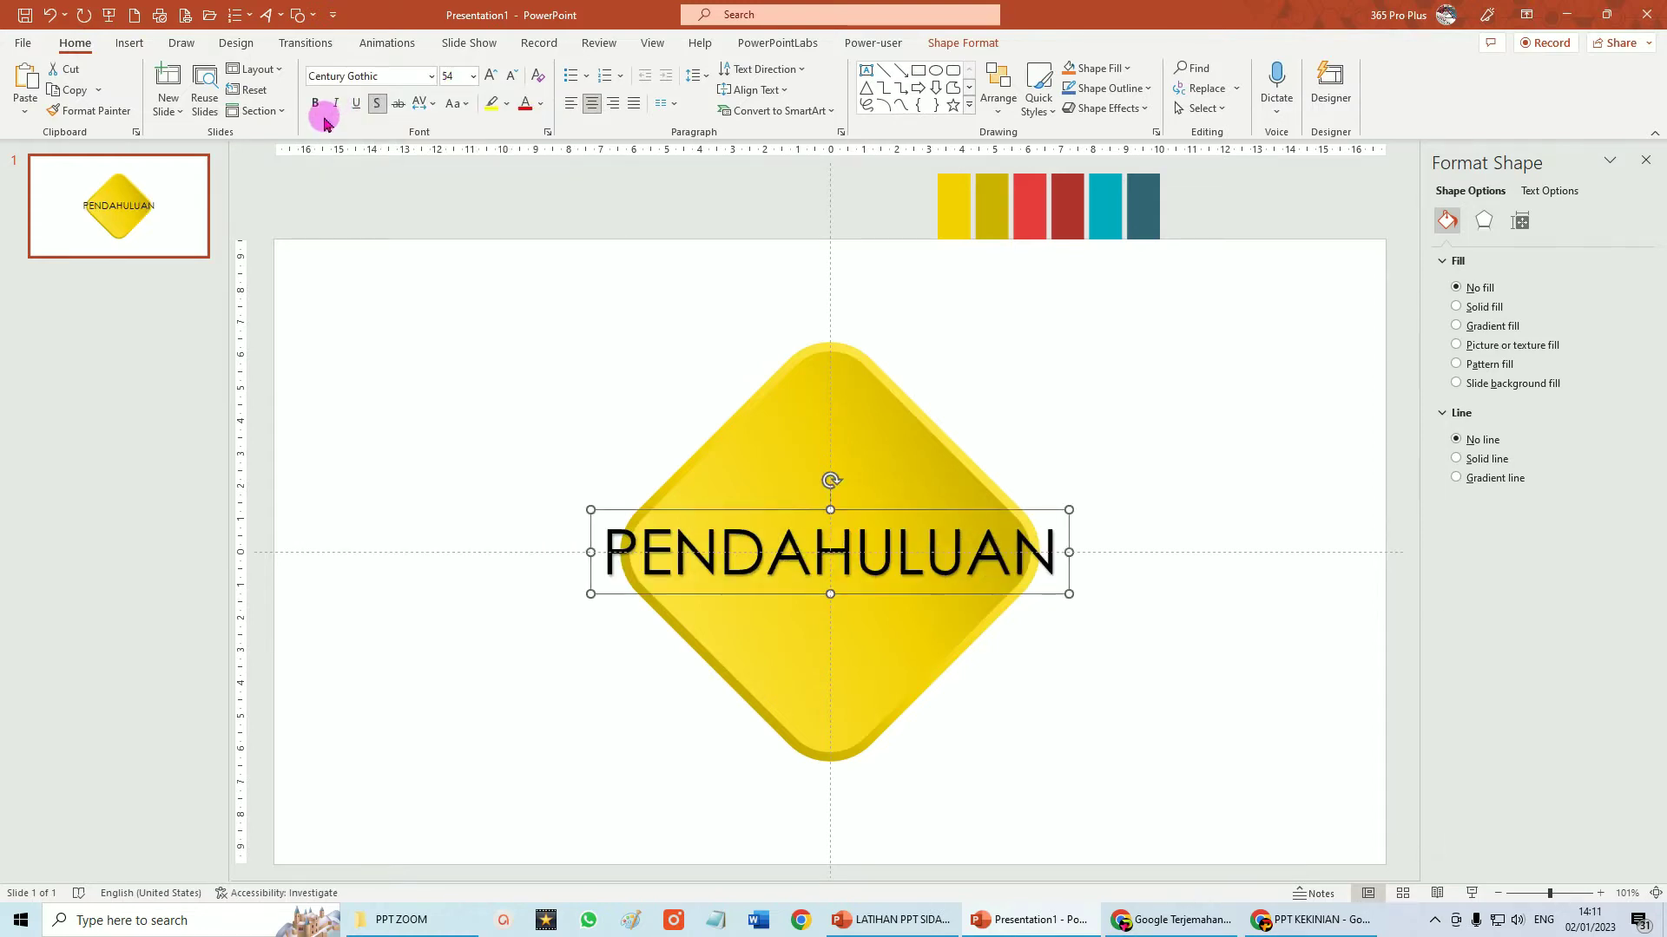
{"action": "left_click", "coordinate": [315, 105]}
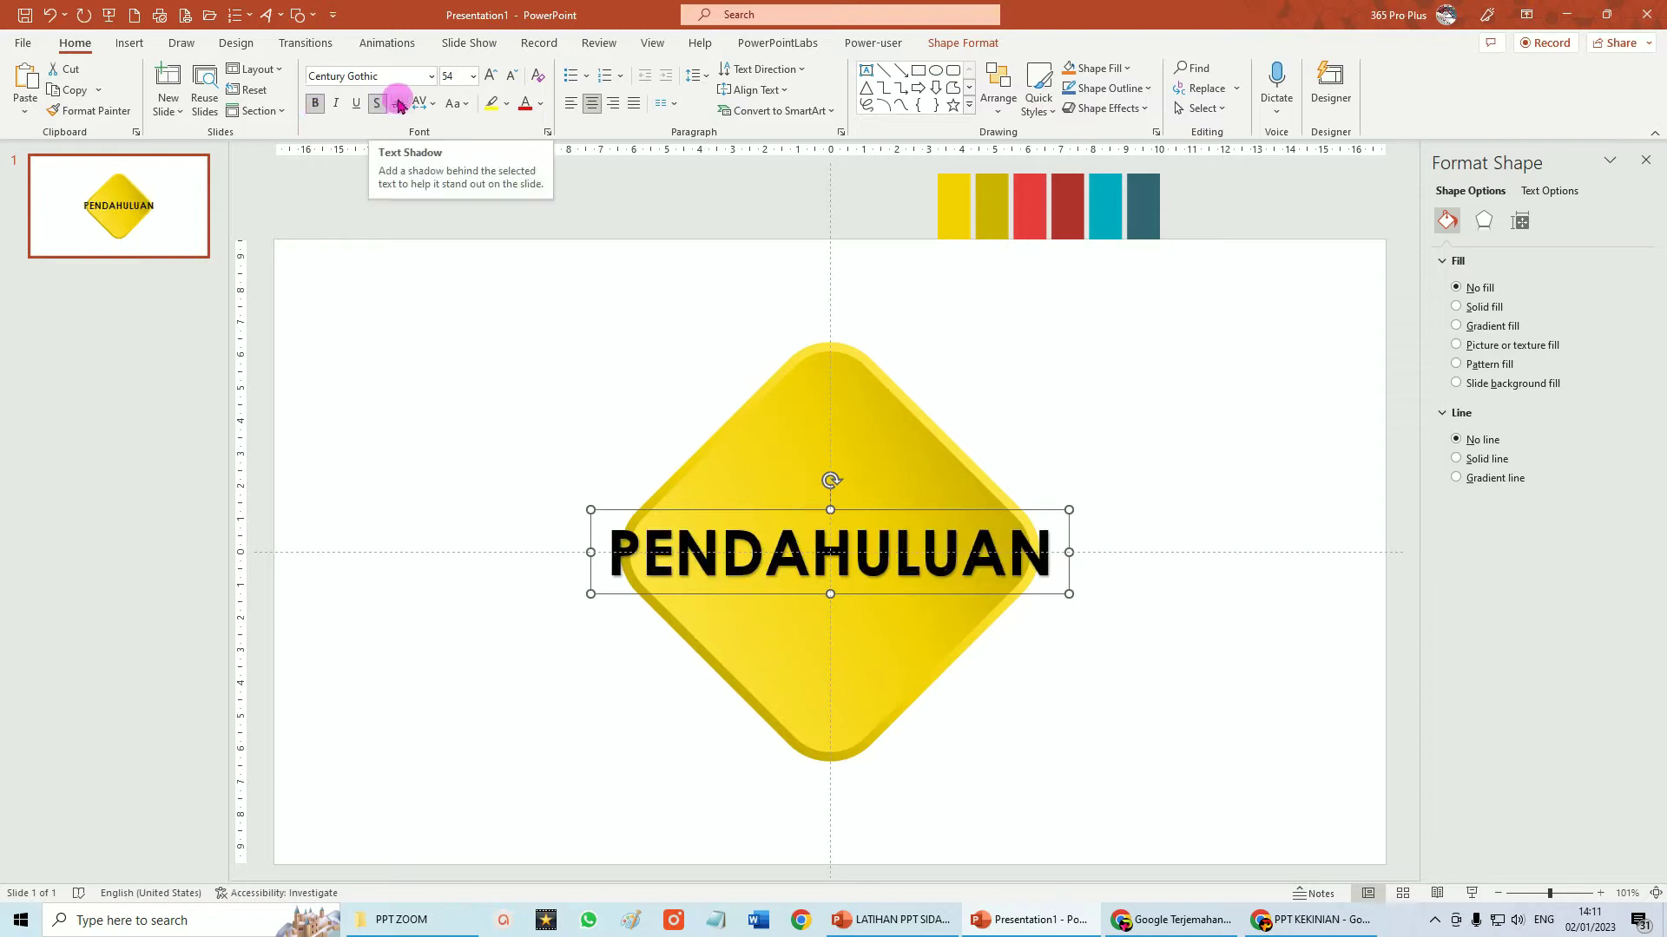
{"action": "left_click", "coordinate": [473, 78]}
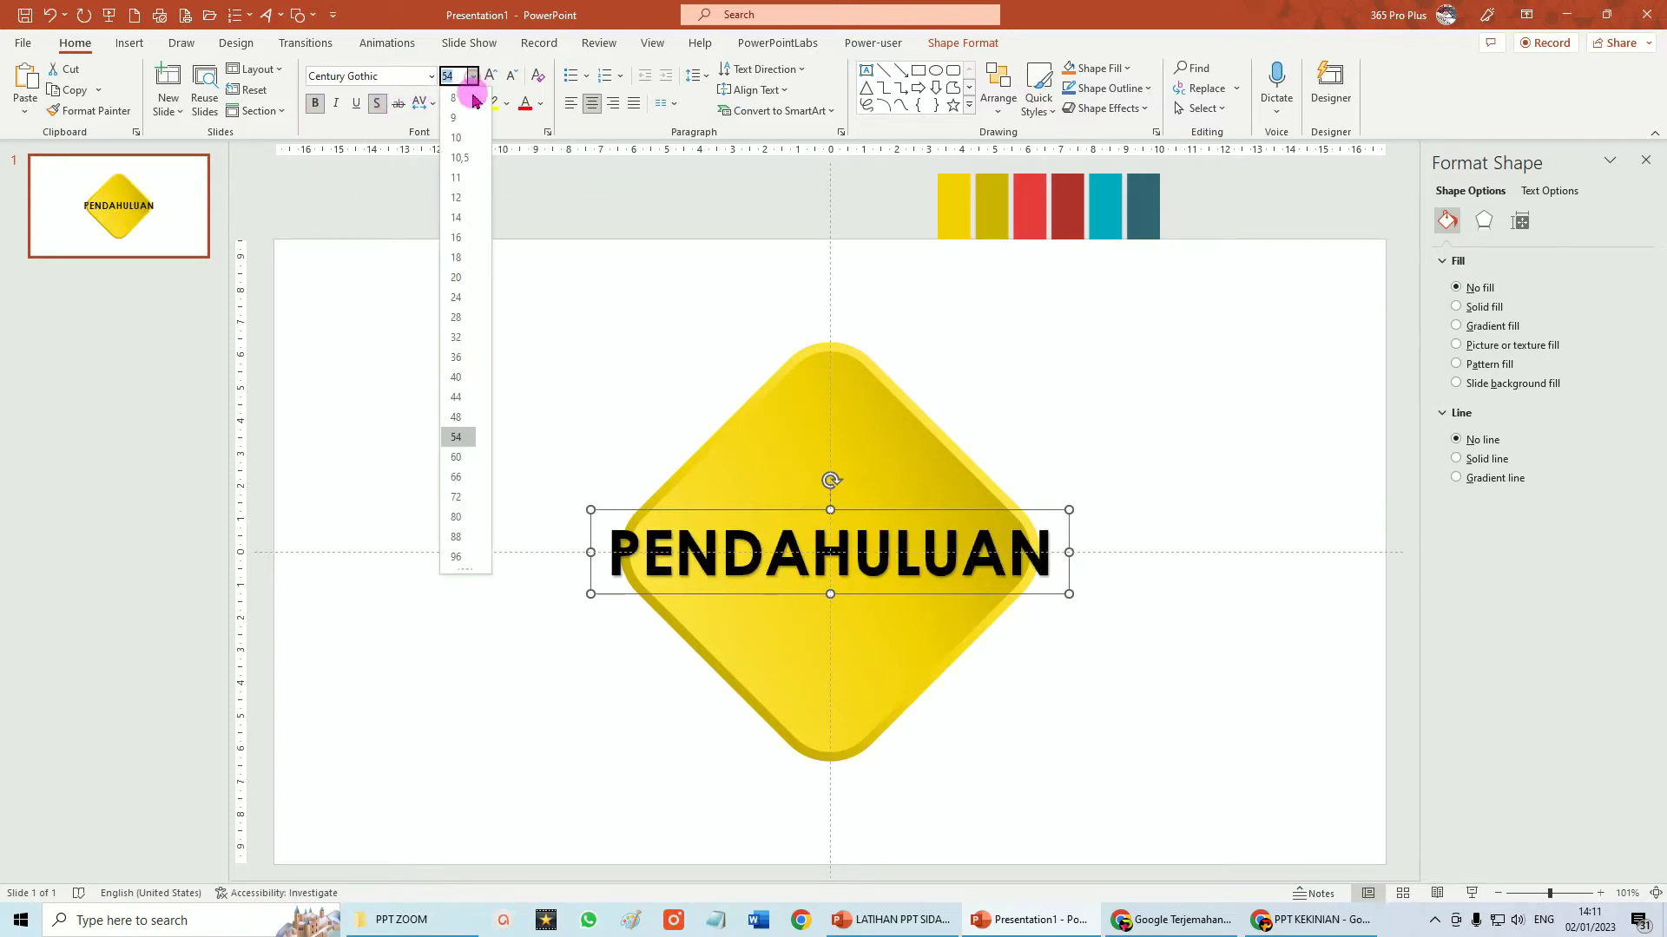
{"action": "left_click", "coordinate": [457, 378]}
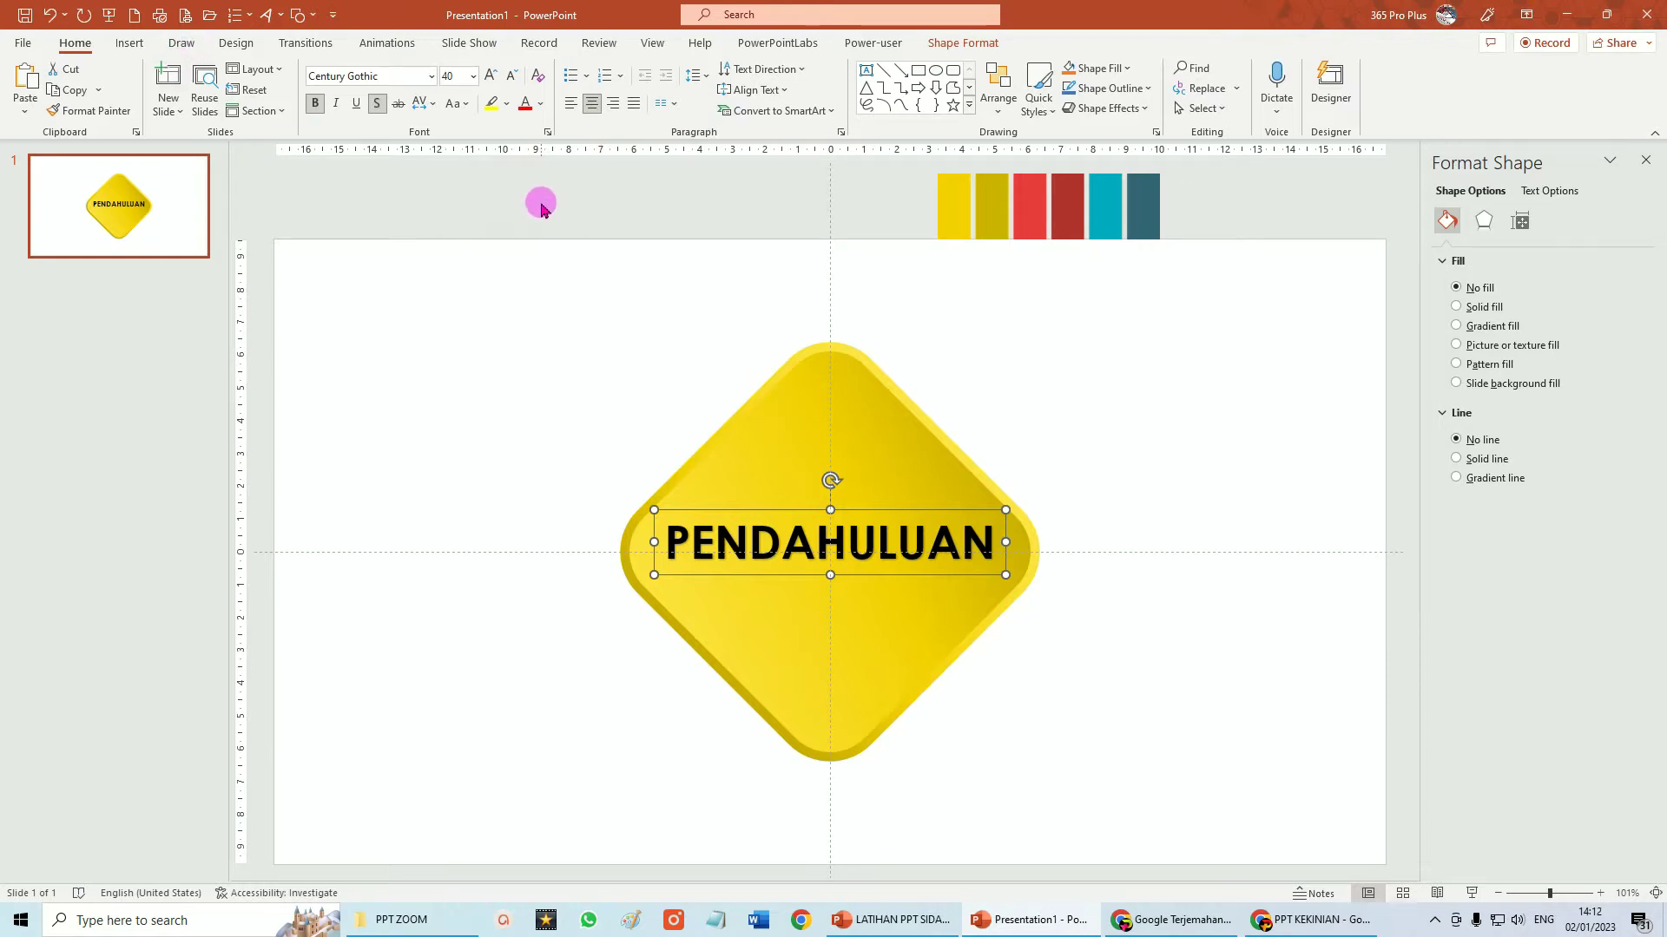
Insert the lightbulb icon from an Analytics search, place it above PENDAHULUAN, and enlarge it to 4.47 cm.
{"action": "left_click", "coordinate": [130, 44]}
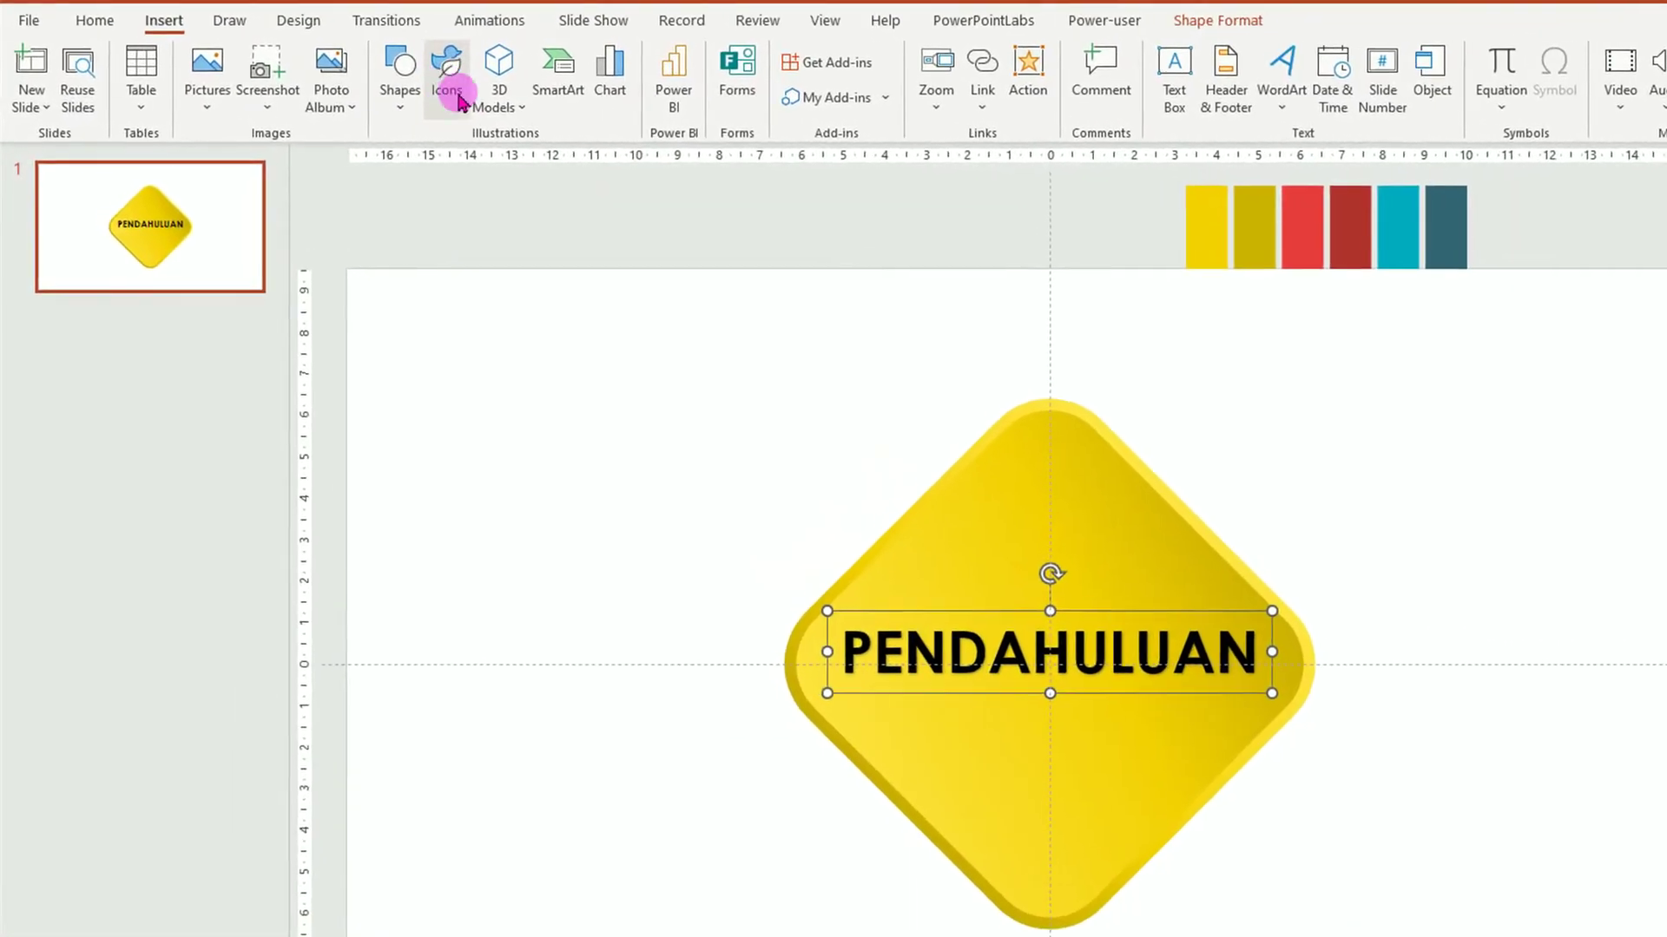
{"action": "left_click", "coordinate": [457, 98]}
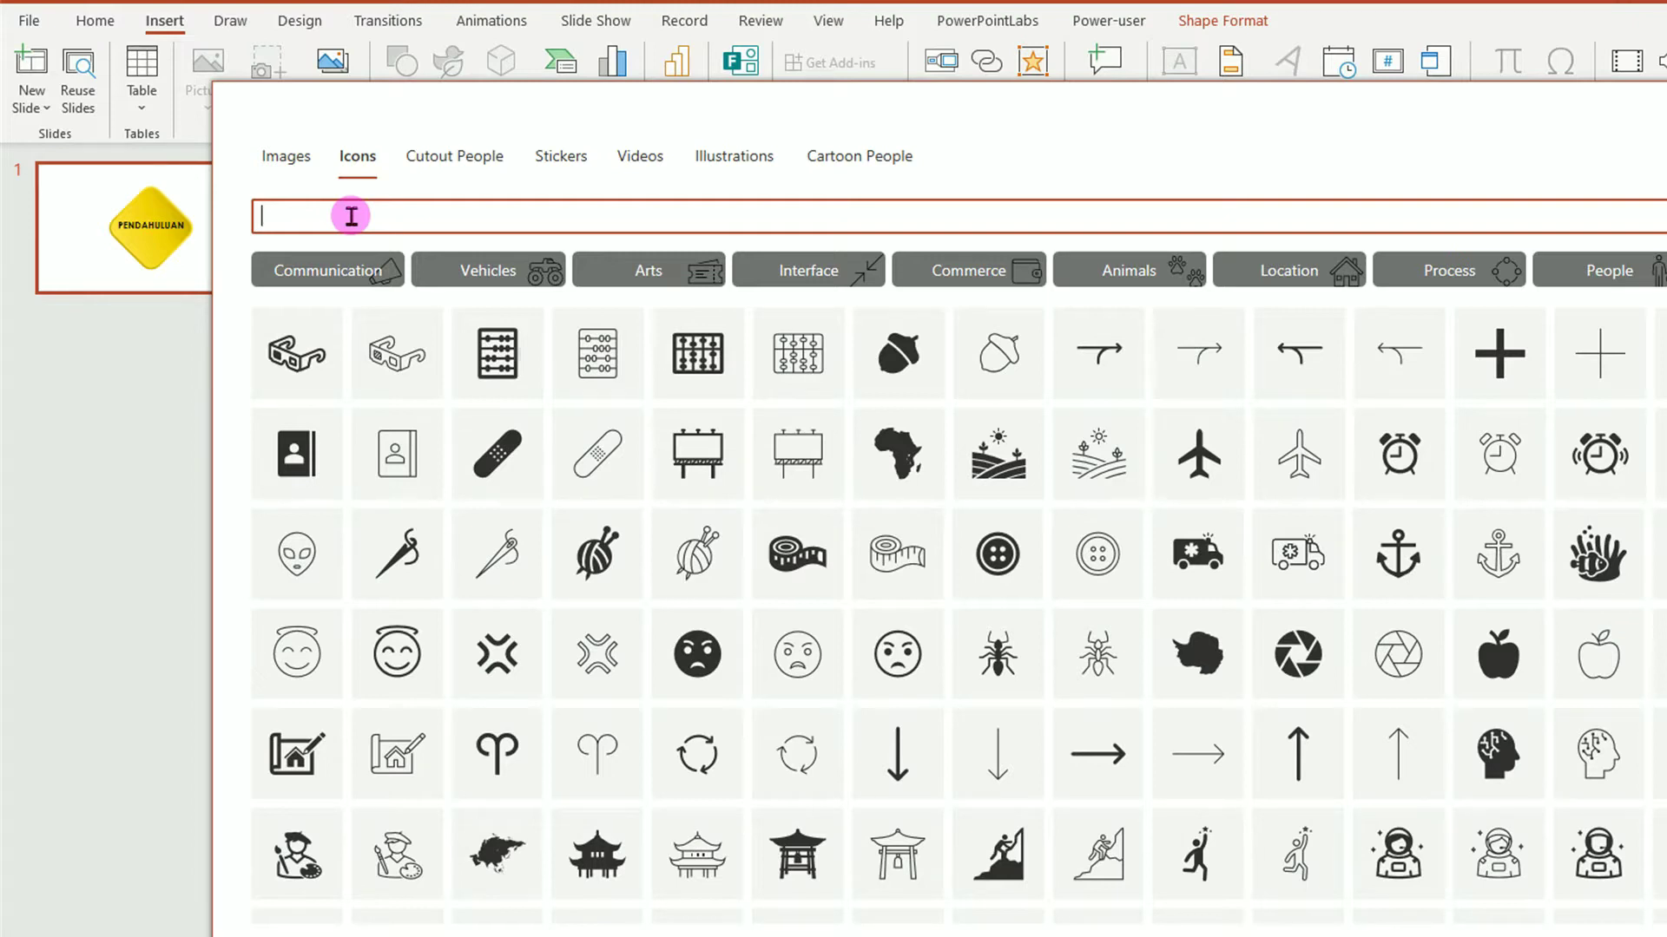
{"action": "type", "text": "Analytics"}
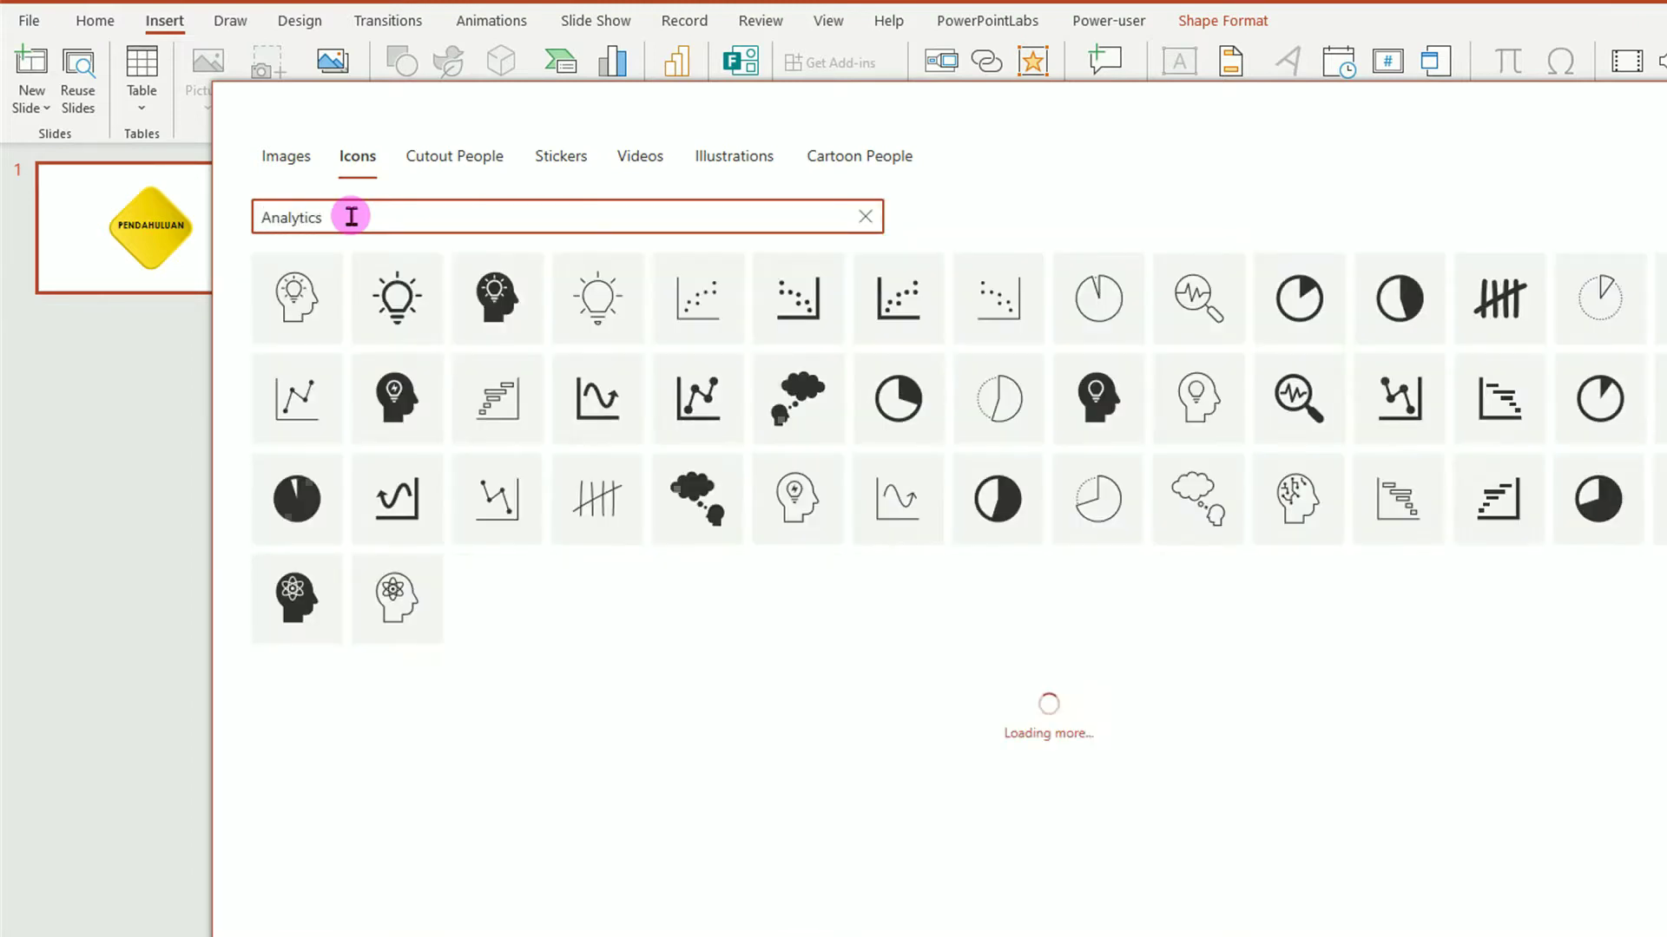
{"action": "mouse_move", "coordinate": [397, 297]}
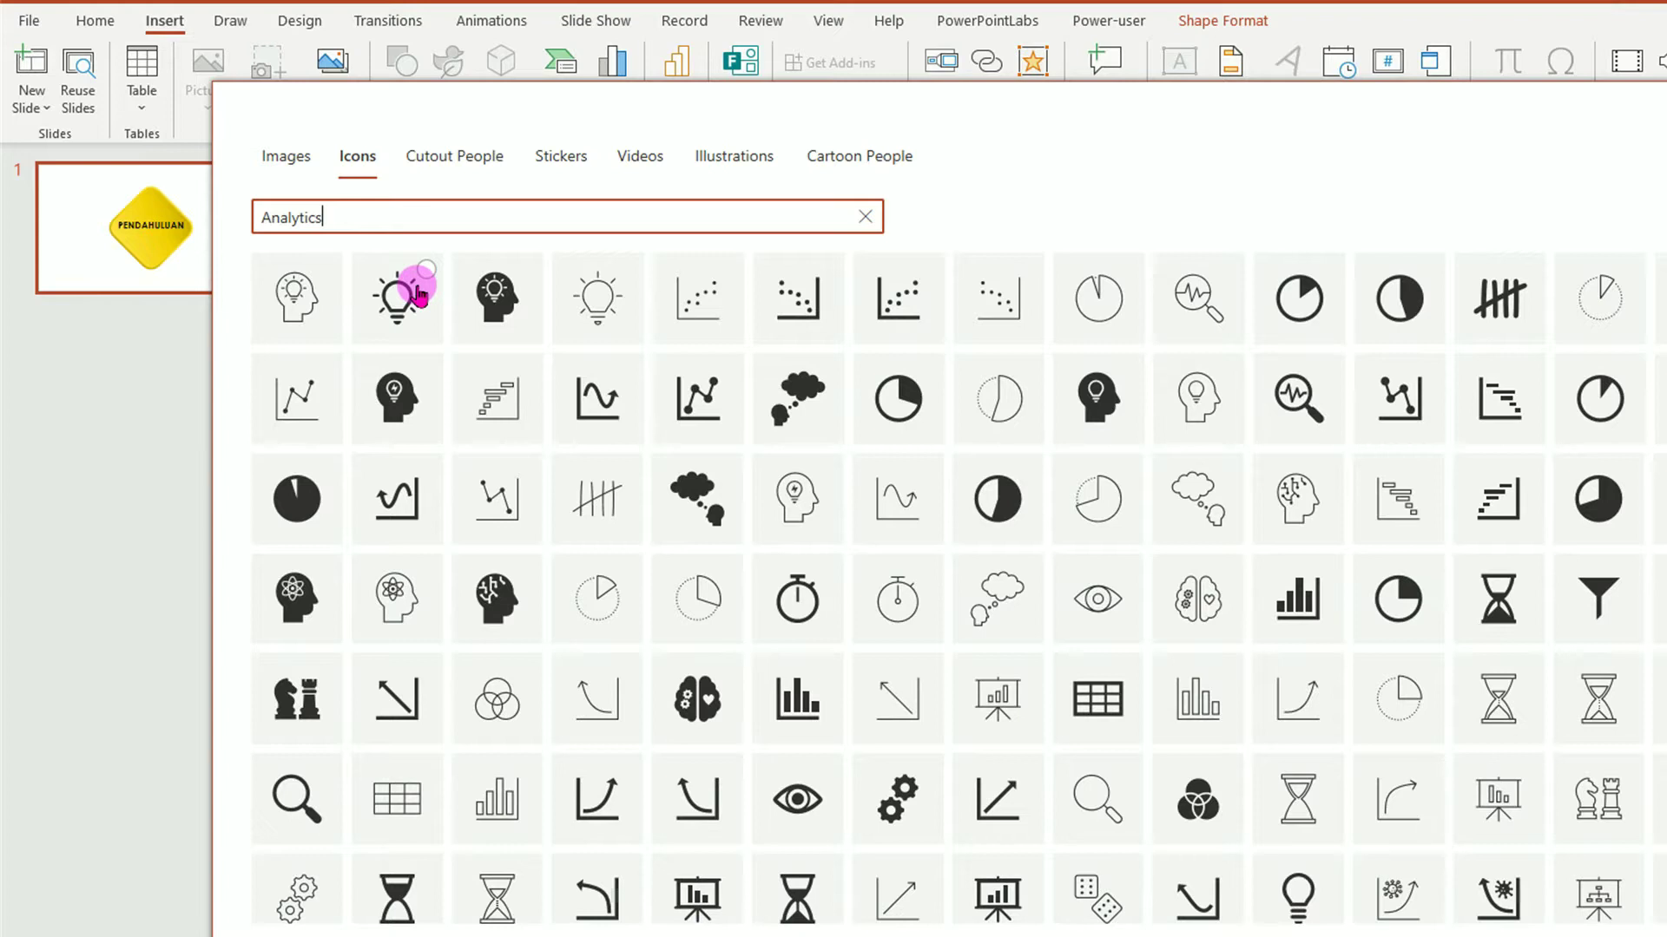
{"action": "left_click", "coordinate": [427, 274]}
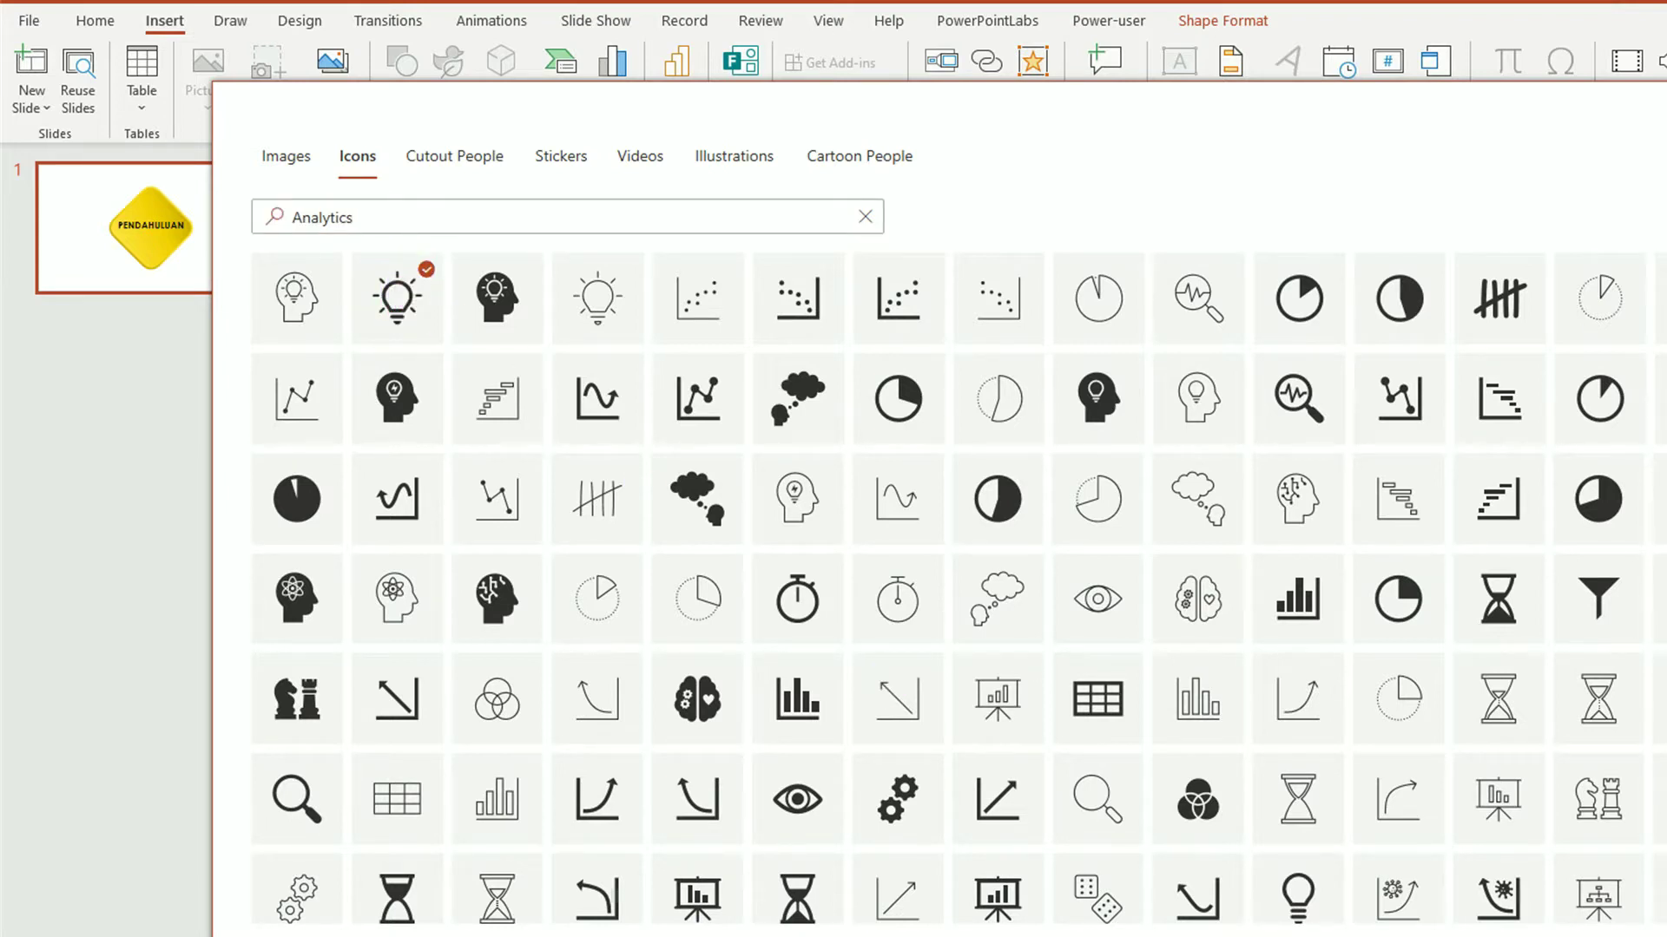
{"action": "key", "text": "Return"}
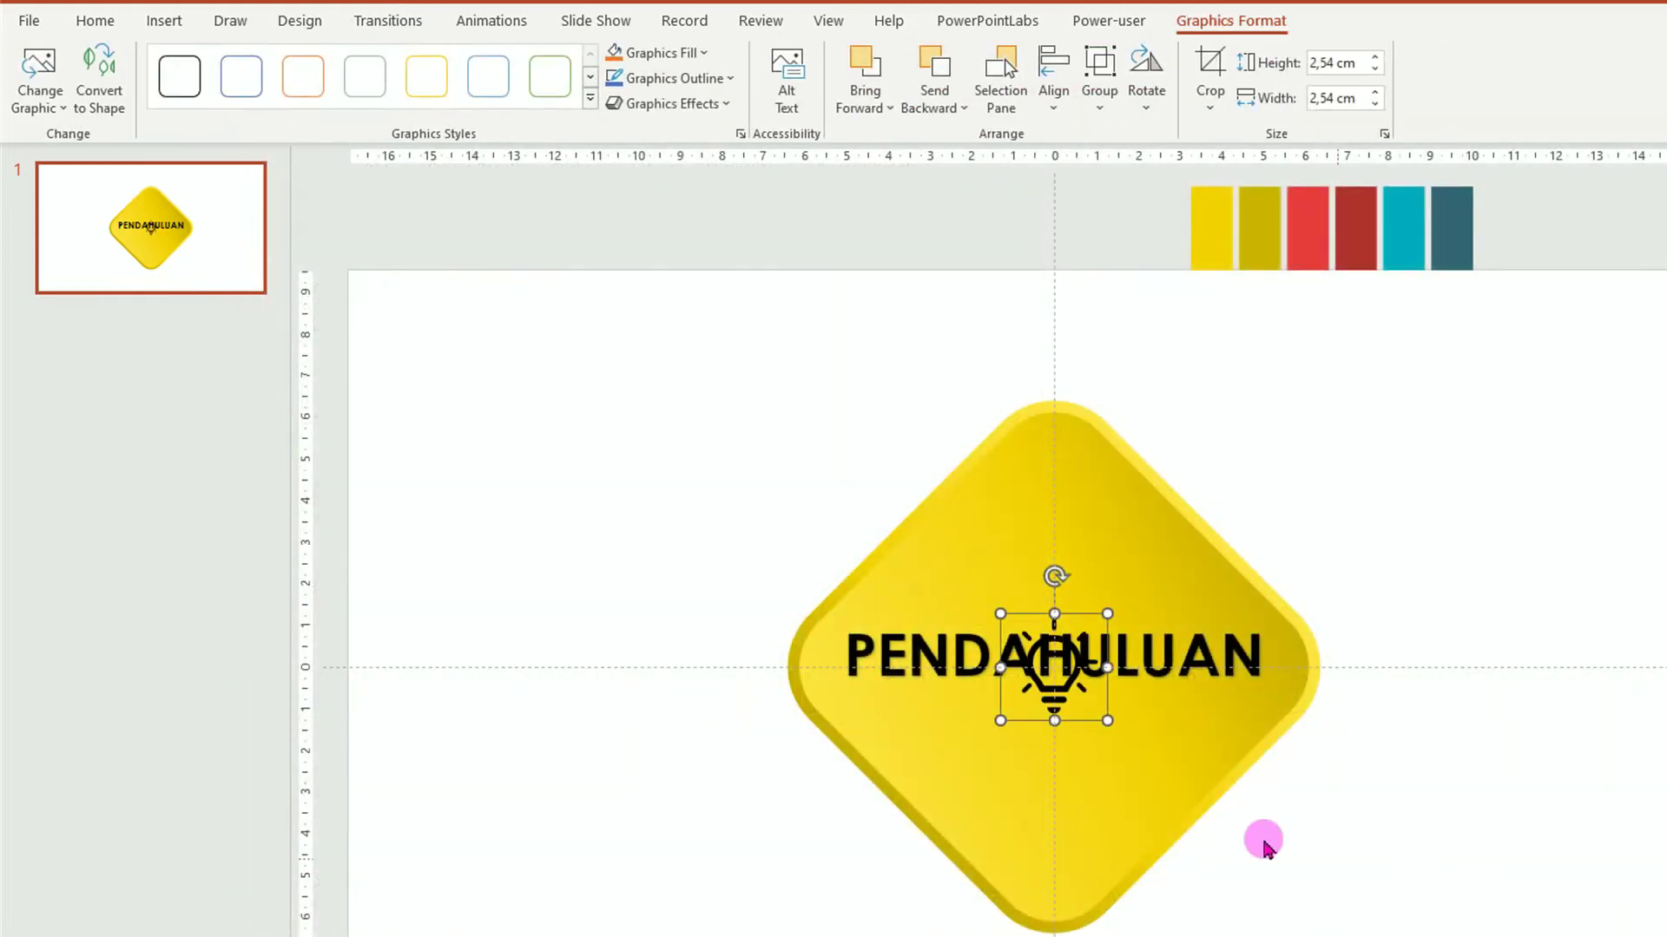
{"action": "left_click_drag", "start_coordinate": [1090, 721], "coordinate": [1094, 554]}
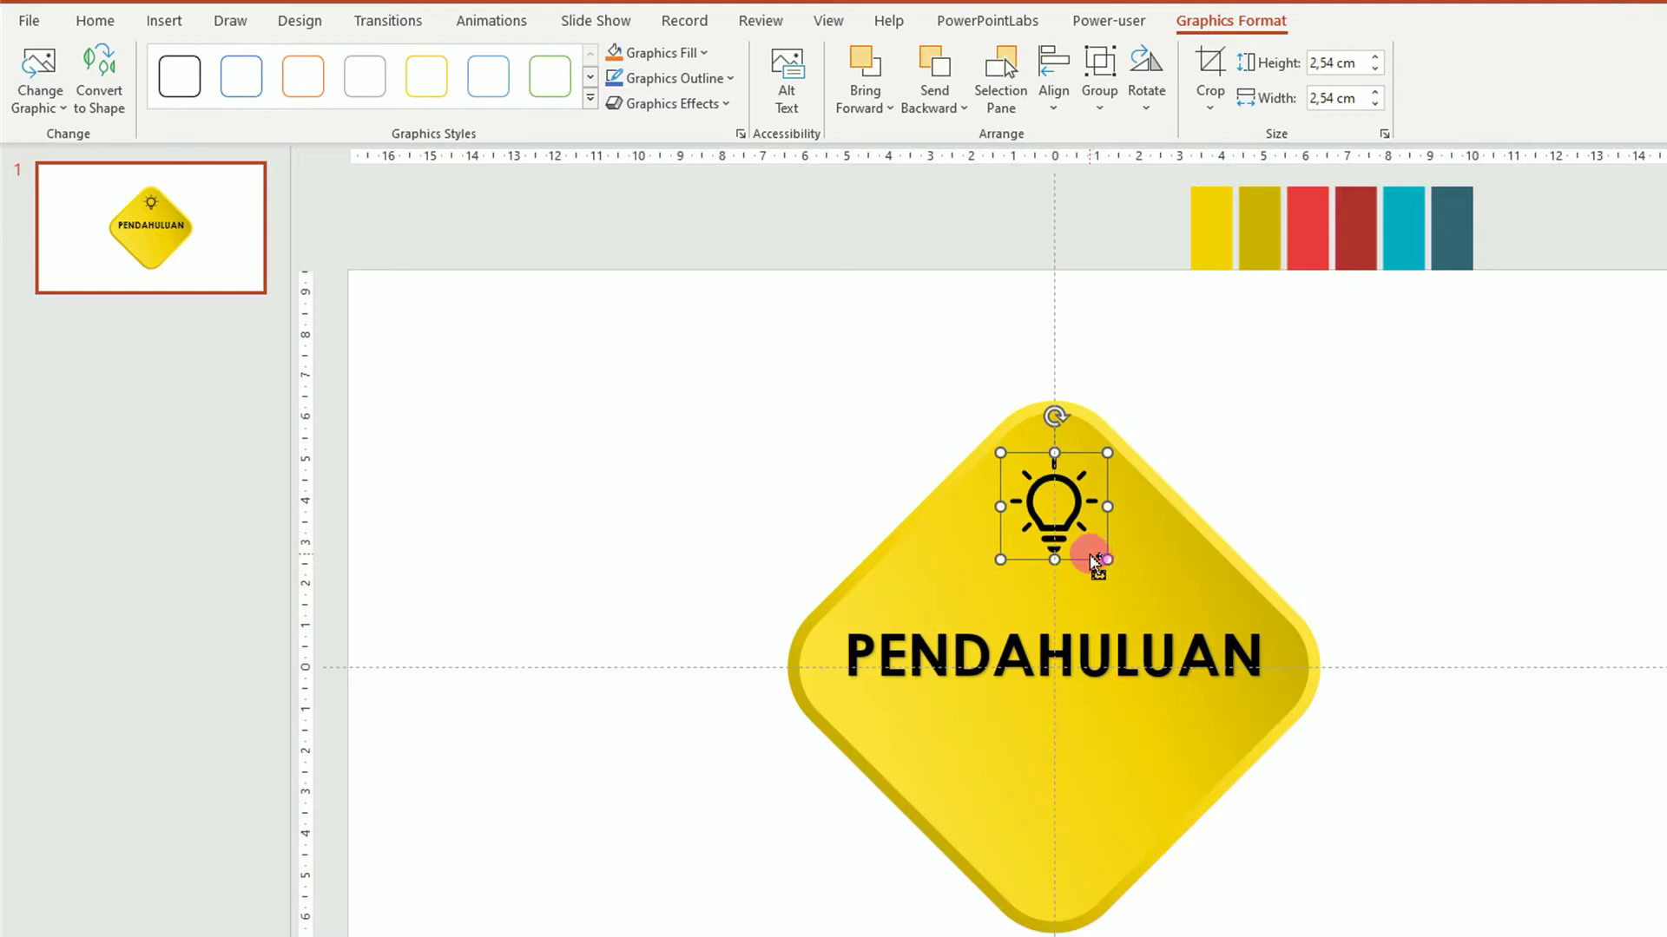
{"action": "mouse_move", "coordinate": [1105, 559]}
{"action": "left_mouse_down"}
{"action": "mouse_move", "coordinate": [1123, 599]}
{"action": "mouse_move", "coordinate": [1146, 599]}
{"action": "mouse_move", "coordinate": [1112, 615]}
{"action": "left_mouse_up"}
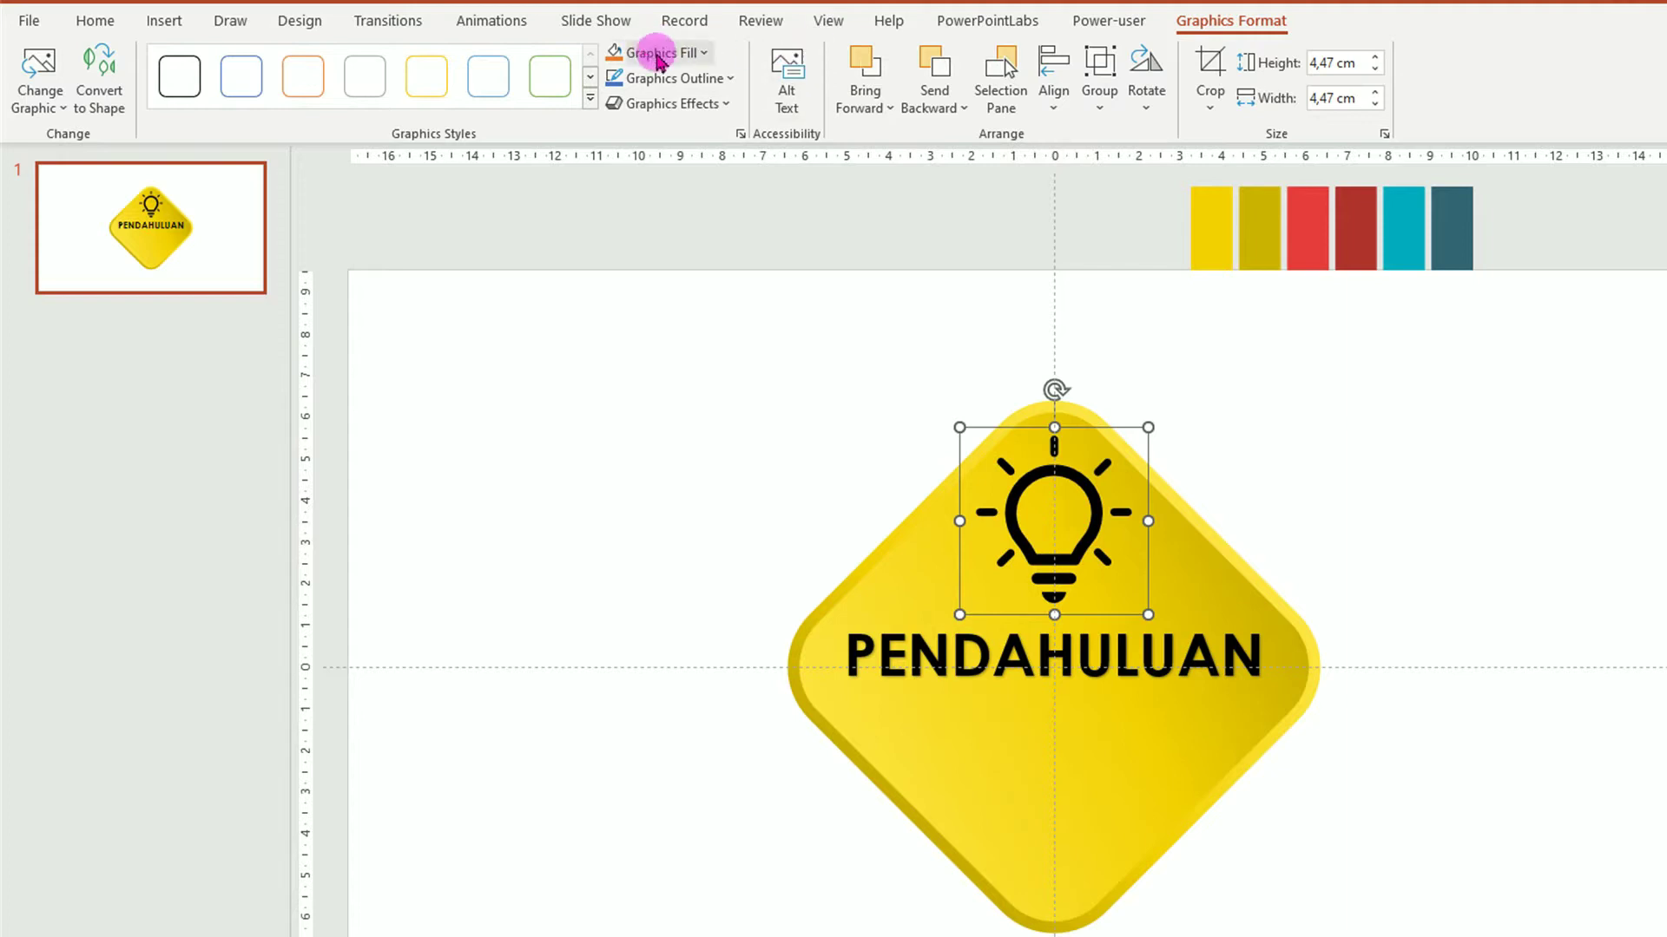
Make the lightbulb icon white and give it an outer shadow preset.
{"action": "left_click", "coordinate": [705, 55]}
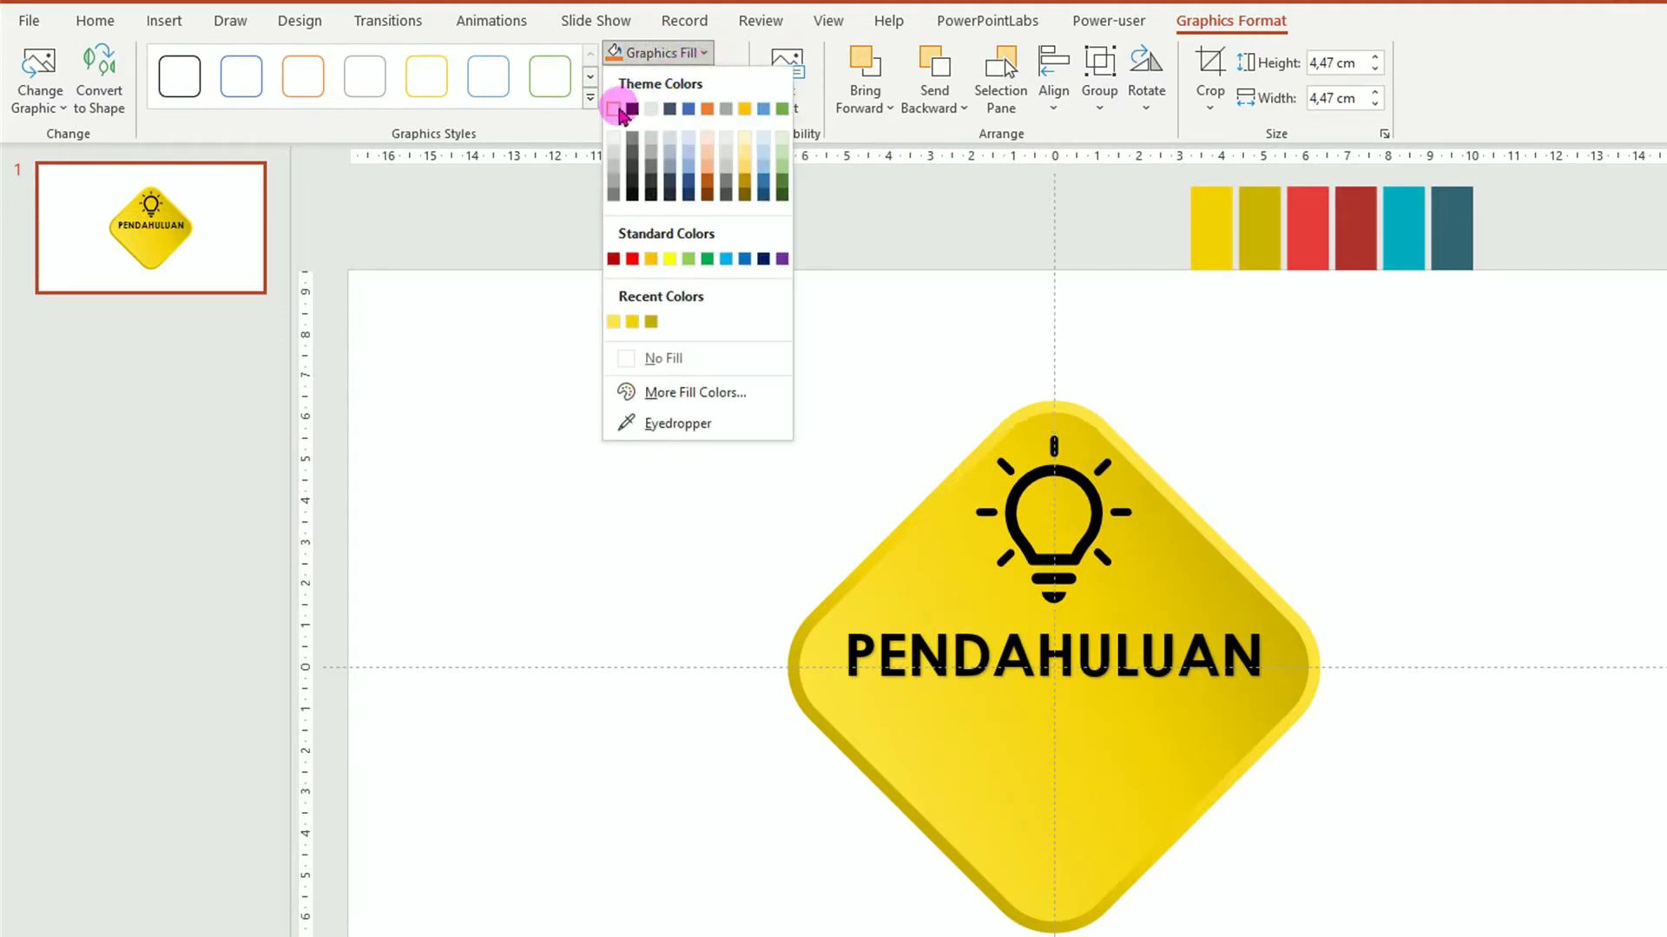
{"action": "left_click", "coordinate": [614, 109]}
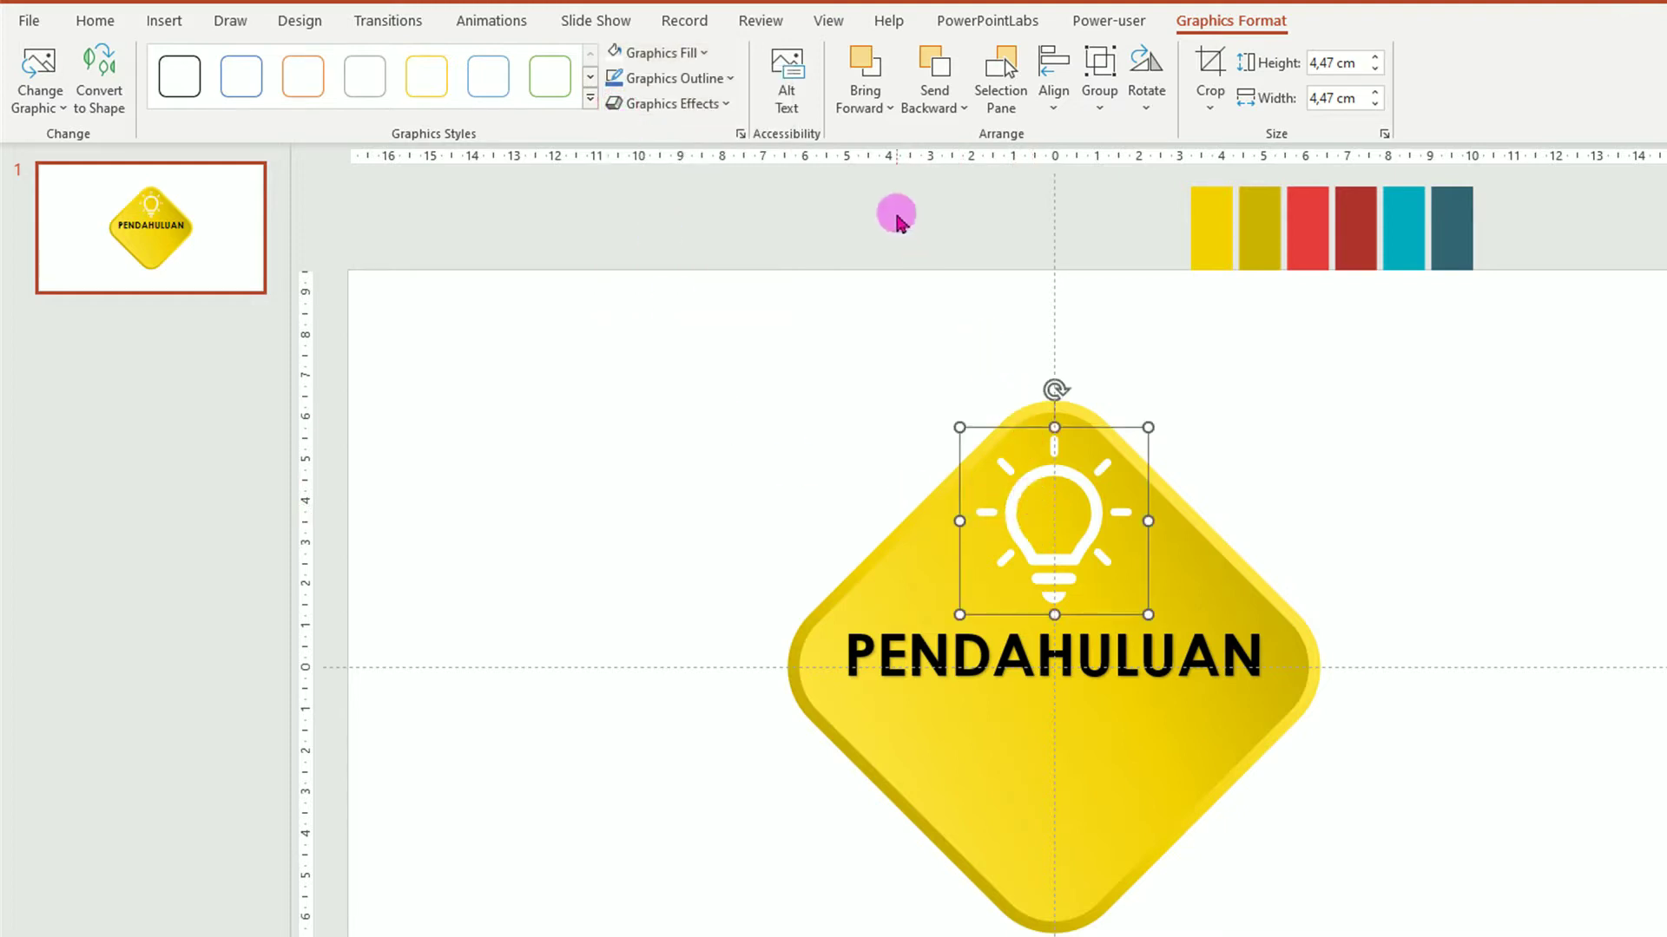
{"action": "left_click", "coordinate": [725, 104]}
{"action": "mouse_move", "coordinate": [686, 201]}
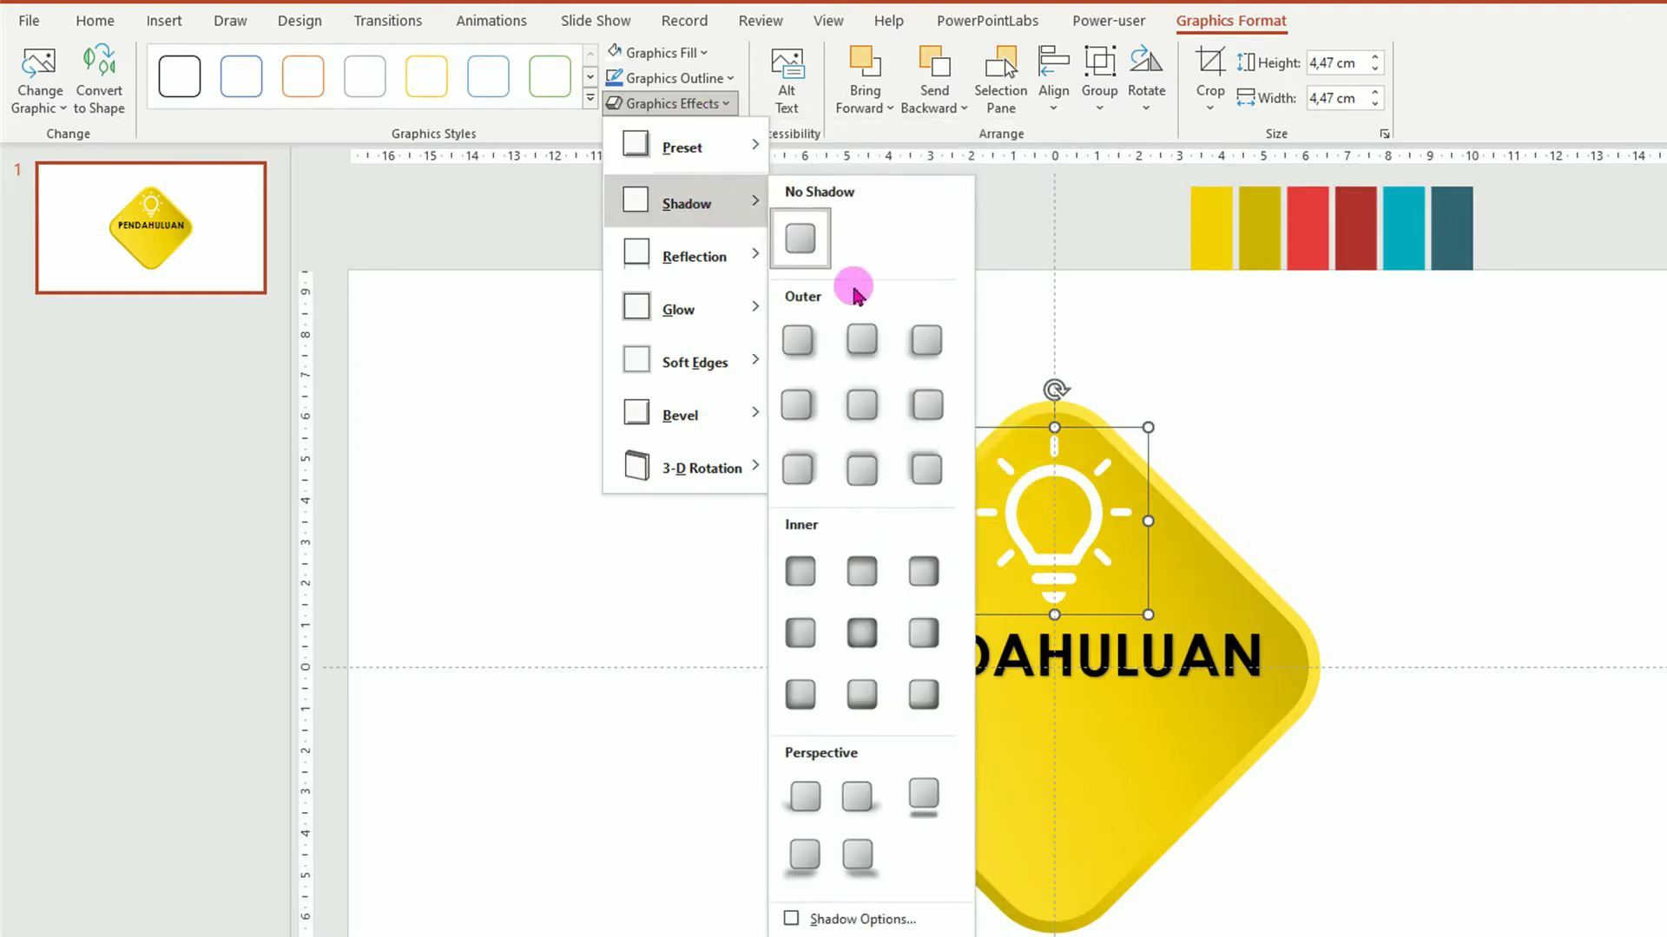
{"action": "left_click", "coordinate": [862, 408]}
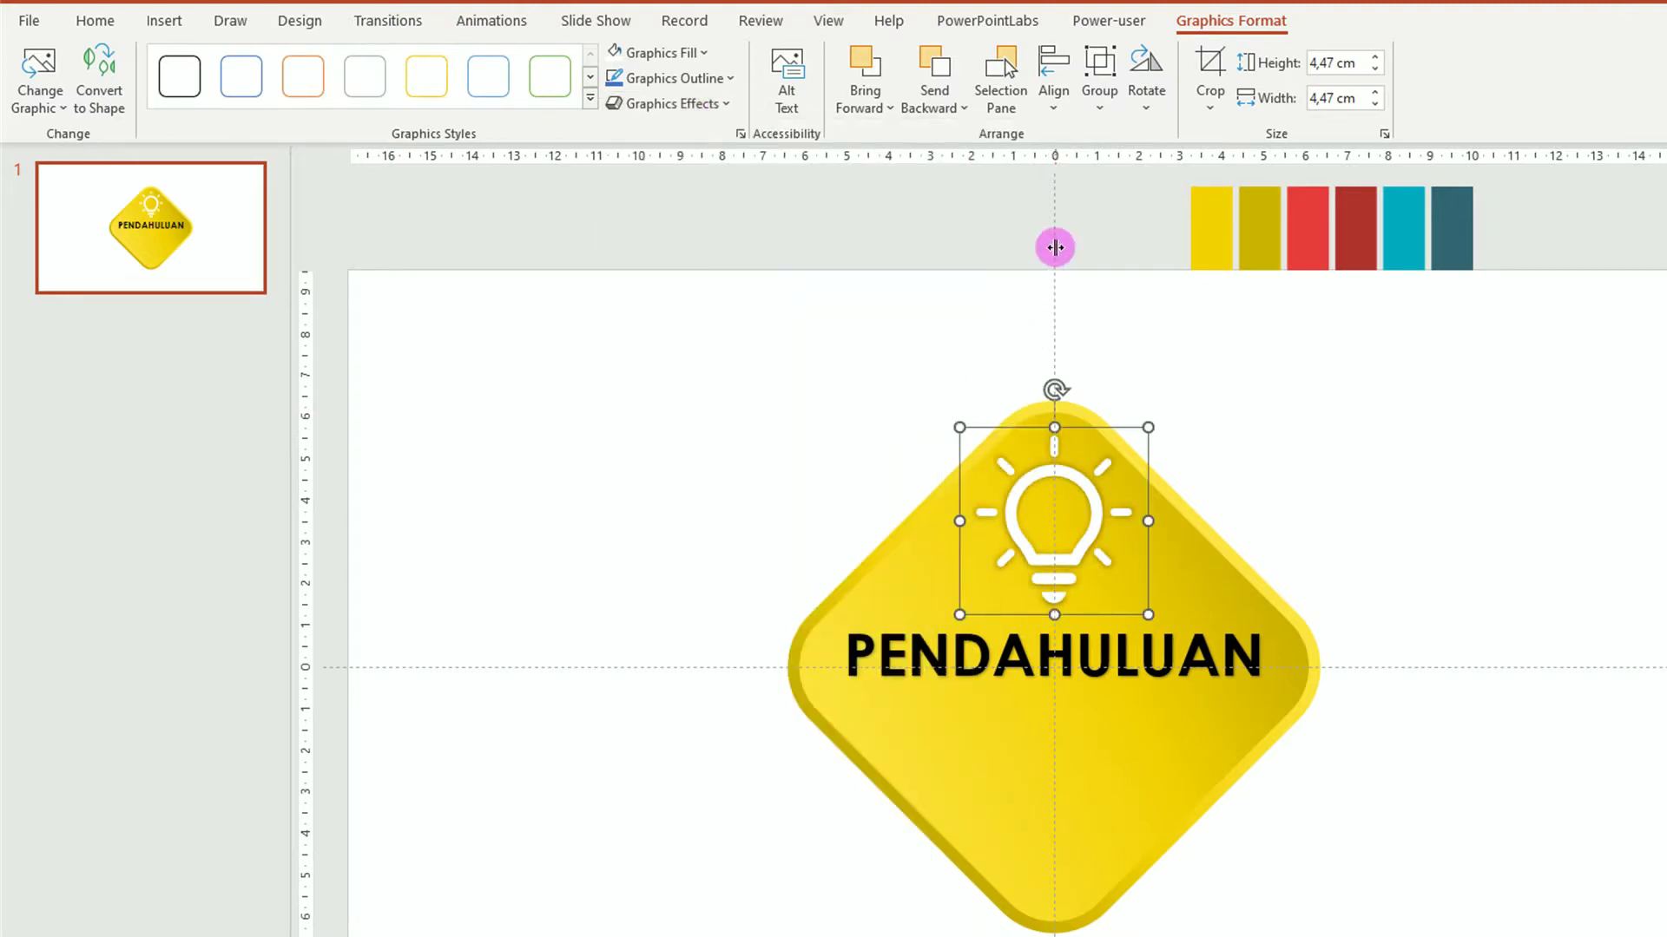
{"action": "left_click", "coordinate": [1165, 519]}
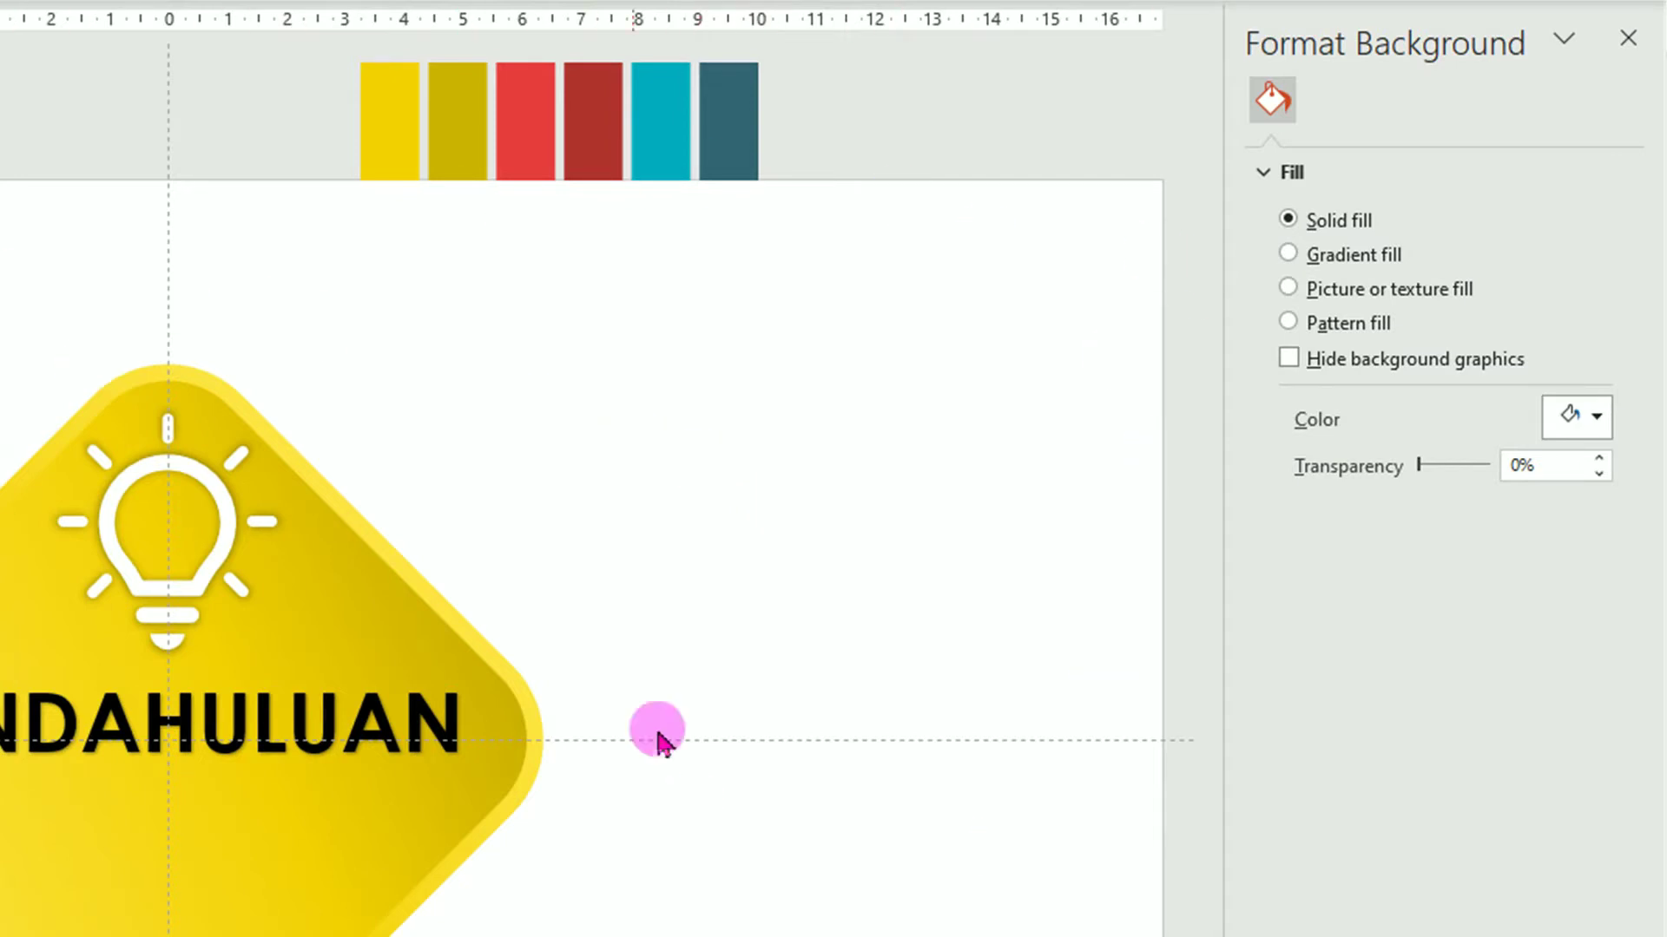
Fill the slide background with the 1971376 texture picture from the IMAGE WALLPAPER folder.
{"action": "left_click", "coordinate": [1288, 289]}
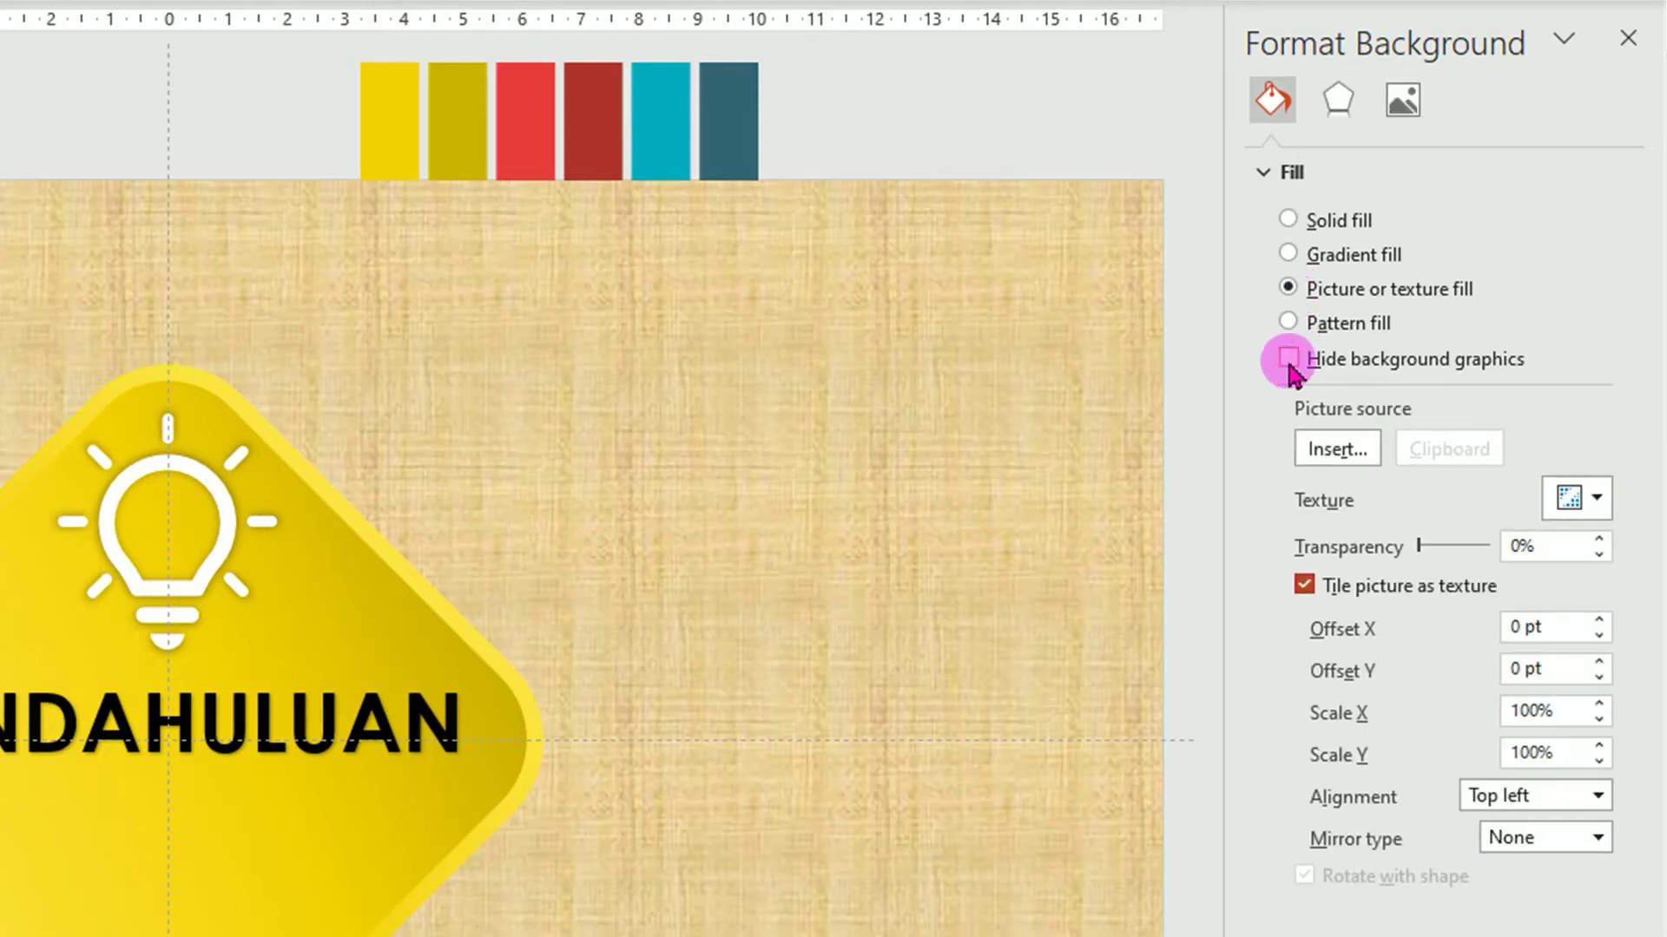
{"action": "left_click", "coordinate": [1337, 449]}
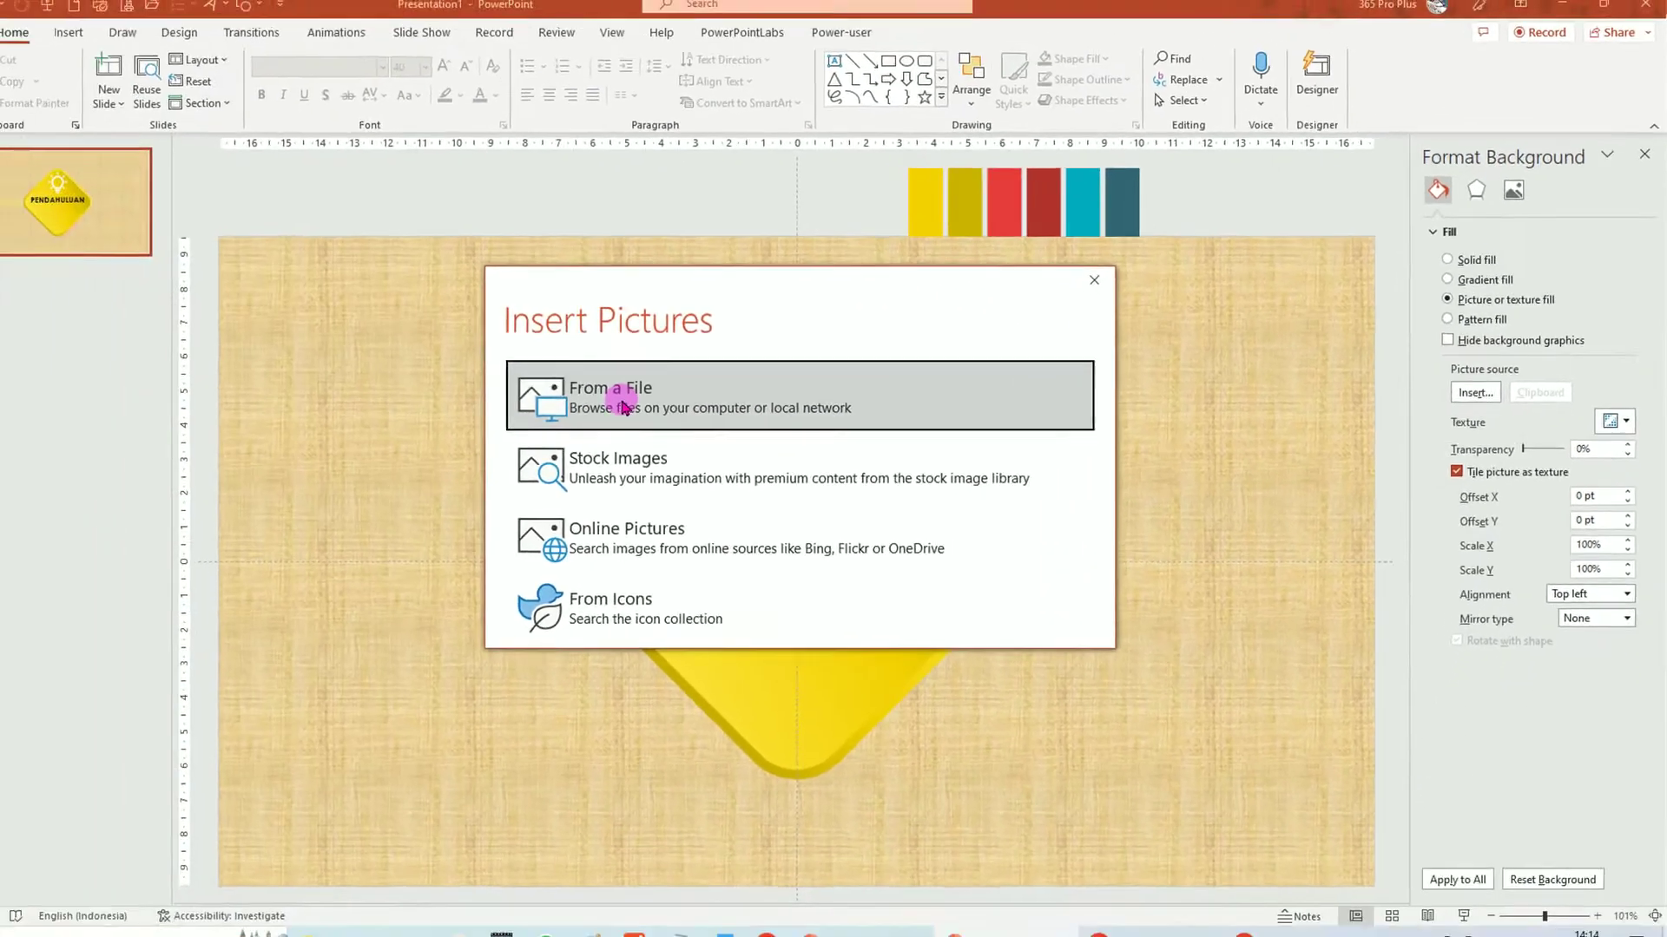
{"action": "left_click", "coordinate": [664, 397]}
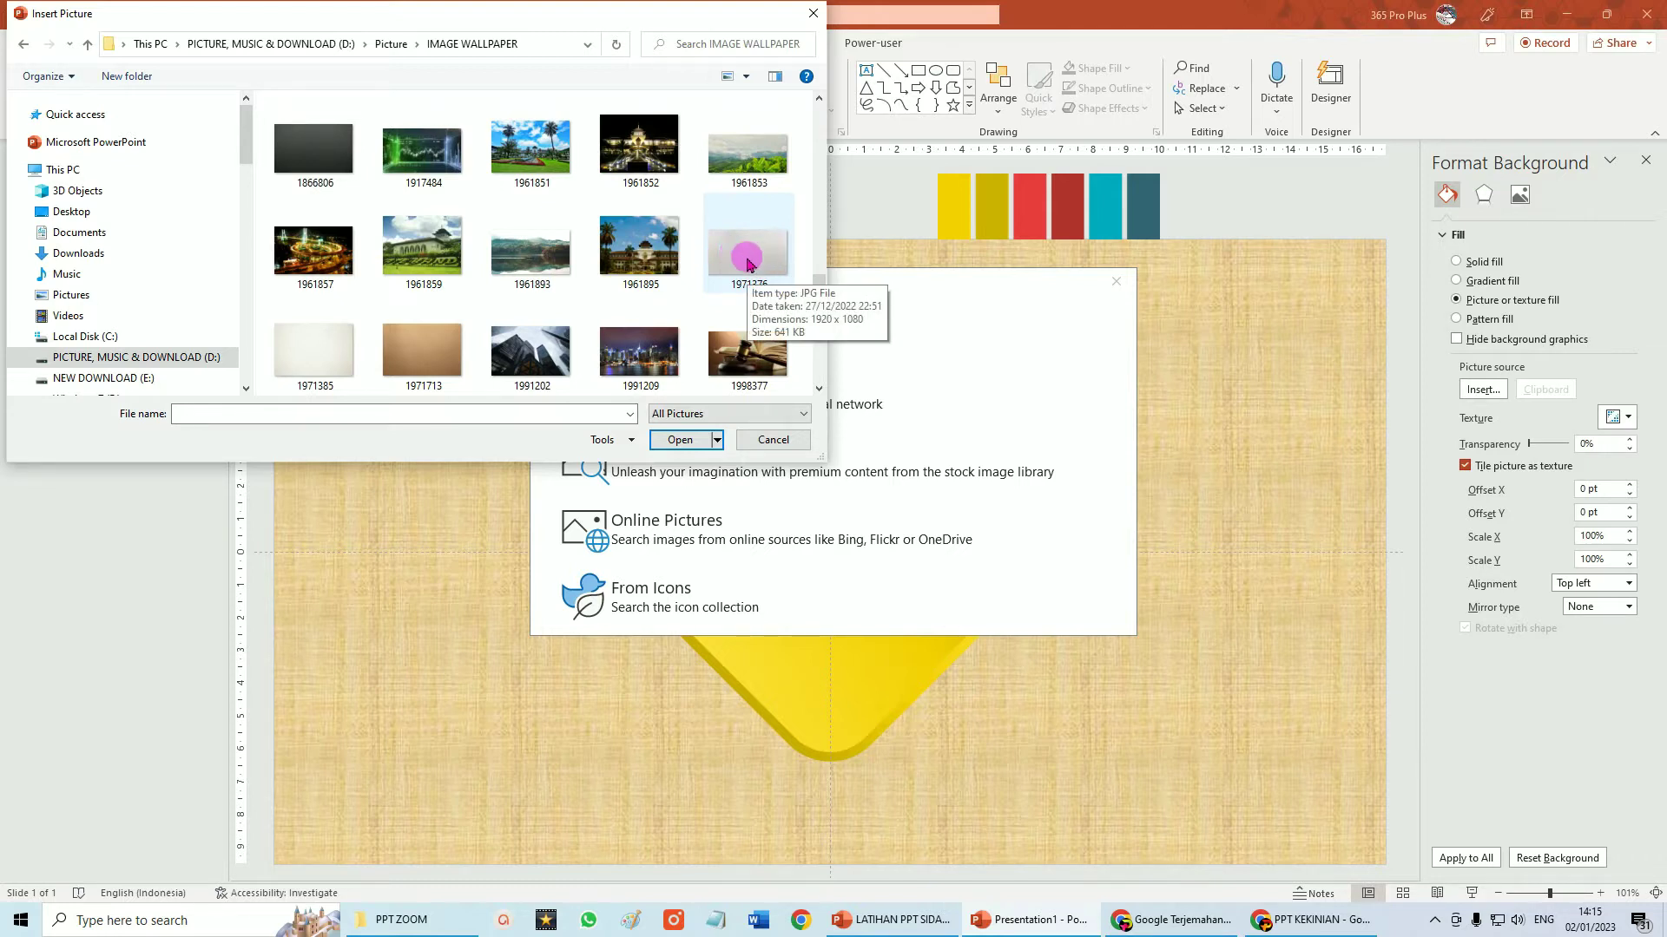
{"action": "left_click", "coordinate": [747, 264]}
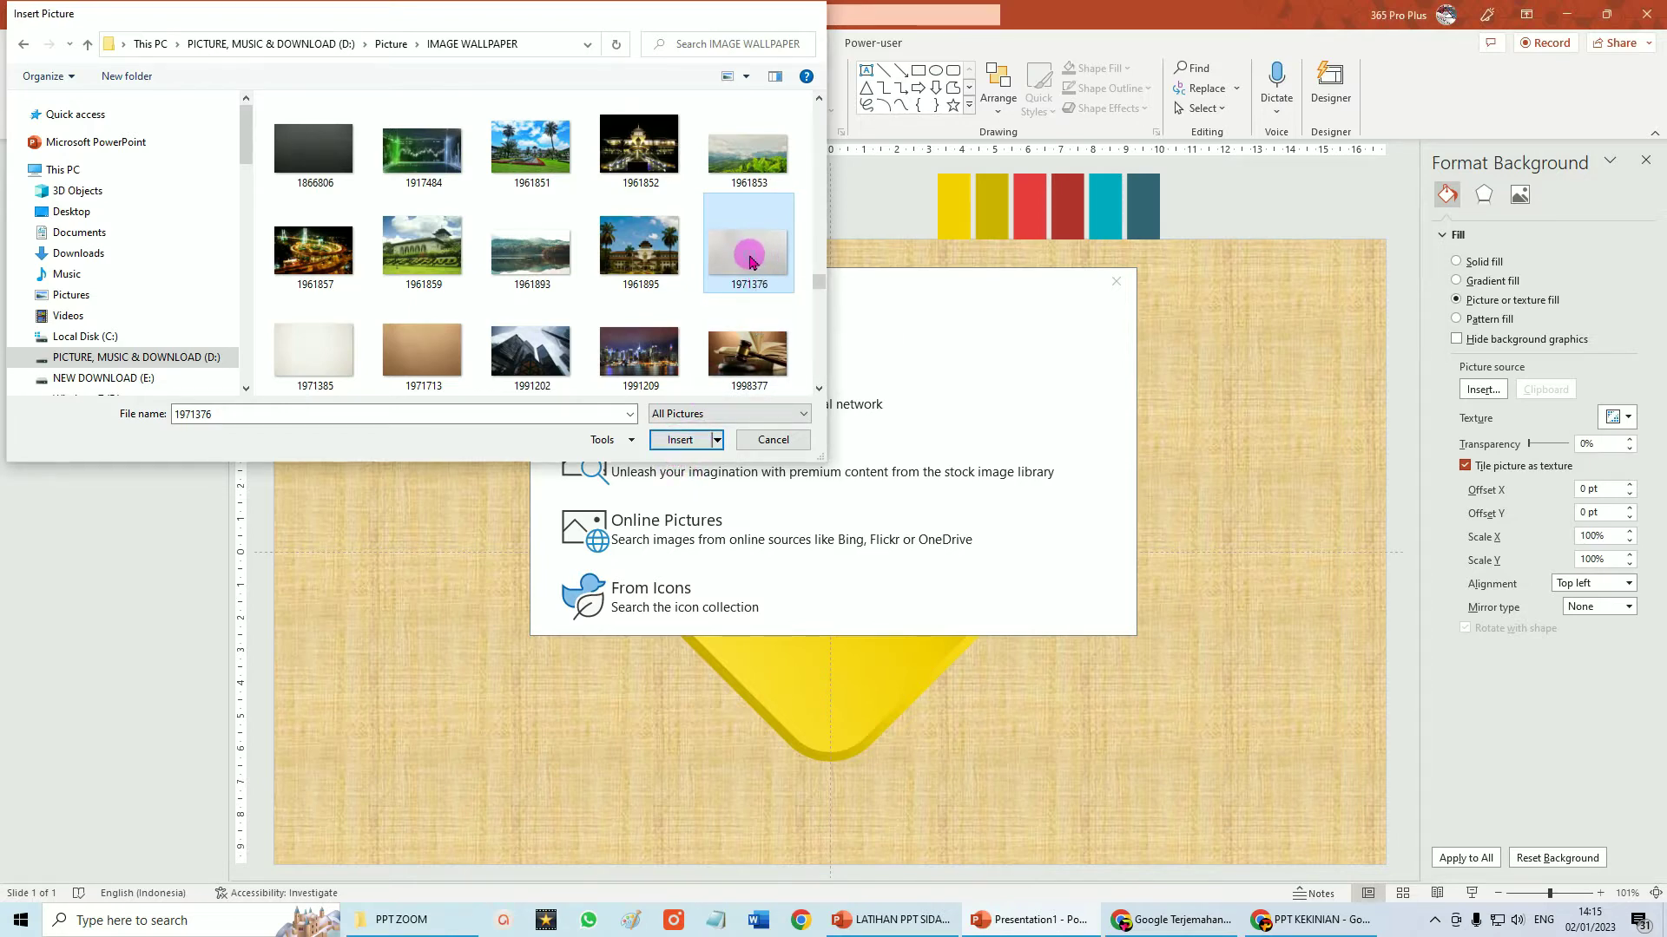
{"action": "double_click", "coordinate": [749, 262]}
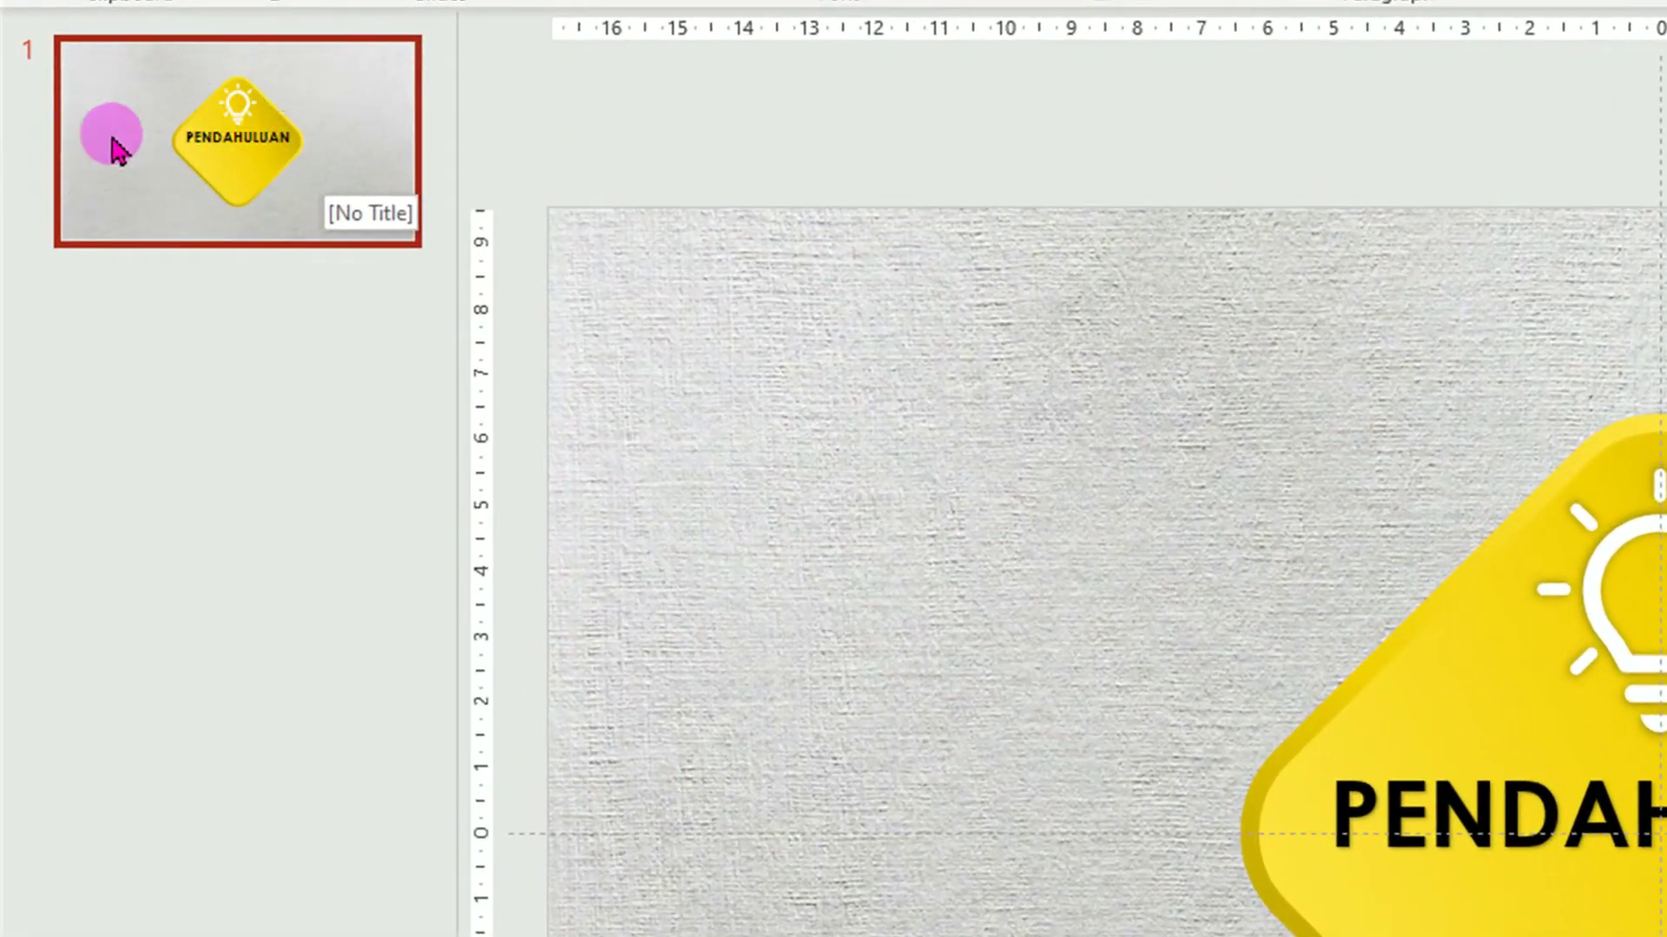
Duplicate the PENDAHULUAN slide and select the yellow diamond on the new slide 2.
{"action": "right_click", "coordinate": [332, 108]}
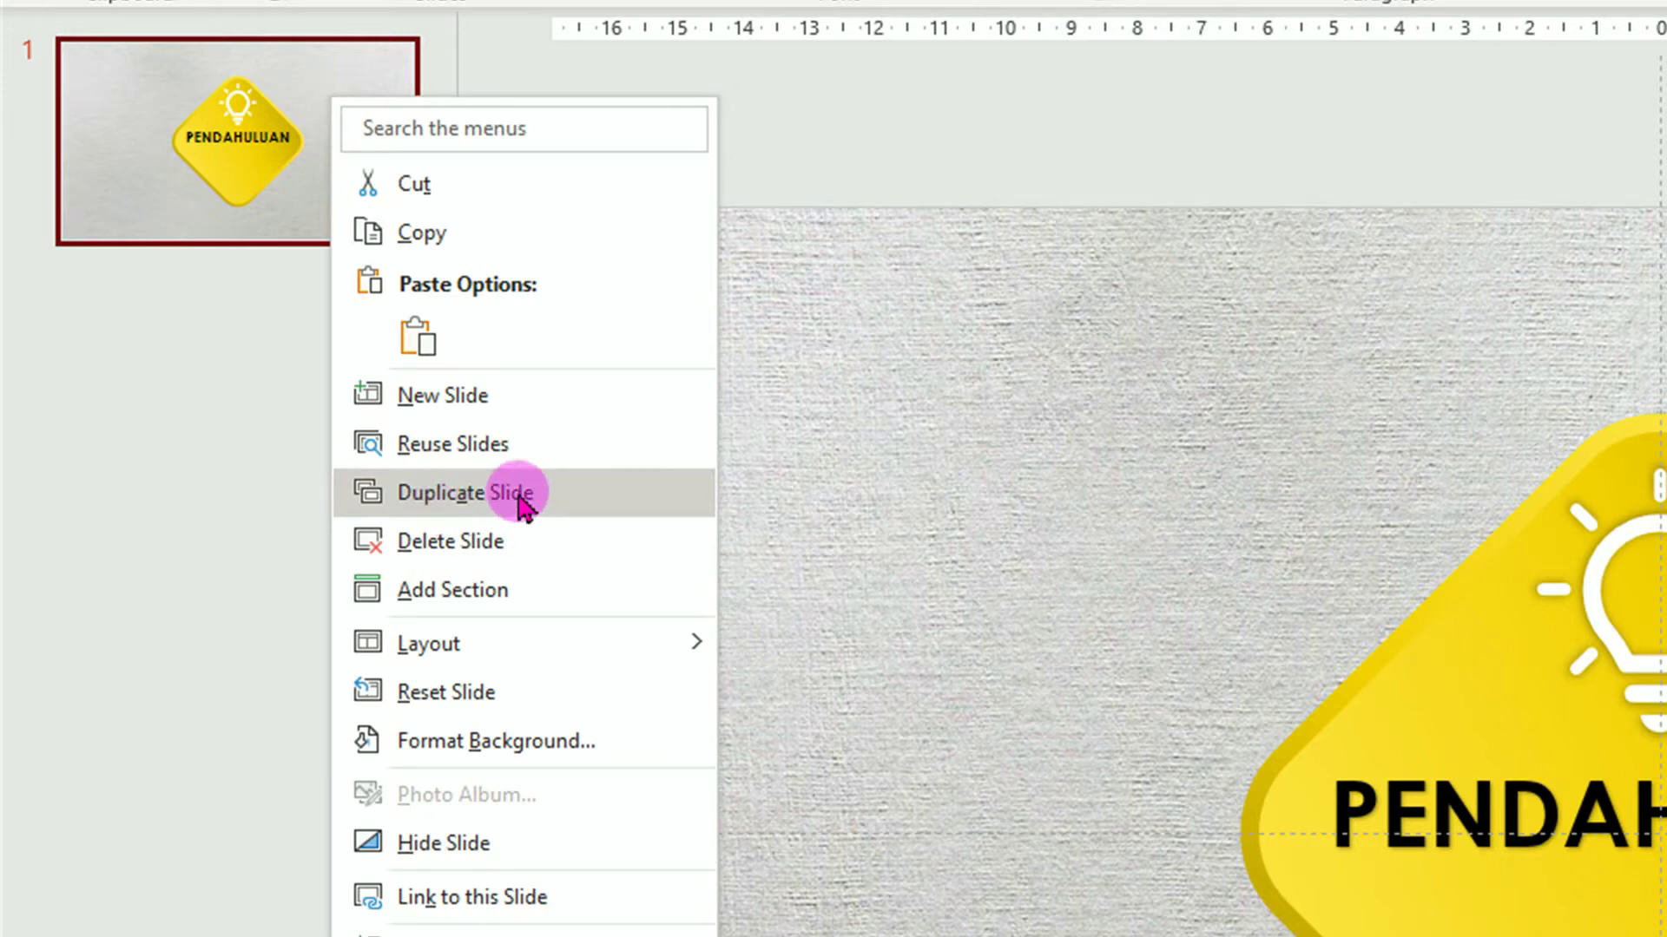
{"action": "left_click", "coordinate": [521, 499]}
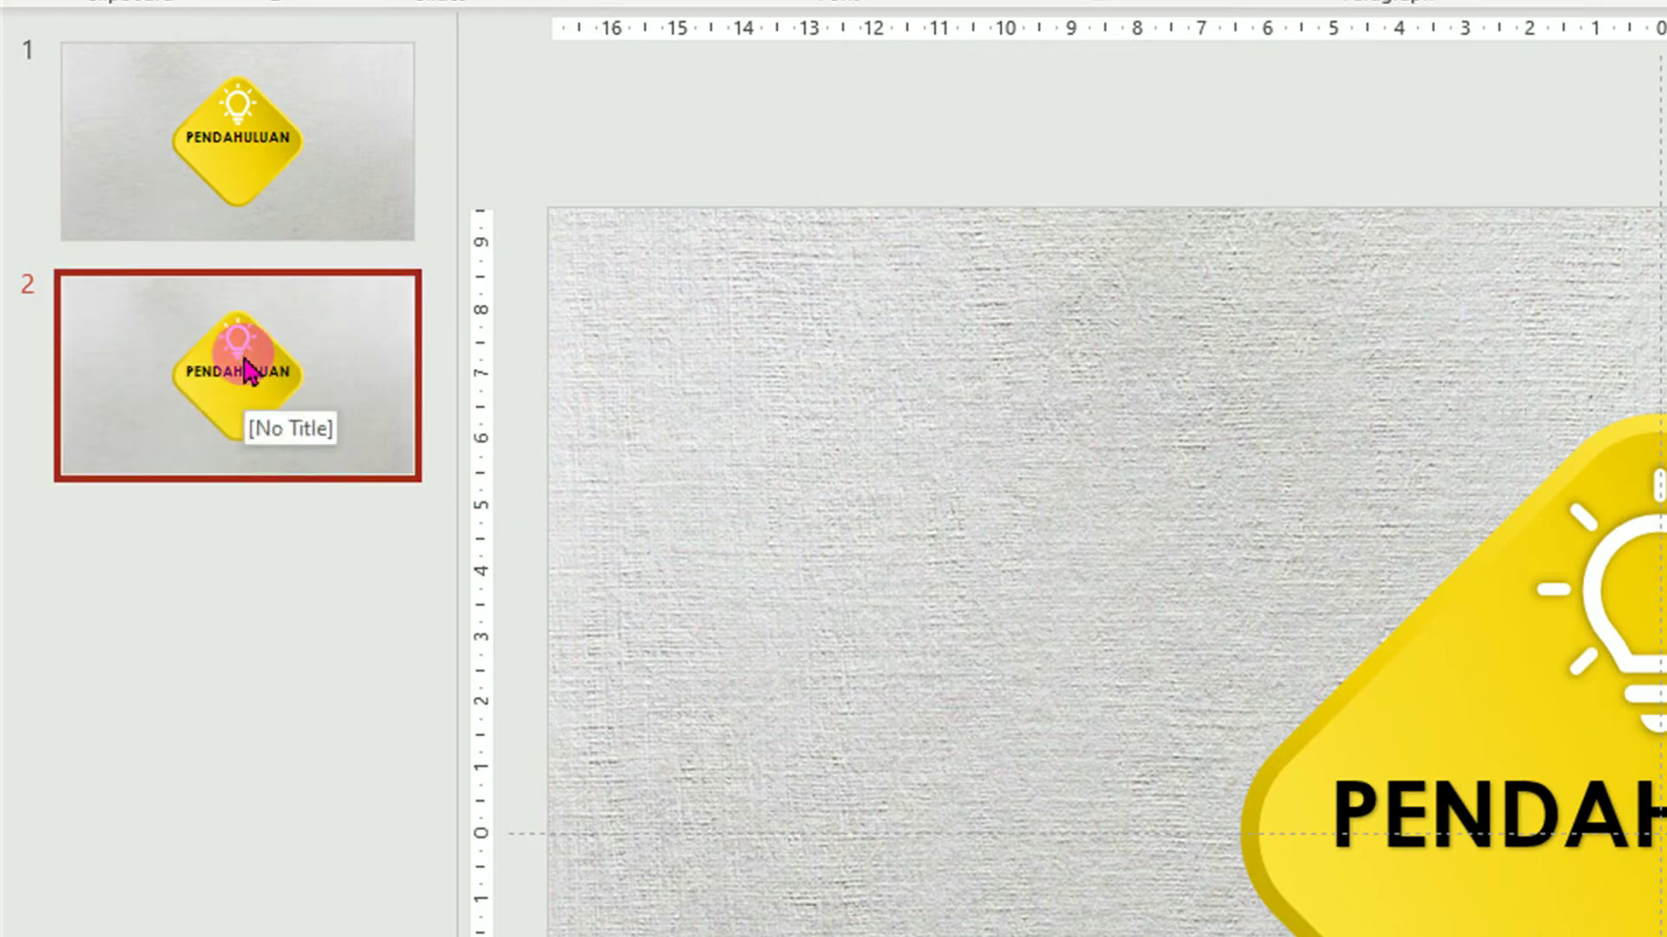
{"action": "left_click", "coordinate": [246, 369]}
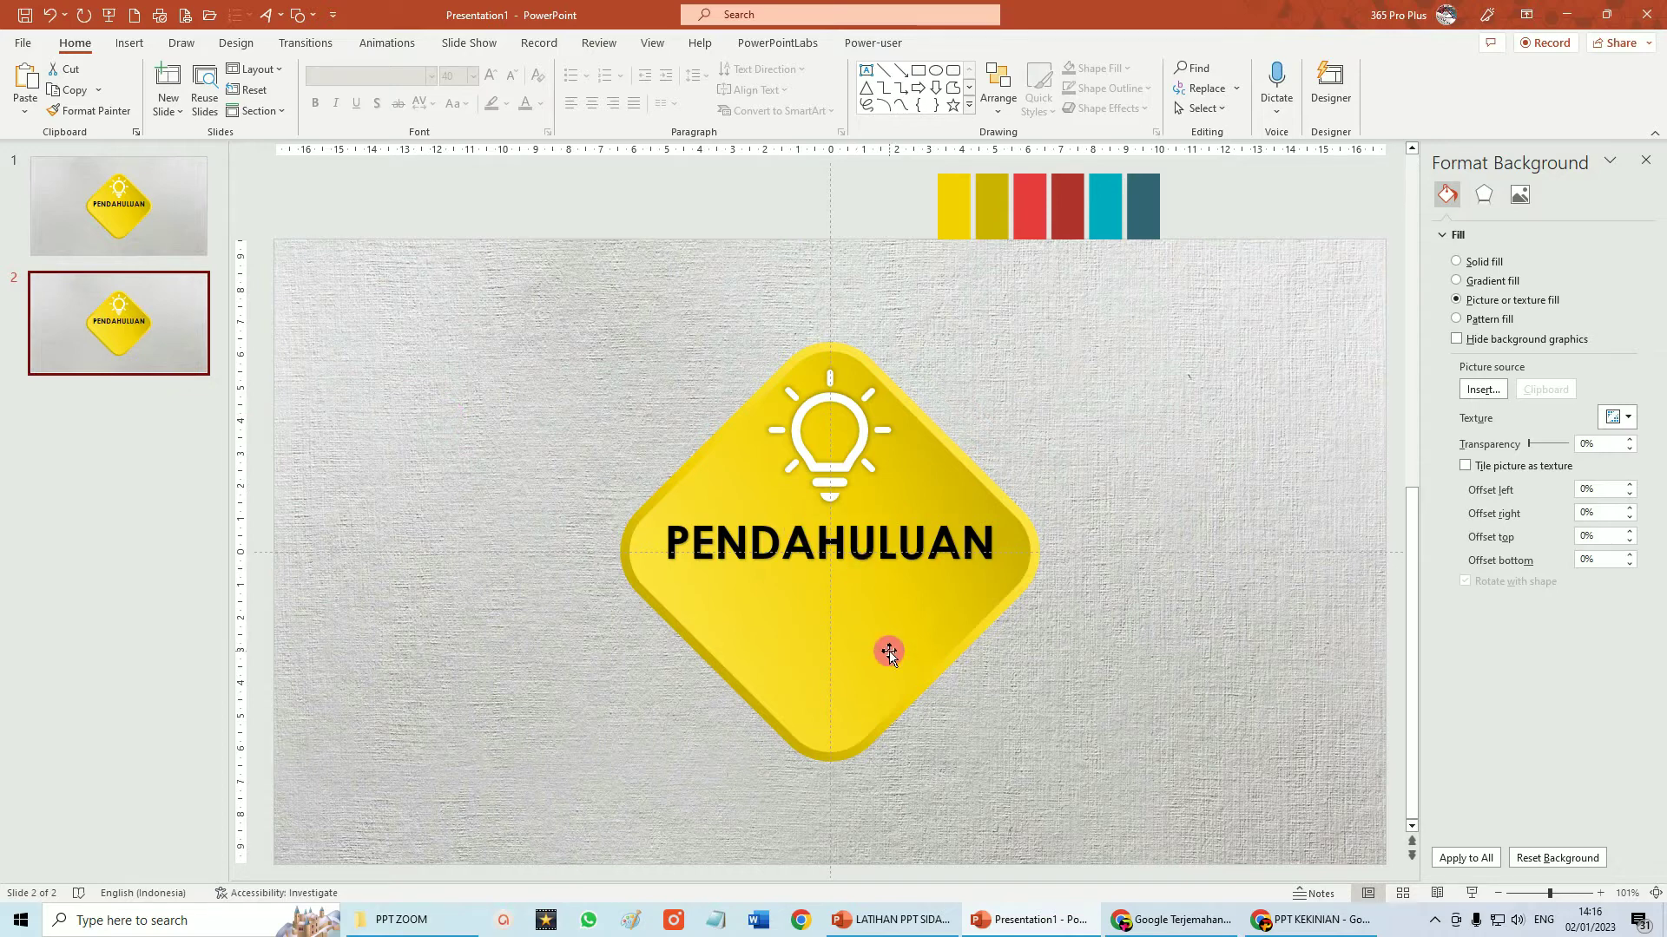
{"action": "left_click", "coordinate": [1030, 553]}
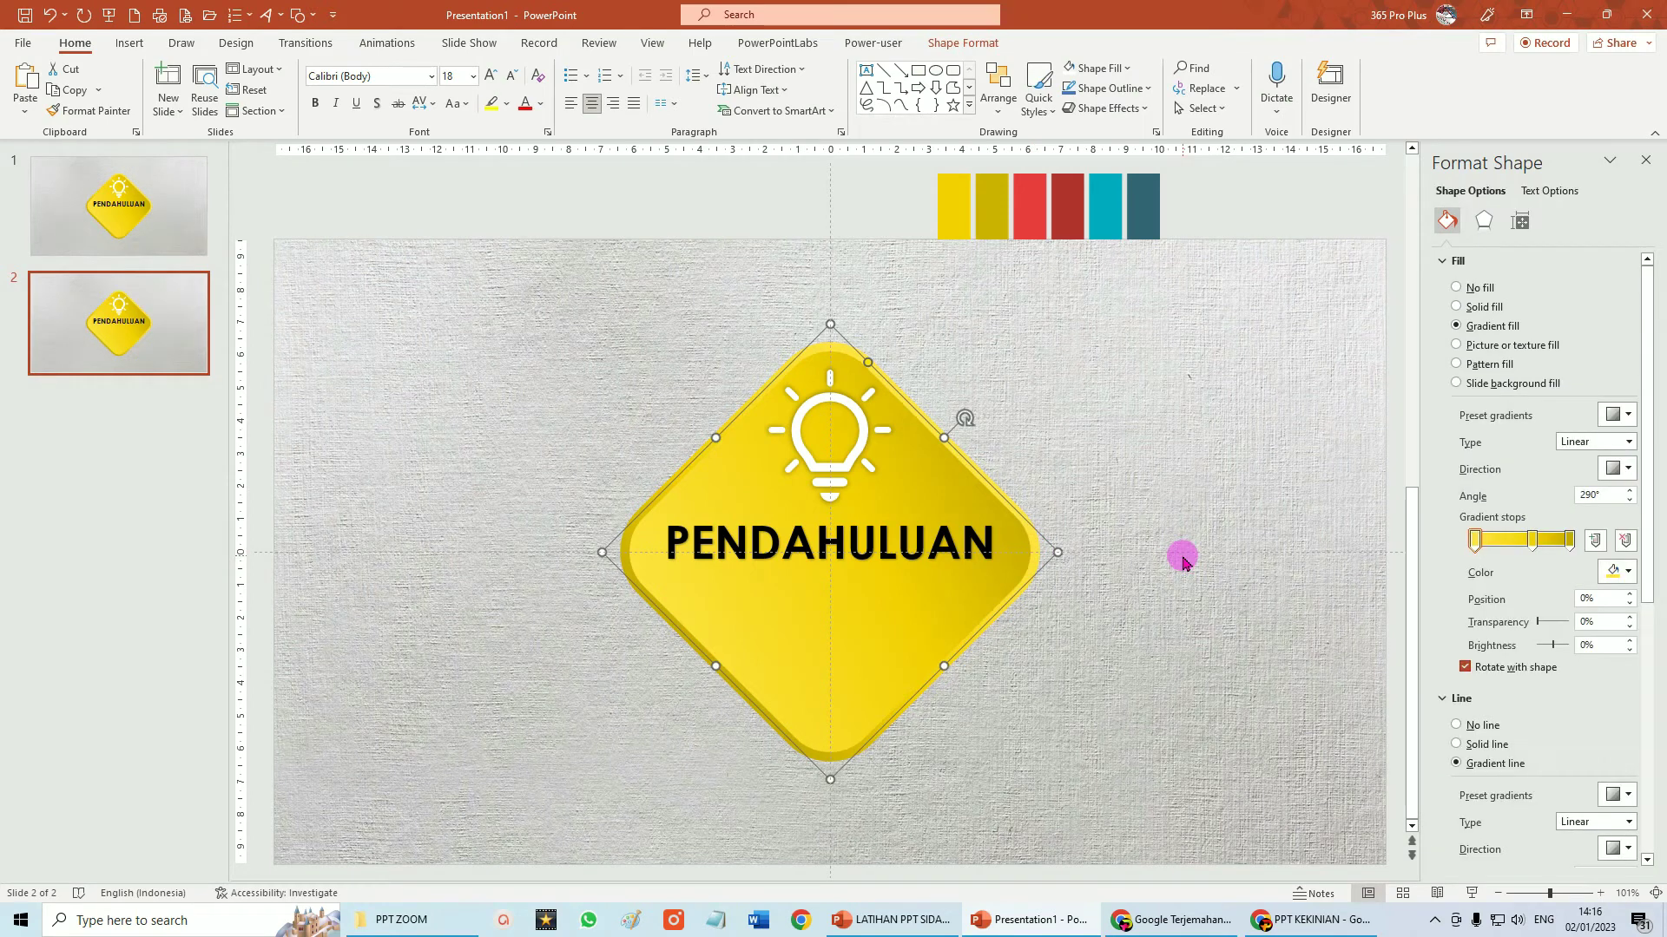
Enlarge the yellow diamond from its centre with Ctrl+Shift until it extends past the slide edges.
{"action": "key", "text": "ctrl+shift"}
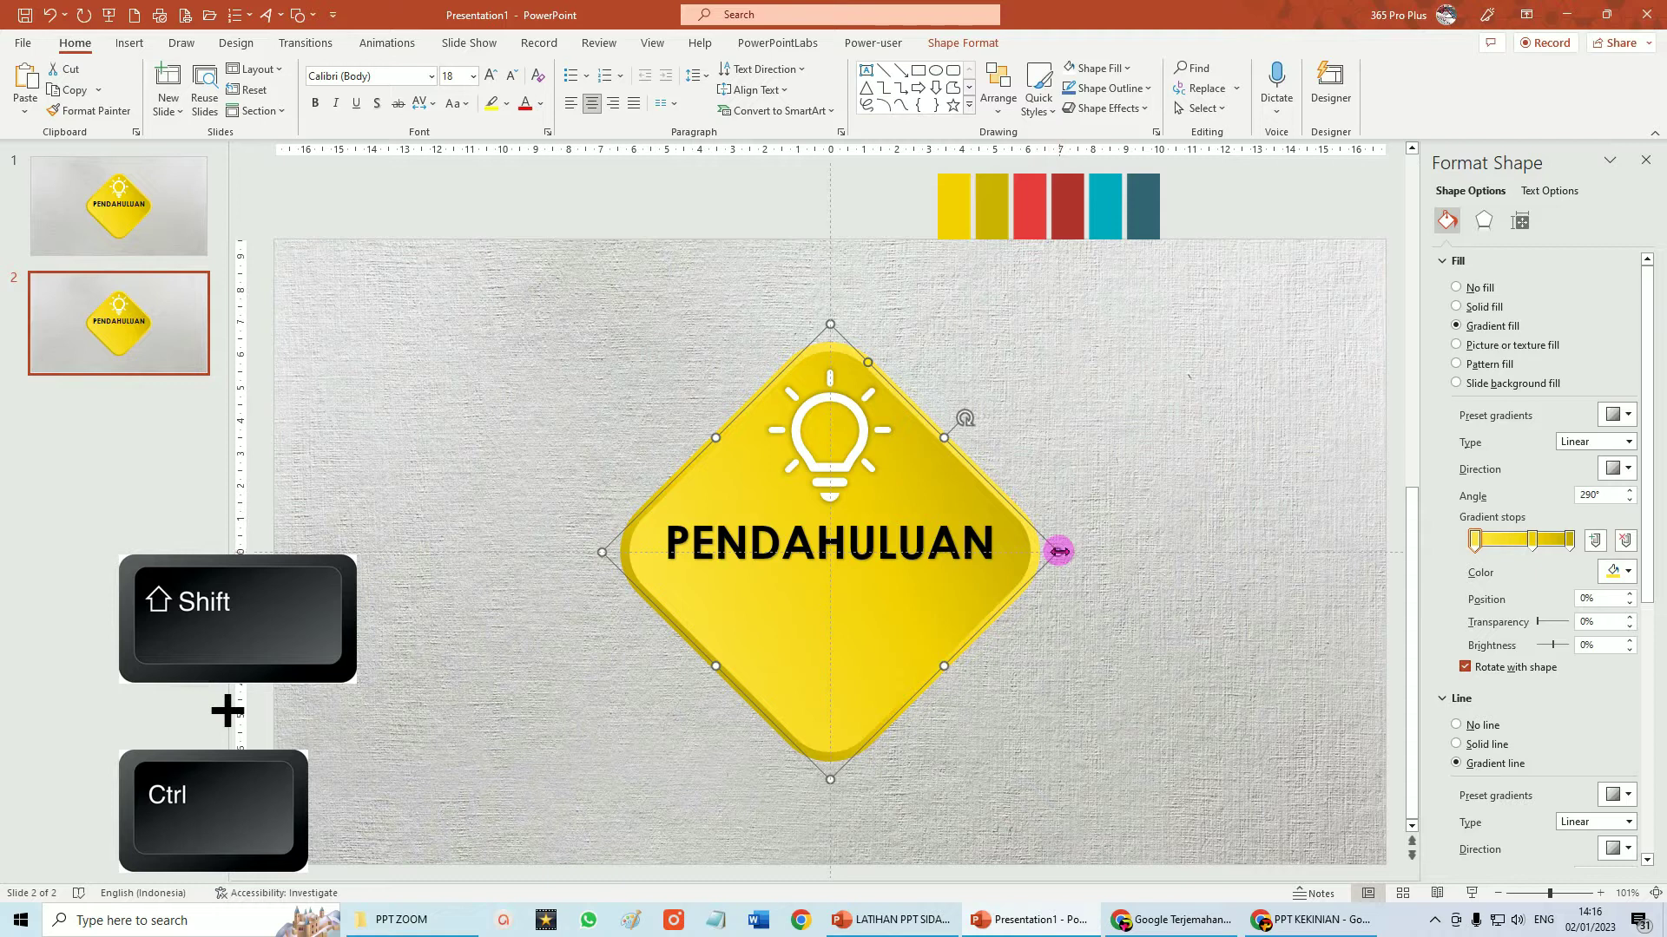
{"action": "mouse_move", "coordinate": [1059, 552]}
{"action": "left_mouse_down"}
{"action": "mouse_move", "coordinate": [1413, 562]}
{"action": "mouse_move", "coordinate": [1653, 528]}
{"action": "left_mouse_up"}
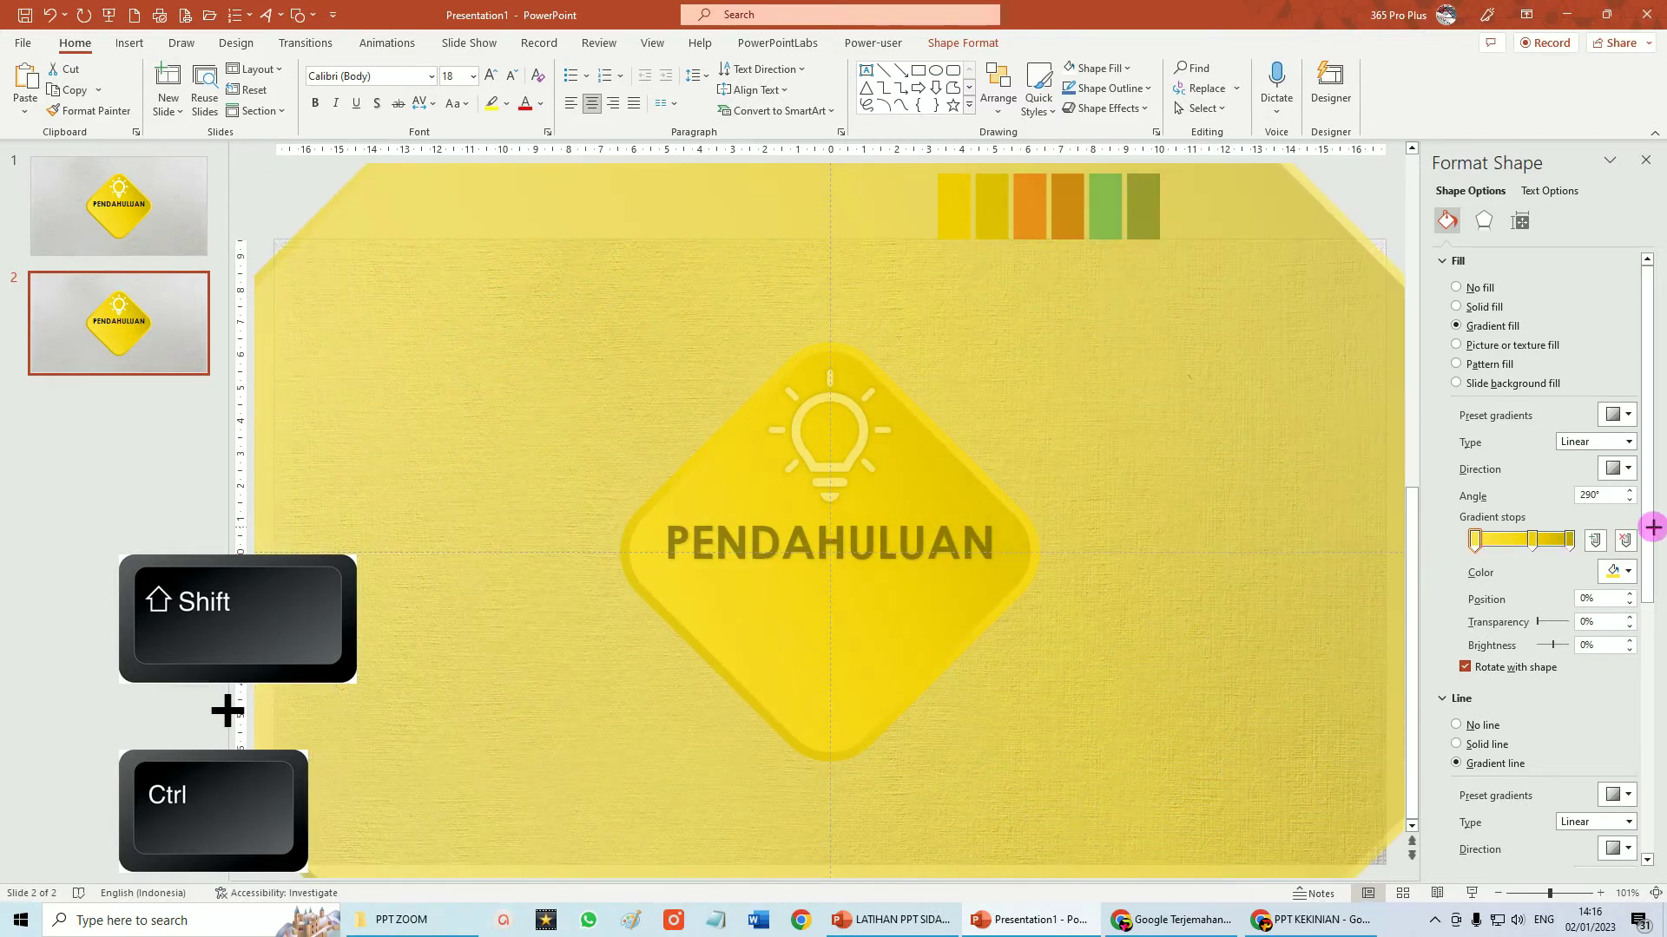
{"action": "left_click_drag", "start_coordinate": [1652, 528], "coordinate": [1661, 502]}
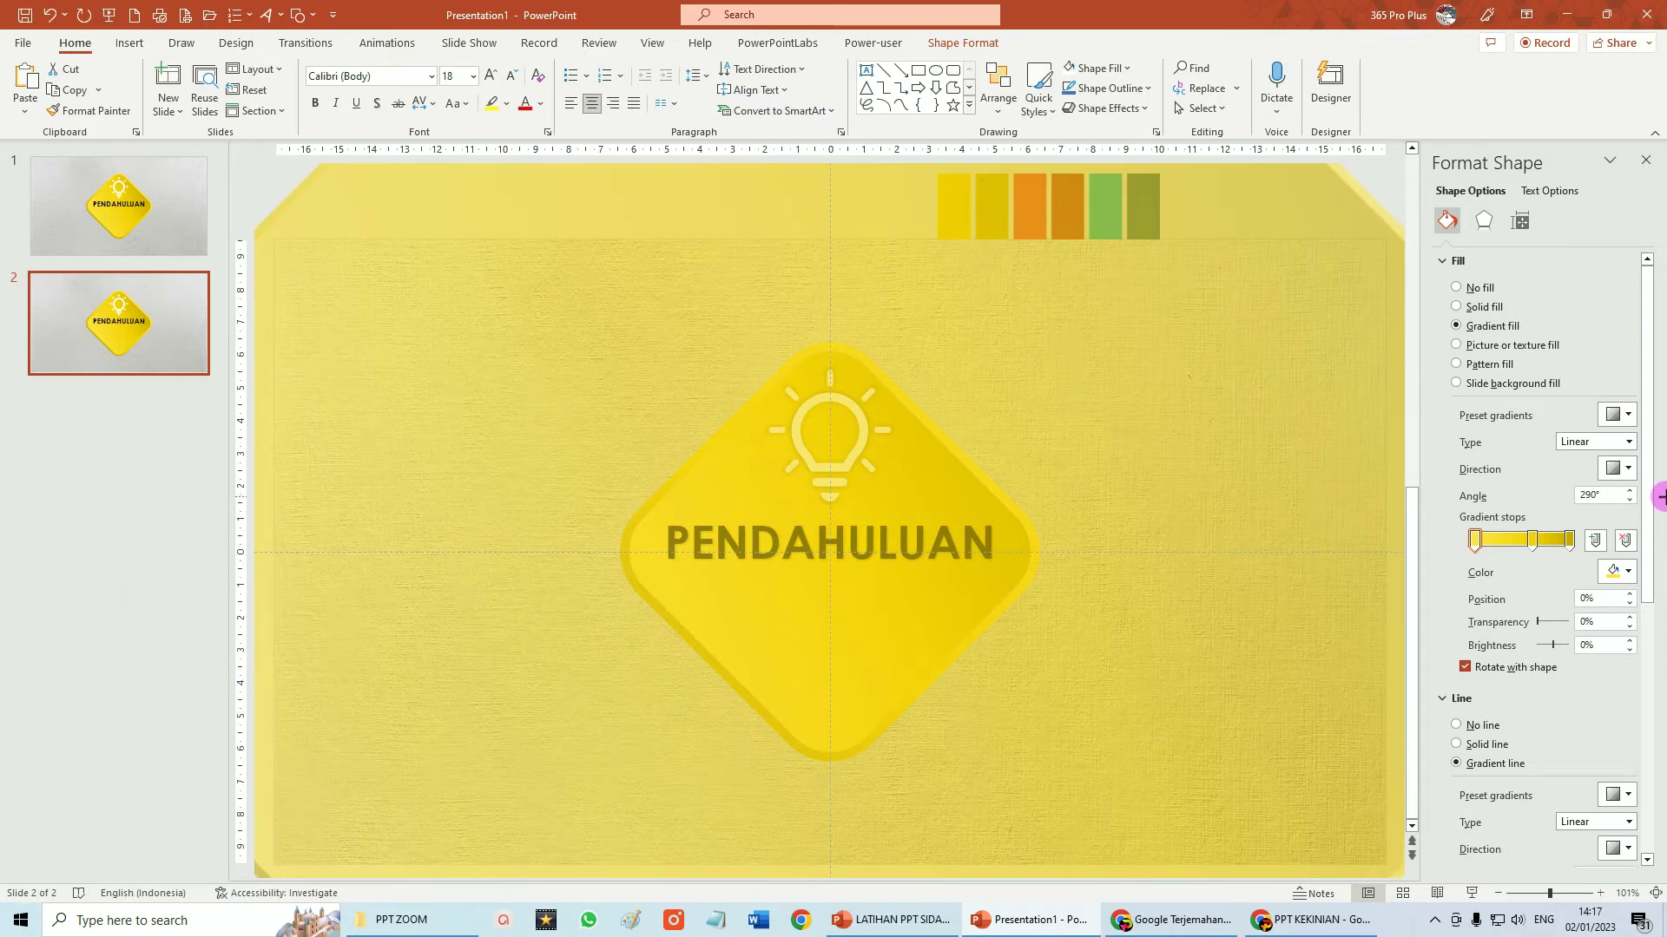
{"action": "left_click_drag", "start_coordinate": [1659, 497], "coordinate": [1660, 499]}
{"action": "scroll", "coordinate": [1125, 431], "scroll_direction": "down", "scroll_amount": 3, "text": "ctrl"}
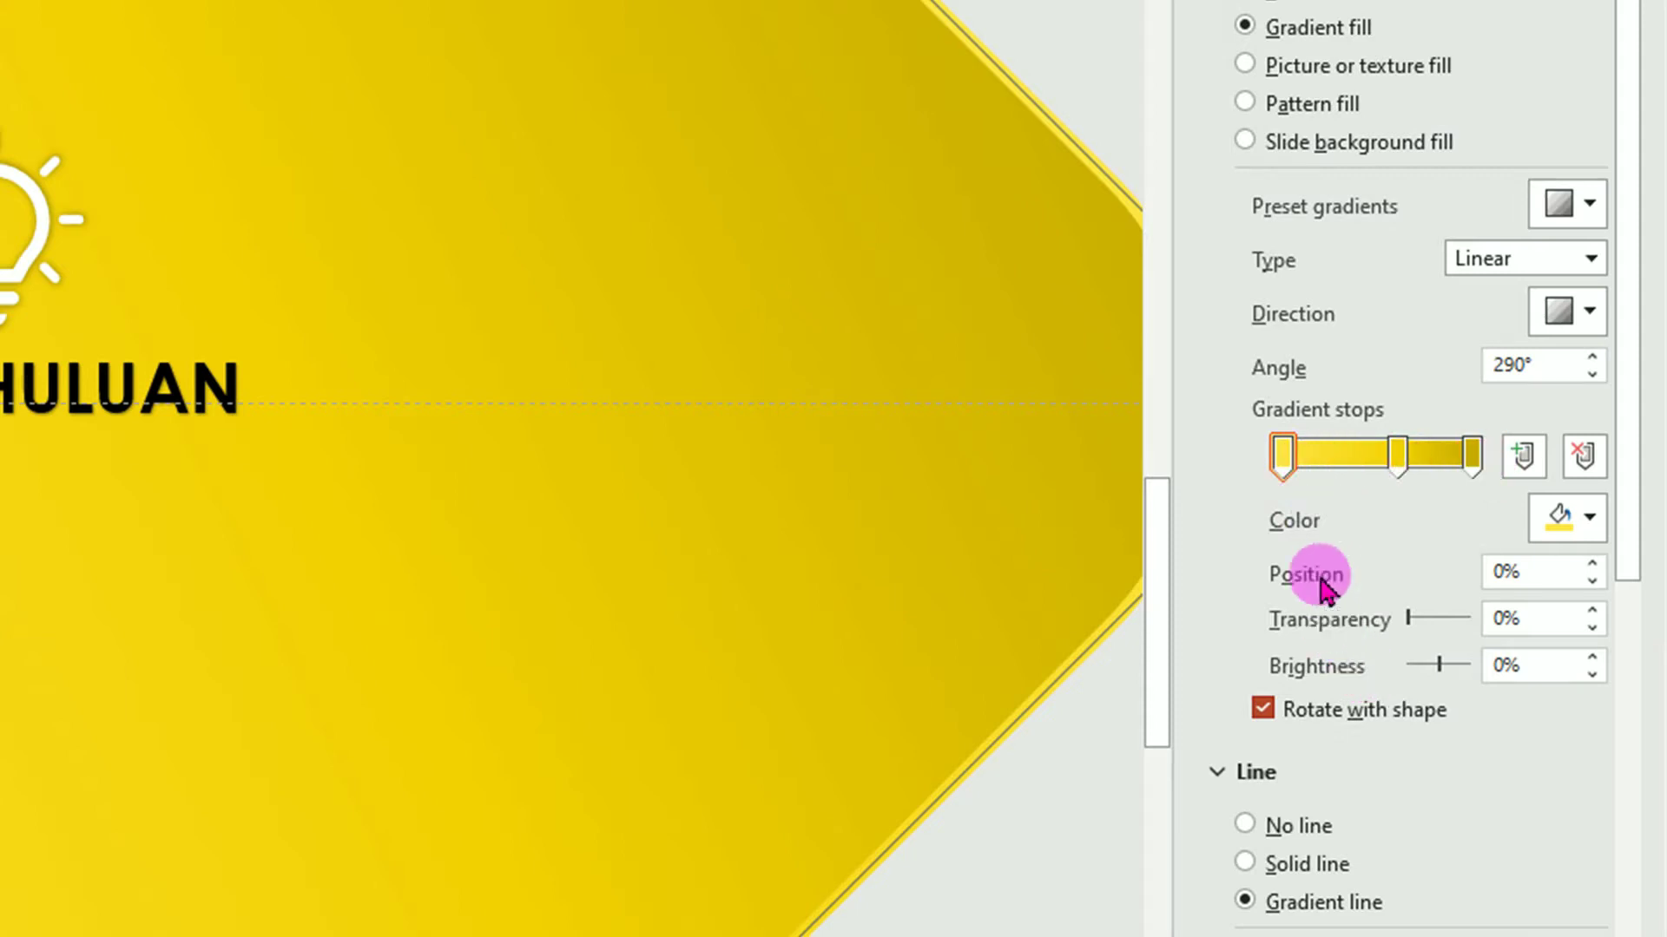
Set all three gradient stops of the diamond's fill to 100% transparency.
{"action": "left_click", "coordinate": [1283, 459]}
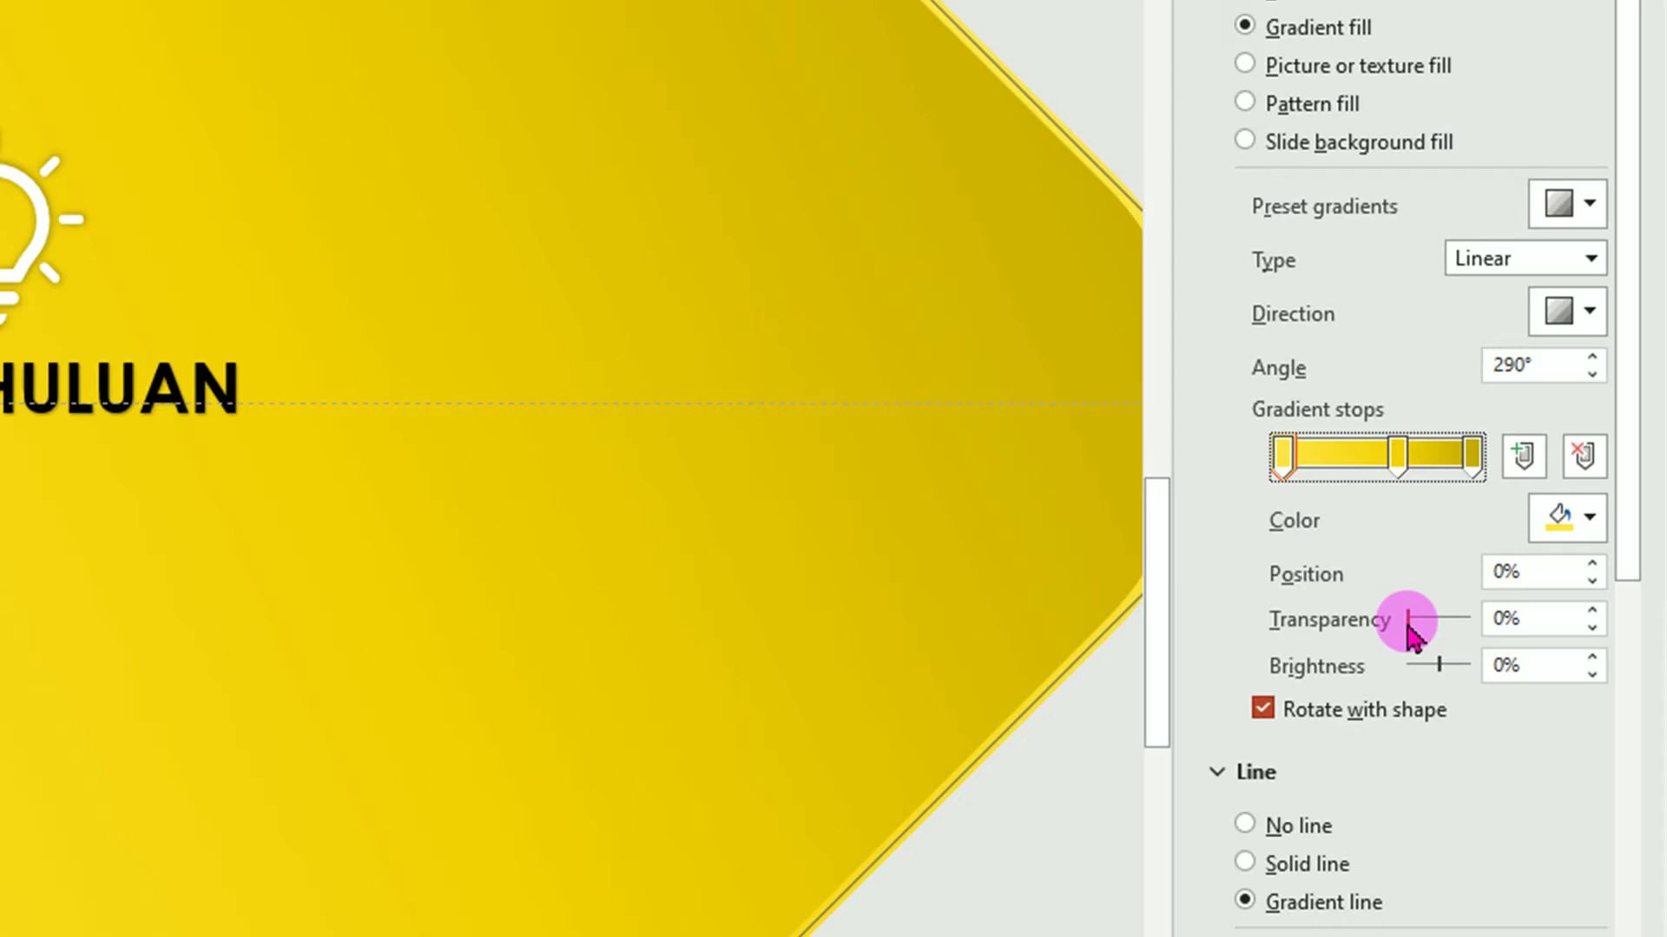
{"action": "left_click_drag", "start_coordinate": [1408, 623], "coordinate": [1546, 634]}
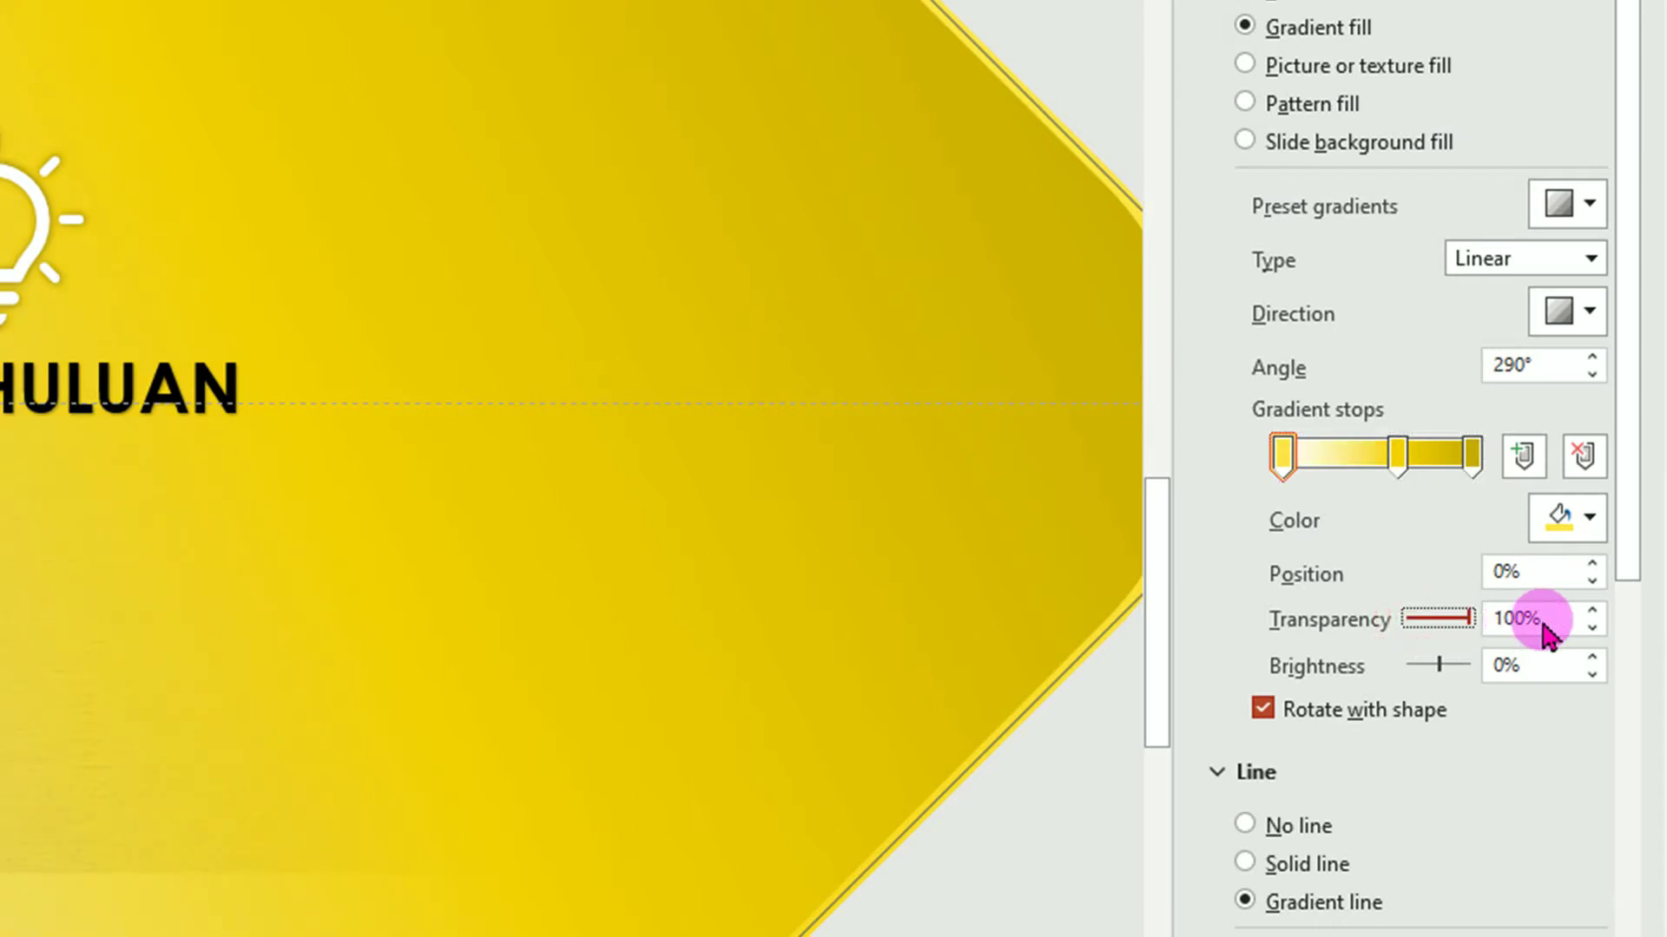
{"action": "left_click", "coordinate": [1397, 453]}
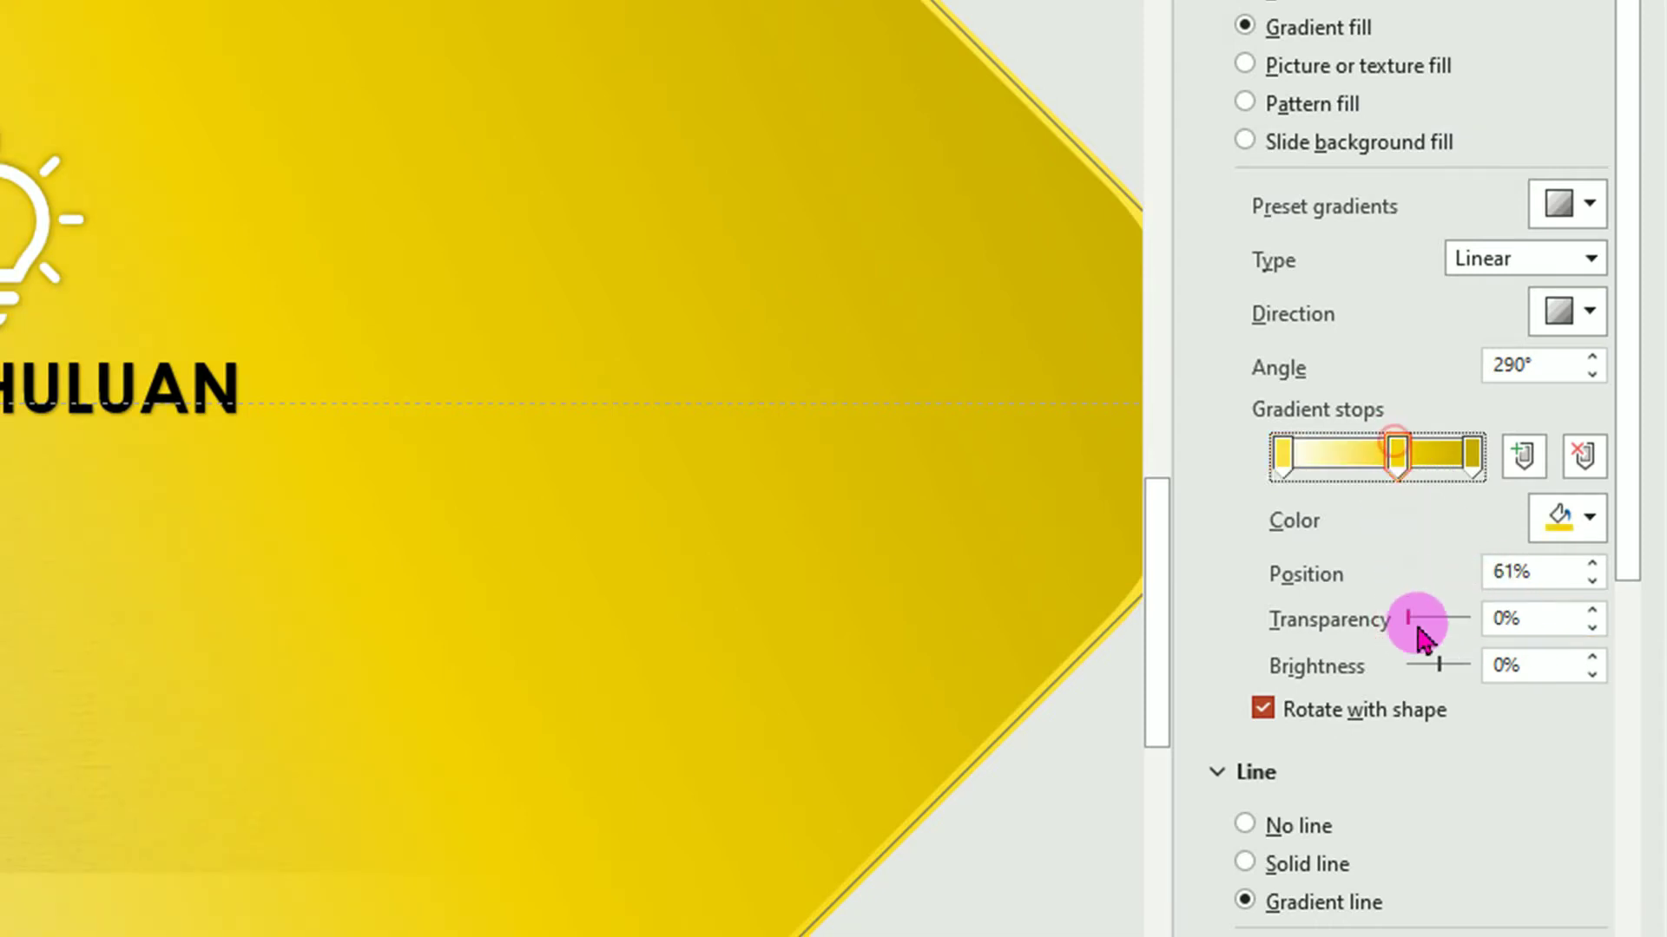
{"action": "left_click_drag", "start_coordinate": [1409, 622], "coordinate": [1562, 625]}
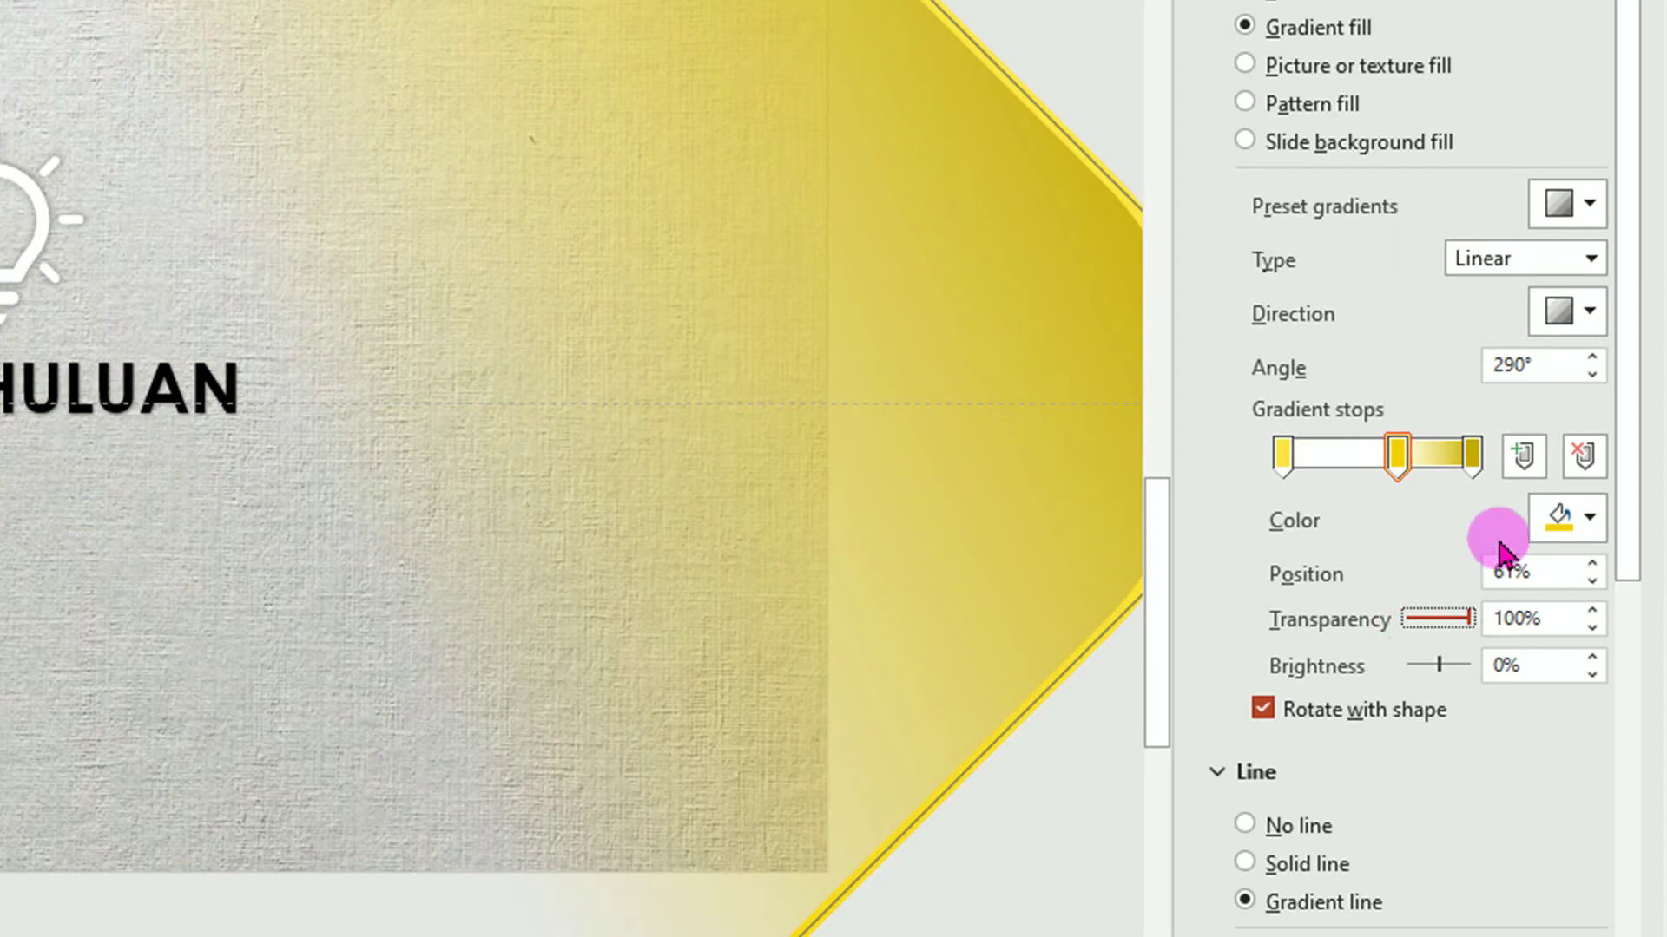
{"action": "left_click", "coordinate": [1474, 453]}
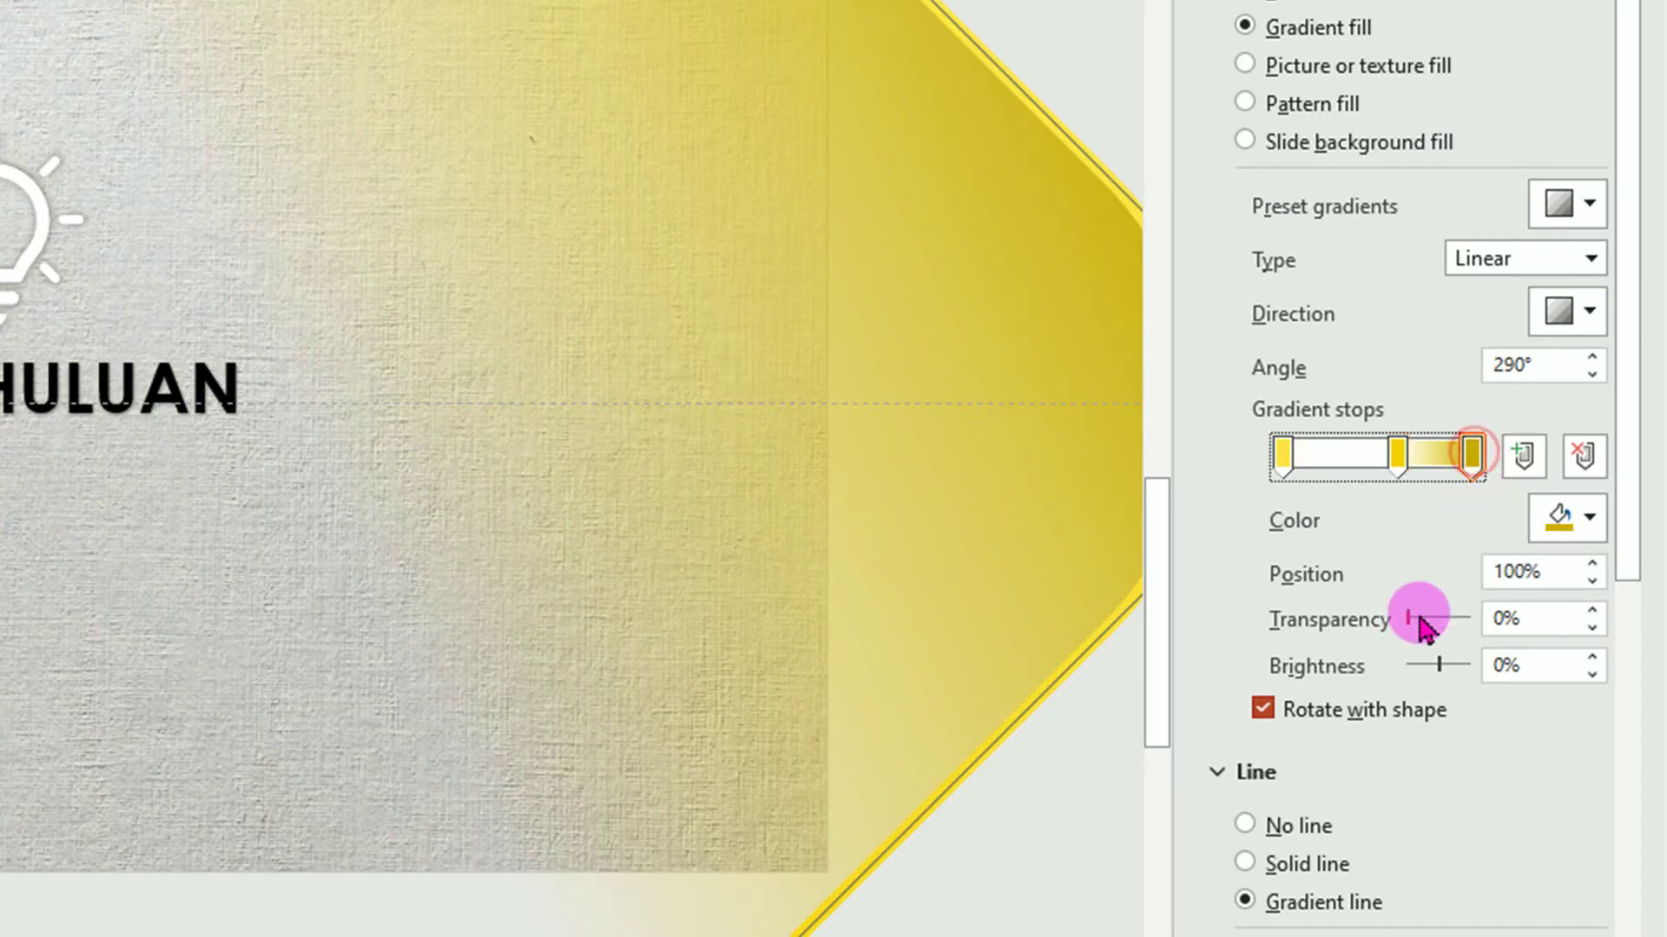
{"action": "left_click_drag", "start_coordinate": [1410, 620], "coordinate": [1470, 621]}
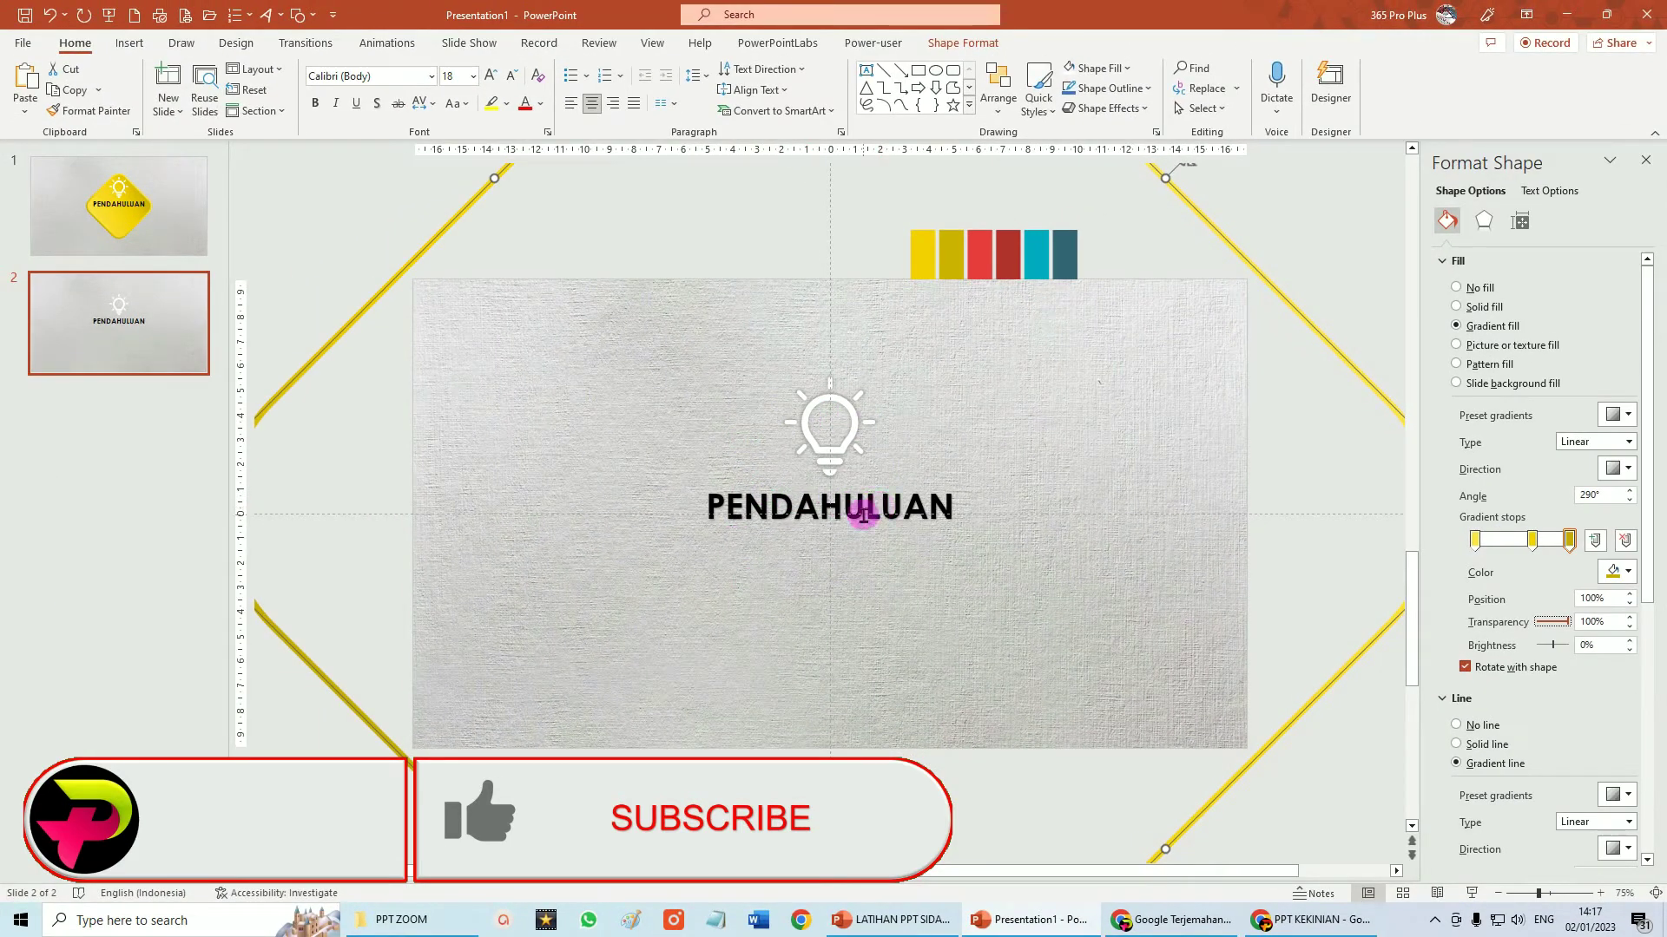
Move the lightbulb icon to the upper-left corner and shrink it proportionally to 2,79 cm.
{"action": "left_click", "coordinate": [848, 444]}
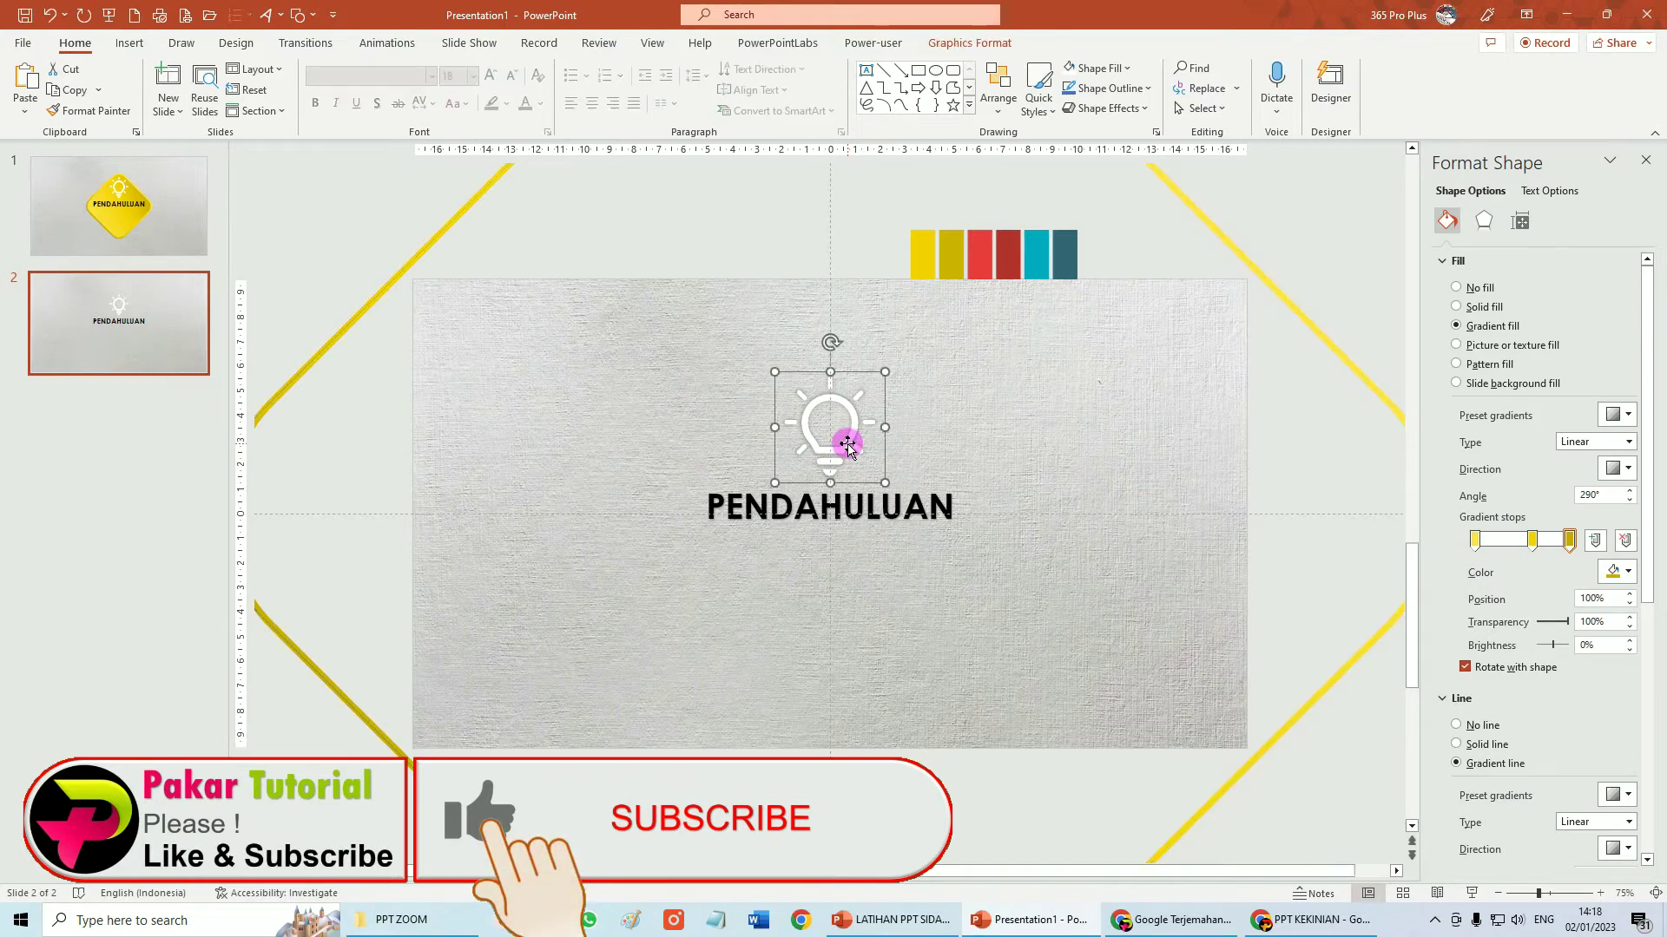
{"action": "left_click_drag", "start_coordinate": [848, 445], "coordinate": [523, 367]}
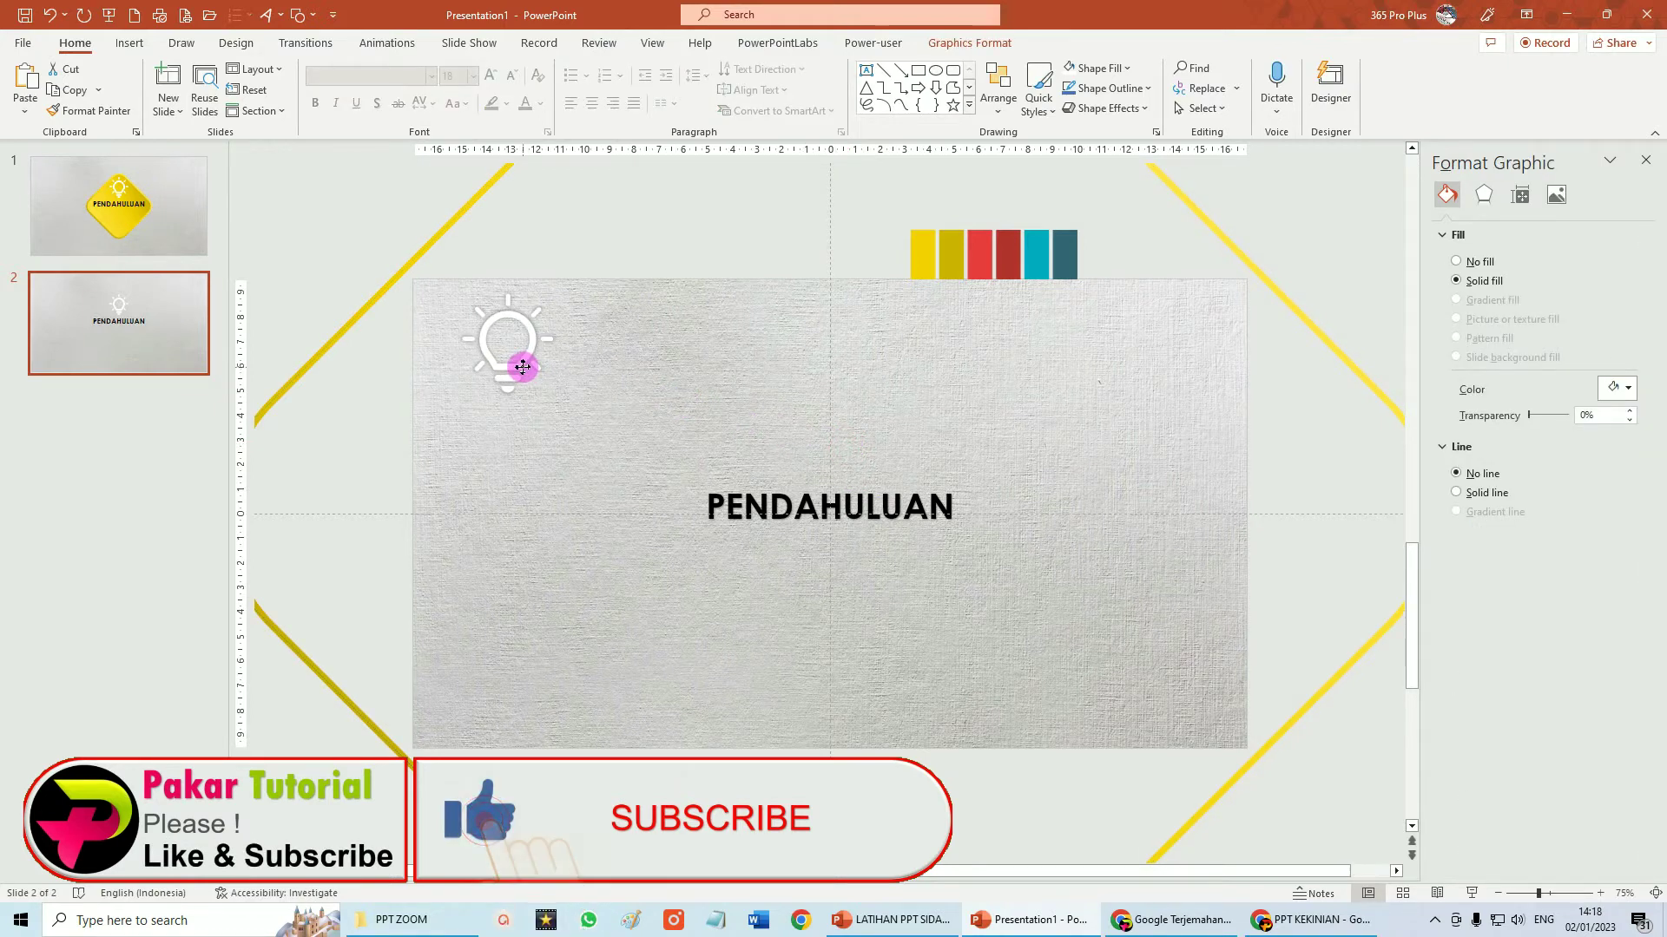
{"action": "left_click_drag", "start_coordinate": [523, 367], "coordinate": [491, 369]}
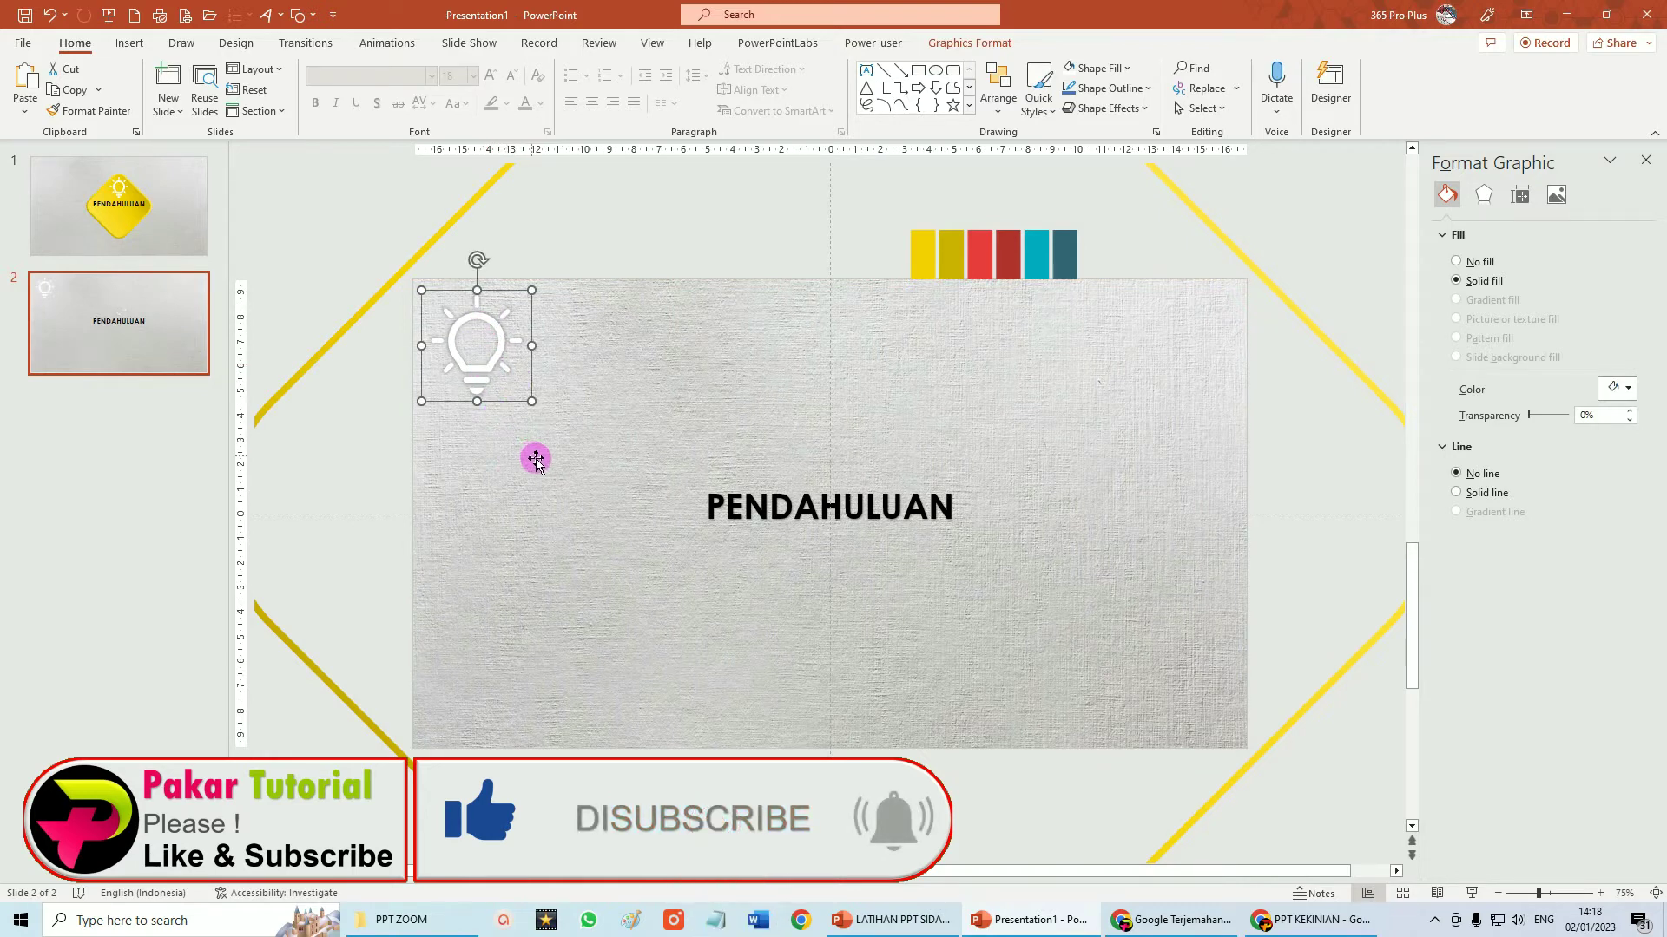
{"action": "key", "text": "shift"}
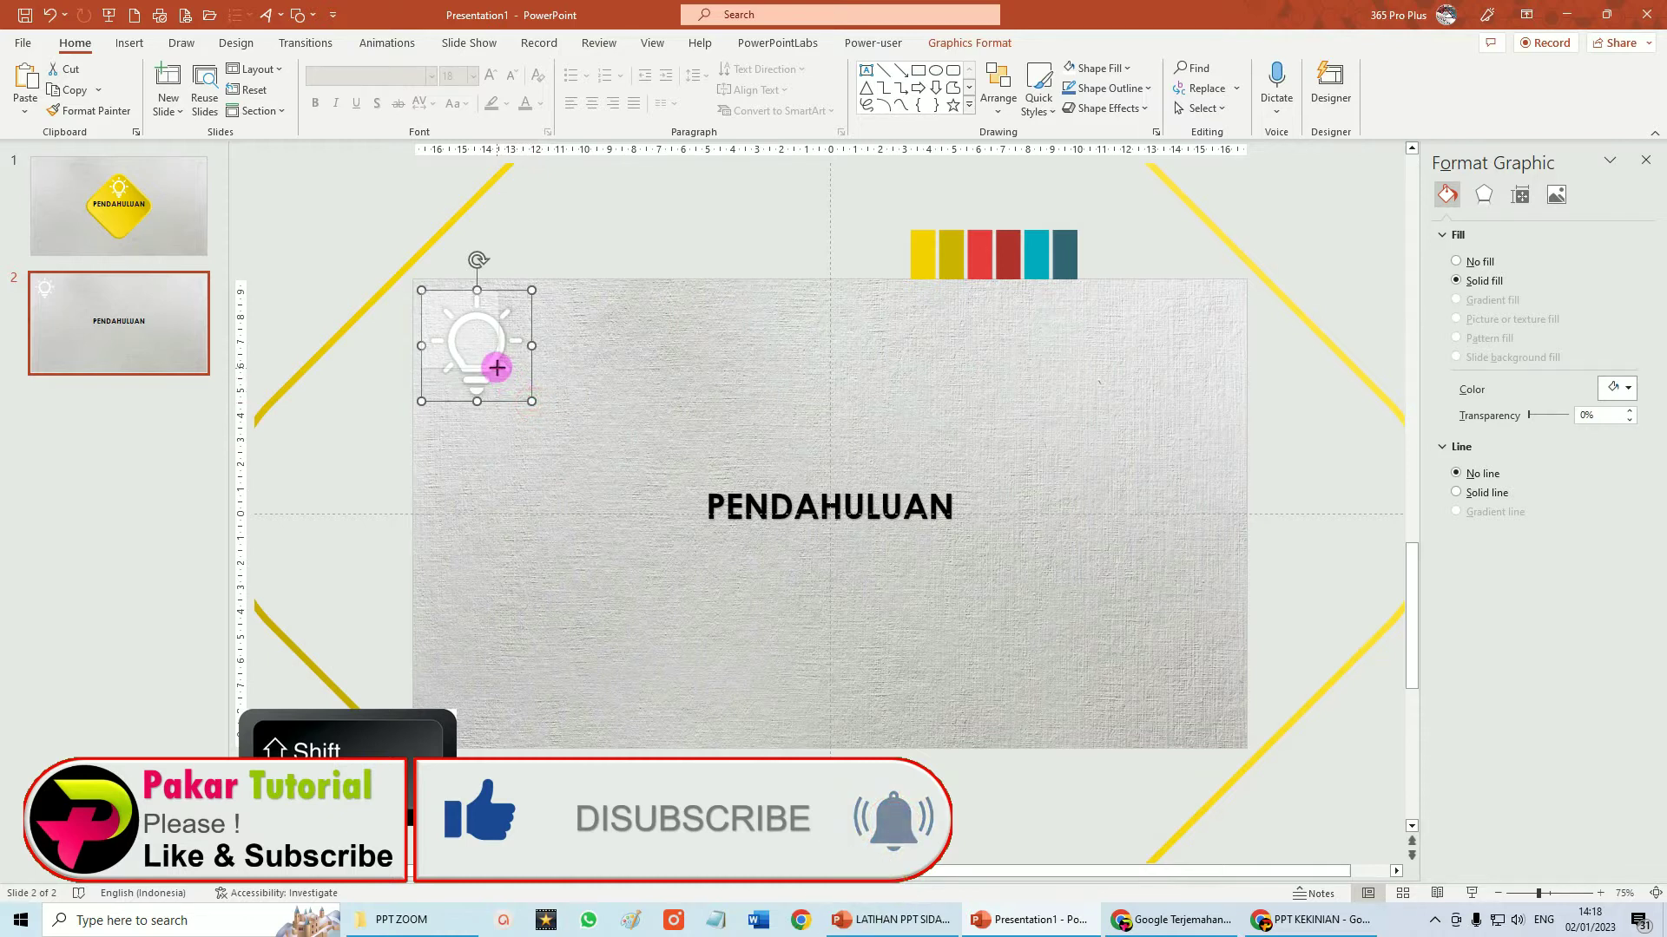
{"action": "left_click_drag", "start_coordinate": [486, 359], "coordinate": [488, 358]}
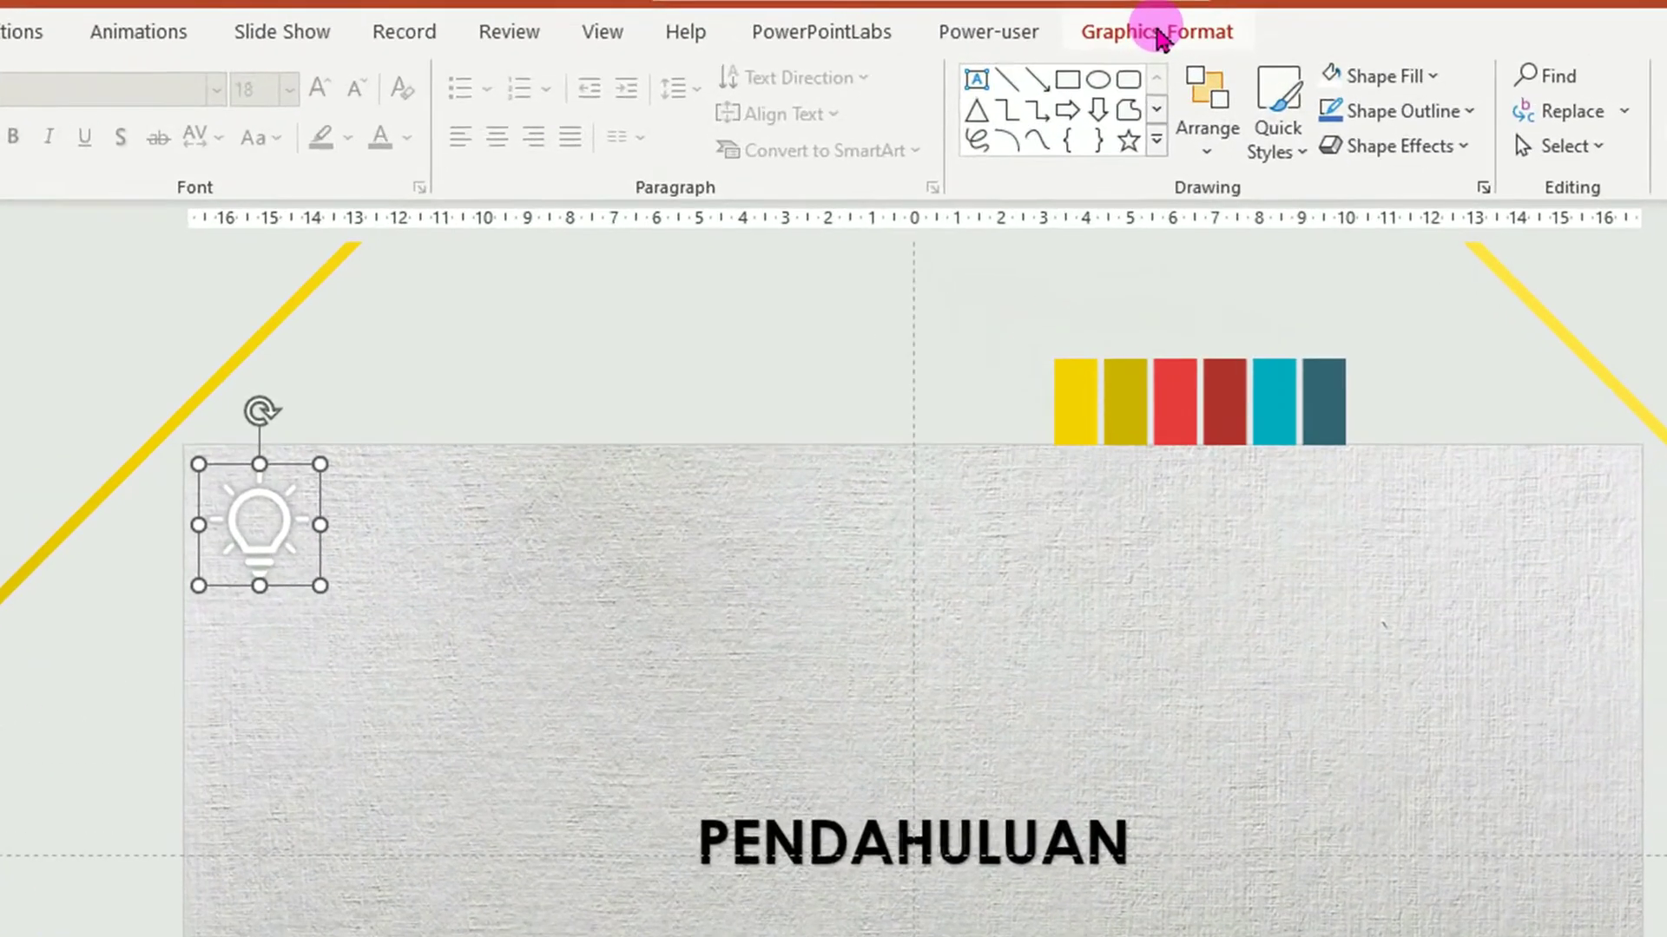
Colour the lightbulb icon yellow and give it an Inside: Top shadow.
{"action": "left_click", "coordinate": [970, 42]}
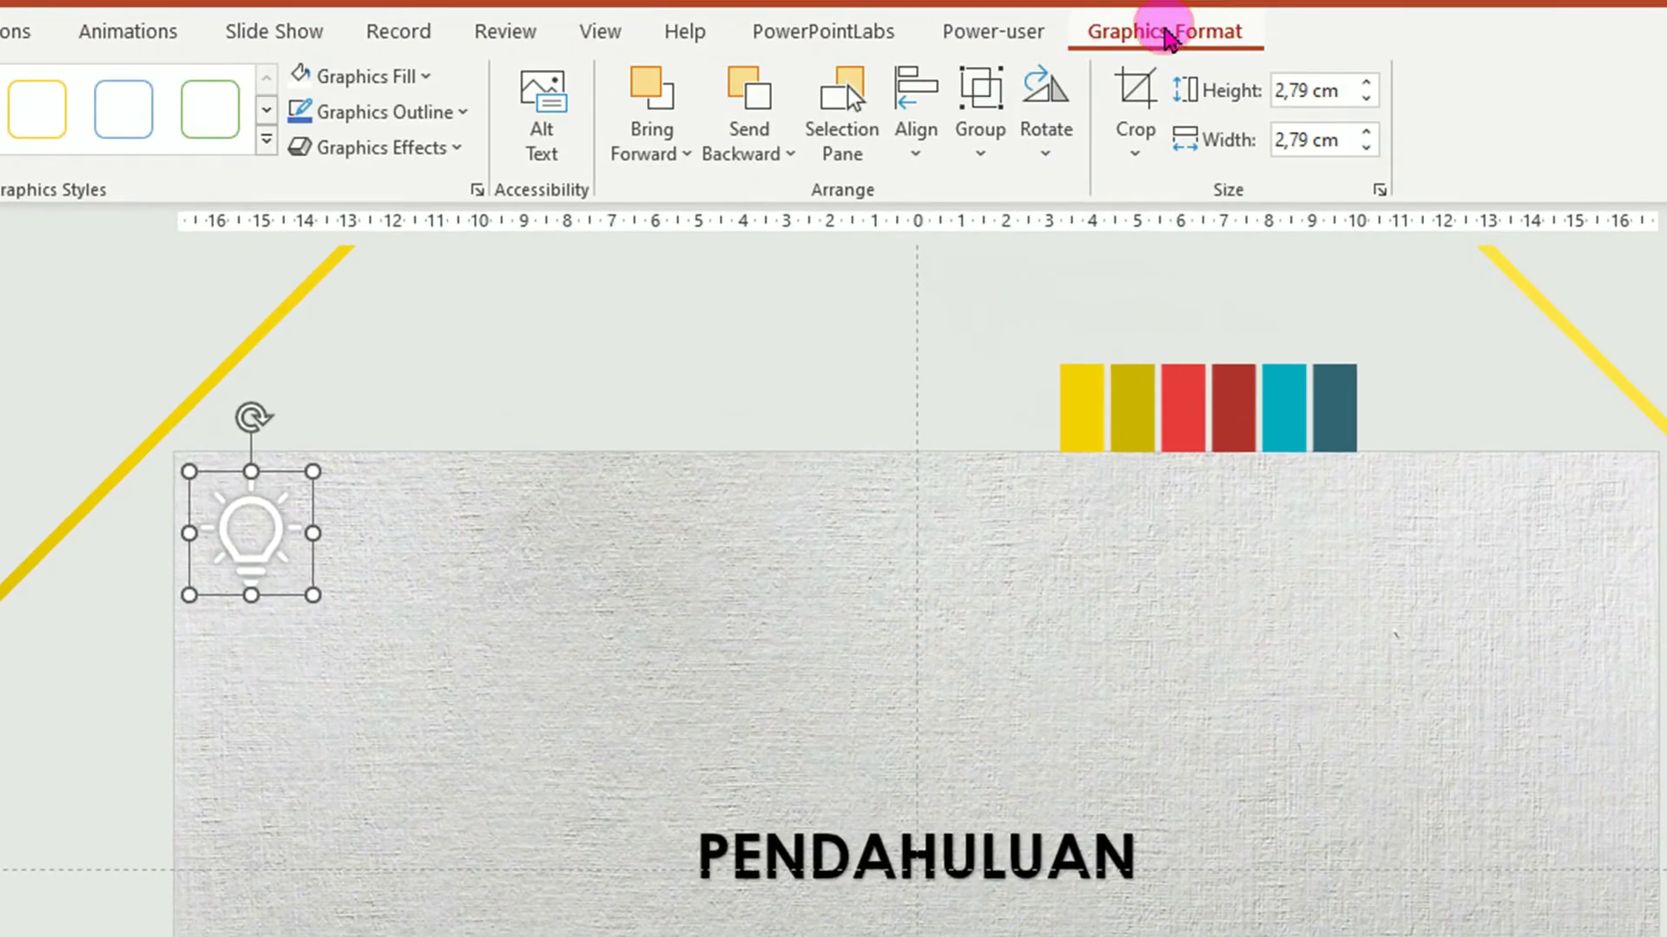
{"action": "left_click", "coordinate": [429, 81]}
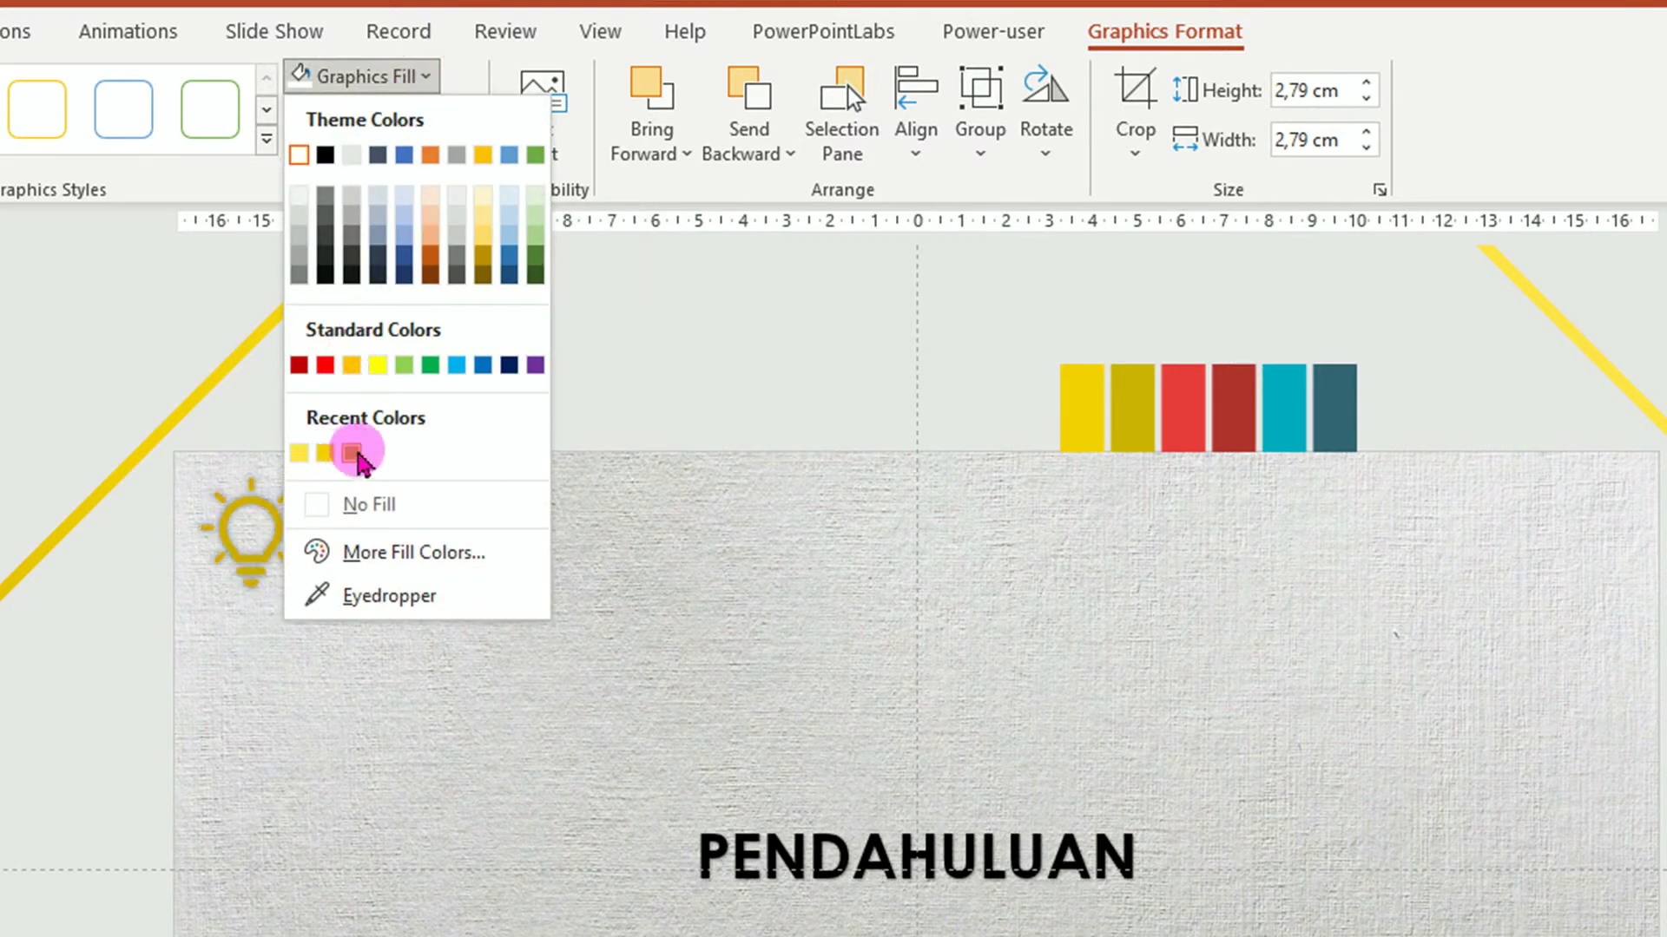
{"action": "left_click", "coordinate": [327, 453]}
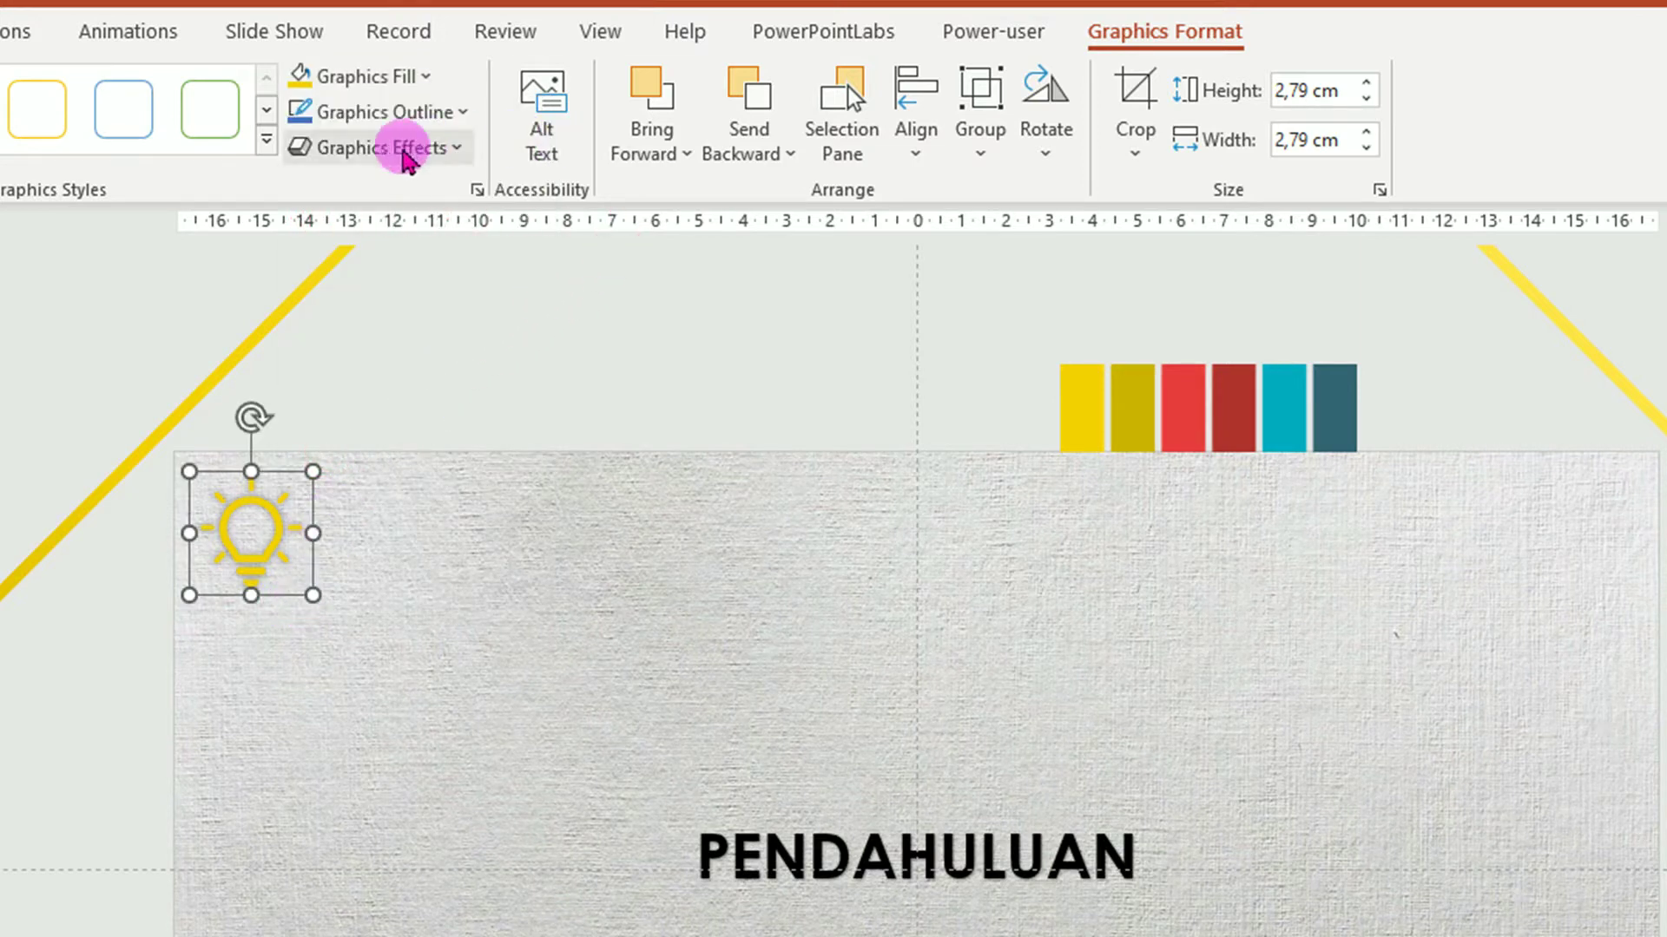
{"action": "left_click", "coordinate": [455, 157]}
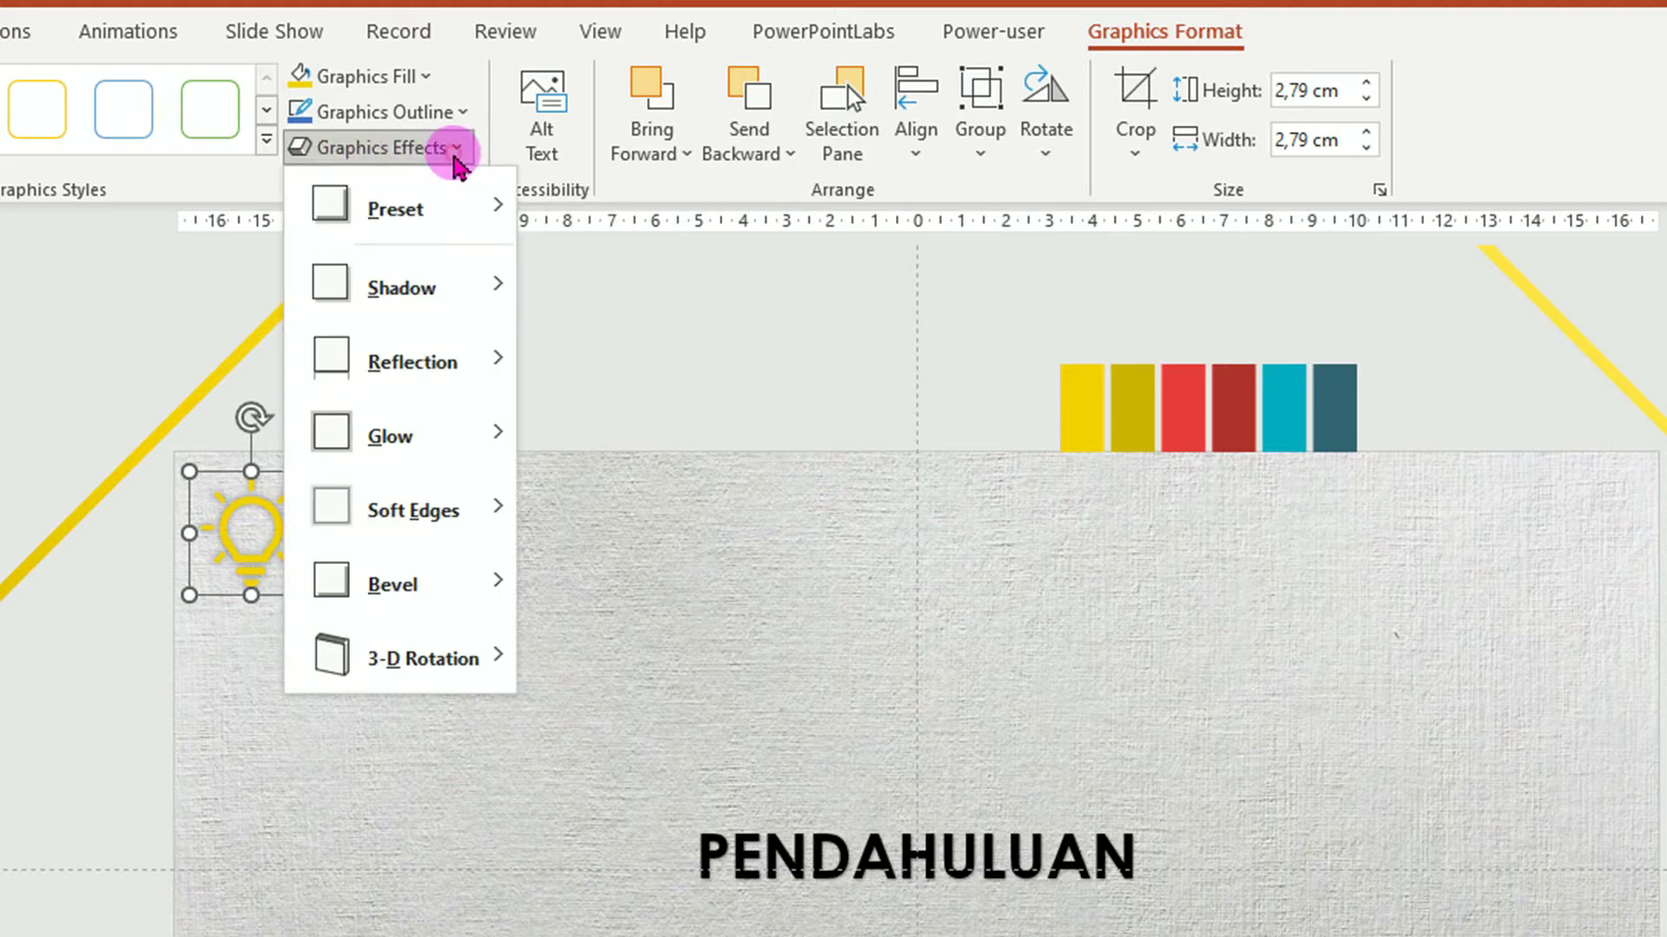
{"action": "mouse_move", "coordinate": [399, 289]}
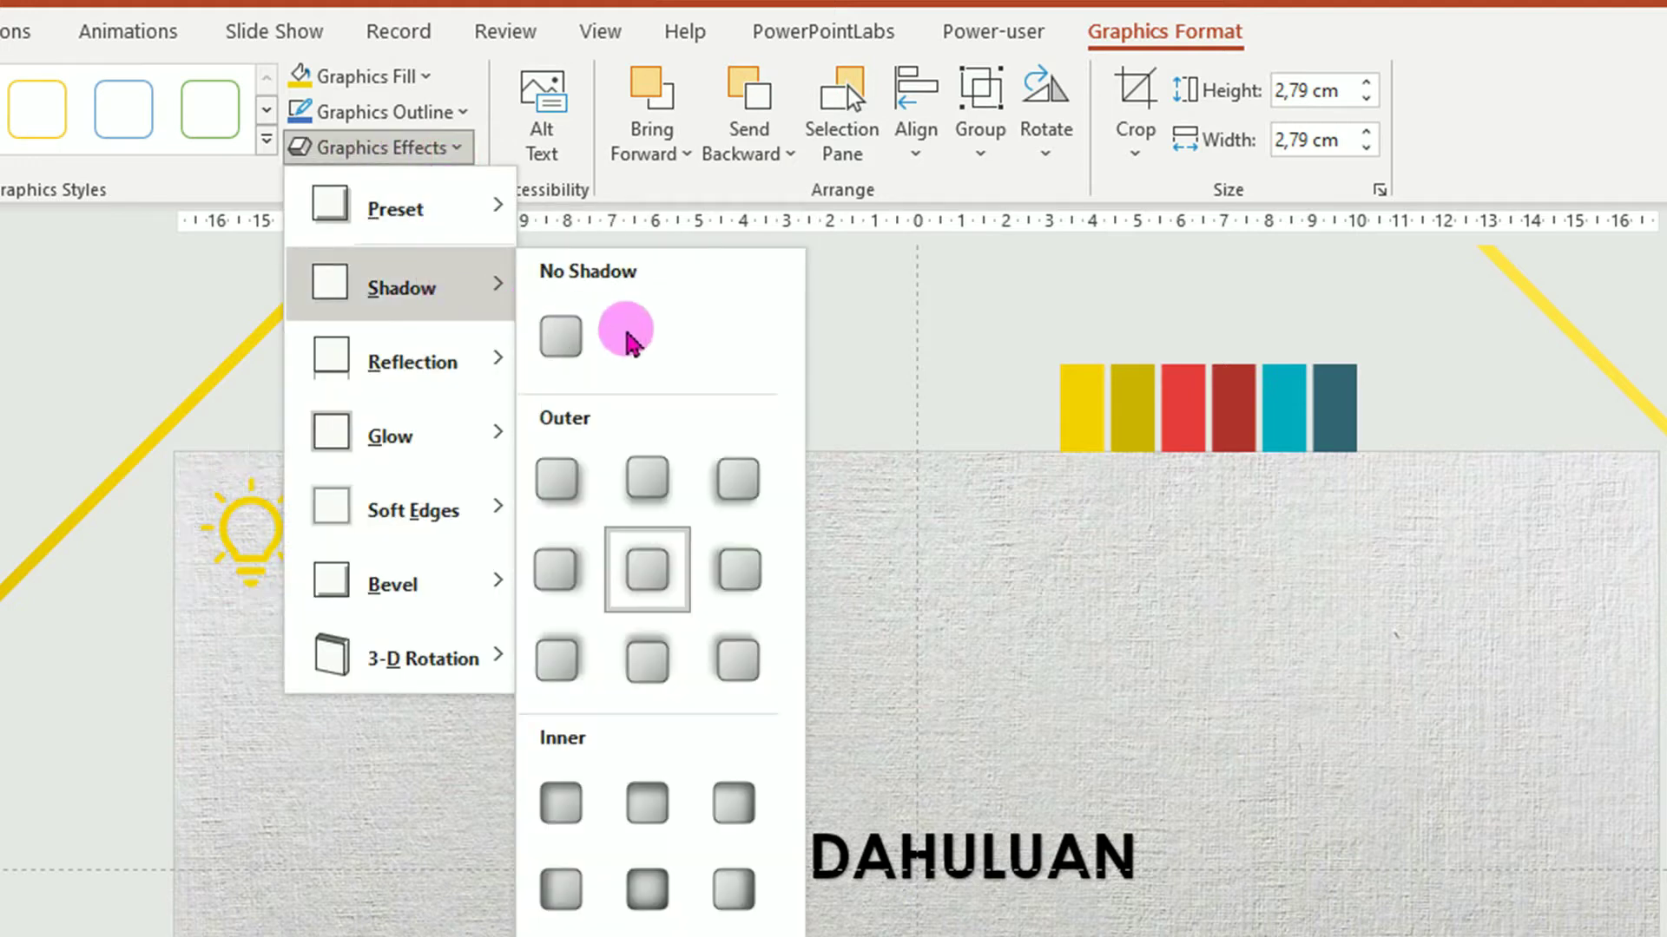
{"action": "left_click", "coordinate": [649, 805]}
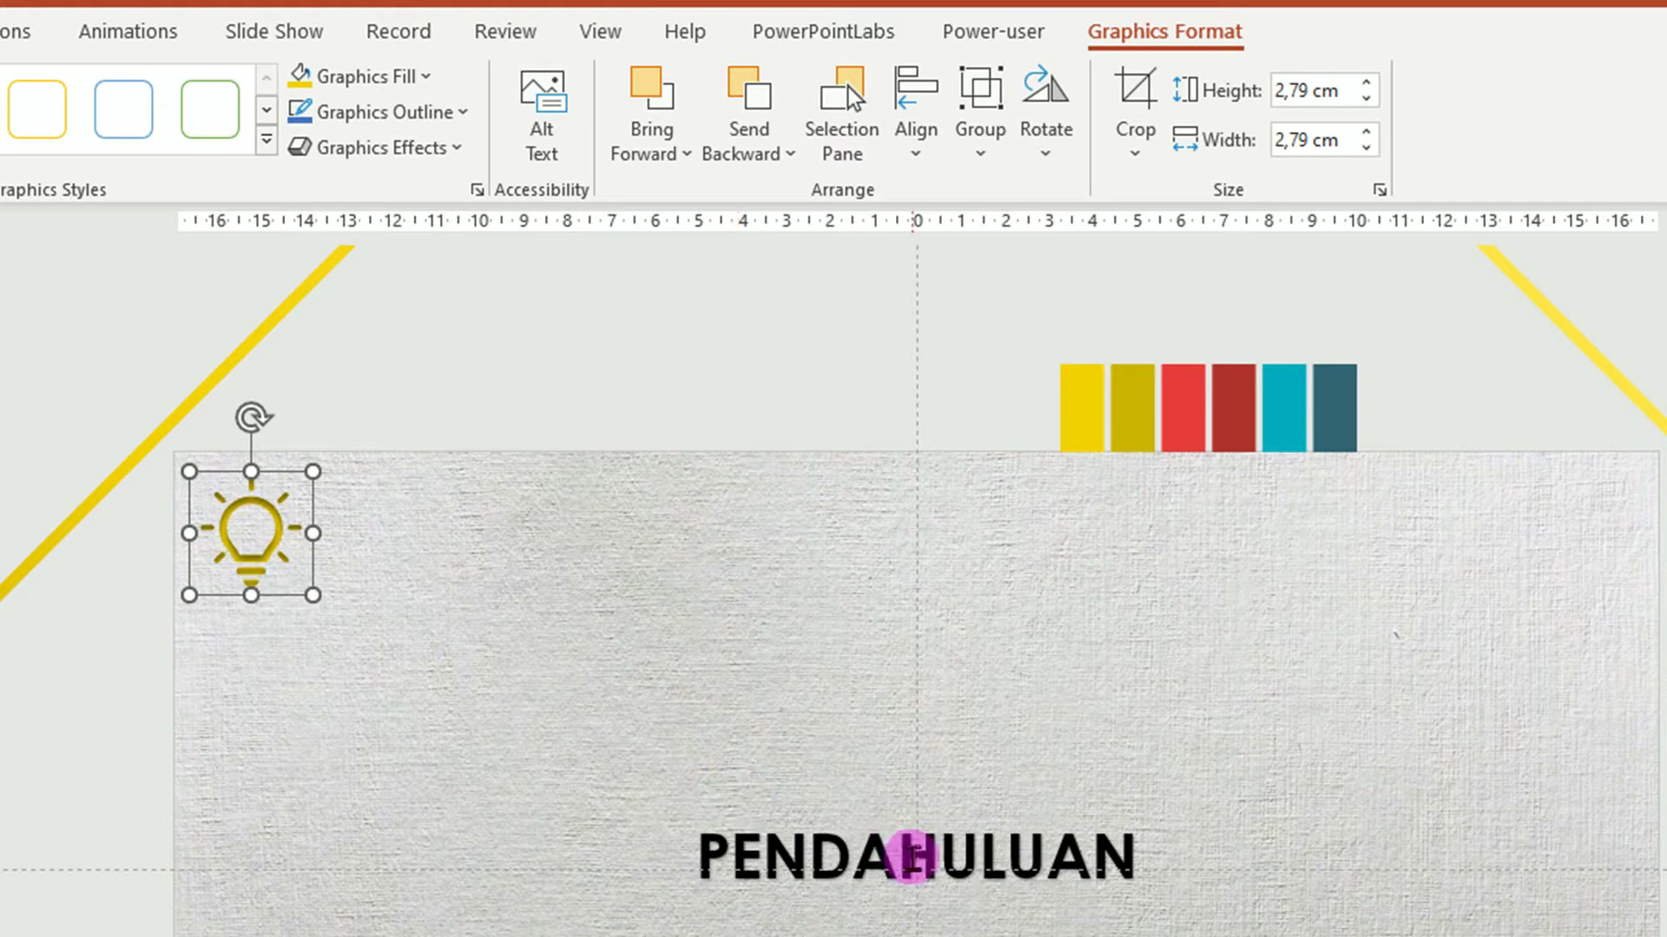
Move the PENDAHULUAN title beside the lightbulb and fill its letters with the gold image from PPT ZOOM.
{"action": "left_click", "coordinate": [911, 857]}
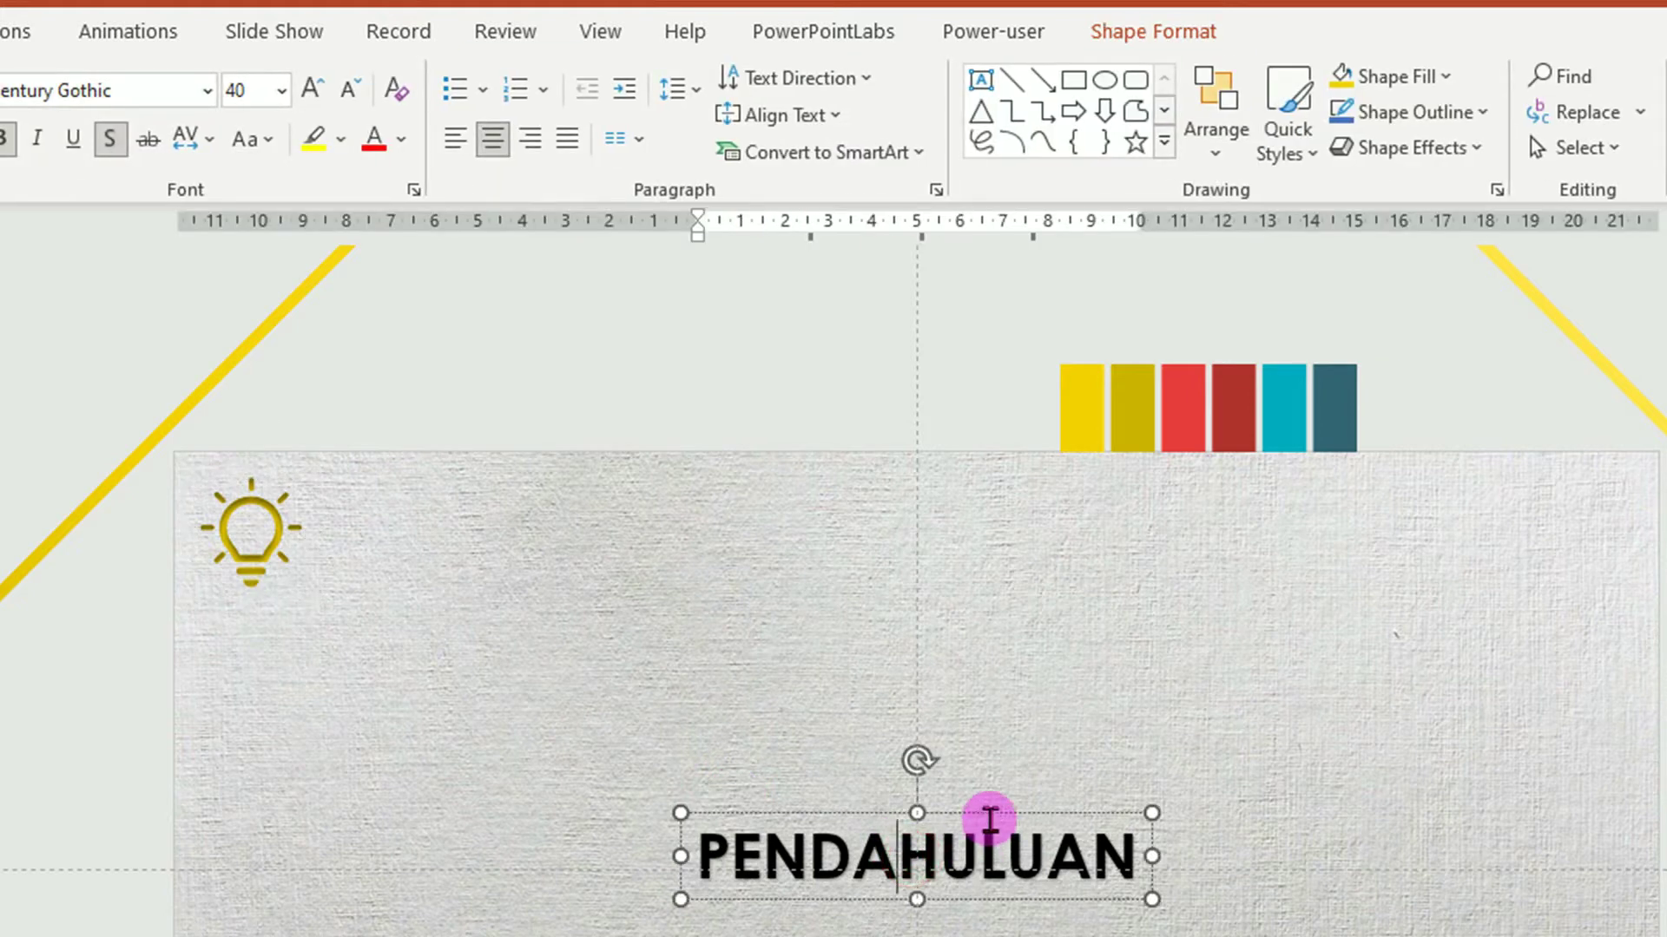
{"action": "mouse_move", "coordinate": [990, 820]}
{"action": "left_mouse_down"}
{"action": "mouse_move", "coordinate": [685, 480]}
{"action": "mouse_move", "coordinate": [591, 488]}
{"action": "left_mouse_up"}
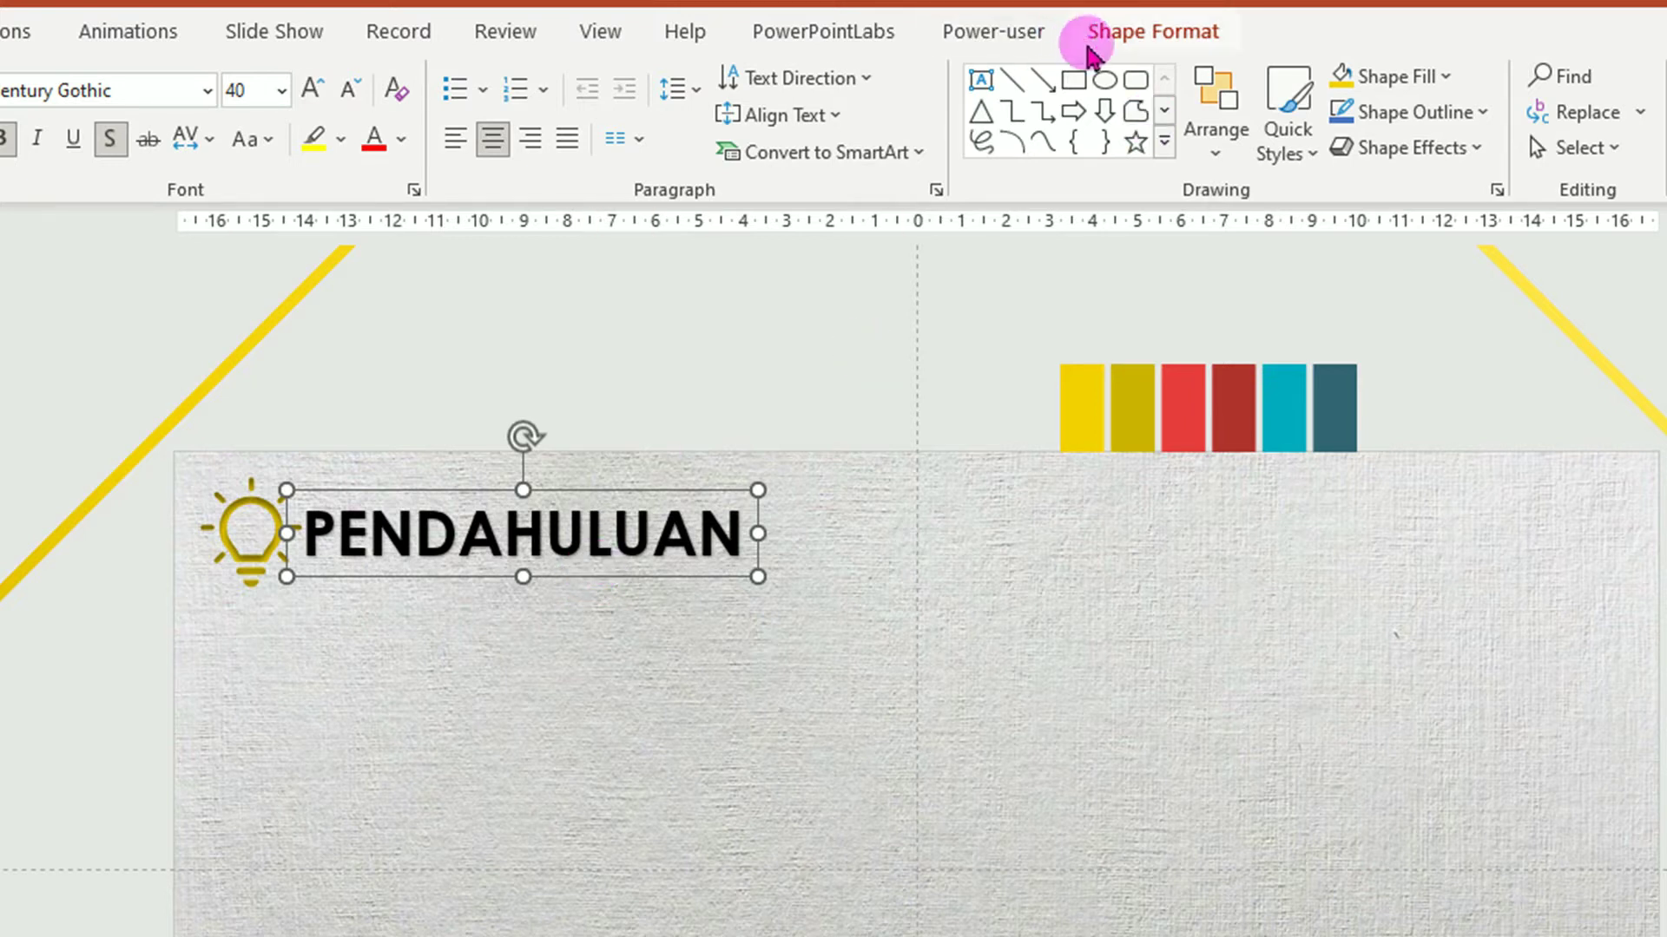
{"action": "left_click", "coordinate": [1140, 31]}
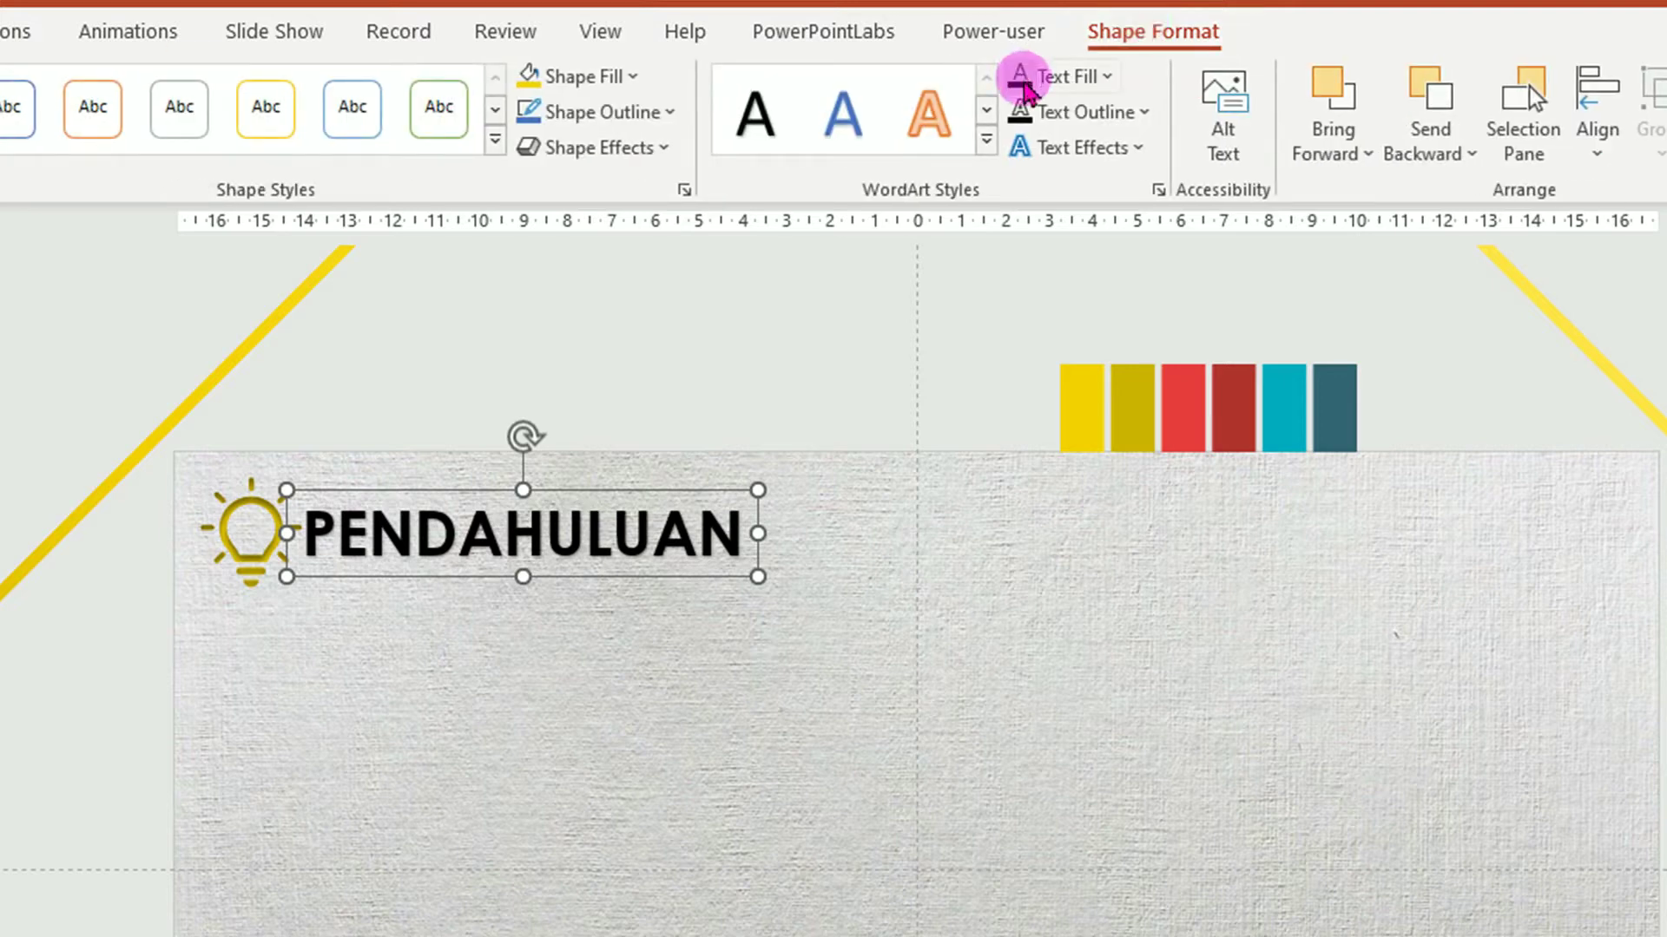
{"action": "left_click", "coordinate": [1096, 85]}
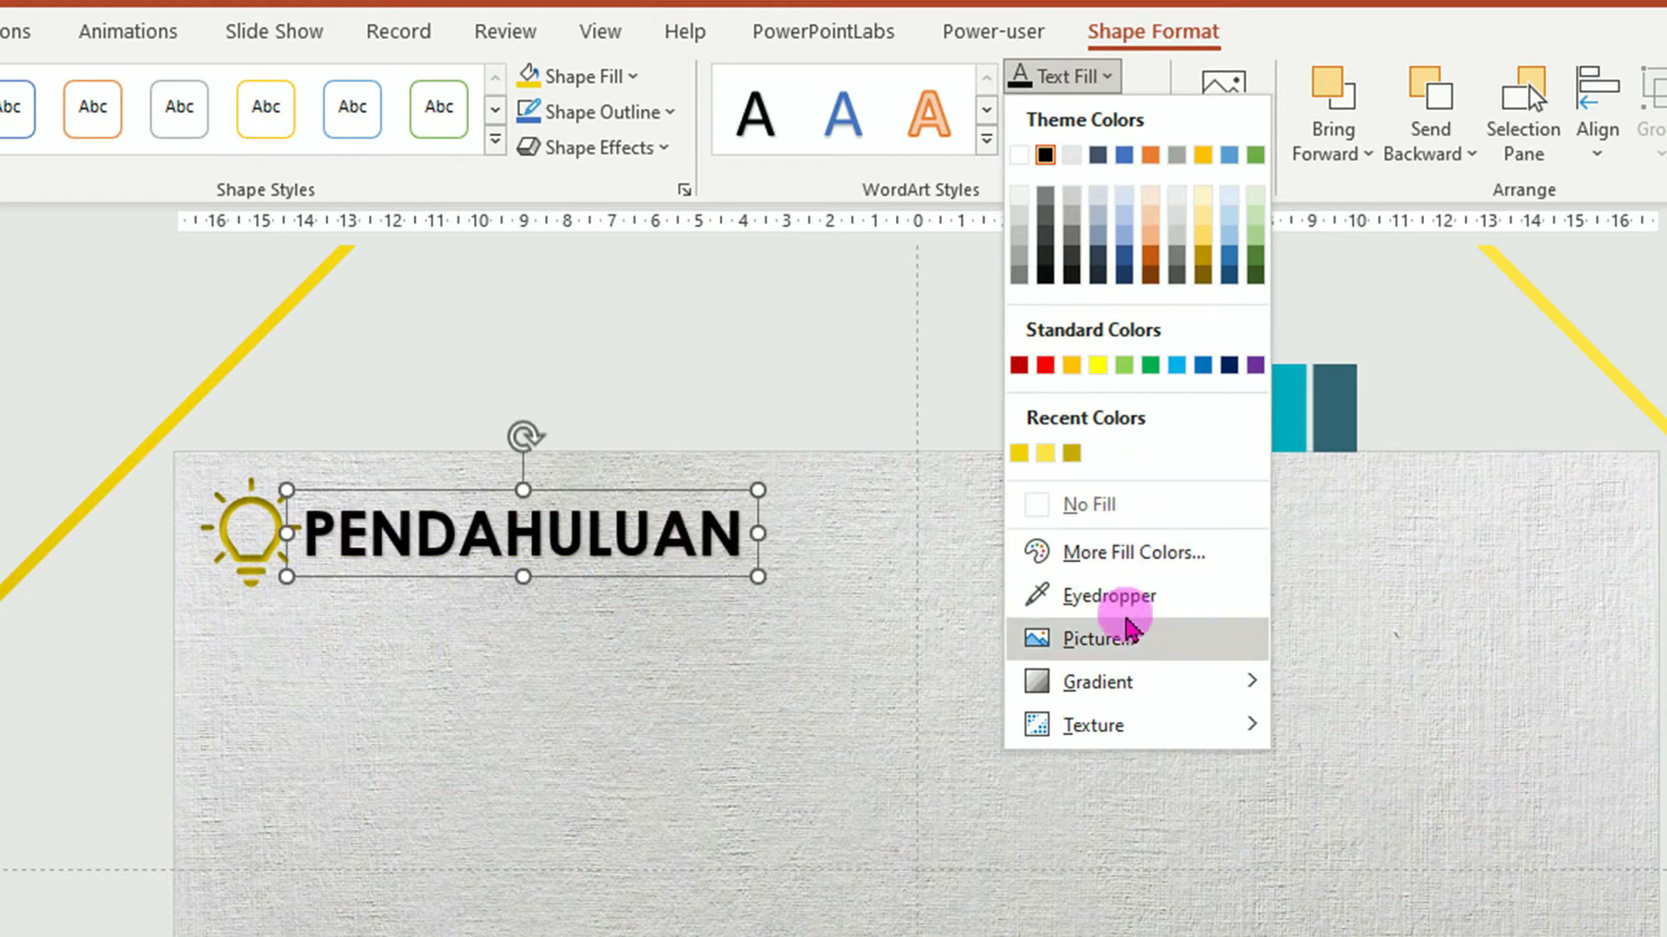
{"action": "left_click", "coordinate": [1120, 641]}
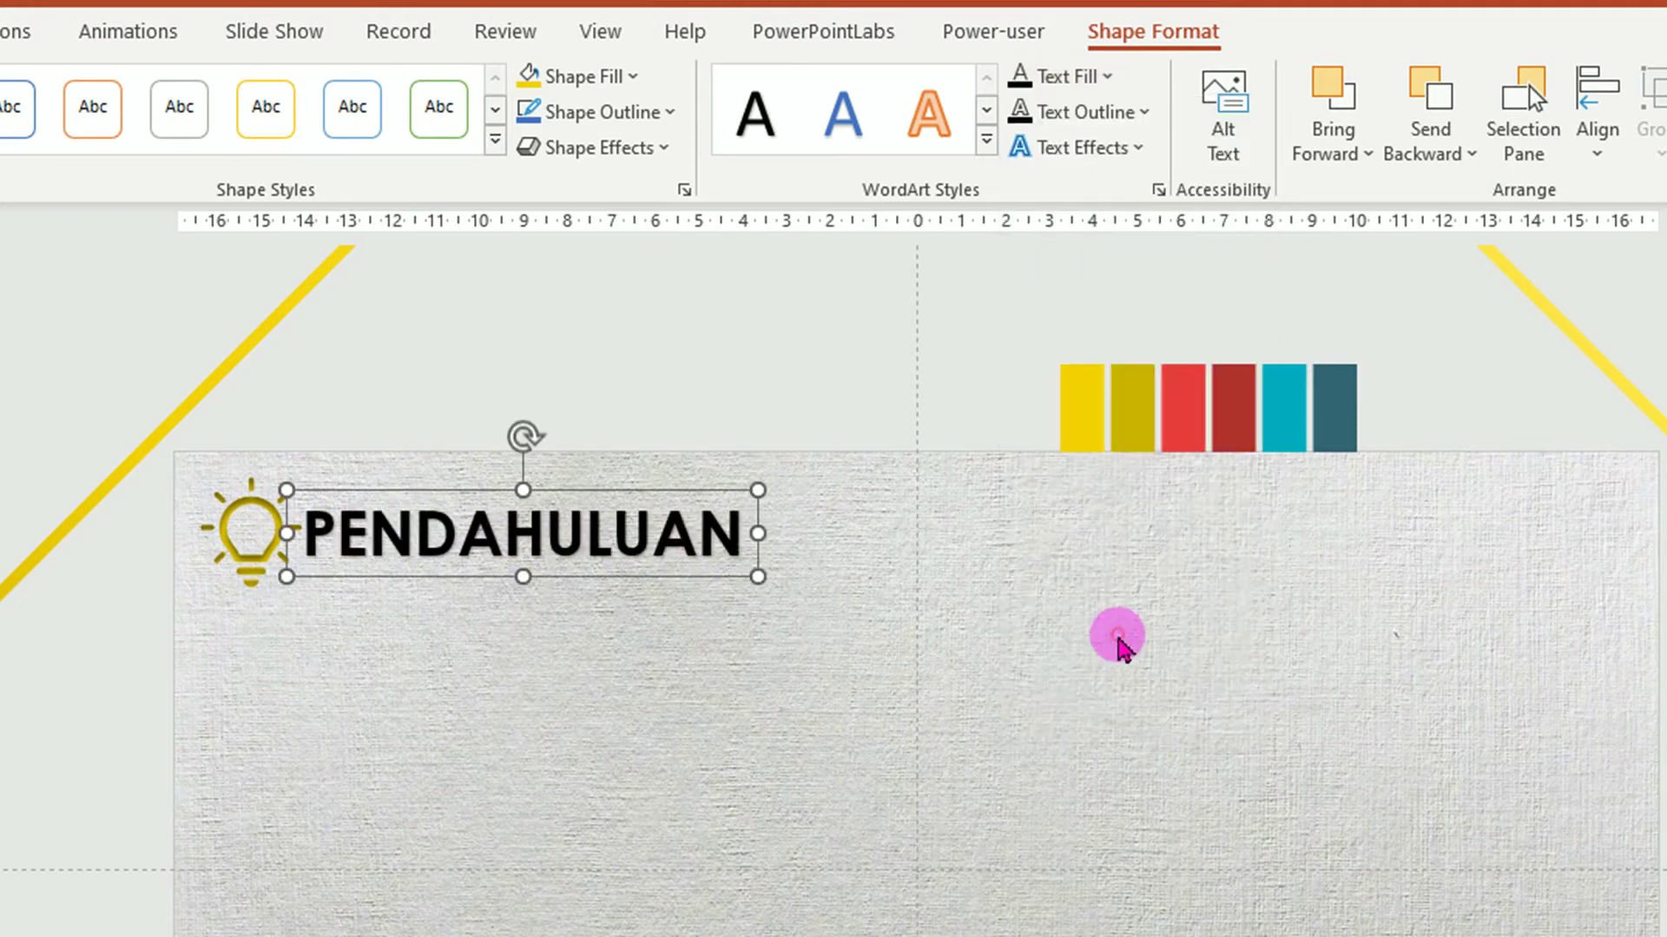
{"action": "left_click", "coordinate": [714, 660]}
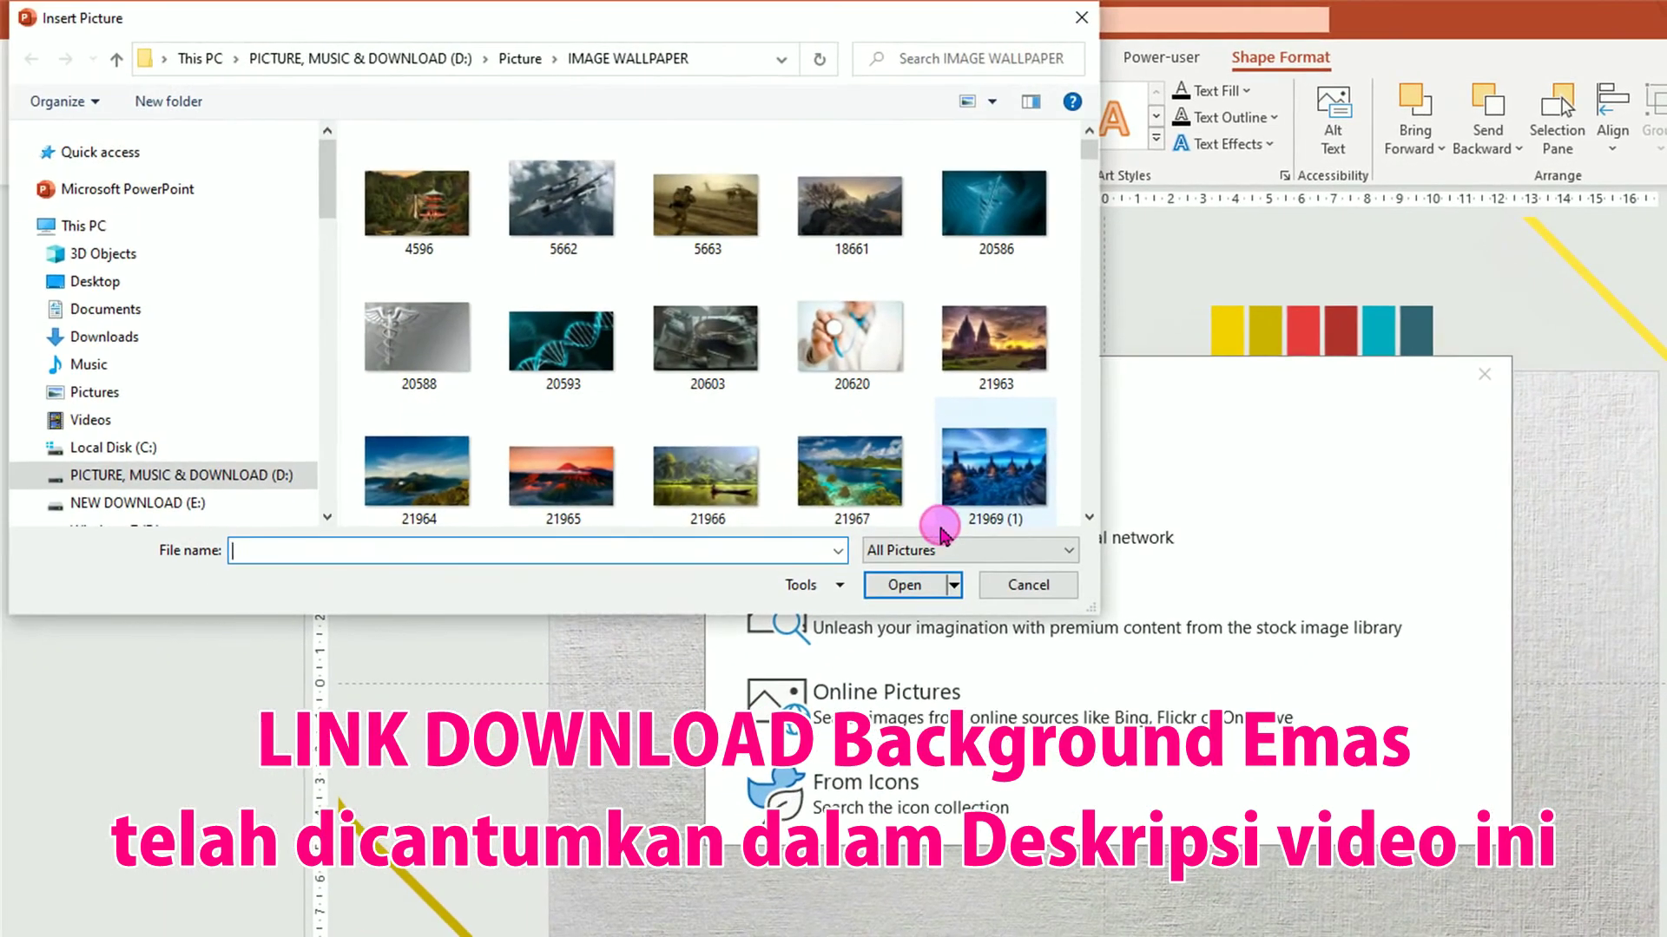
{"action": "left_click", "coordinate": [95, 390]}
{"action": "double_click", "coordinate": [560, 369]}
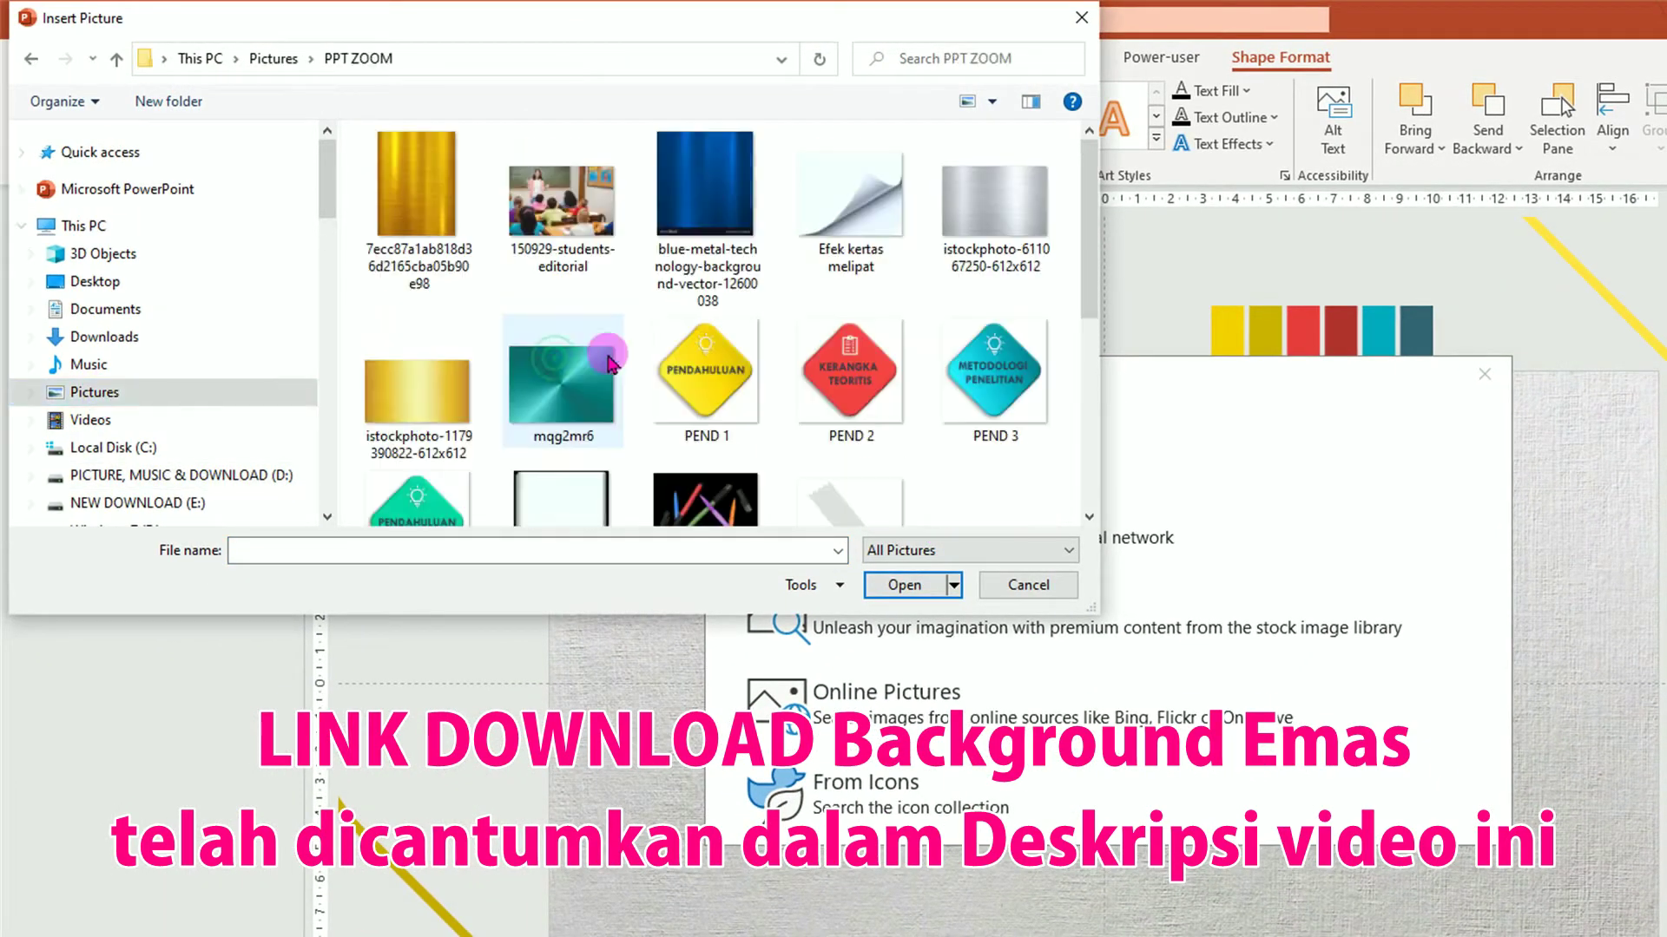
{"action": "left_click", "coordinate": [416, 169]}
{"action": "left_click", "coordinate": [903, 581]}
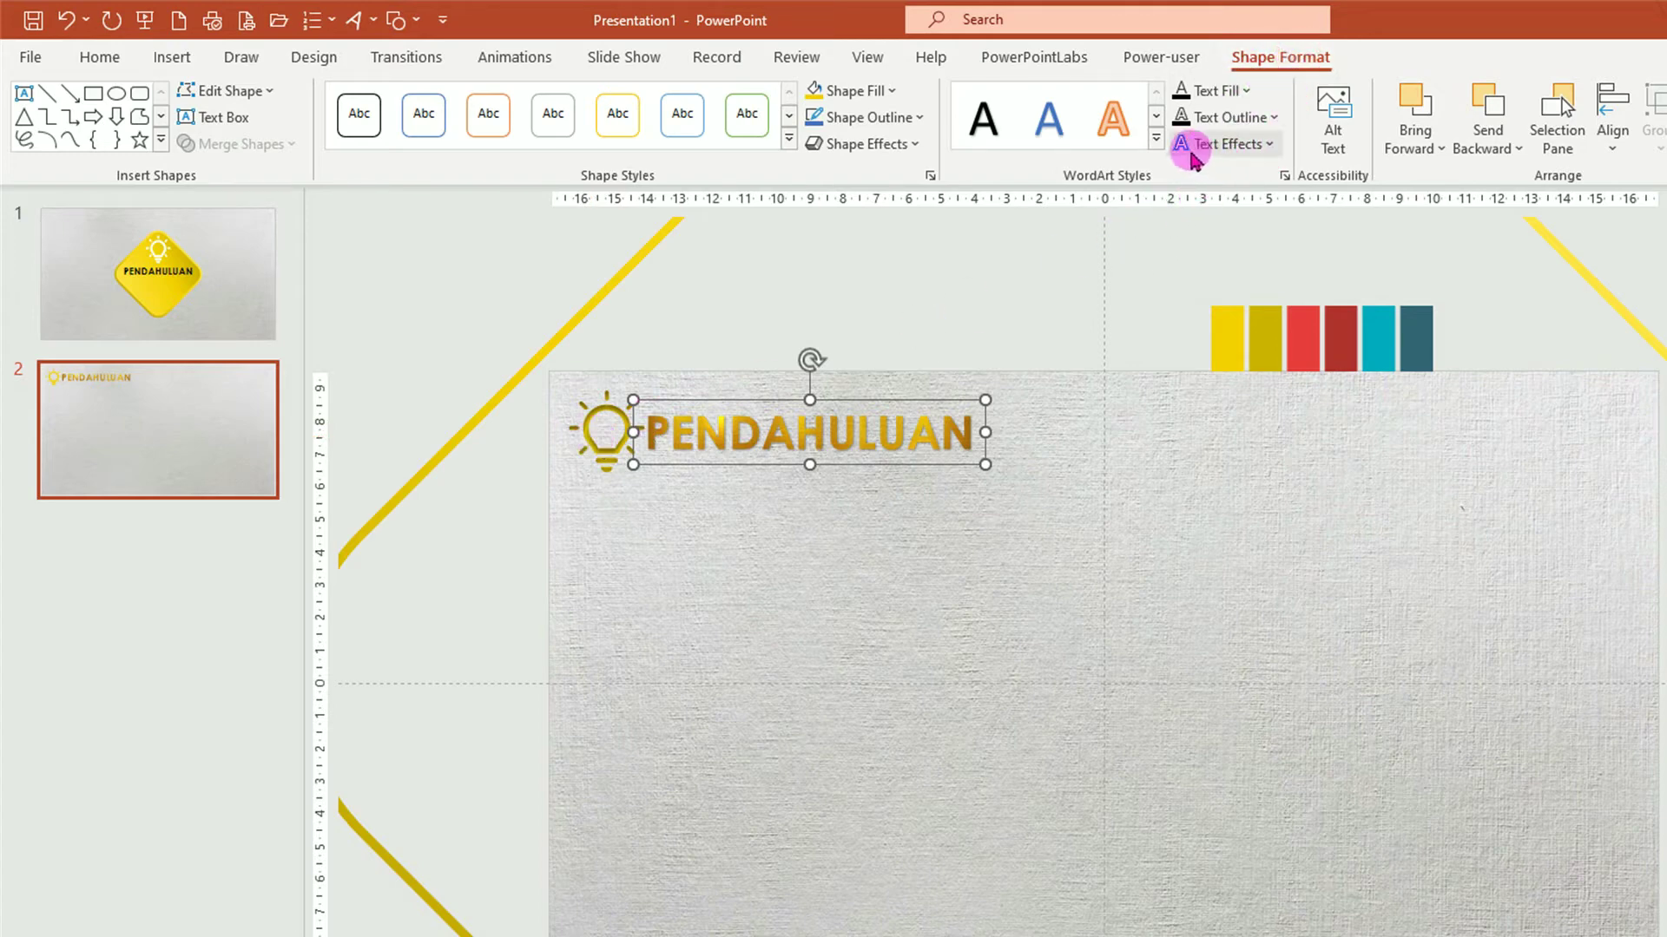
Apply an Inside: Top shadow to the gold PENDAHULUAN title text.
{"action": "left_click", "coordinate": [1272, 147]}
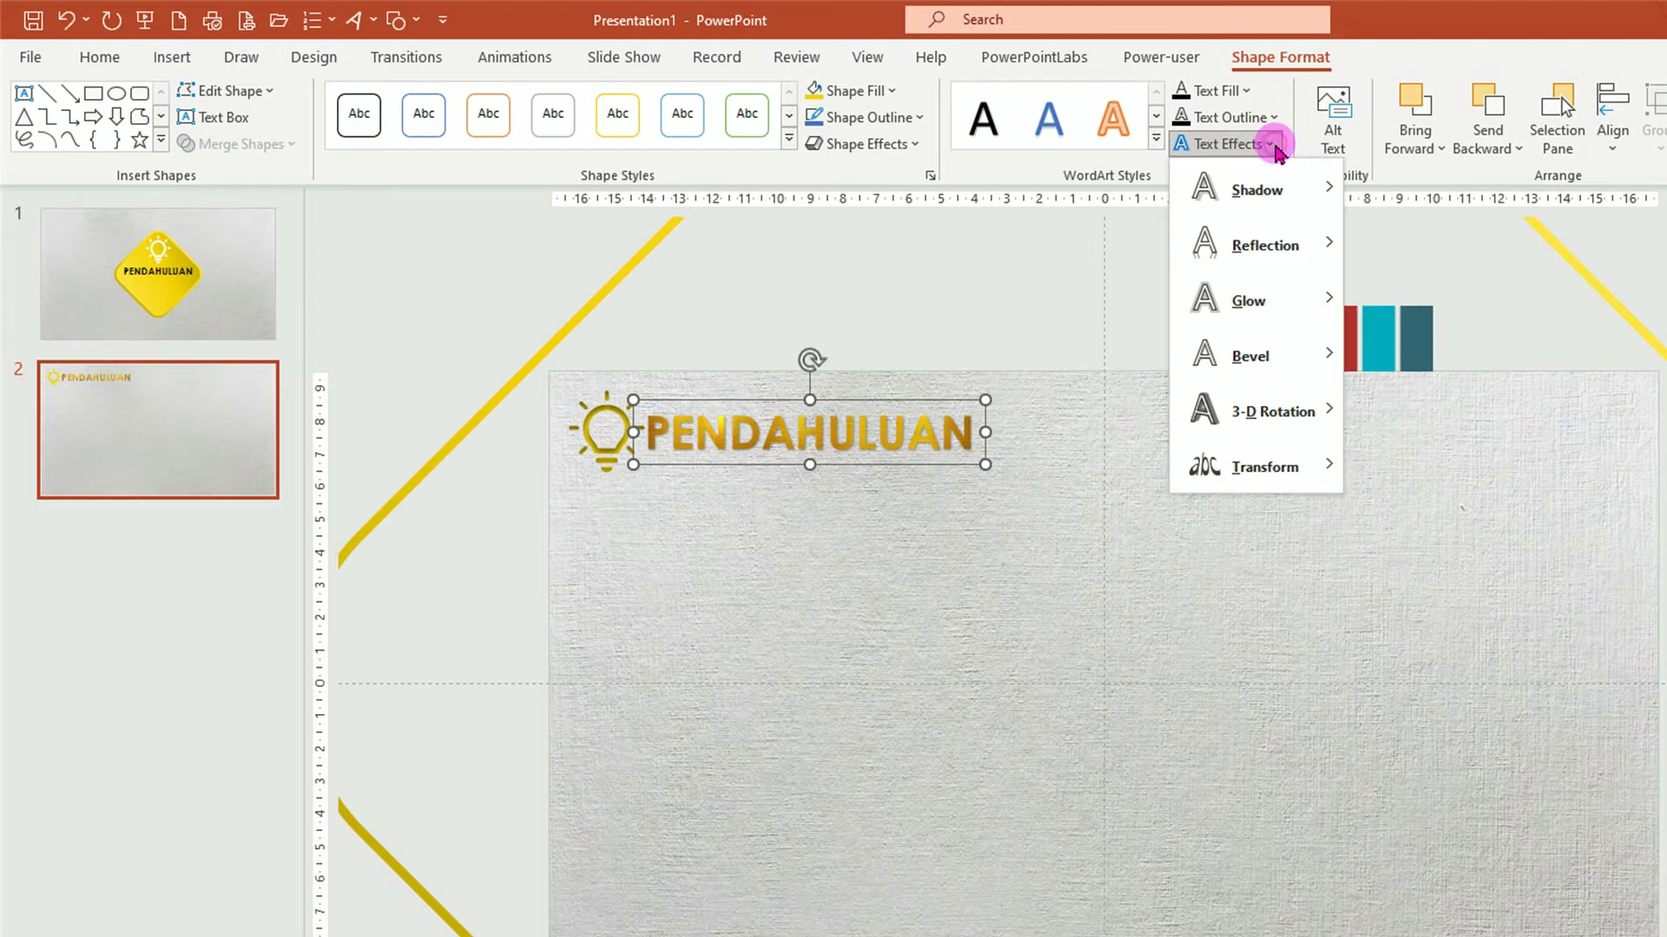
{"action": "mouse_move", "coordinate": [1255, 189]}
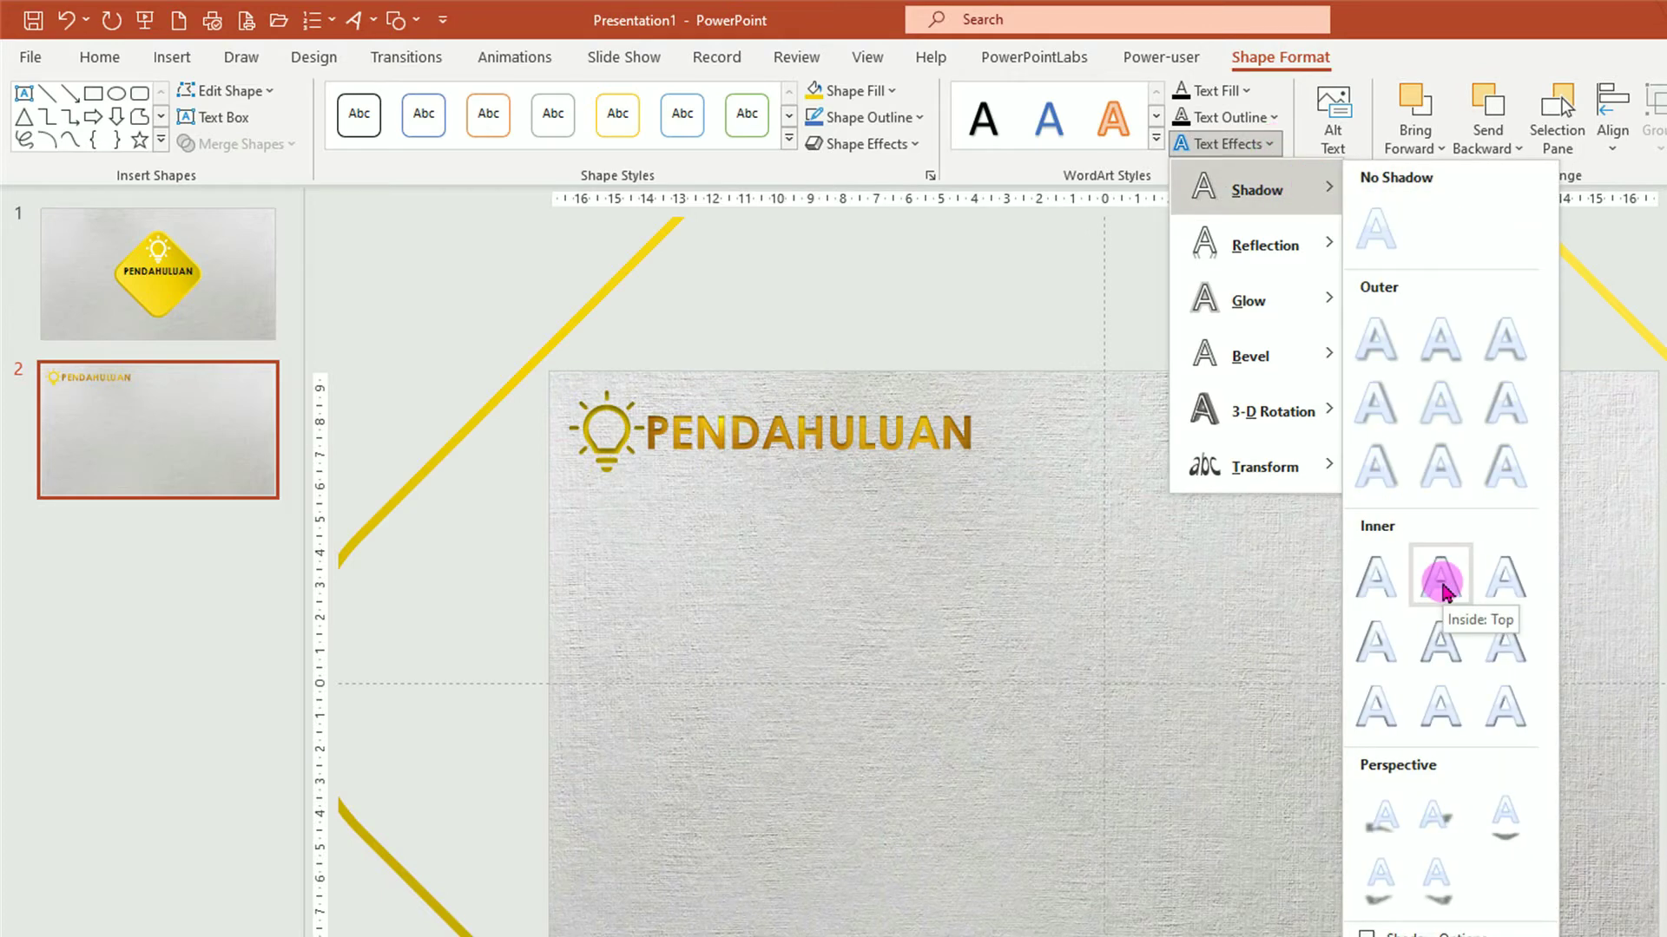
{"action": "left_click", "coordinate": [1442, 592]}
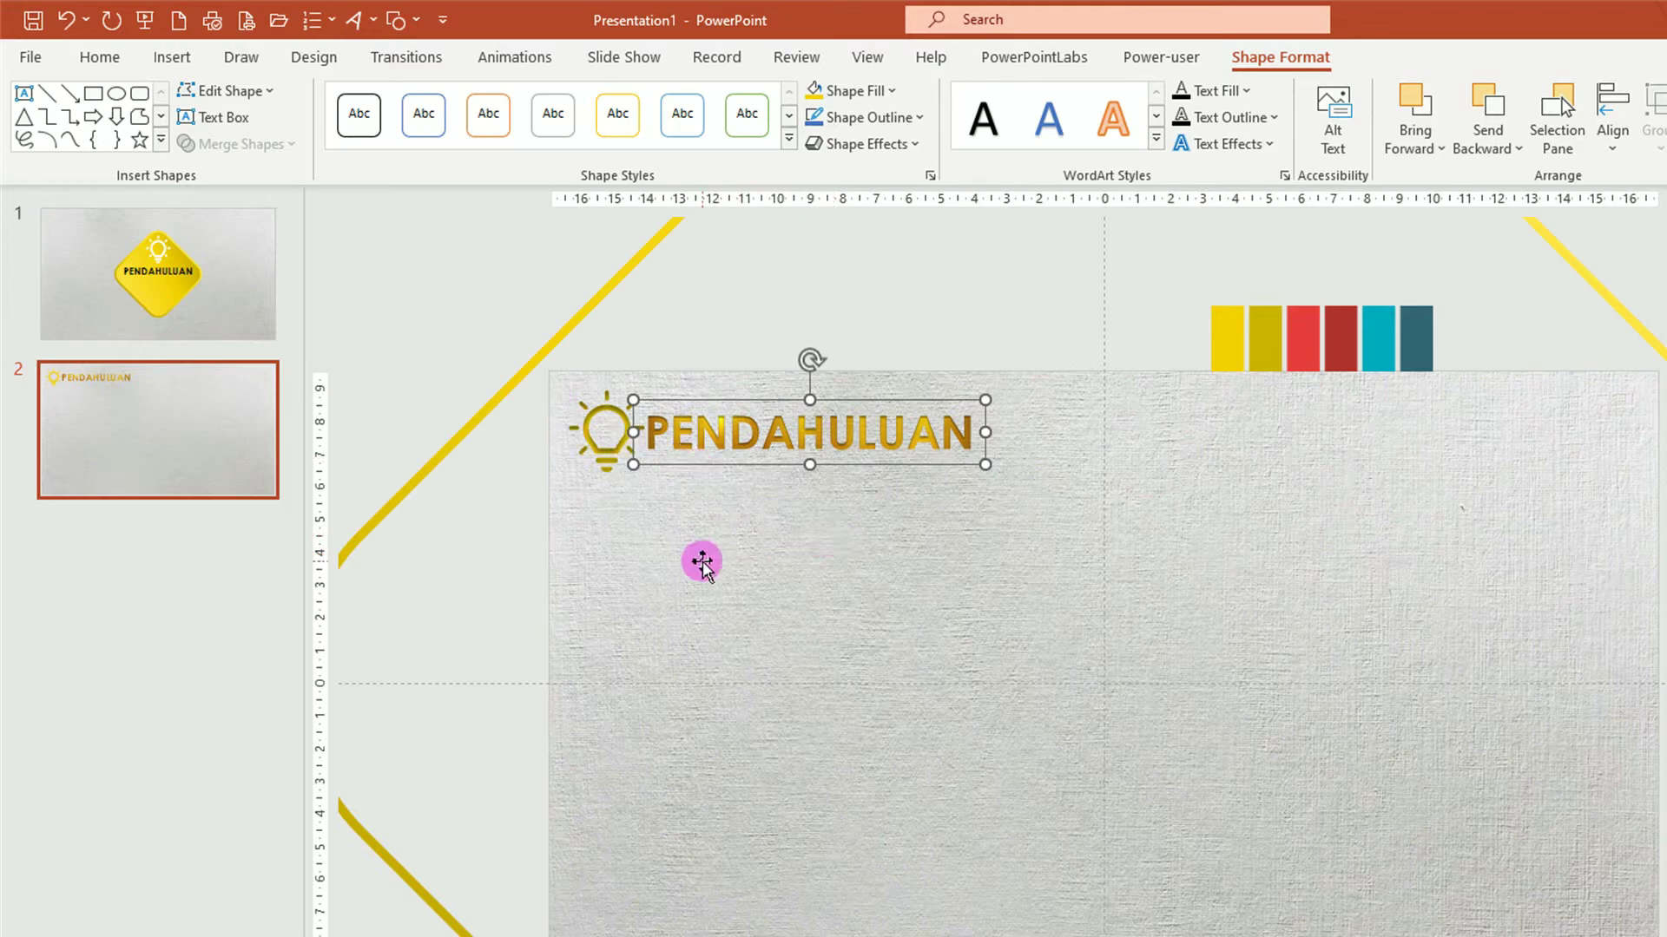
{"action": "key", "text": "Tab"}
{"action": "left_click", "coordinate": [171, 58]}
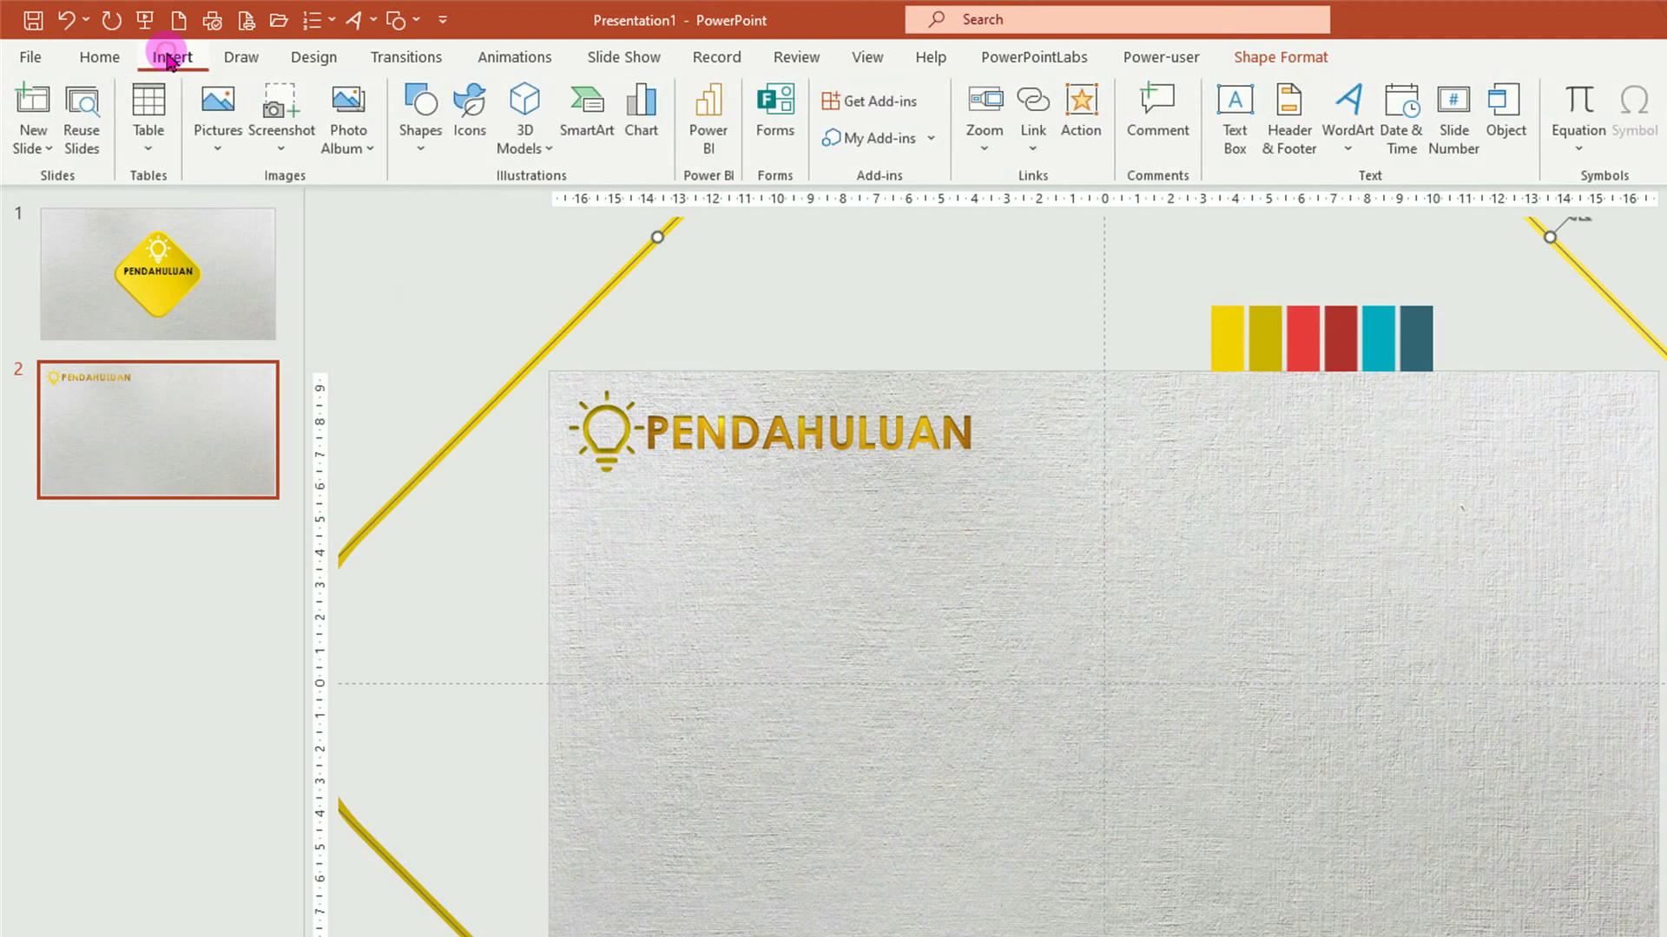
Add a text box of 'Deskripsi singkat pendahuluan…' paragraphs below the PENDAHULUAN heading.
{"action": "left_click", "coordinate": [421, 150]}
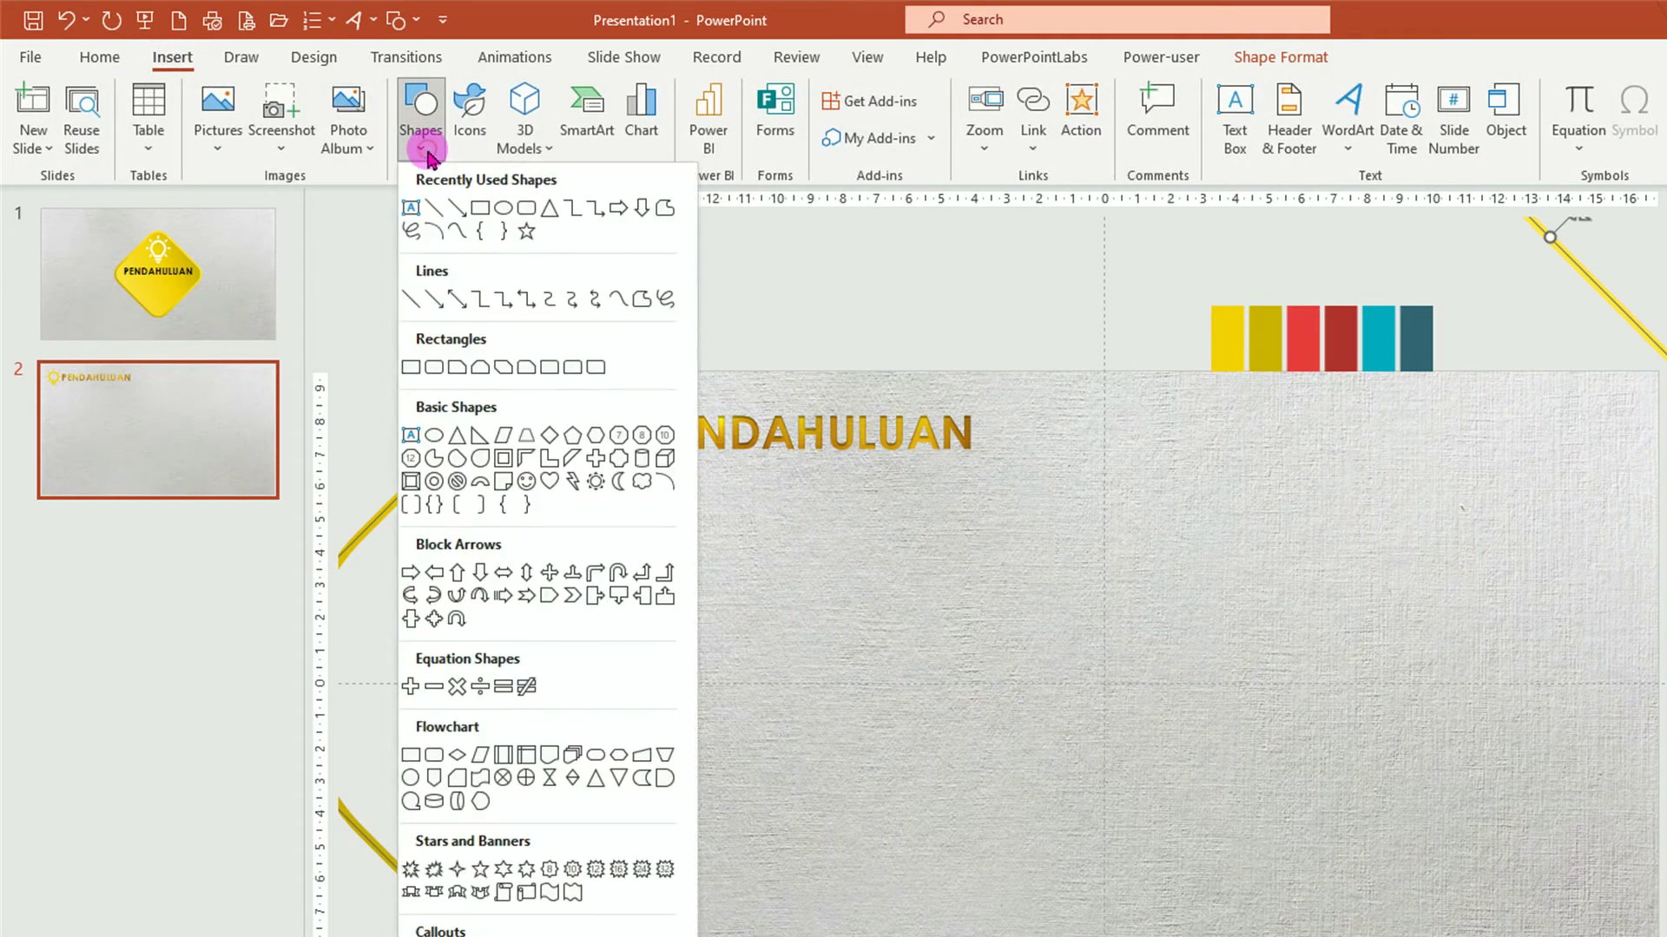
{"action": "left_click", "coordinate": [410, 436]}
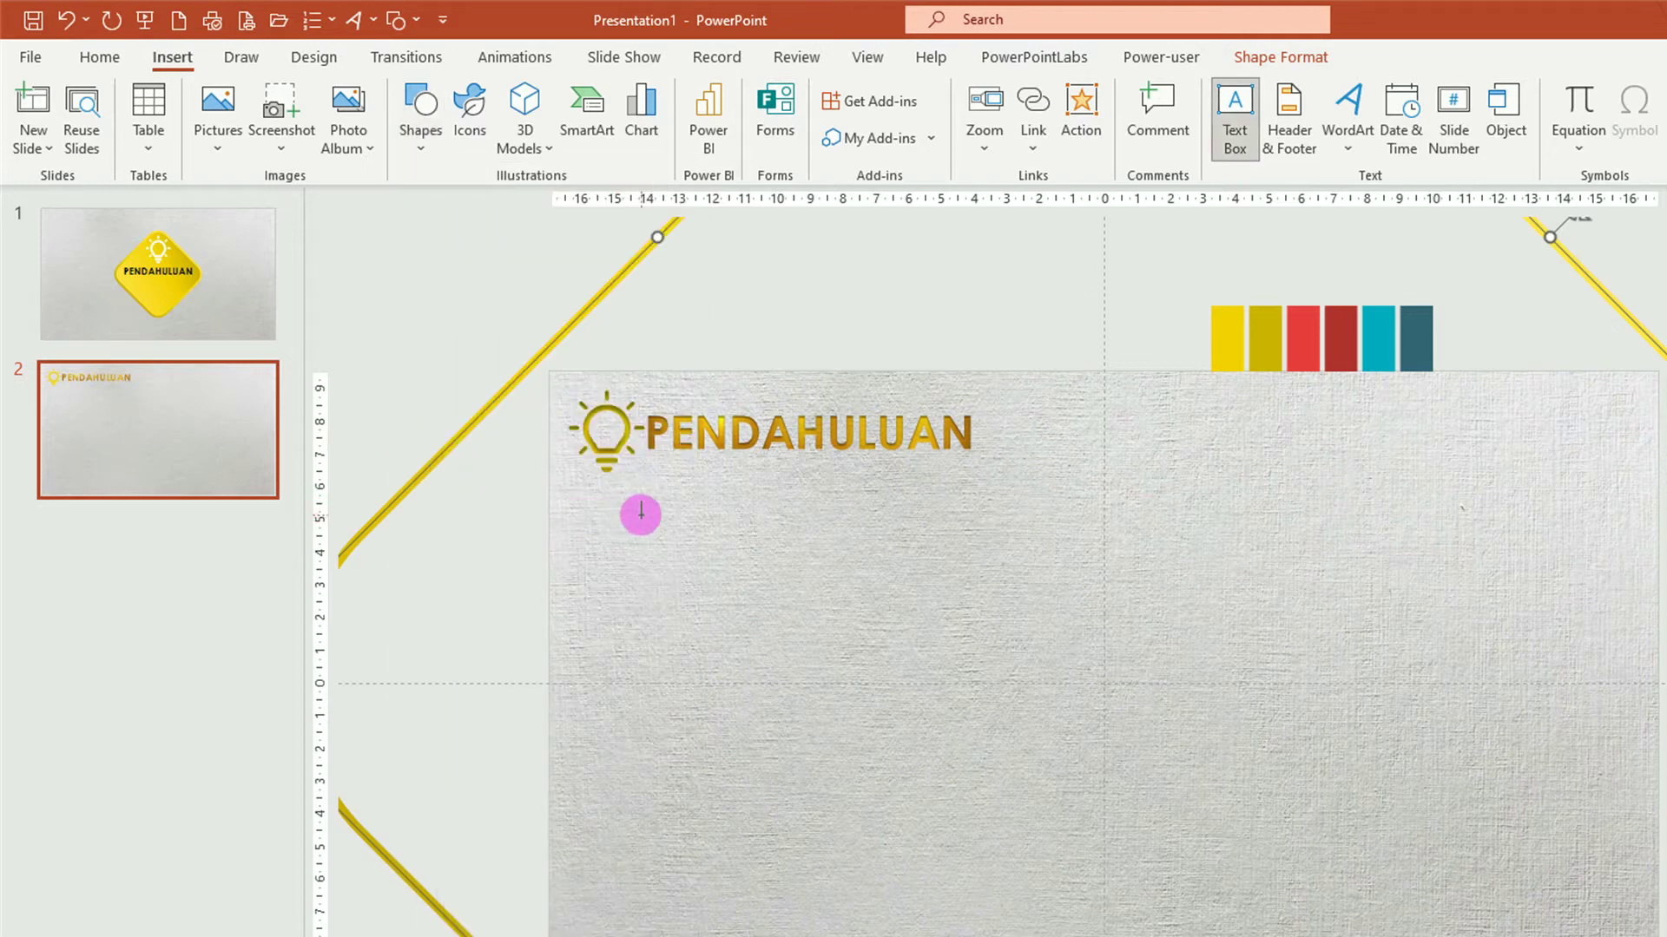
{"action": "left_click_drag", "start_coordinate": [653, 518], "coordinate": [1085, 830]}
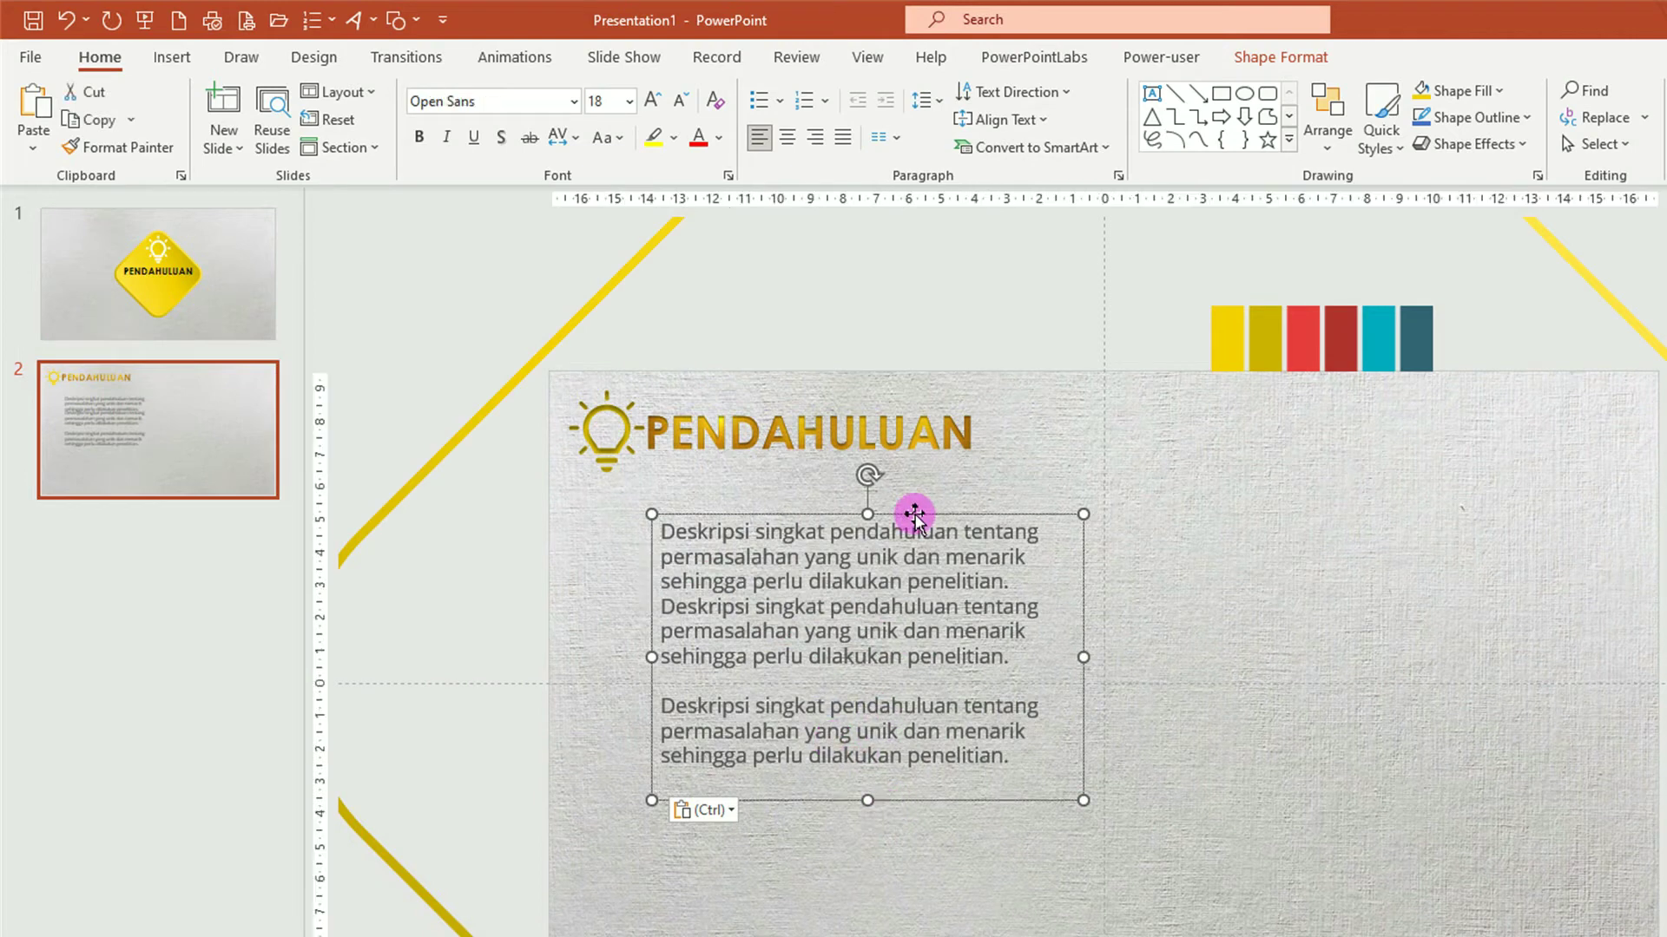
{"action": "left_click_drag", "start_coordinate": [915, 518], "coordinate": [903, 492]}
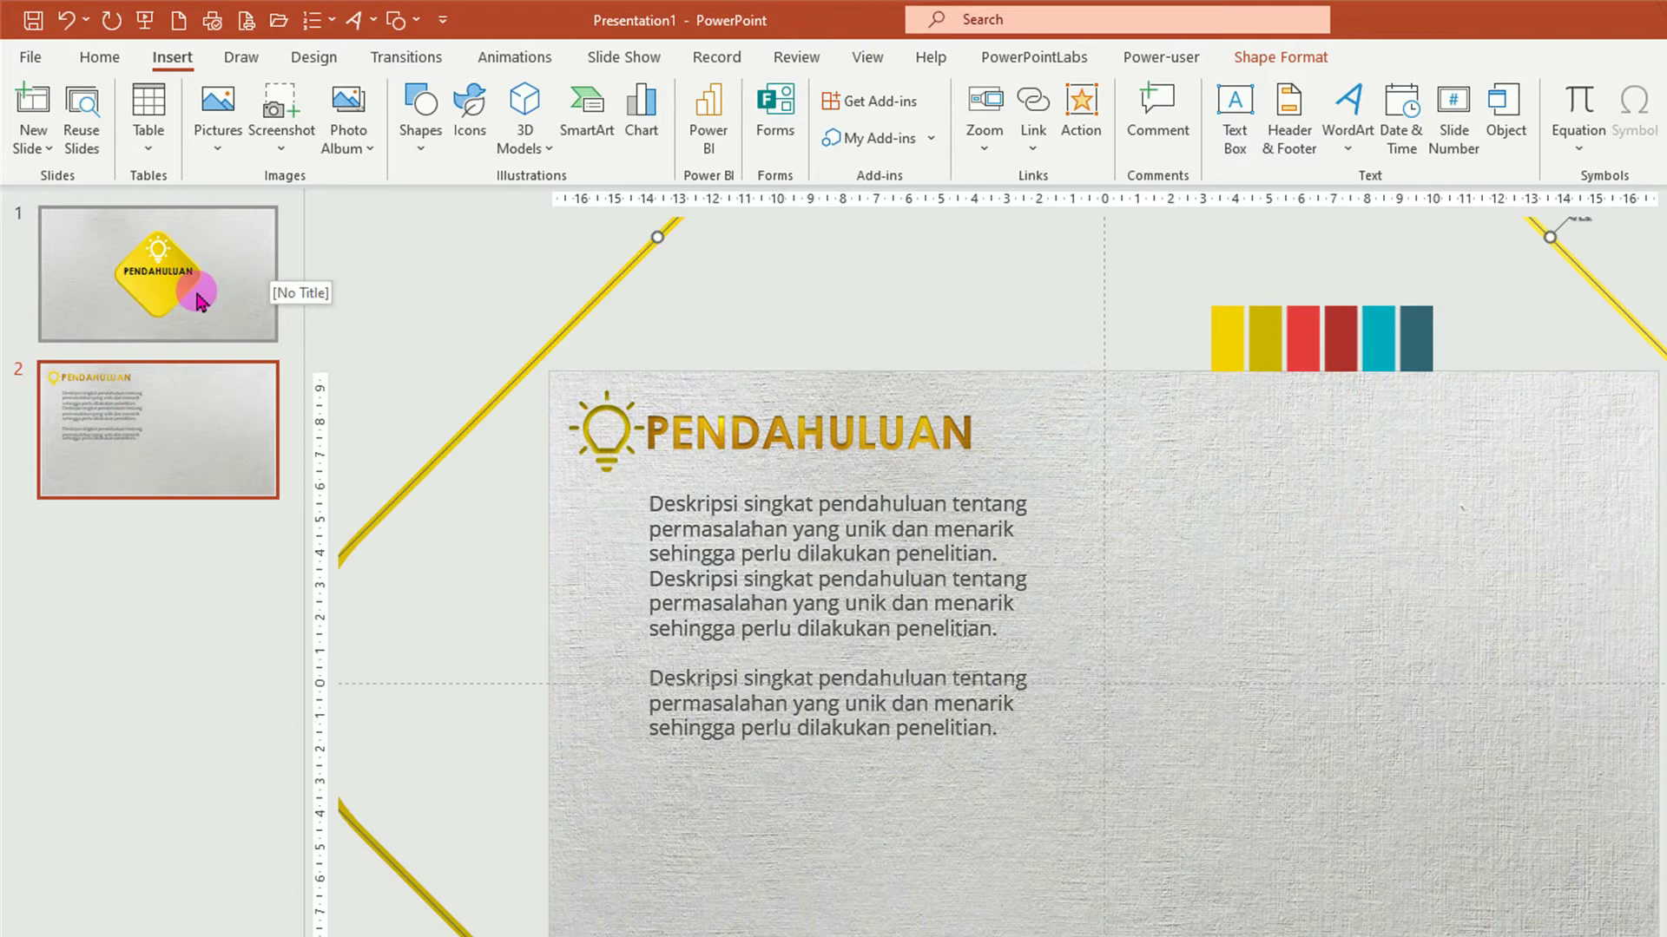
{"action": "left_click", "coordinate": [198, 300]}
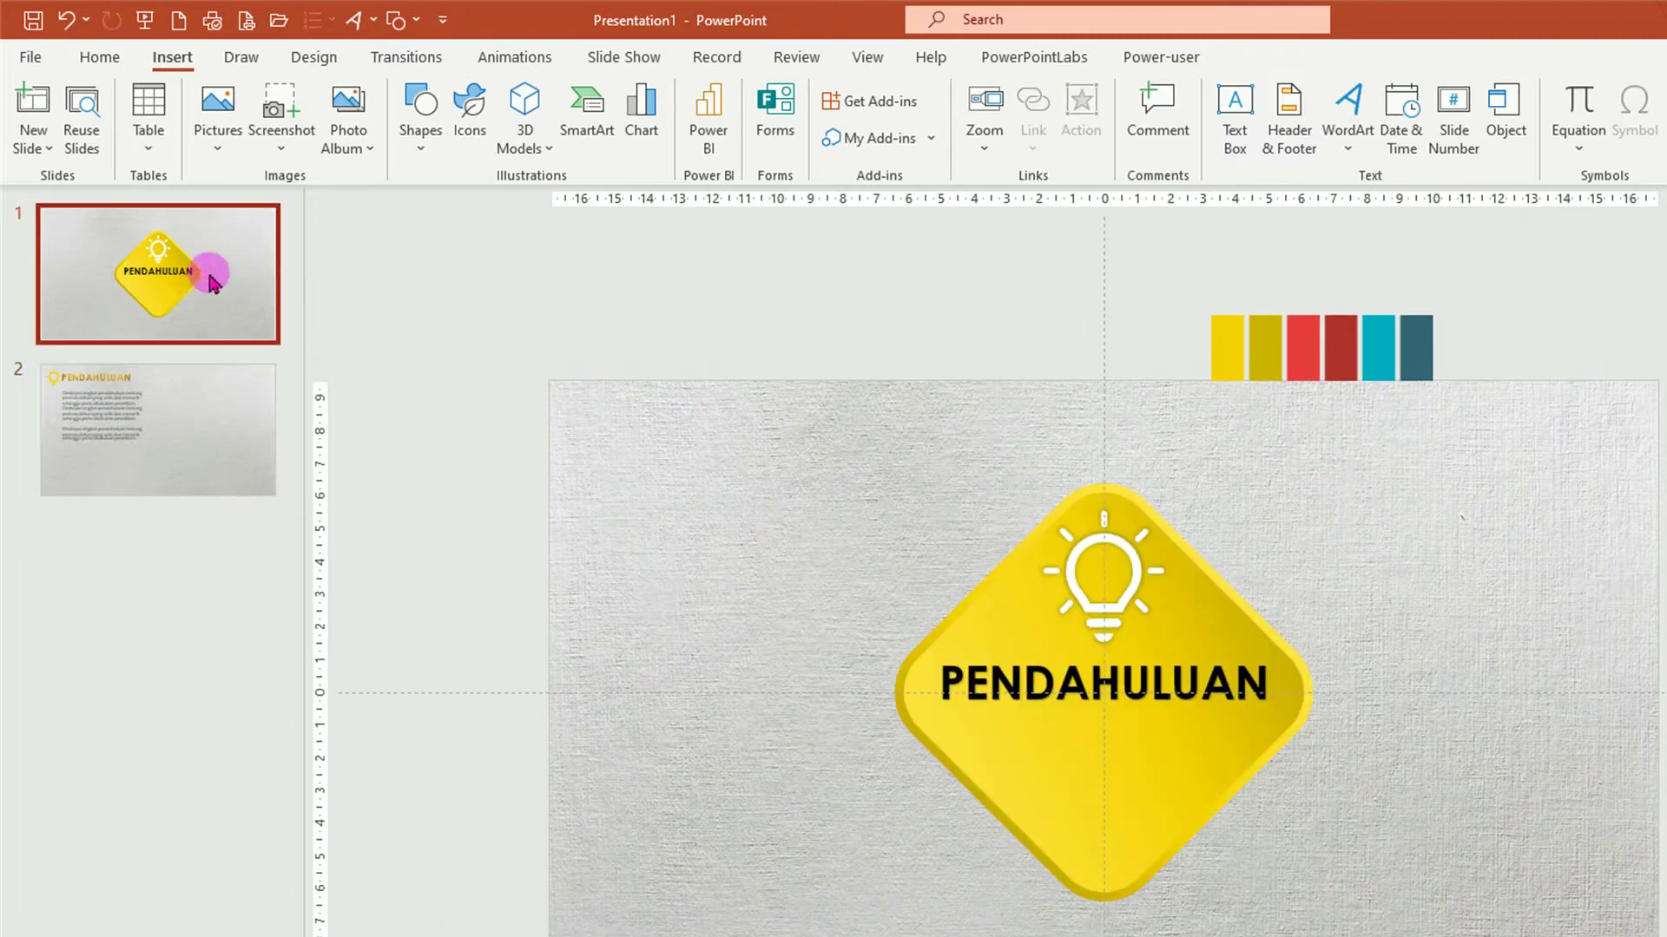
Copy slide 1's yellow diamond onto slide 2 and move it right of the description text.
{"action": "left_click", "coordinate": [976, 602]}
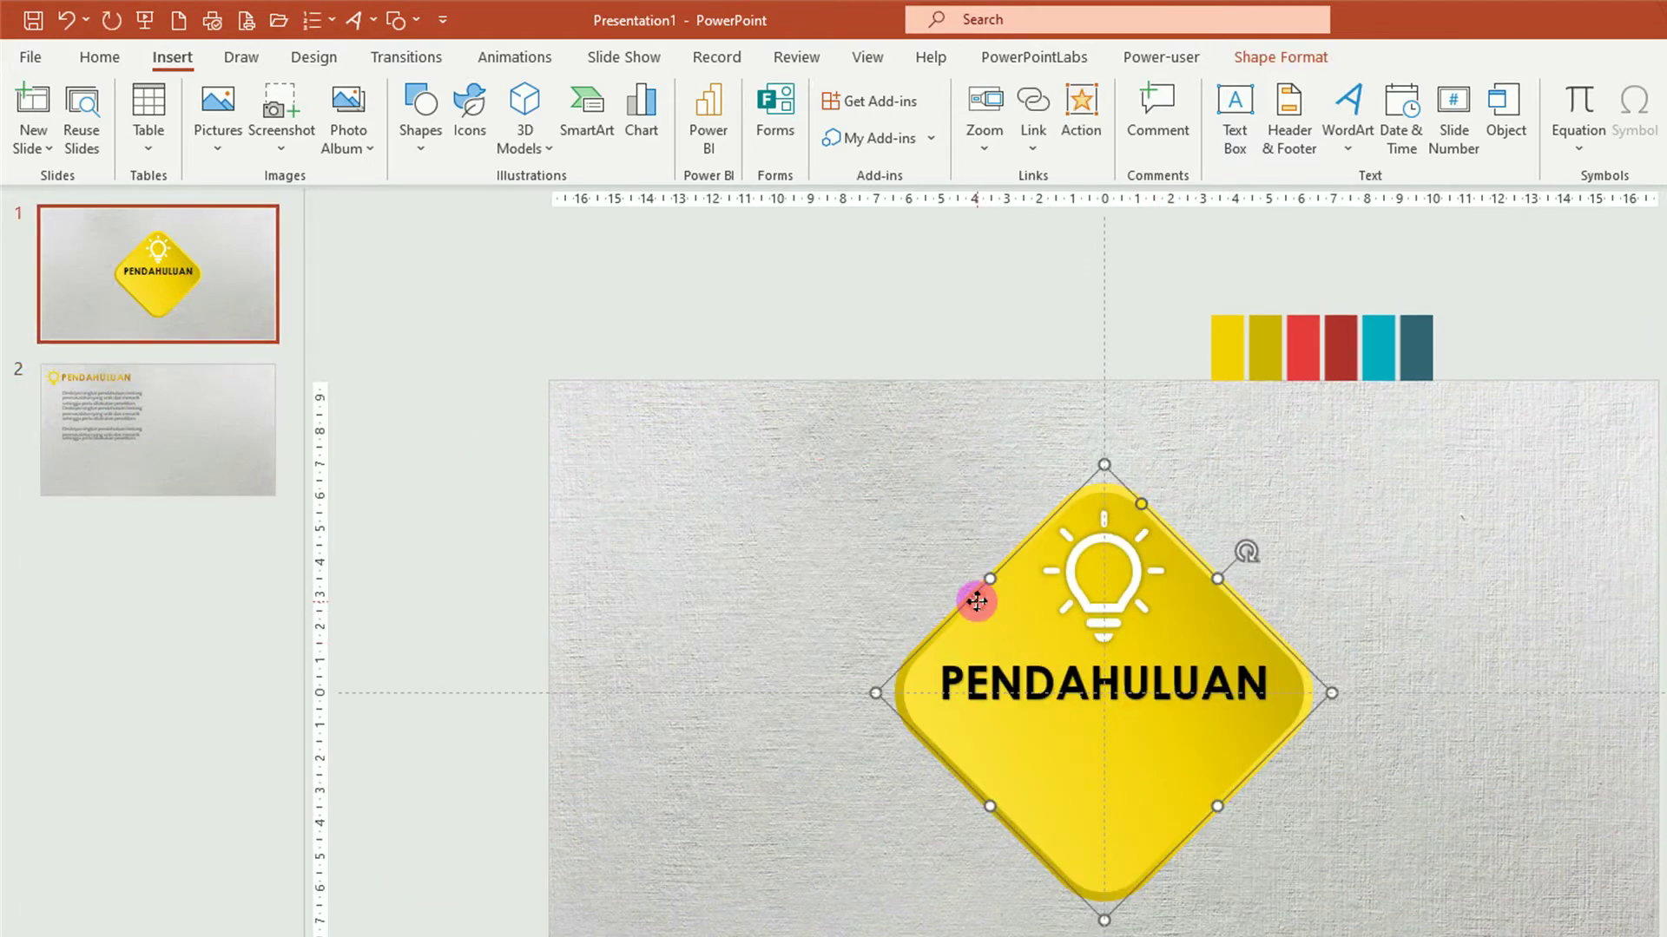
{"action": "key", "text": "ctrl+c"}
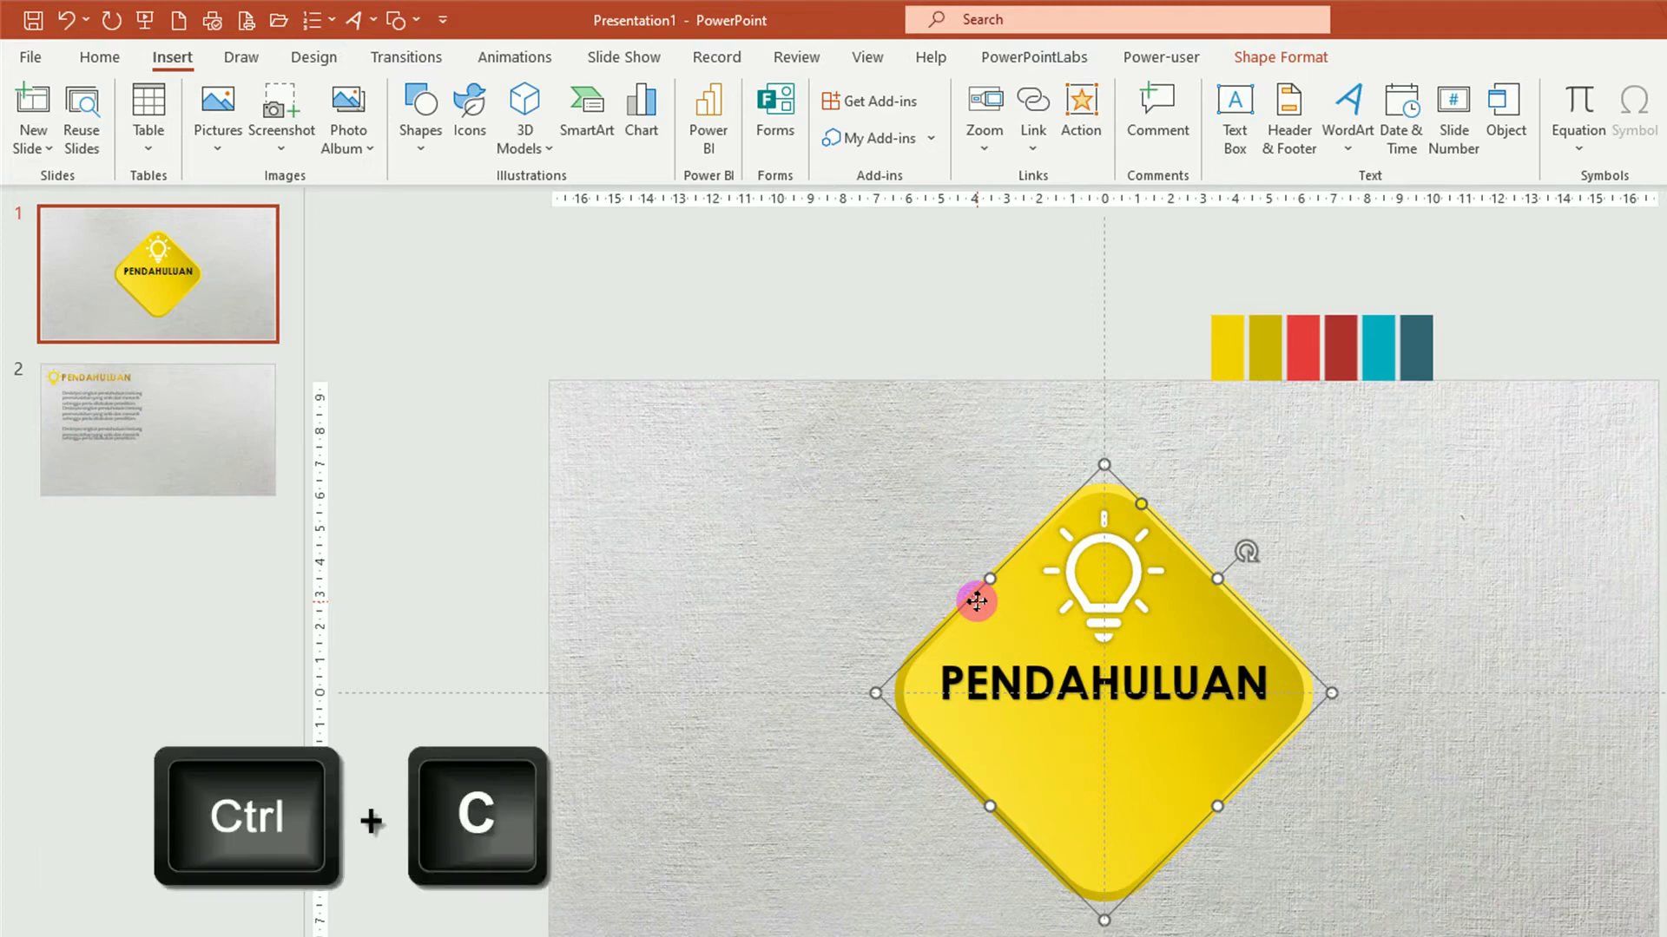
{"action": "left_click", "coordinate": [217, 469]}
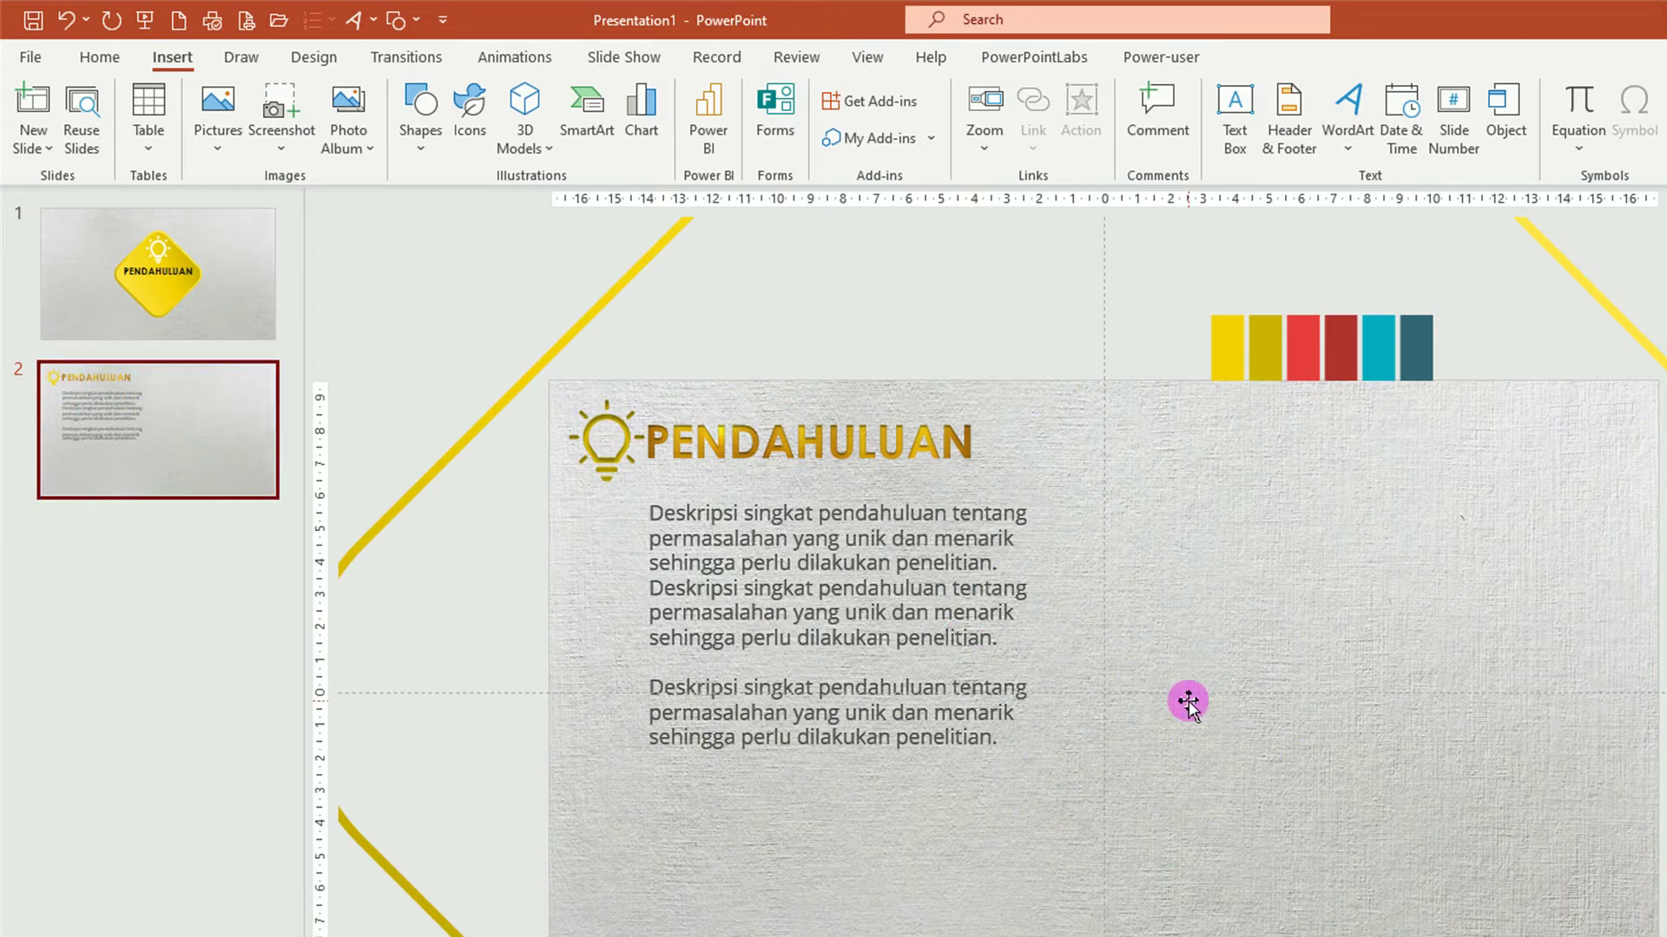
{"action": "key", "text": "ctrl+v"}
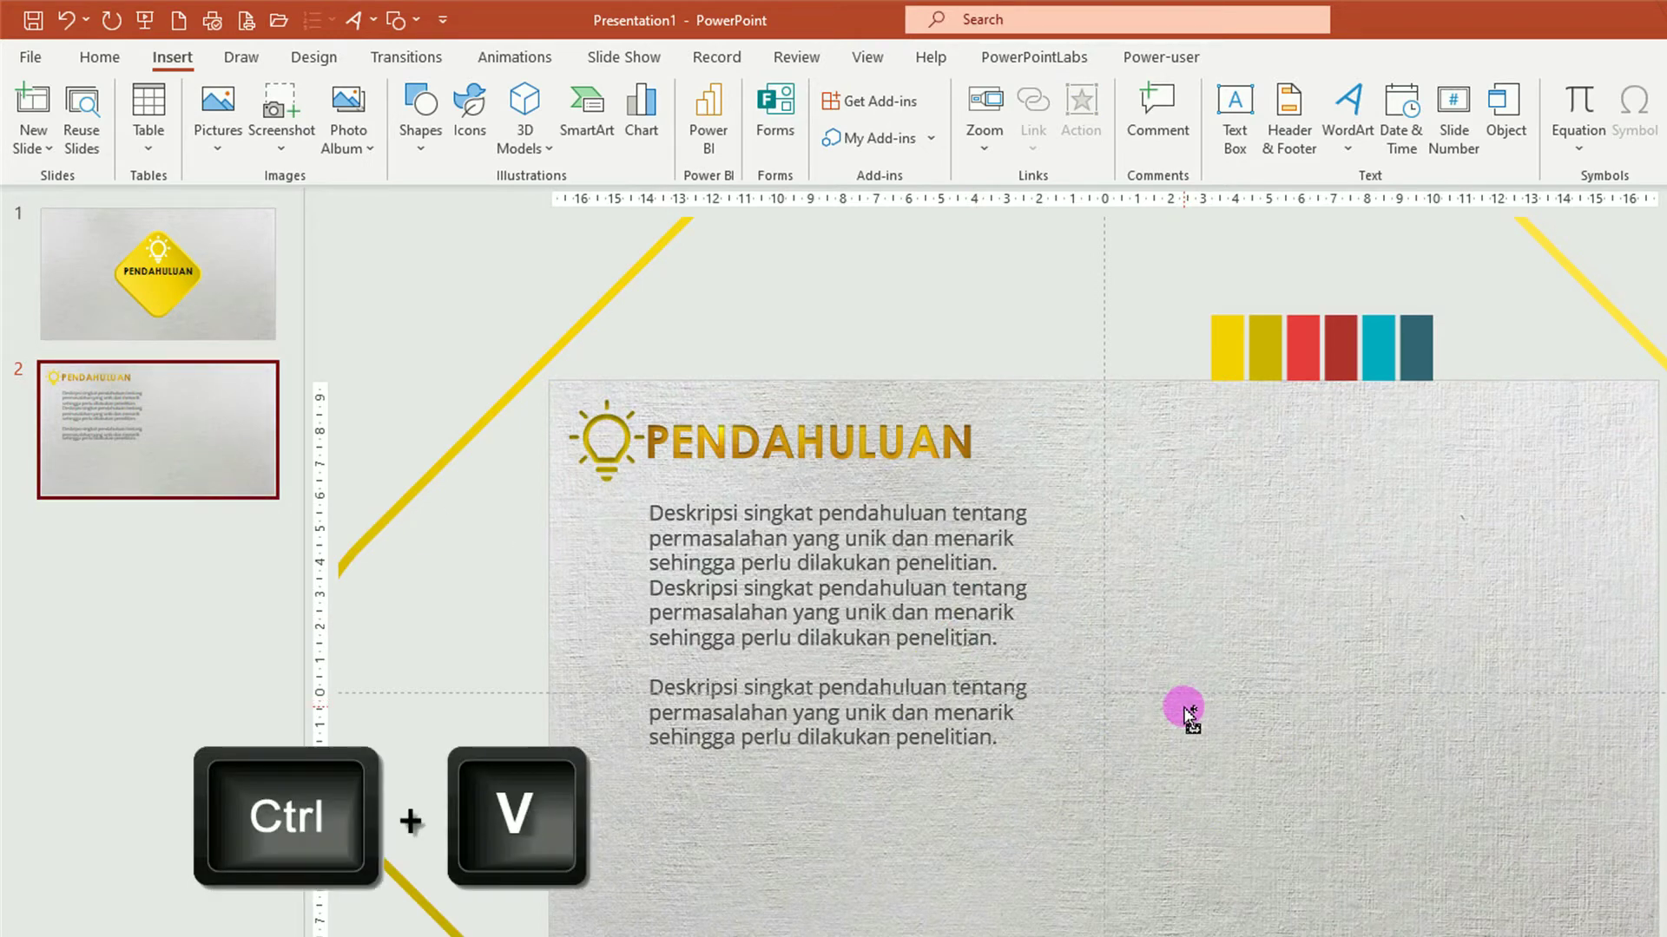
{"action": "mouse_move", "coordinate": [1134, 691]}
{"action": "left_mouse_down"}
{"action": "mouse_move", "coordinate": [1225, 671]}
{"action": "mouse_move", "coordinate": [1310, 618]}
{"action": "left_mouse_up"}
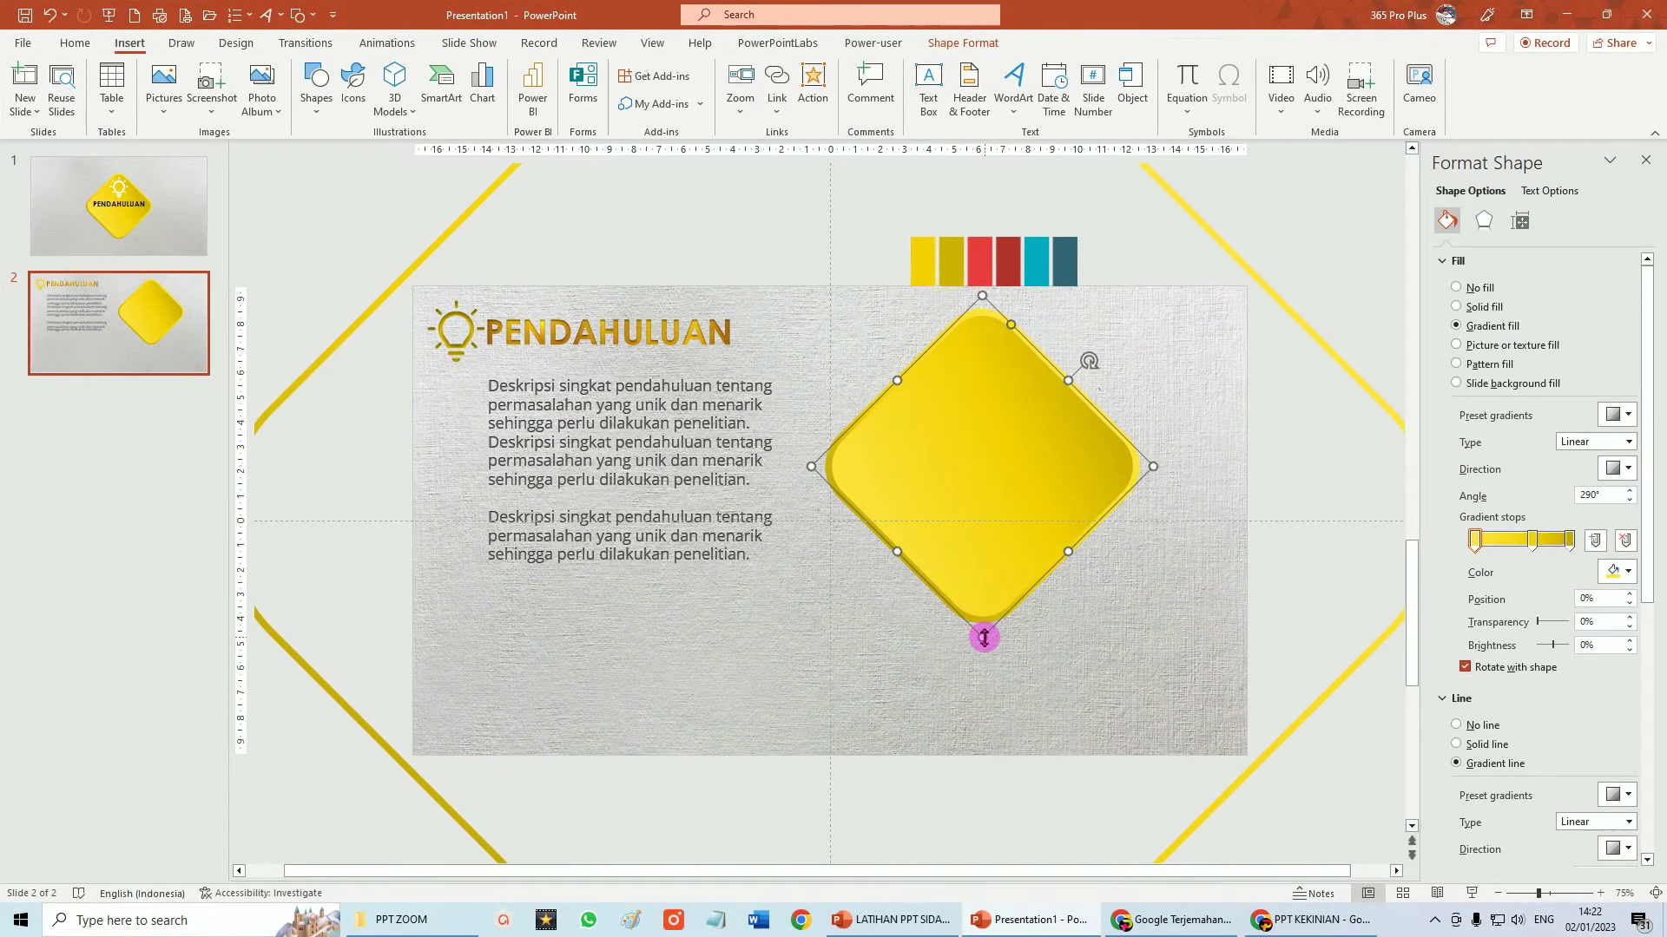
Enlarge the pasted diamond to fill slide 2's right half and set its line to No line.
{"action": "left_click_drag", "start_coordinate": [983, 638], "coordinate": [1380, 465]}
{"action": "left_click_drag", "start_coordinate": [1120, 494], "coordinate": [1137, 403]}
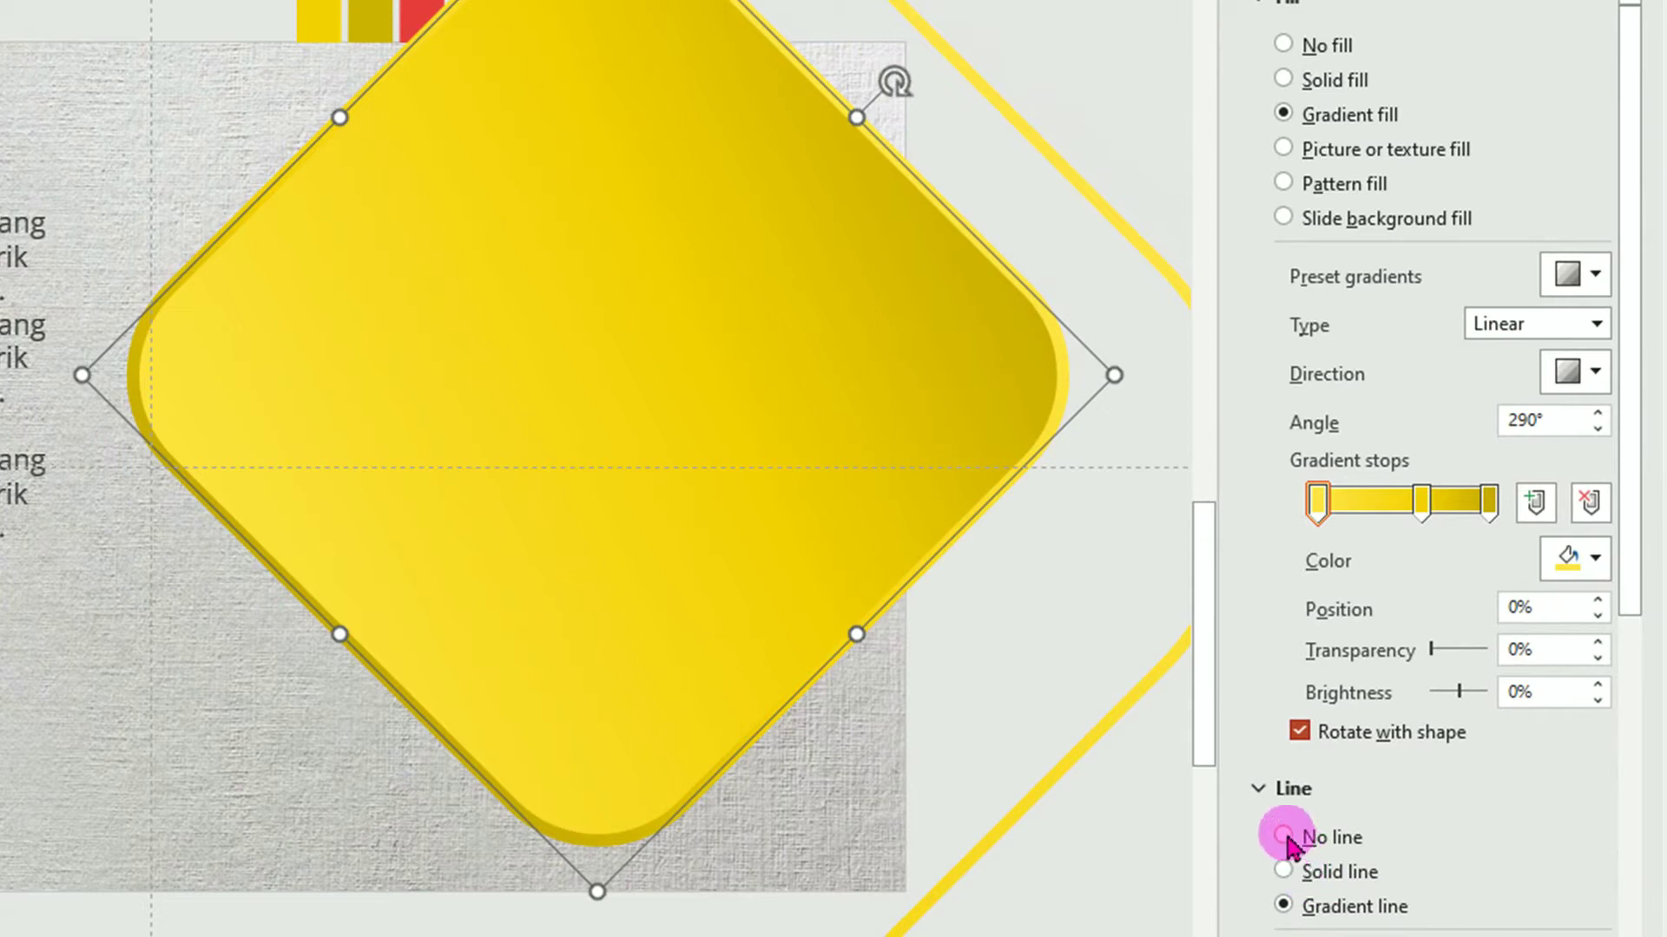
{"action": "left_click", "coordinate": [1282, 837]}
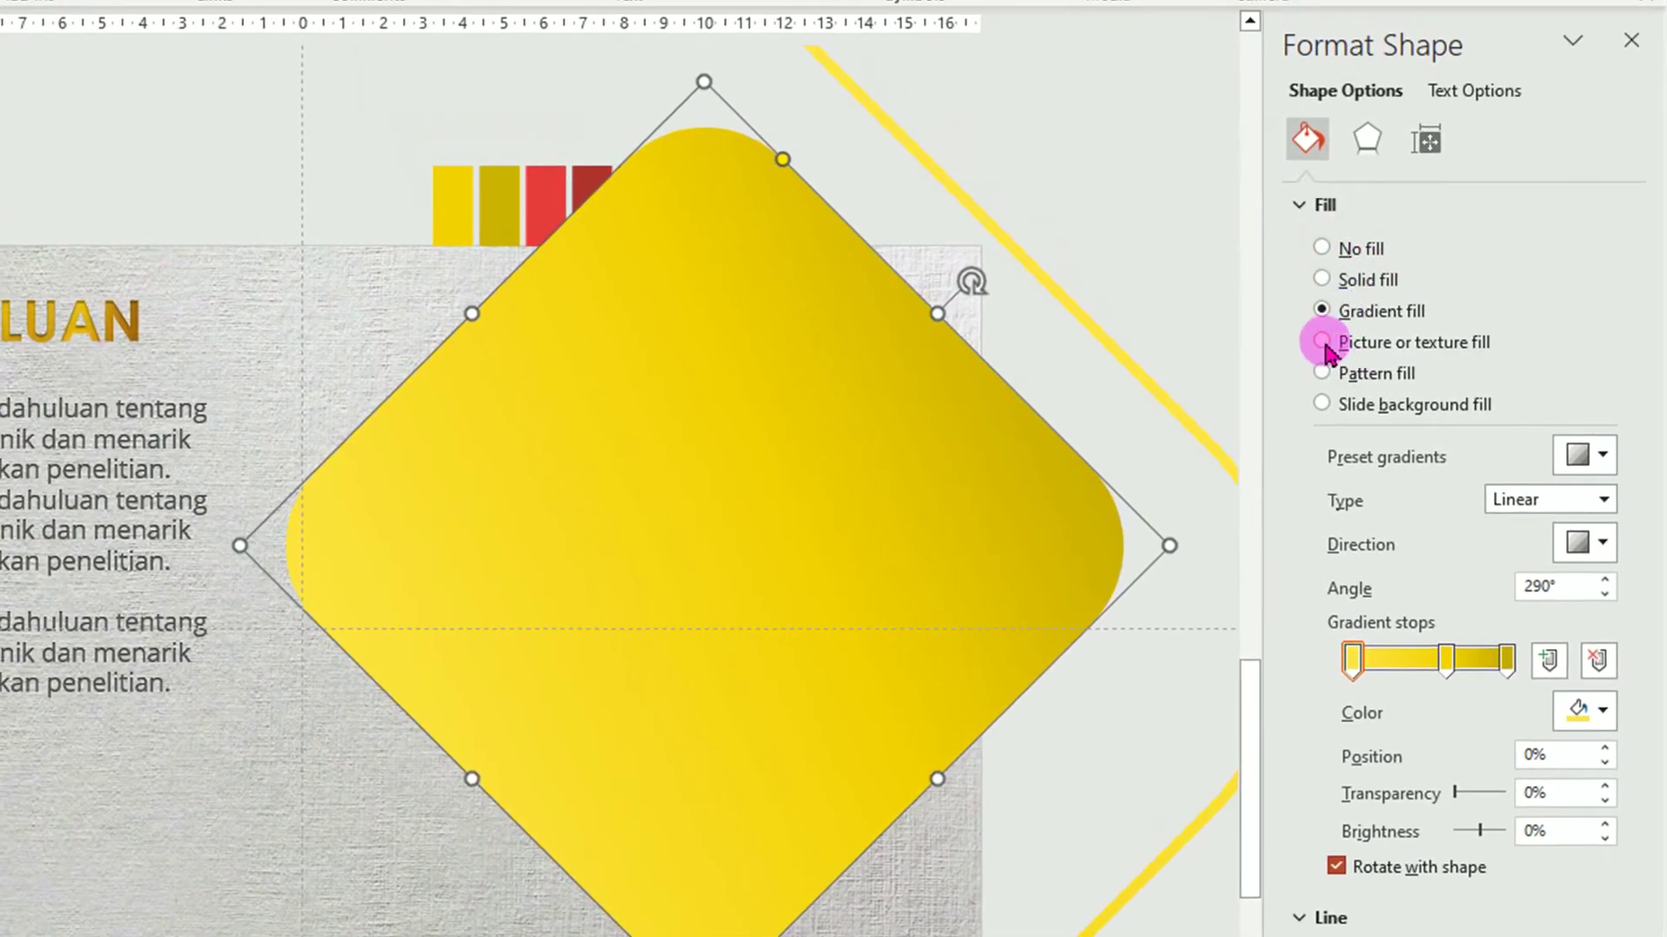
Fill the diamond with the upright white building photo from the GAMBAR BG SLIDE folder.
{"action": "left_click", "coordinate": [1322, 341]}
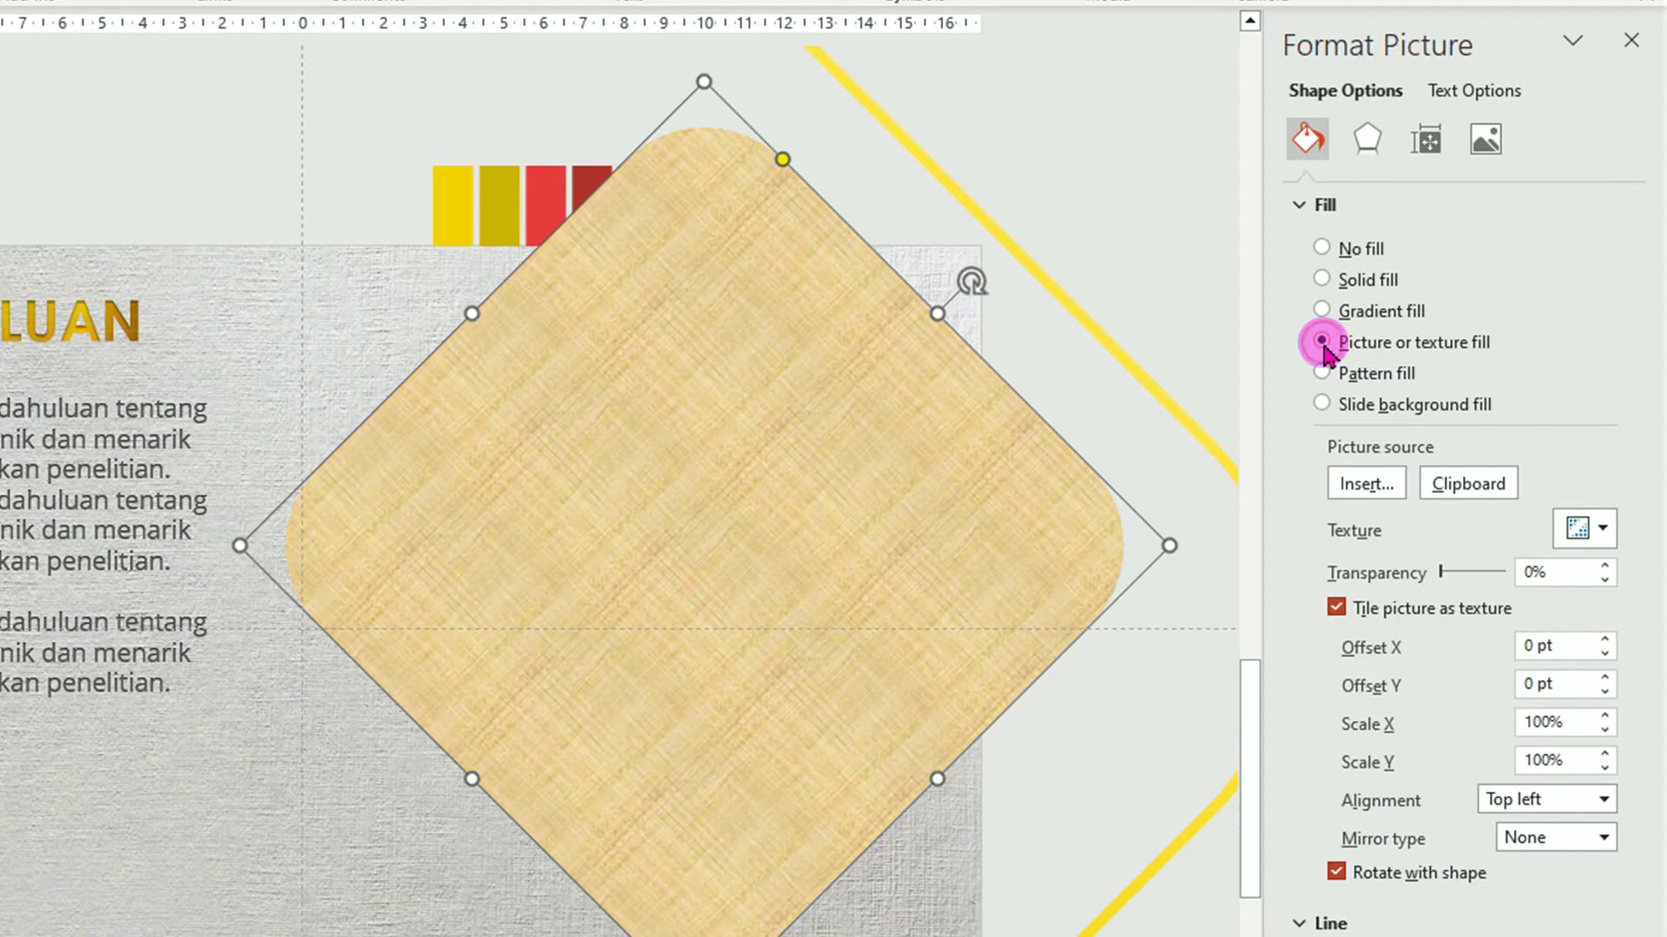
{"action": "left_click", "coordinate": [1361, 486]}
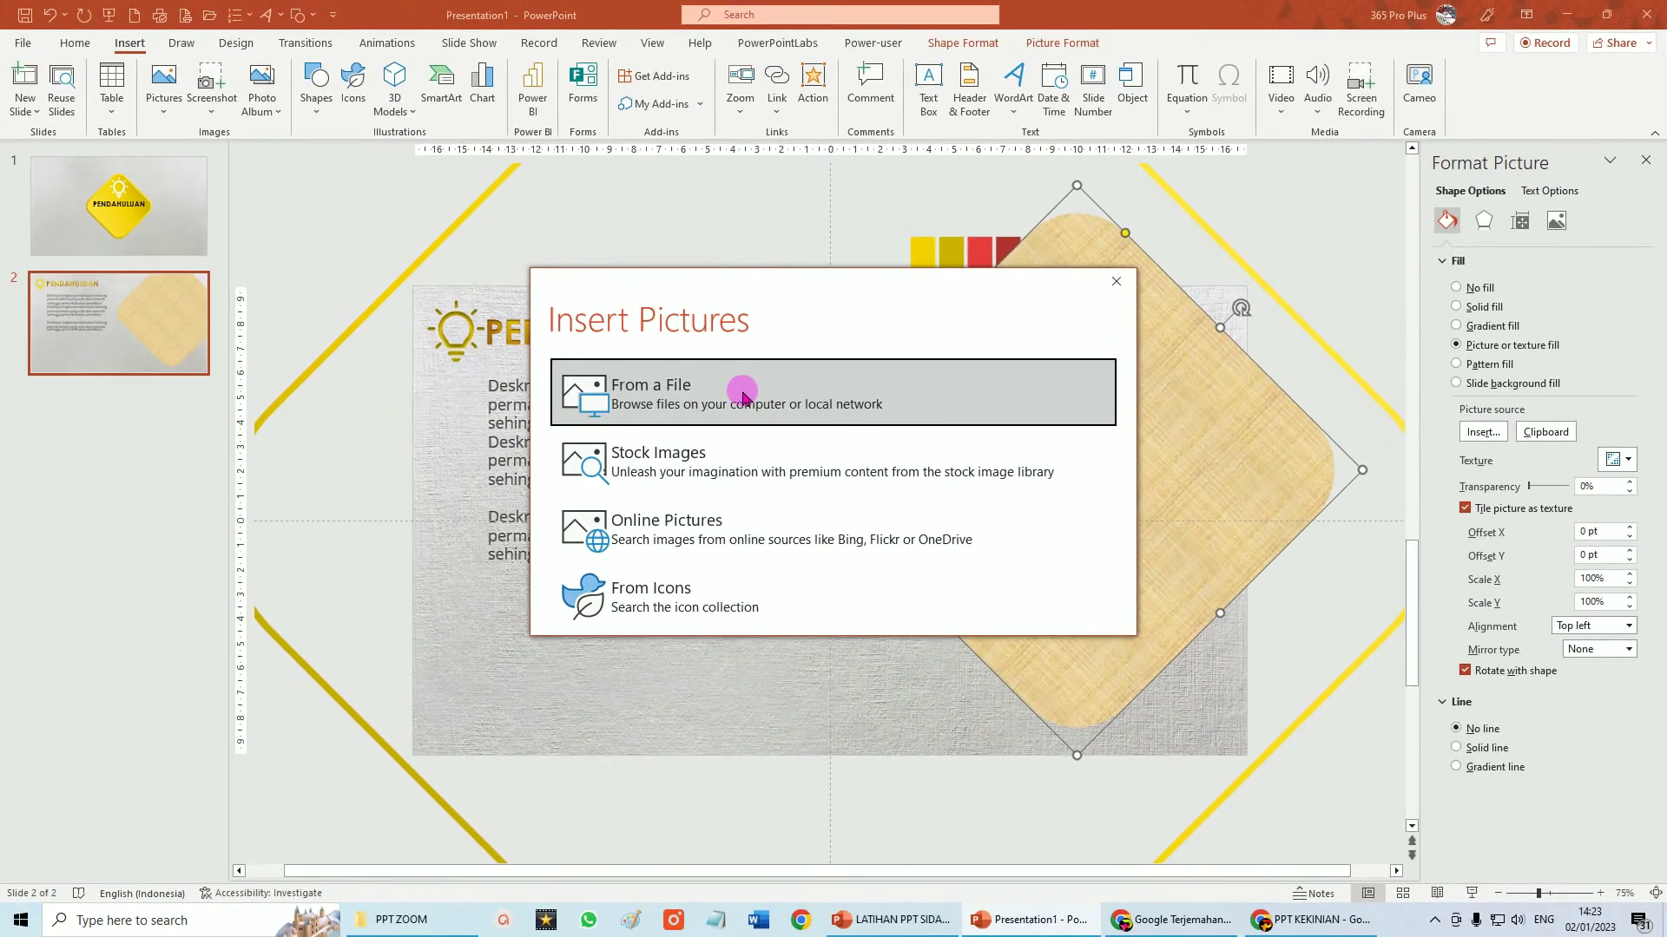
{"action": "left_click", "coordinate": [742, 400]}
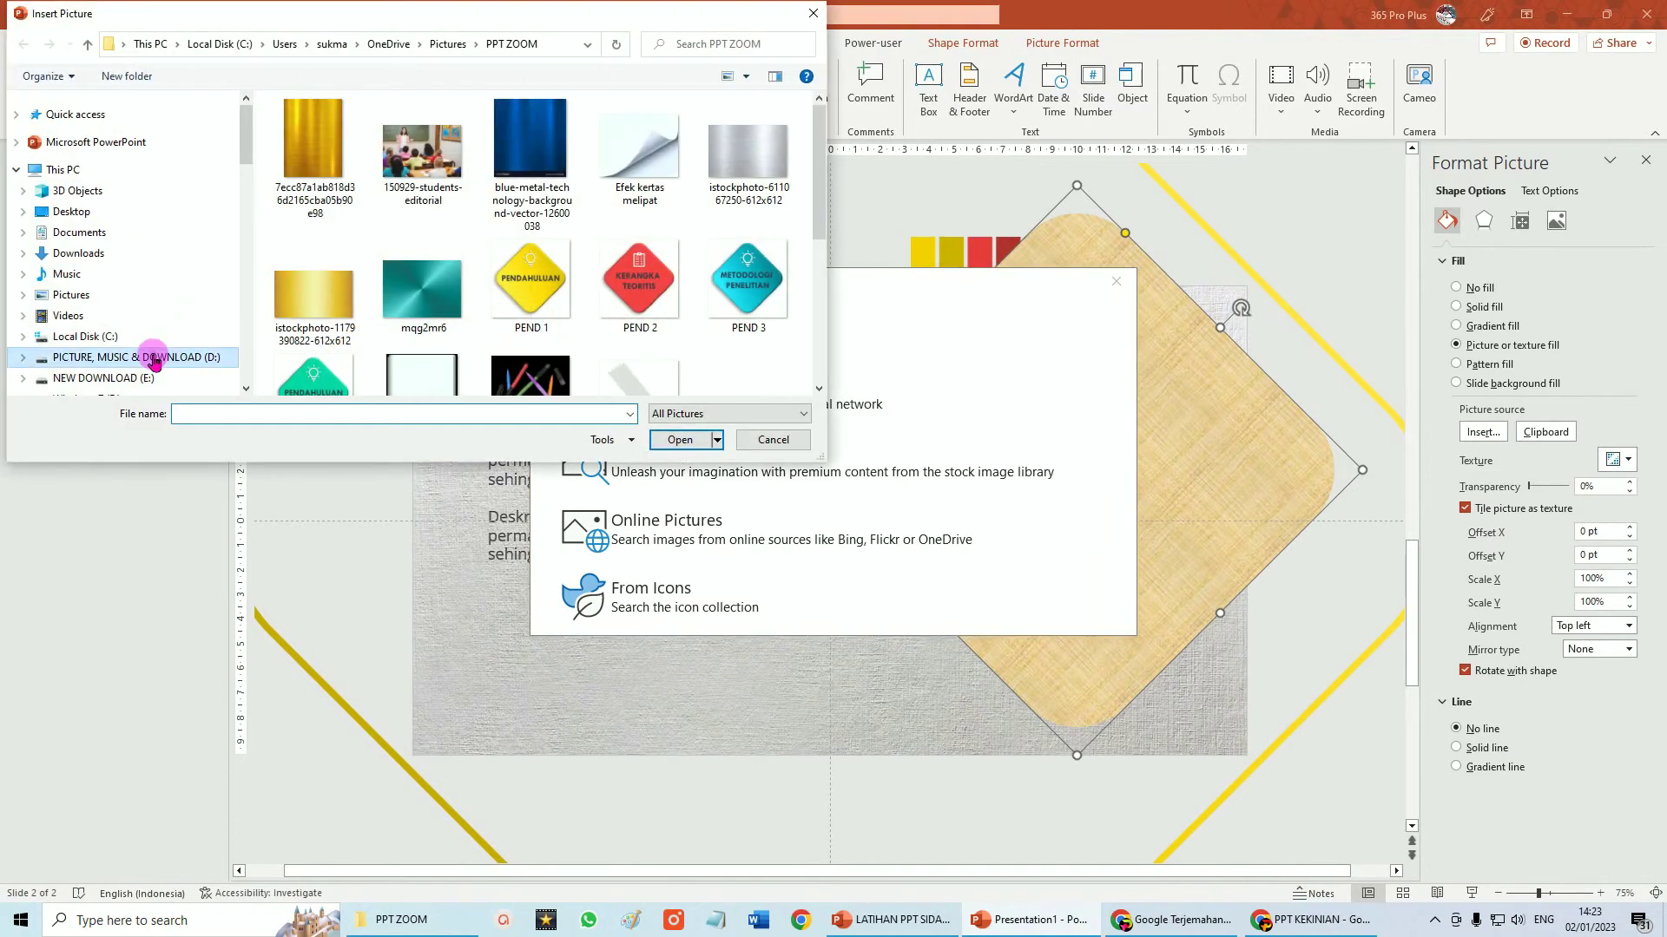
{"action": "double_click", "coordinate": [746, 286]}
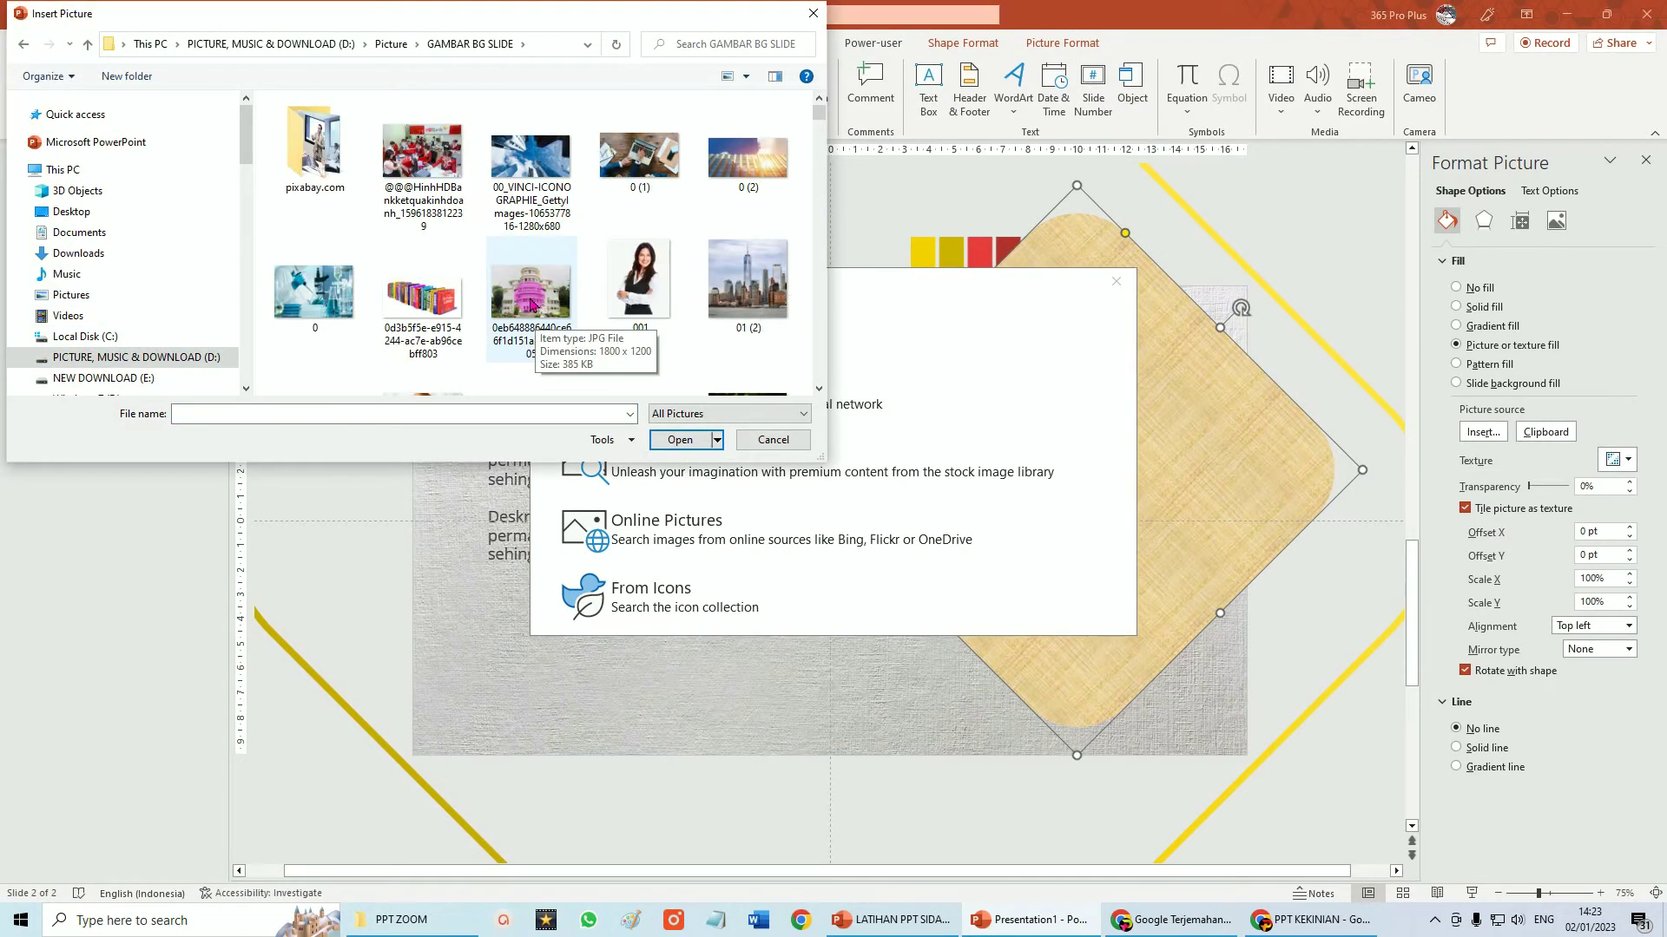
{"action": "left_click", "coordinate": [531, 304]}
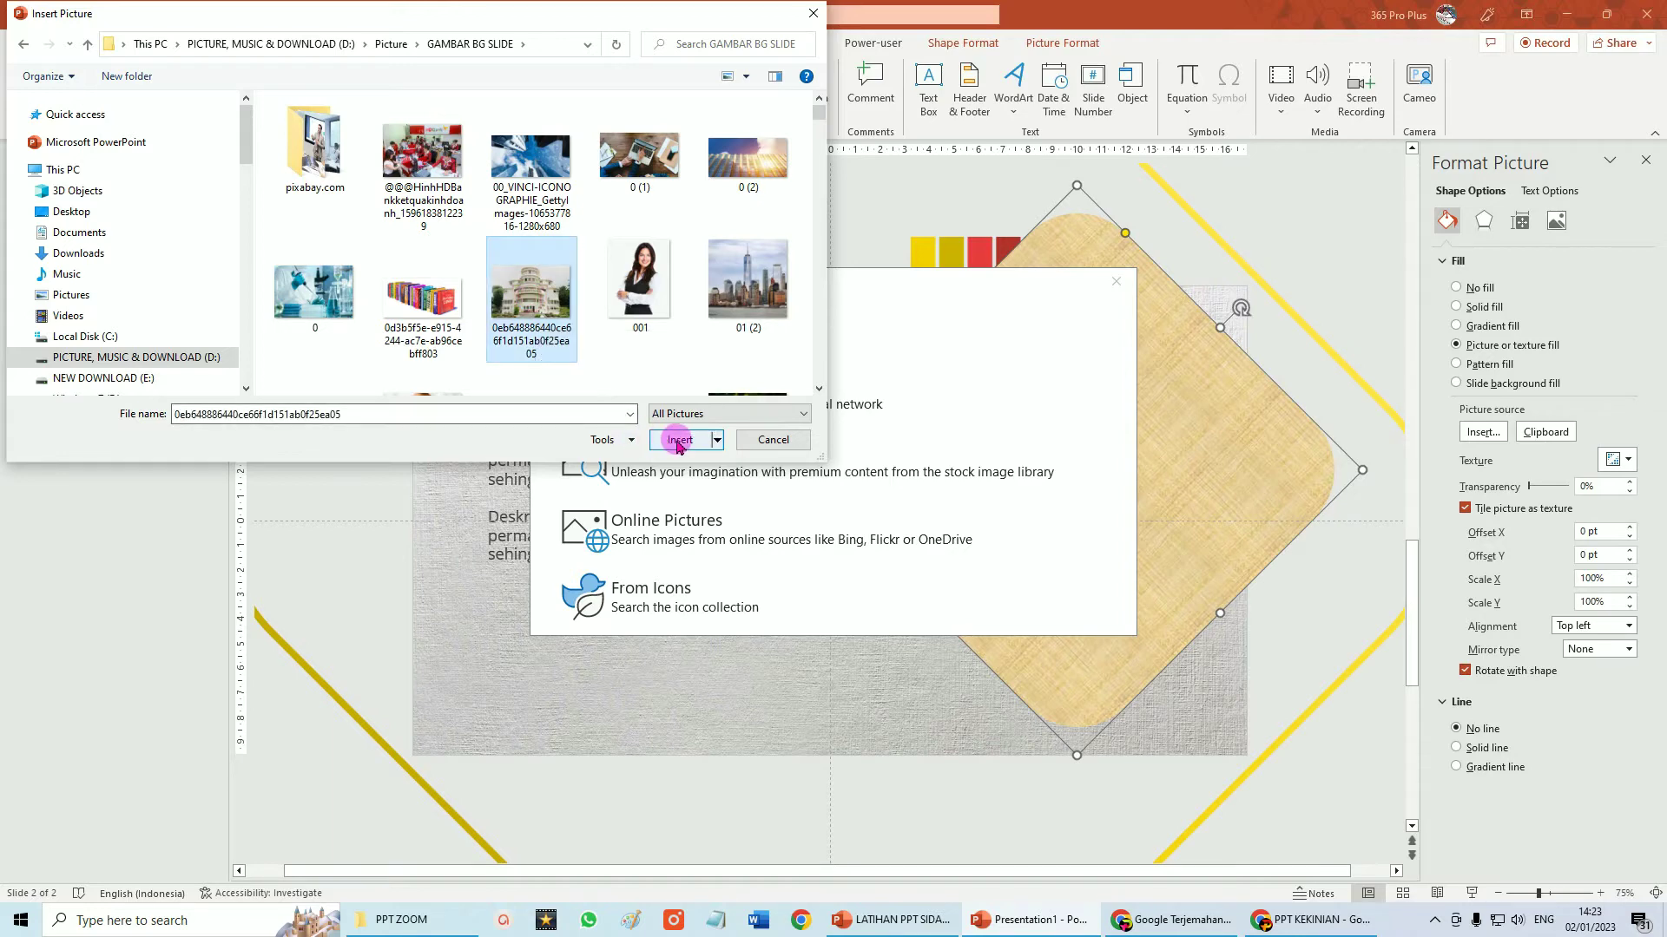
{"action": "left_click", "coordinate": [677, 440]}
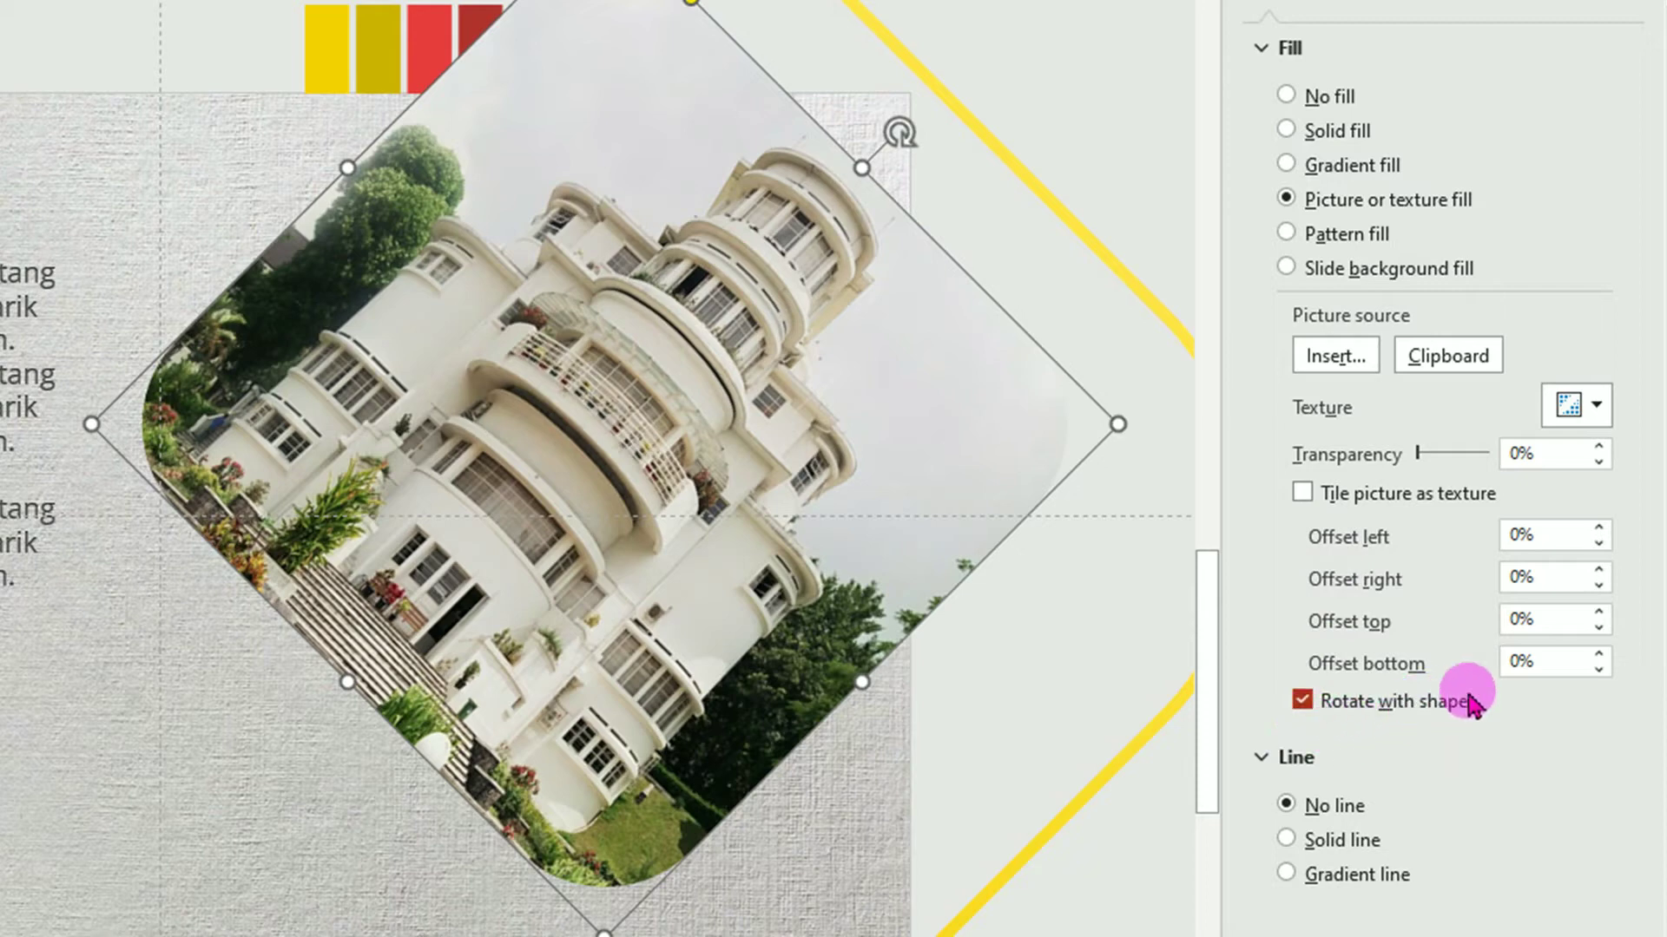
{"action": "left_click", "coordinate": [1302, 700]}
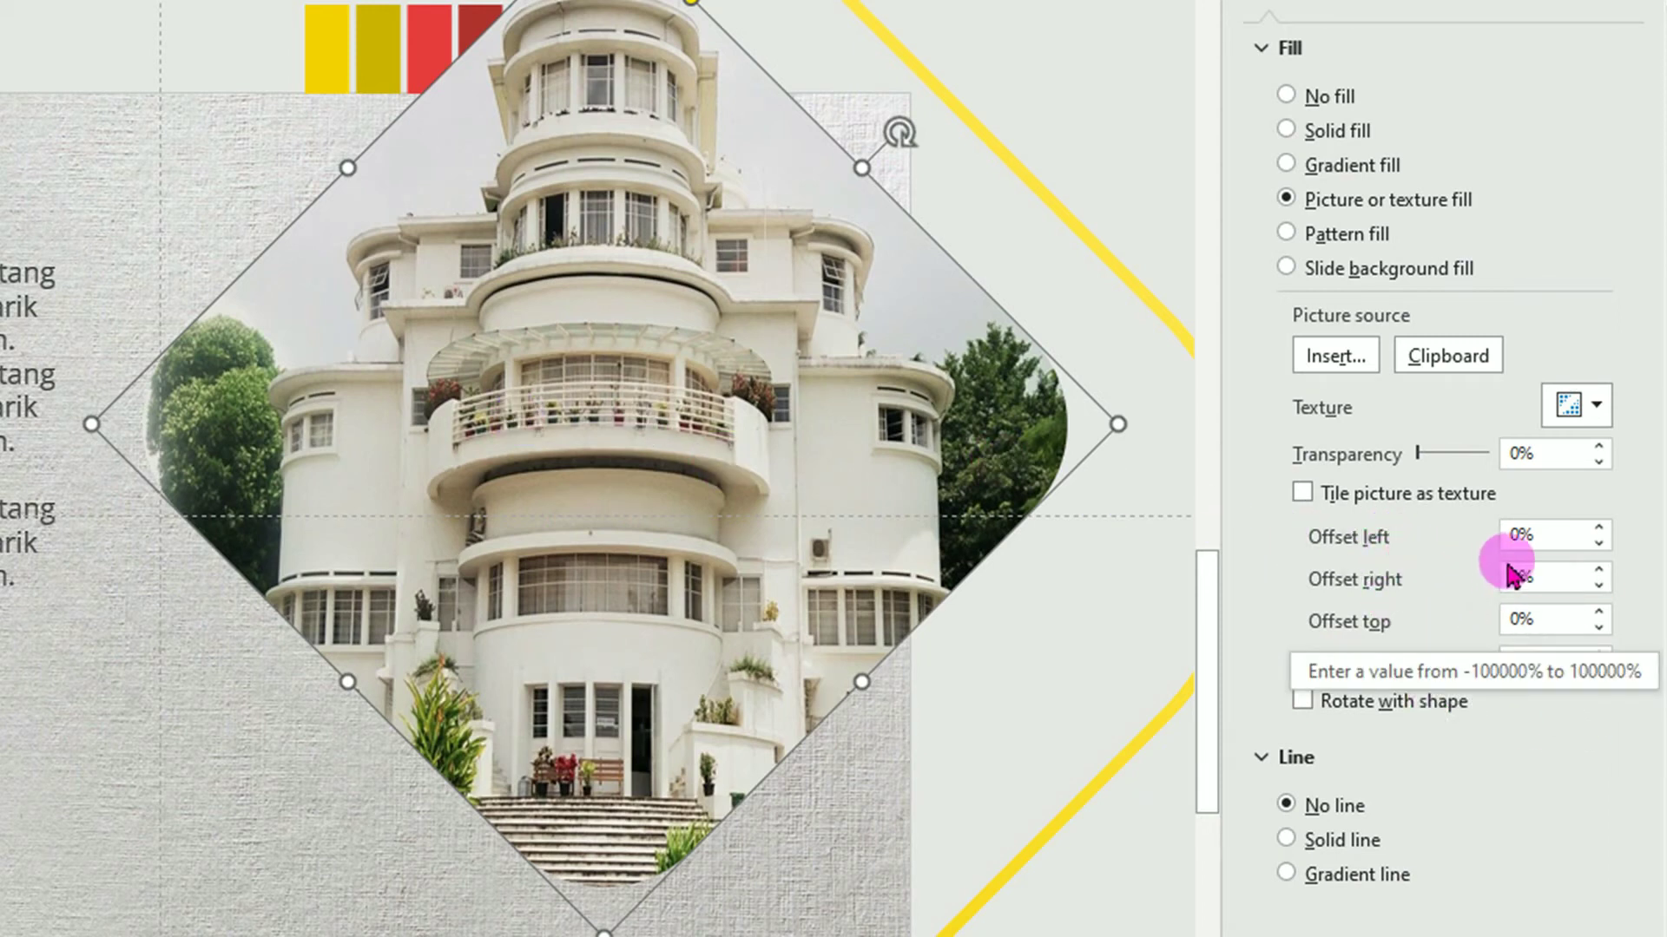
Set the building photo's left and right offsets to -25% in Format Picture.
{"action": "left_click", "coordinate": [1599, 545]}
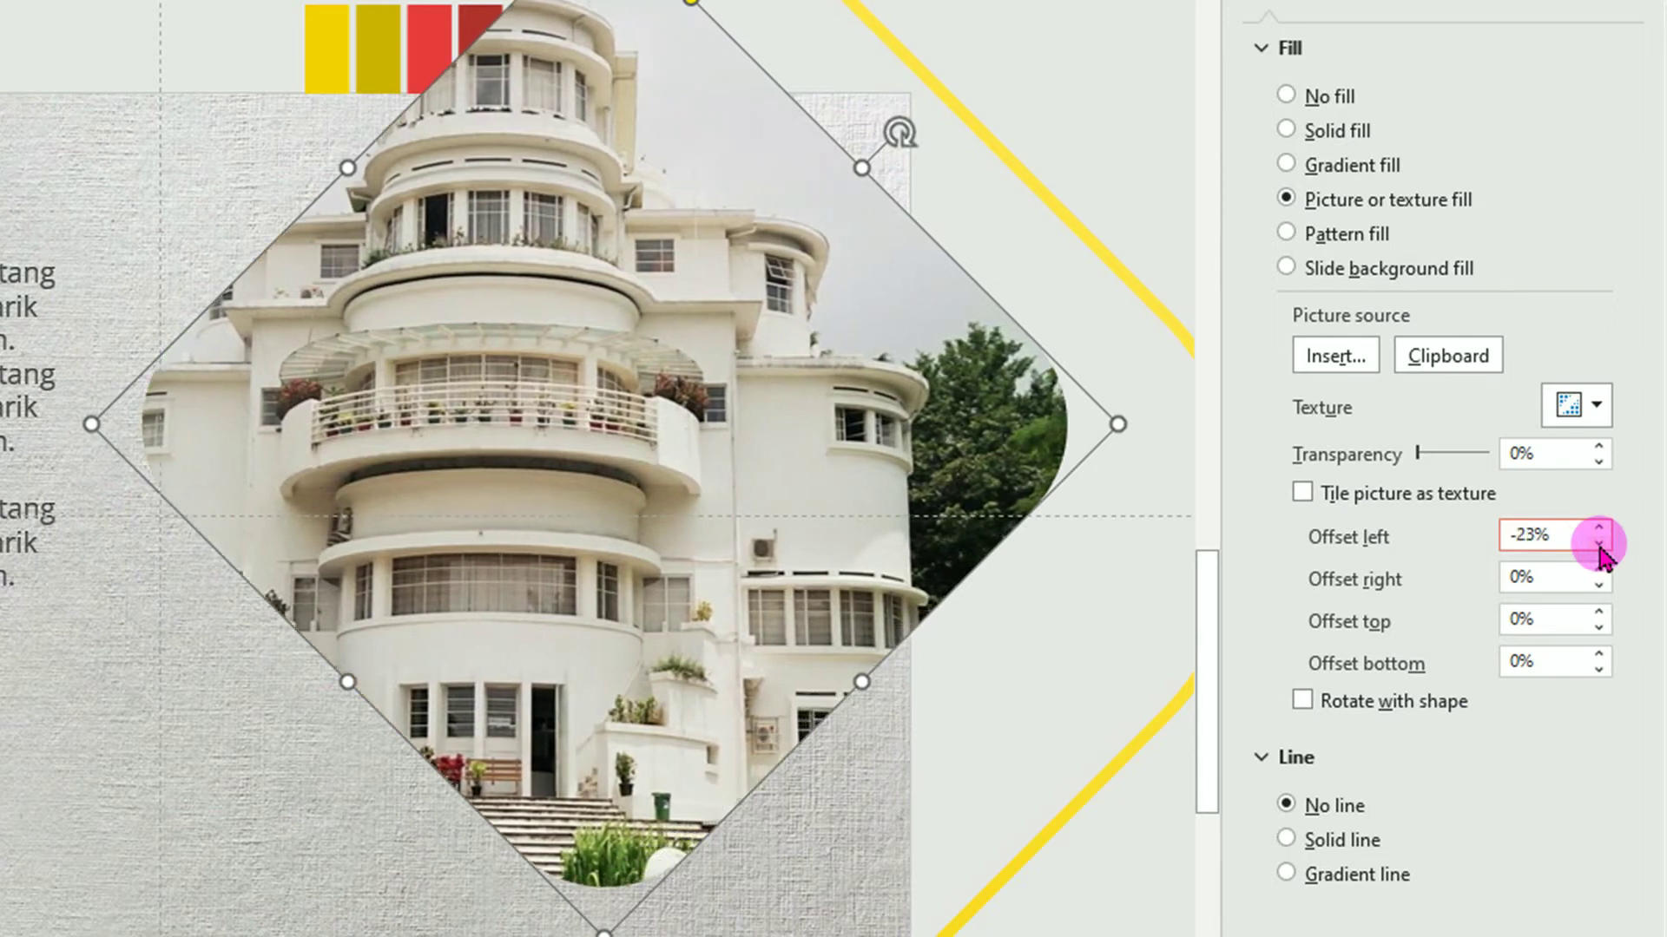
{"action": "left_click", "coordinate": [1600, 545]}
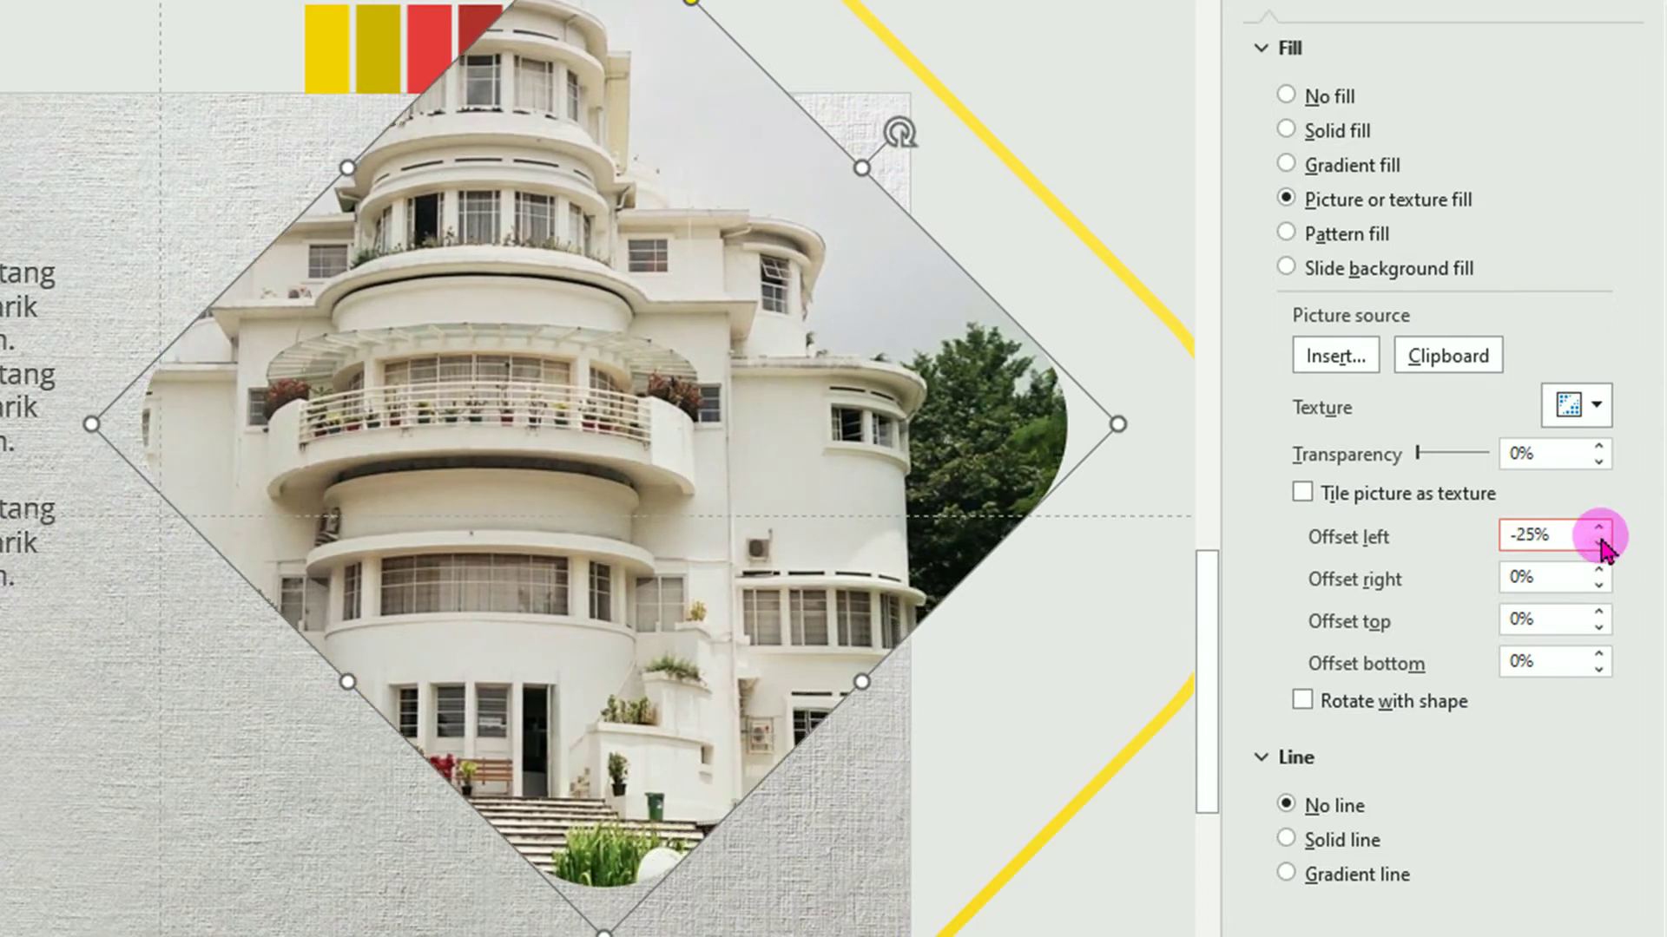
{"action": "left_click", "coordinate": [1595, 591]}
{"action": "left_click", "coordinate": [1598, 587]}
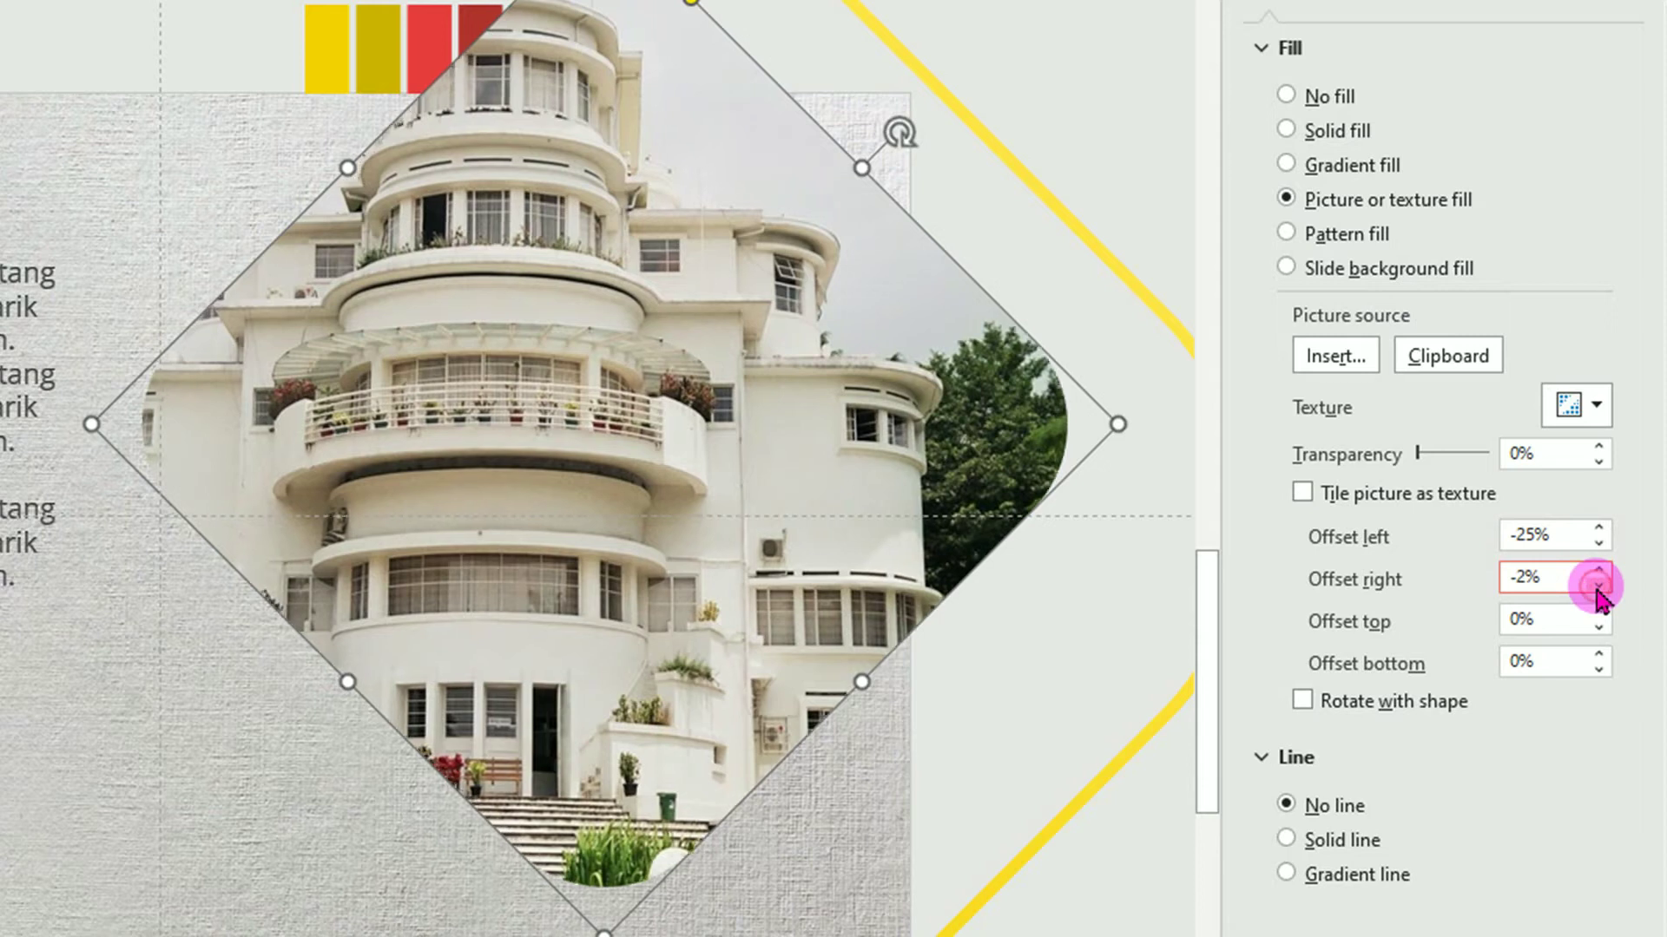
{"action": "left_click", "coordinate": [1598, 586]}
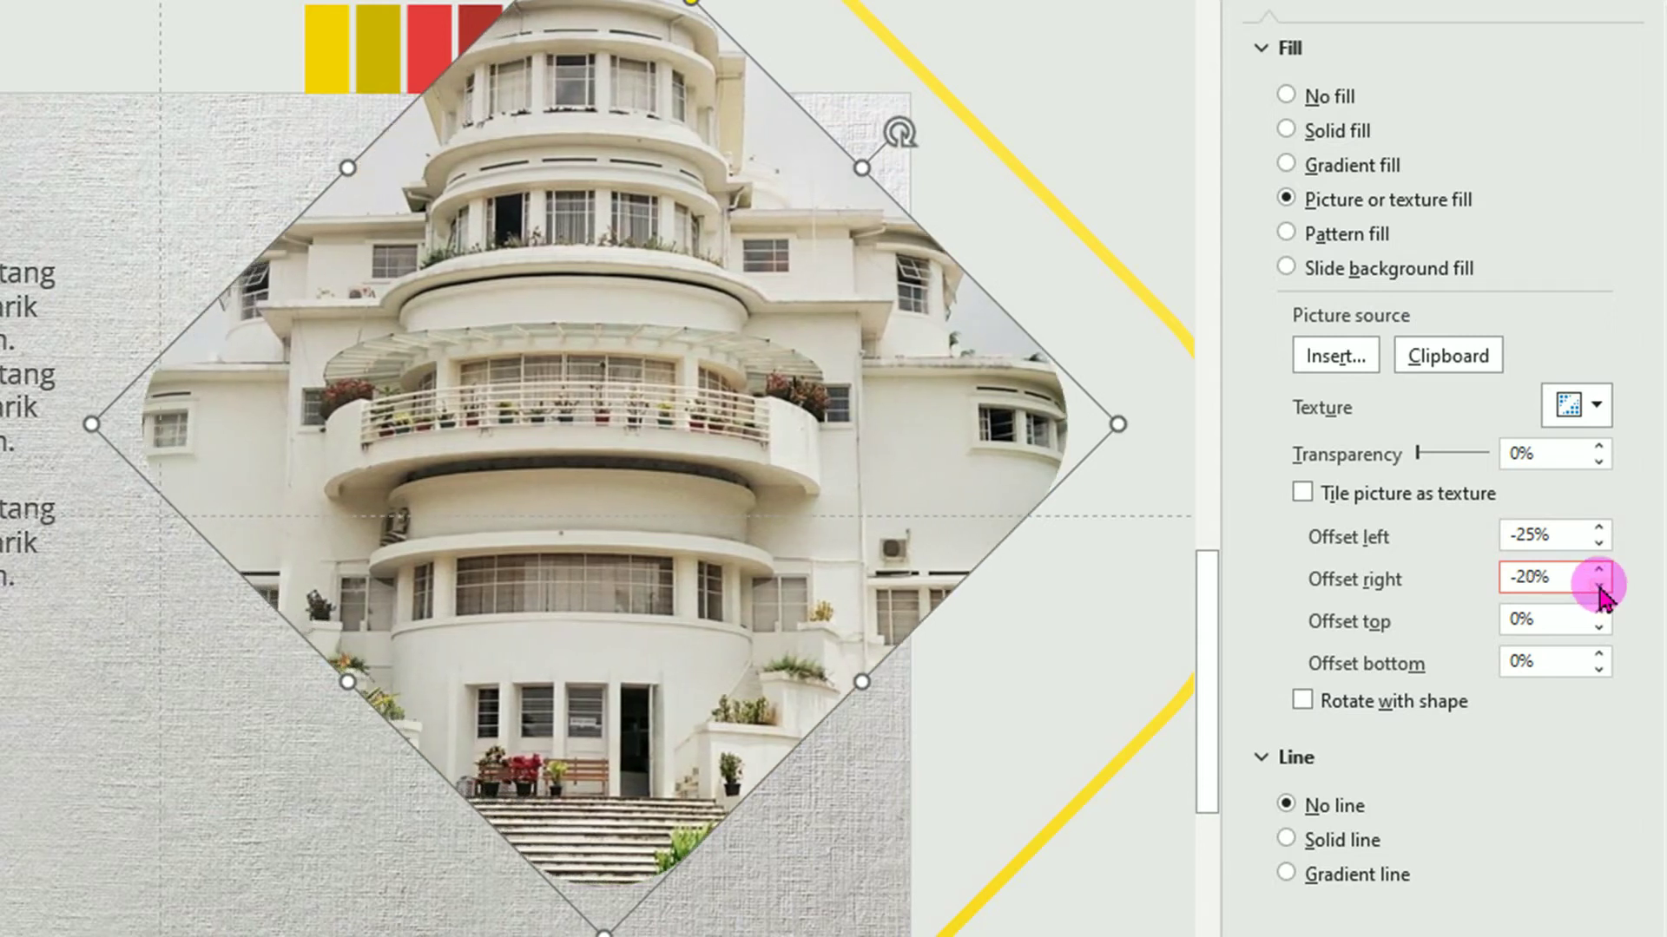
{"action": "left_click", "coordinate": [1598, 587]}
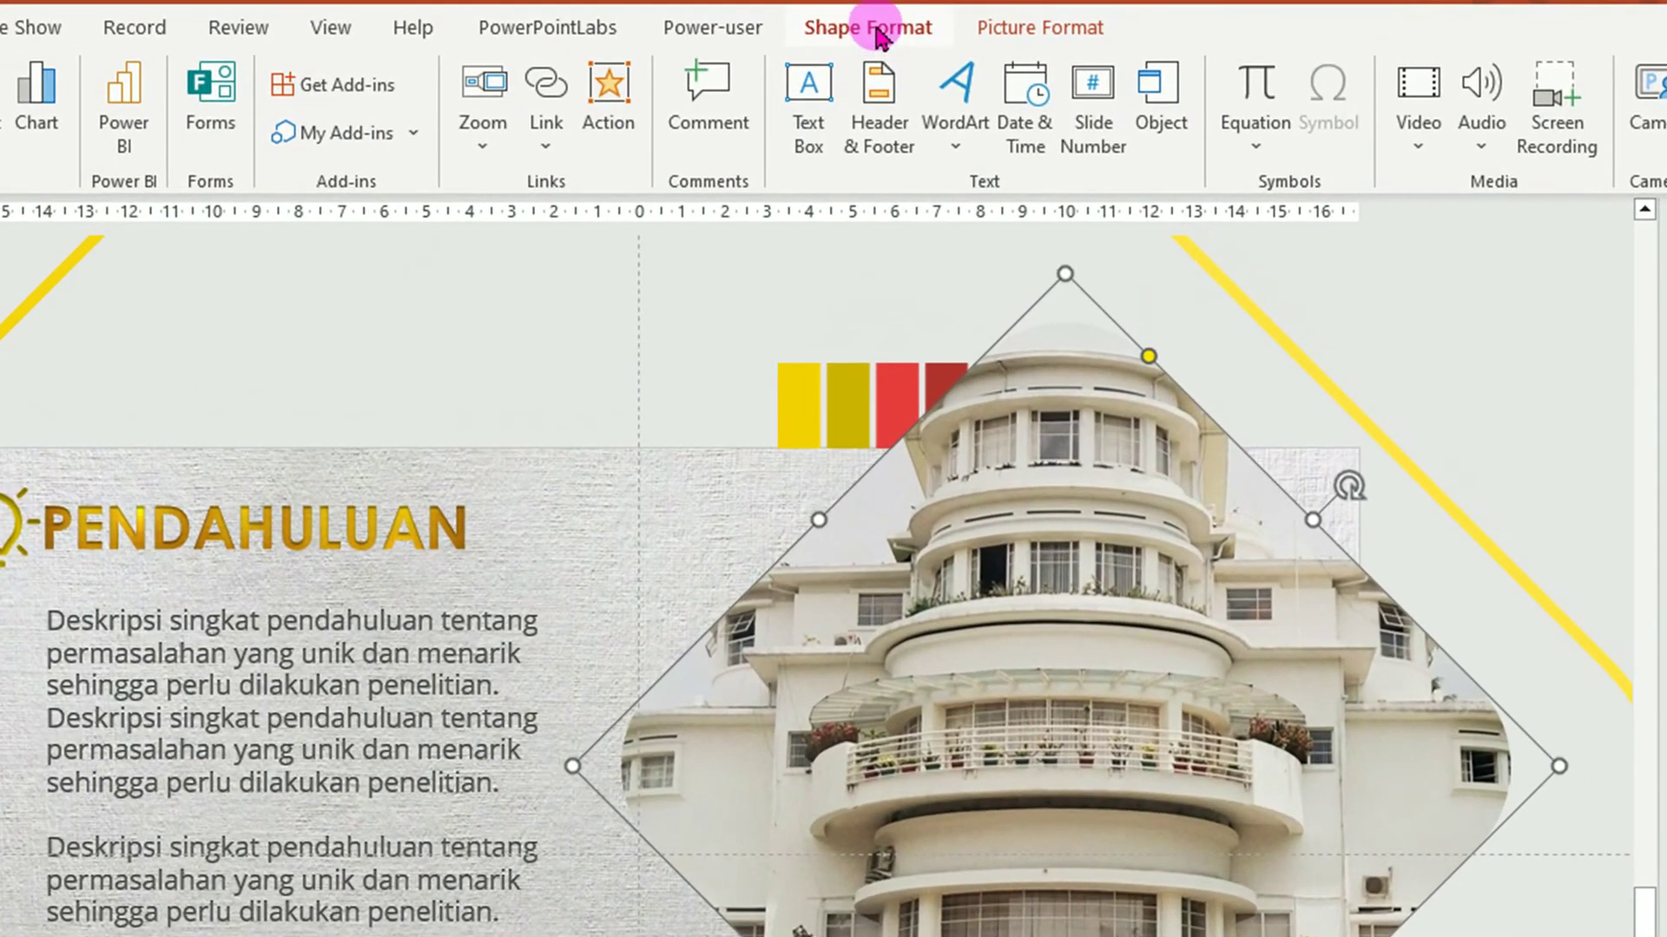
{"action": "left_click", "coordinate": [876, 32]}
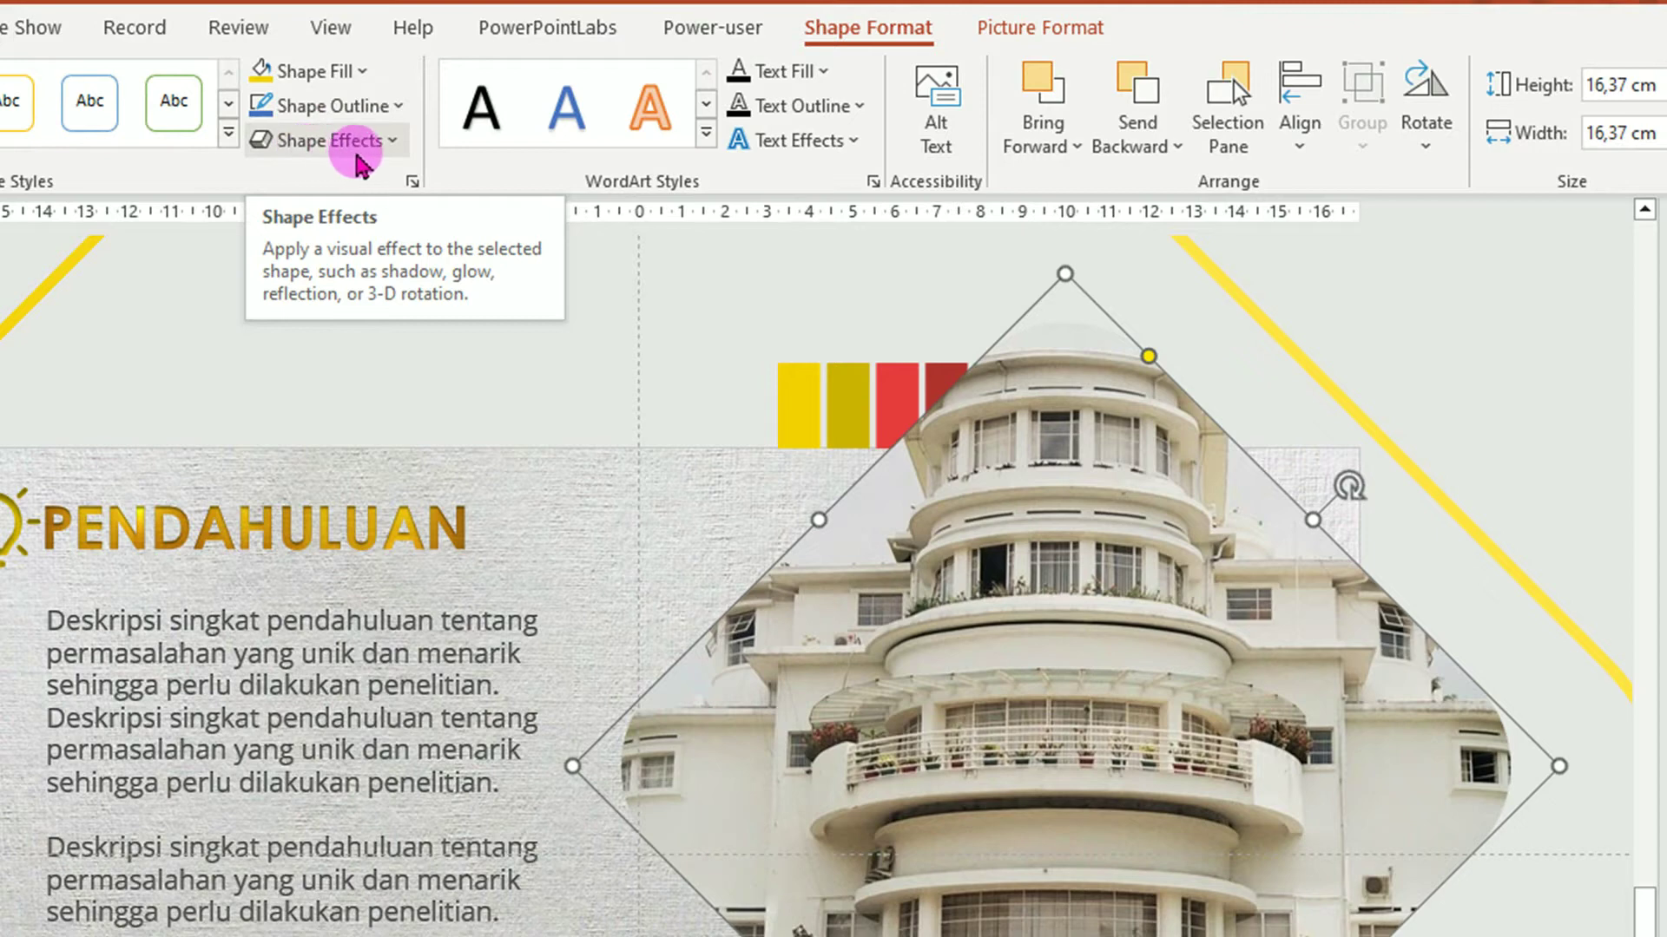
Apply the Inside: Center inner shadow to the building-photo diamond.
{"action": "left_click", "coordinate": [392, 146]}
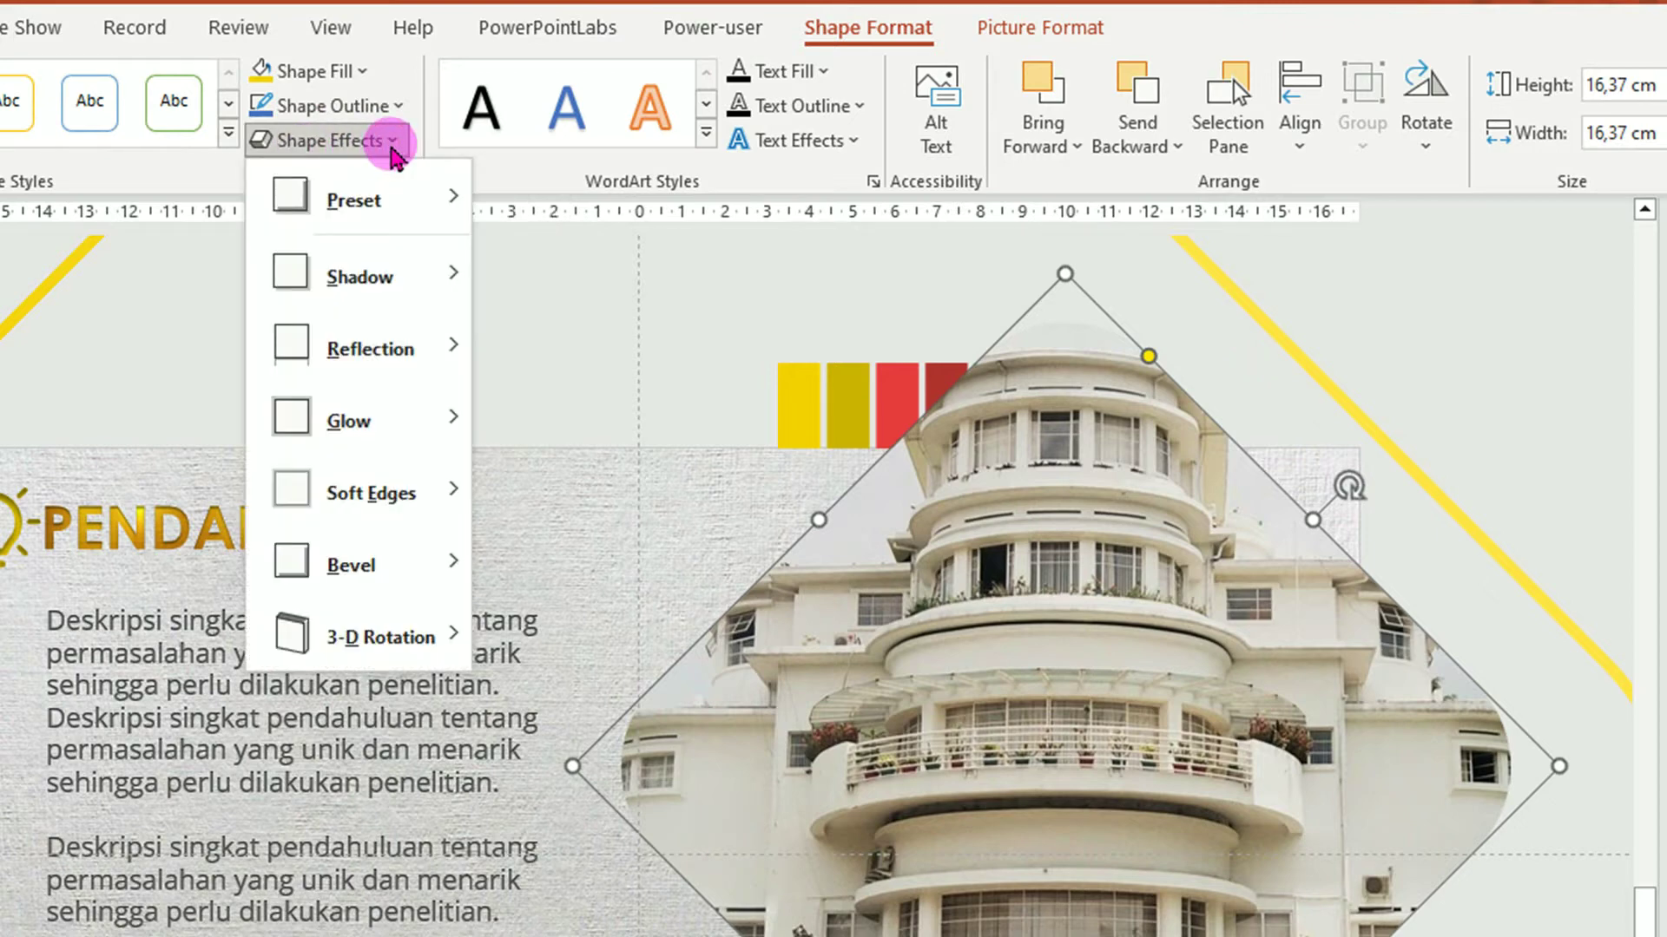
{"action": "mouse_move", "coordinate": [360, 276]}
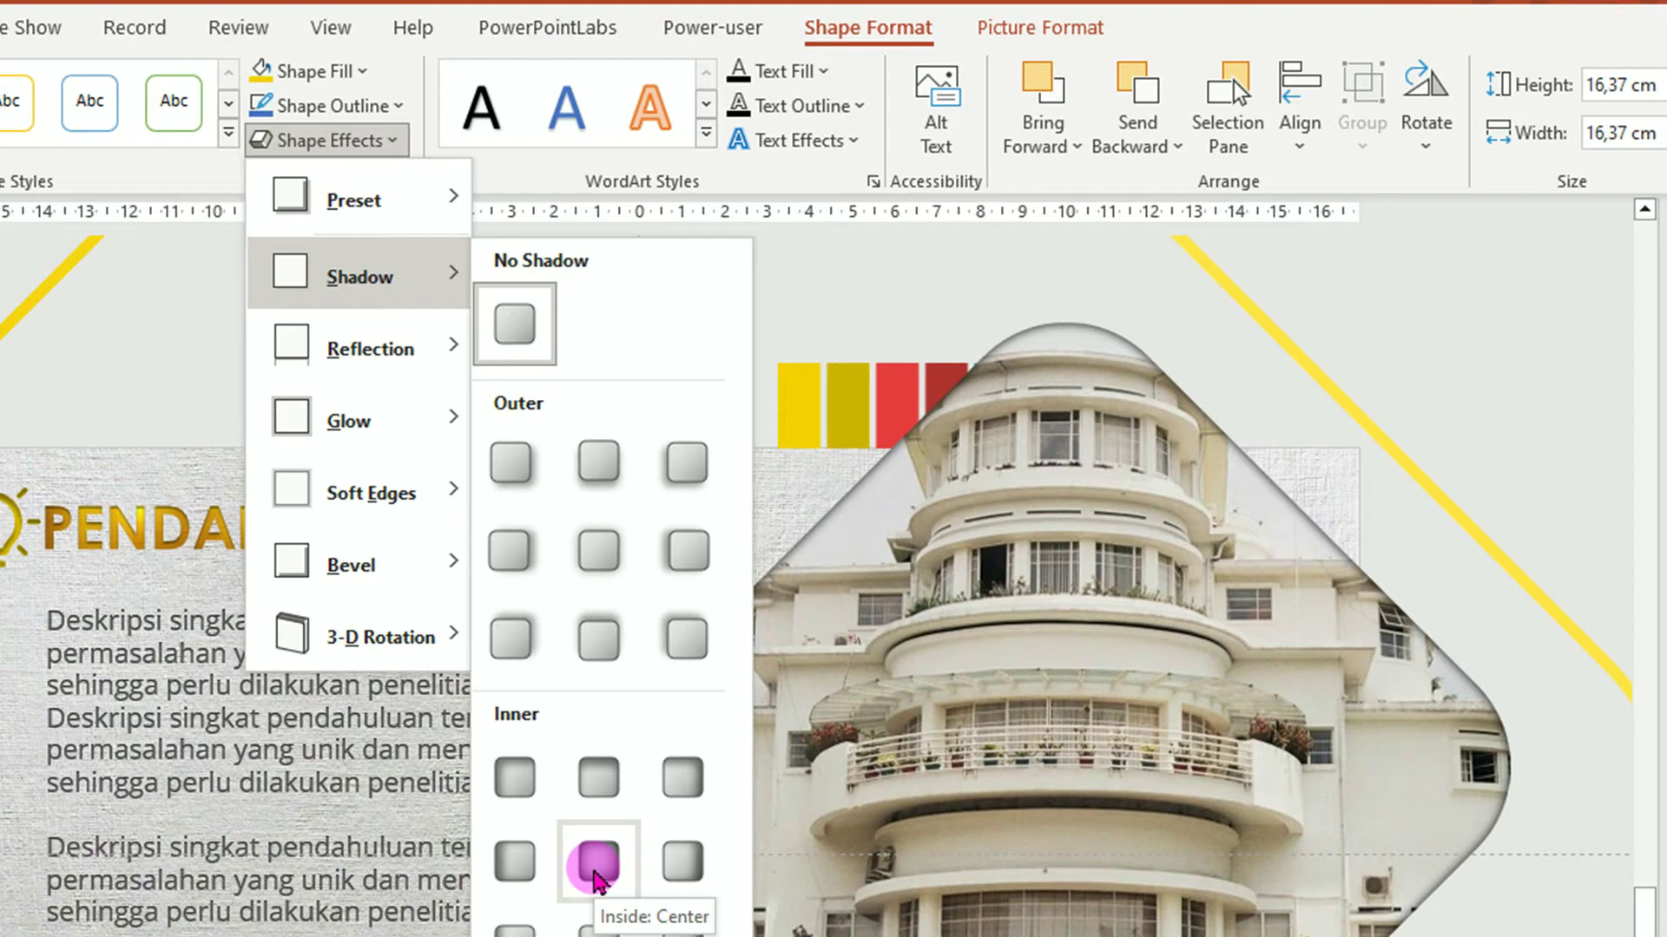
{"action": "left_click", "coordinate": [597, 868]}
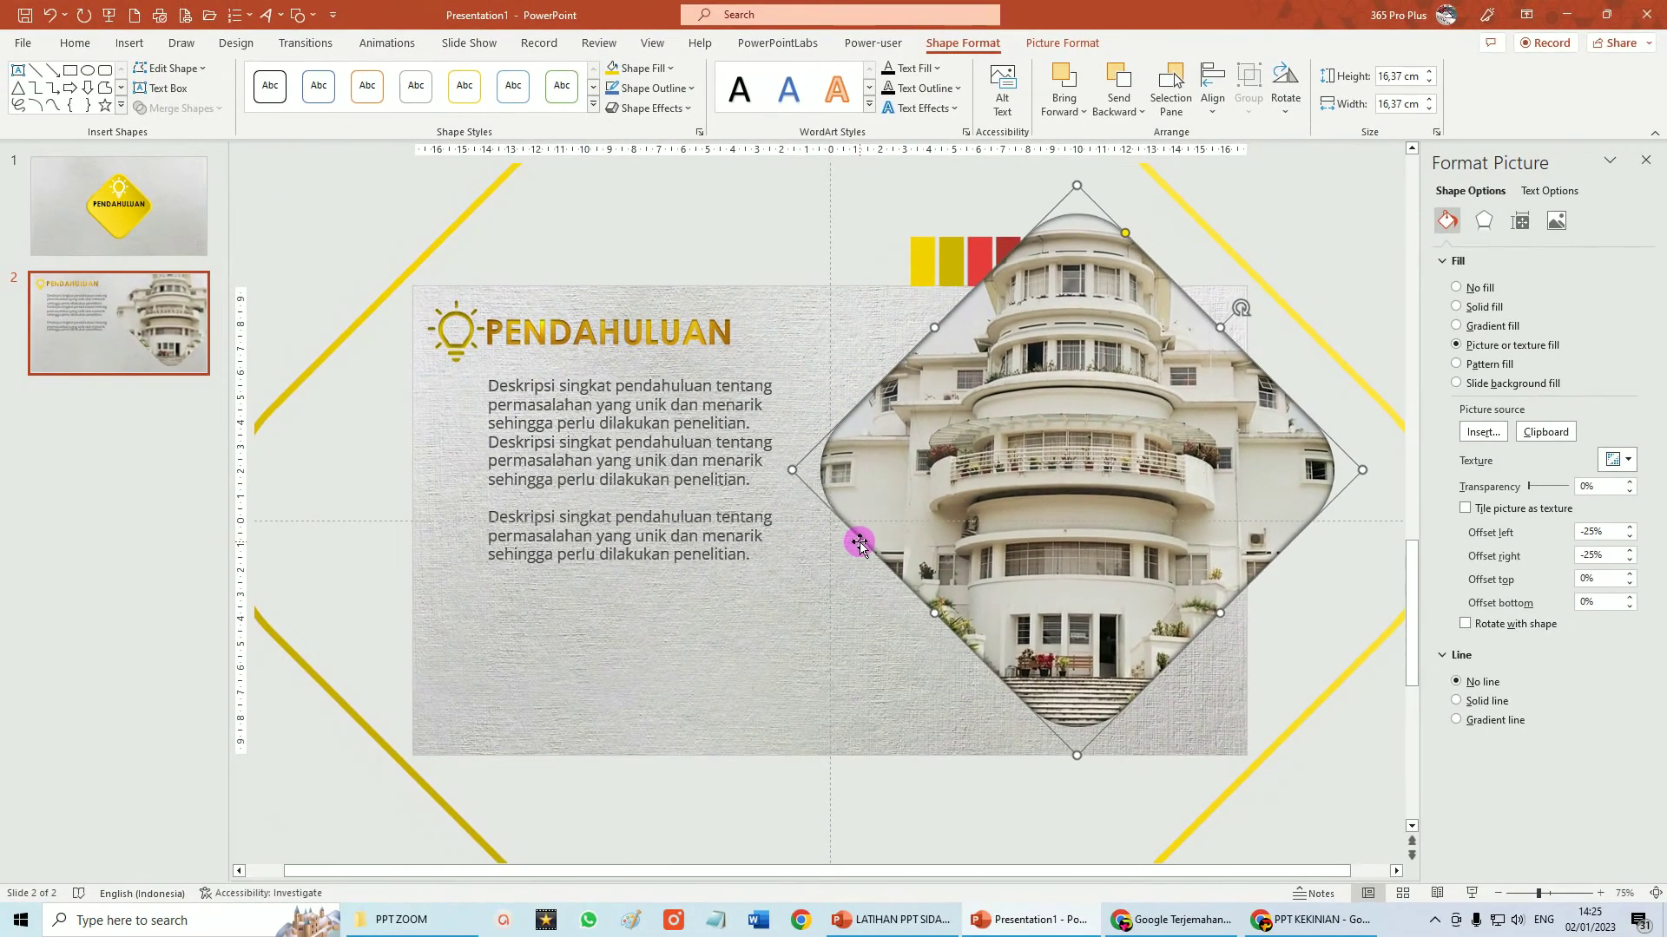
{"action": "left_click", "coordinate": [860, 545]}
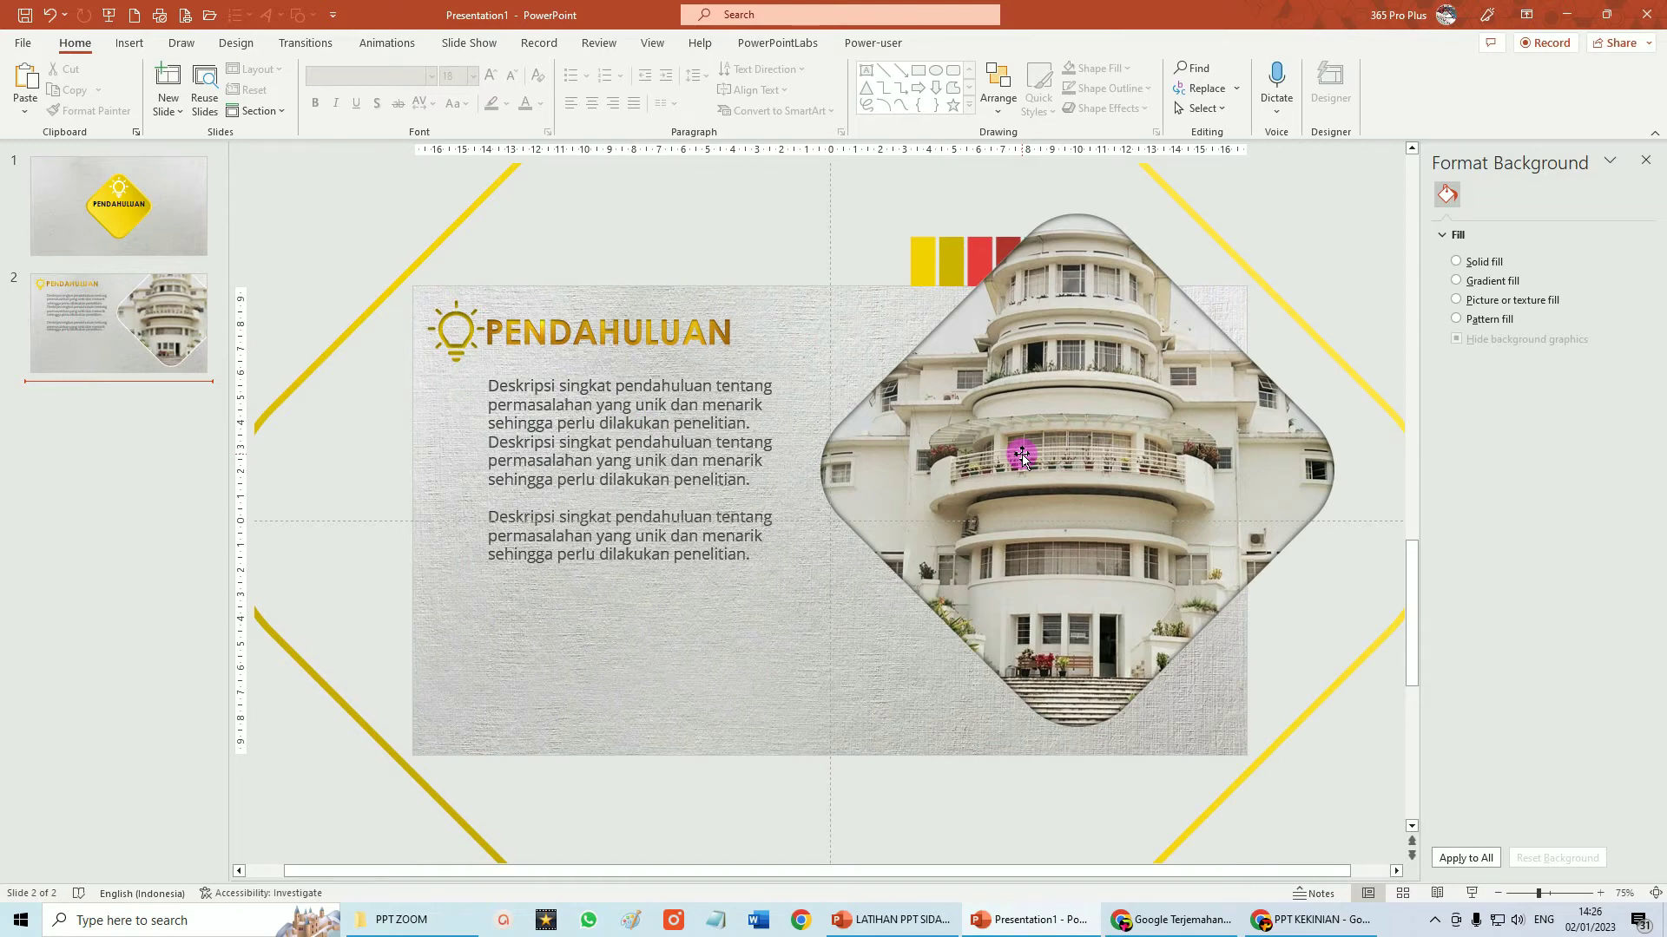
{"action": "left_click", "coordinate": [690, 375]}
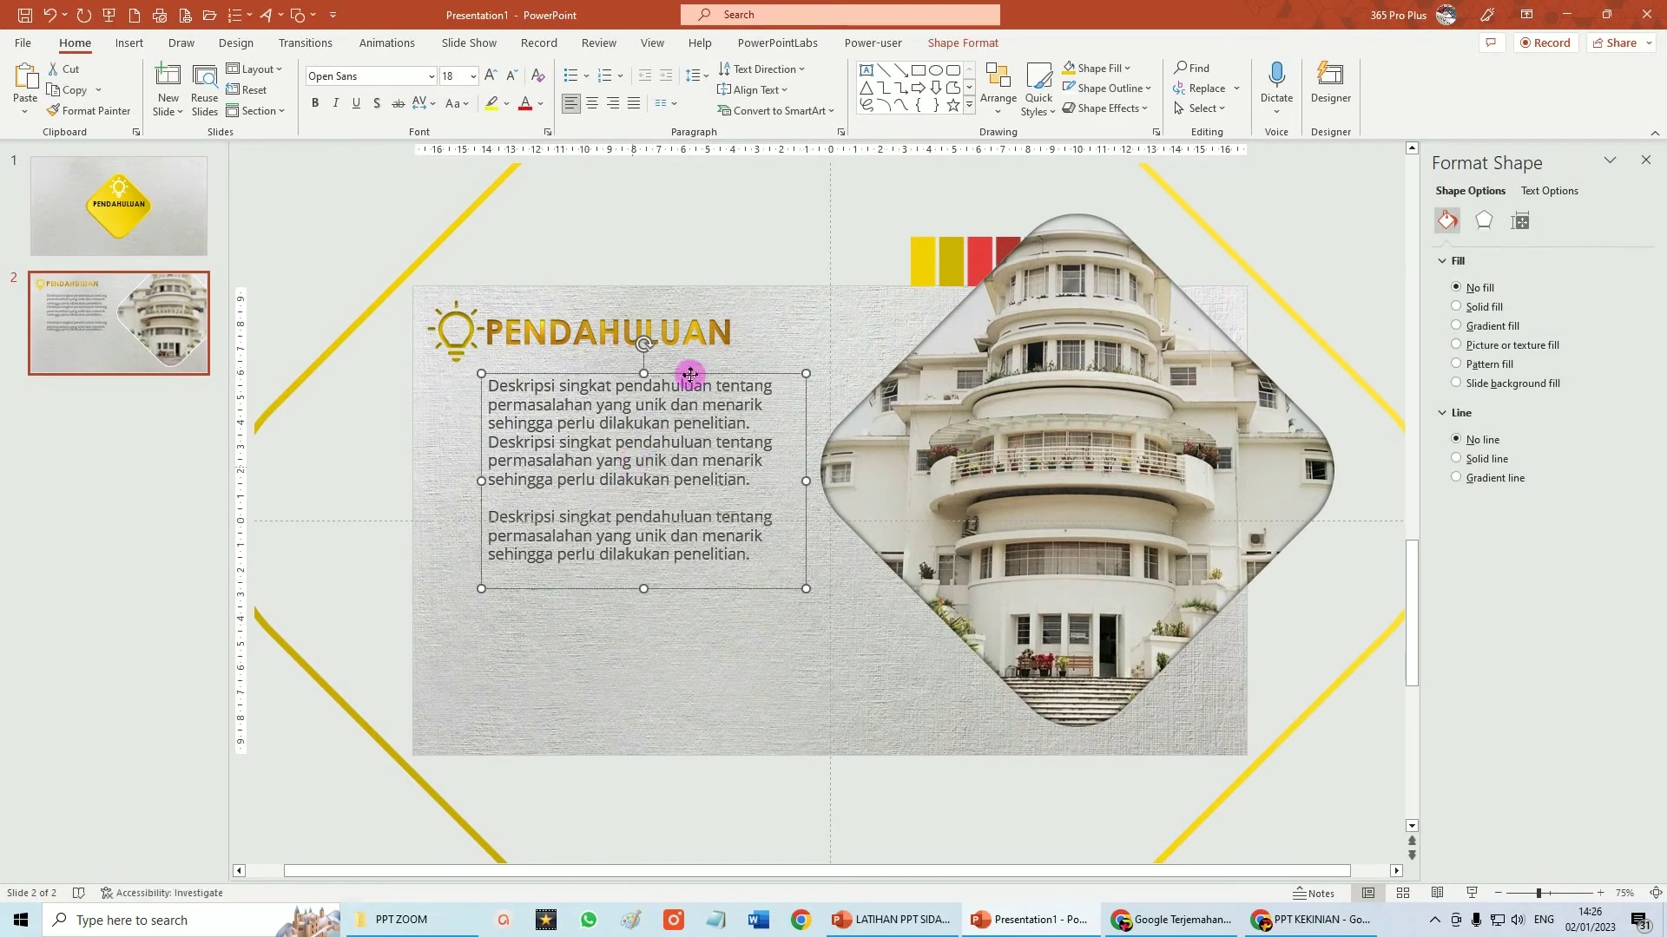
Give the description text box a Float In entrance animation.
{"action": "key", "text": "alt+4"}
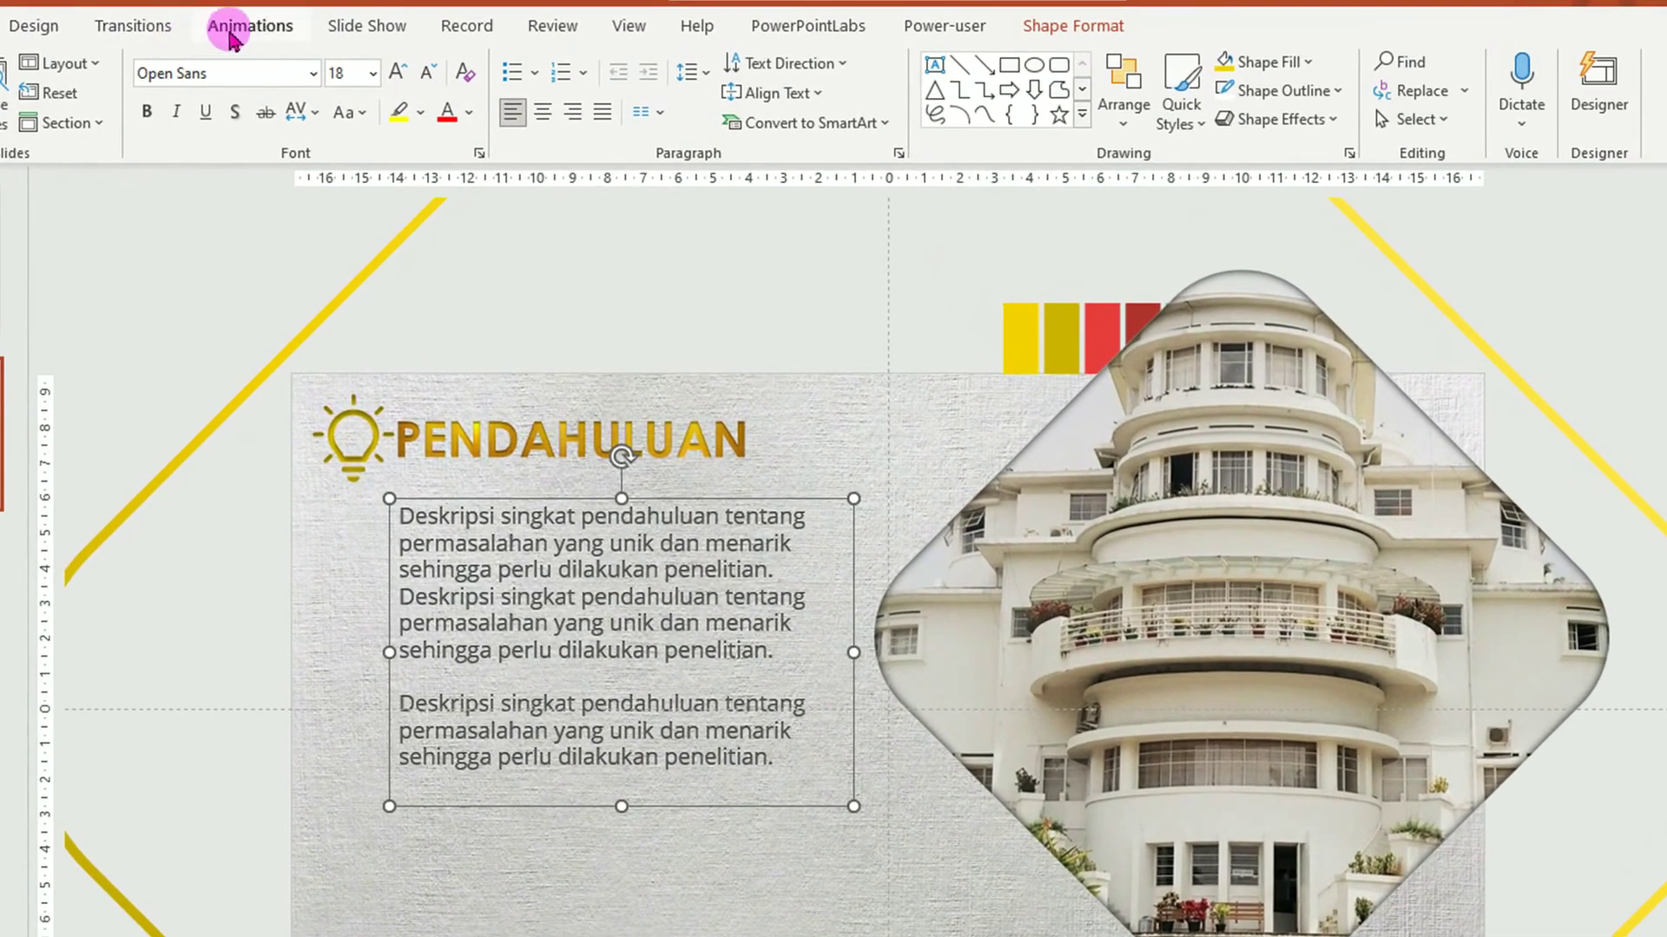
{"action": "left_click", "coordinate": [244, 29]}
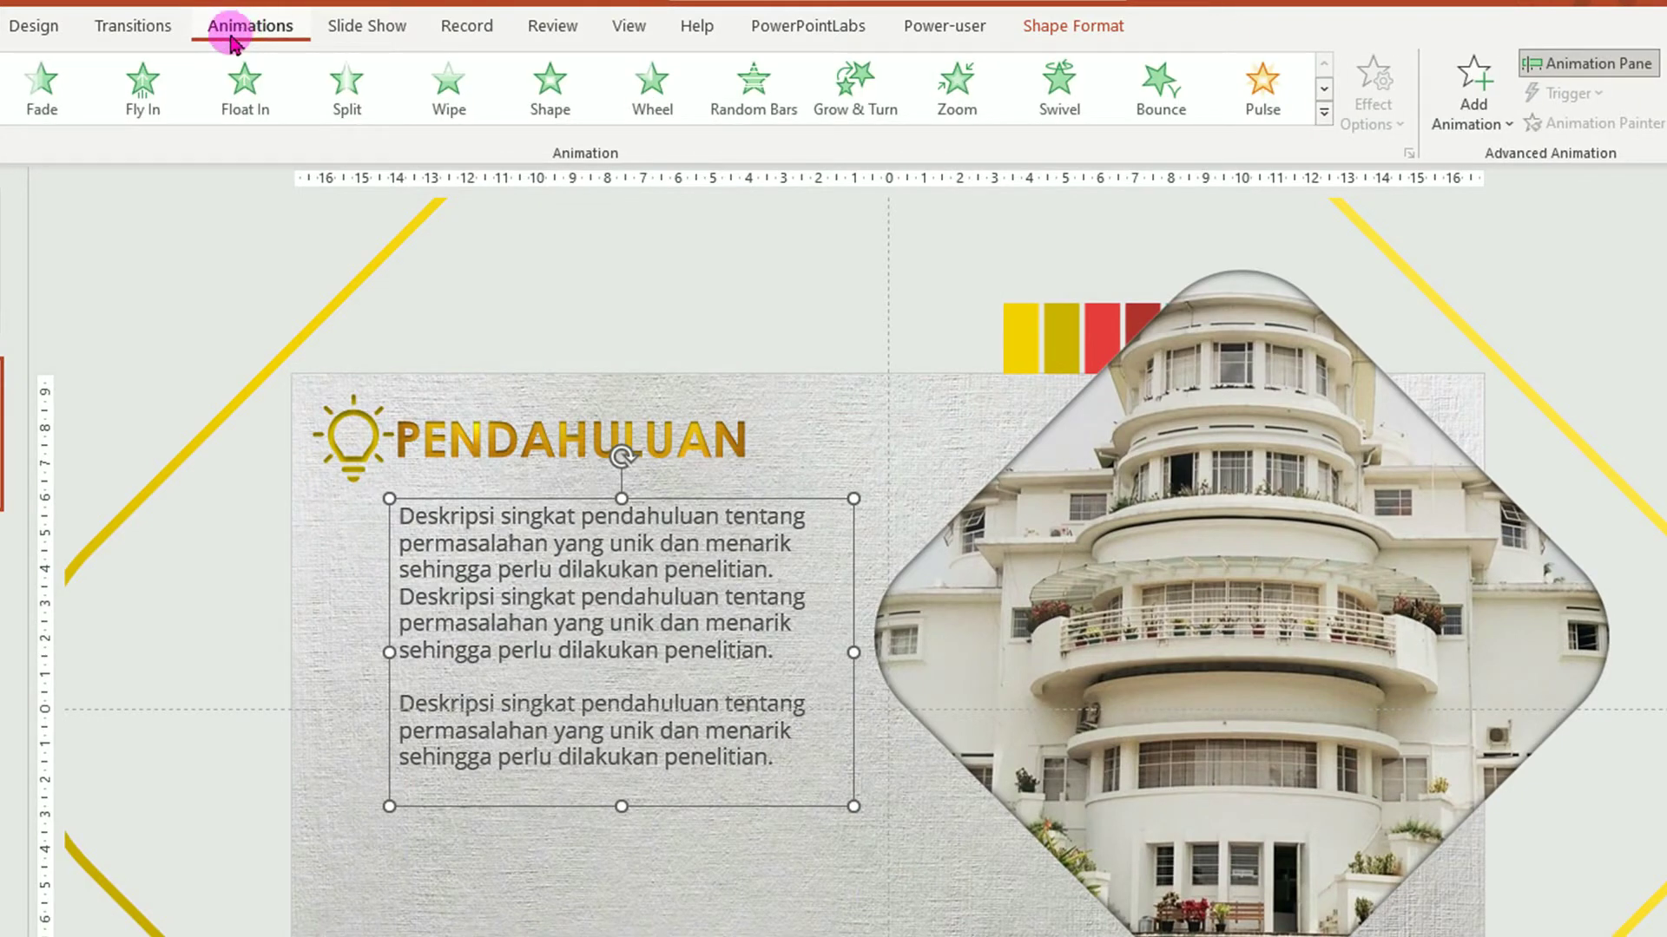
{"action": "left_click", "coordinate": [244, 87]}
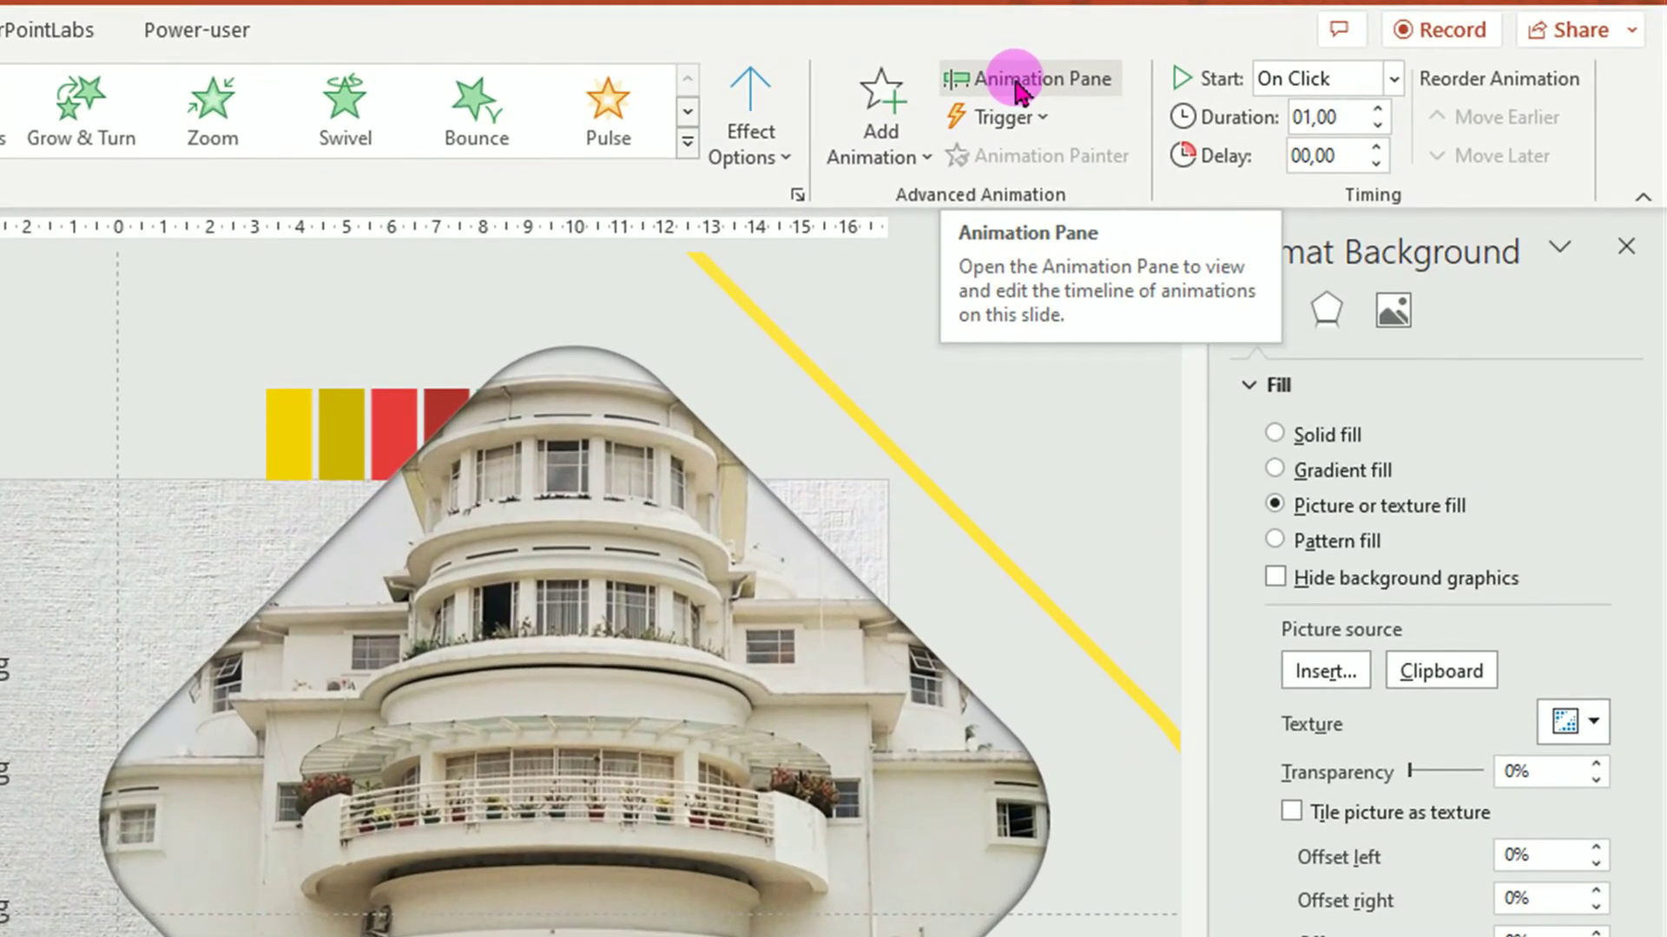
Set the TextBox 1 animation to start With Previous in the widened Animation Pane.
{"action": "left_click", "coordinate": [1020, 83]}
{"action": "left_click", "coordinate": [1370, 341]}
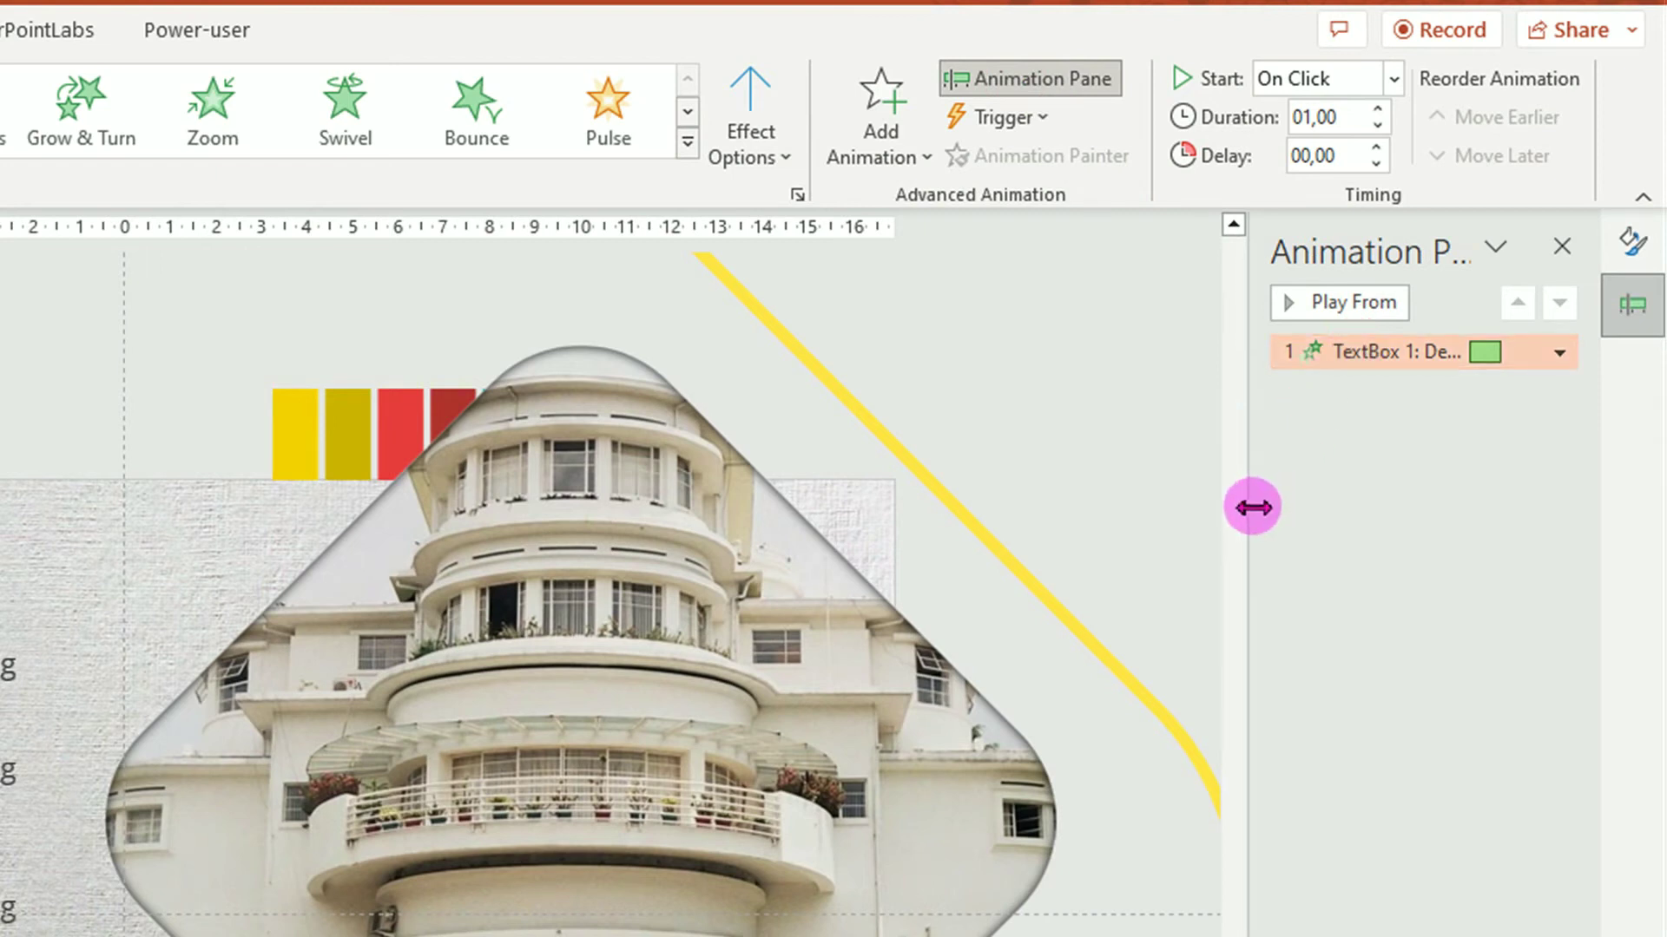
{"action": "left_click_drag", "start_coordinate": [1252, 507], "coordinate": [1091, 510]}
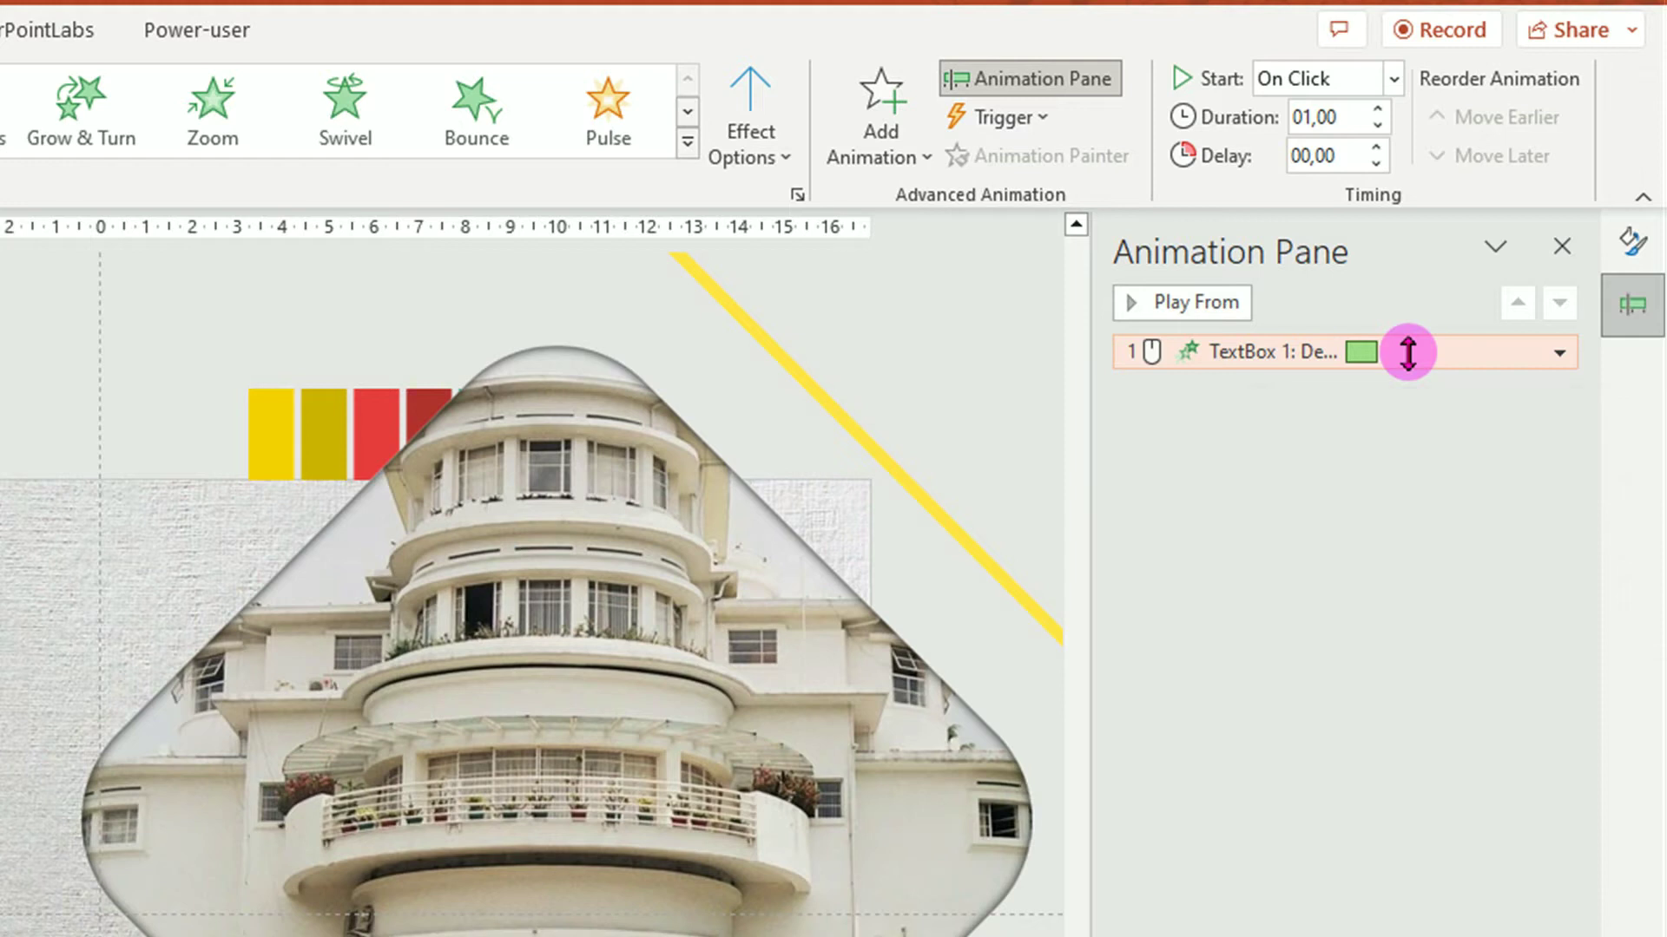
{"action": "left_click", "coordinate": [1408, 354]}
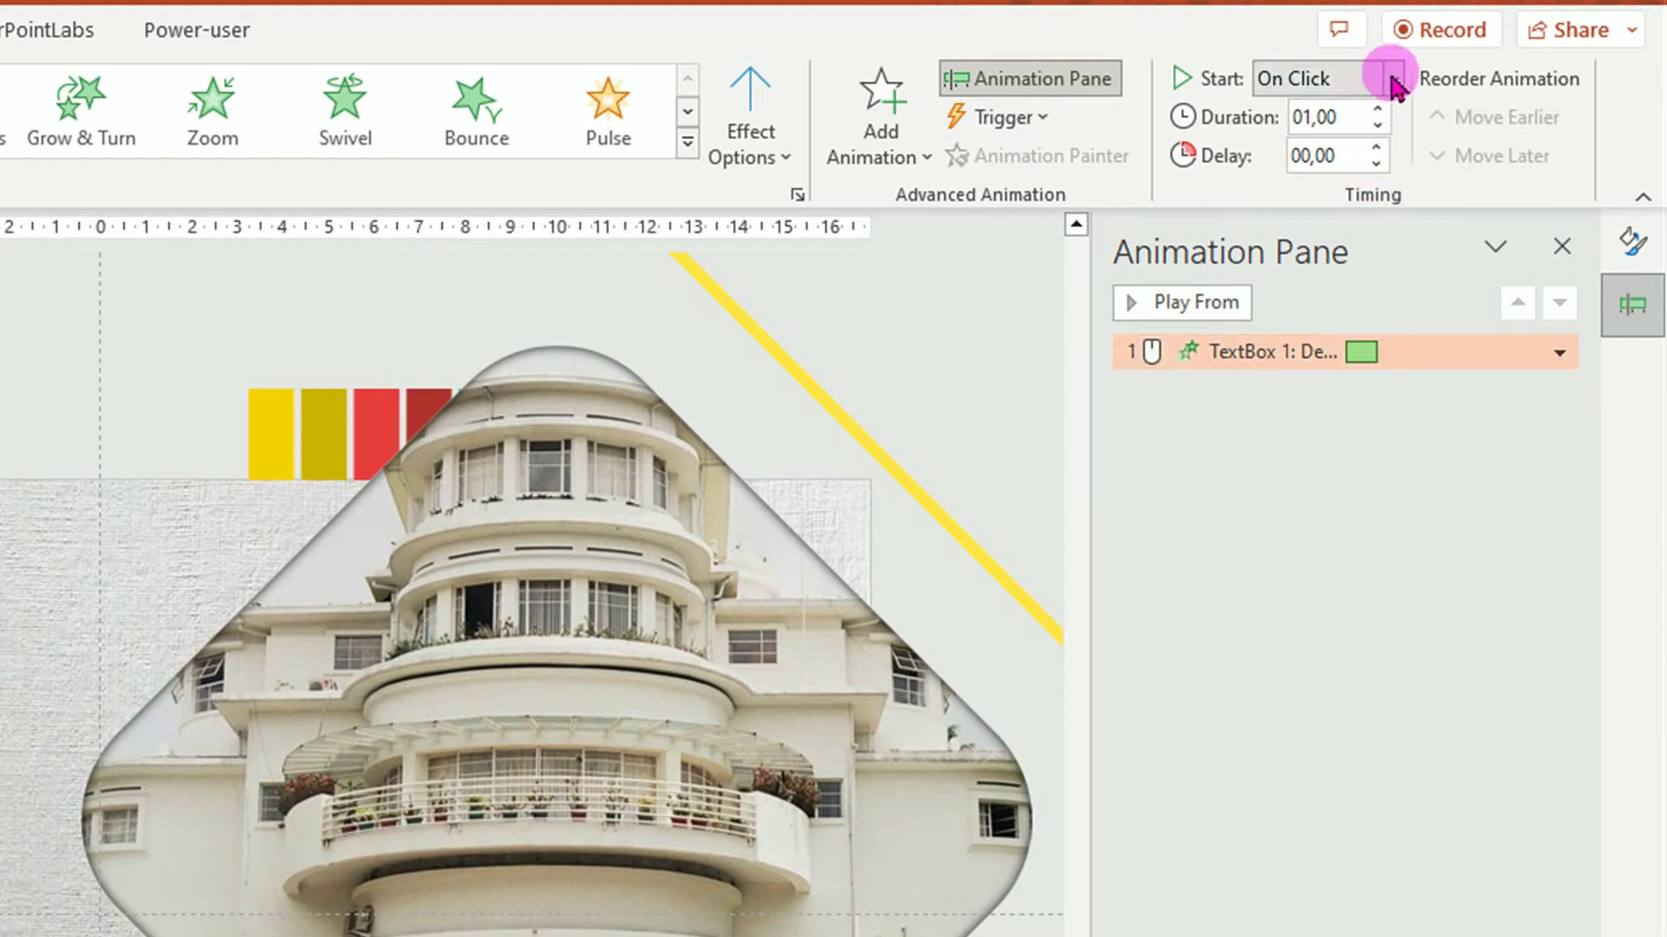
{"action": "left_click", "coordinate": [1393, 79]}
{"action": "left_click", "coordinate": [1358, 156]}
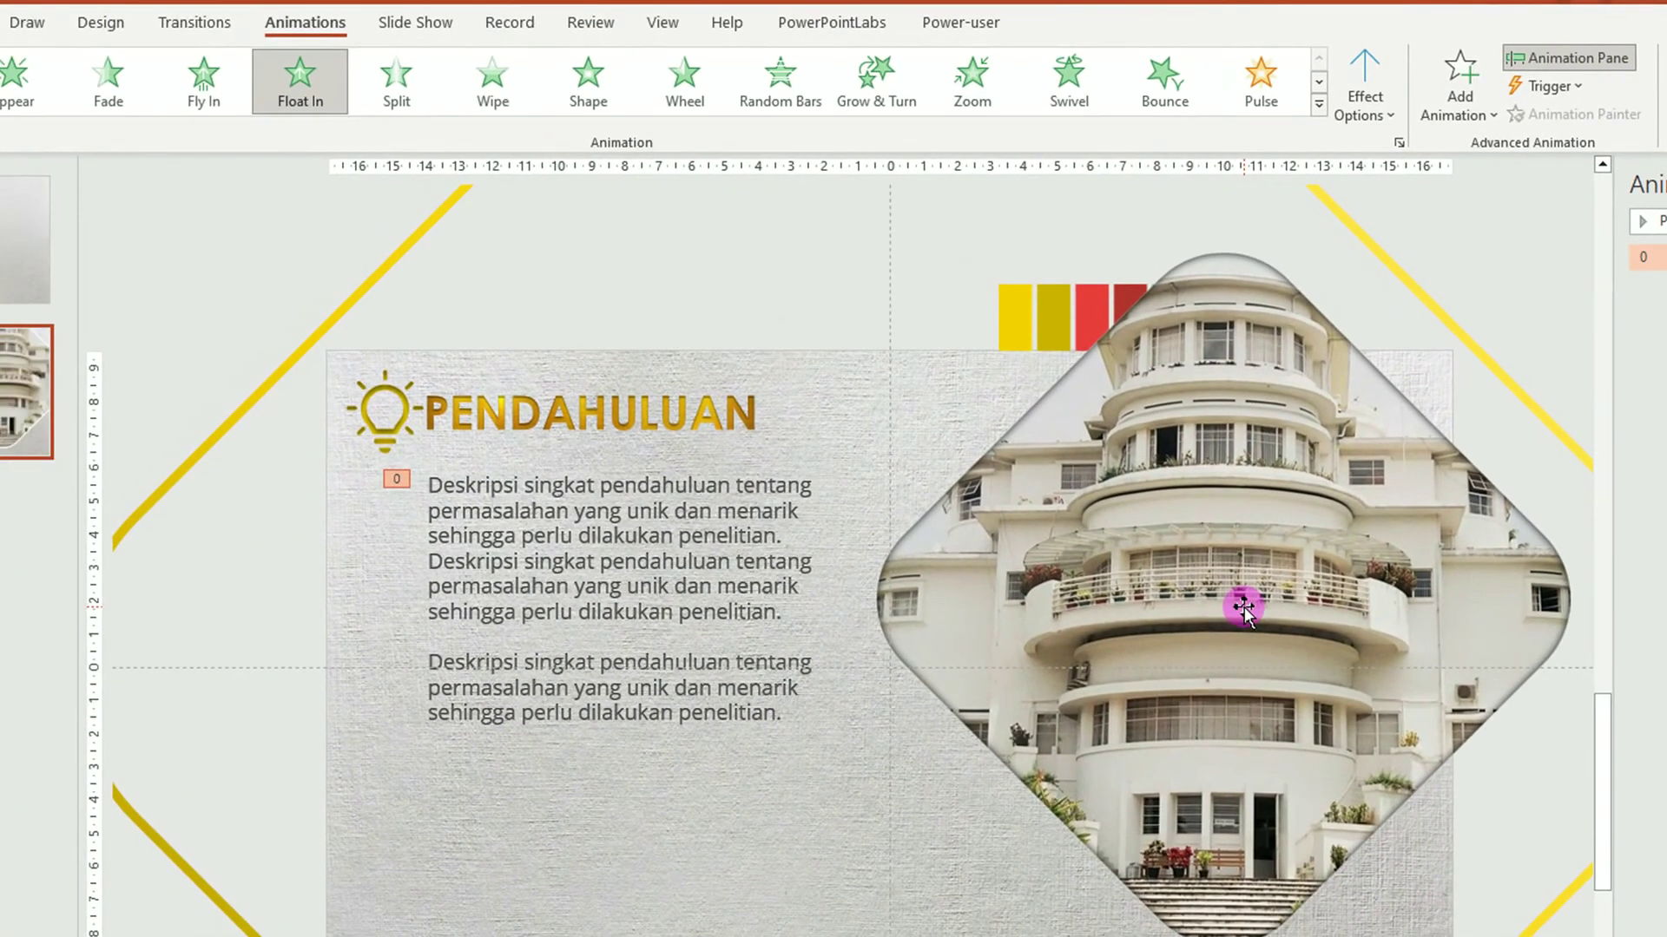
Give the diamond building photo a Fly In entrance from the right.
{"action": "left_click", "coordinate": [1243, 608]}
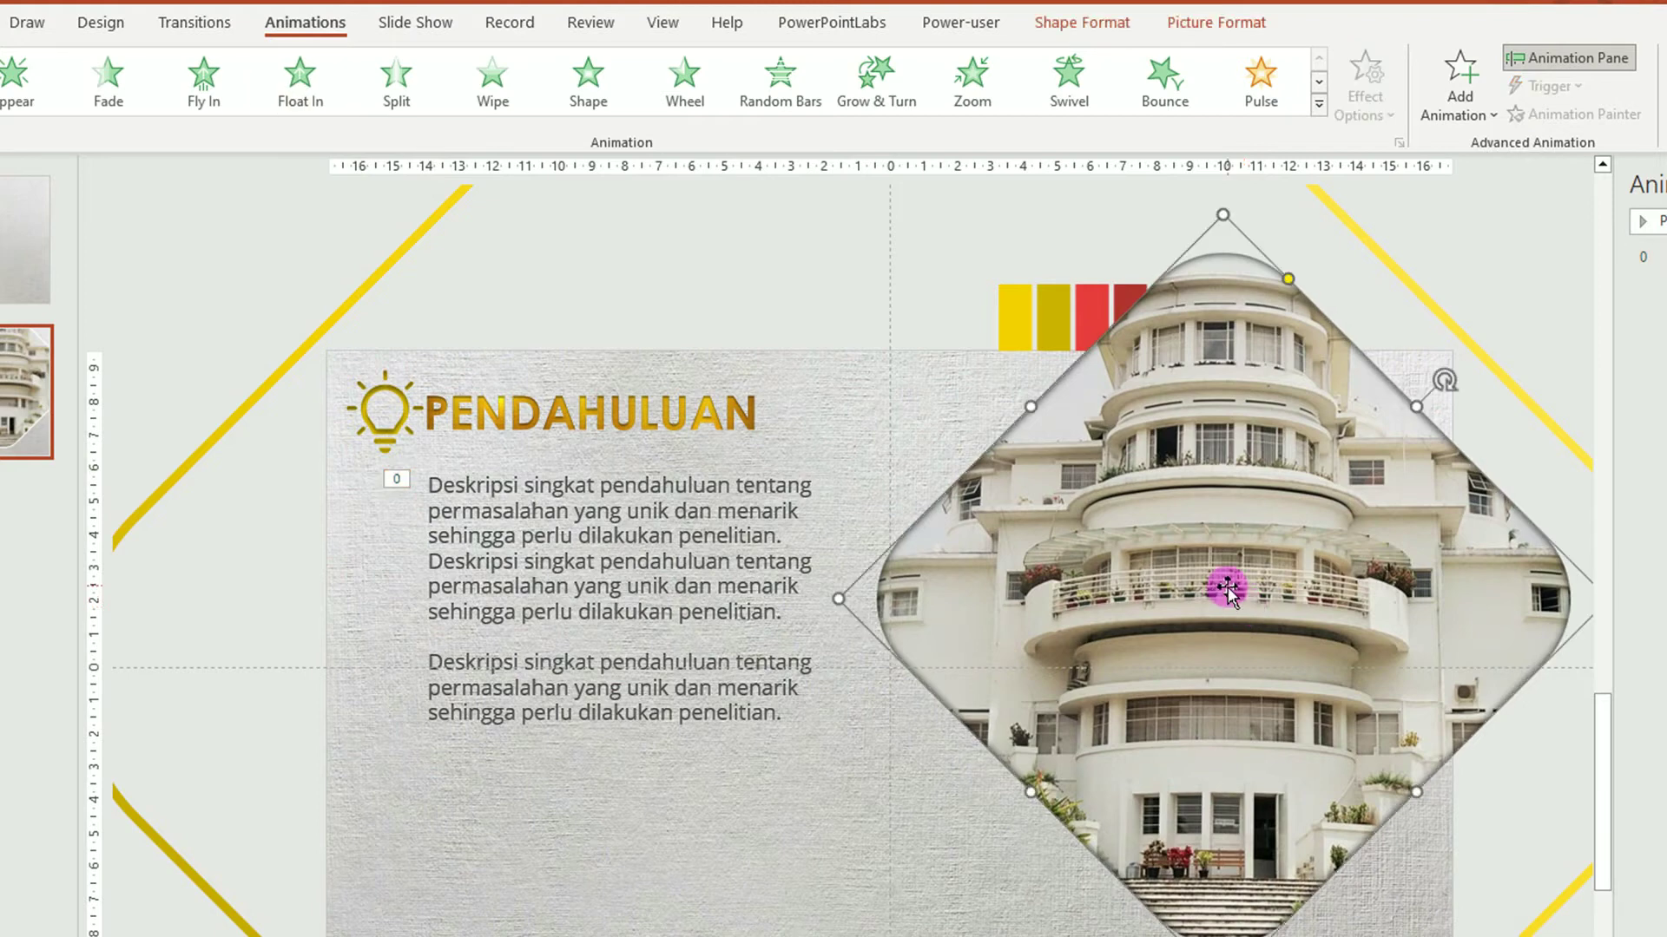
{"action": "left_click", "coordinate": [205, 87]}
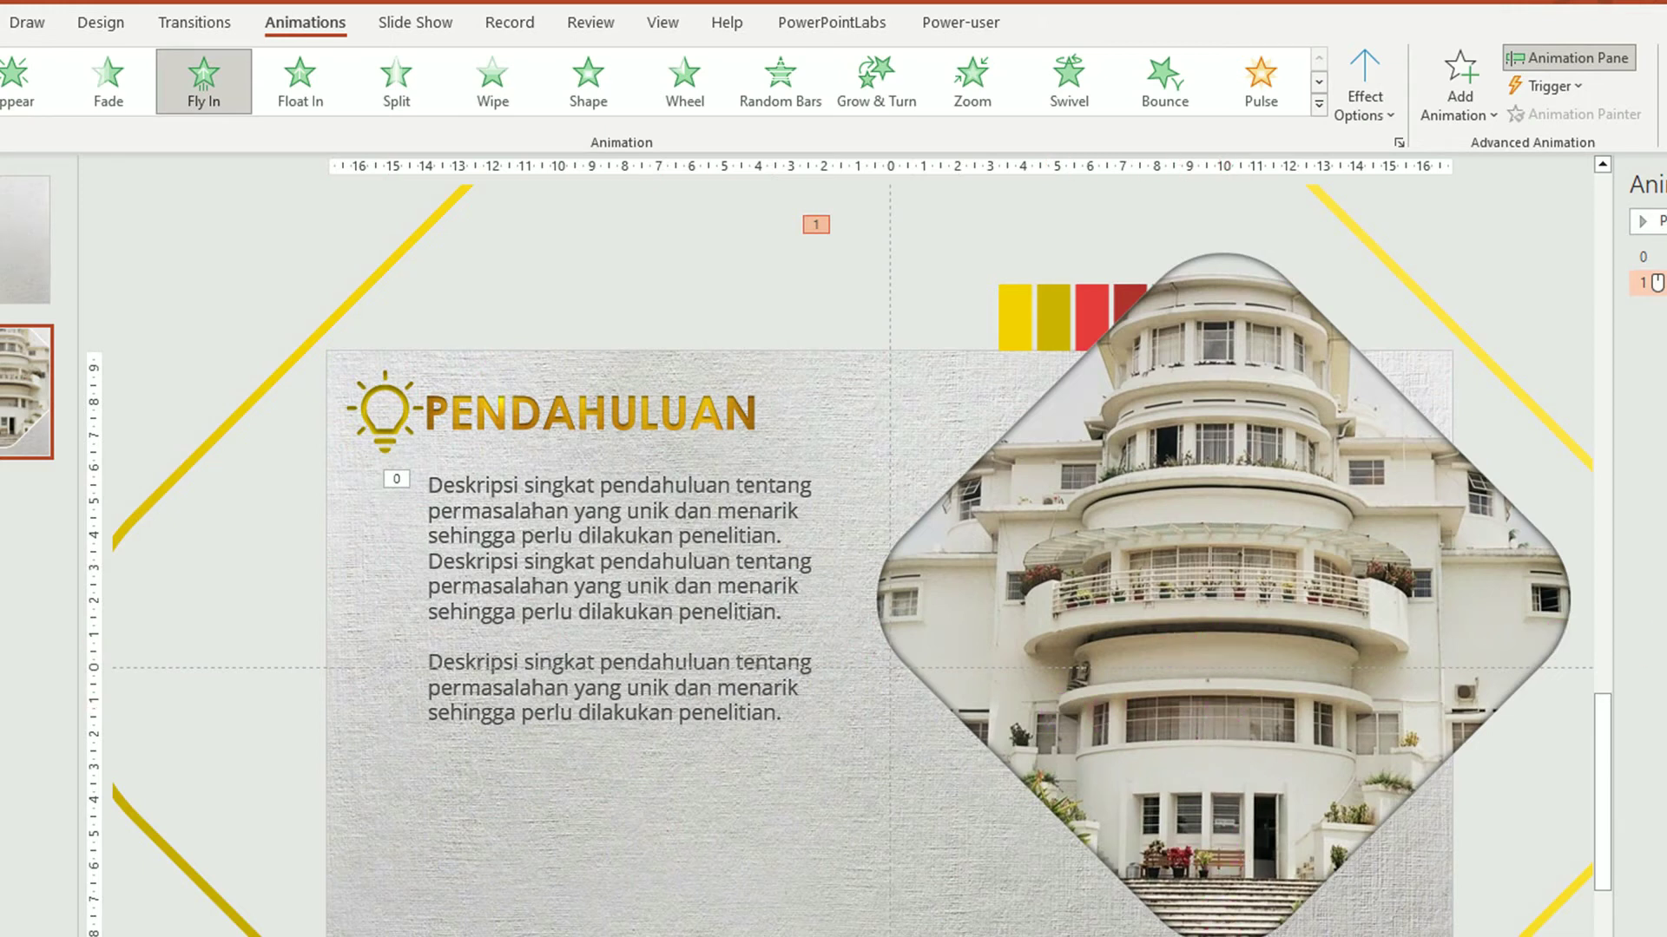
{"action": "left_click", "coordinate": [1392, 115]}
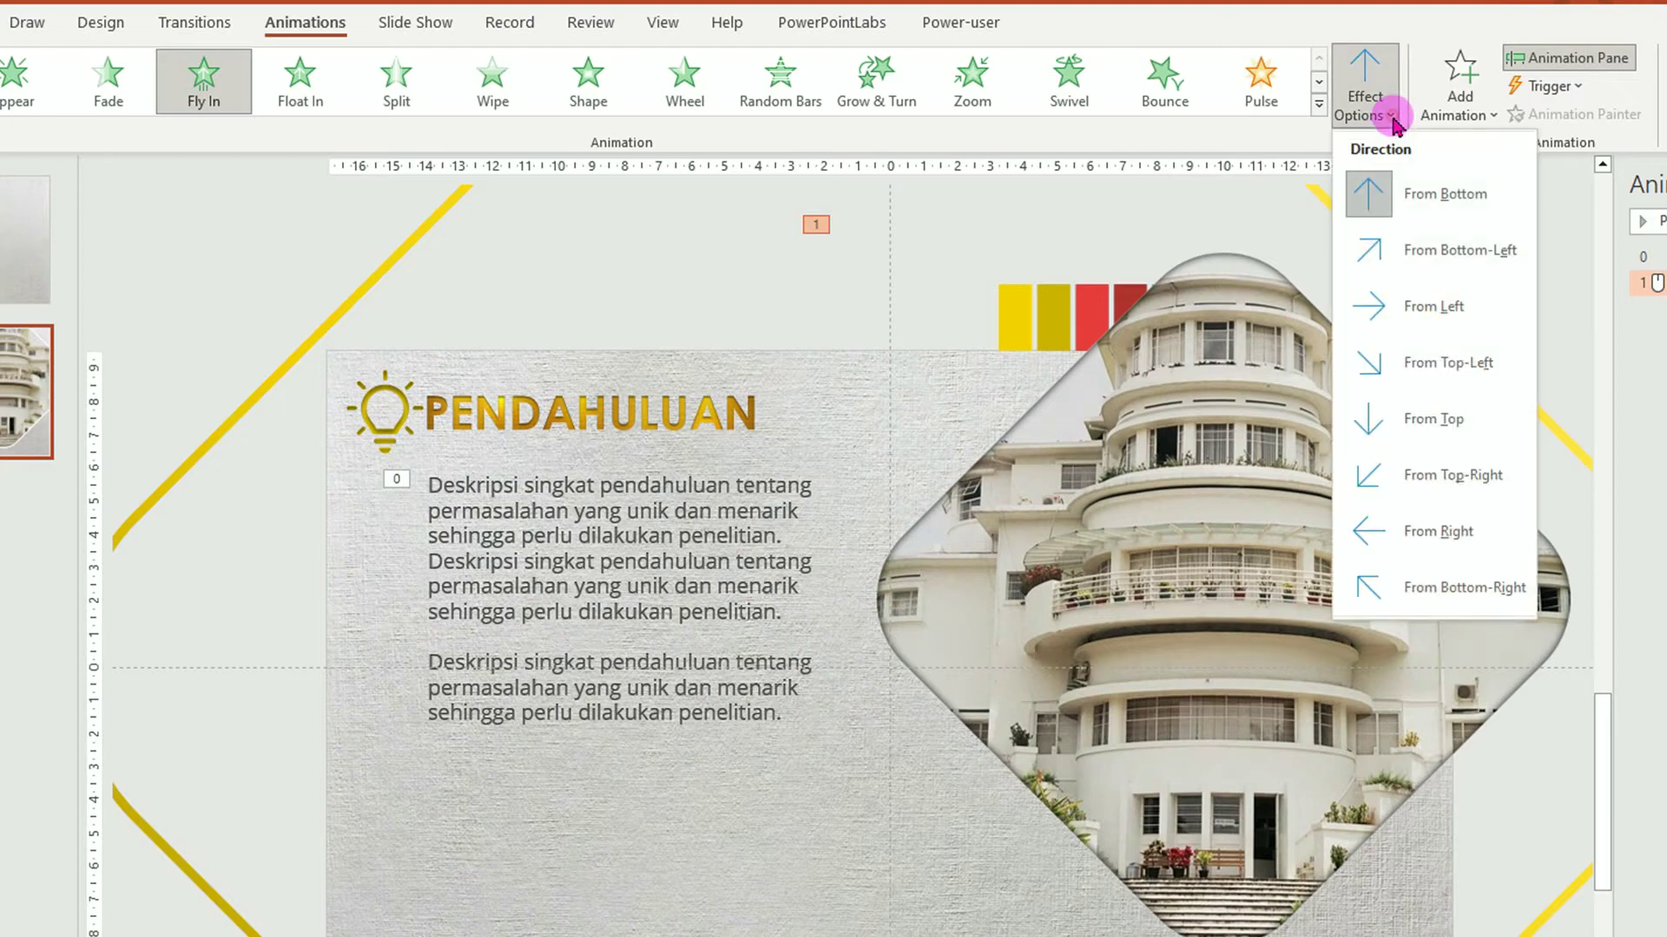
{"action": "left_click", "coordinate": [1464, 543]}
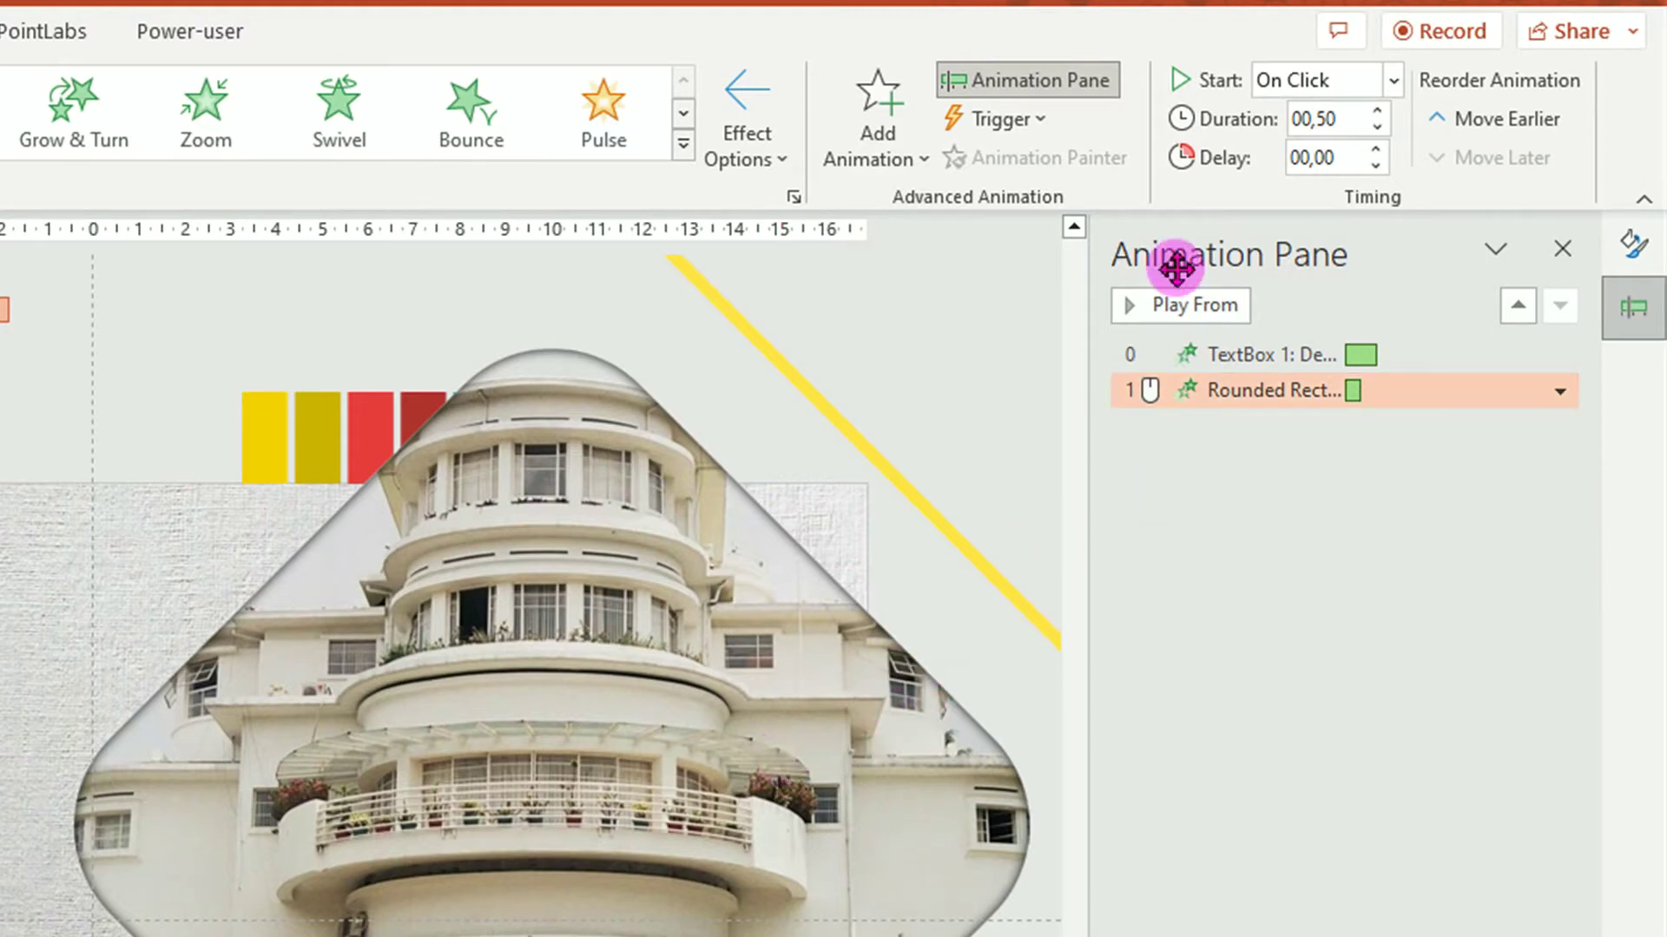
Set the photo's animation to start After Previous.
{"action": "left_click", "coordinate": [1393, 82]}
{"action": "left_click", "coordinate": [1350, 196]}
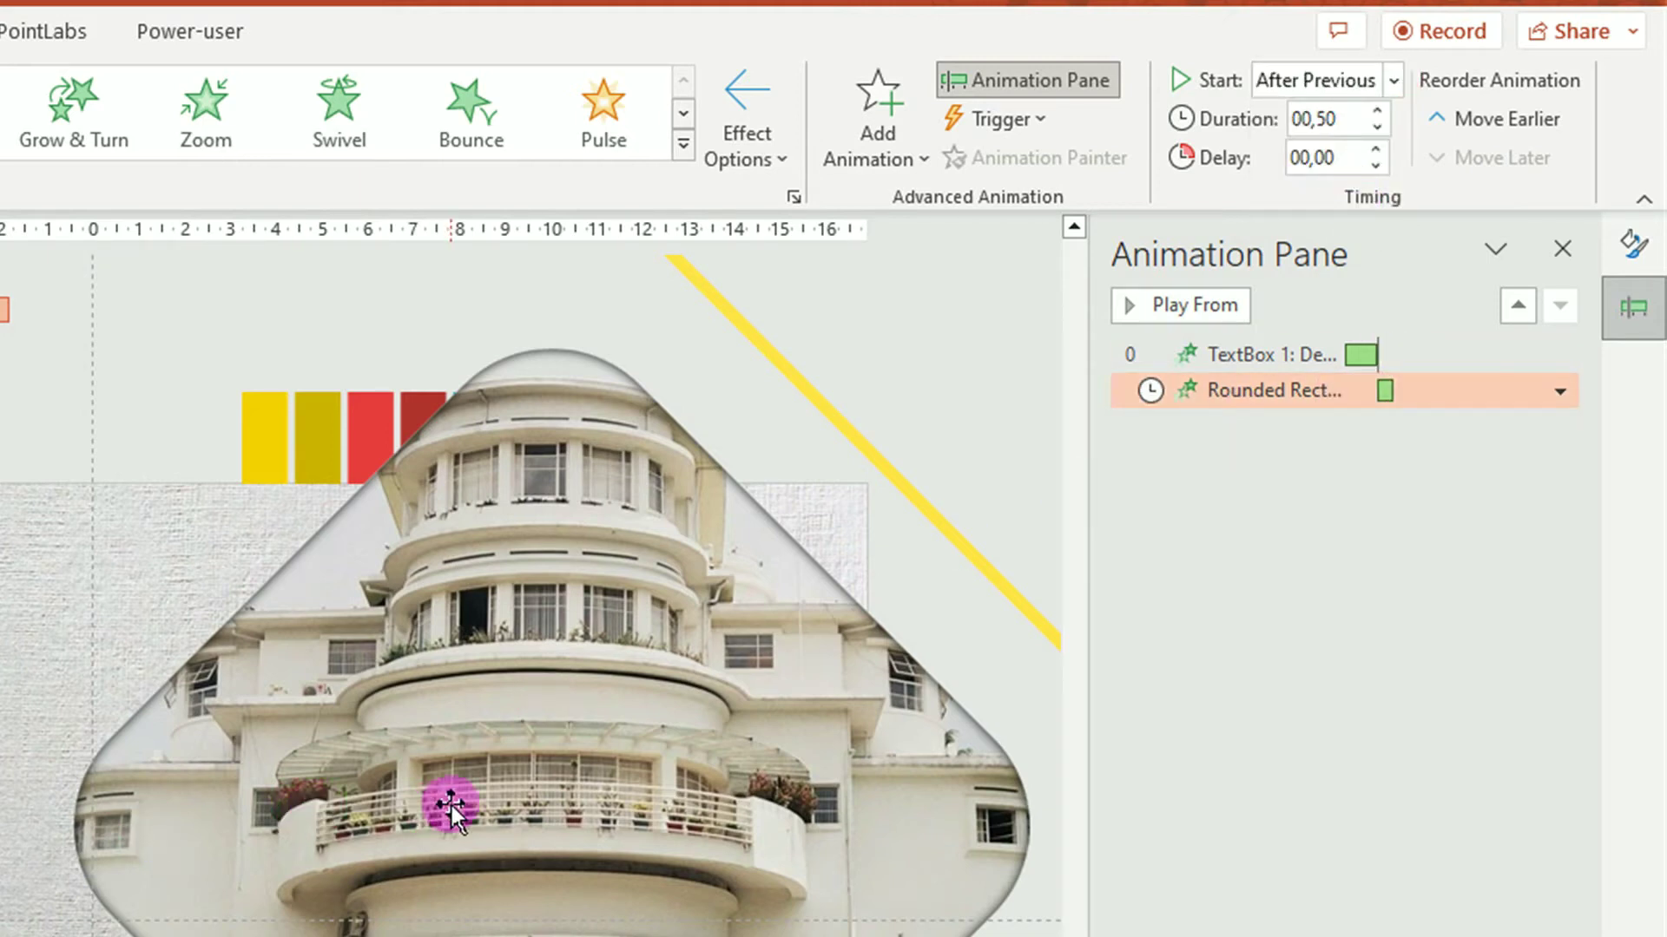
{"action": "left_click", "coordinate": [1394, 80]}
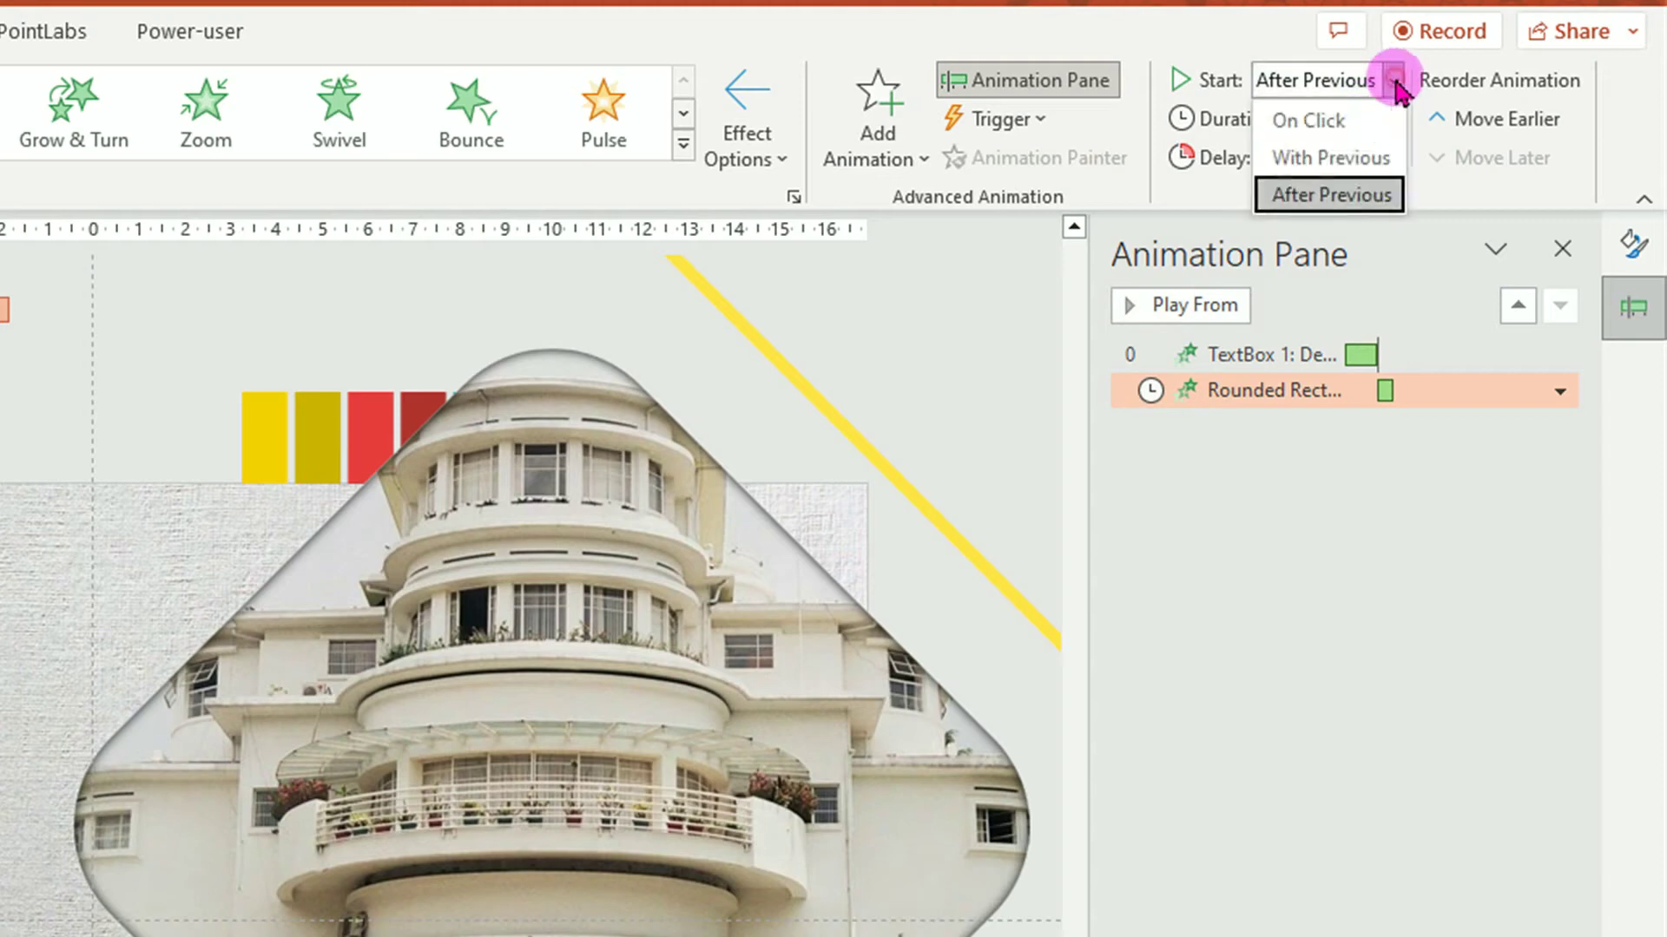
{"action": "left_click", "coordinate": [946, 354]}
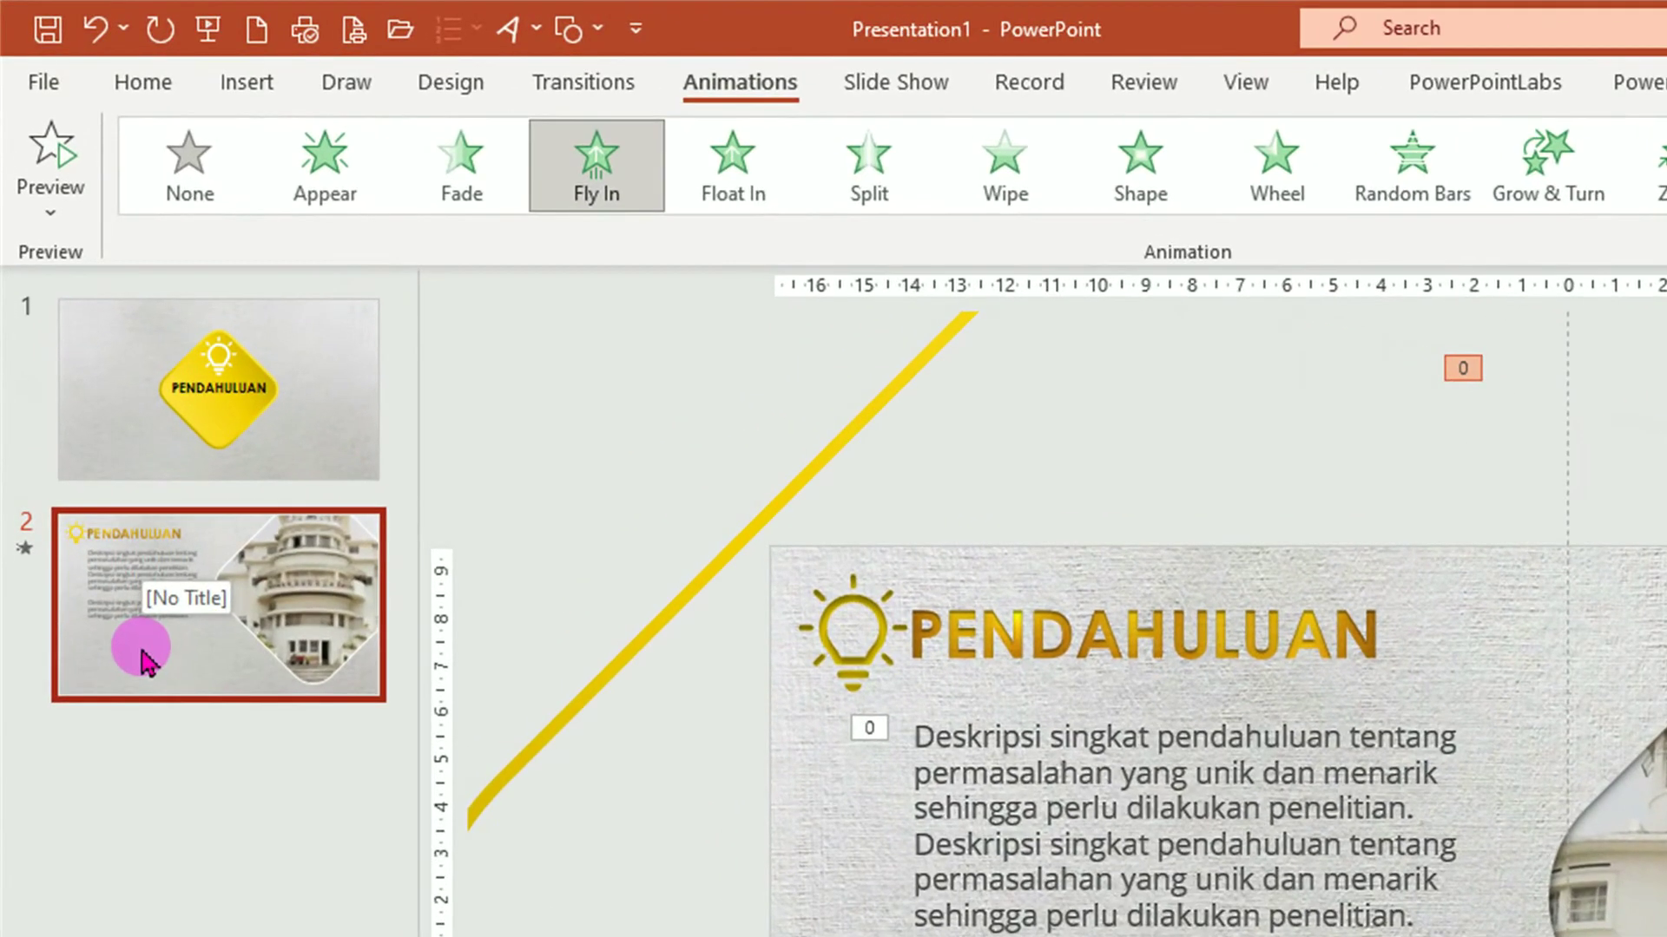
Select slide 1 and slide 2 together in the thumbnail pane.
{"action": "left_click", "coordinate": [317, 400]}
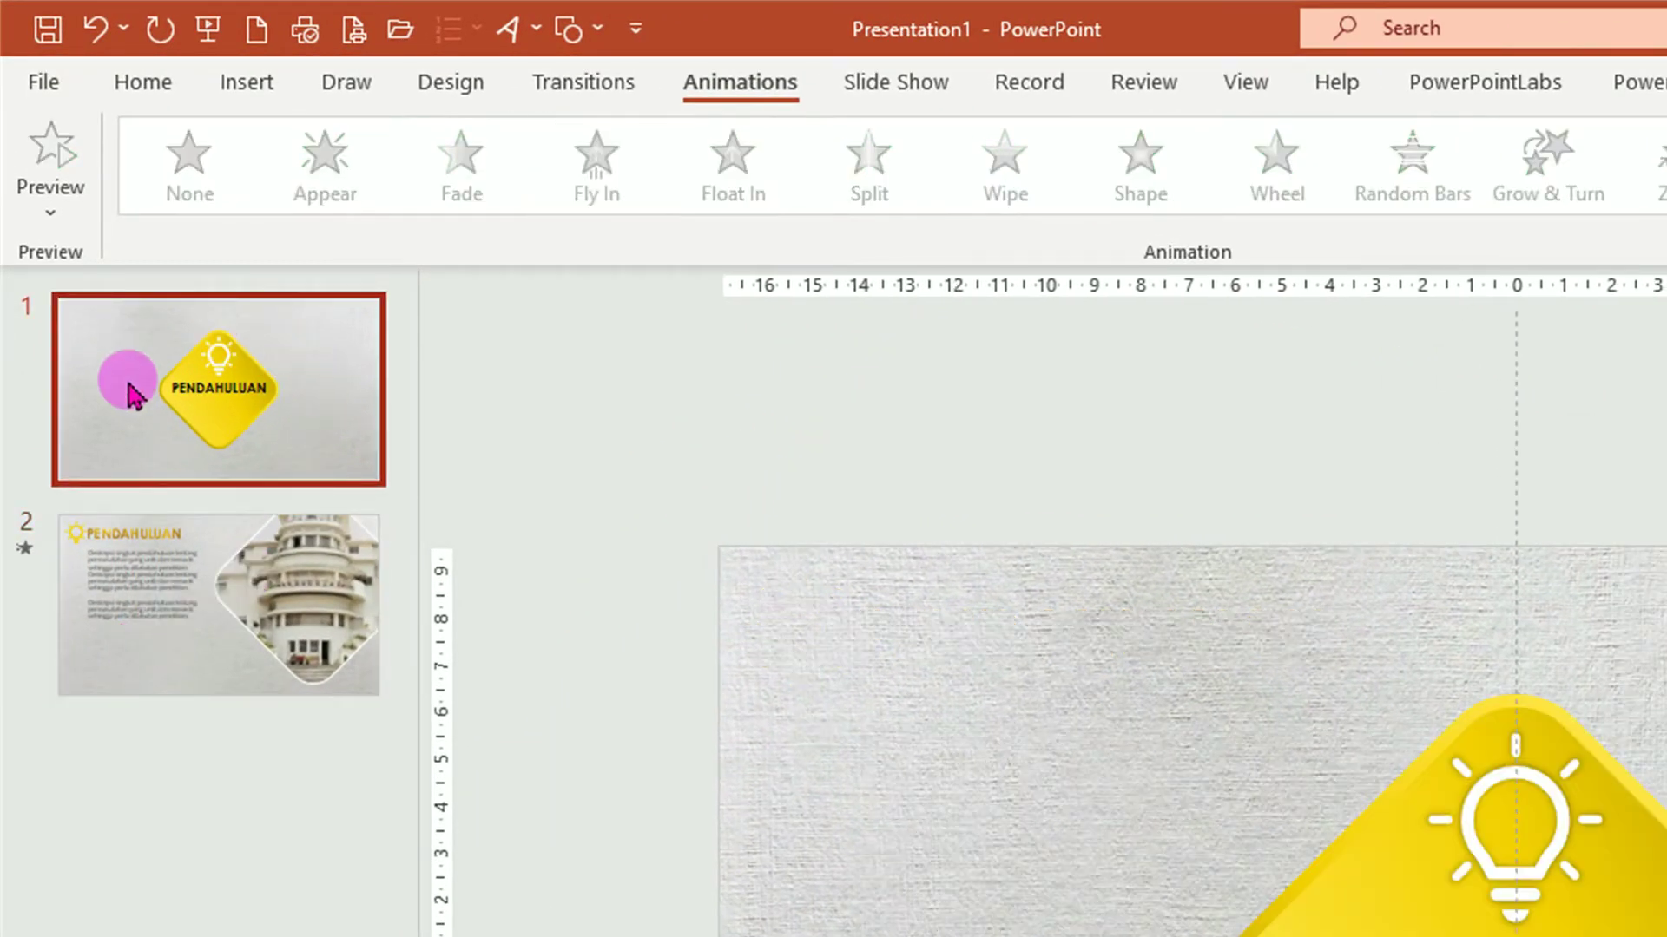
{"action": "key", "text": "ctrl"}
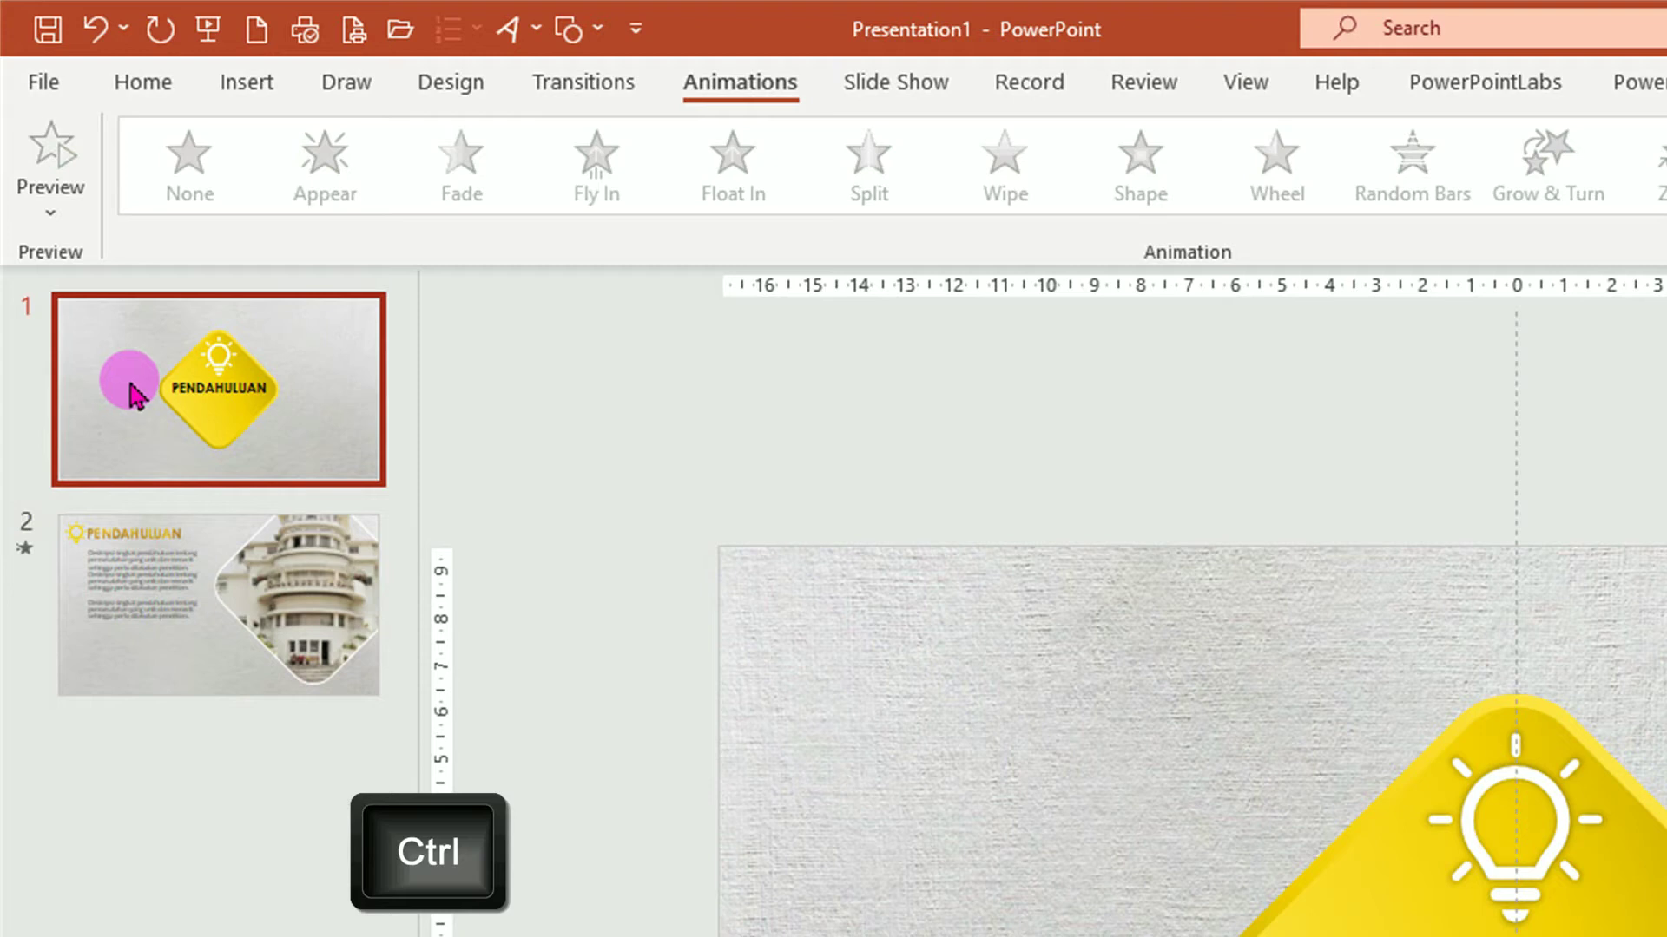
{"action": "left_click", "coordinate": [141, 592], "text": "ctrl"}
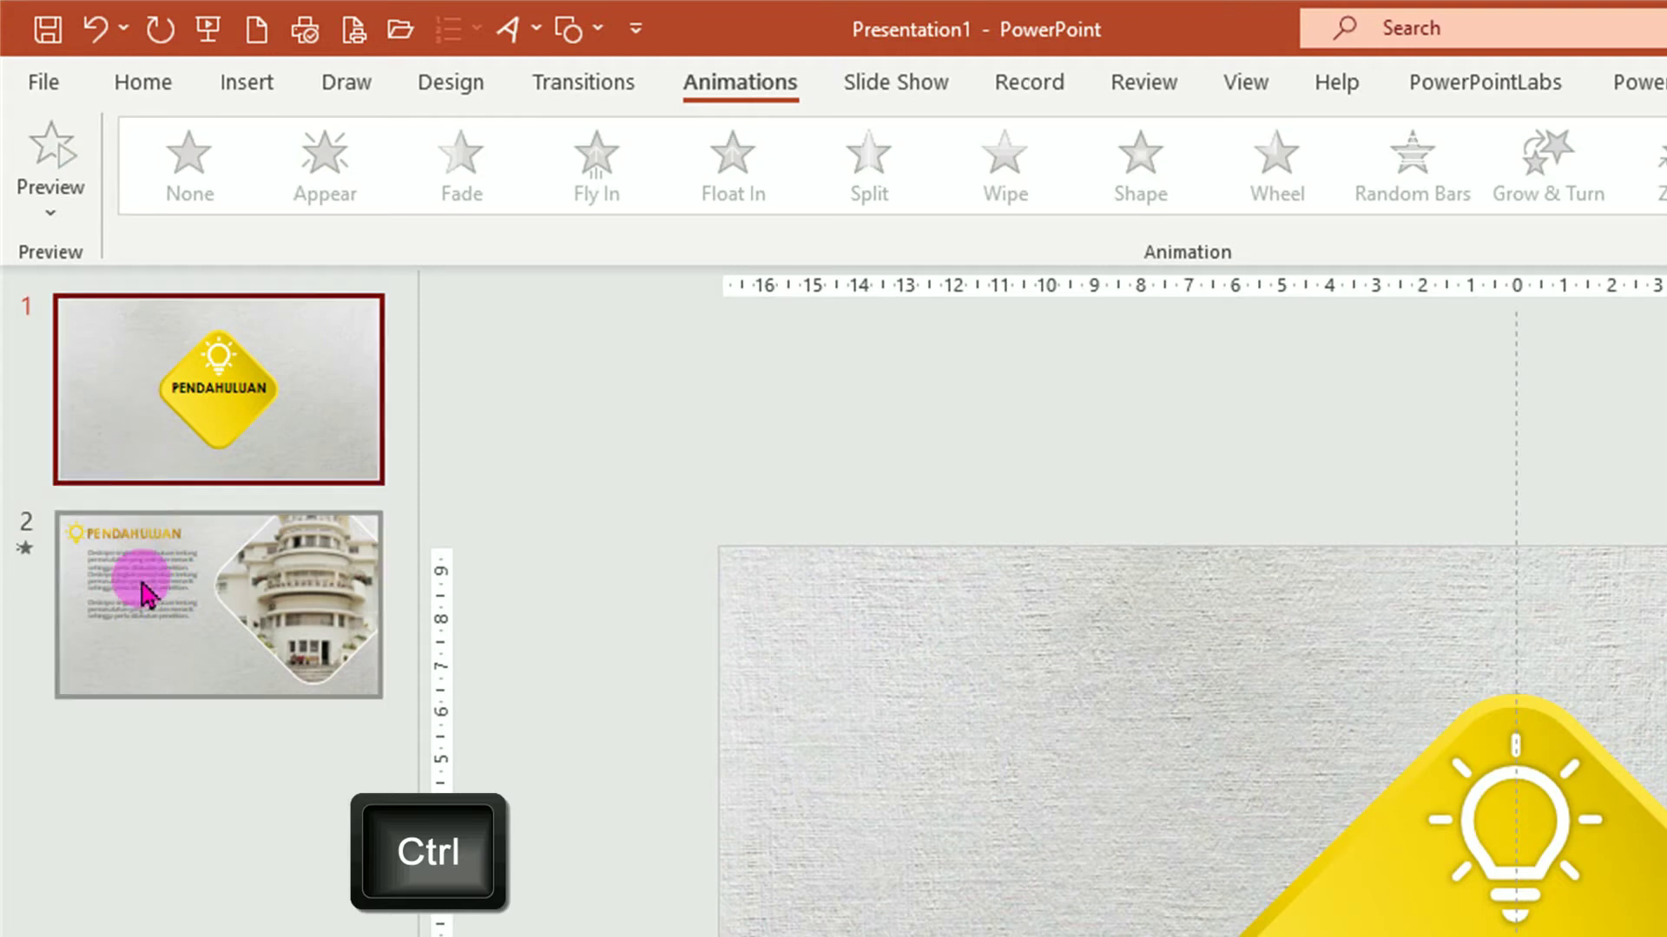
{"action": "left_click", "coordinate": [139, 664], "text": "ctrl"}
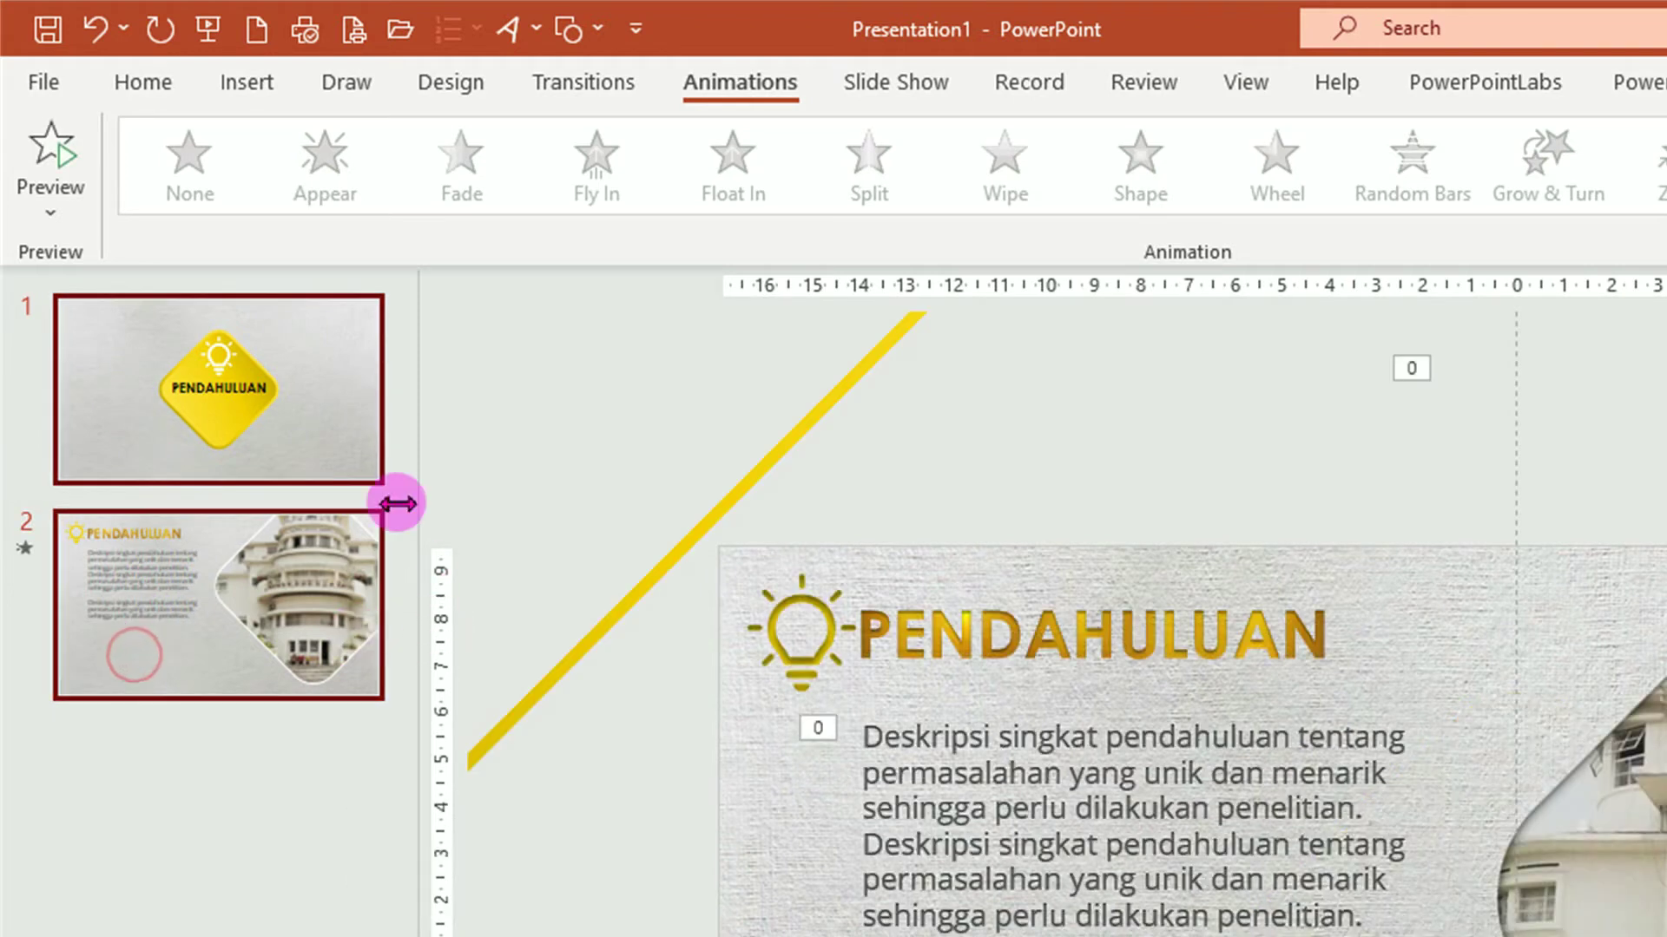
{"action": "left_click", "coordinate": [605, 90]}
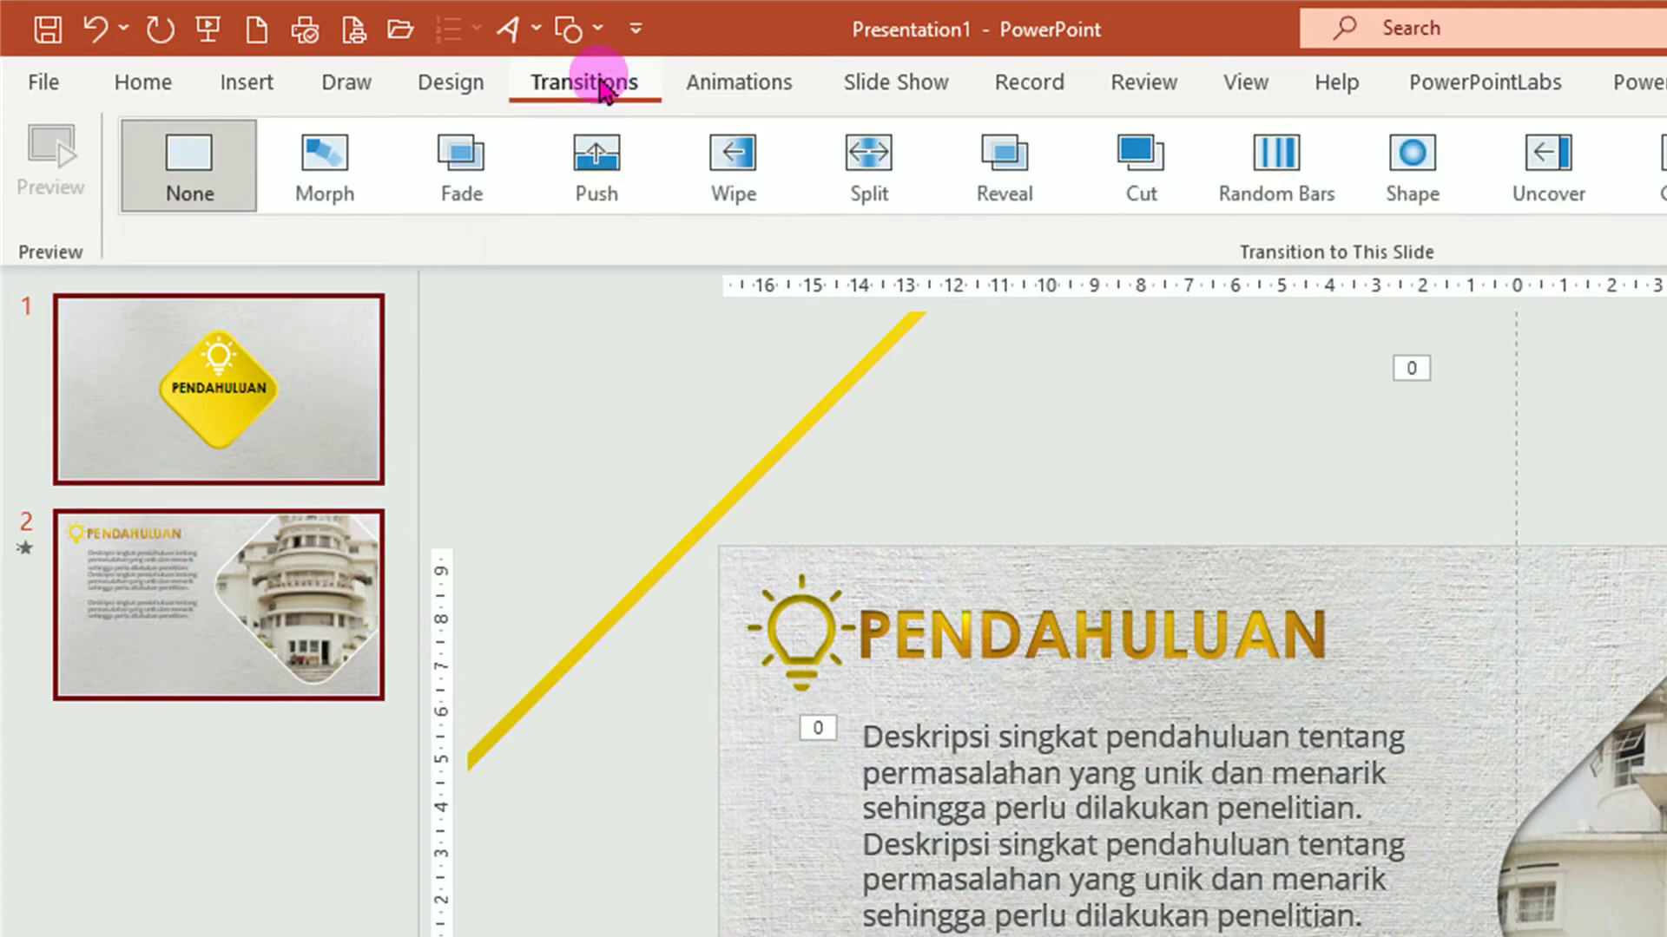
Apply the Morph transition with the Characters effect option to both slides.
{"action": "left_click", "coordinate": [327, 176]}
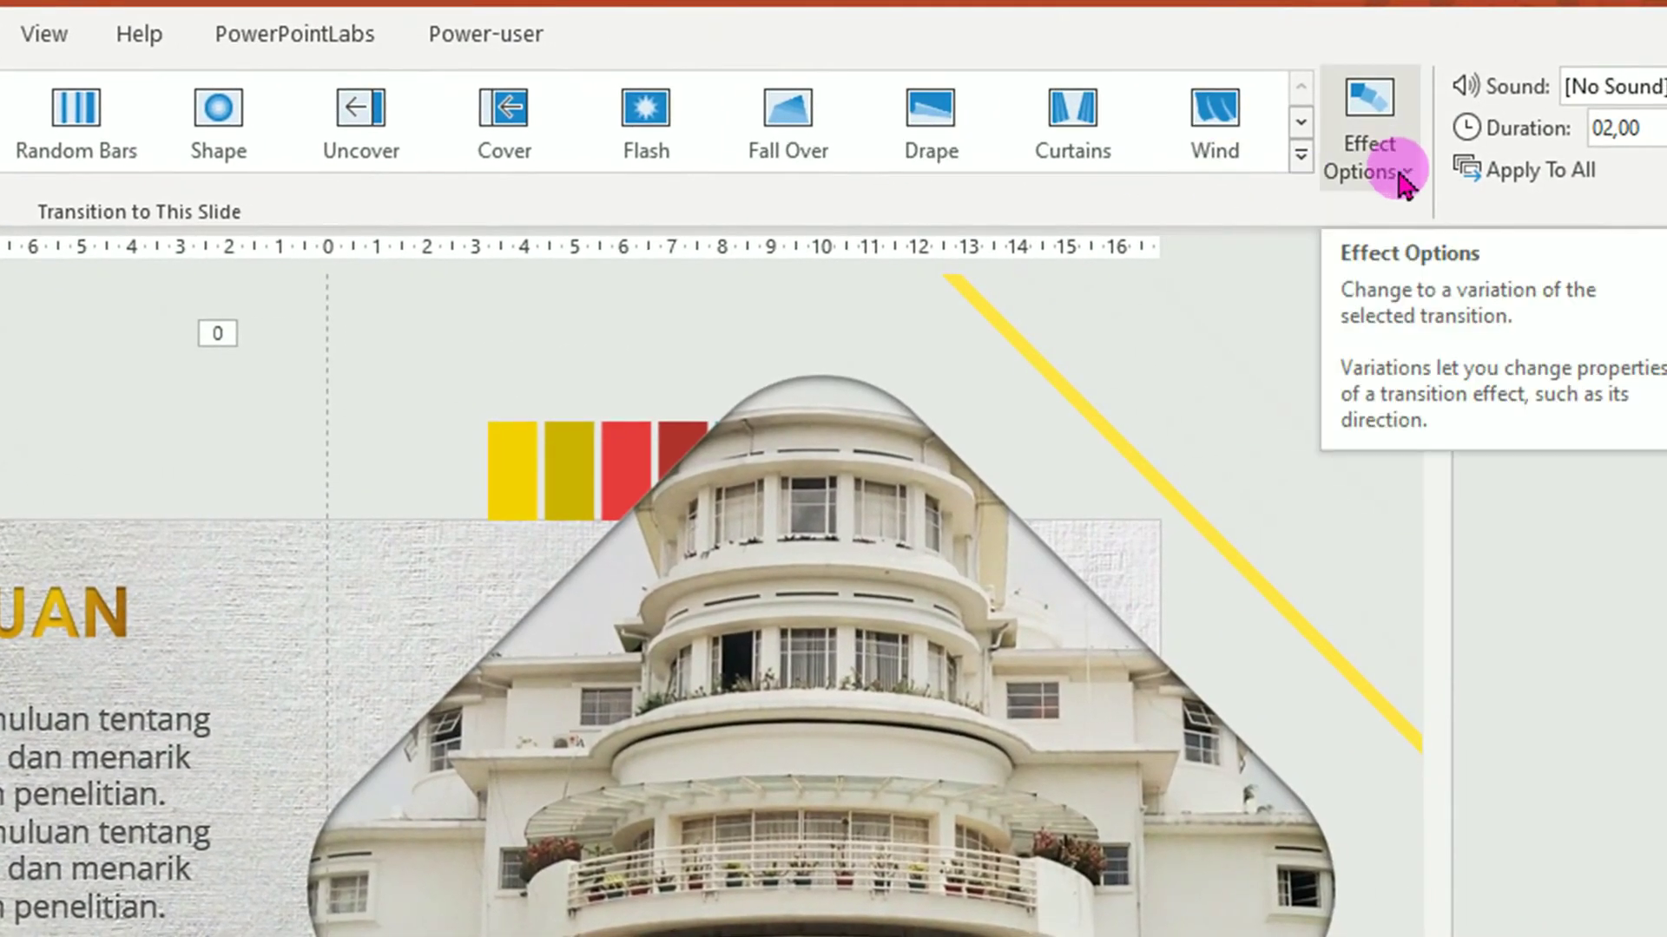
{"action": "left_click", "coordinate": [1406, 176]}
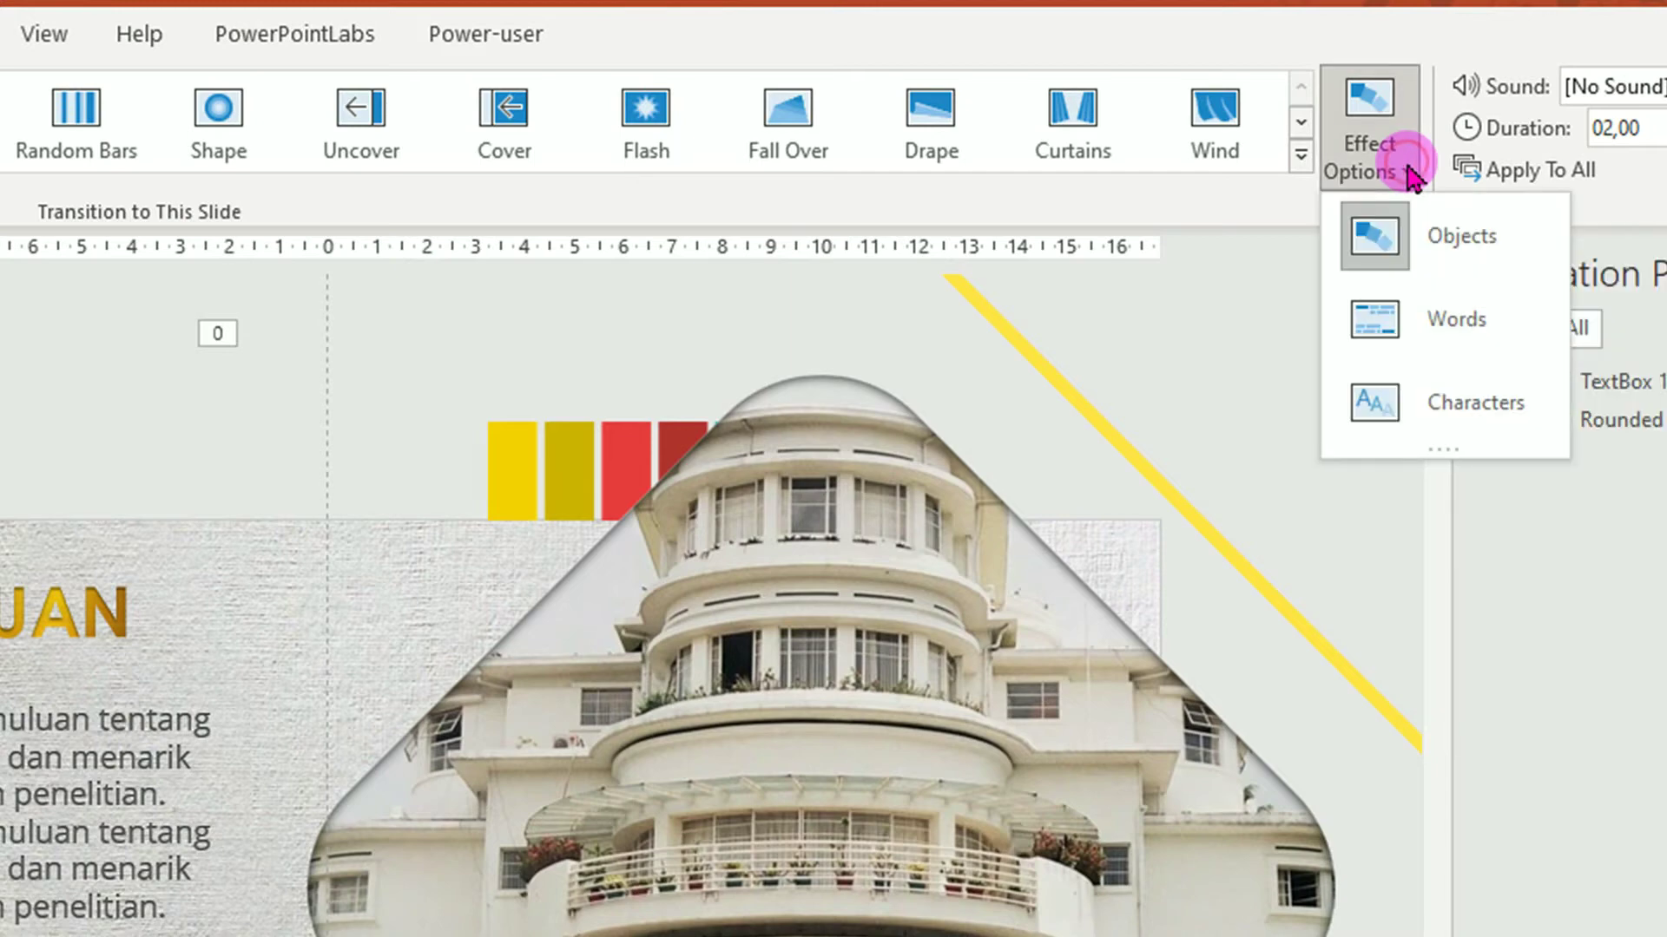
{"action": "left_click", "coordinate": [1448, 418]}
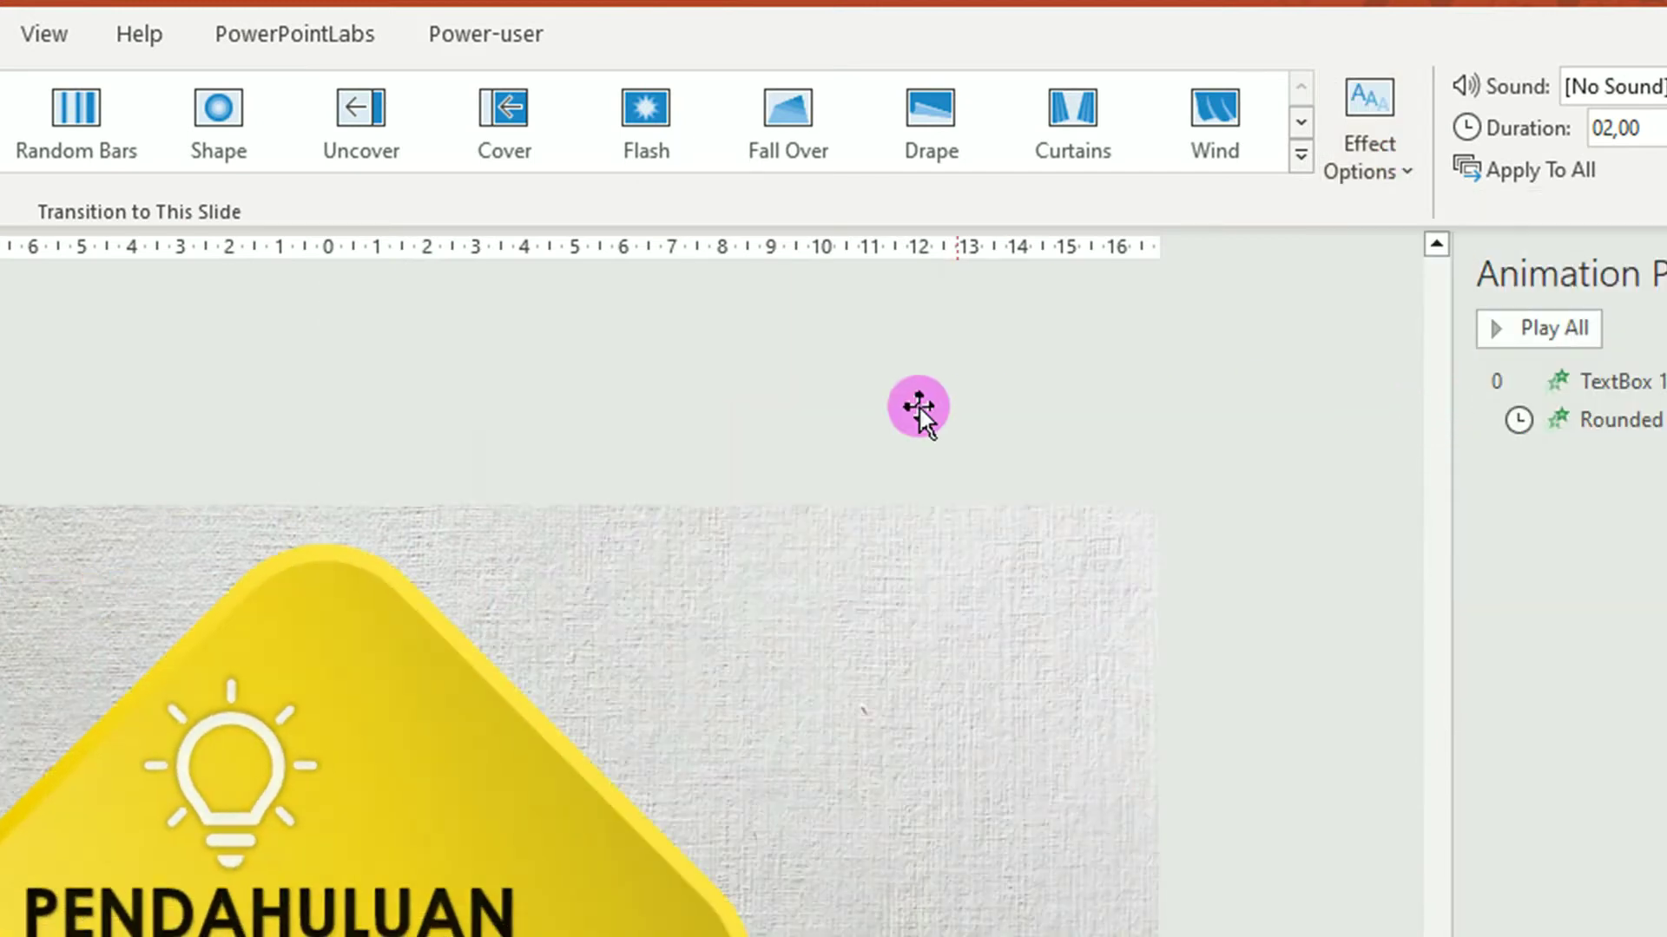
{"action": "left_click", "coordinate": [25, 220]}
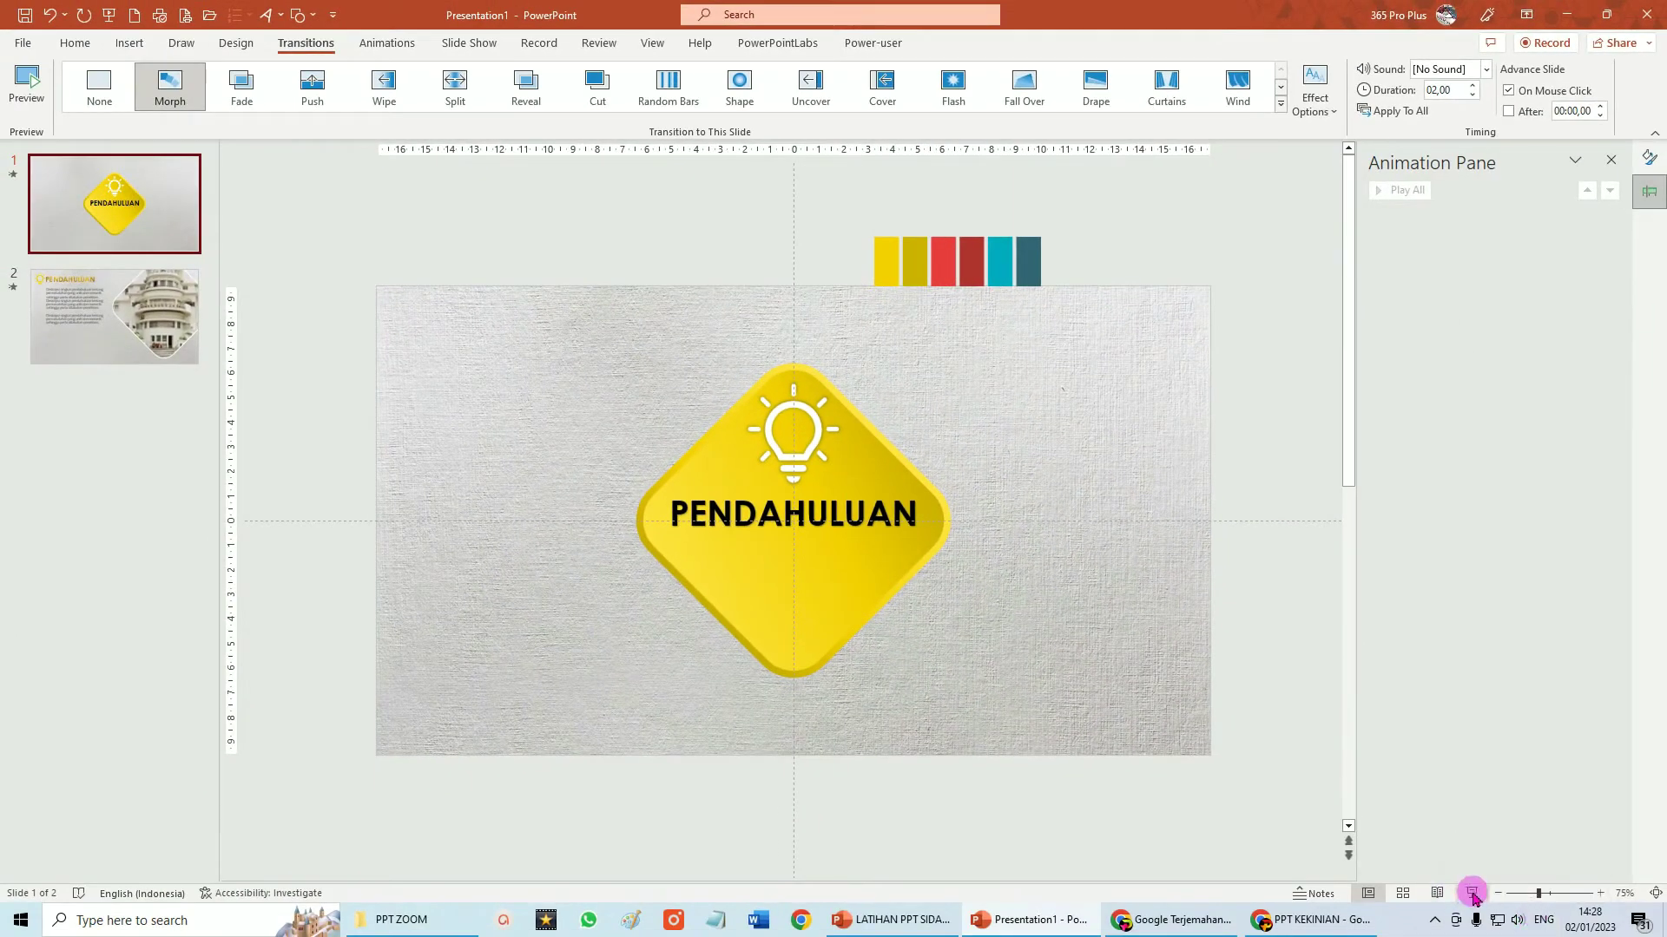
{"action": "left_click", "coordinate": [1473, 897]}
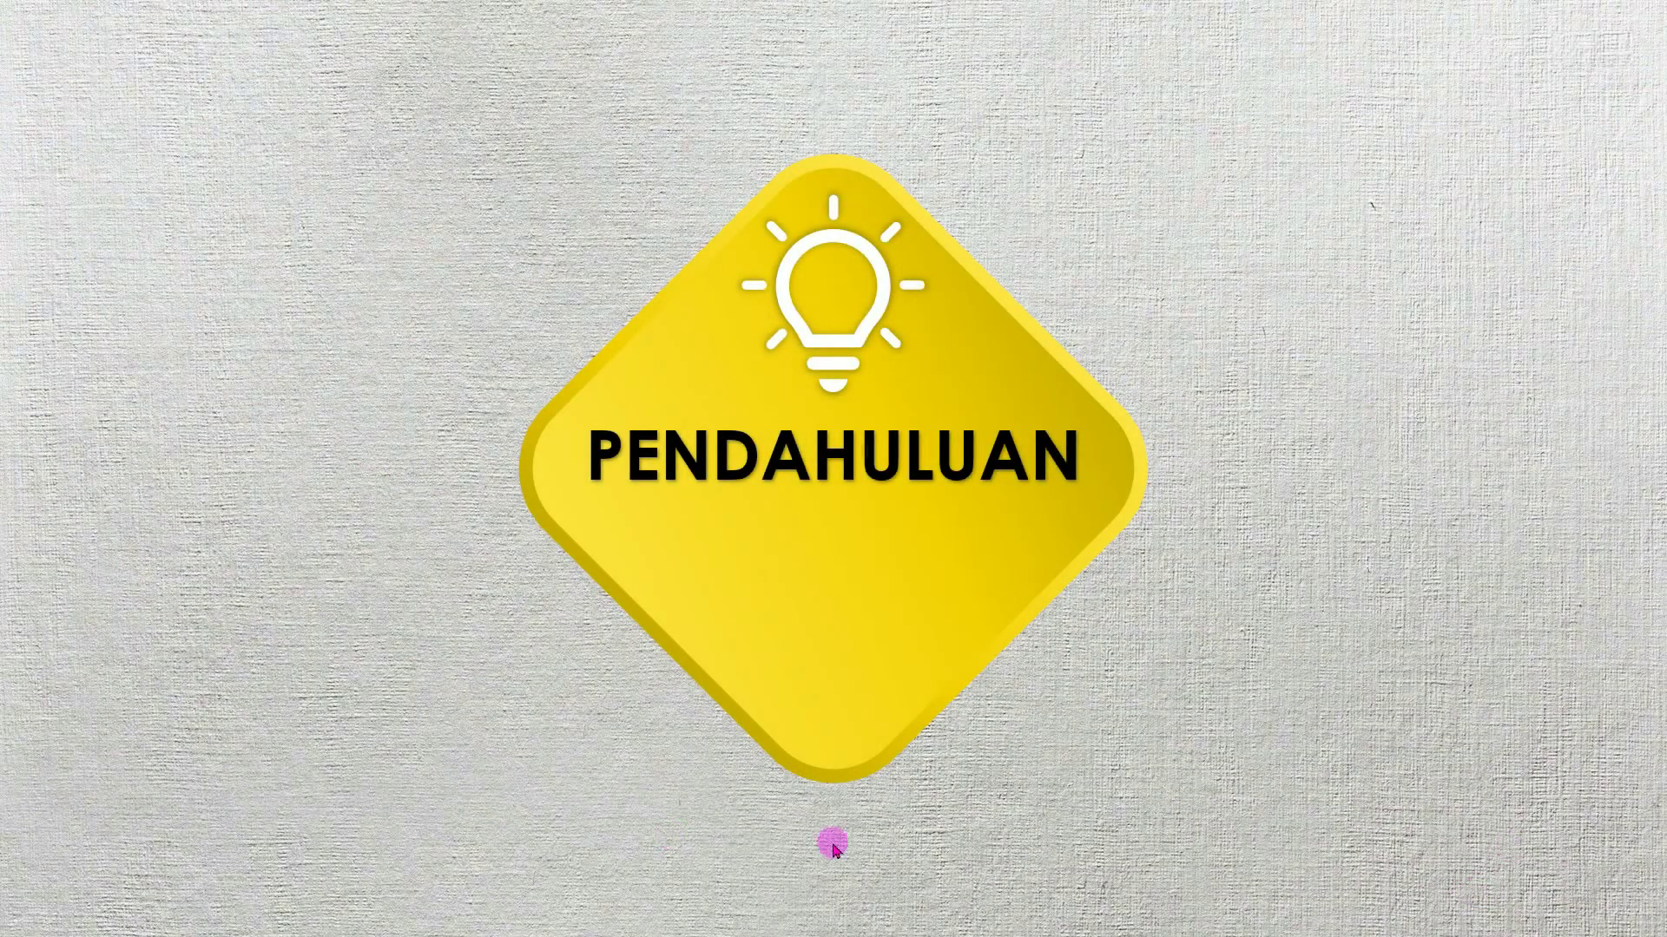
{"action": "left_click", "coordinate": [1140, 640]}
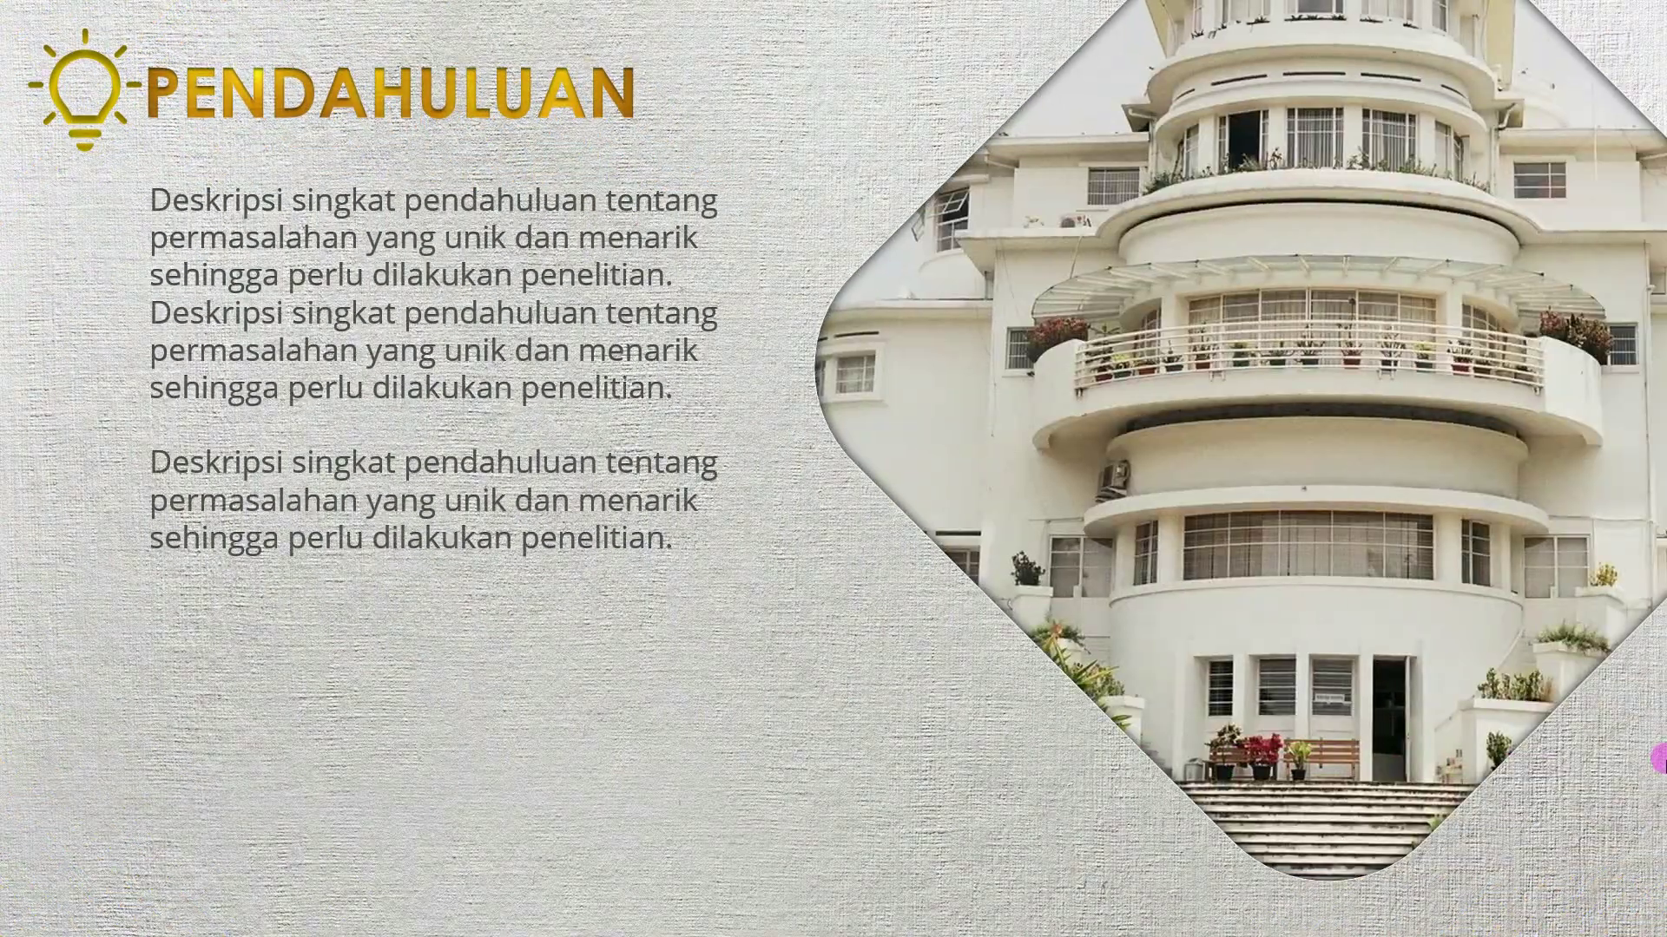
{"action": "key", "text": "Escape"}
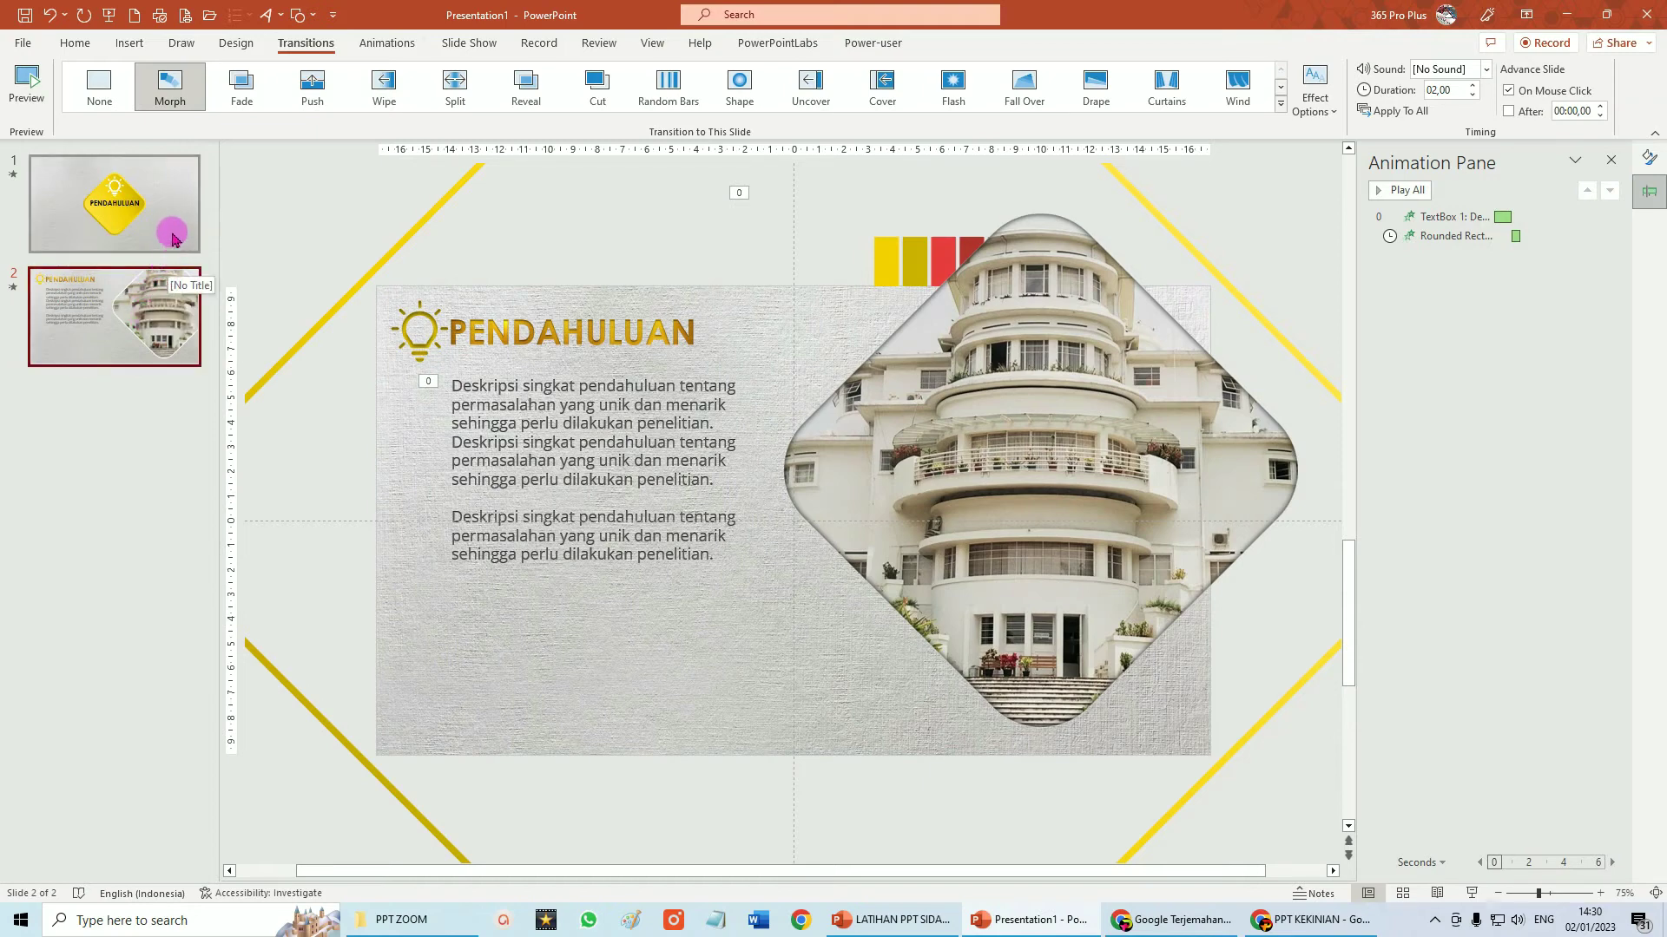
{"action": "left_click", "coordinate": [176, 231]}
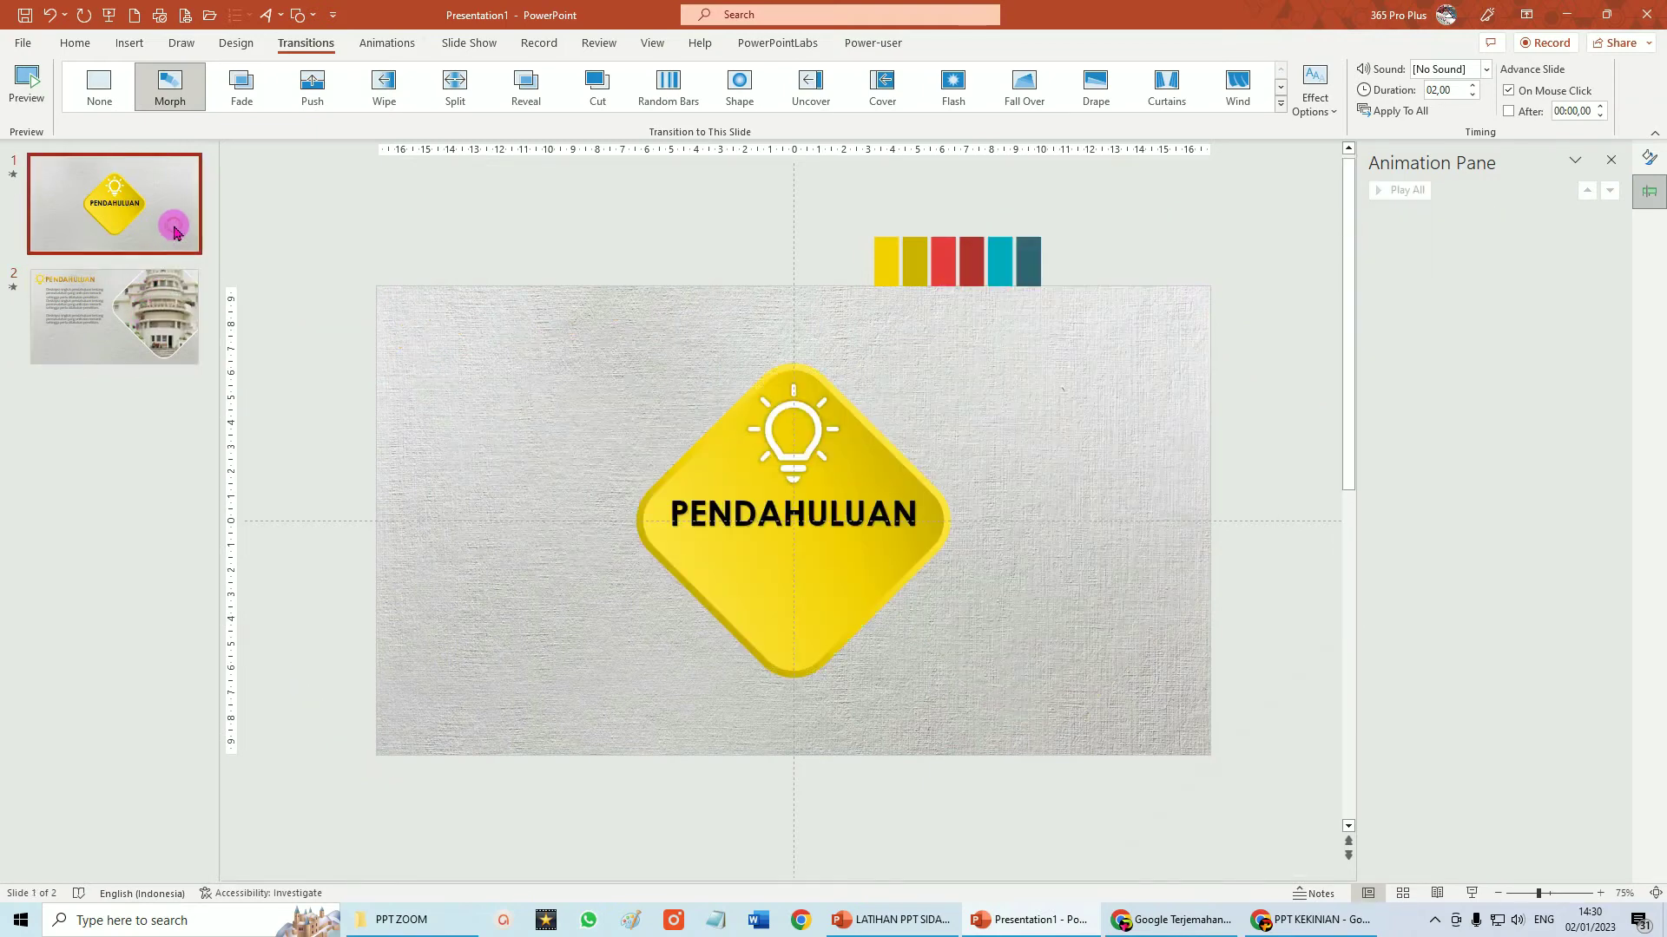
Duplicate the title and content slide pair three times to reach eight slides.
{"action": "key", "text": "ctrl"}
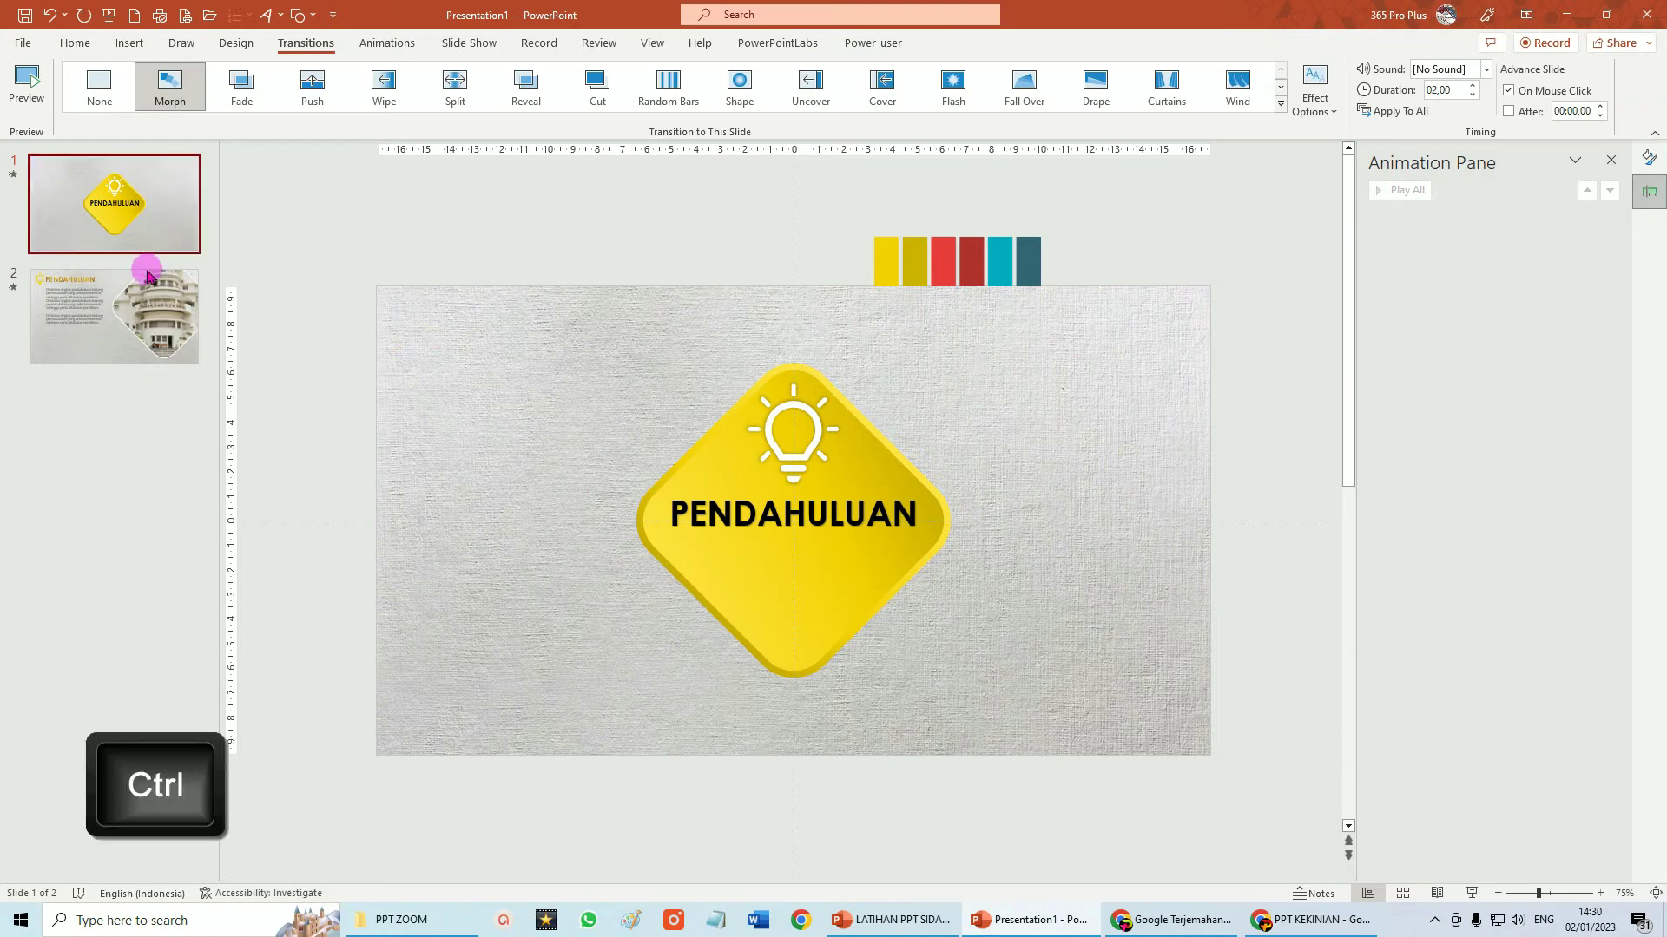
{"action": "left_click", "coordinate": [95, 343], "text": "ctrl"}
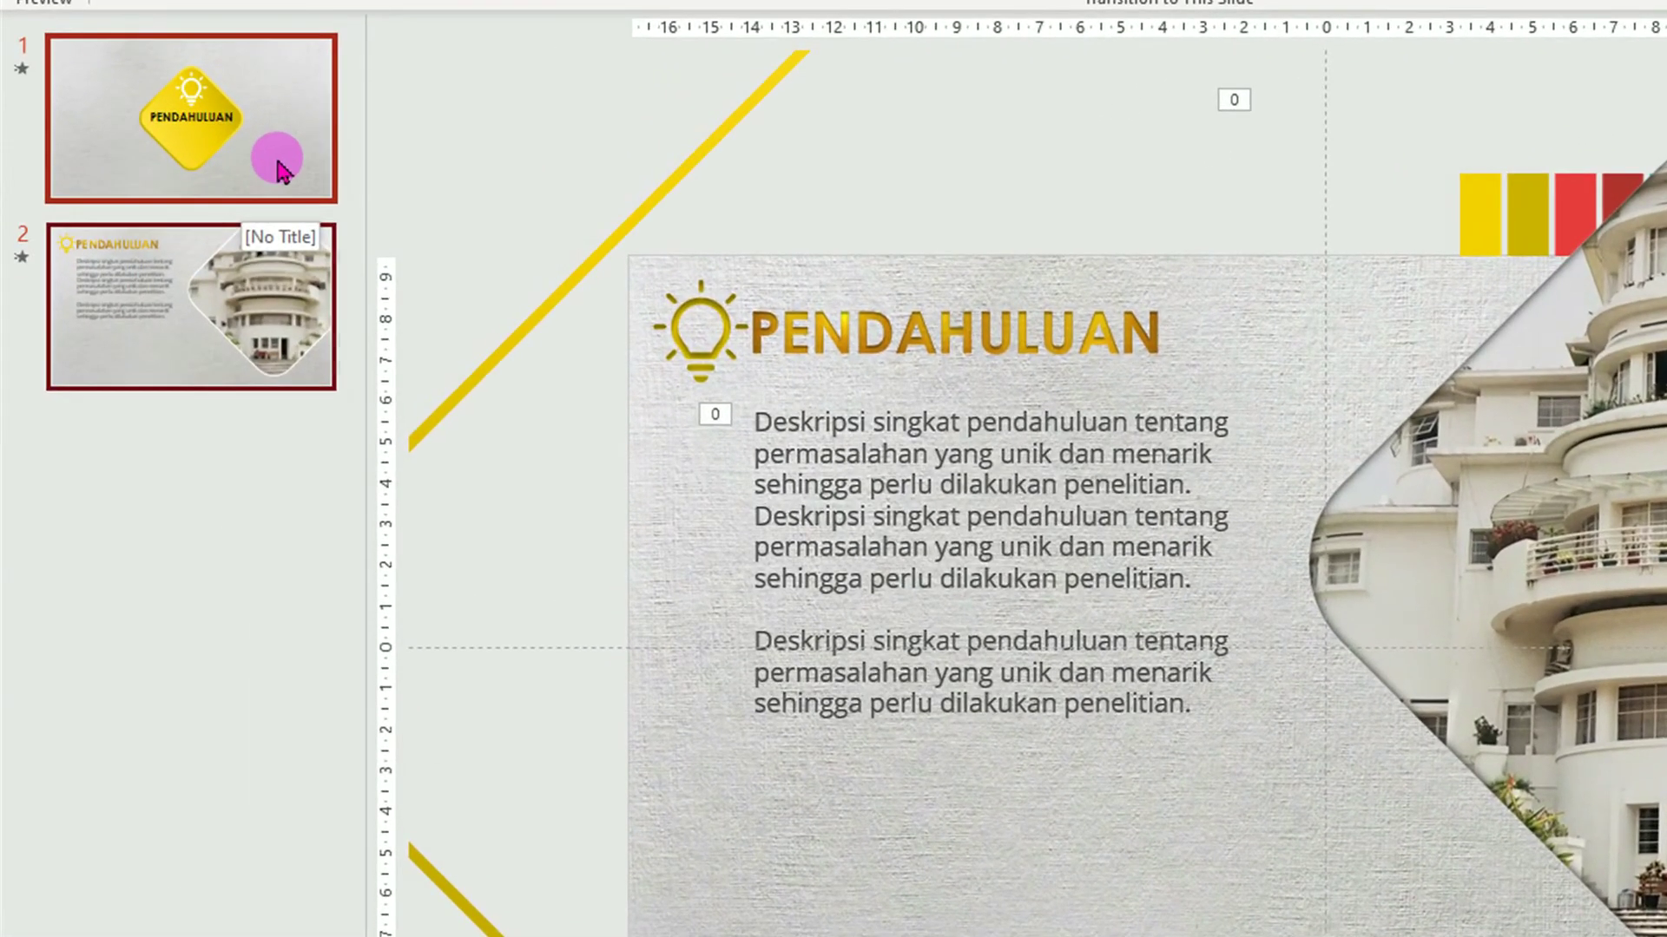
{"action": "right_click", "coordinate": [166, 231]}
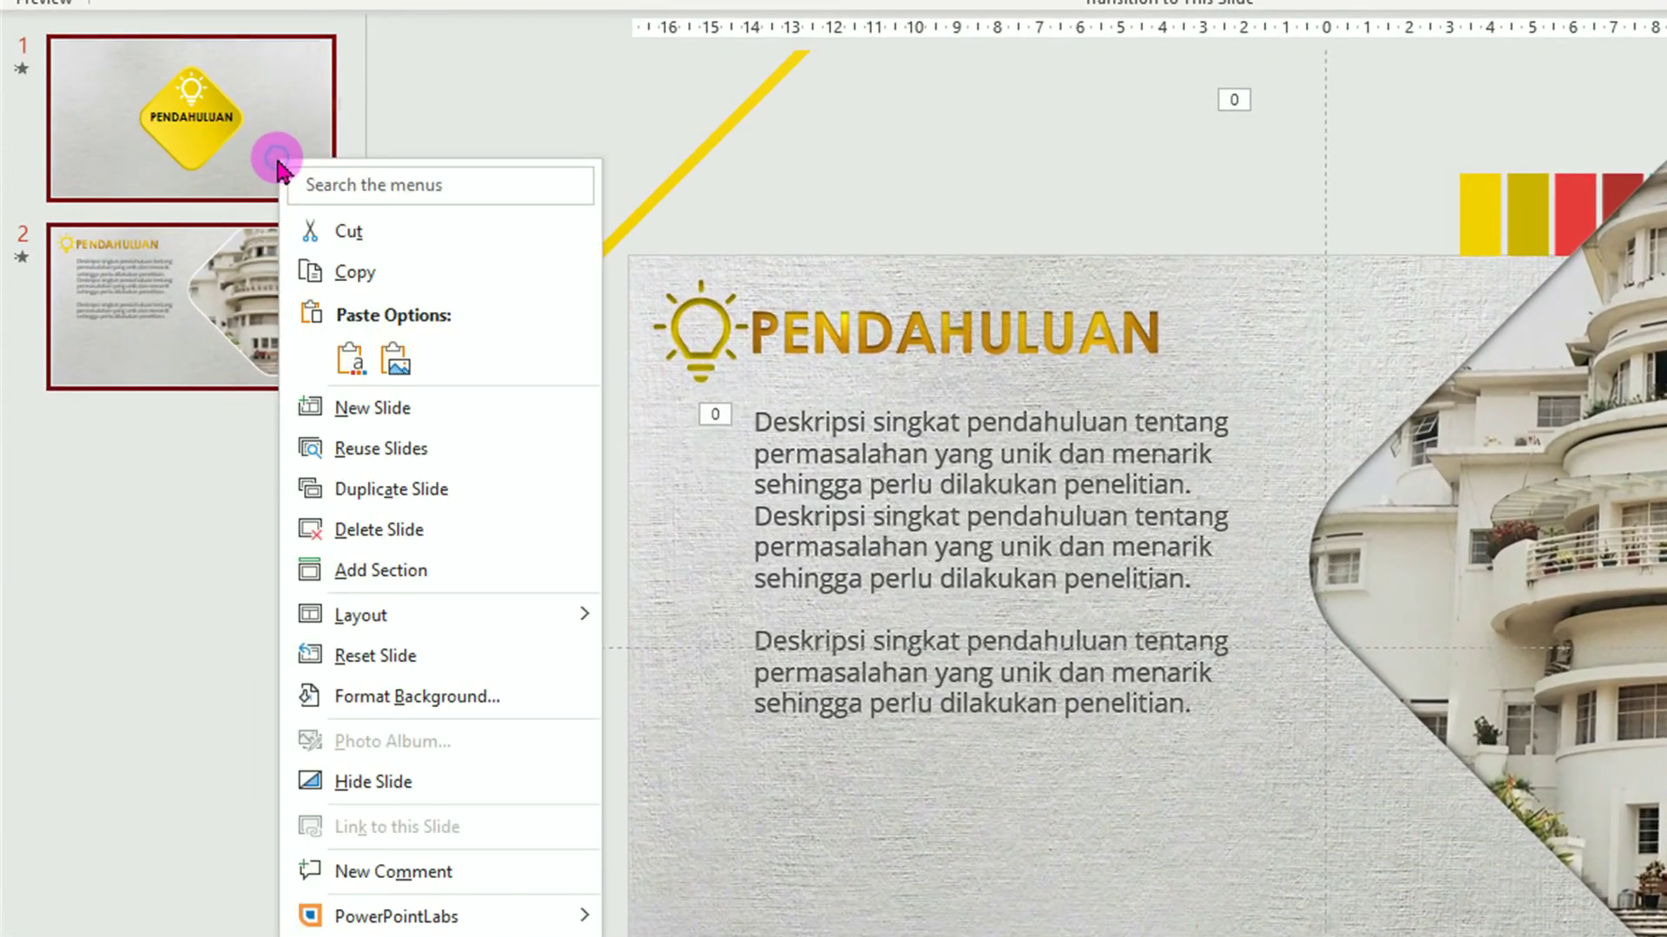
{"action": "left_click", "coordinate": [434, 489]}
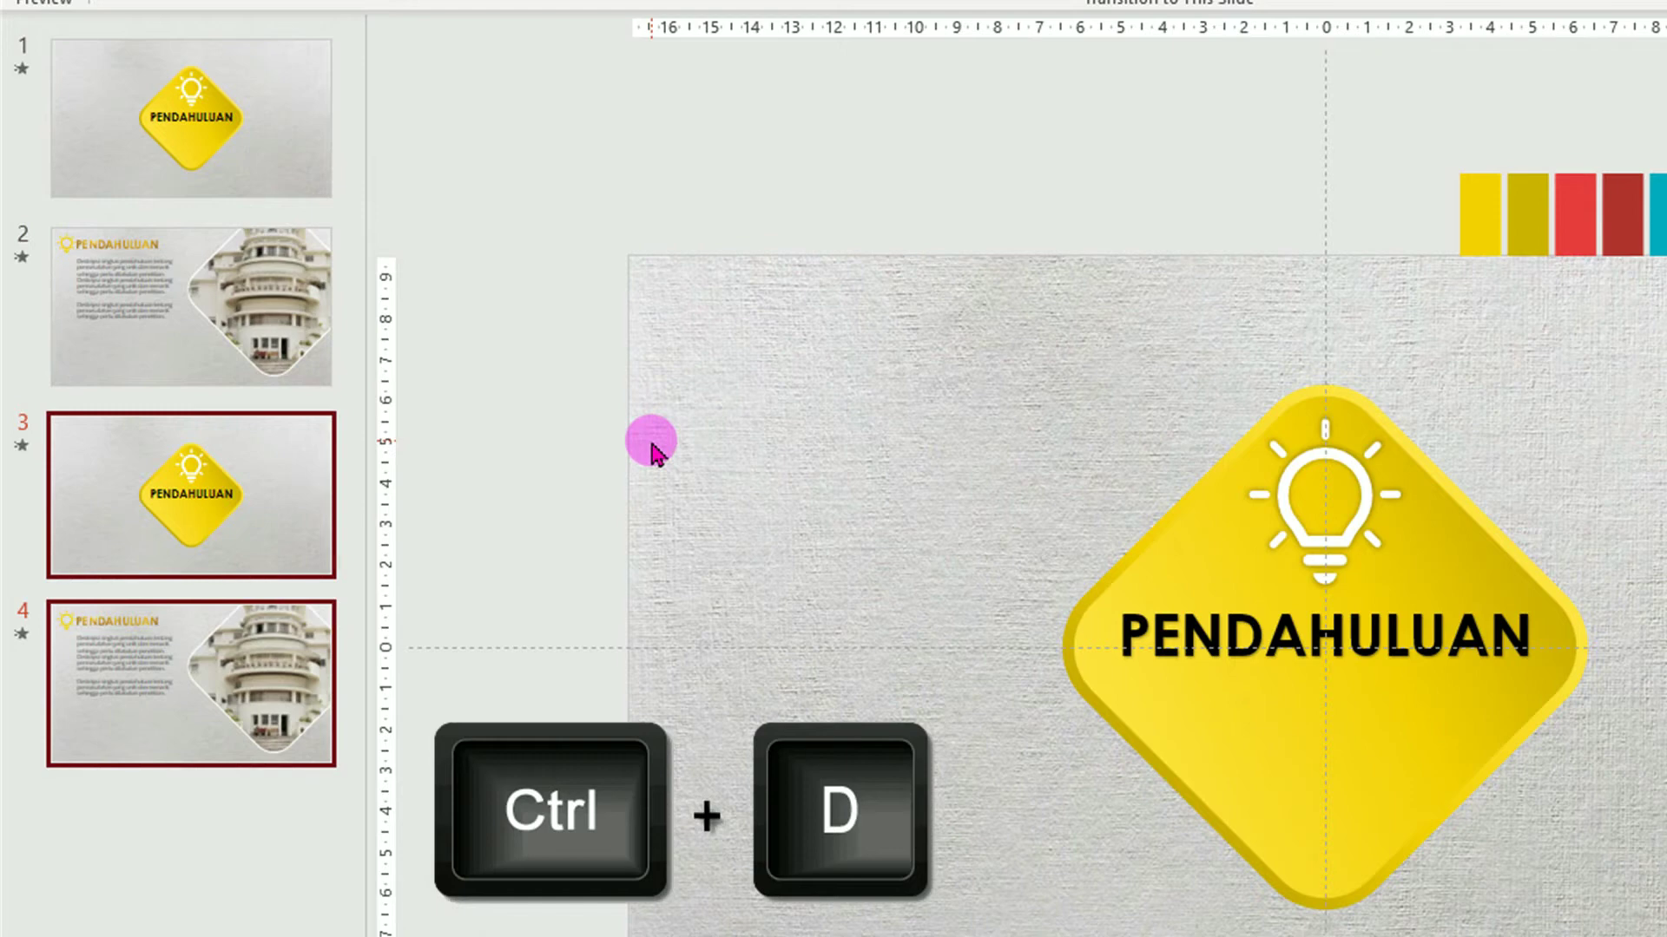
{"action": "key", "text": "ctrl+d"}
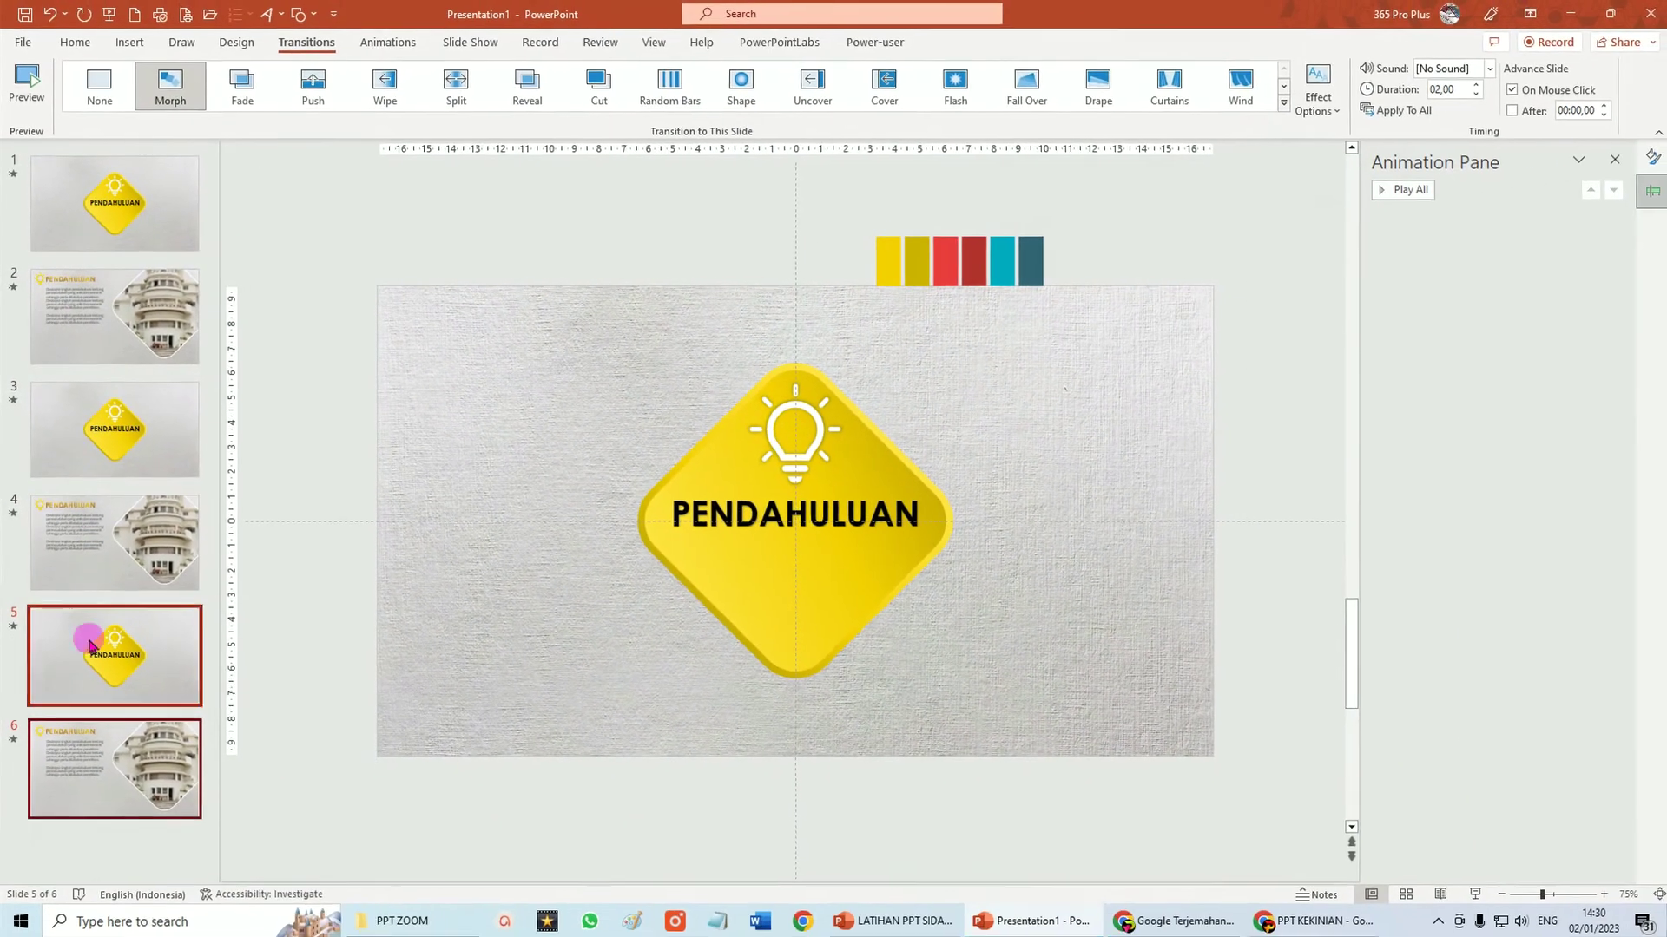
{"action": "left_click_drag", "start_coordinate": [90, 645], "coordinate": [92, 824]}
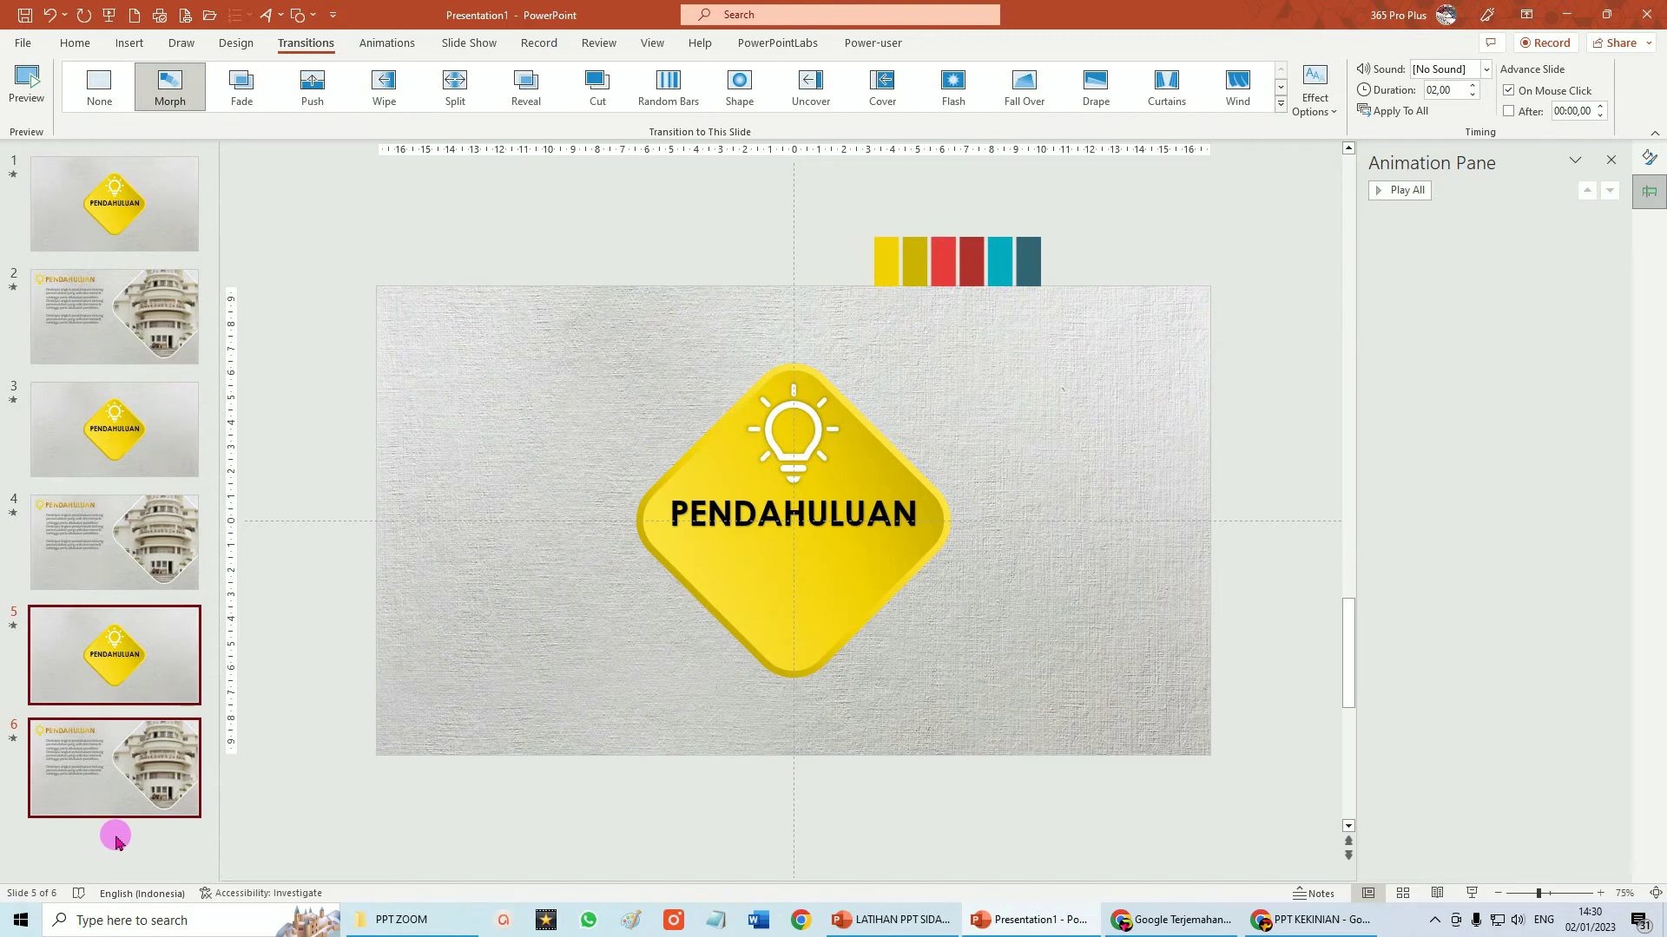
{"action": "key", "text": "ctrl+d"}
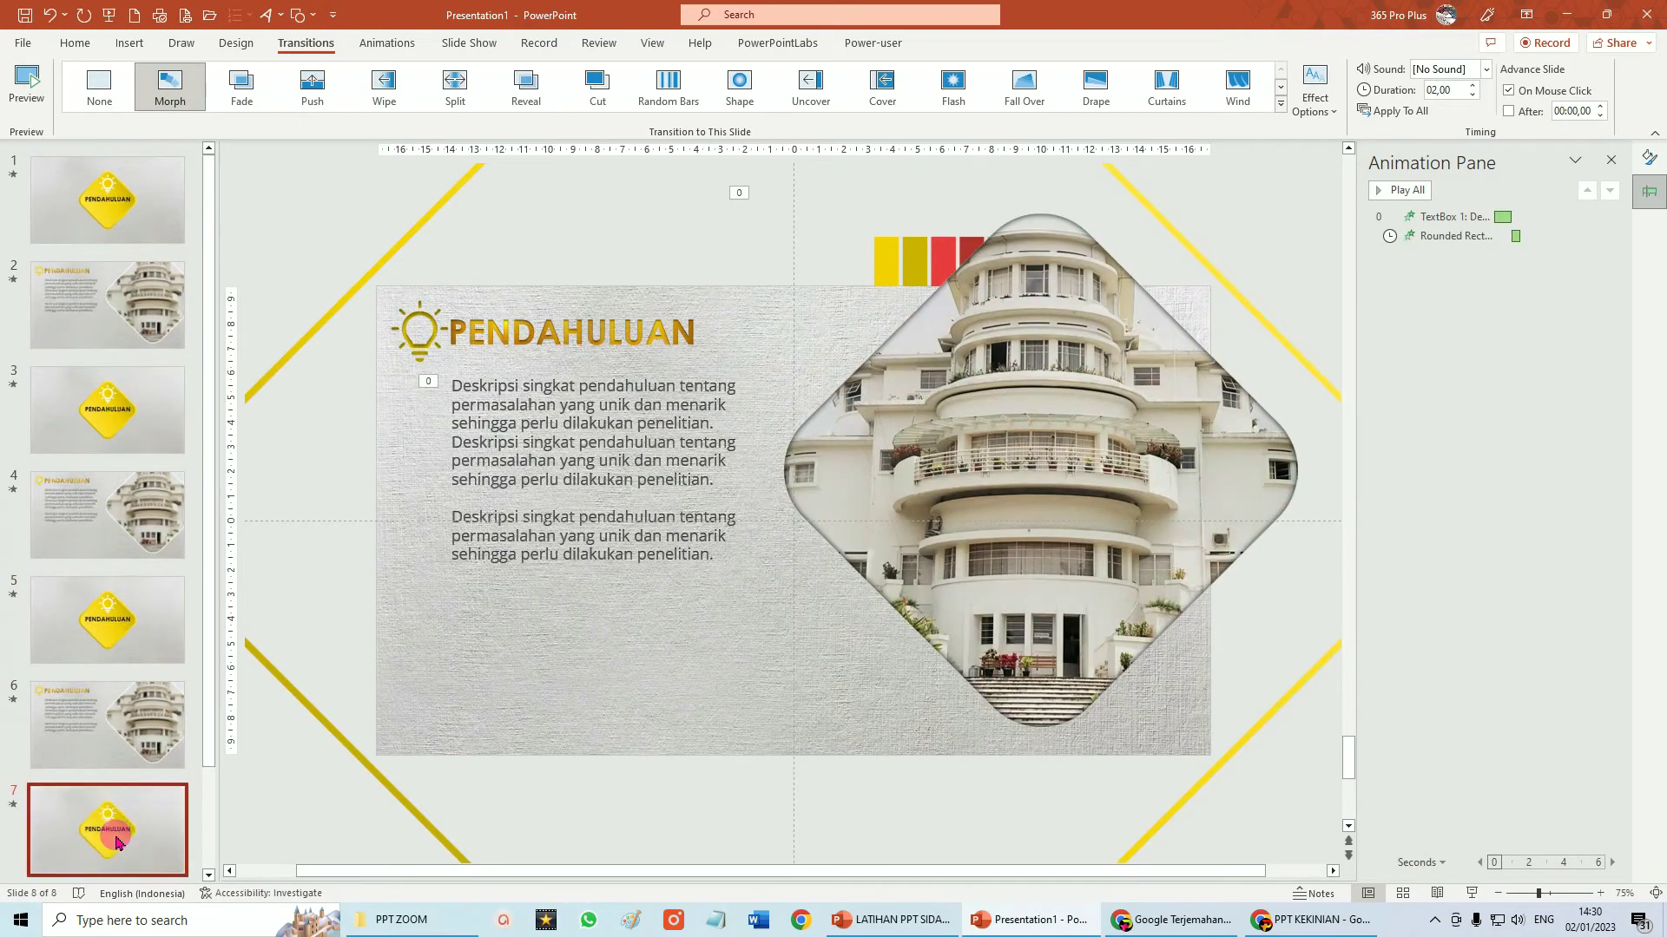
{"action": "left_click", "coordinate": [117, 842]}
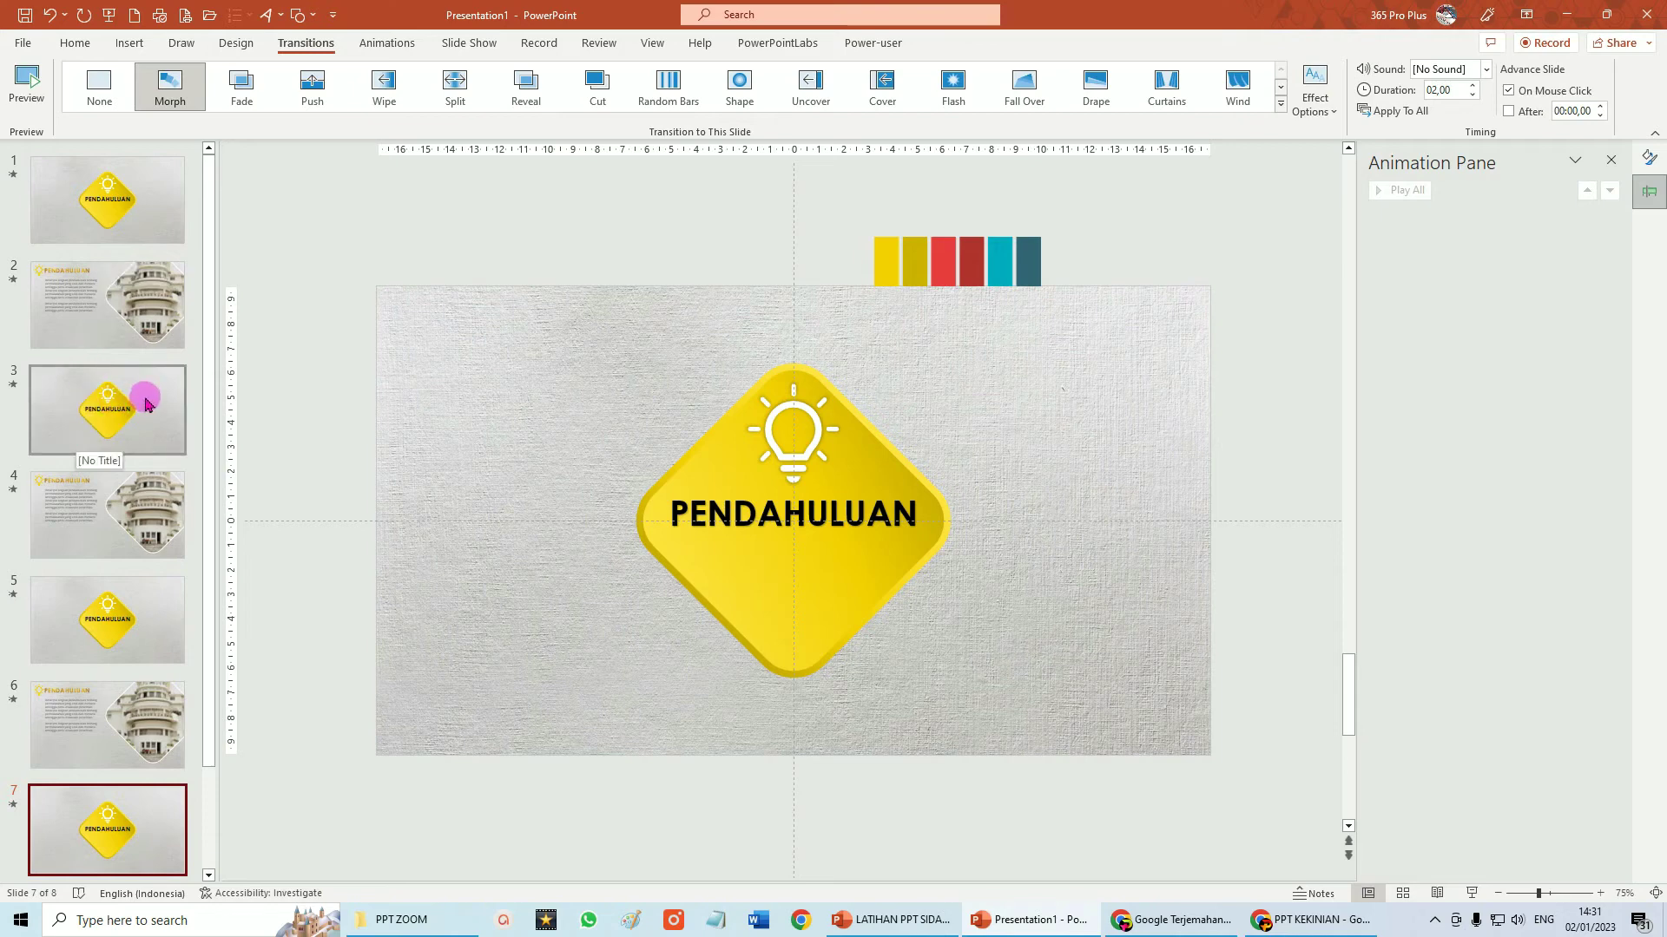
Replace slide 3's title with KERANGKA TEORITIS on two lines and delete the light-bulb icon.
{"action": "left_click", "coordinate": [146, 416]}
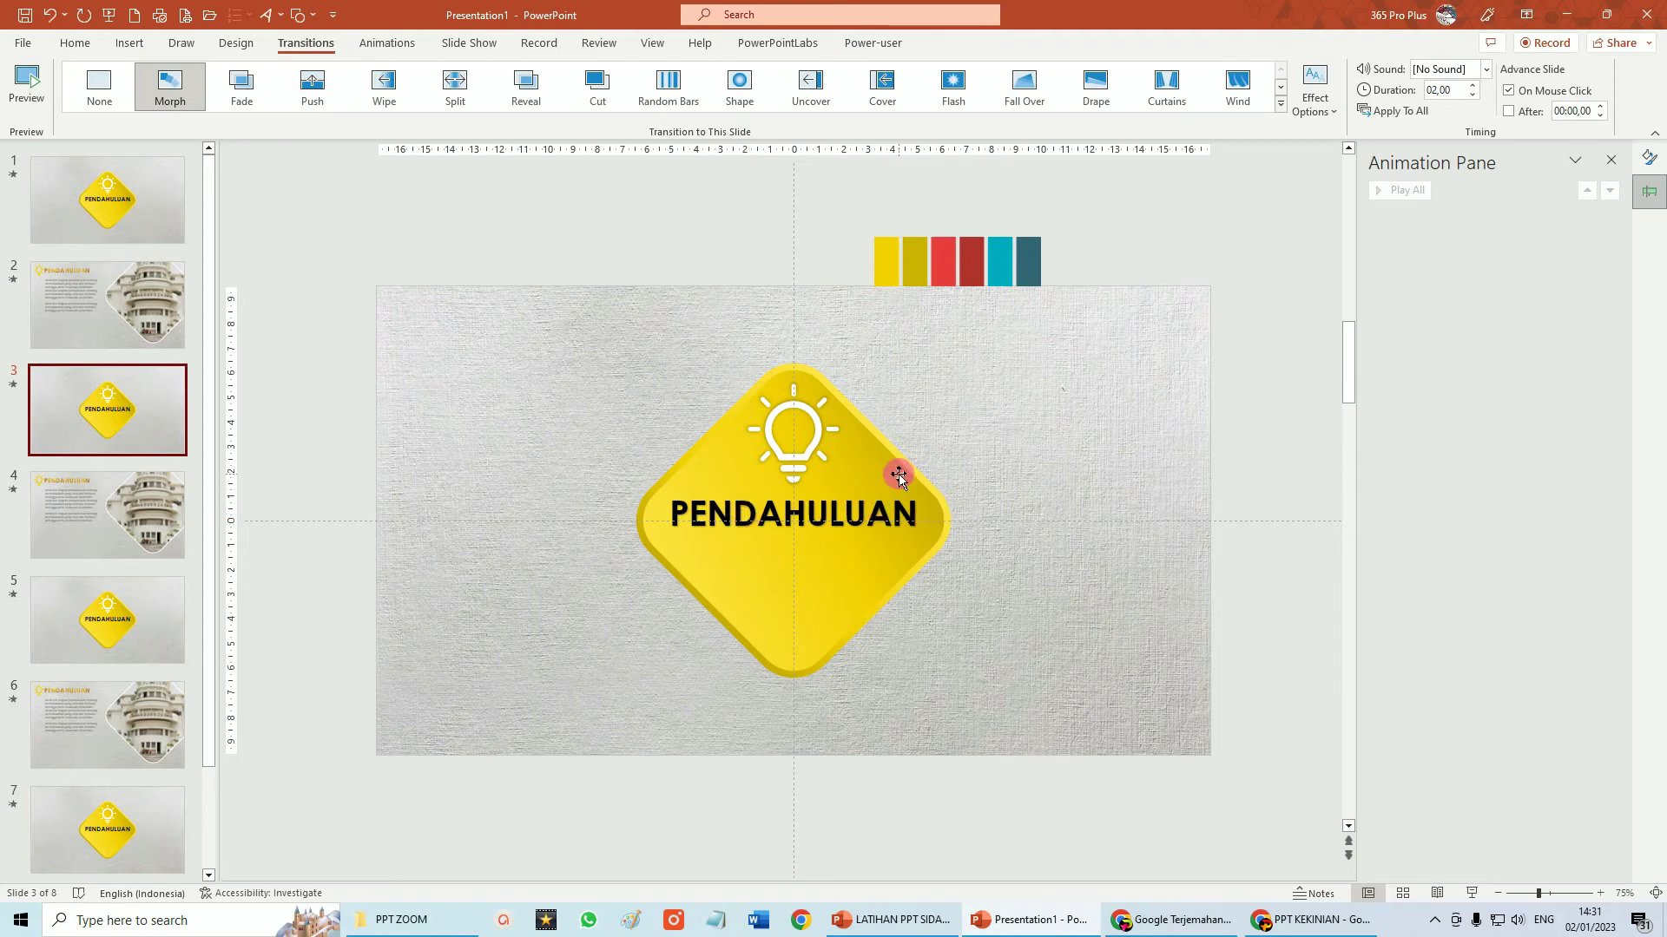
{"action": "left_click", "coordinate": [745, 513]}
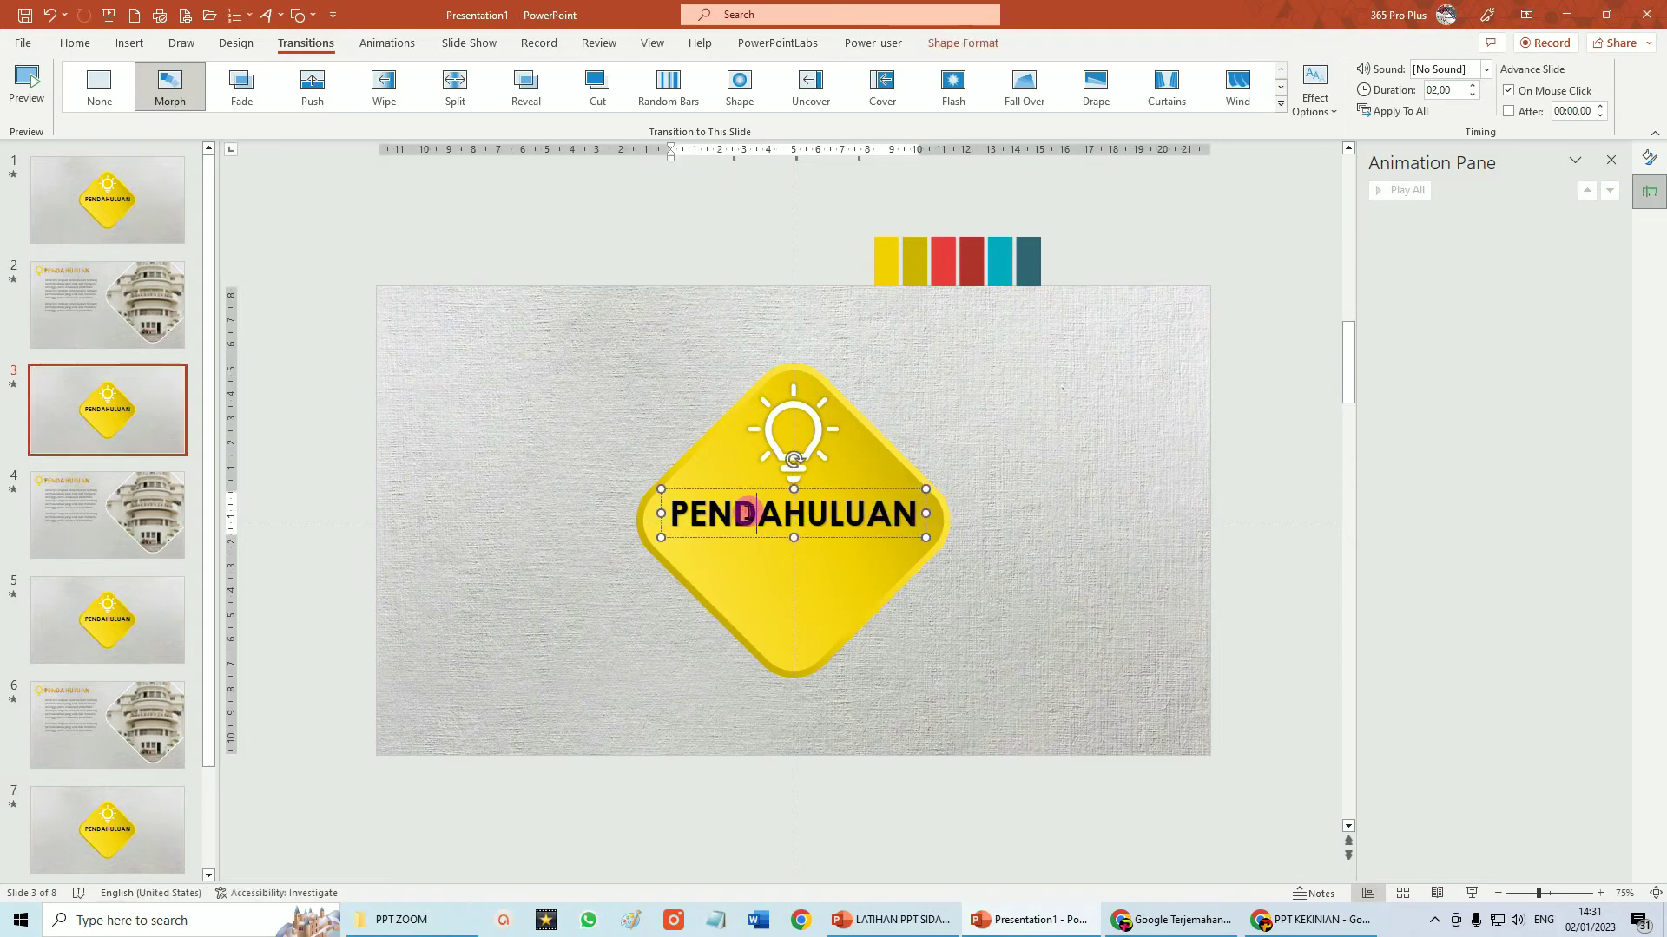
{"action": "left_click", "coordinate": [677, 513]}
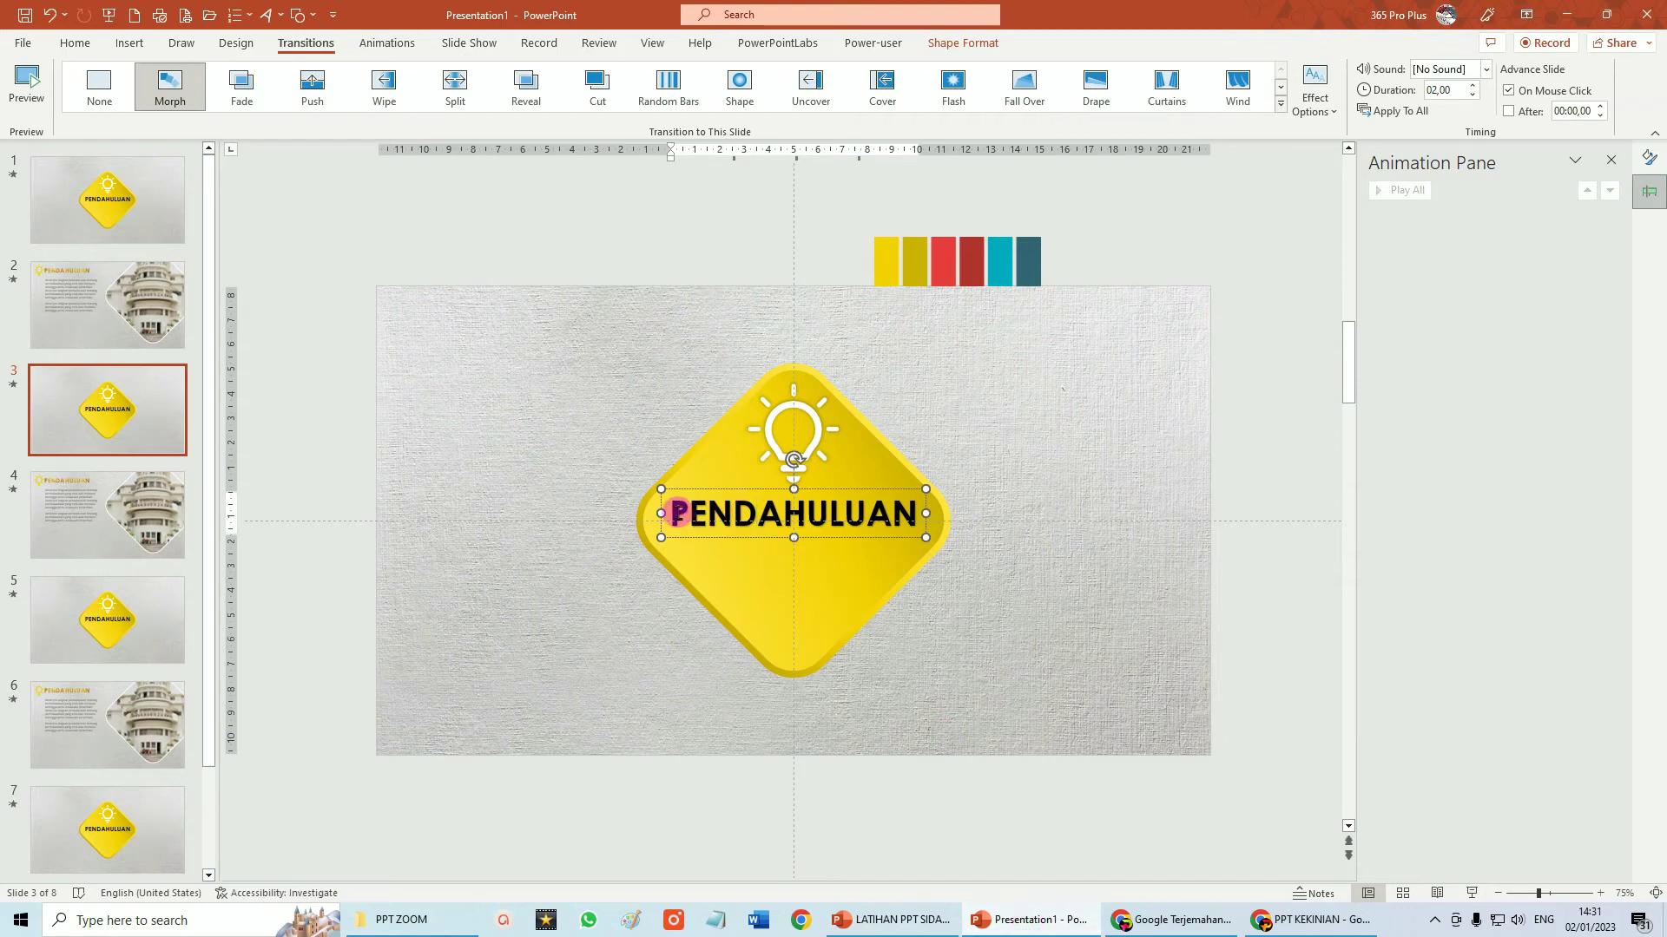
{"action": "left_click_drag", "start_coordinate": [678, 513], "coordinate": [912, 513]}
{"action": "type", "text": "KERANGKA TEORITIS"}
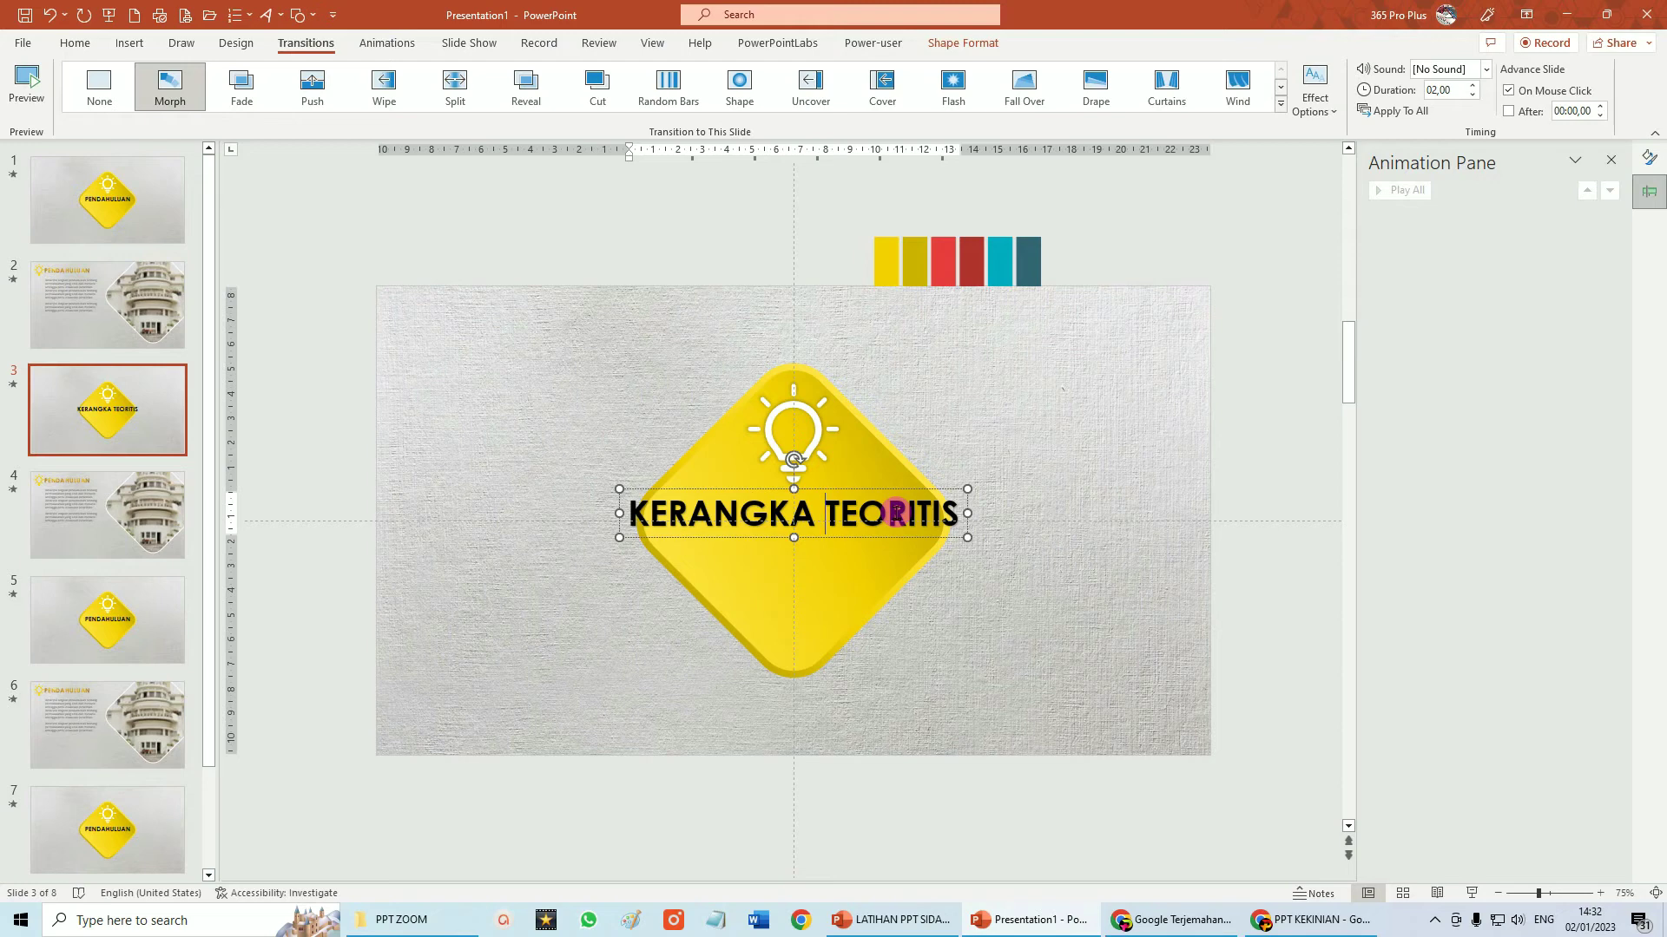
{"action": "key", "text": "Return"}
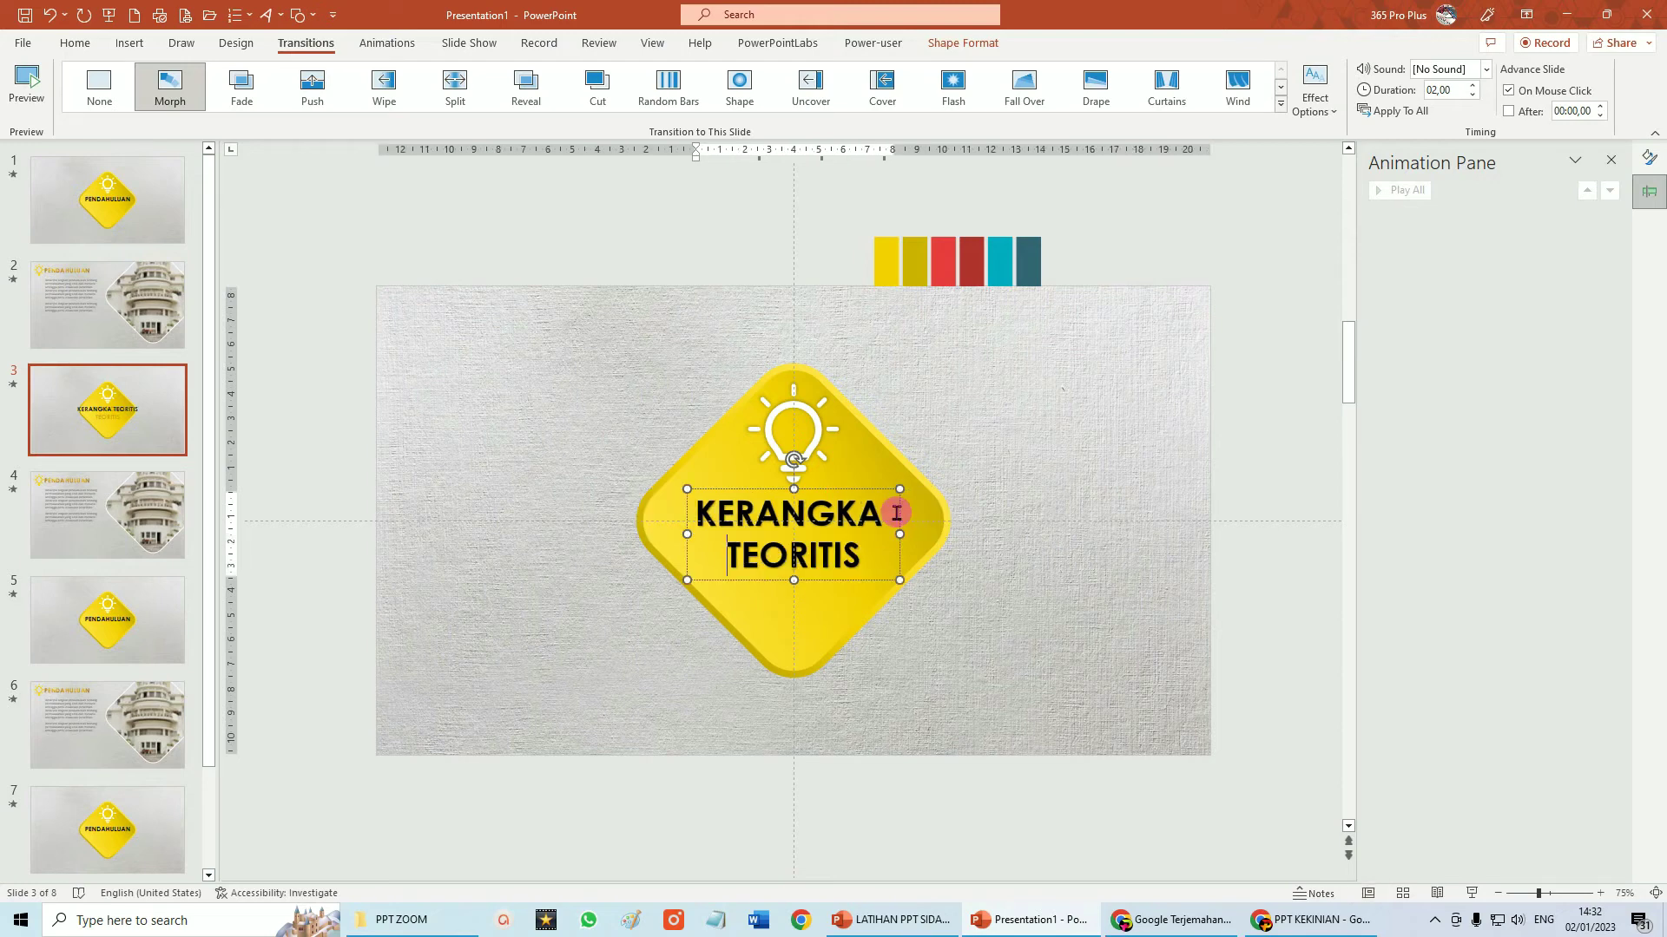
{"action": "left_click", "coordinate": [803, 406]}
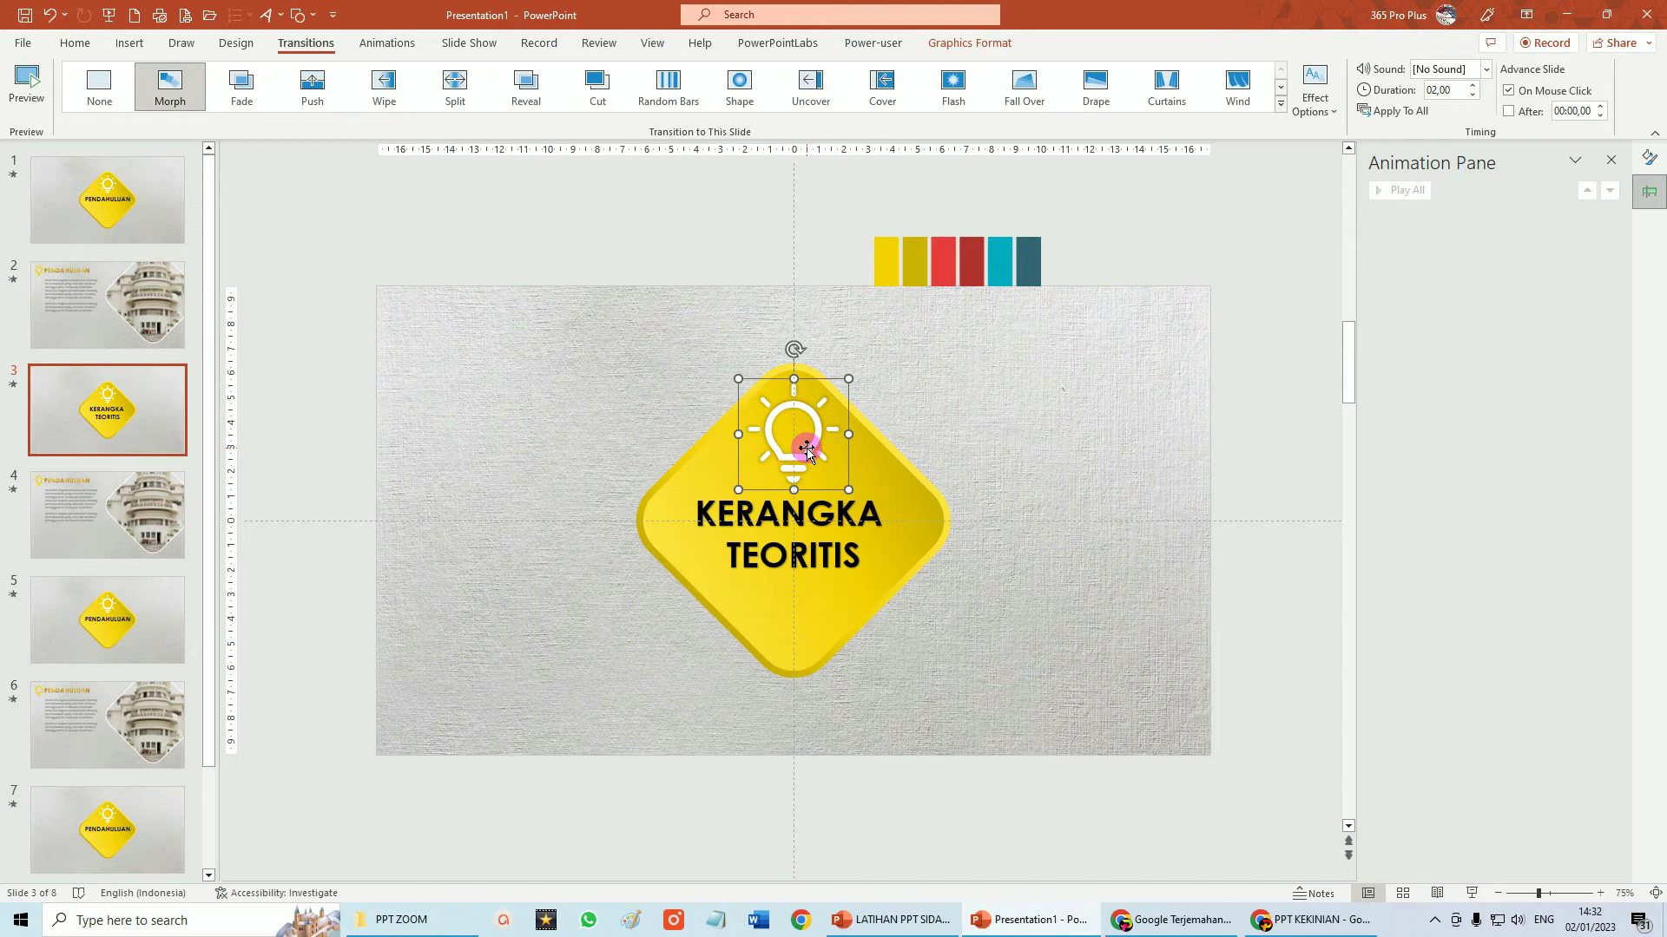
{"action": "key", "text": "Delete"}
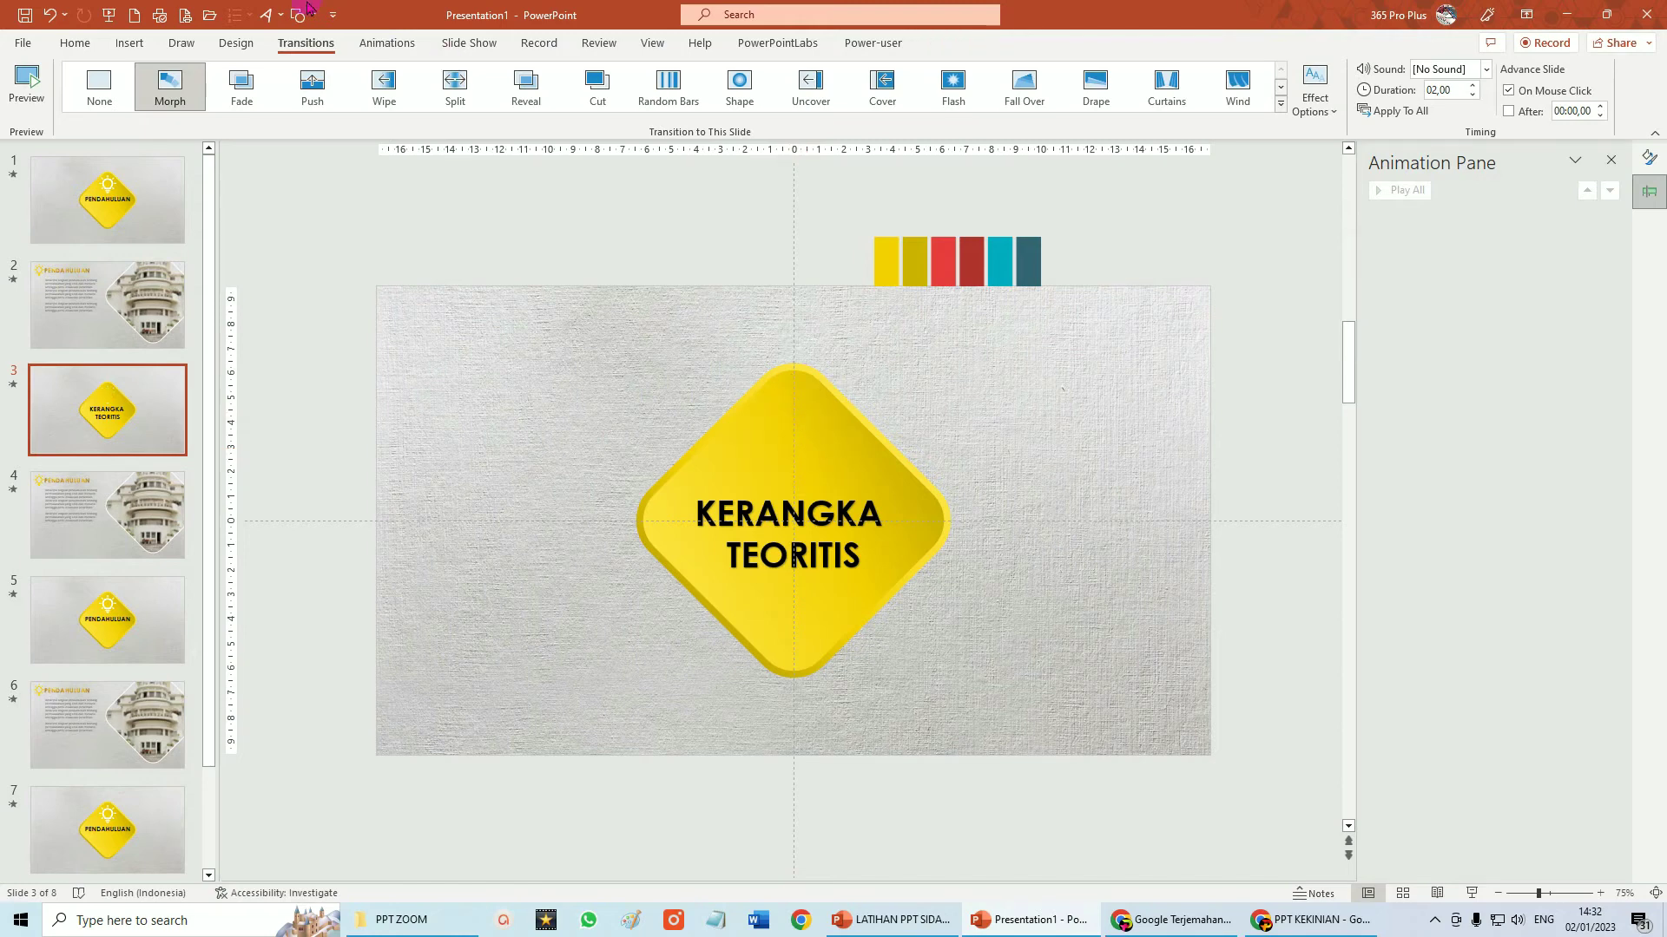
Insert the atom icon from the Icons library onto slide 3.
{"action": "left_click", "coordinate": [132, 45]}
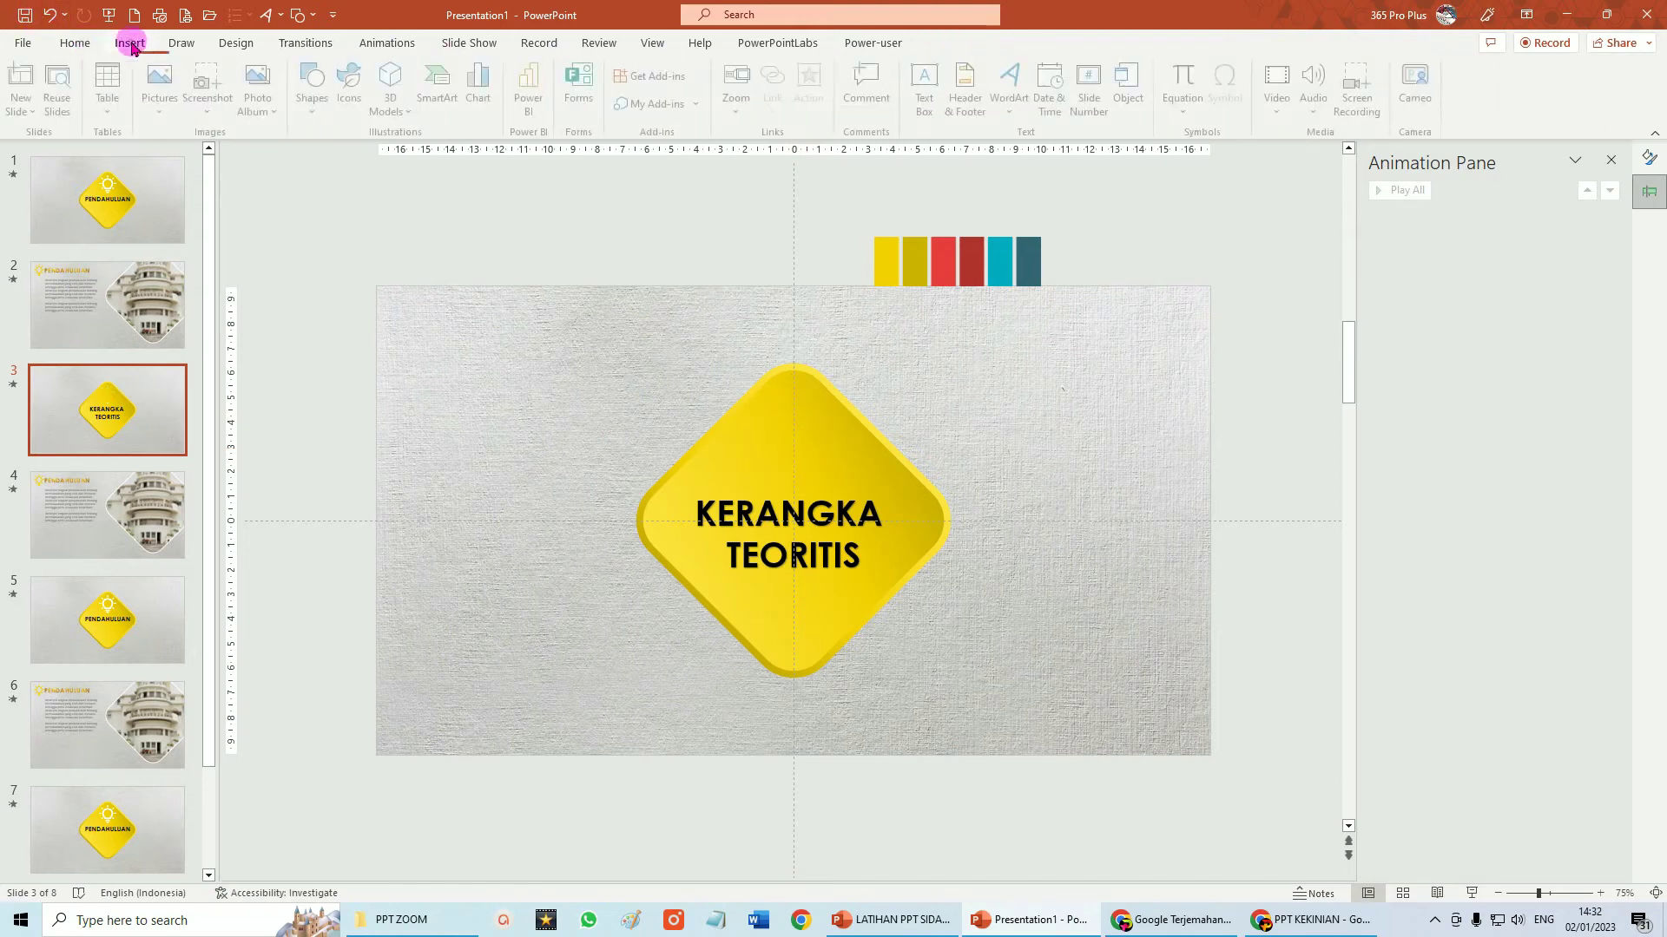
{"action": "left_click", "coordinate": [356, 102]}
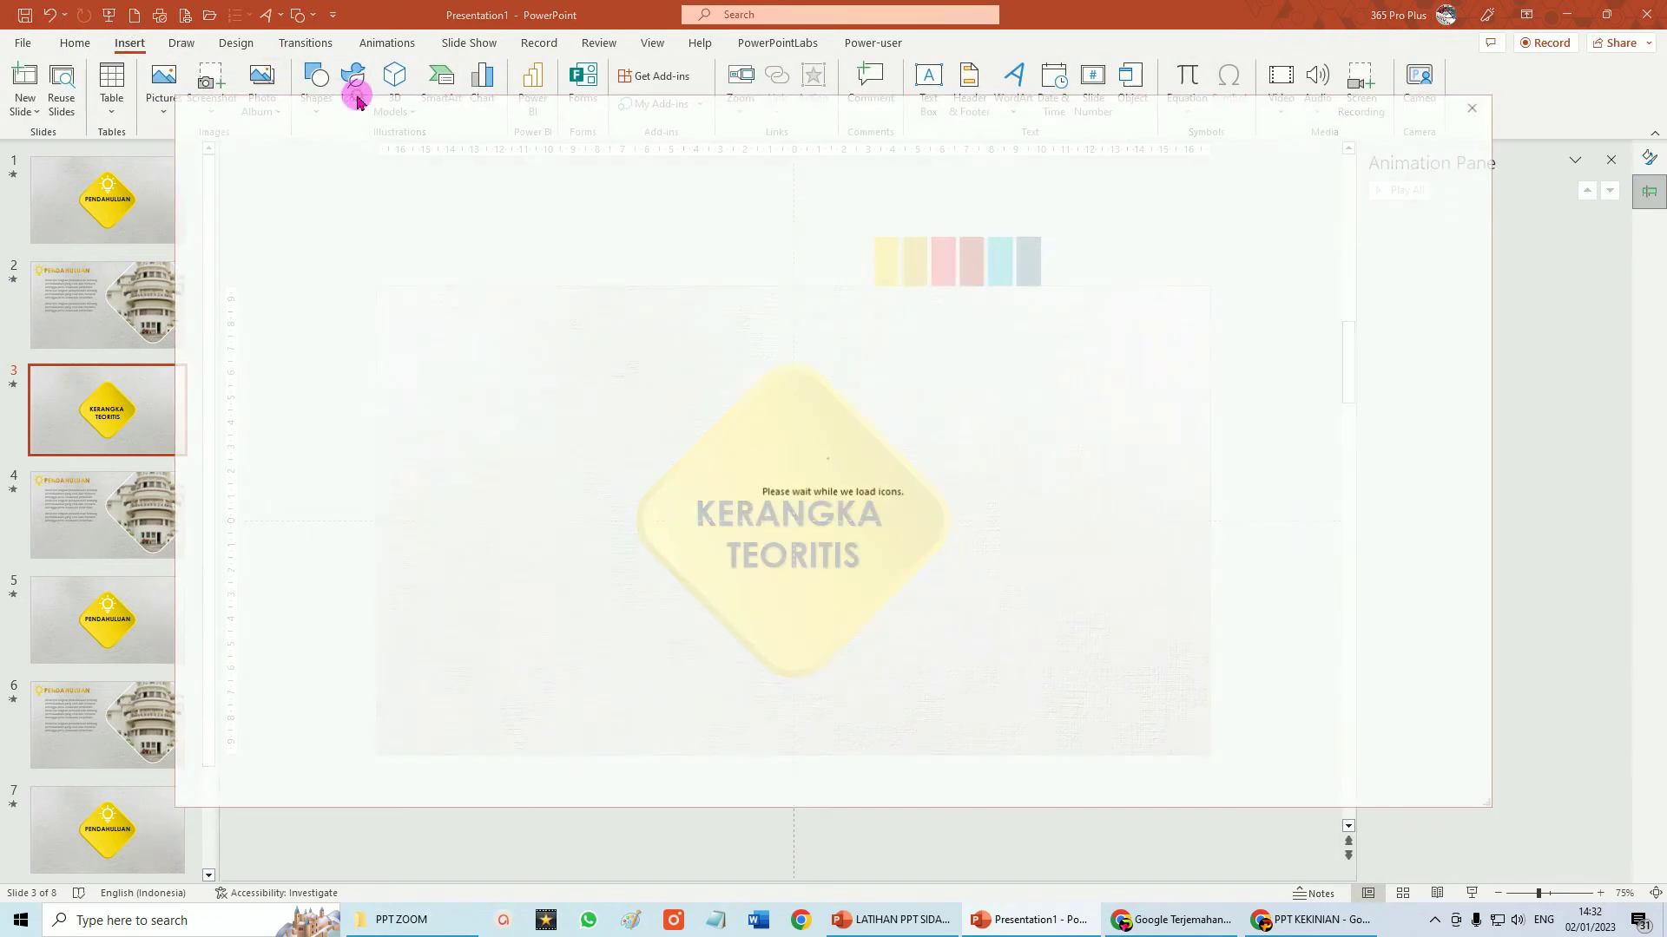
{"action": "scroll", "coordinate": [766, 438], "scroll_direction": "down", "scroll_amount": 5}
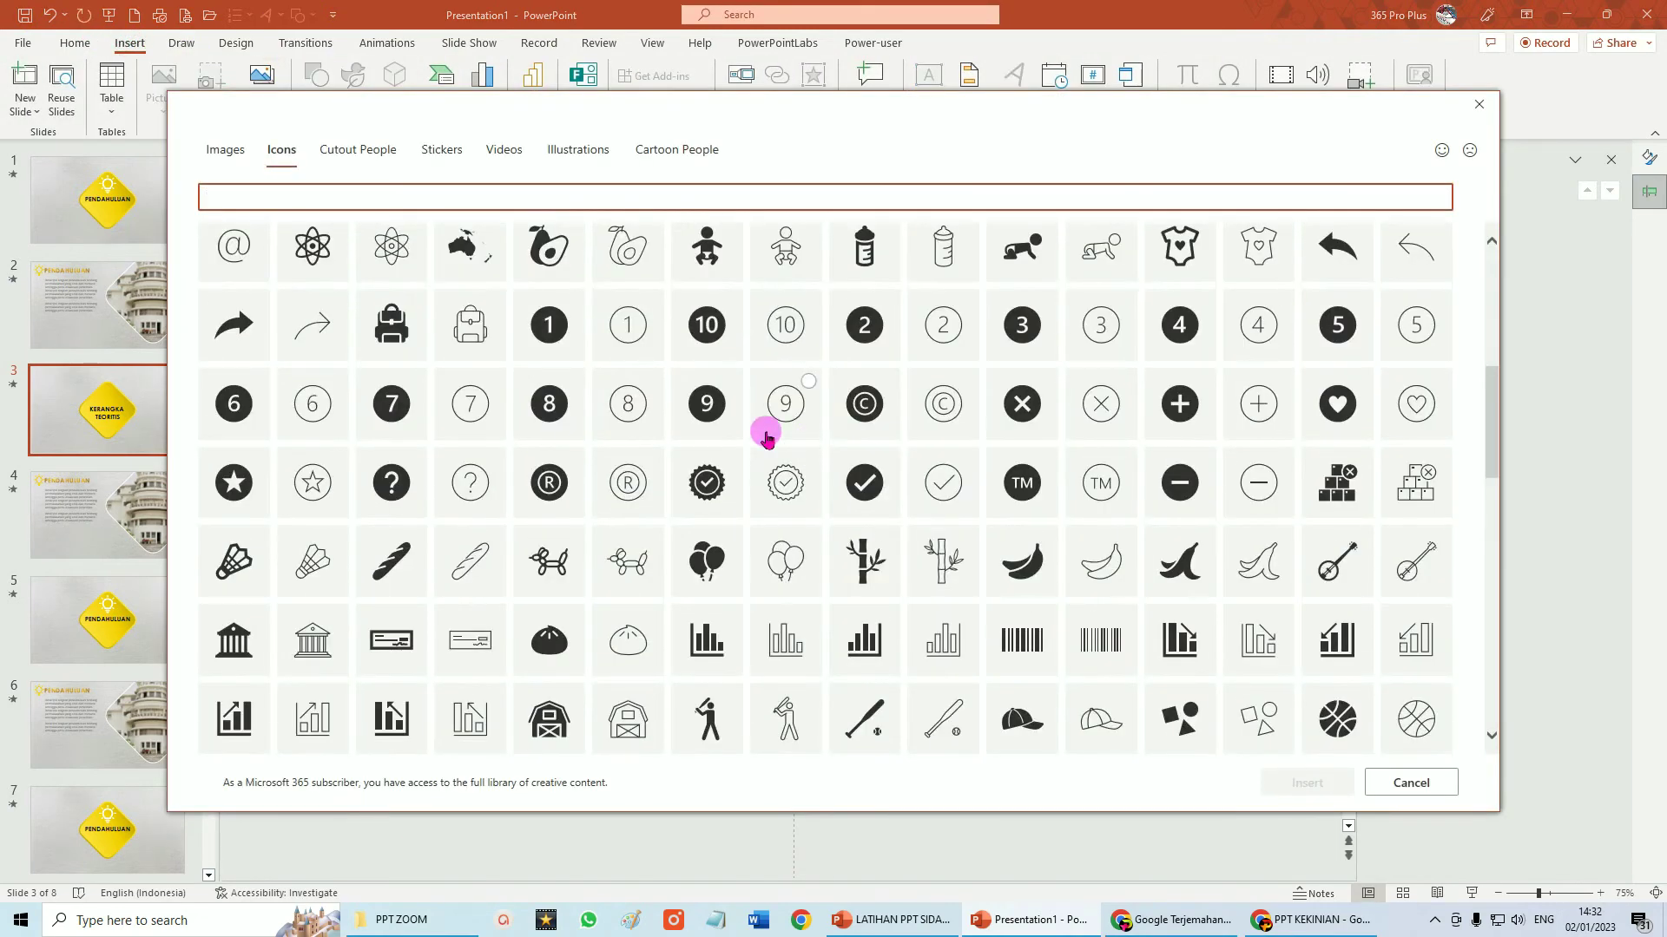
{"action": "left_click", "coordinate": [313, 250]}
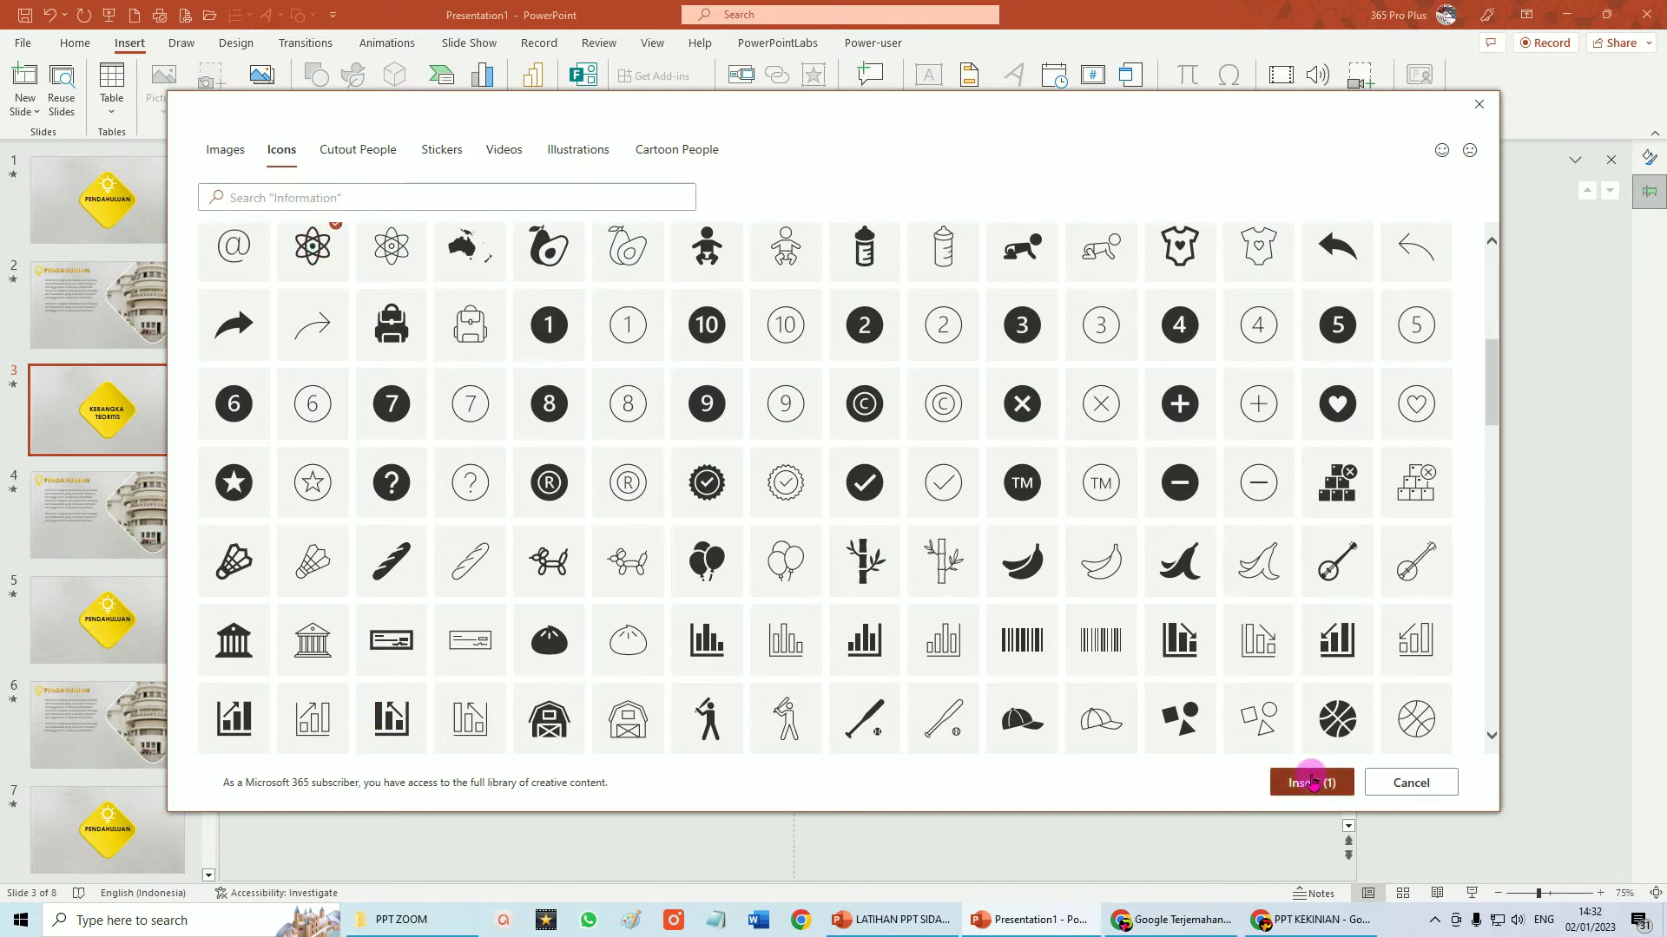
{"action": "left_click", "coordinate": [1312, 782]}
Place the atom icon above the title, size it to 4.24 cm, and fill it white.
{"action": "mouse_move", "coordinate": [792, 521]}
{"action": "left_mouse_down"}
{"action": "mouse_move", "coordinate": [797, 438]}
{"action": "mouse_move", "coordinate": [826, 457]}
{"action": "mouse_move", "coordinate": [798, 444]}
{"action": "left_mouse_up"}
{"action": "left_click", "coordinate": [820, 429]}
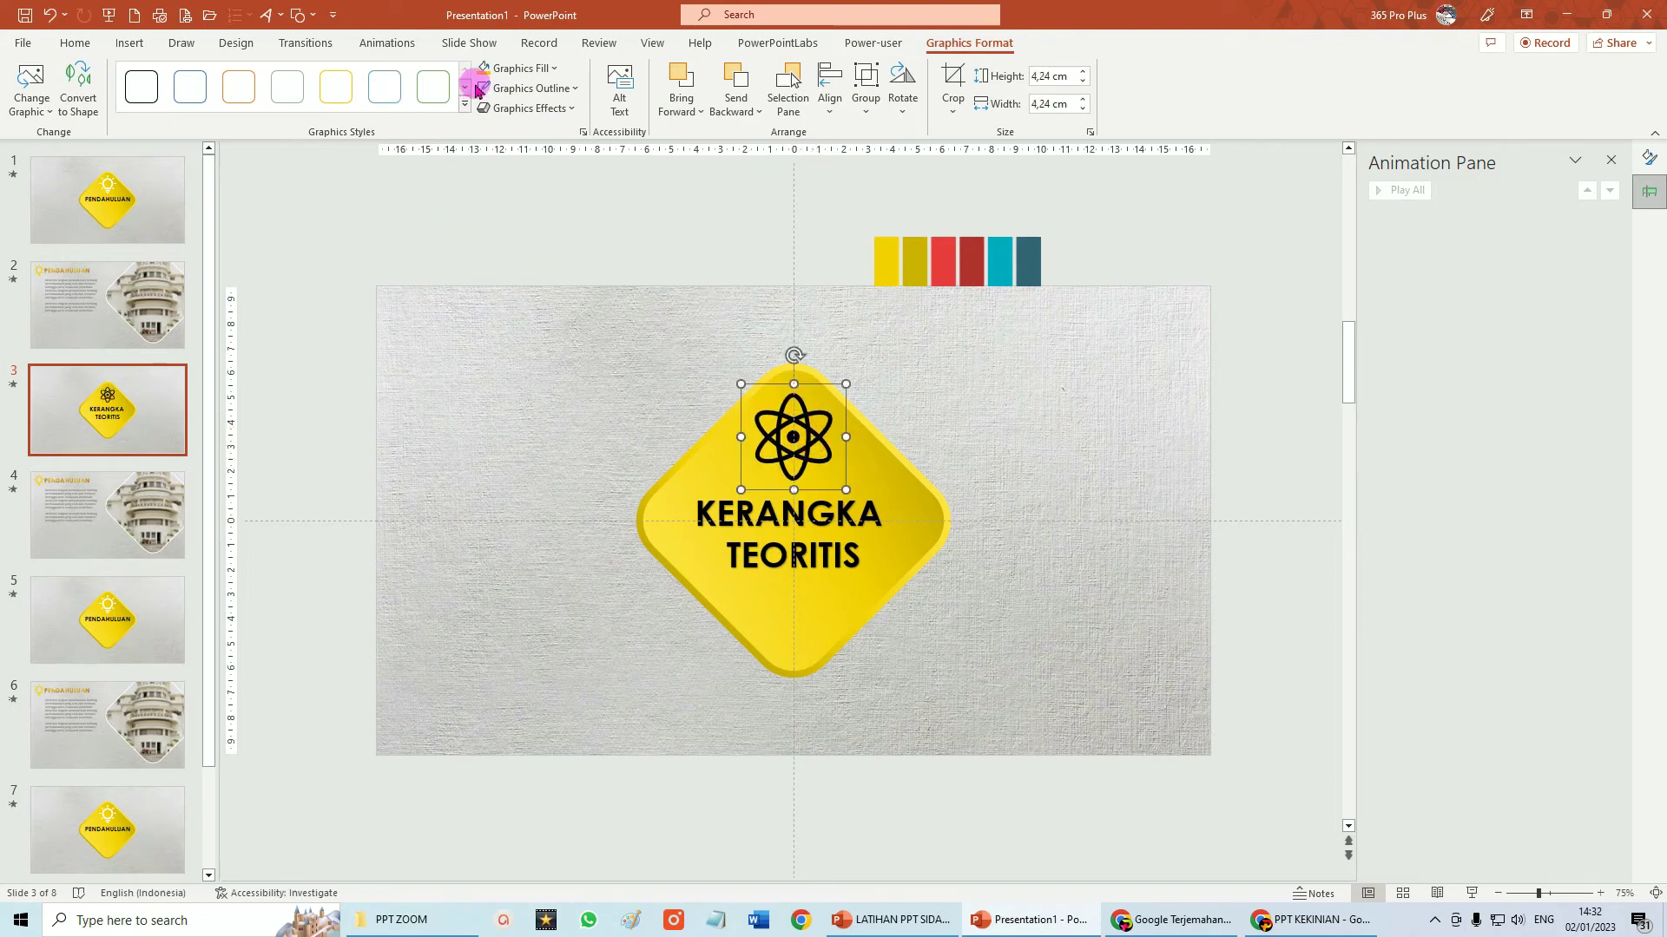
{"action": "left_click", "coordinate": [553, 68]}
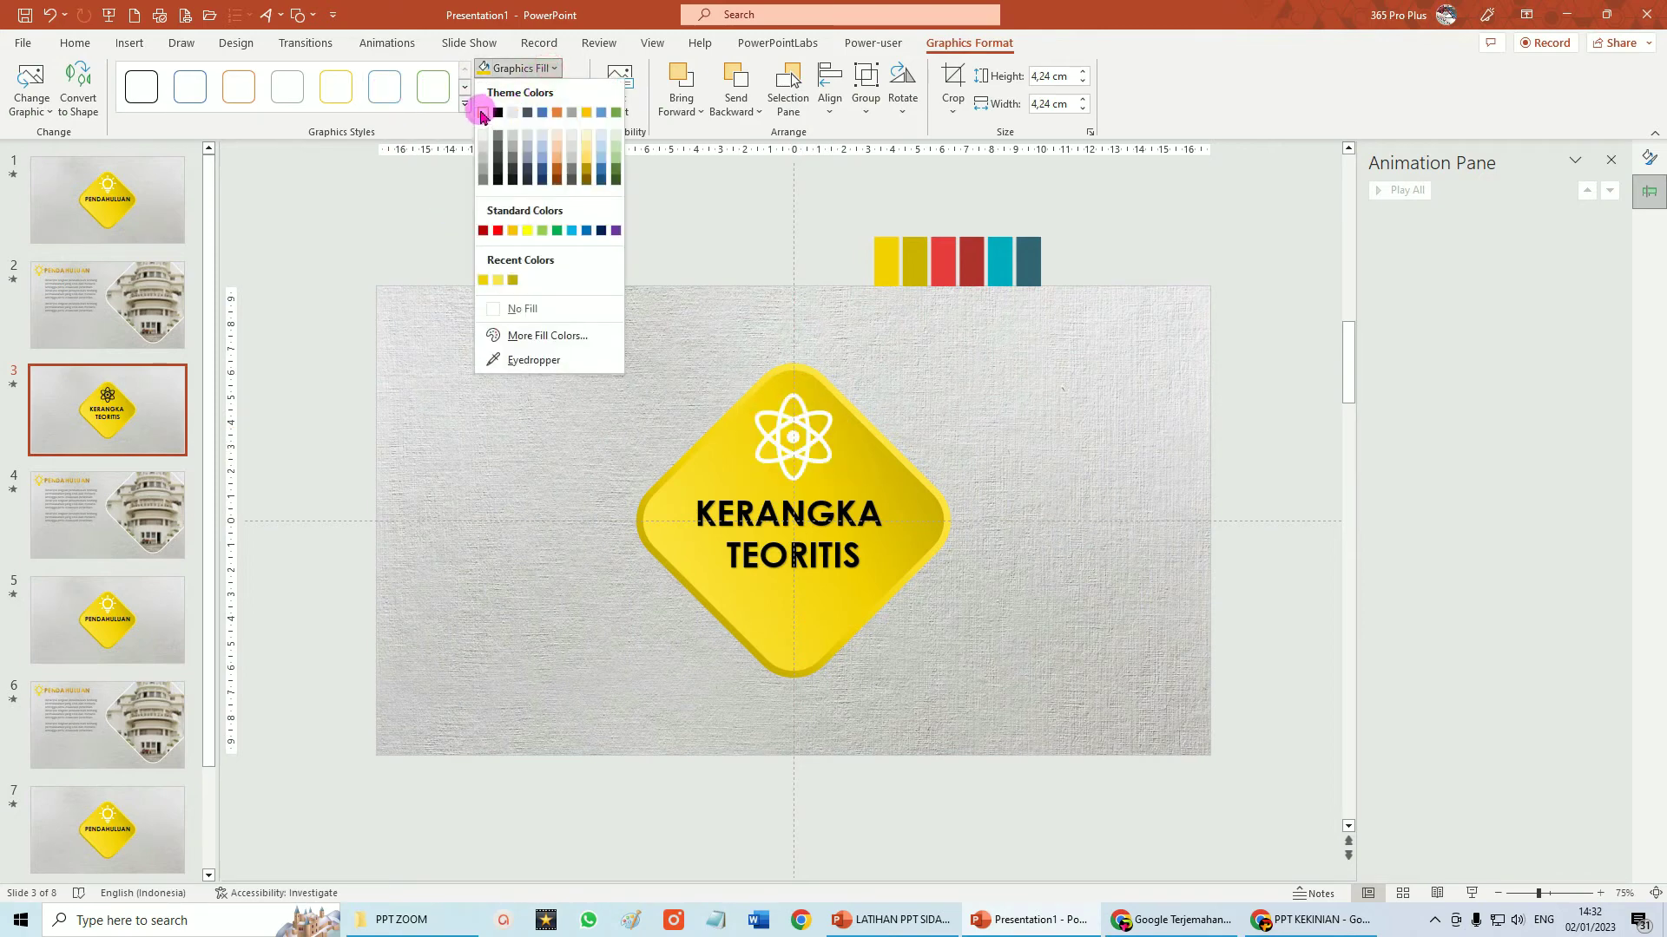
{"action": "left_click", "coordinate": [484, 112]}
{"action": "left_click", "coordinate": [572, 109]}
{"action": "mouse_move", "coordinate": [539, 185]}
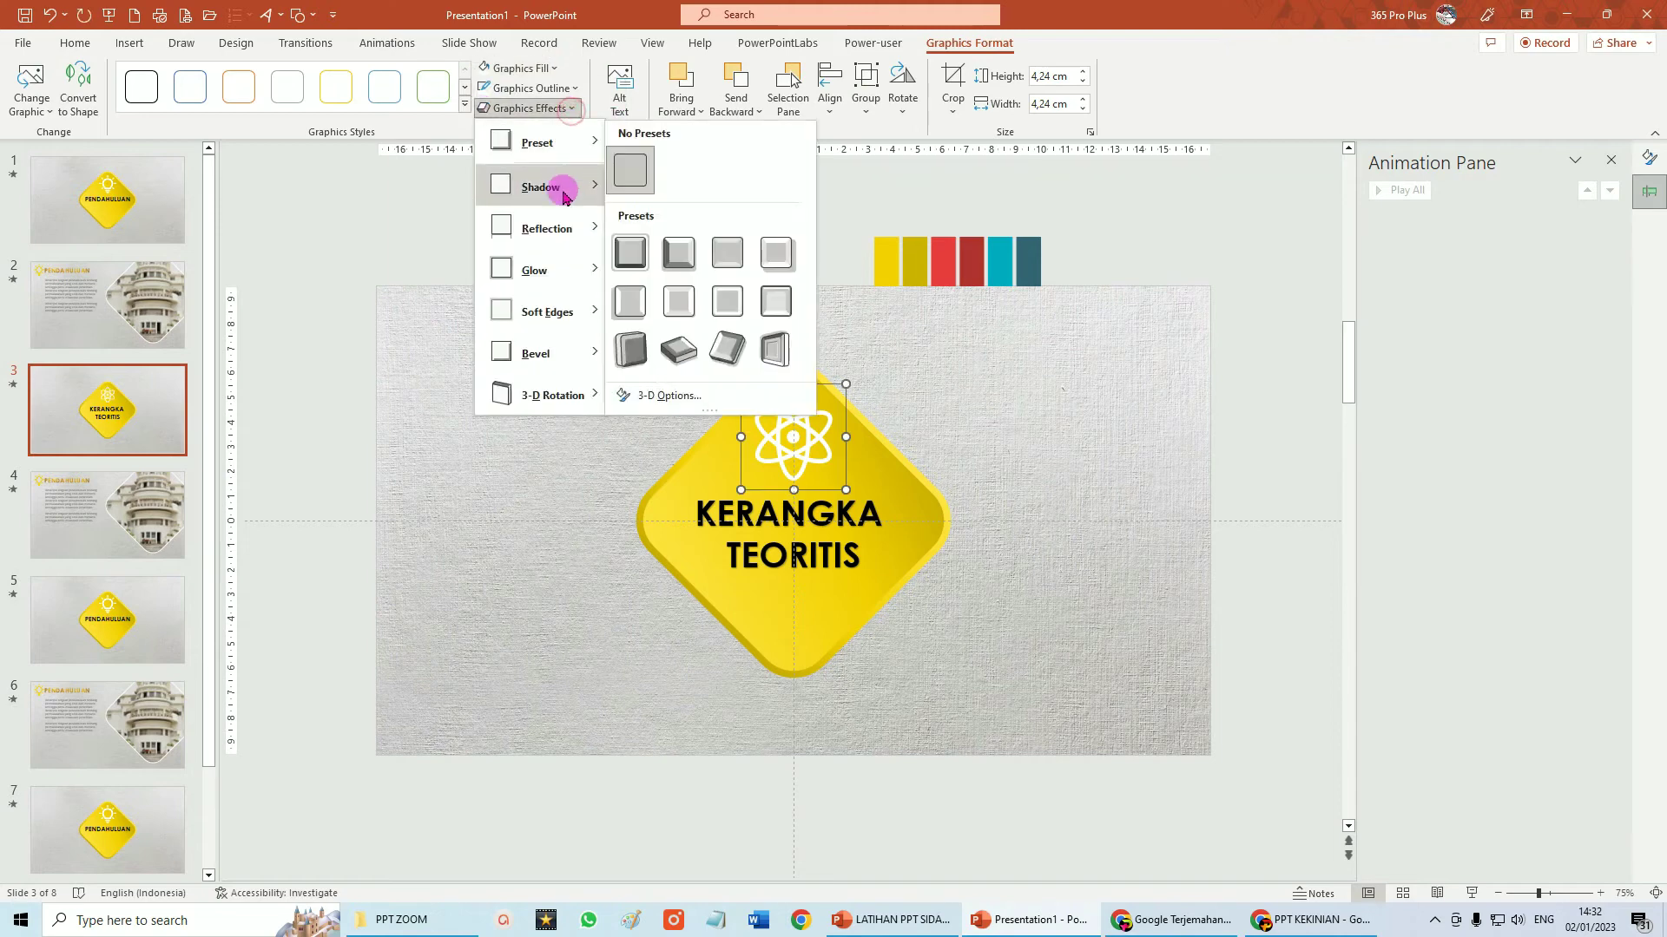
{"action": "left_click", "coordinate": [685, 353]}
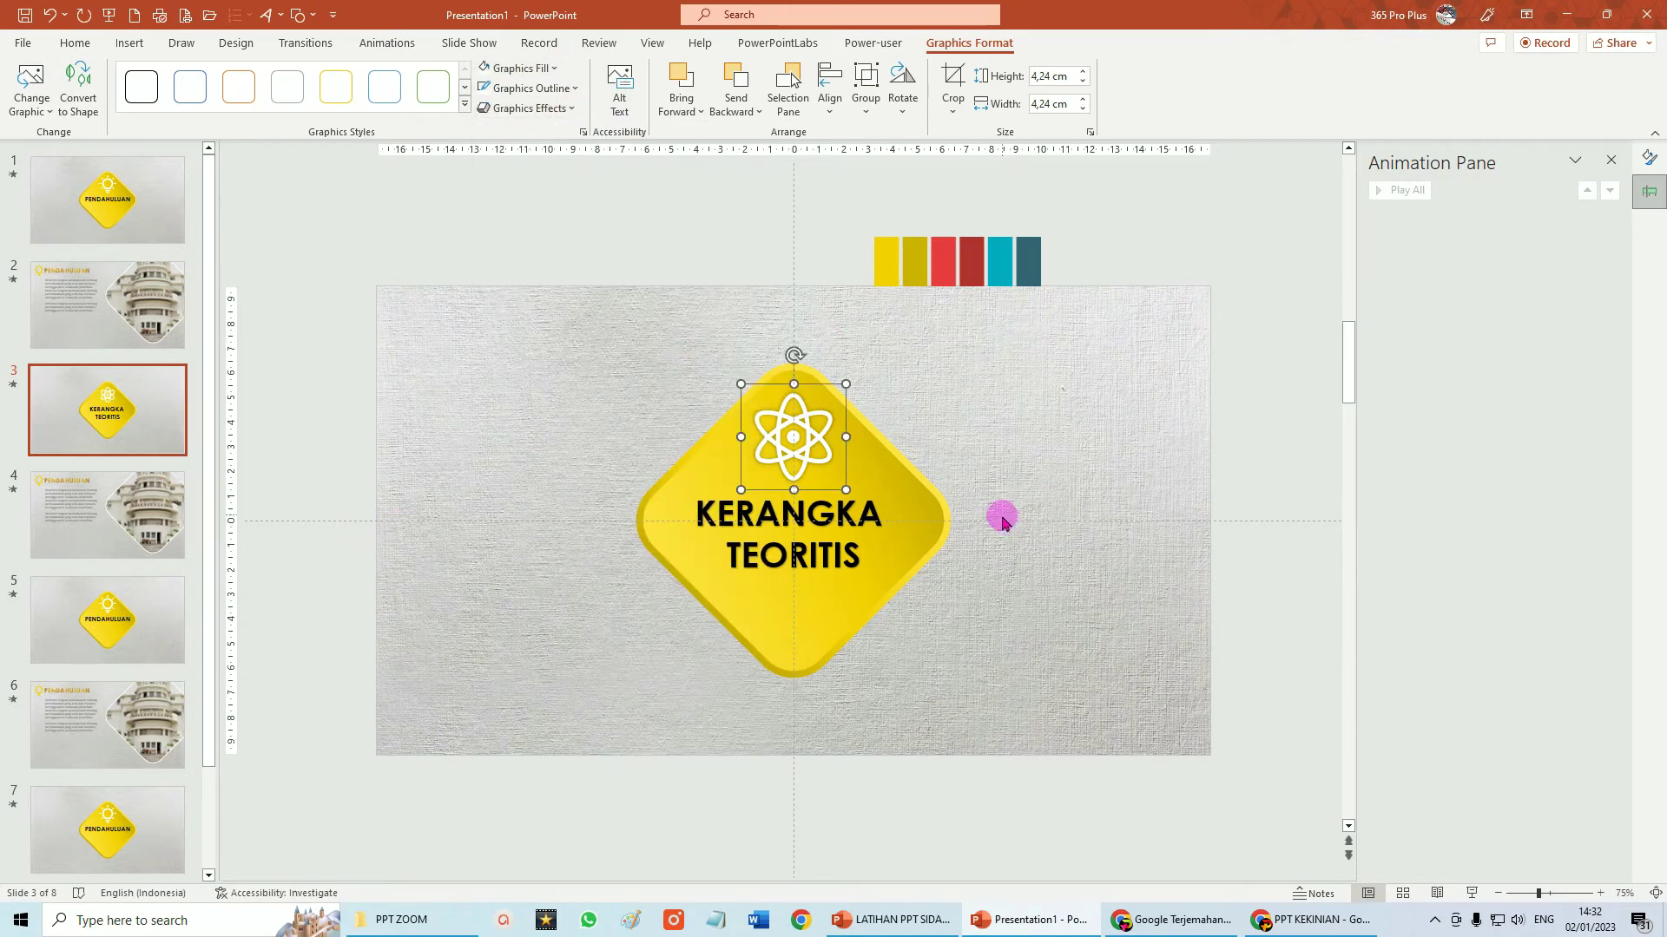
Select slide 3's yellow diamond with the Format Shape pane open.
{"action": "left_click", "coordinate": [915, 491]}
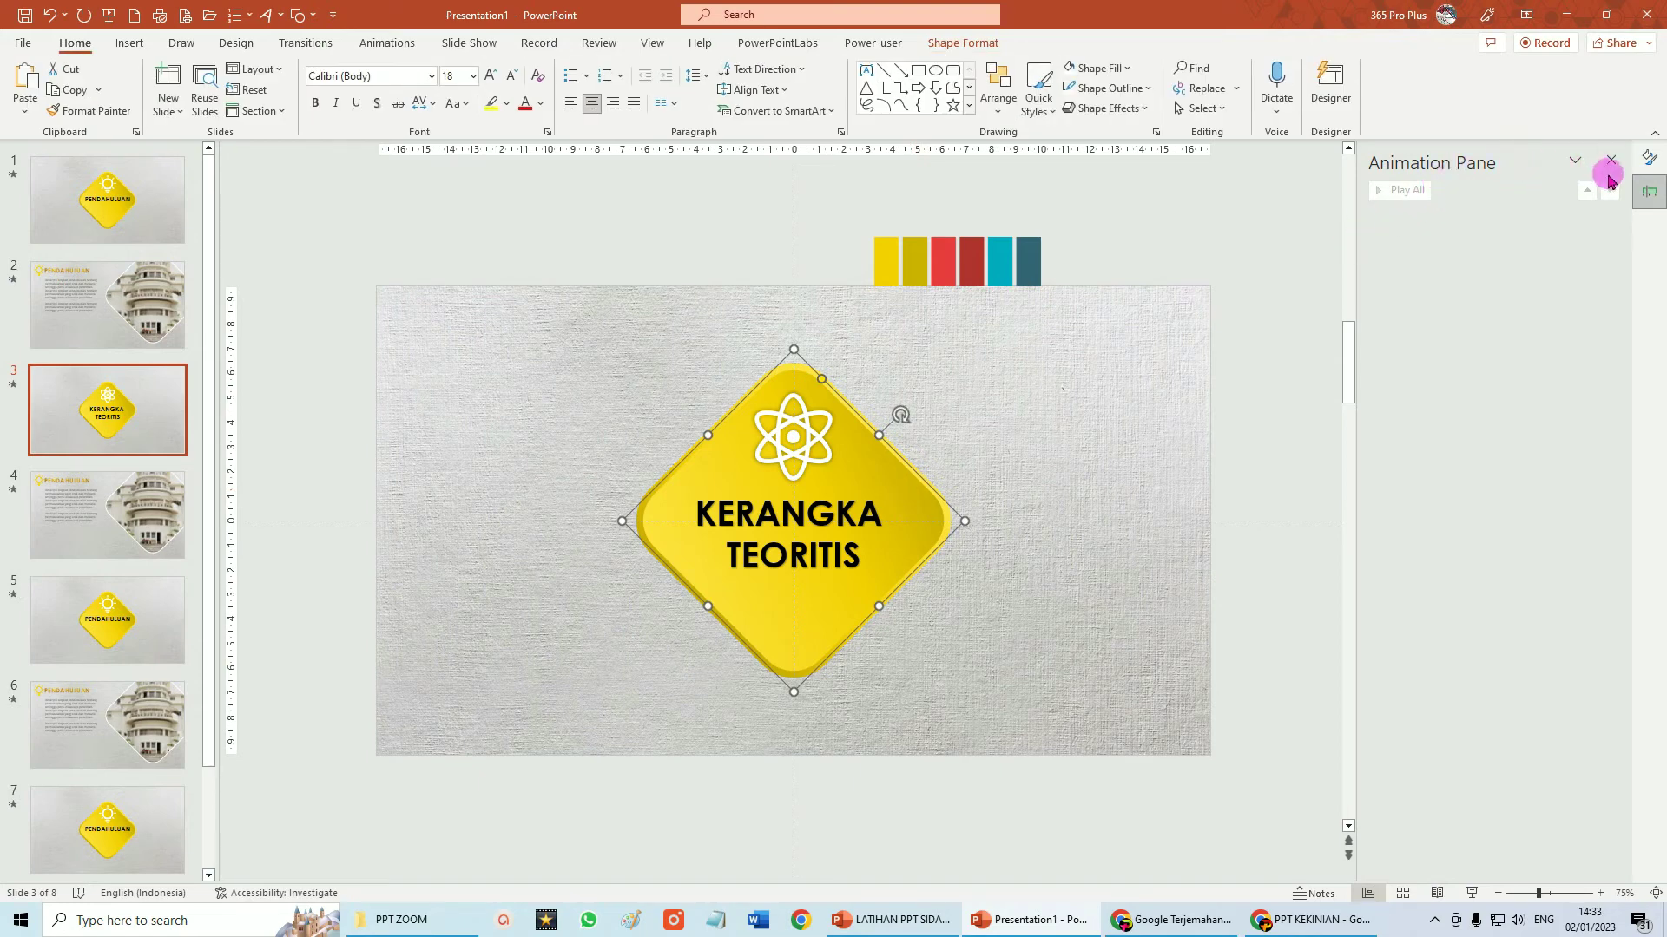
{"action": "left_click", "coordinate": [1649, 159]}
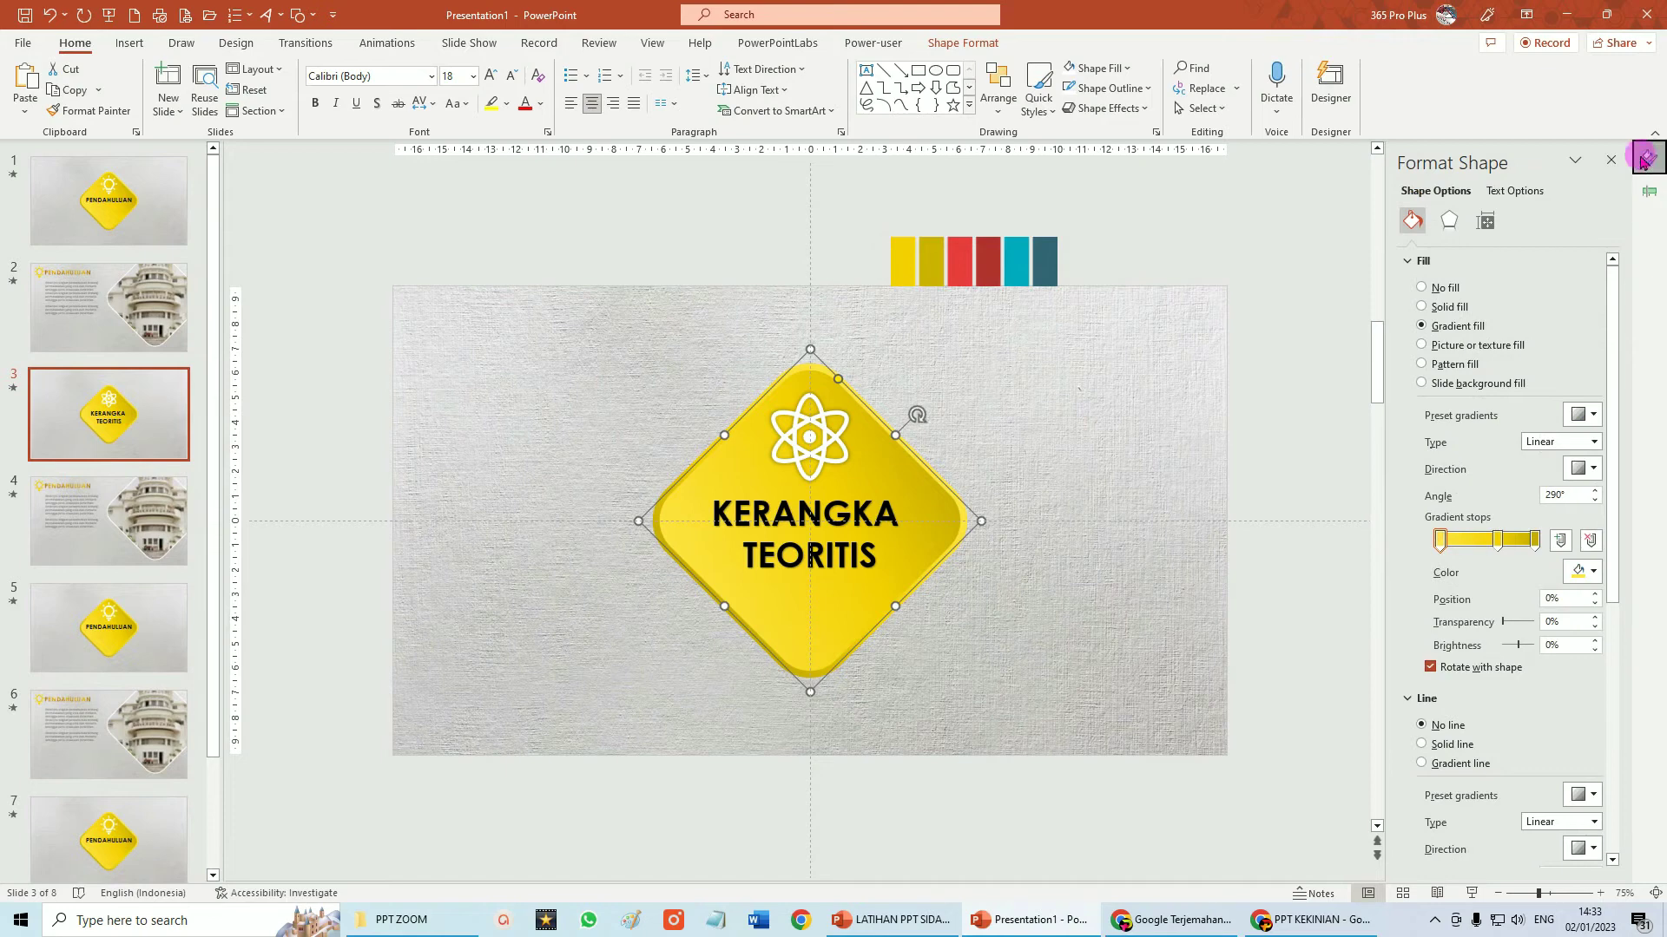
{"action": "right_click", "coordinate": [1284, 249]}
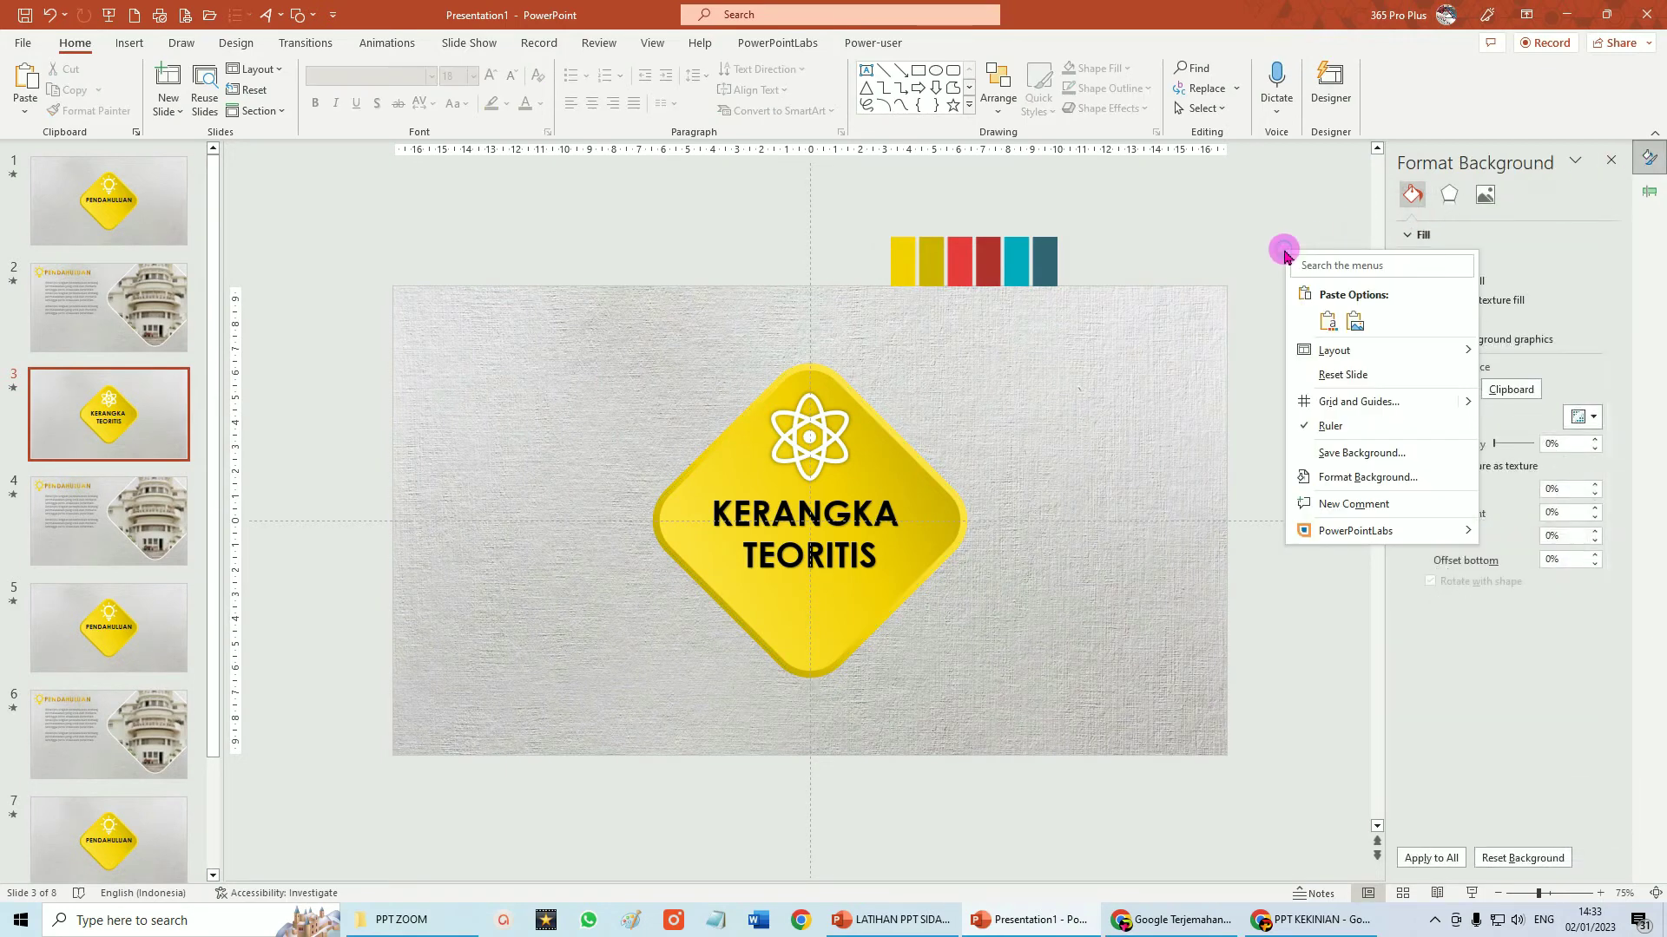
{"action": "left_click", "coordinate": [1357, 494]}
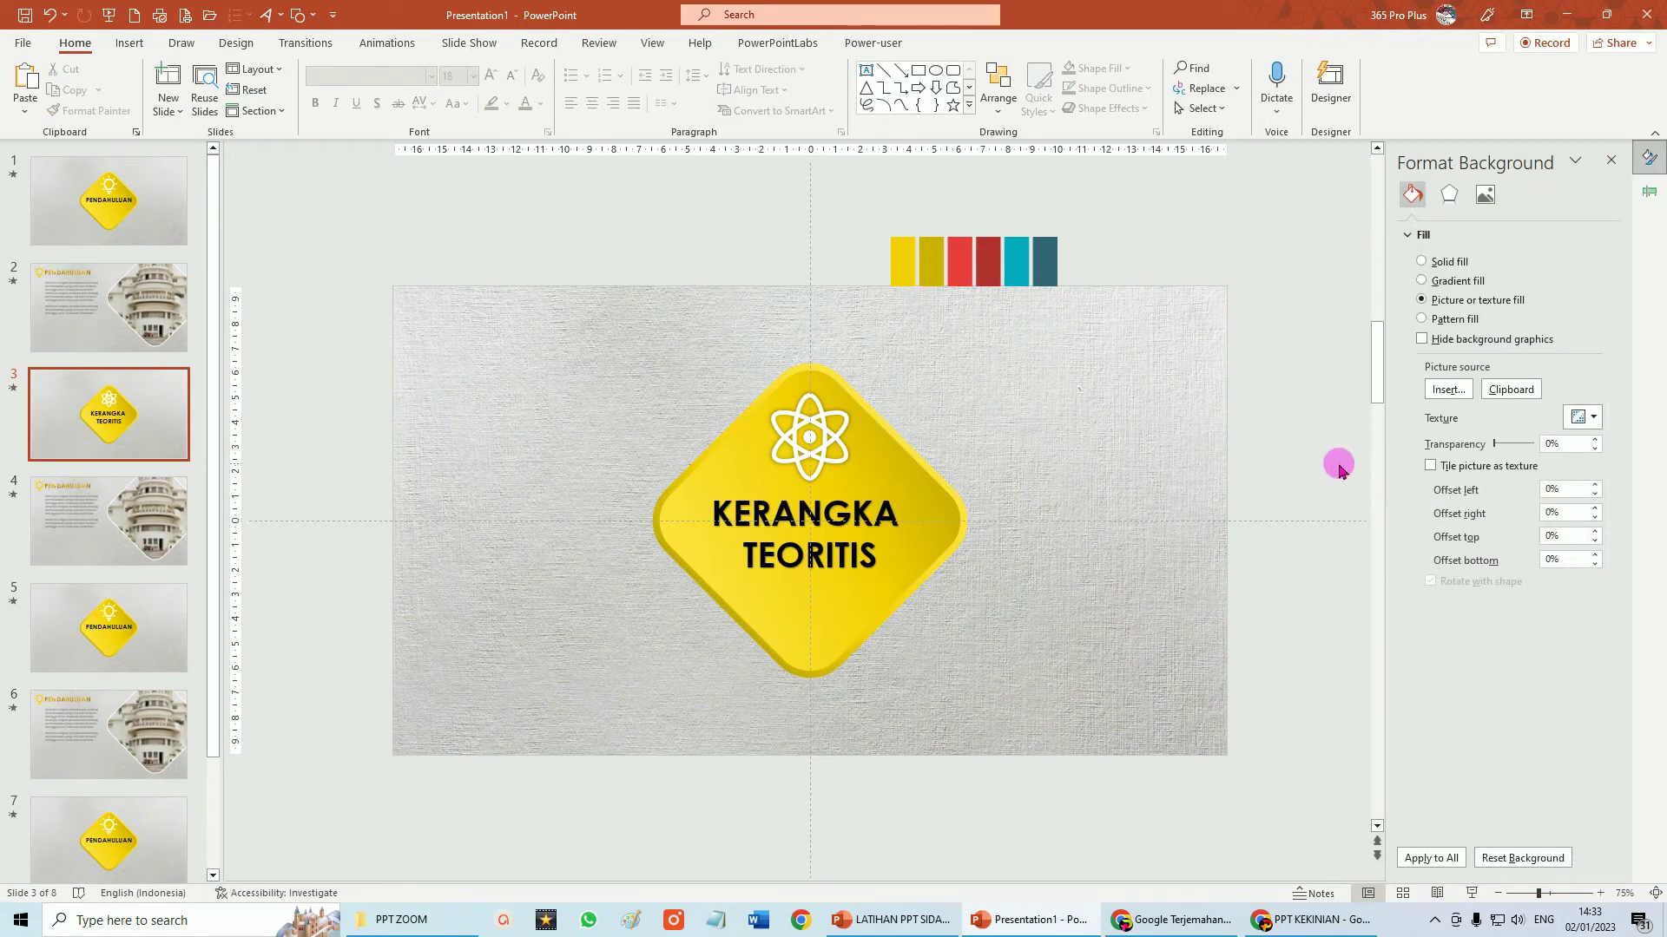
{"action": "left_click", "coordinate": [945, 507]}
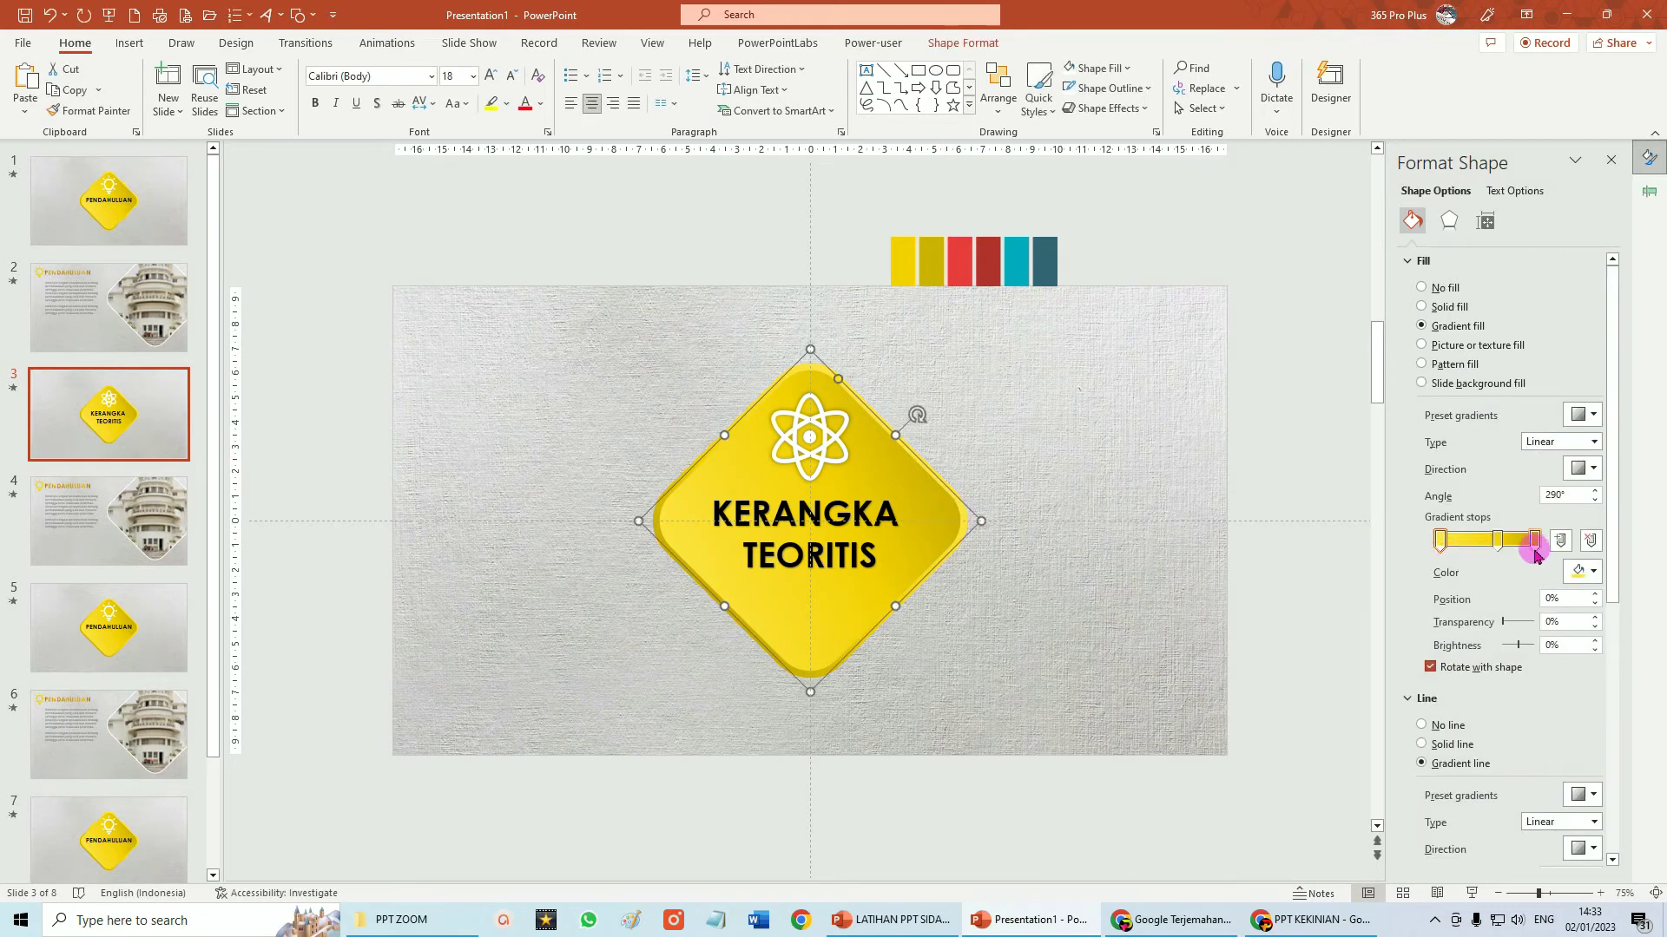
Move the diamond's last gradient stop to 100% and color it dark gold at -50% brightness.
{"action": "left_click", "coordinate": [1440, 540]}
{"action": "mouse_move", "coordinate": [1533, 542]}
{"action": "left_mouse_down"}
{"action": "mouse_move", "coordinate": [1463, 551]}
{"action": "mouse_move", "coordinate": [1533, 547]}
{"action": "left_mouse_up"}
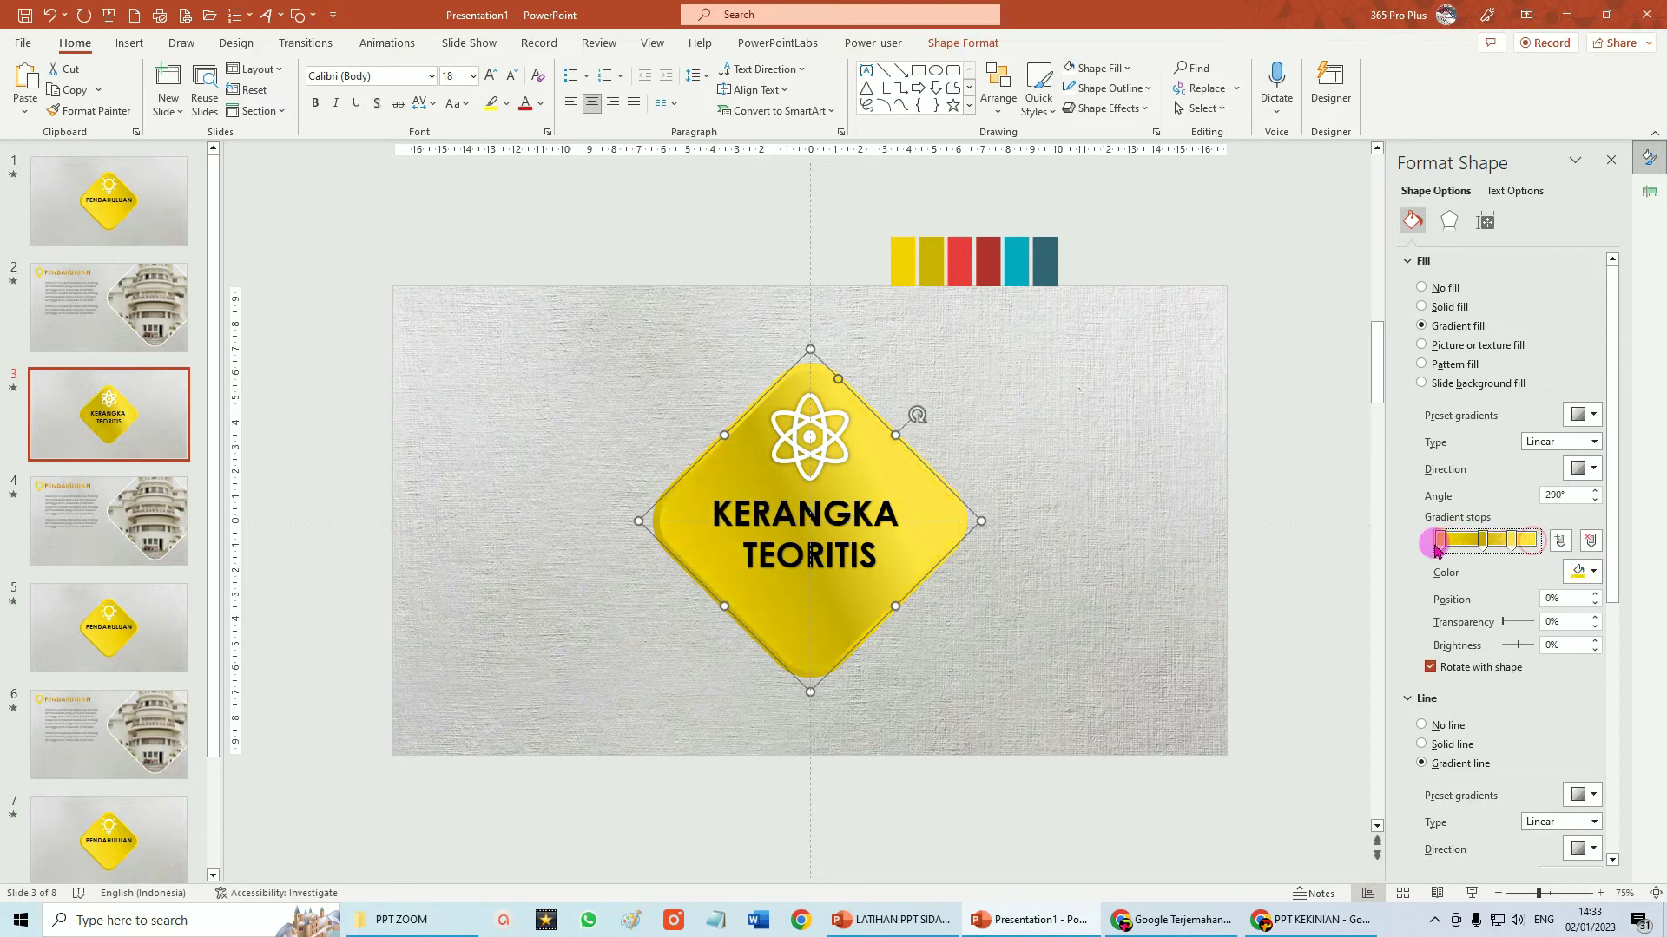
{"action": "left_click_drag", "start_coordinate": [1533, 545], "coordinate": [1559, 544]}
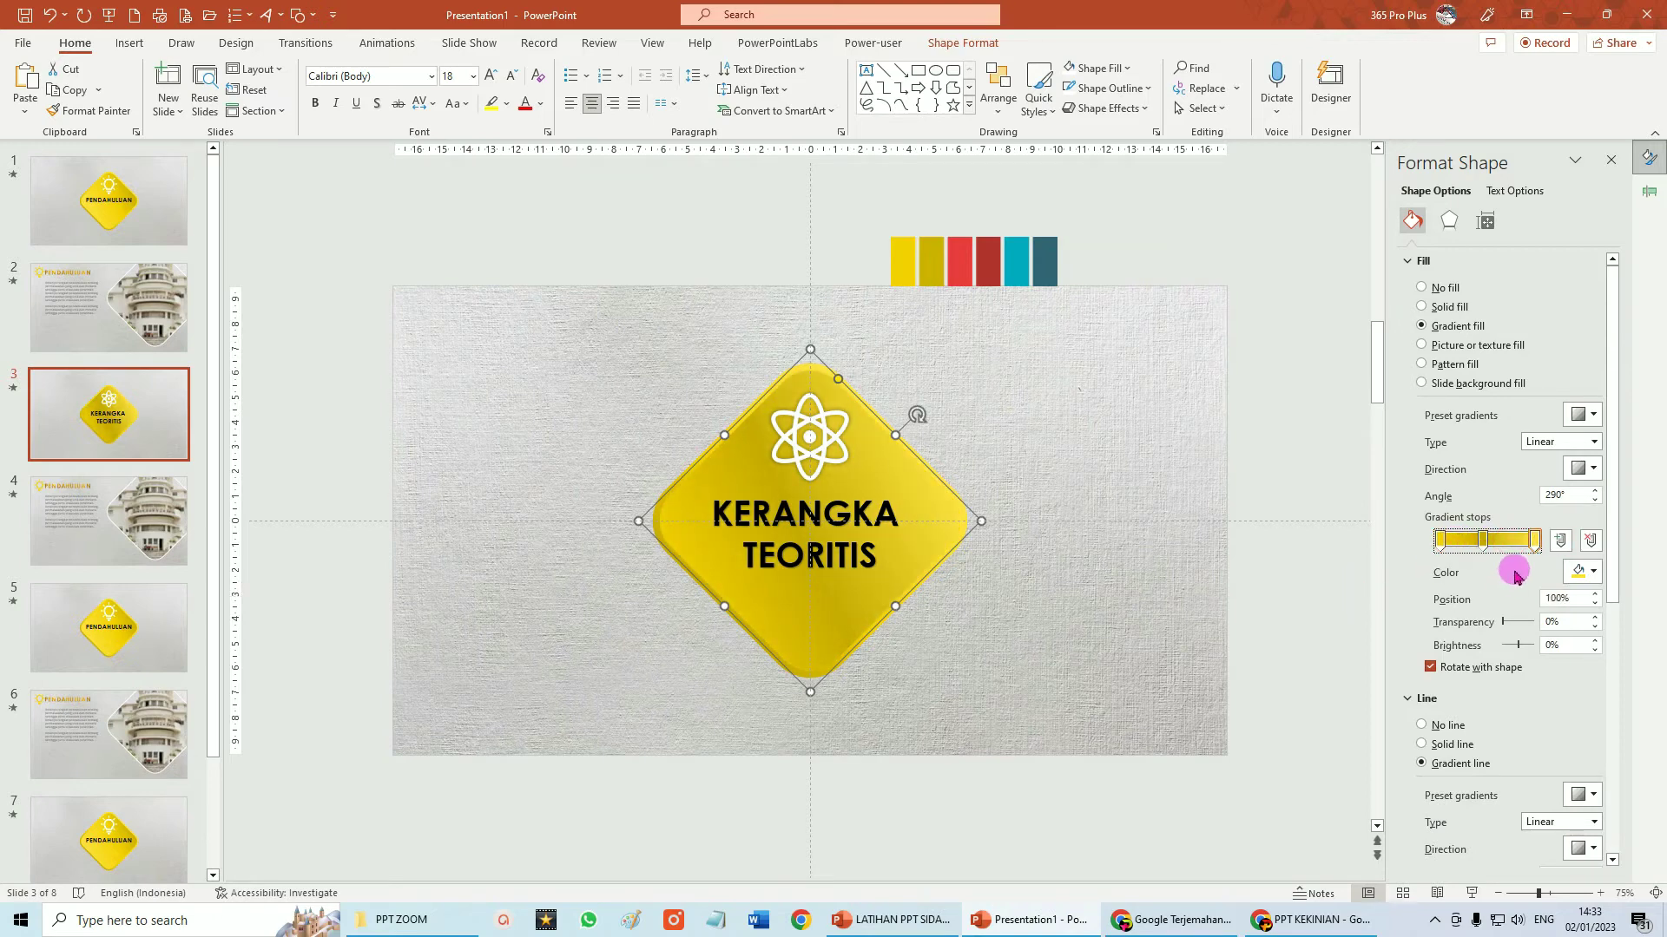
{"action": "left_click", "coordinate": [1595, 577]}
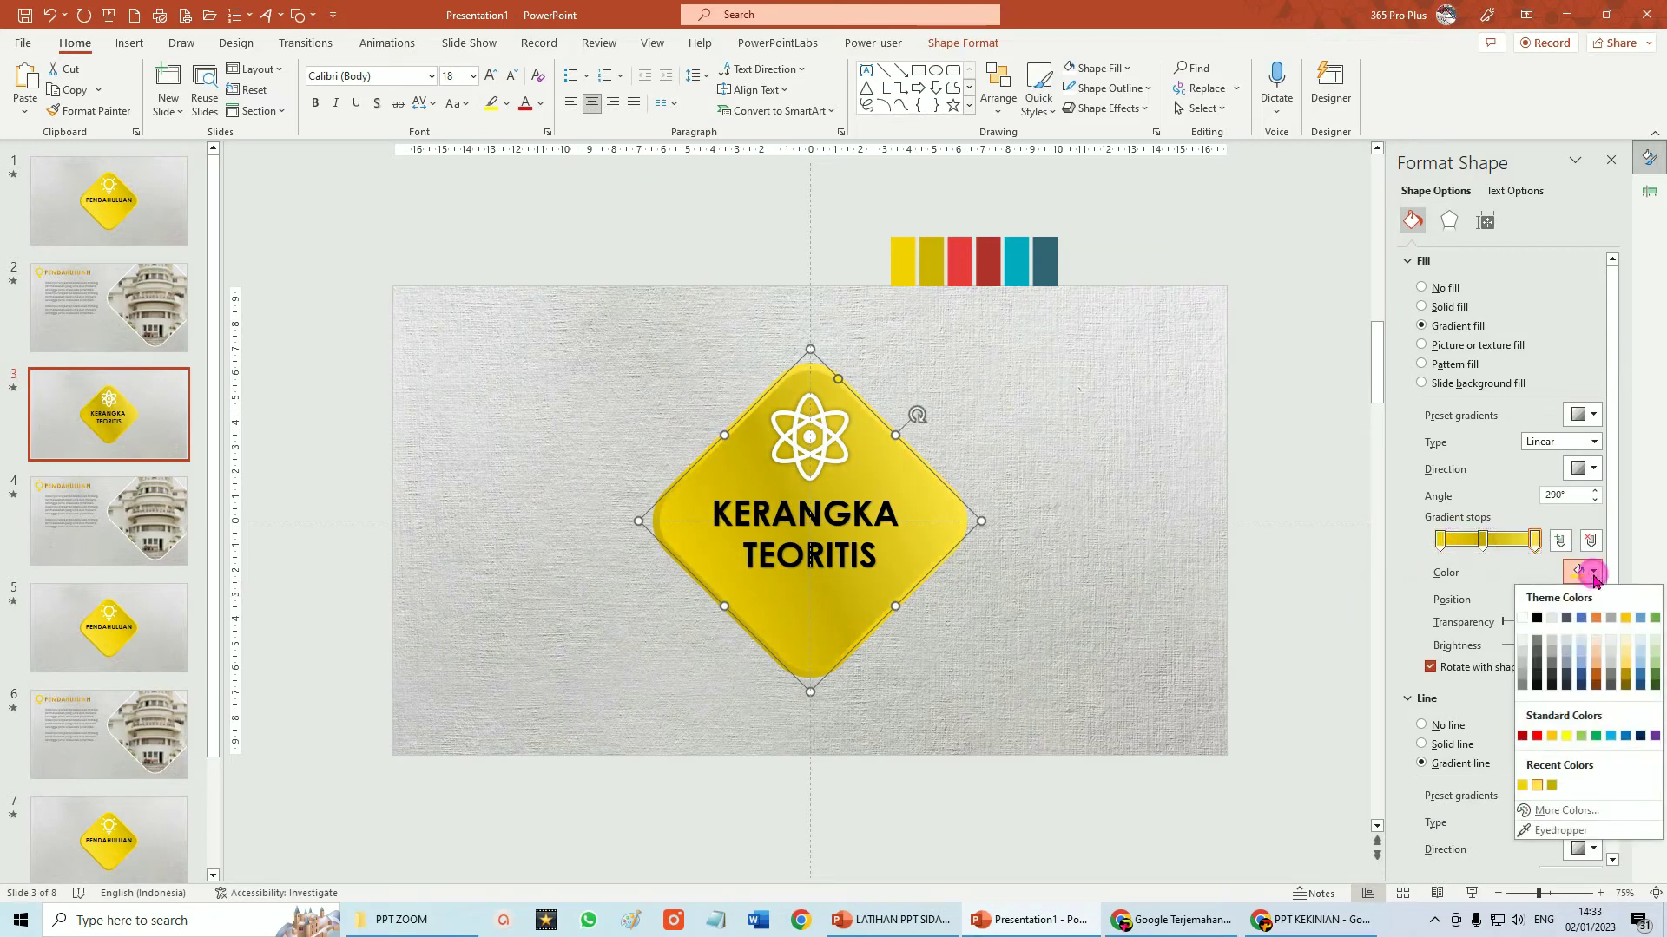
{"action": "left_click", "coordinate": [1625, 685]}
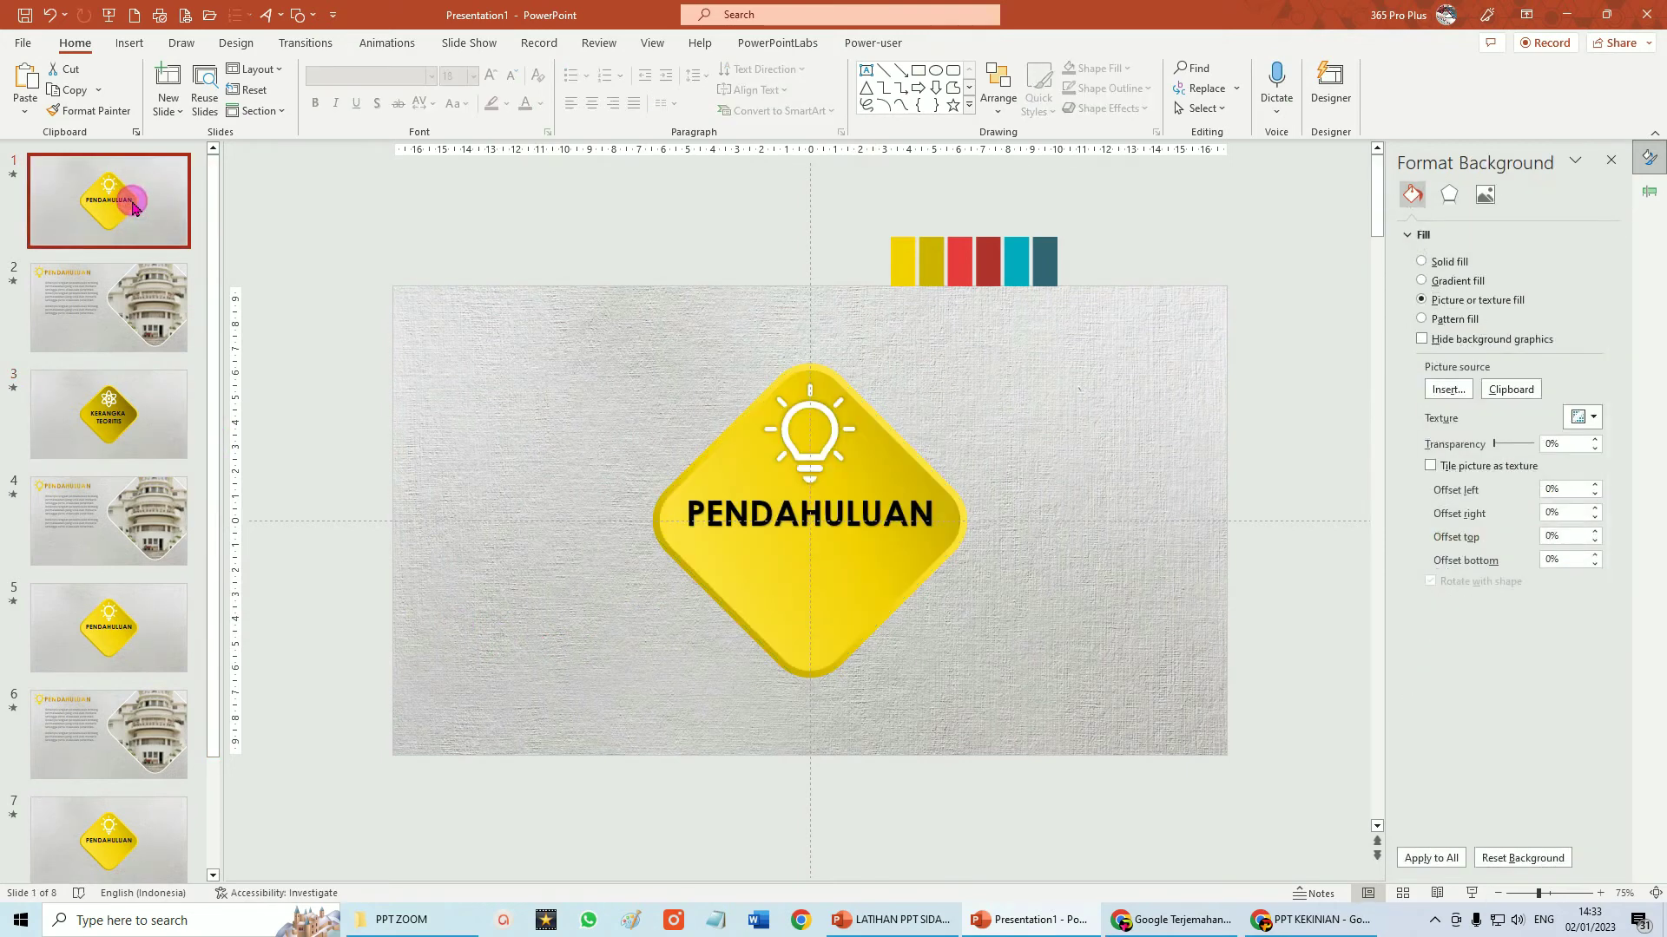
{"action": "left_click", "coordinate": [141, 421]}
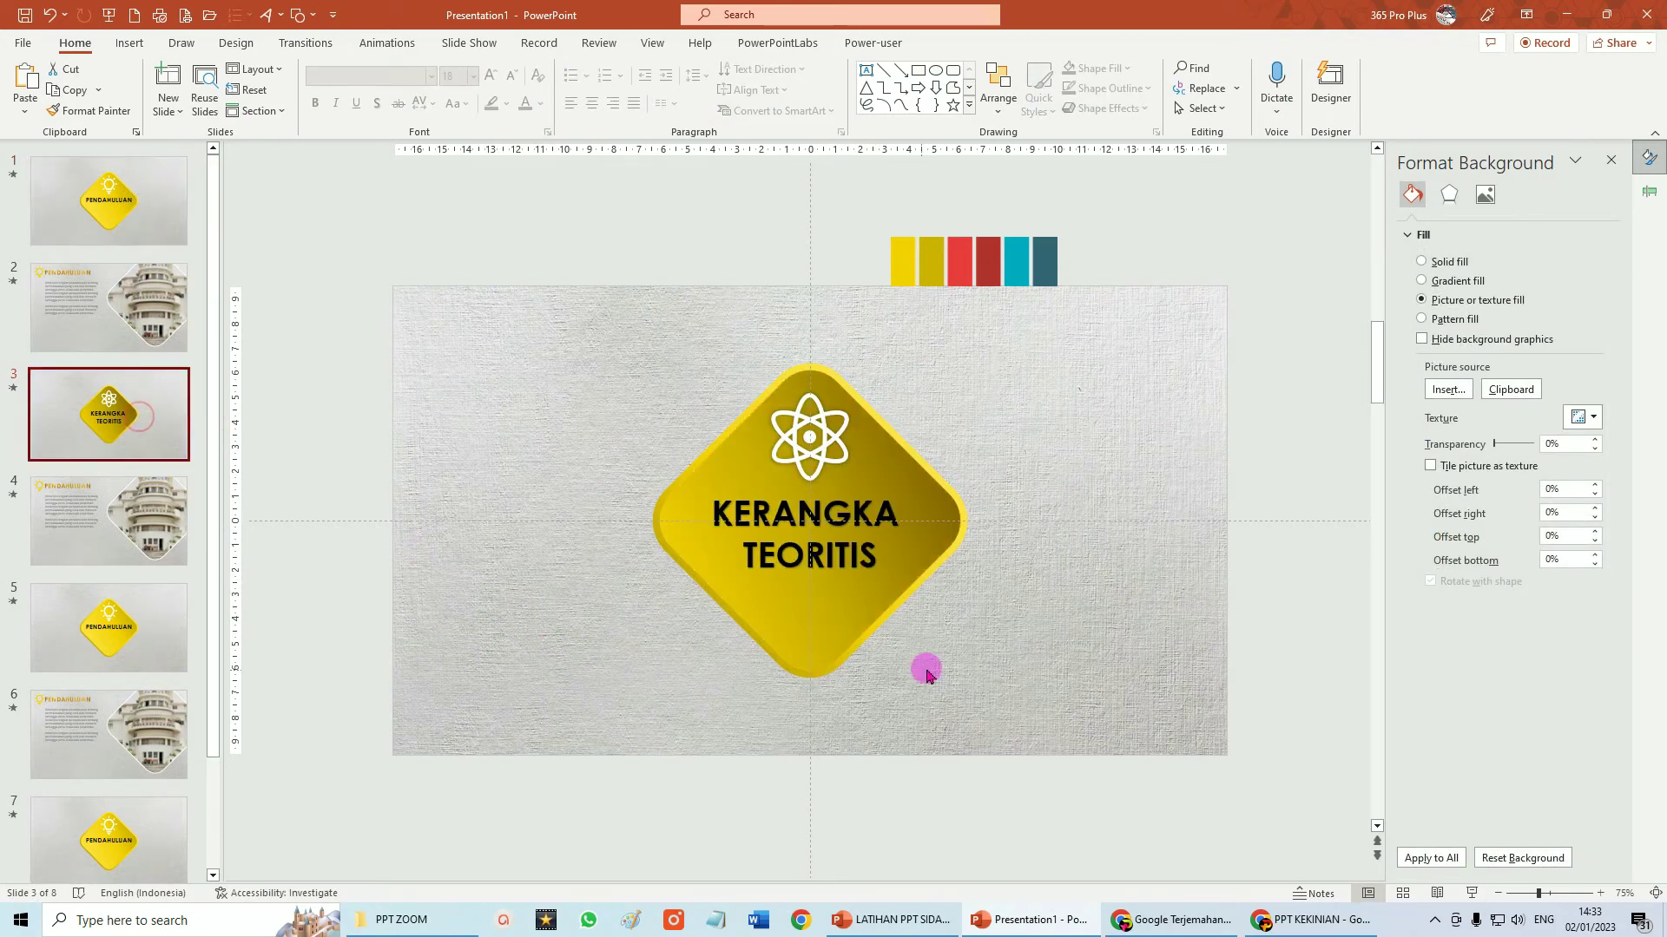
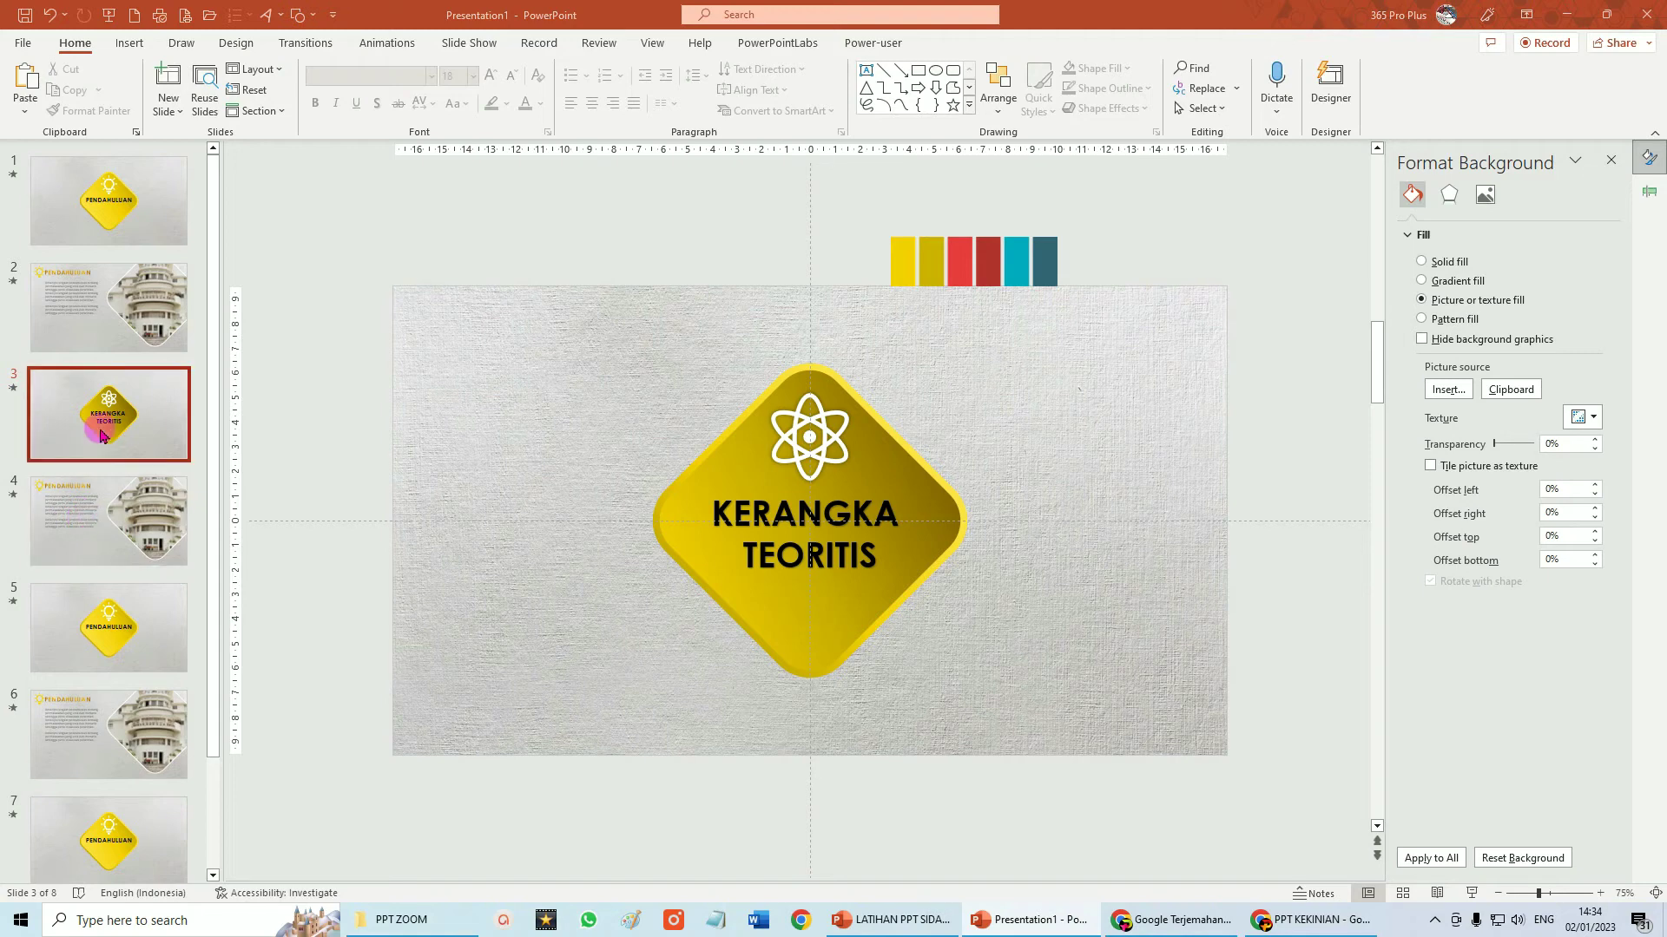
Retitle slide 4 'KERANGKA TEORITIS', left-aligned and nudged slightly right.
{"action": "left_click", "coordinate": [89, 524]}
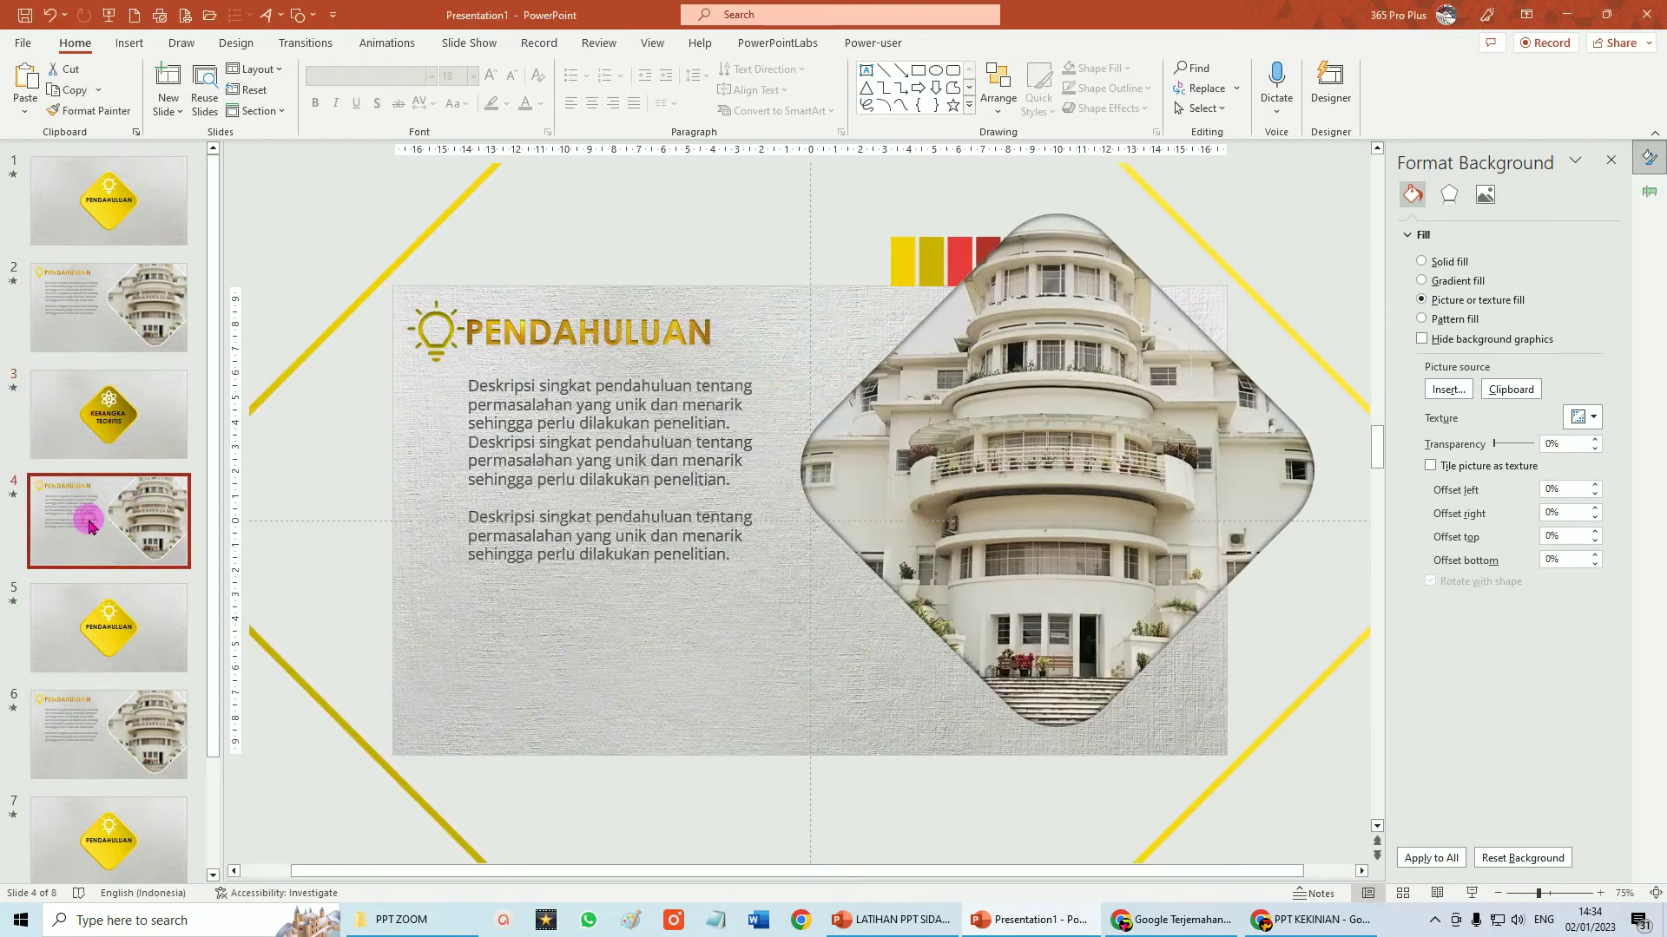
{"action": "left_click", "coordinate": [558, 334]}
{"action": "left_click", "coordinate": [484, 334]}
{"action": "left_click_drag", "start_coordinate": [473, 330], "coordinate": [716, 332]}
{"action": "type", "text": "KERANGKA TEORITIS"}
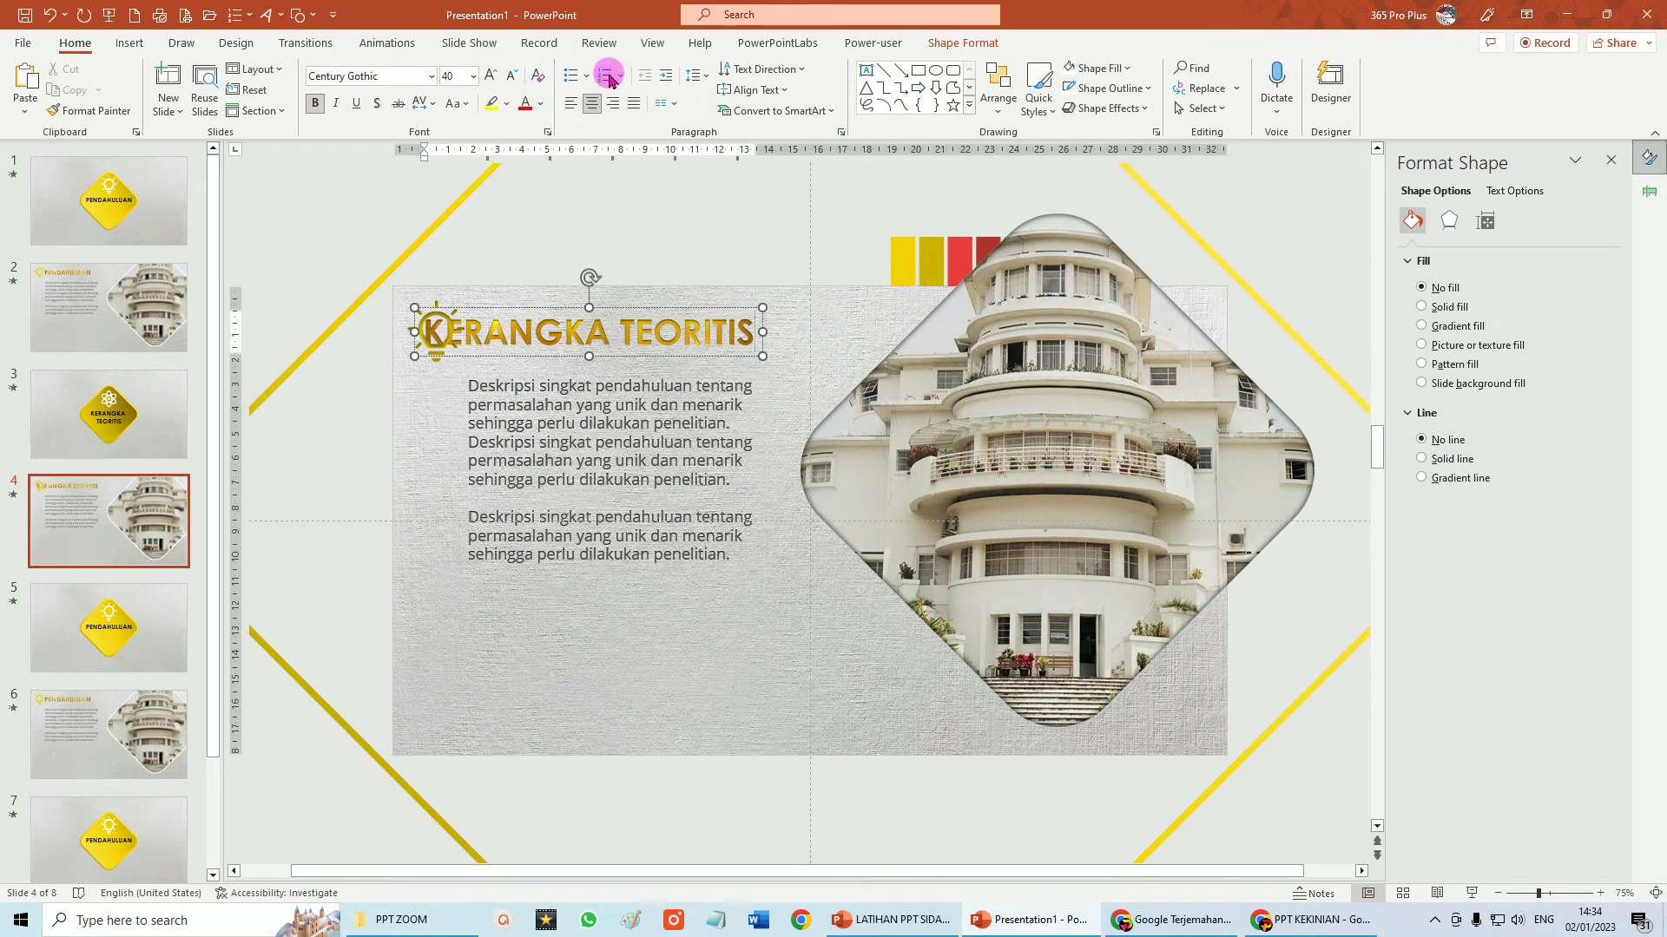
{"action": "left_click", "coordinate": [570, 104]}
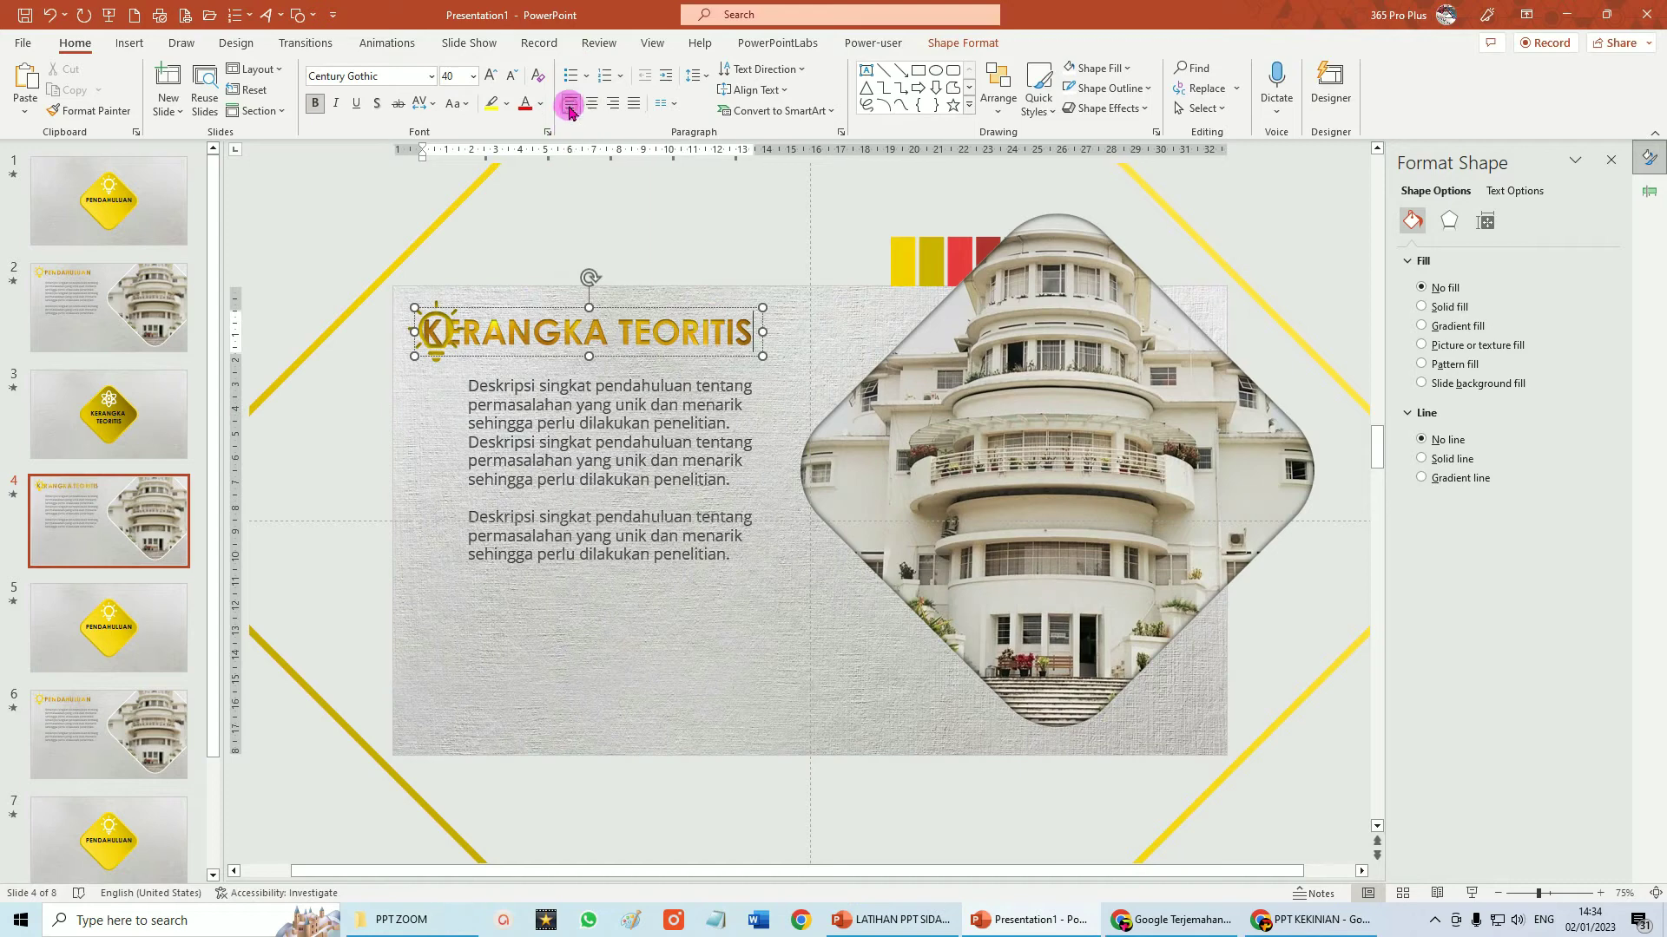
{"action": "left_click_drag", "start_coordinate": [554, 308], "coordinate": [596, 305]}
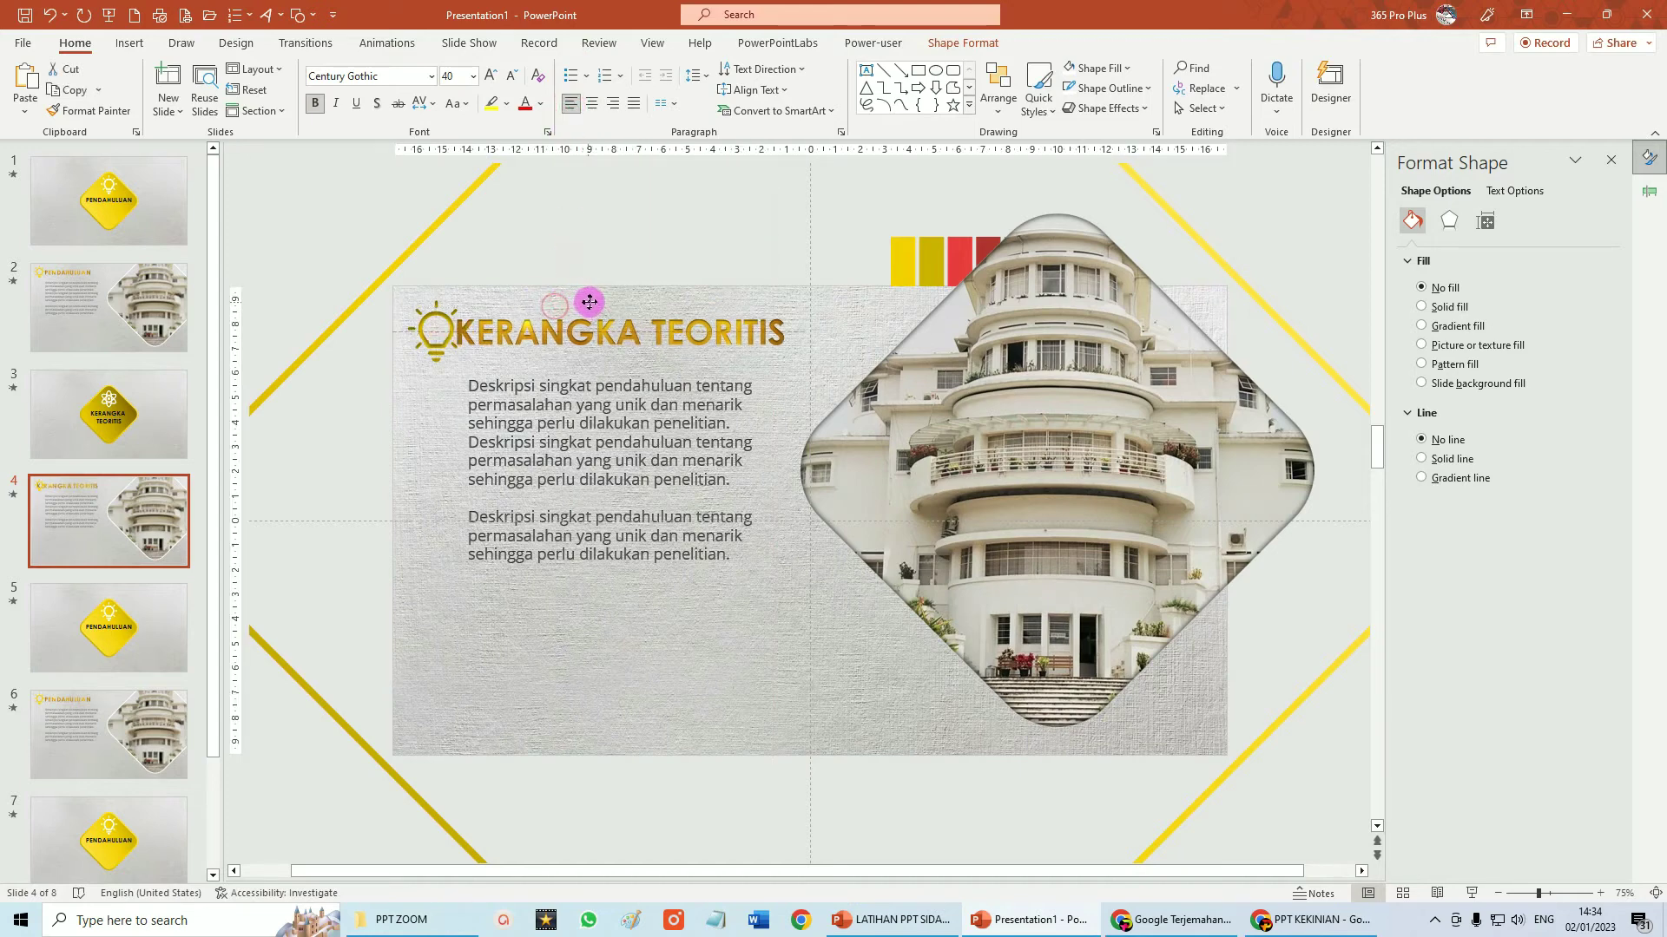
Copy slide 3's atom icon onto slide 4, shrunk and placed left of the title.
{"action": "left_click", "coordinate": [431, 335]}
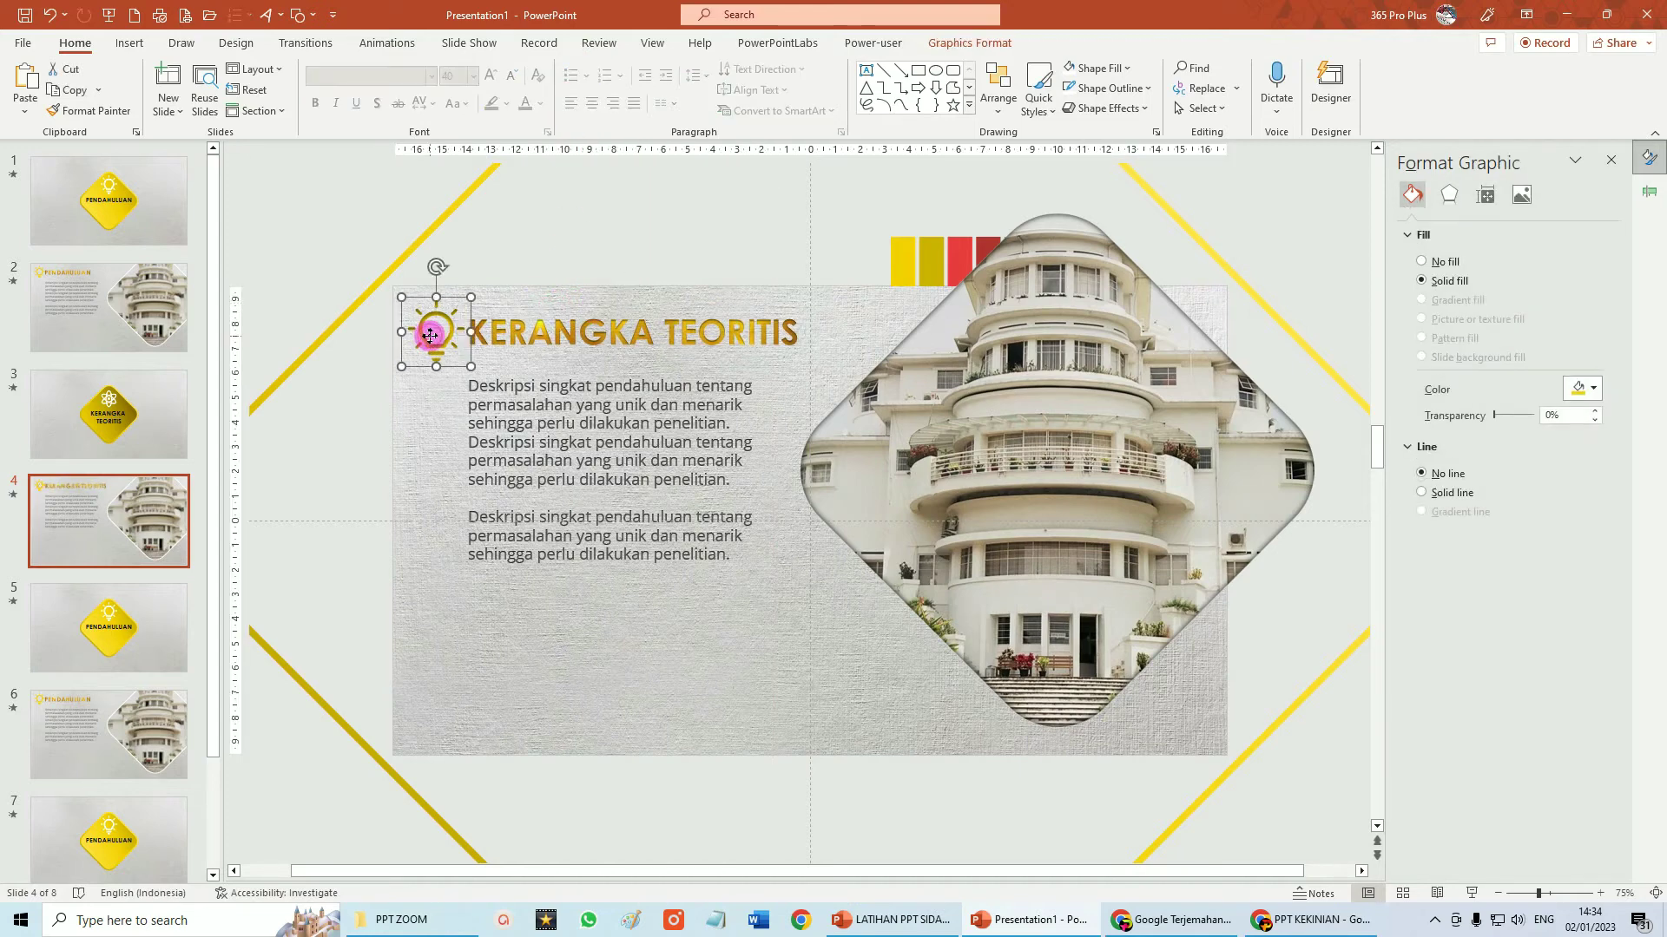
{"action": "left_click", "coordinate": [416, 347]}
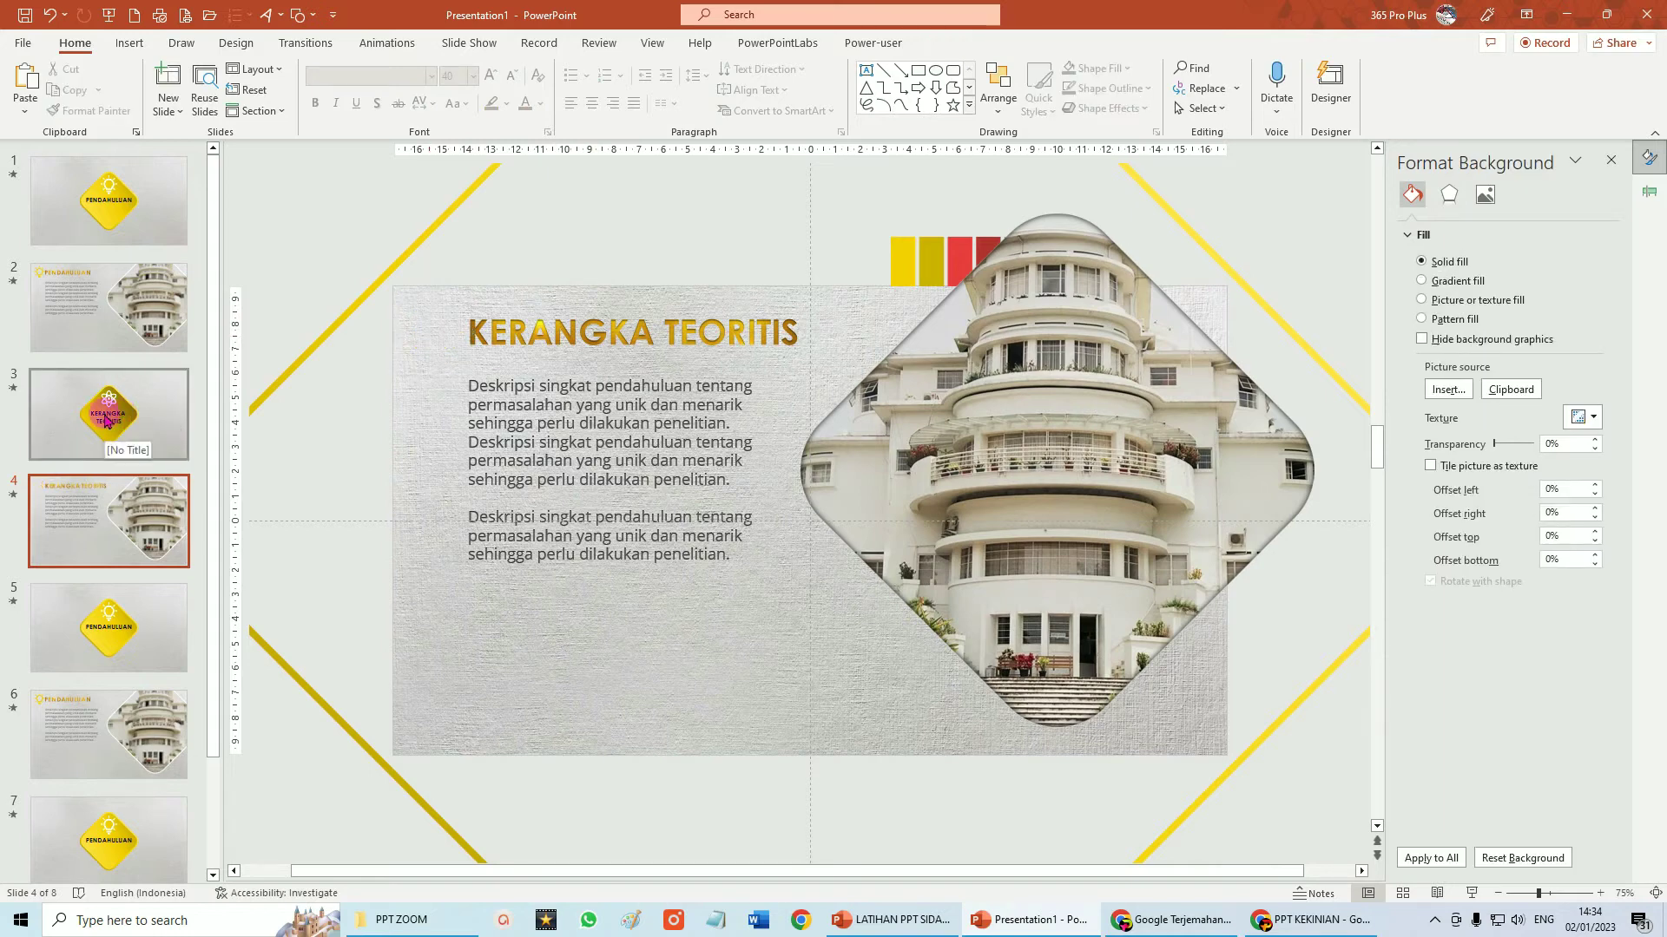
{"action": "left_click", "coordinate": [109, 415]}
{"action": "left_click", "coordinate": [784, 423]}
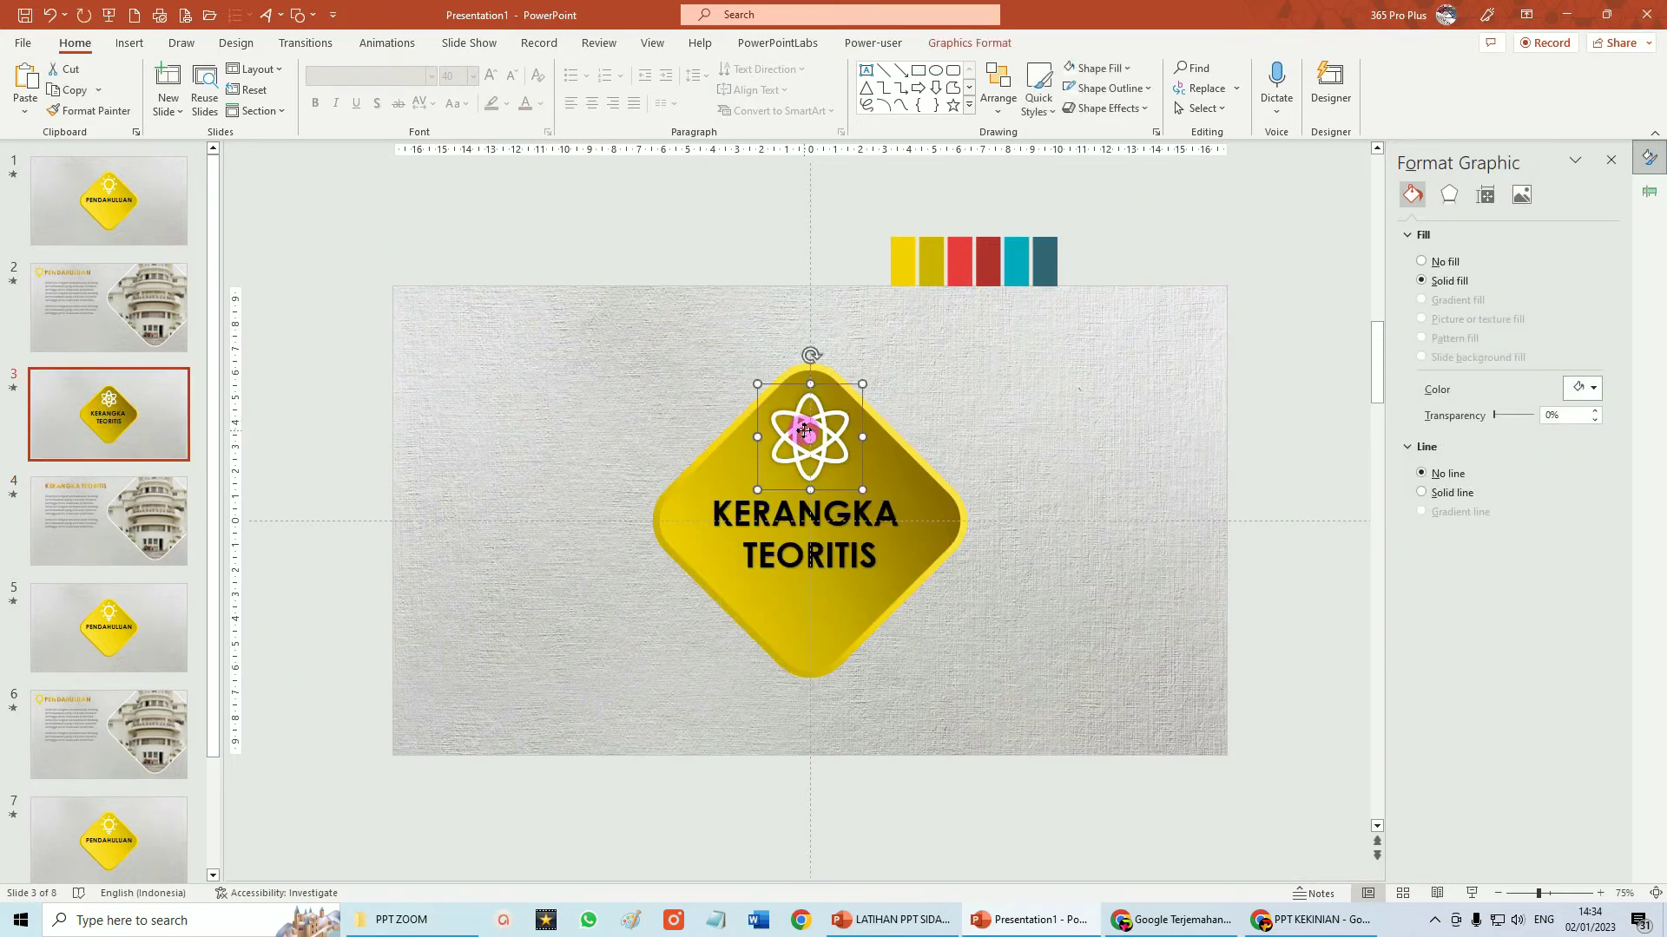
{"action": "key", "text": "ctrl+c"}
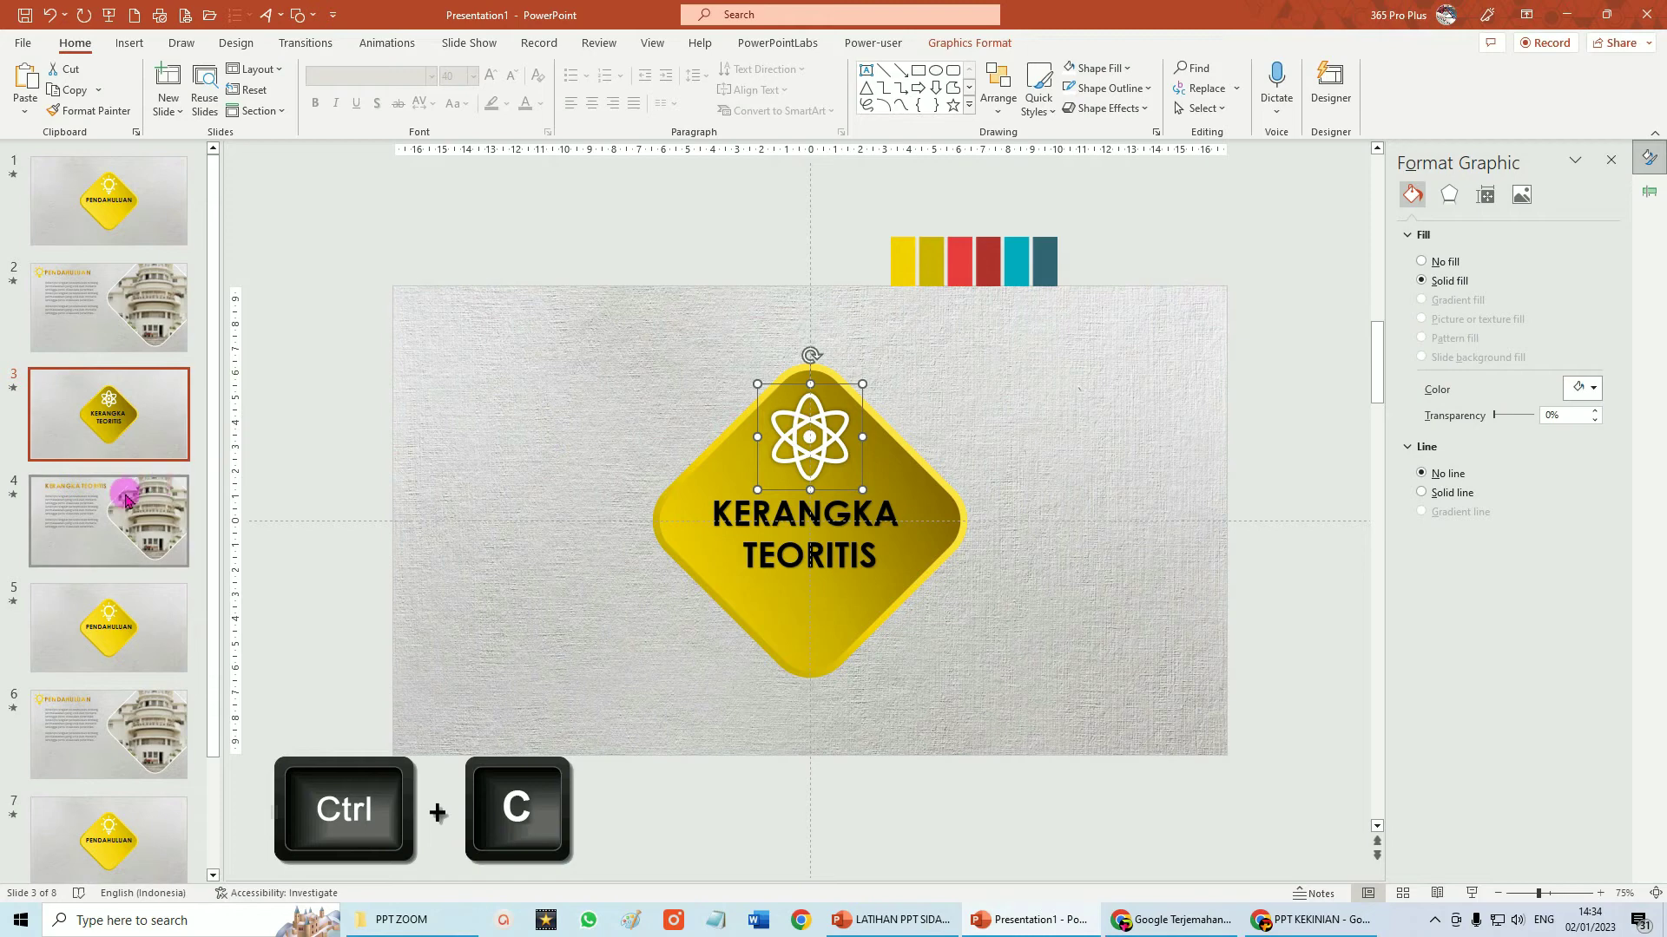
{"action": "left_click", "coordinate": [103, 502]}
{"action": "key", "text": "ctrl+v"}
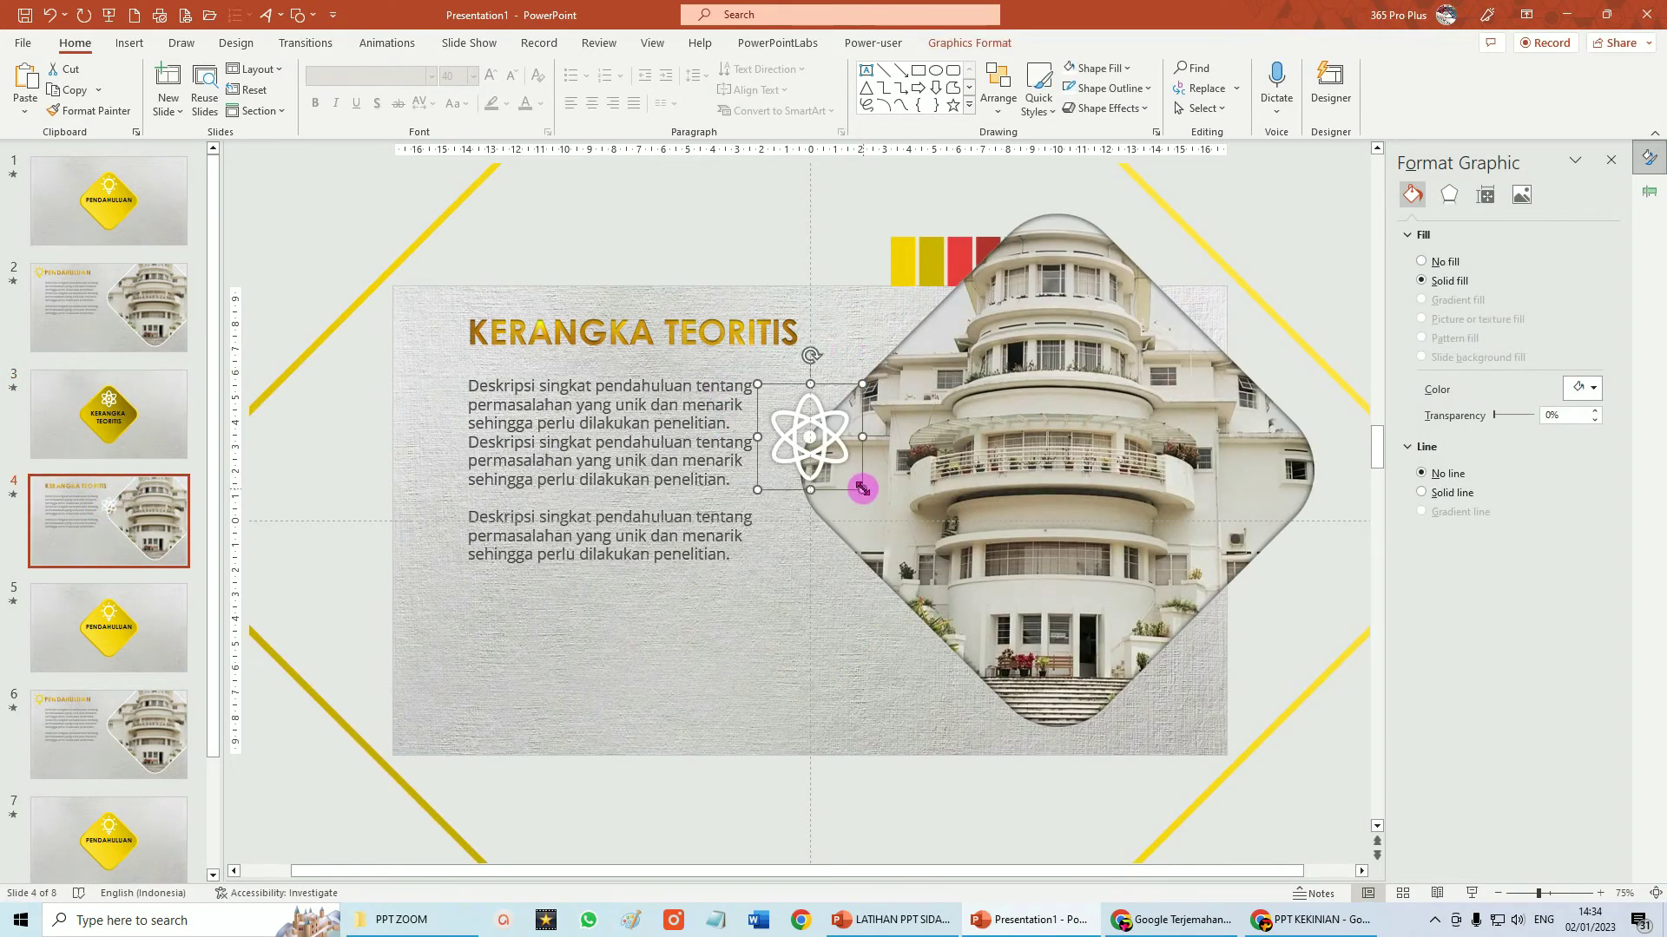
{"action": "mouse_move", "coordinate": [862, 489]}
{"action": "left_mouse_down"}
{"action": "mouse_move", "coordinate": [800, 427]}
{"action": "mouse_move", "coordinate": [437, 338]}
{"action": "left_mouse_up"}
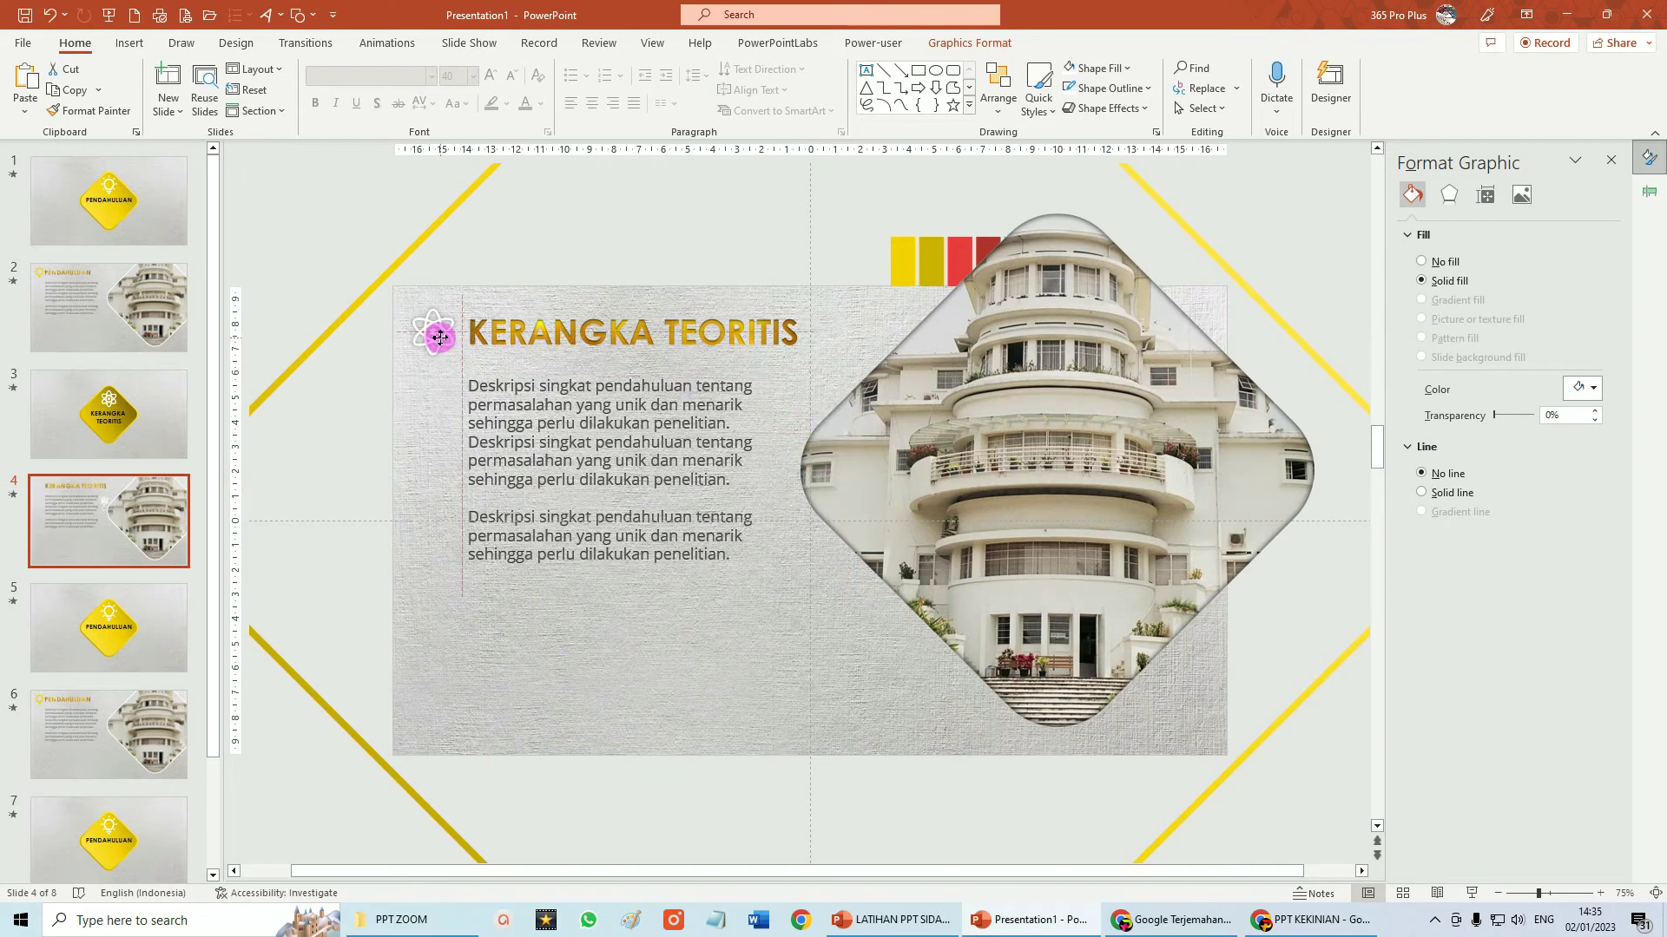
{"action": "left_click_drag", "start_coordinate": [441, 337], "coordinate": [439, 337]}
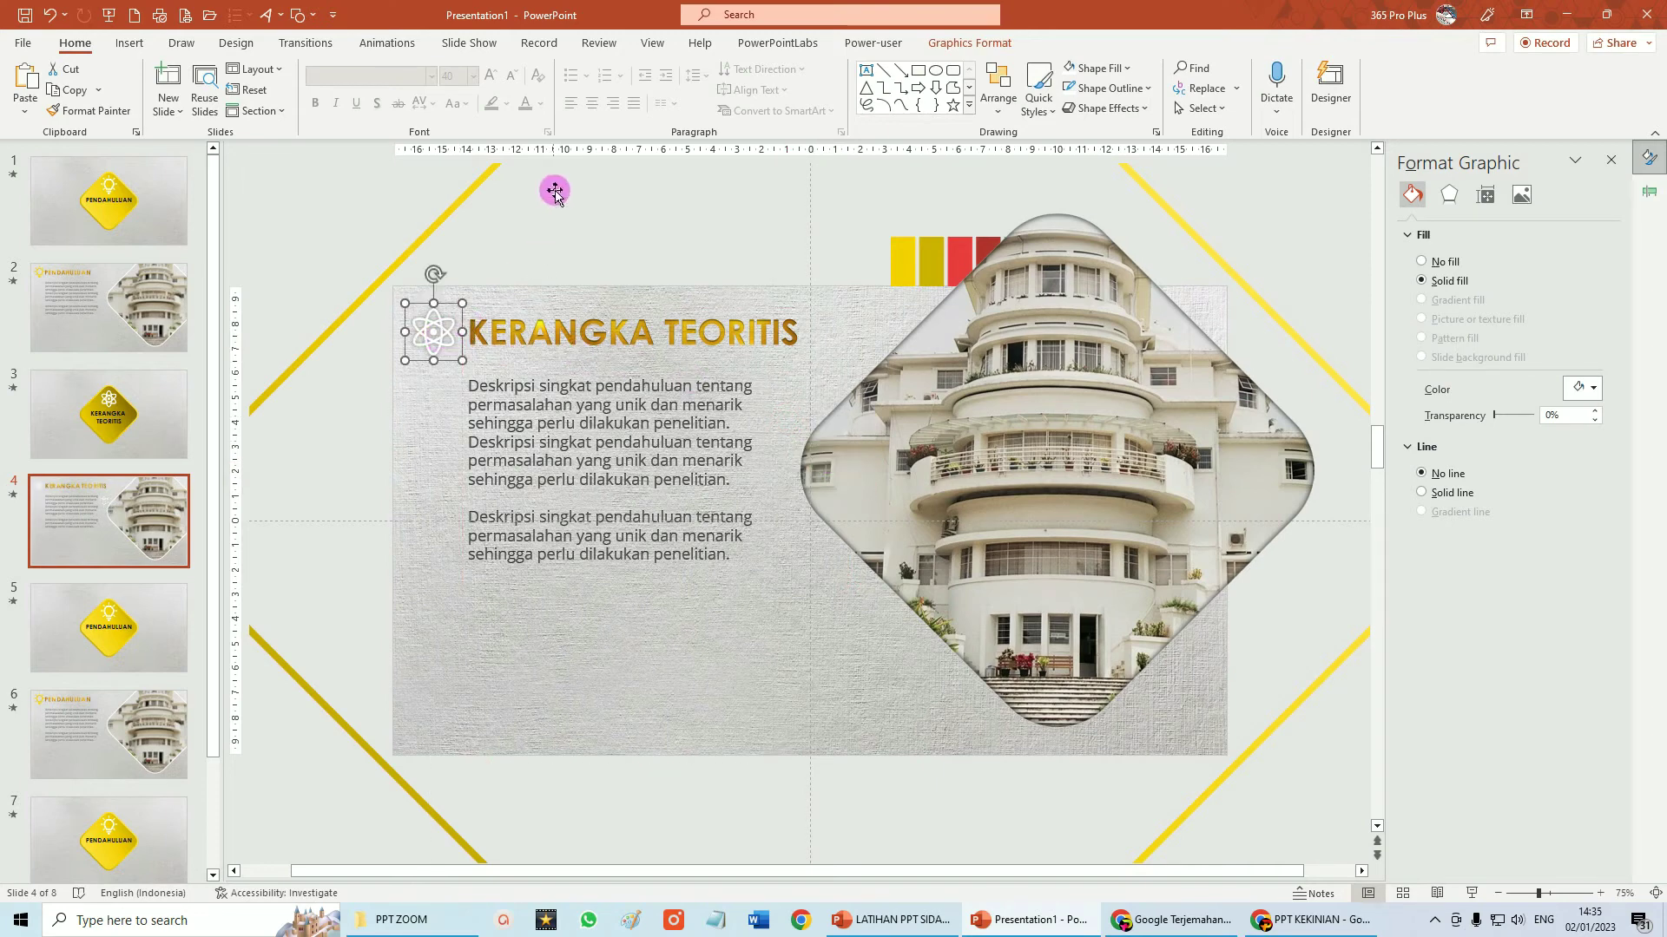
Colour the atom icon gold and remove its shadow.
{"action": "left_click", "coordinate": [968, 42]}
{"action": "left_click", "coordinate": [554, 67]}
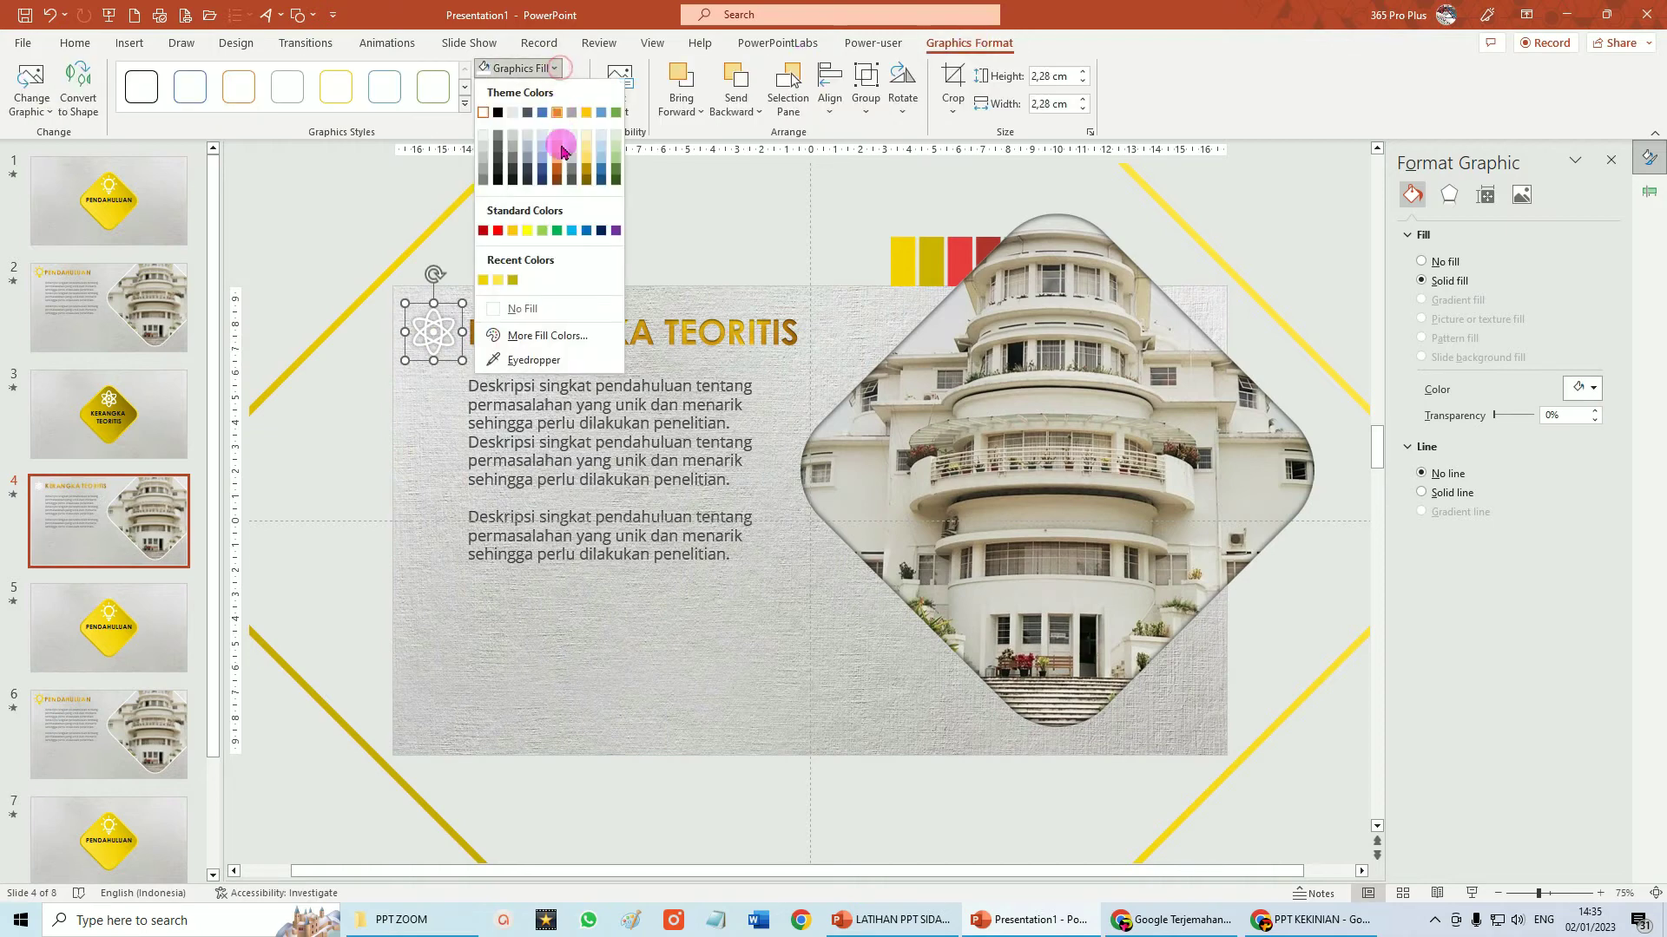
{"action": "left_click", "coordinate": [512, 279]}
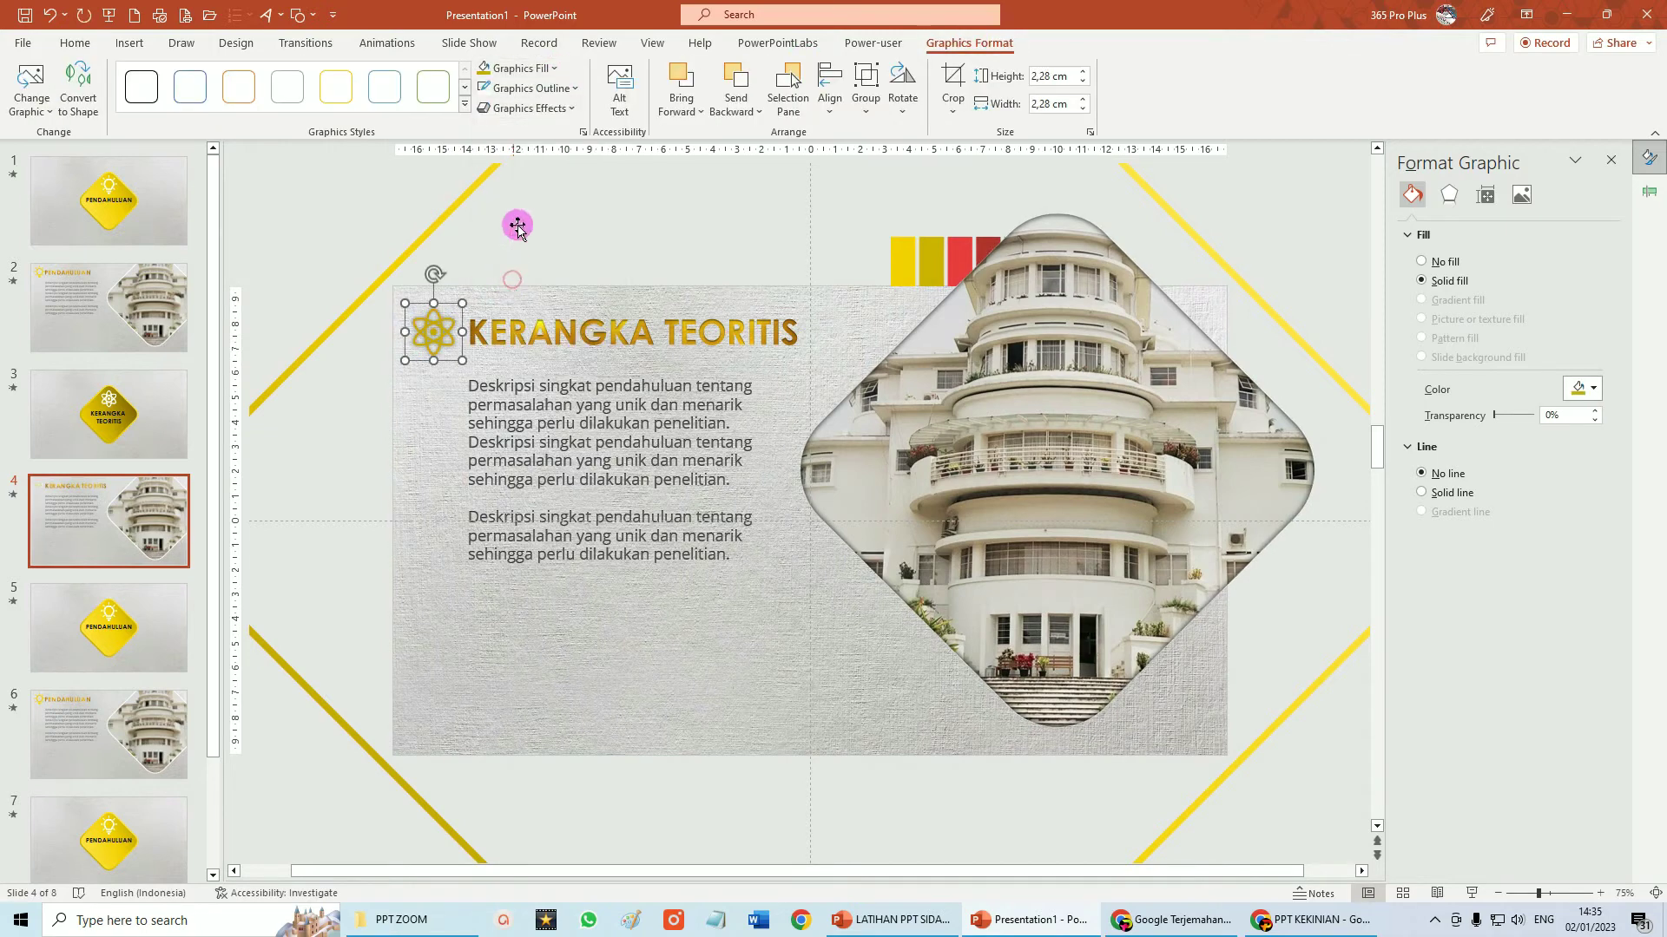
{"action": "left_click", "coordinate": [572, 108]}
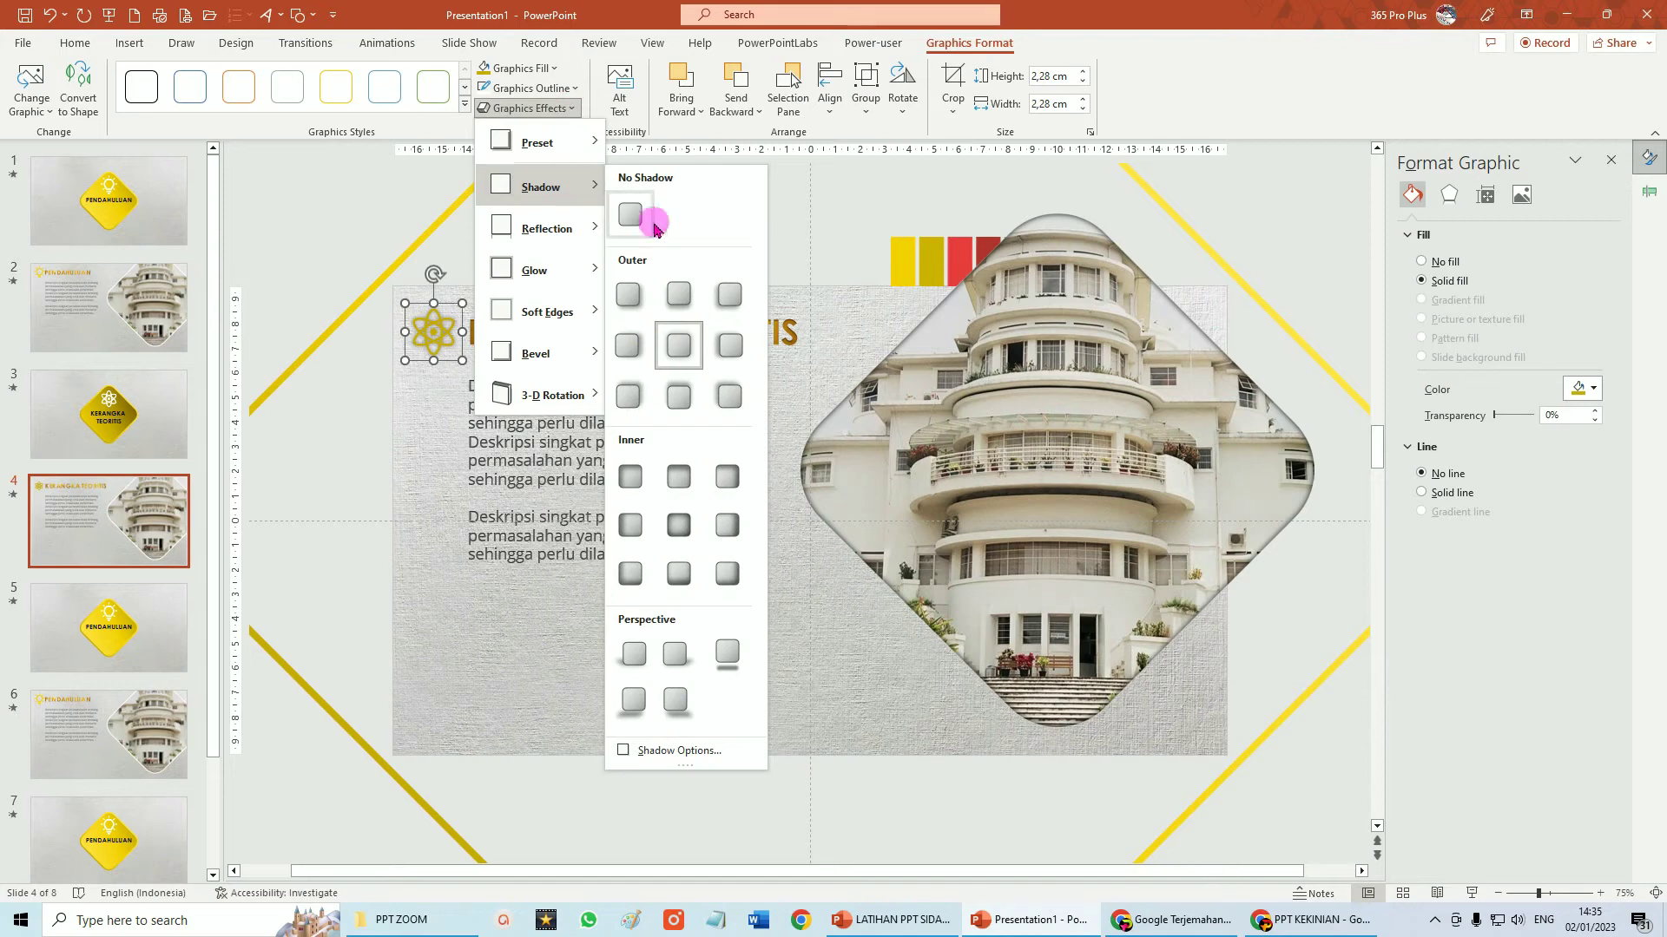
{"action": "left_click", "coordinate": [643, 217]}
{"action": "left_click", "coordinate": [434, 332]}
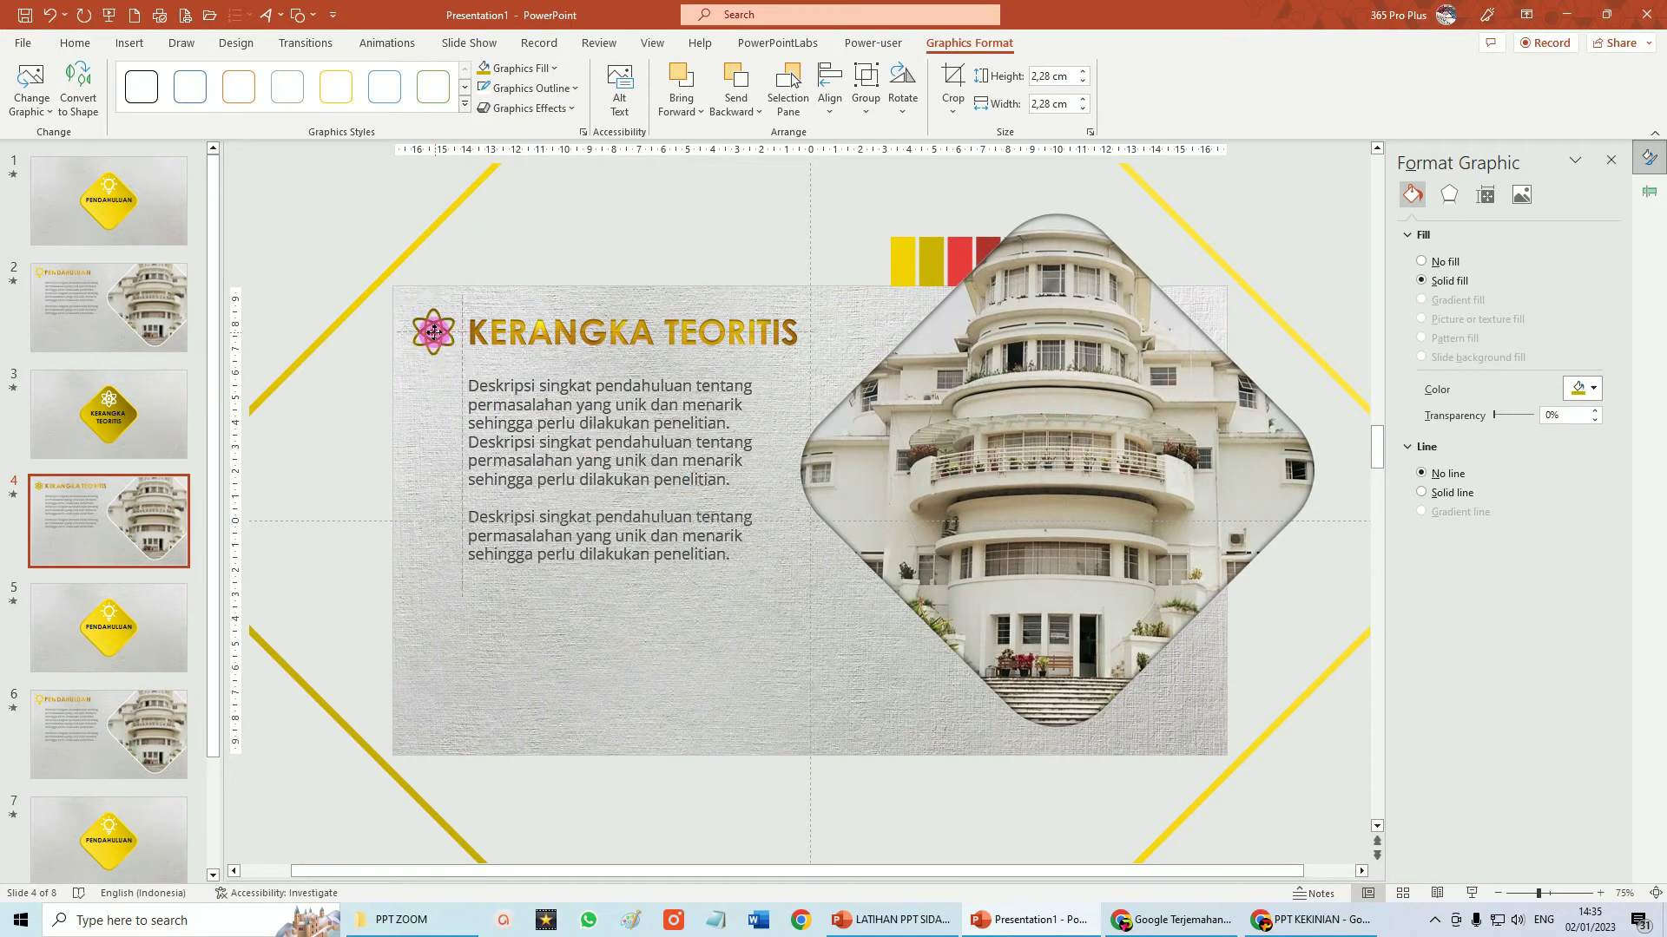
{"action": "left_click", "coordinate": [639, 228]}
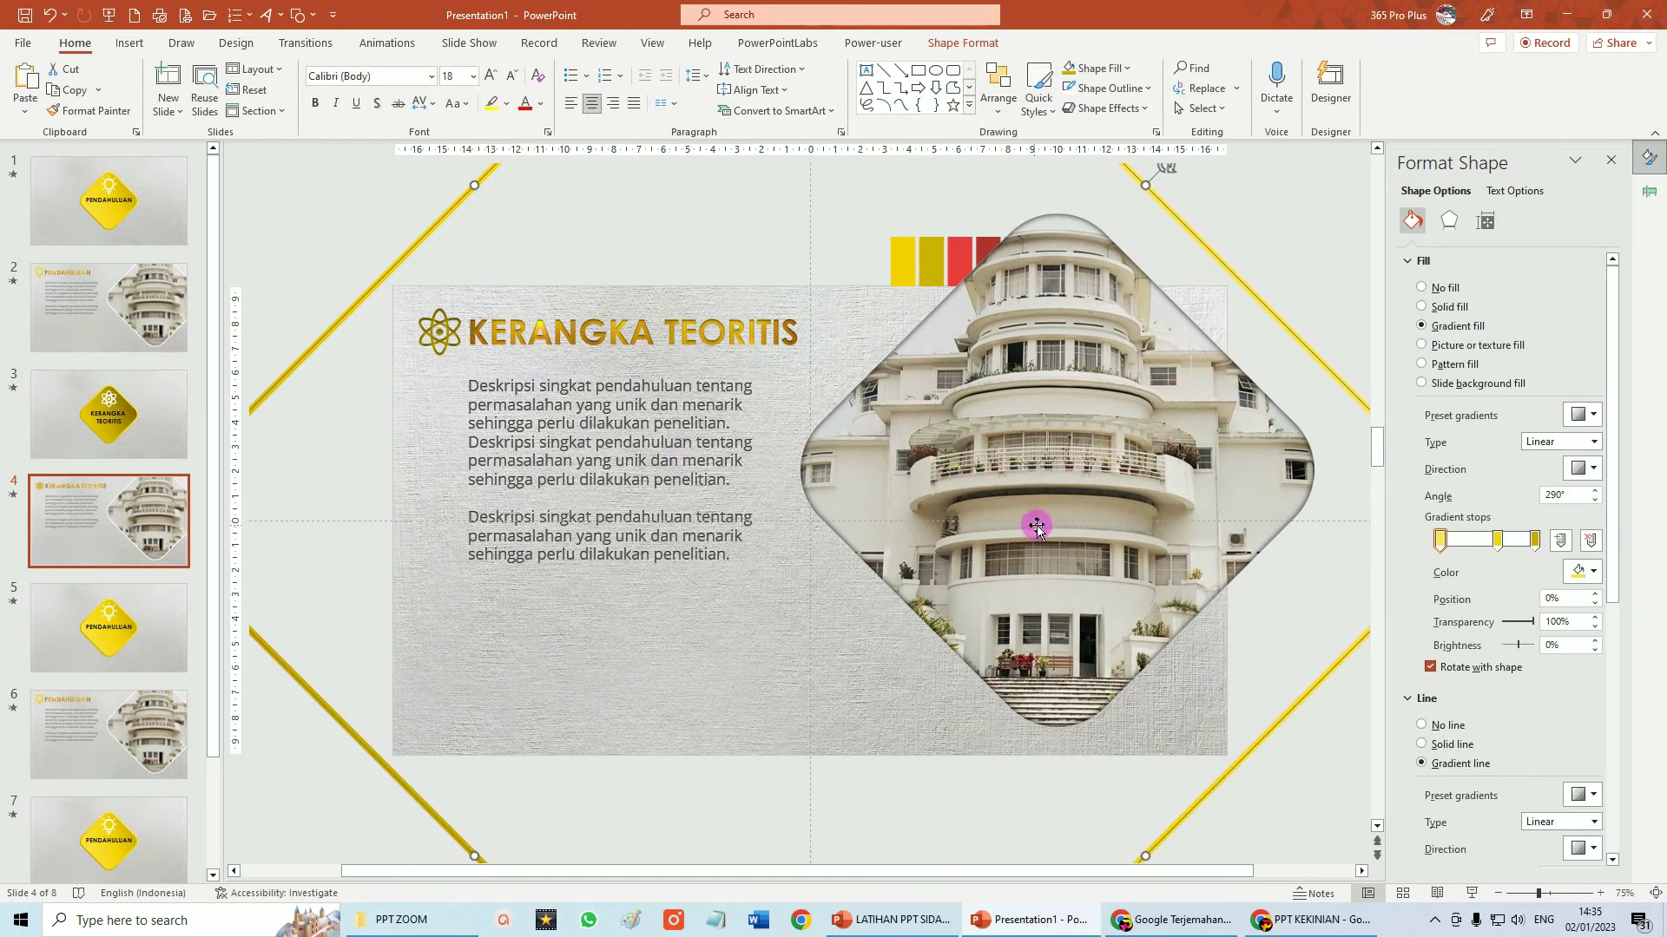
Fill slide 4's diamond with the laptop photo file '0 (1)' instead of the building, then go to slide 5.
{"action": "left_click", "coordinate": [1062, 489]}
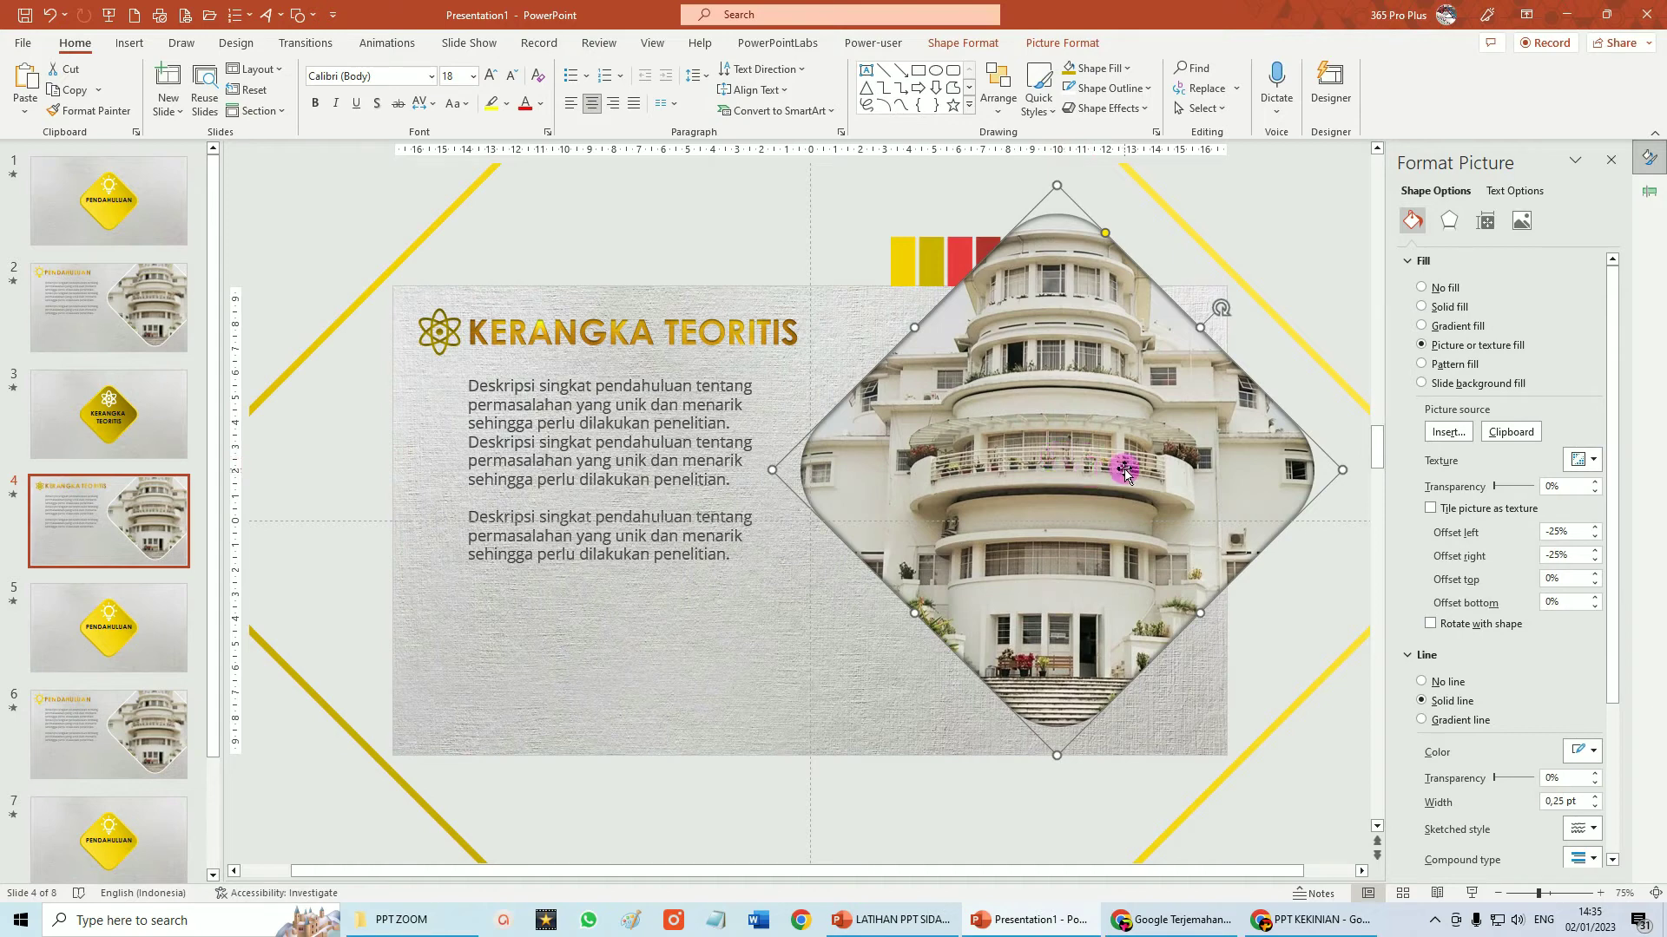
{"action": "left_click", "coordinate": [1445, 432]}
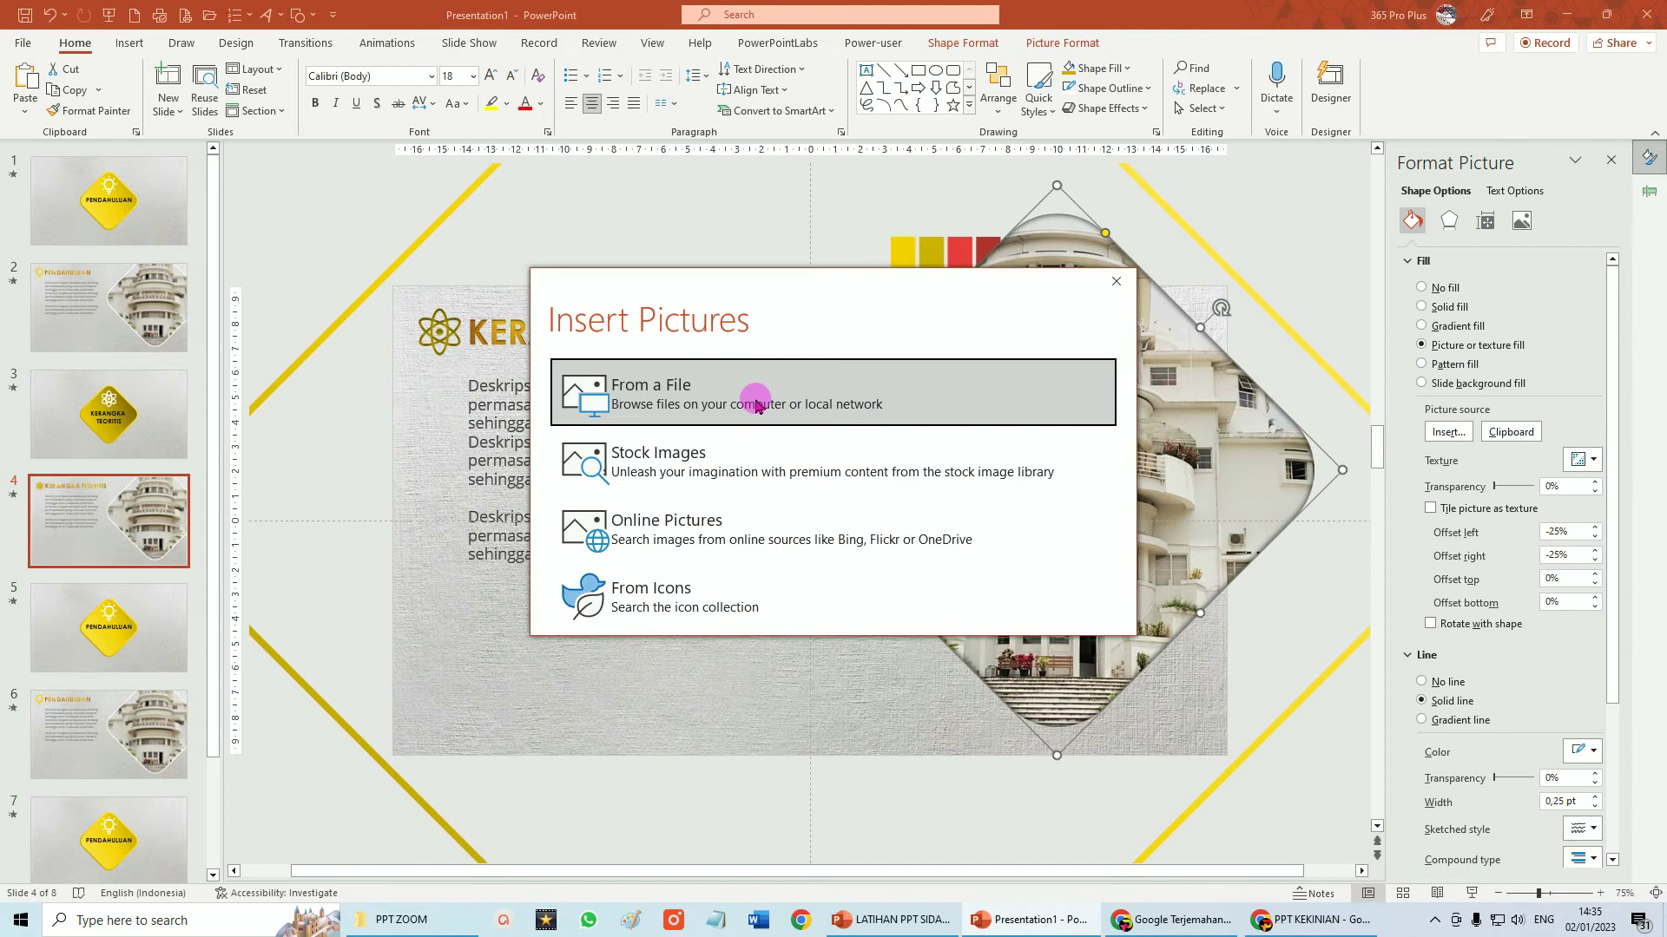
{"action": "left_click", "coordinate": [755, 404]}
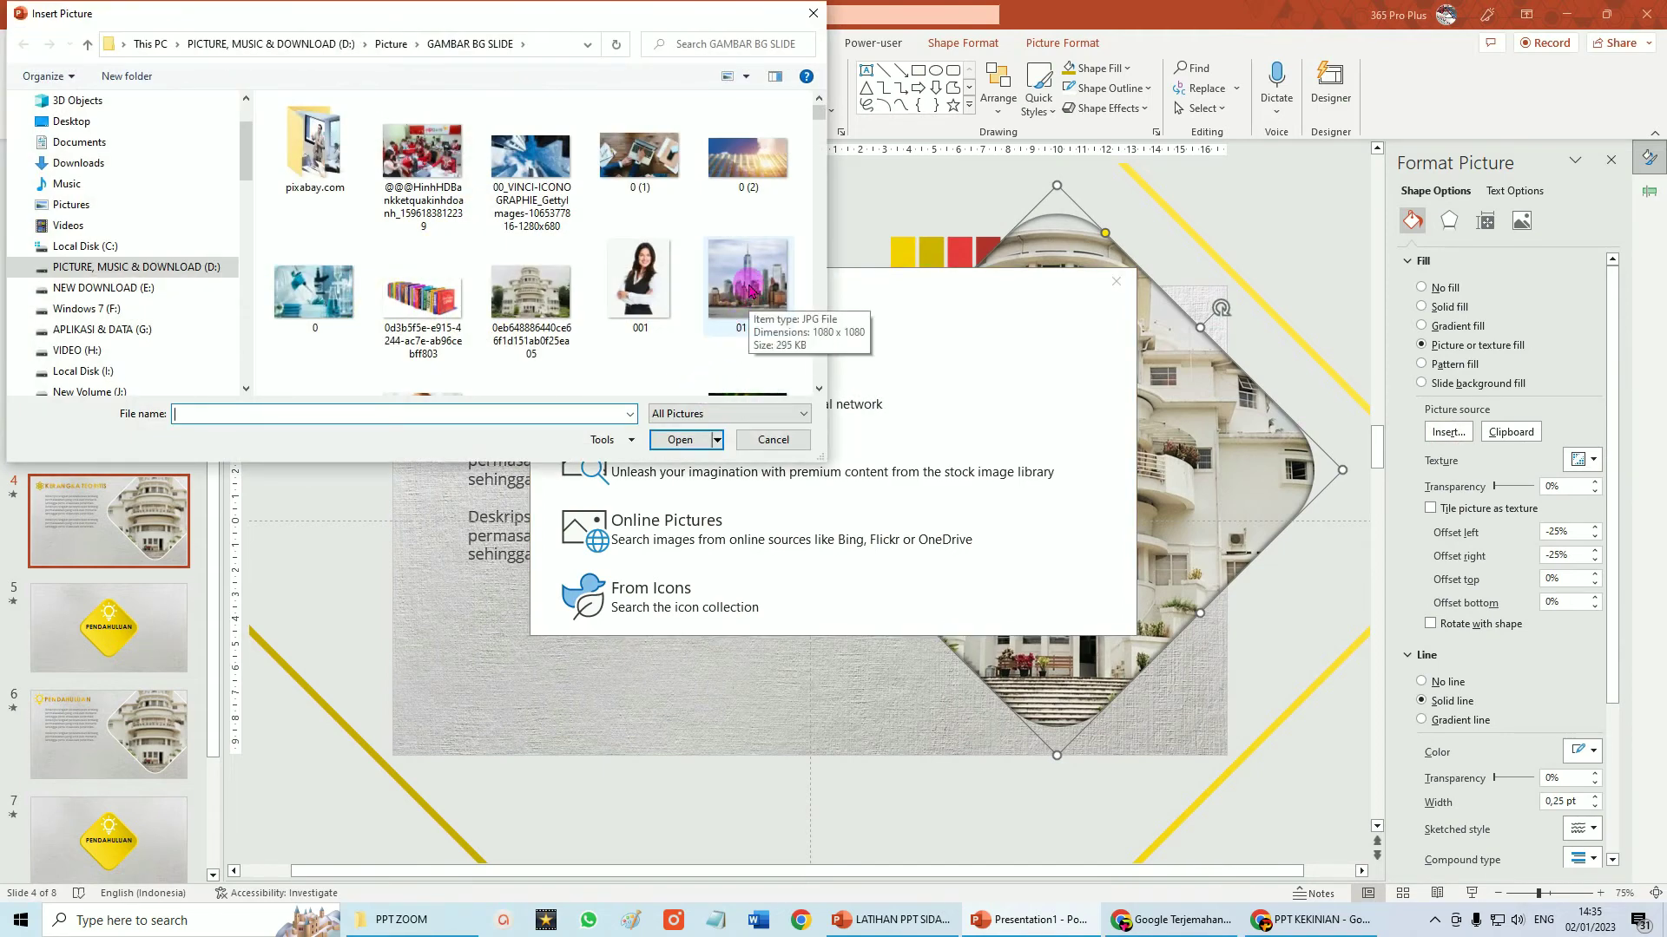
{"action": "left_click", "coordinate": [639, 154]}
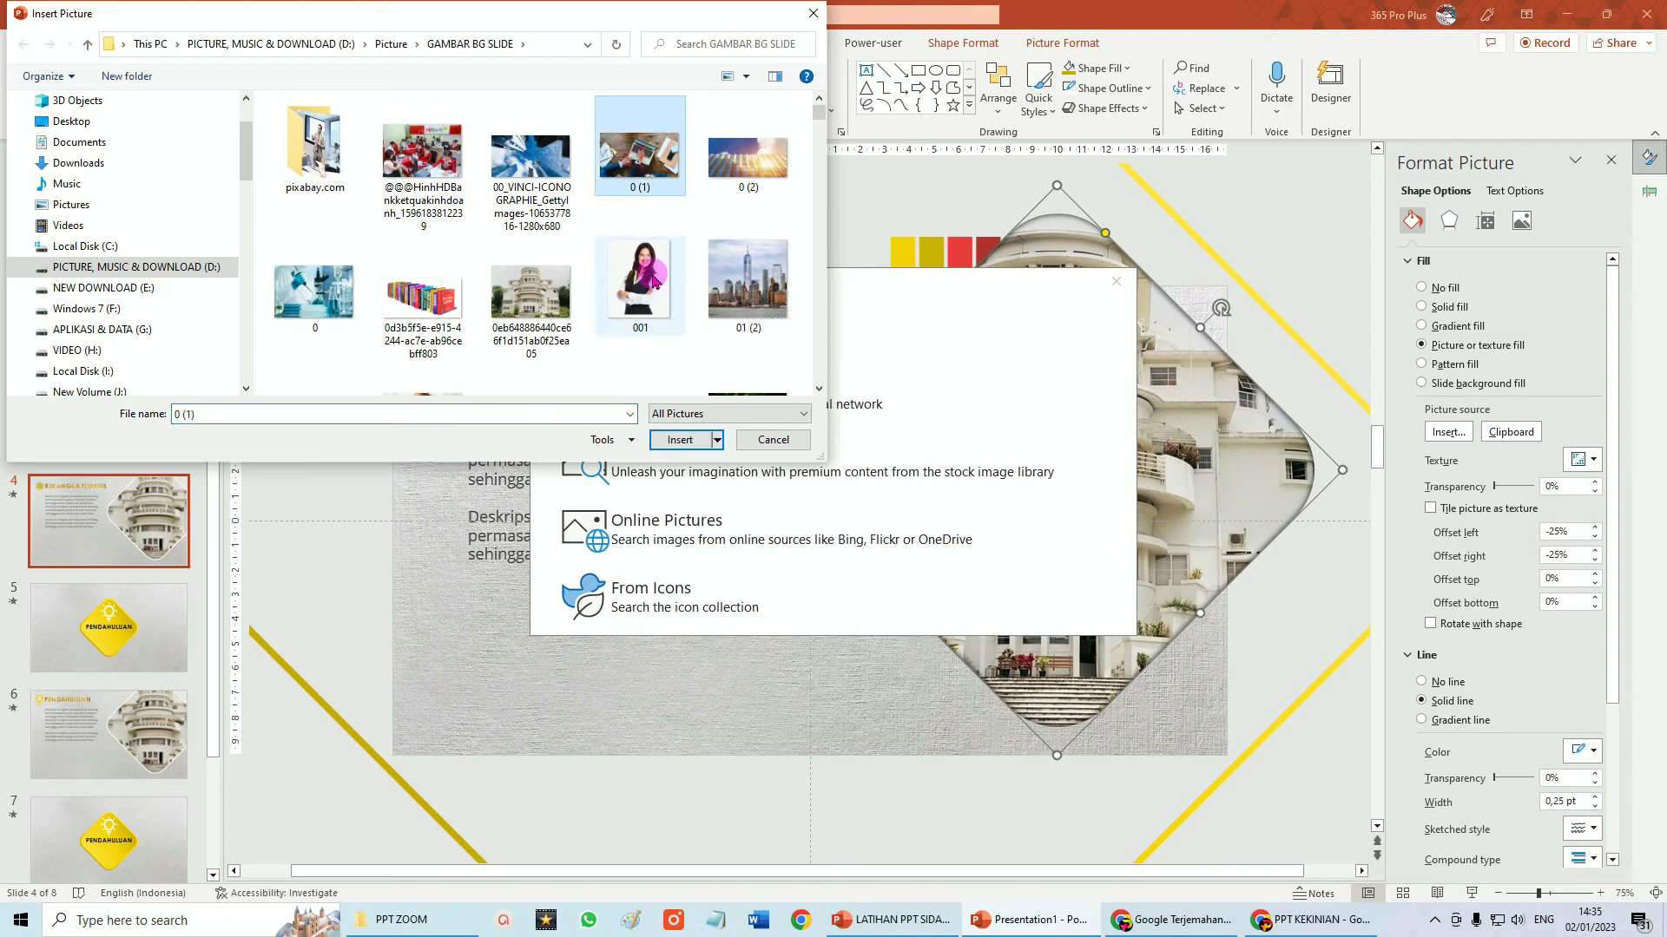
{"action": "left_click", "coordinate": [675, 441]}
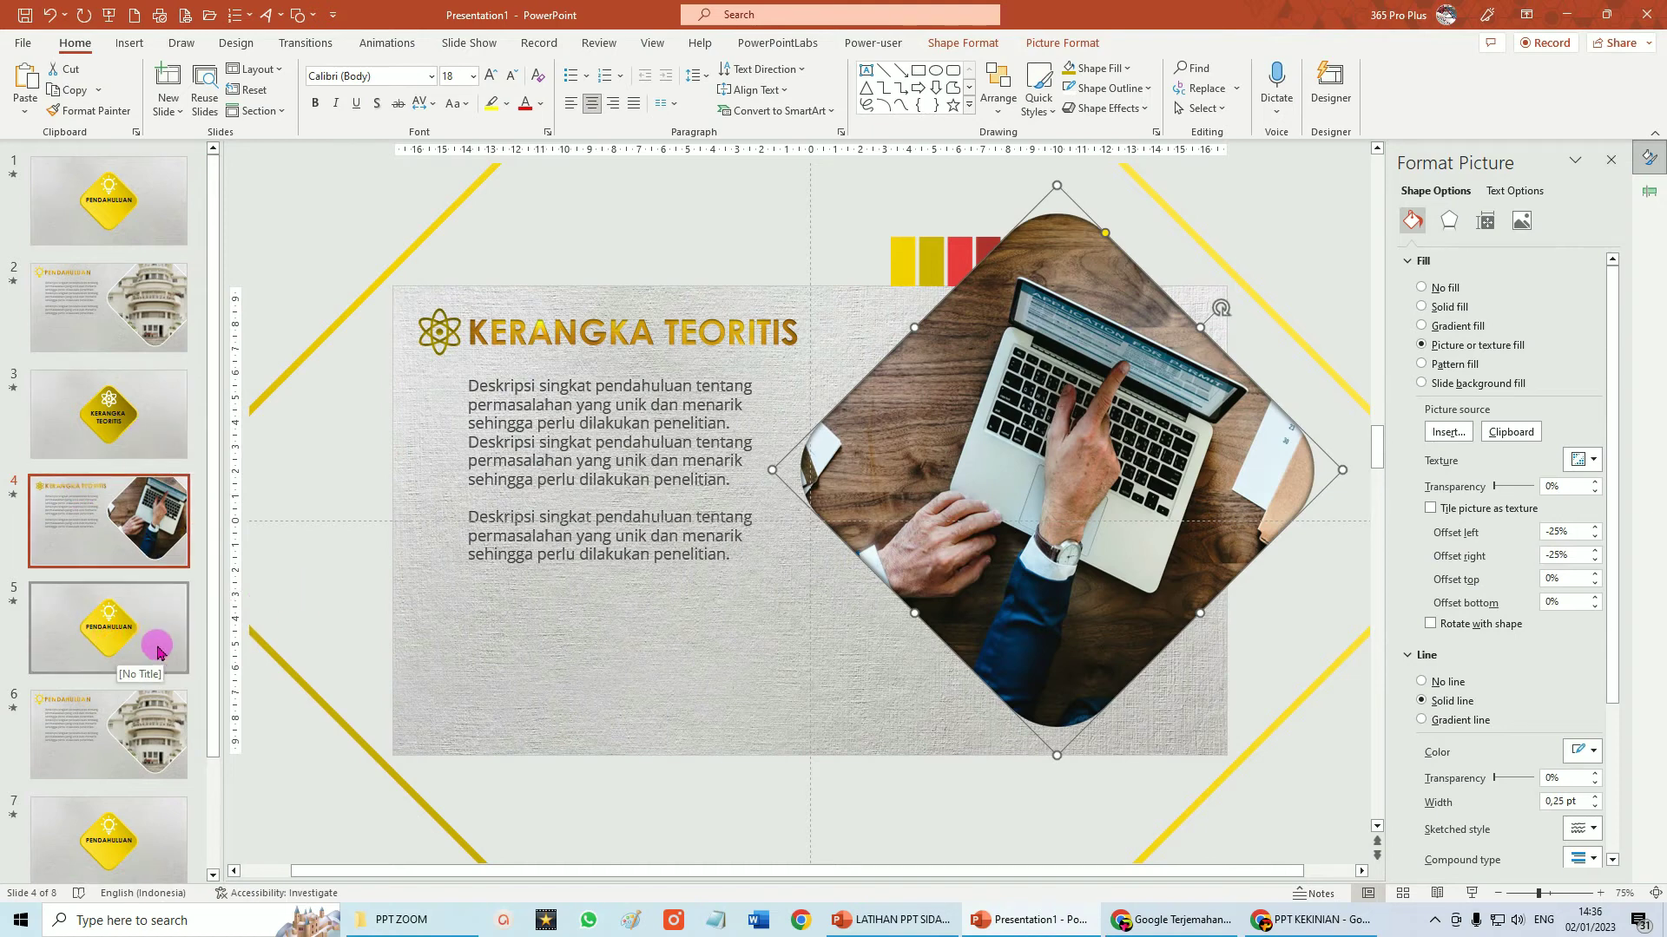
{"action": "left_click", "coordinate": [143, 635]}
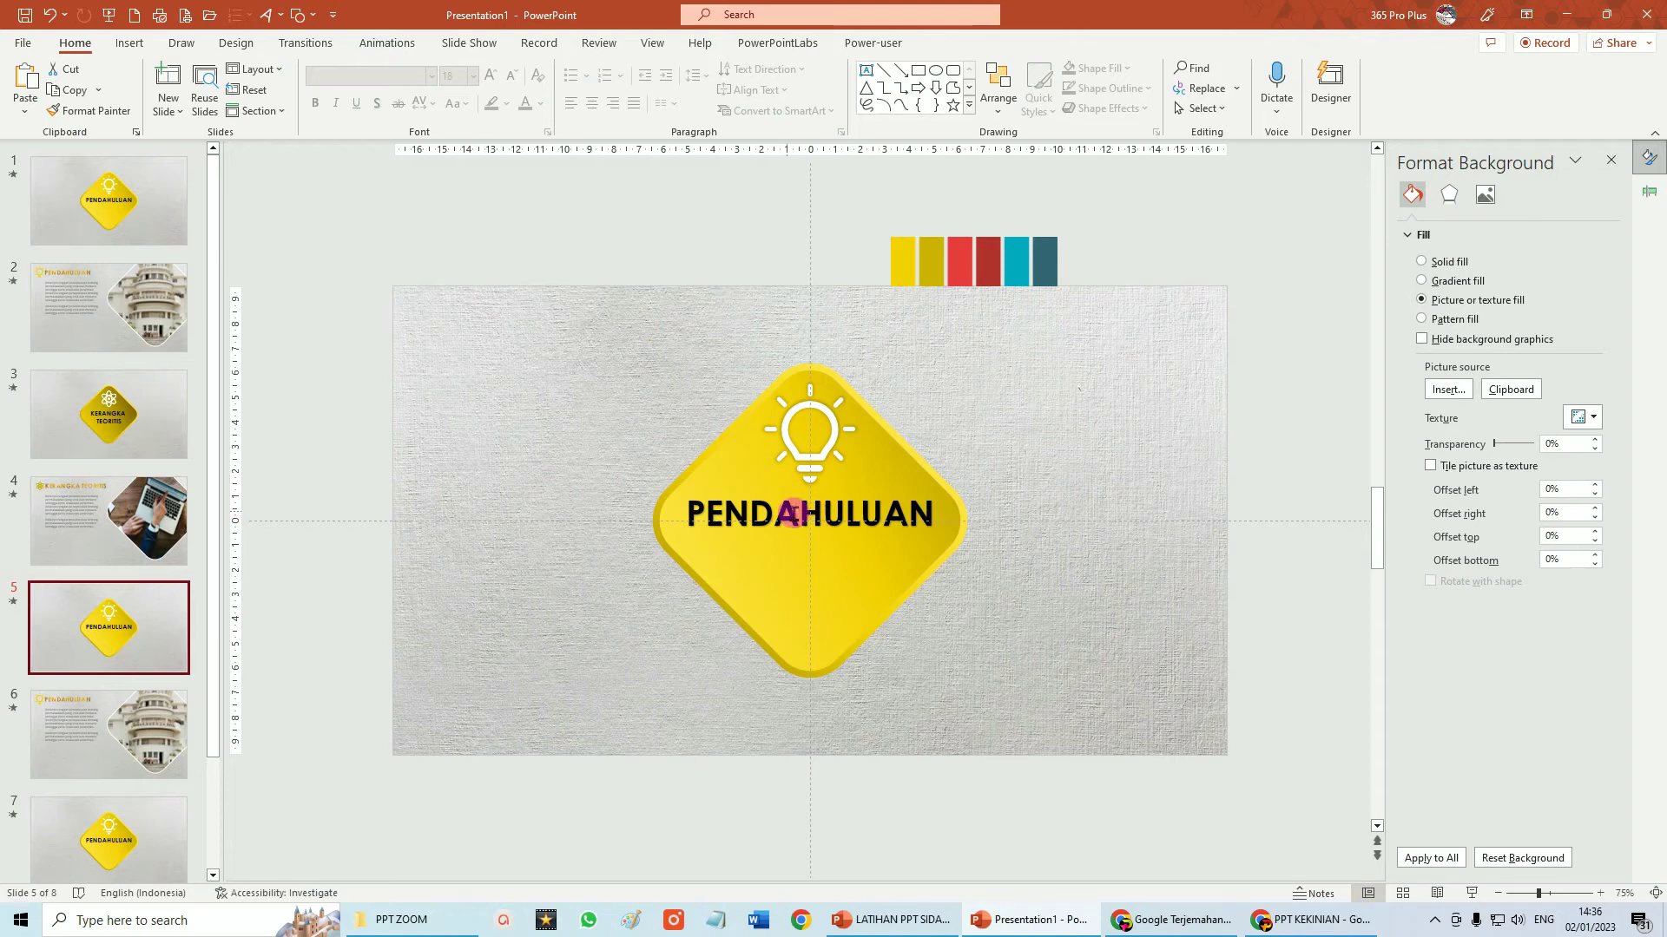
Retitle slide 5 'METODOLOGI PENELITIAN', with PENELITIAN on a second line.
{"action": "left_click_drag", "start_coordinate": [696, 510], "coordinate": [964, 611]}
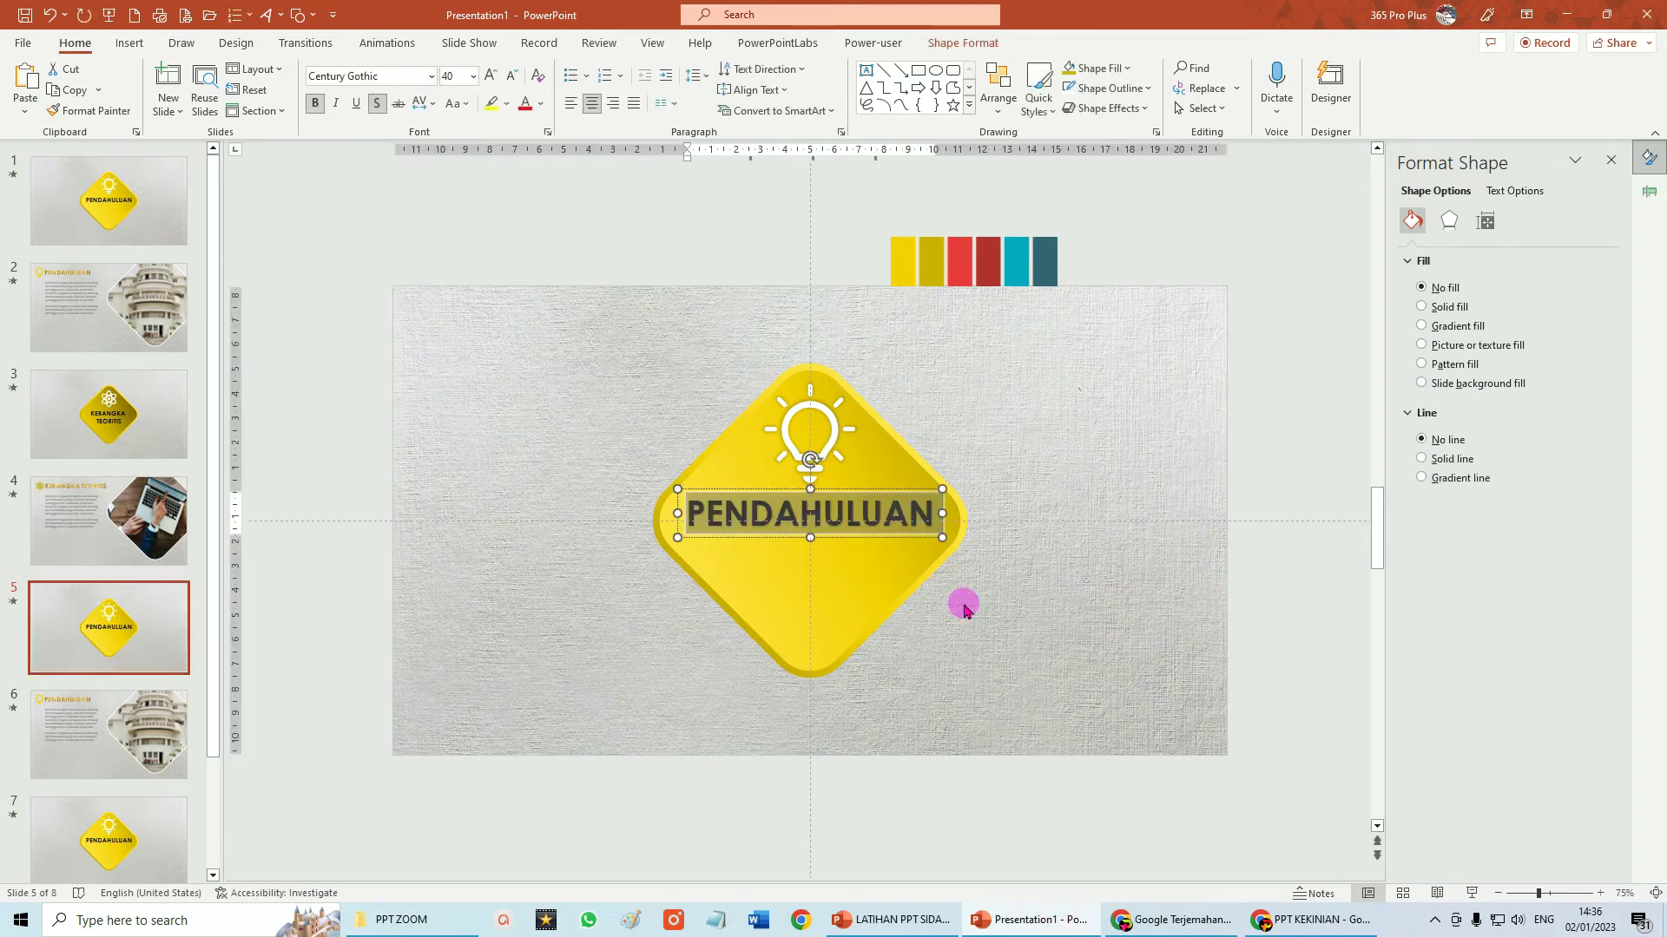
{"action": "type", "text": "METODOLOGI PENELITIAN"}
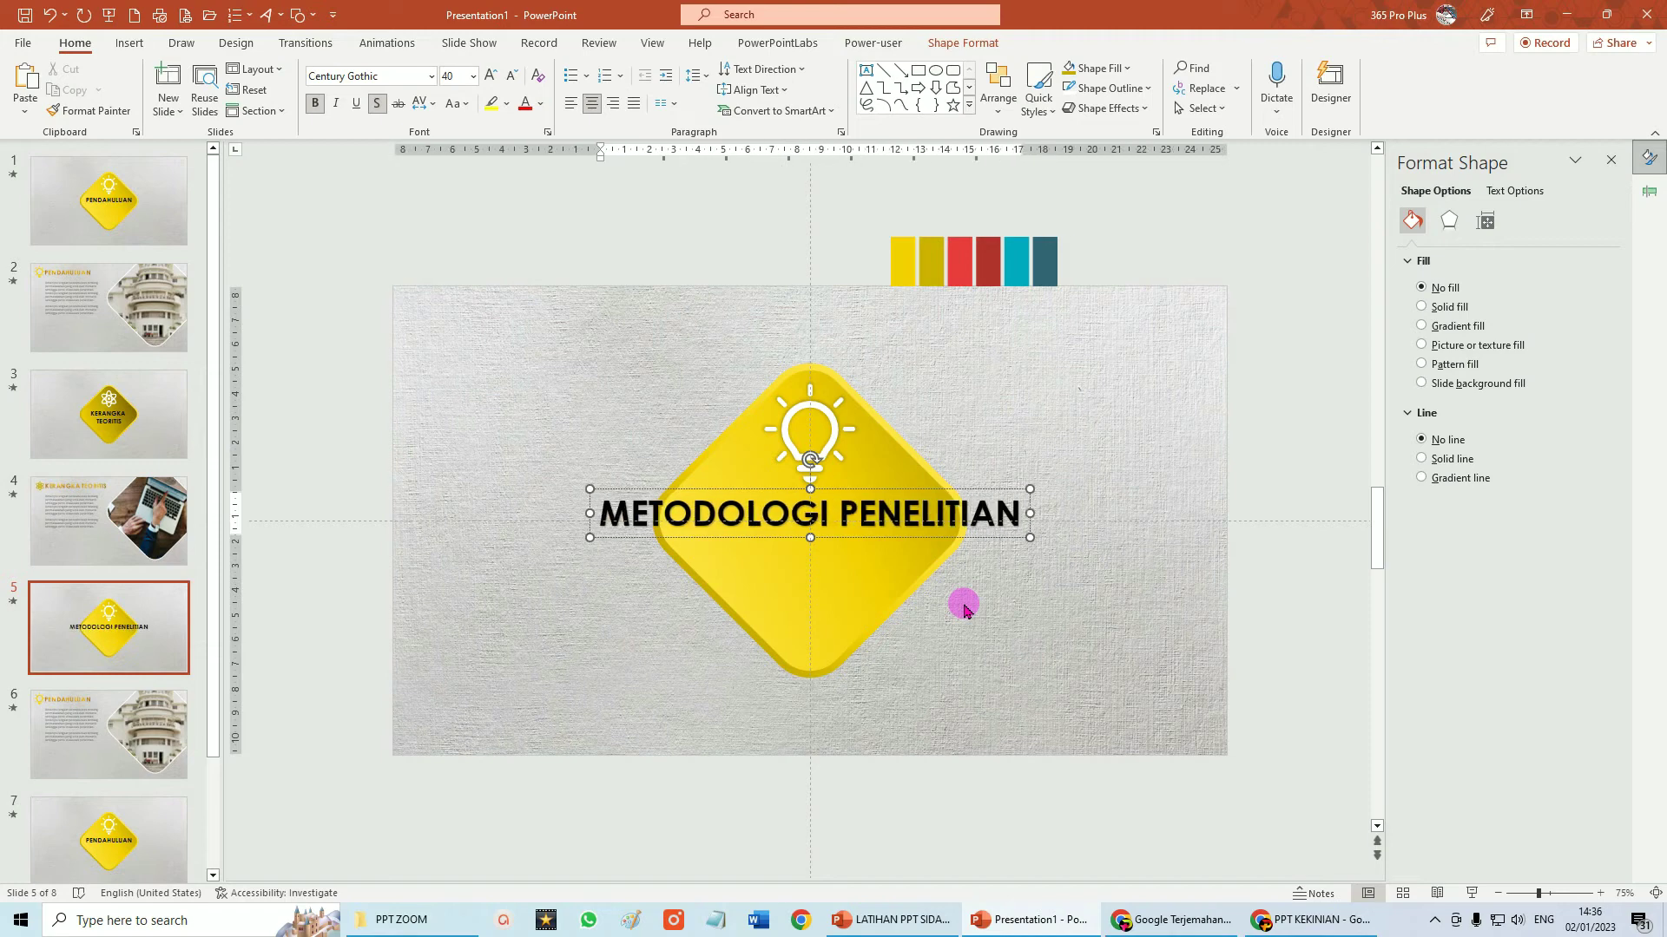
{"action": "left_click", "coordinate": [841, 516]}
{"action": "key", "text": "Return"}
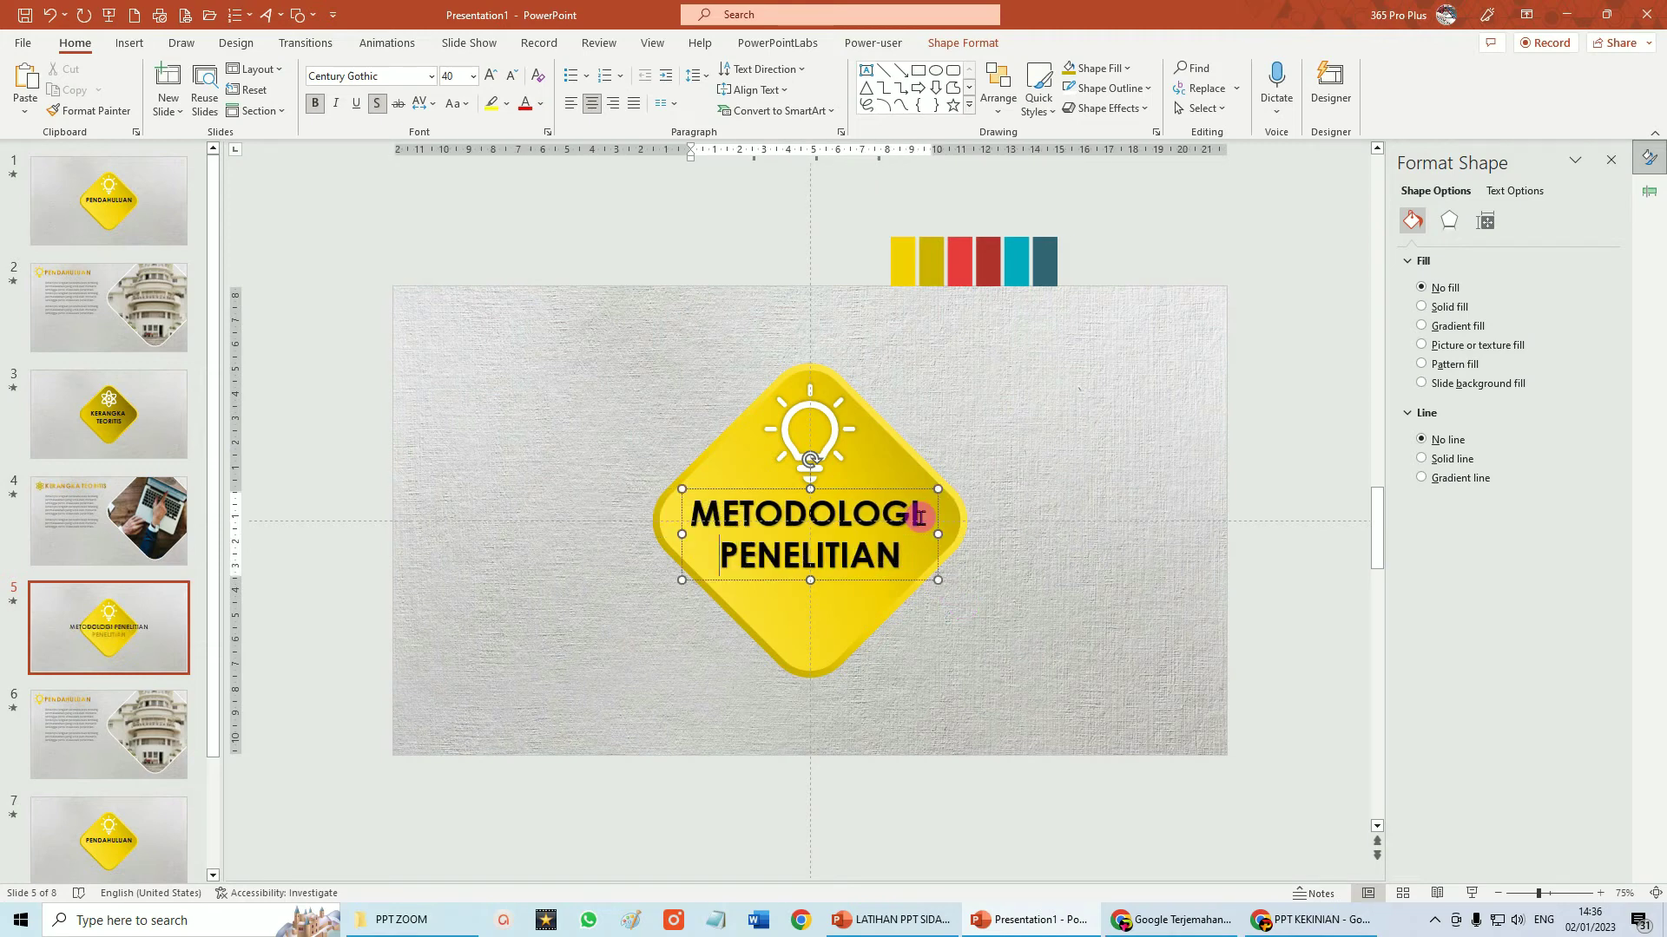
Replace the lightbulb with a checklist icon from the icon library, placed above the title.
{"action": "left_click", "coordinate": [841, 423]}
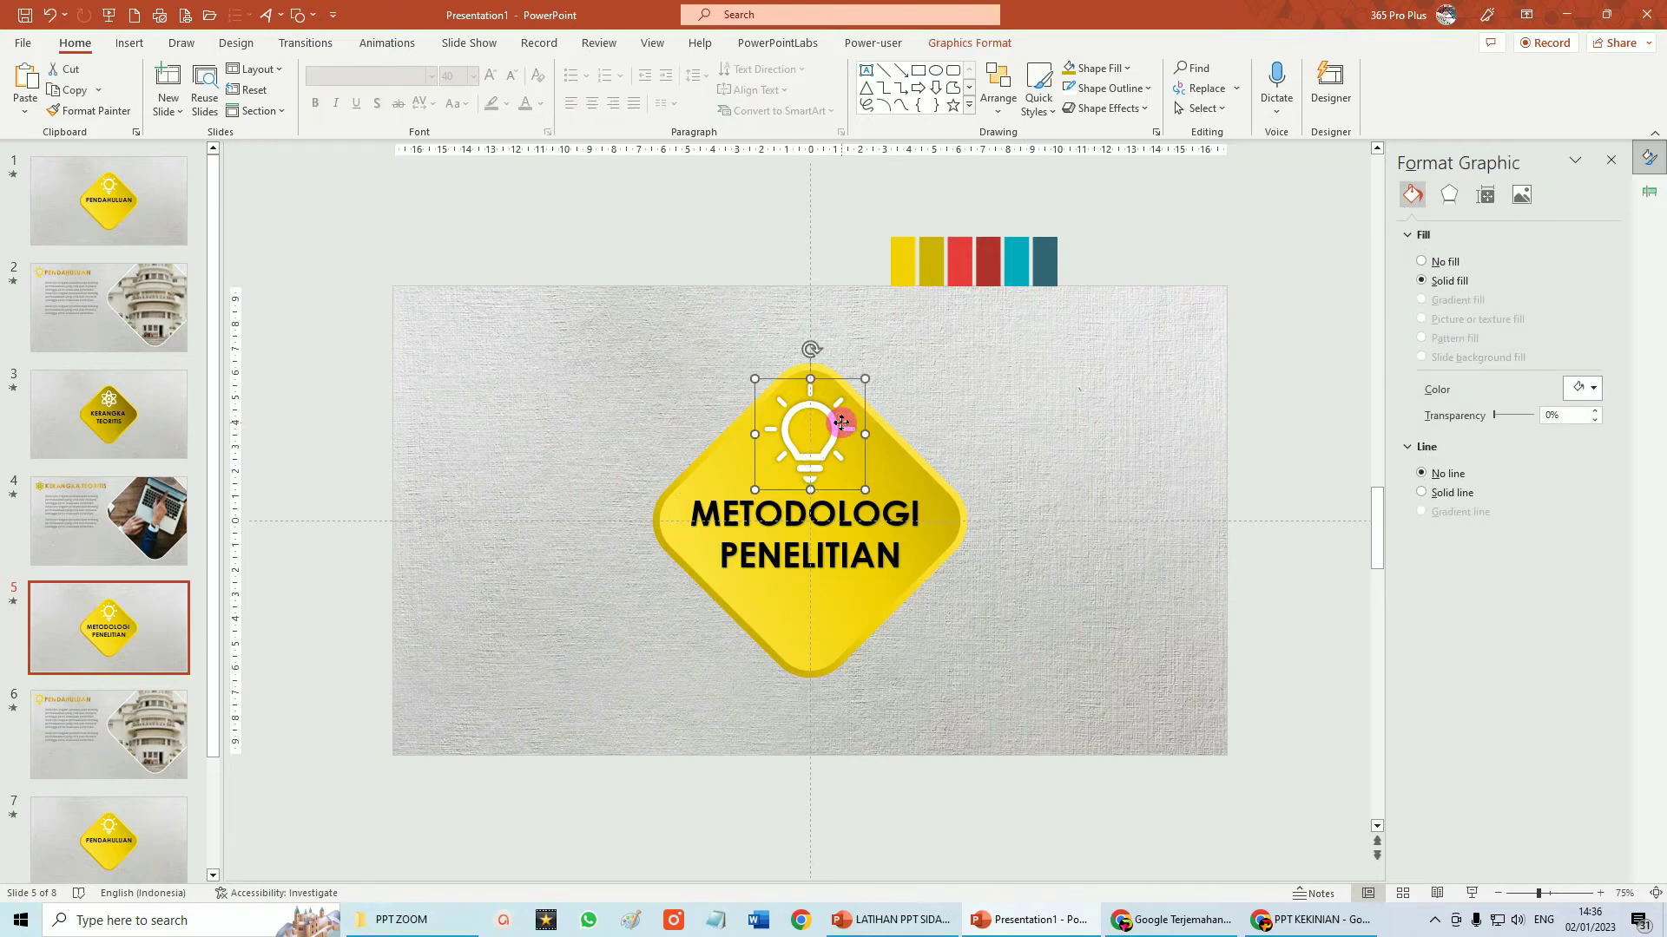
{"action": "key", "text": "Delete"}
{"action": "left_click", "coordinate": [129, 43]}
{"action": "left_click", "coordinate": [350, 103]}
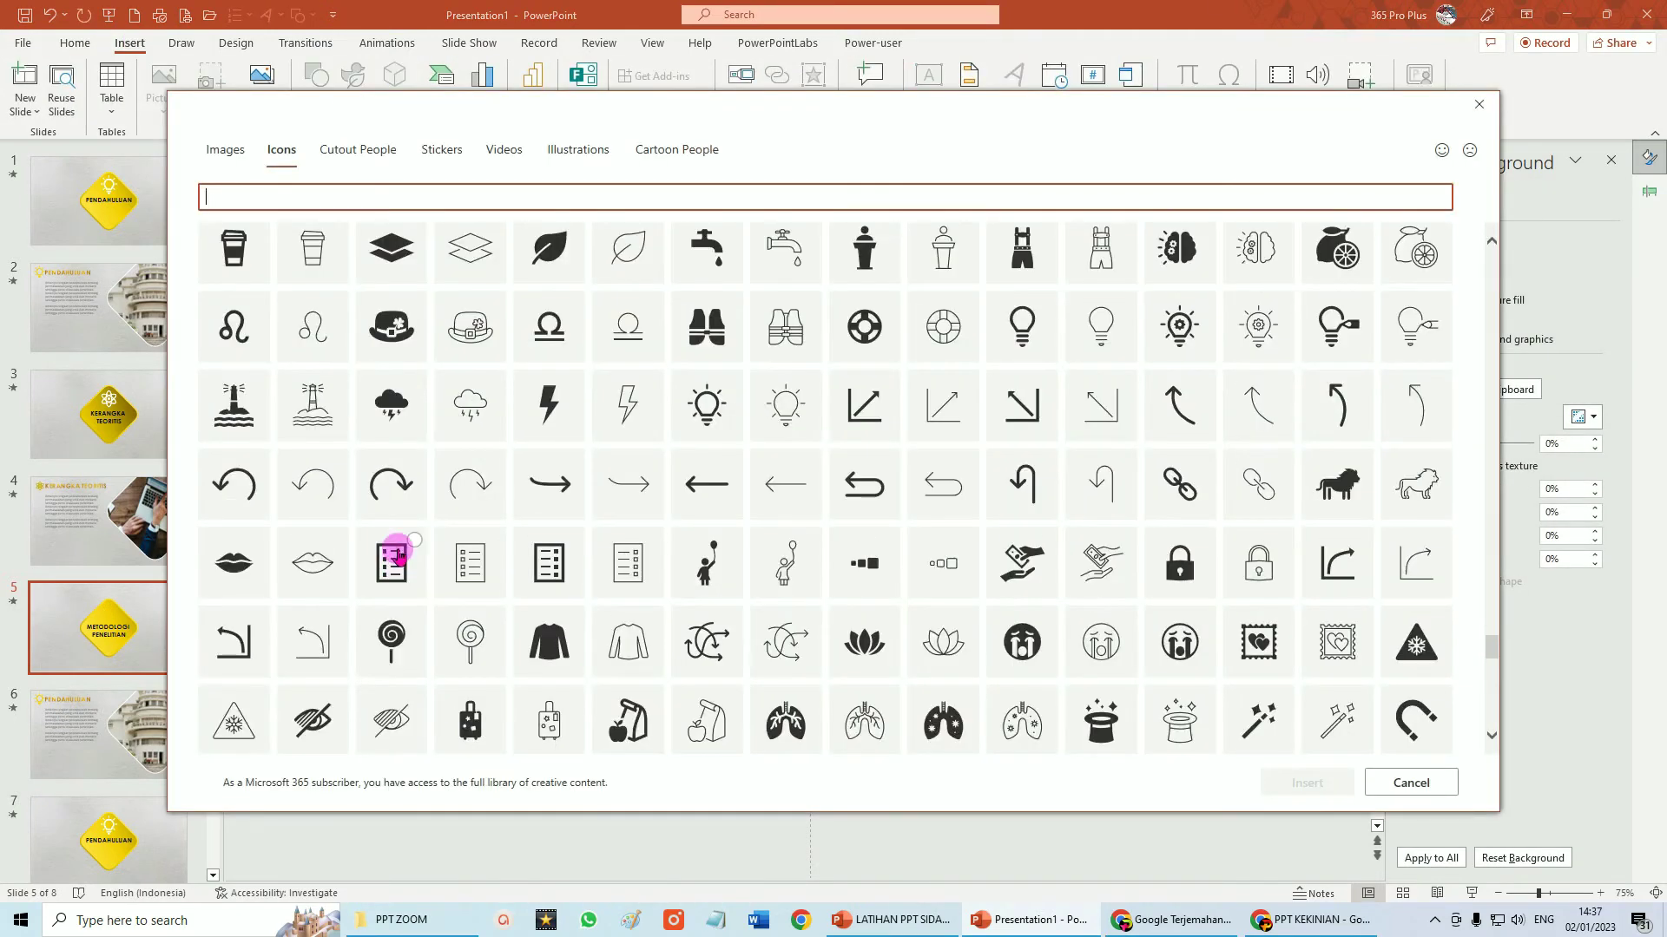
{"action": "left_click", "coordinate": [396, 556]}
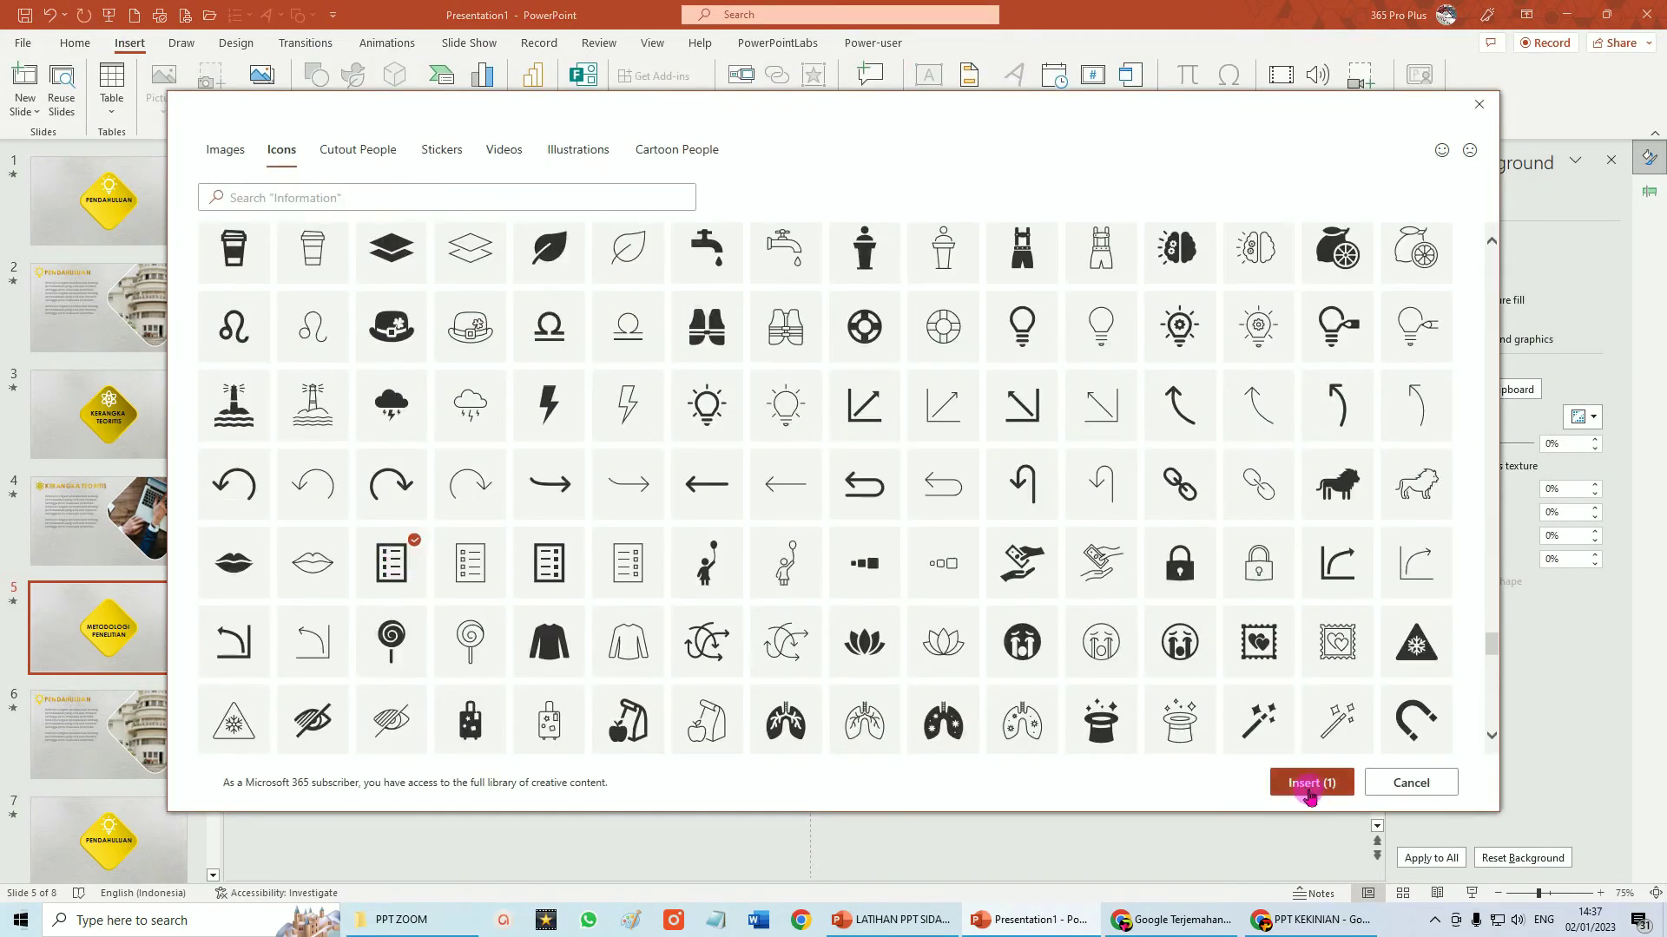
{"action": "left_click", "coordinate": [1307, 783]}
{"action": "mouse_move", "coordinate": [841, 537]}
{"action": "left_mouse_down"}
{"action": "mouse_move", "coordinate": [840, 451]}
{"action": "mouse_move", "coordinate": [860, 498]}
{"action": "left_mouse_up"}
Make the checklist icon white with a centred shadow, then go to slide 6.
{"action": "left_click", "coordinate": [557, 73]}
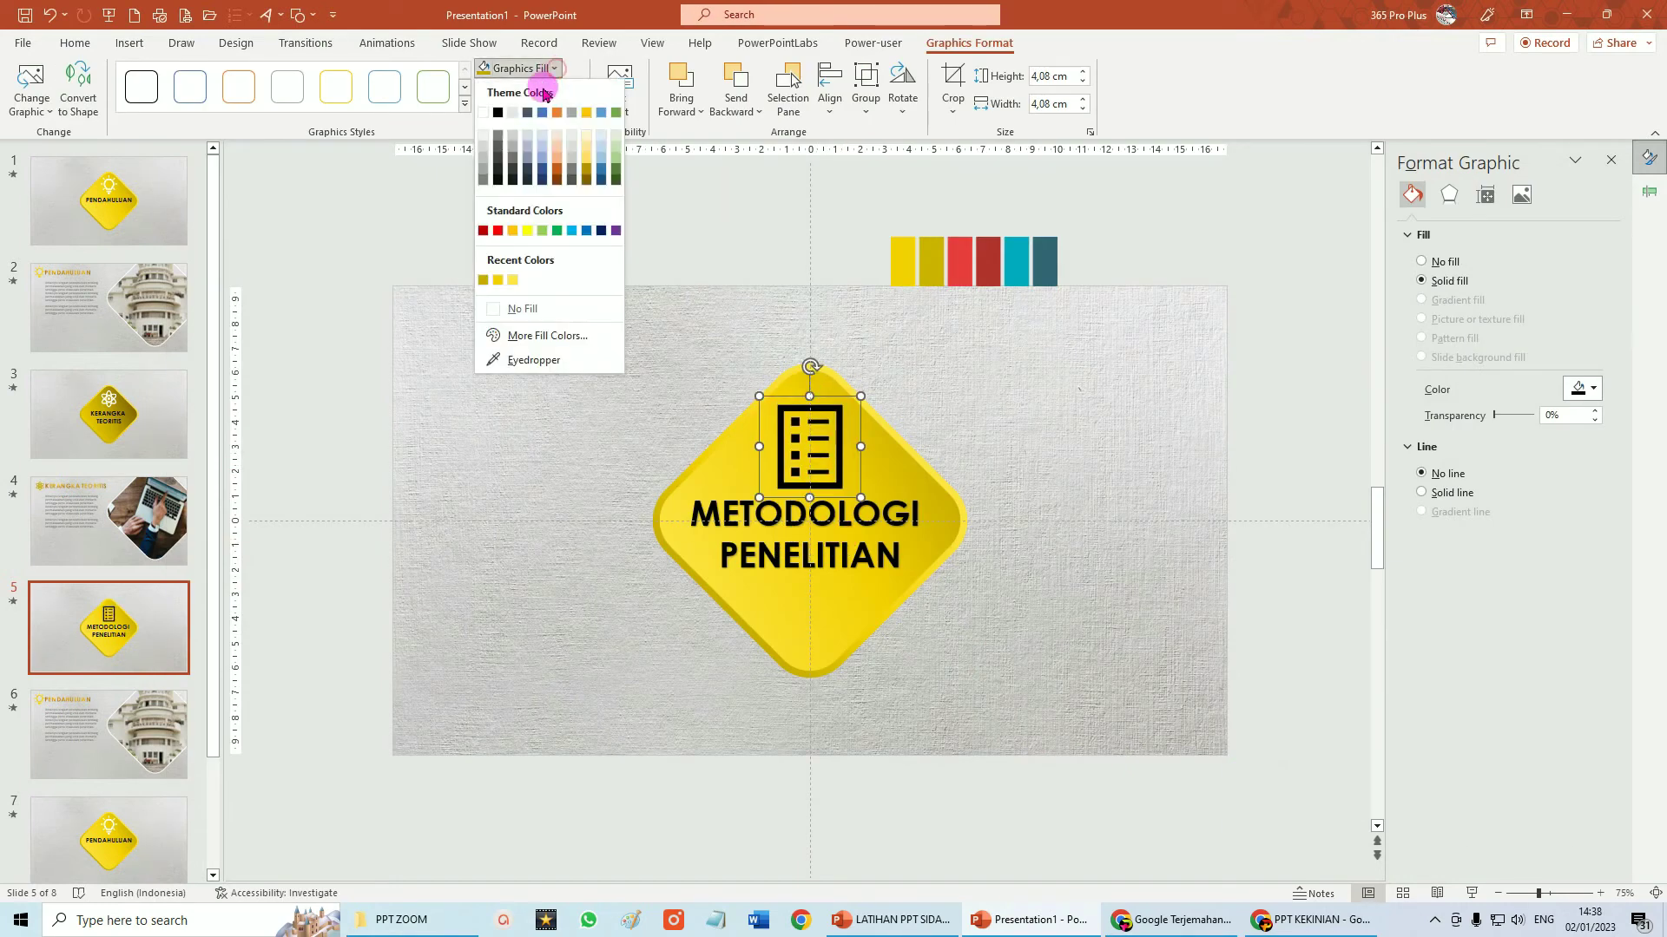
{"action": "left_click", "coordinate": [484, 112]}
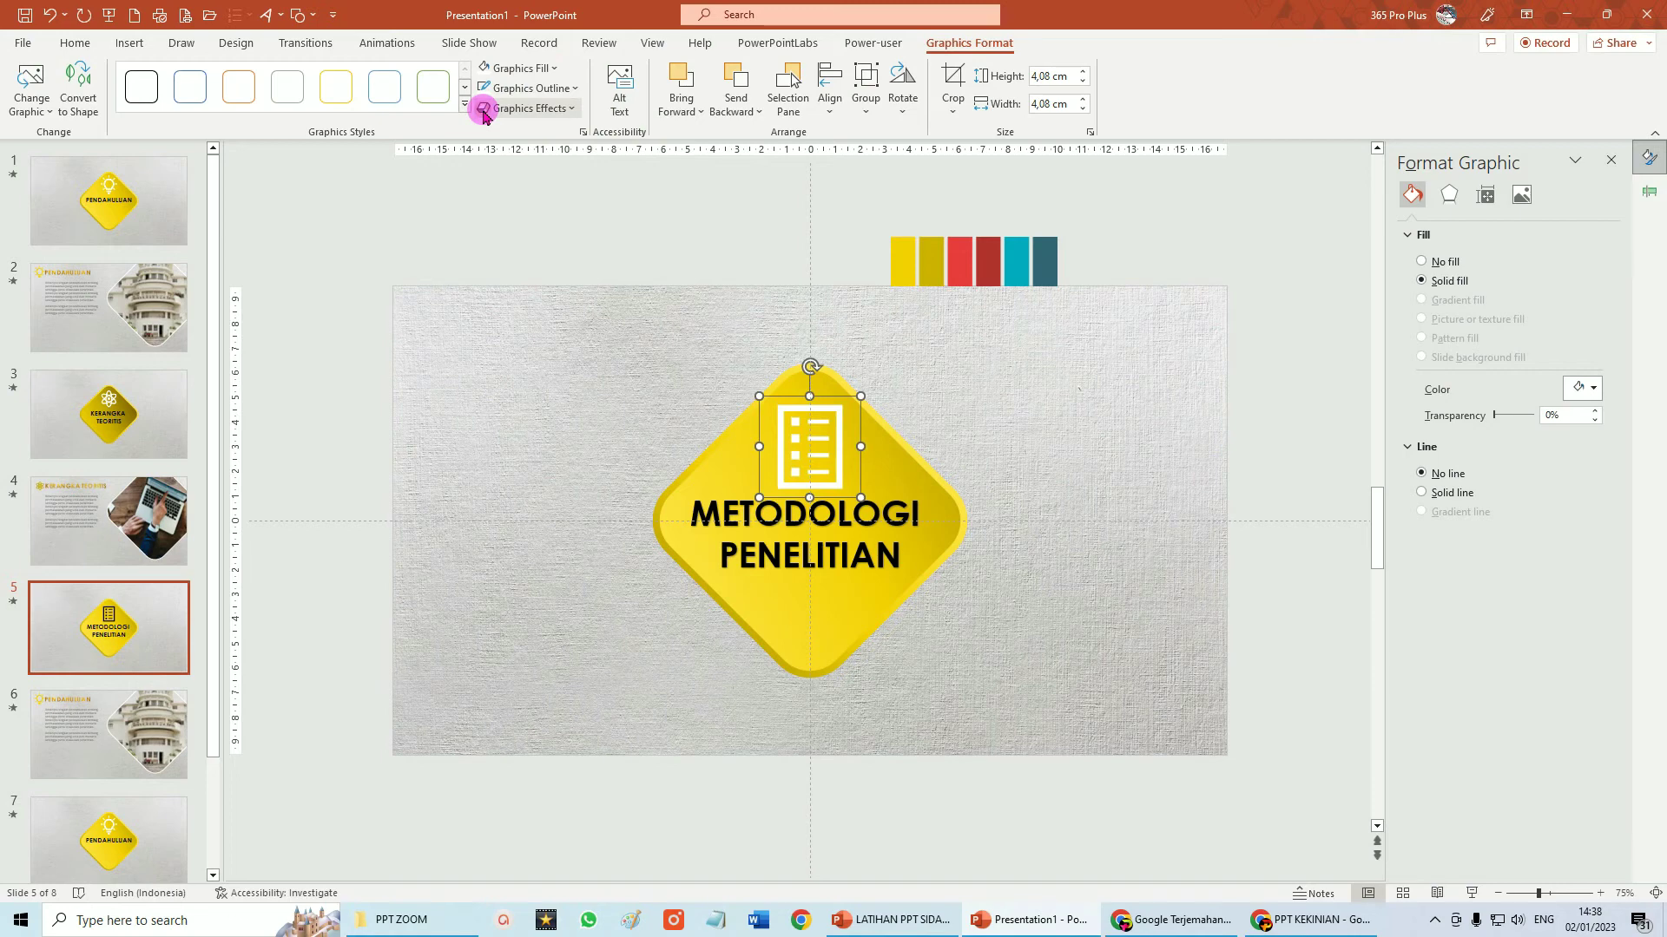
{"action": "left_click", "coordinate": [560, 108]}
{"action": "left_click", "coordinate": [685, 349]}
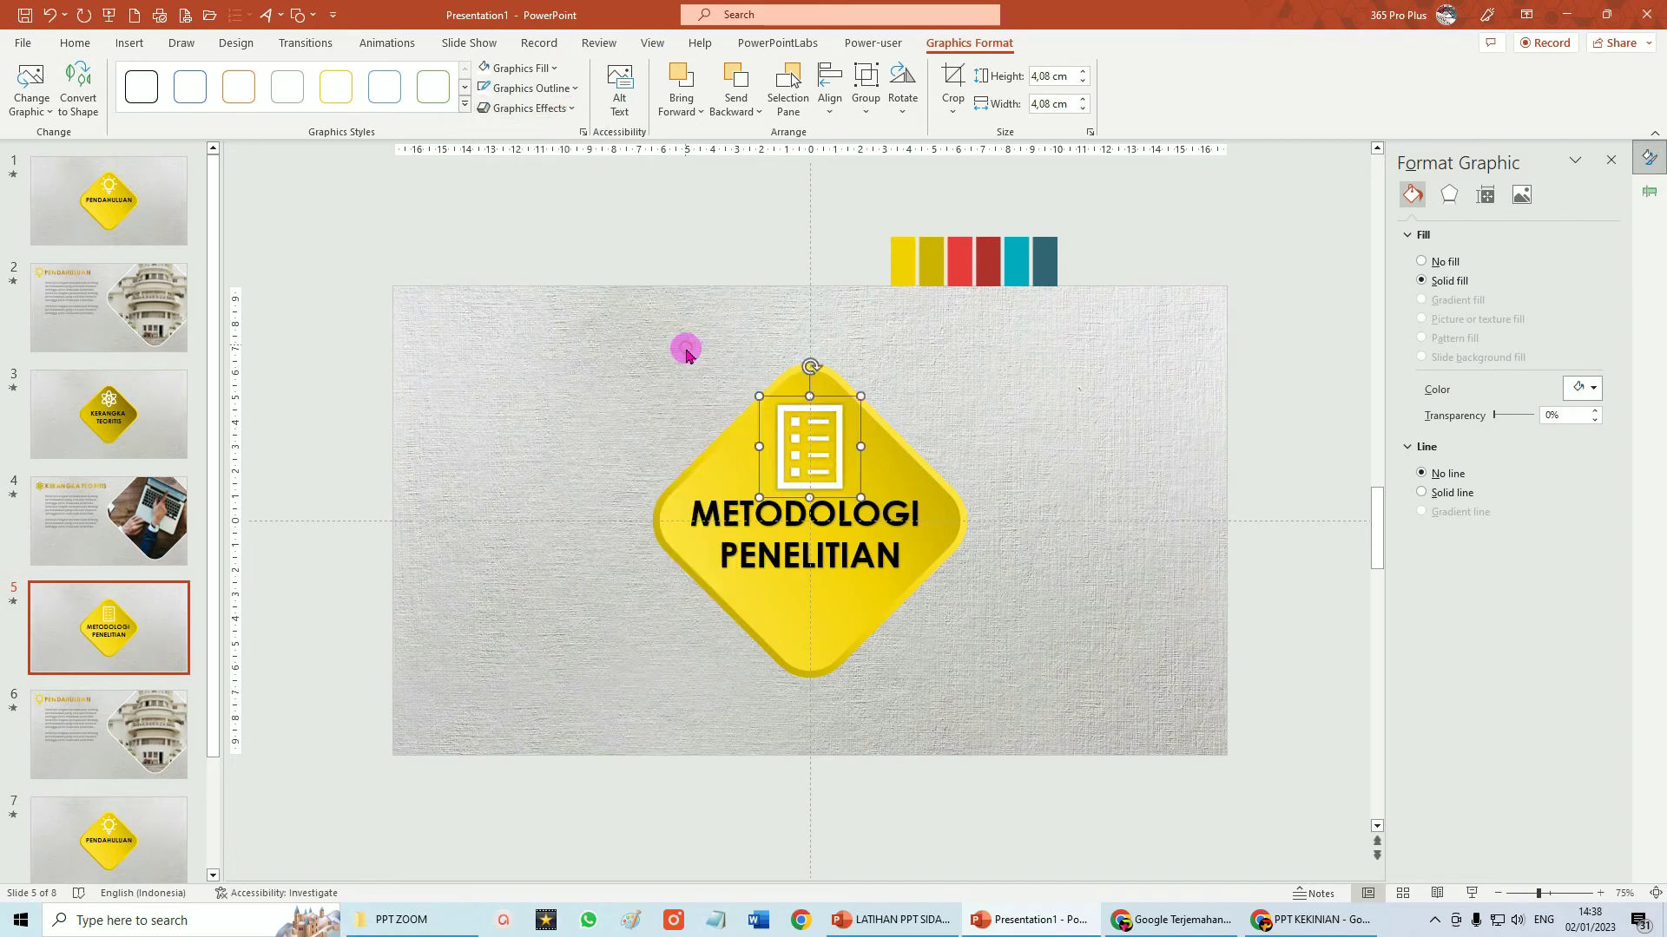
{"action": "left_click", "coordinate": [97, 736]}
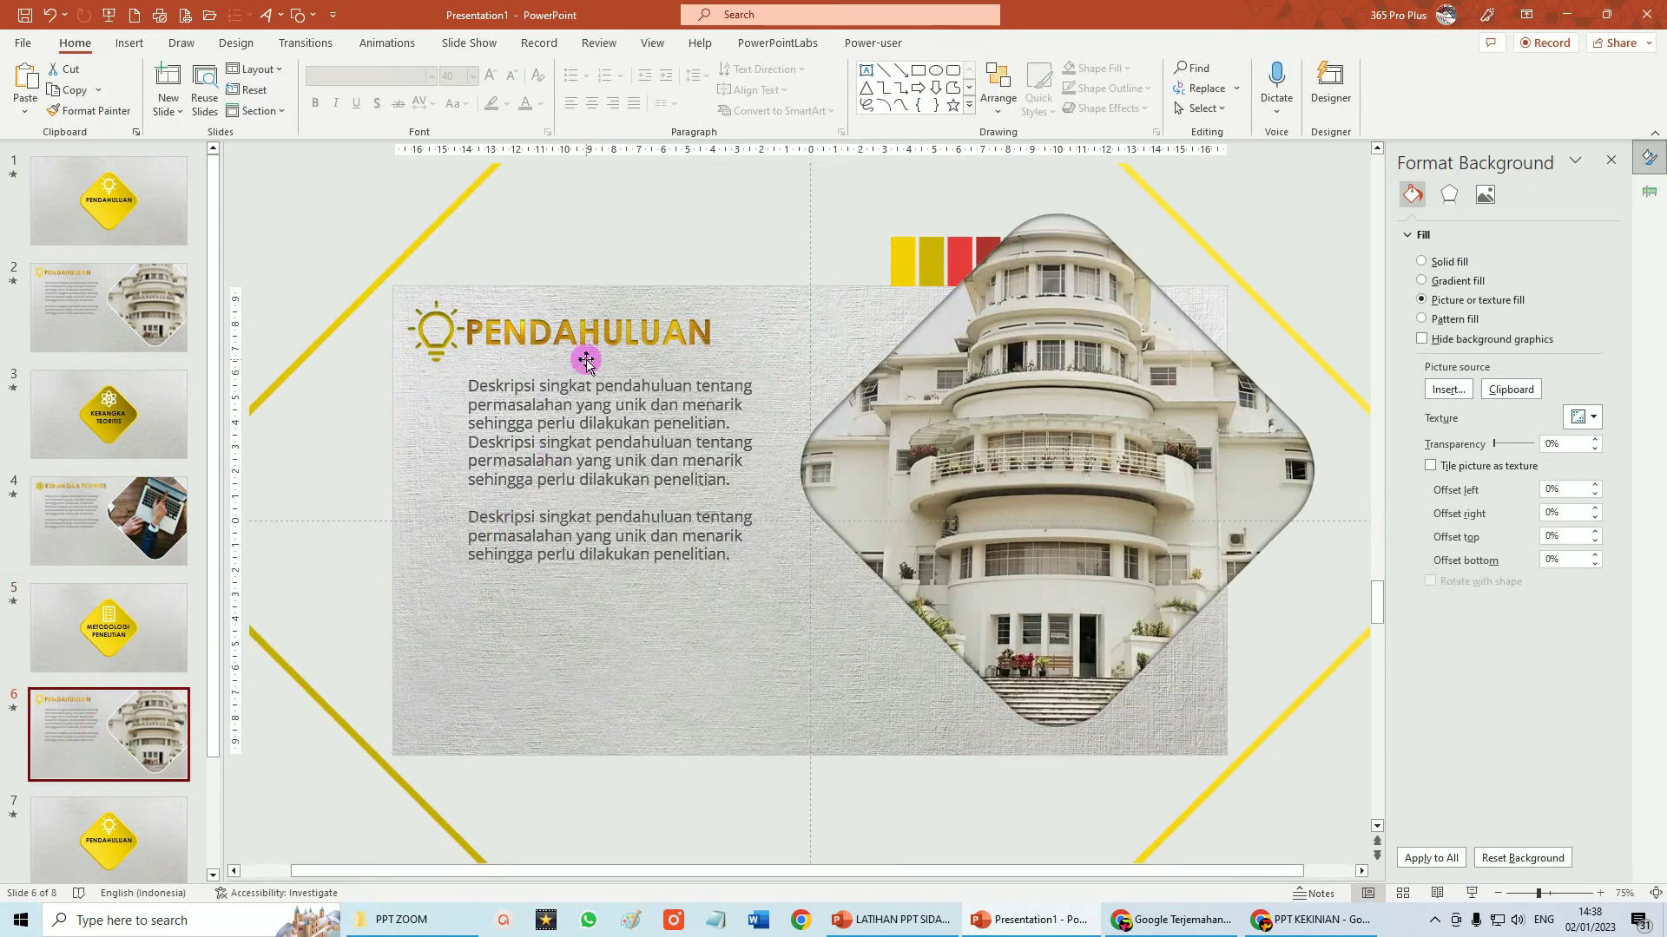
Retitle slide 6 'METODOLOGI PENELITIAN' and shift the title box right.
{"action": "left_click", "coordinate": [530, 345]}
{"action": "double_click", "coordinate": [473, 332]}
{"action": "type", "text": "METODOLOGI PENEL"}
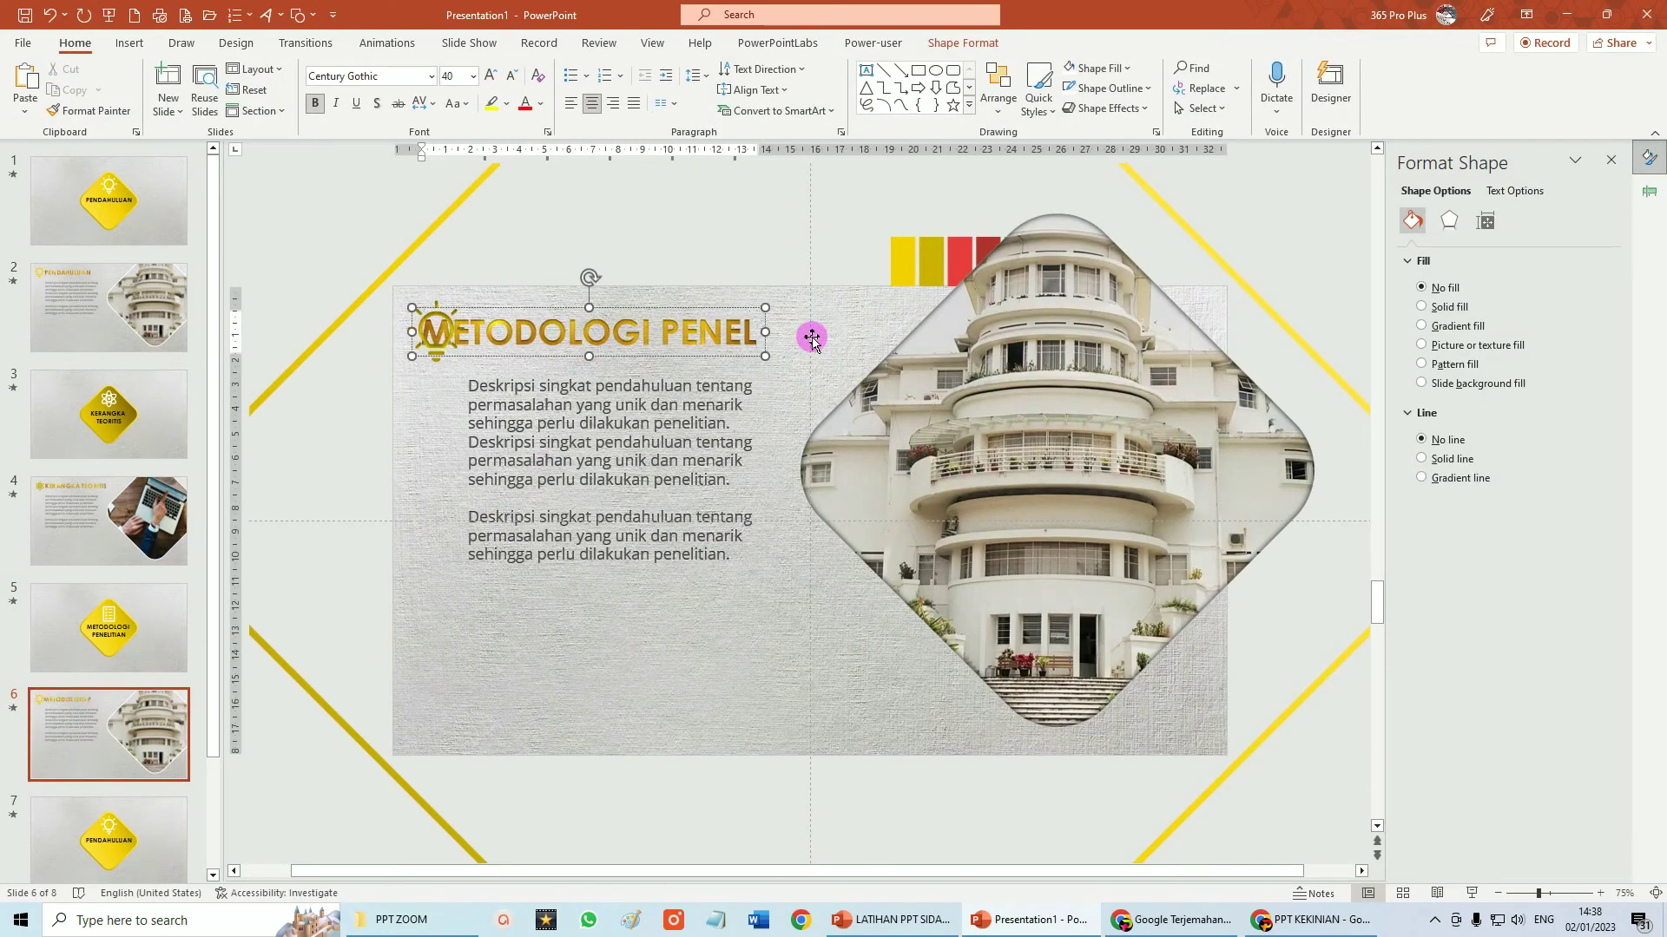
{"action": "type", "text": "ITIAN"}
{"action": "mouse_move", "coordinate": [534, 304]}
{"action": "left_mouse_down"}
{"action": "mouse_move", "coordinate": [641, 304]}
{"action": "mouse_move", "coordinate": [625, 305]}
{"action": "left_mouse_up"}
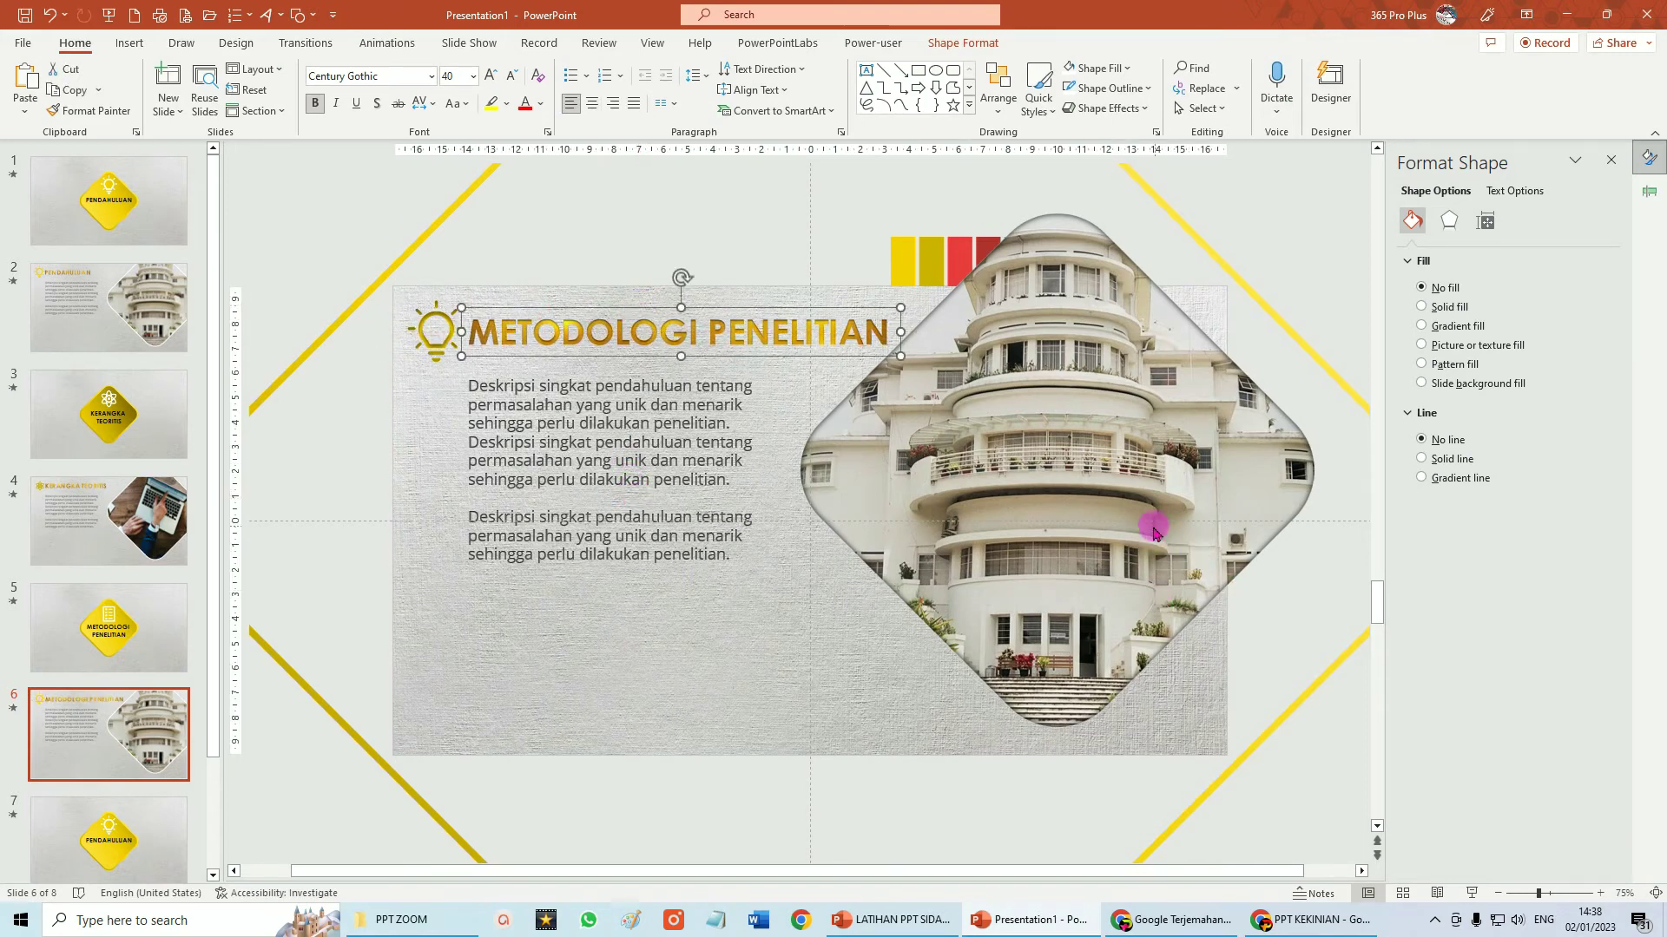
Copy slide 5's checklist icon onto slide 6 where the bulb was, left of the title.
{"action": "left_click", "coordinate": [438, 335]}
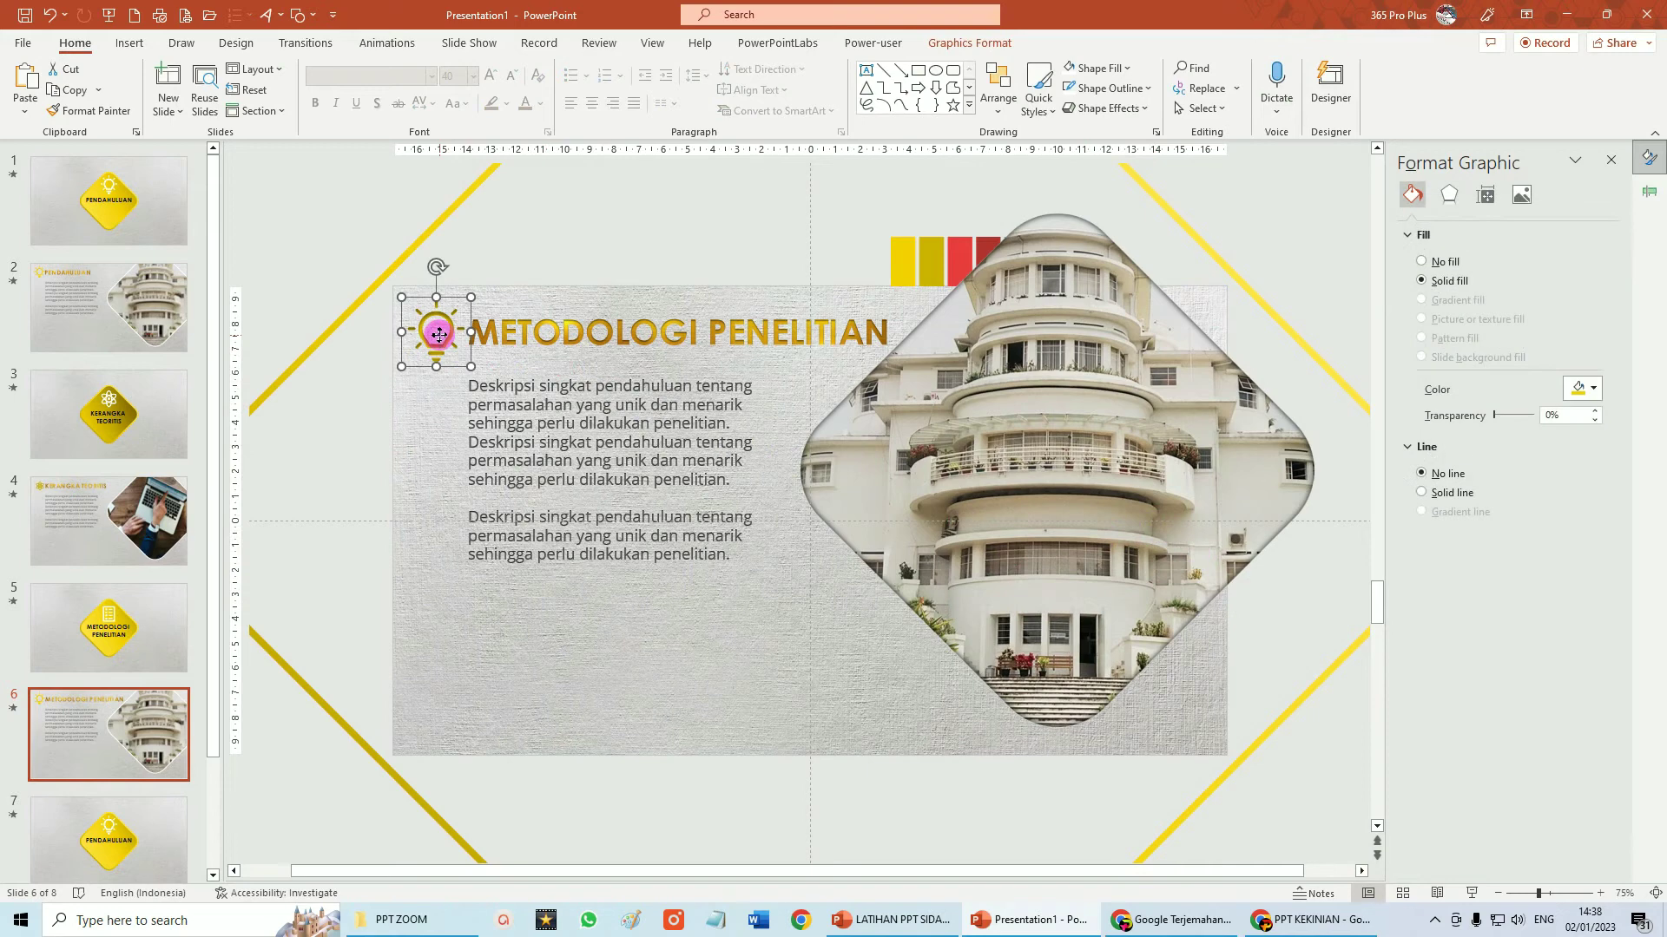
{"action": "left_click", "coordinate": [108, 627]}
{"action": "left_click", "coordinate": [807, 442]}
{"action": "key", "text": "ctrl+c"}
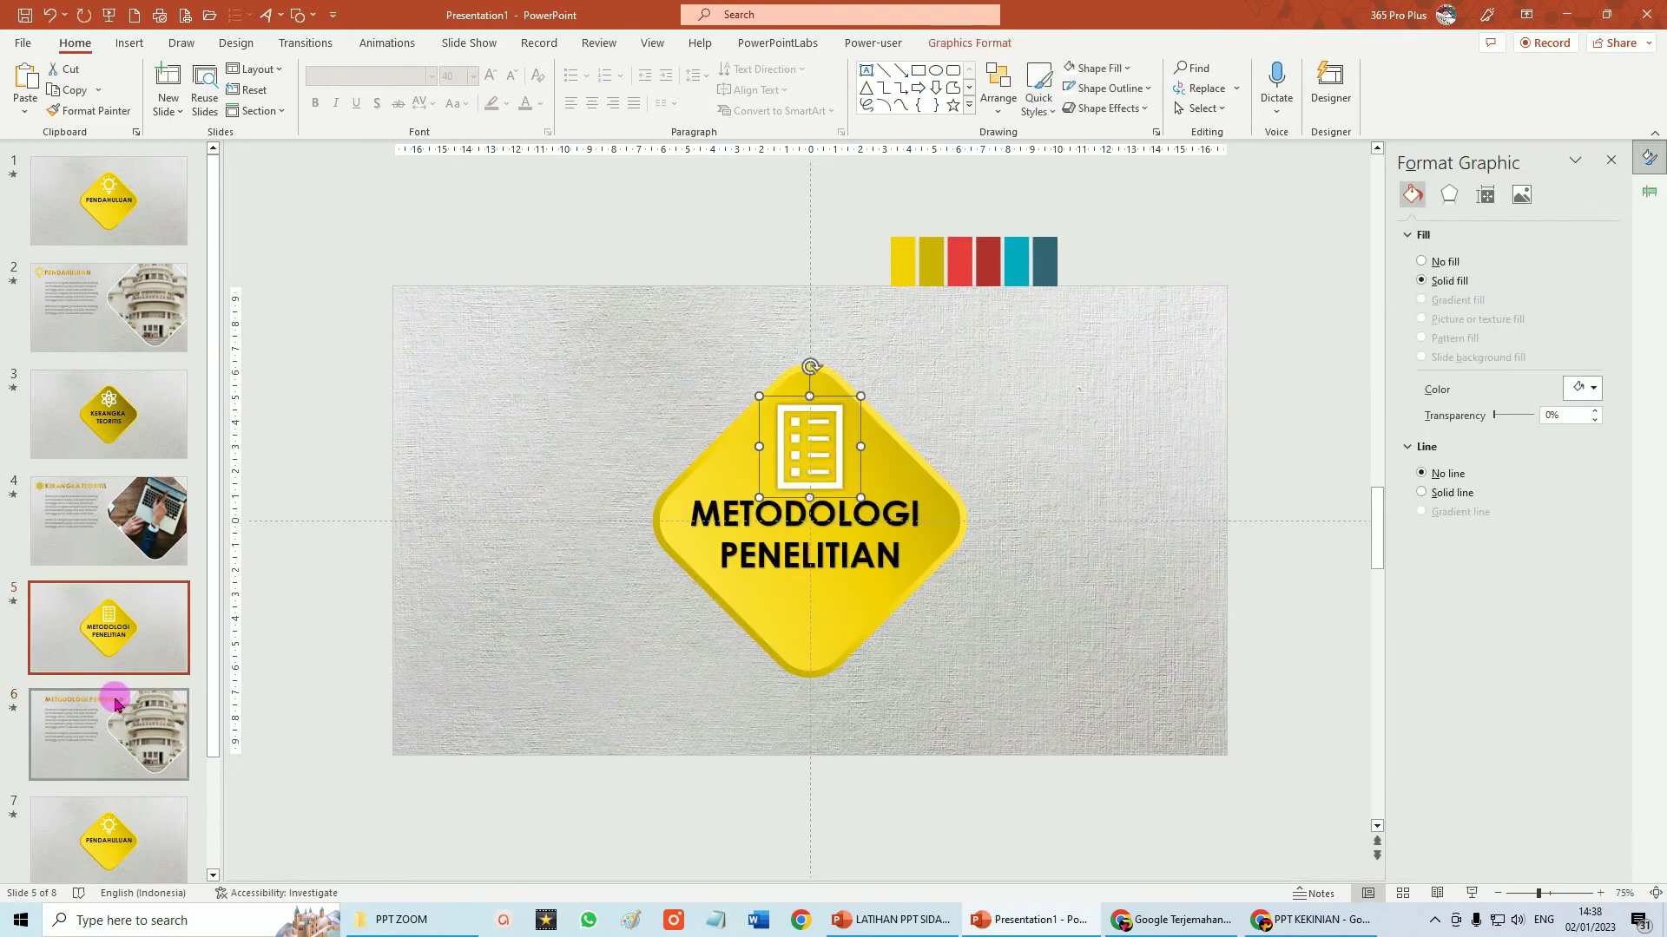
{"action": "left_click", "coordinate": [109, 733]}
{"action": "key", "text": "ctrl+v"}
{"action": "left_click_drag", "start_coordinate": [833, 469], "coordinate": [430, 356]}
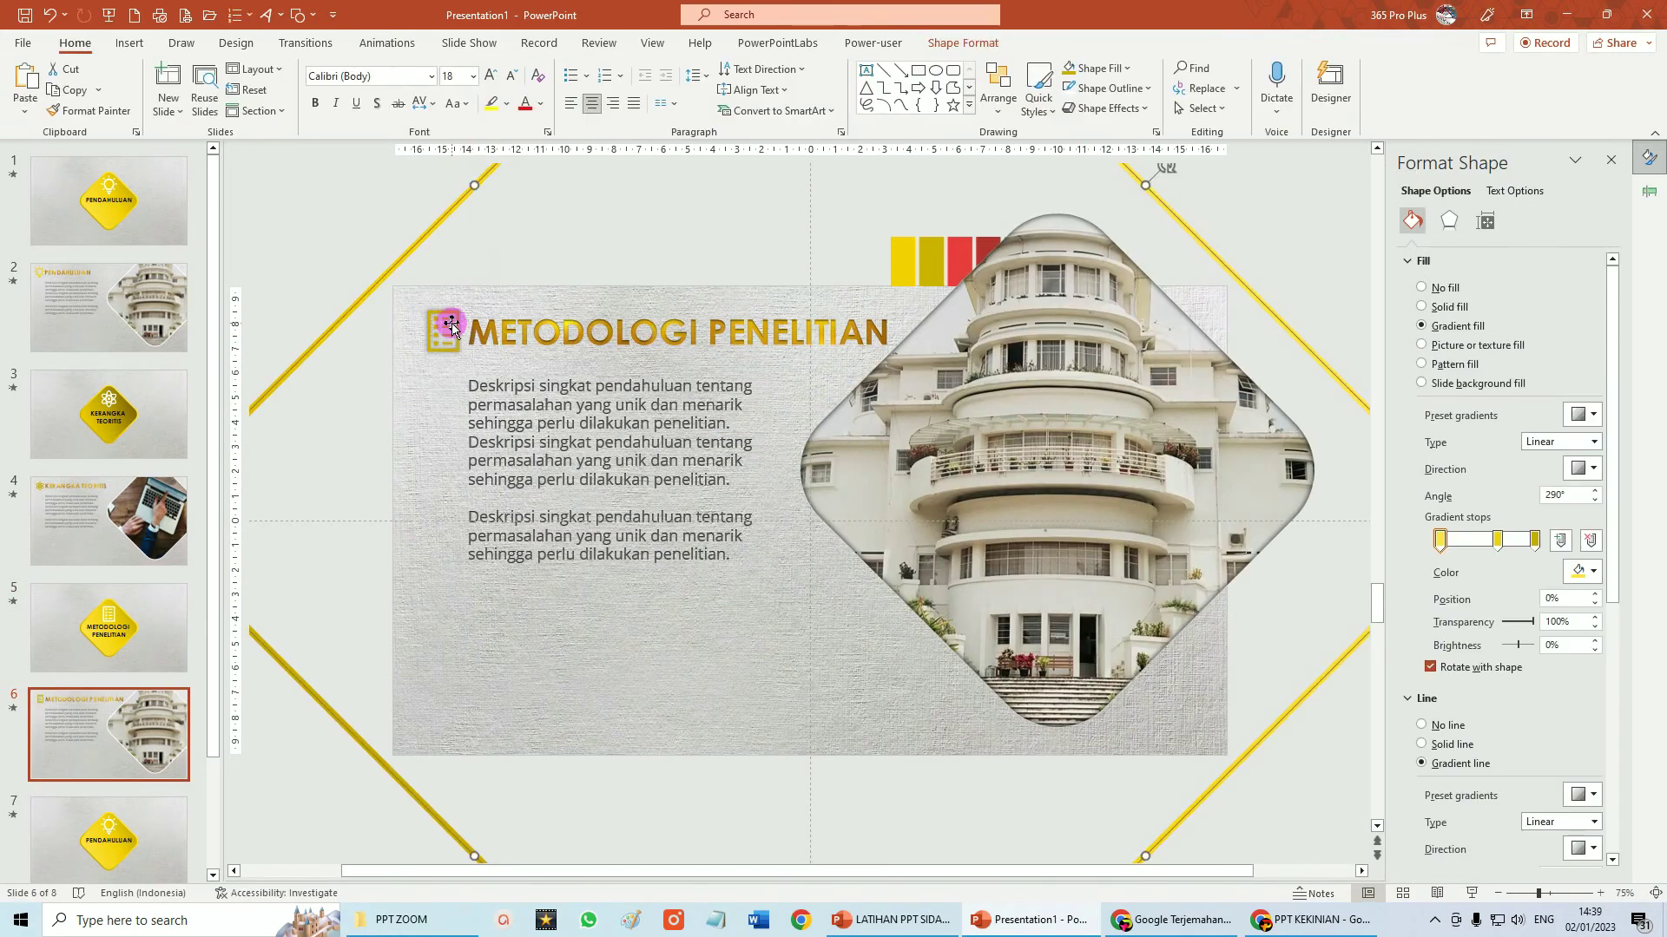
{"action": "left_click", "coordinate": [143, 410]}
{"action": "scroll", "coordinate": [764, 605], "scroll_direction": "down", "scroll_amount": 2}
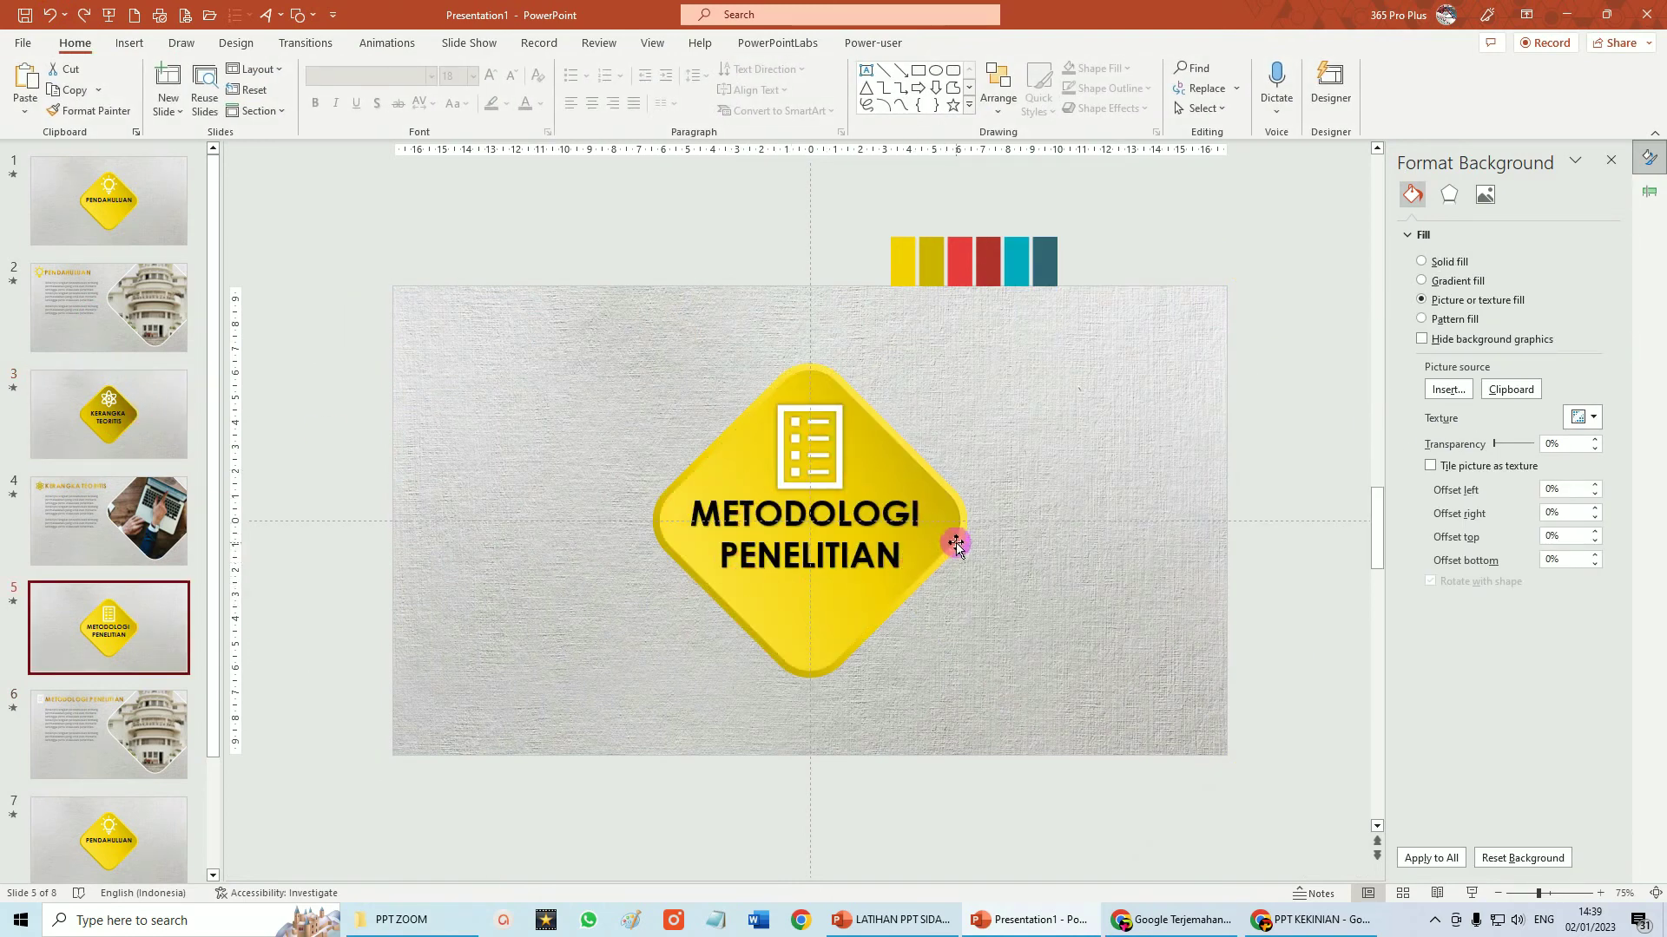
Recolour the diamond's right gradient fill stops with red sampled from the slide.
{"action": "left_click", "coordinate": [900, 447]}
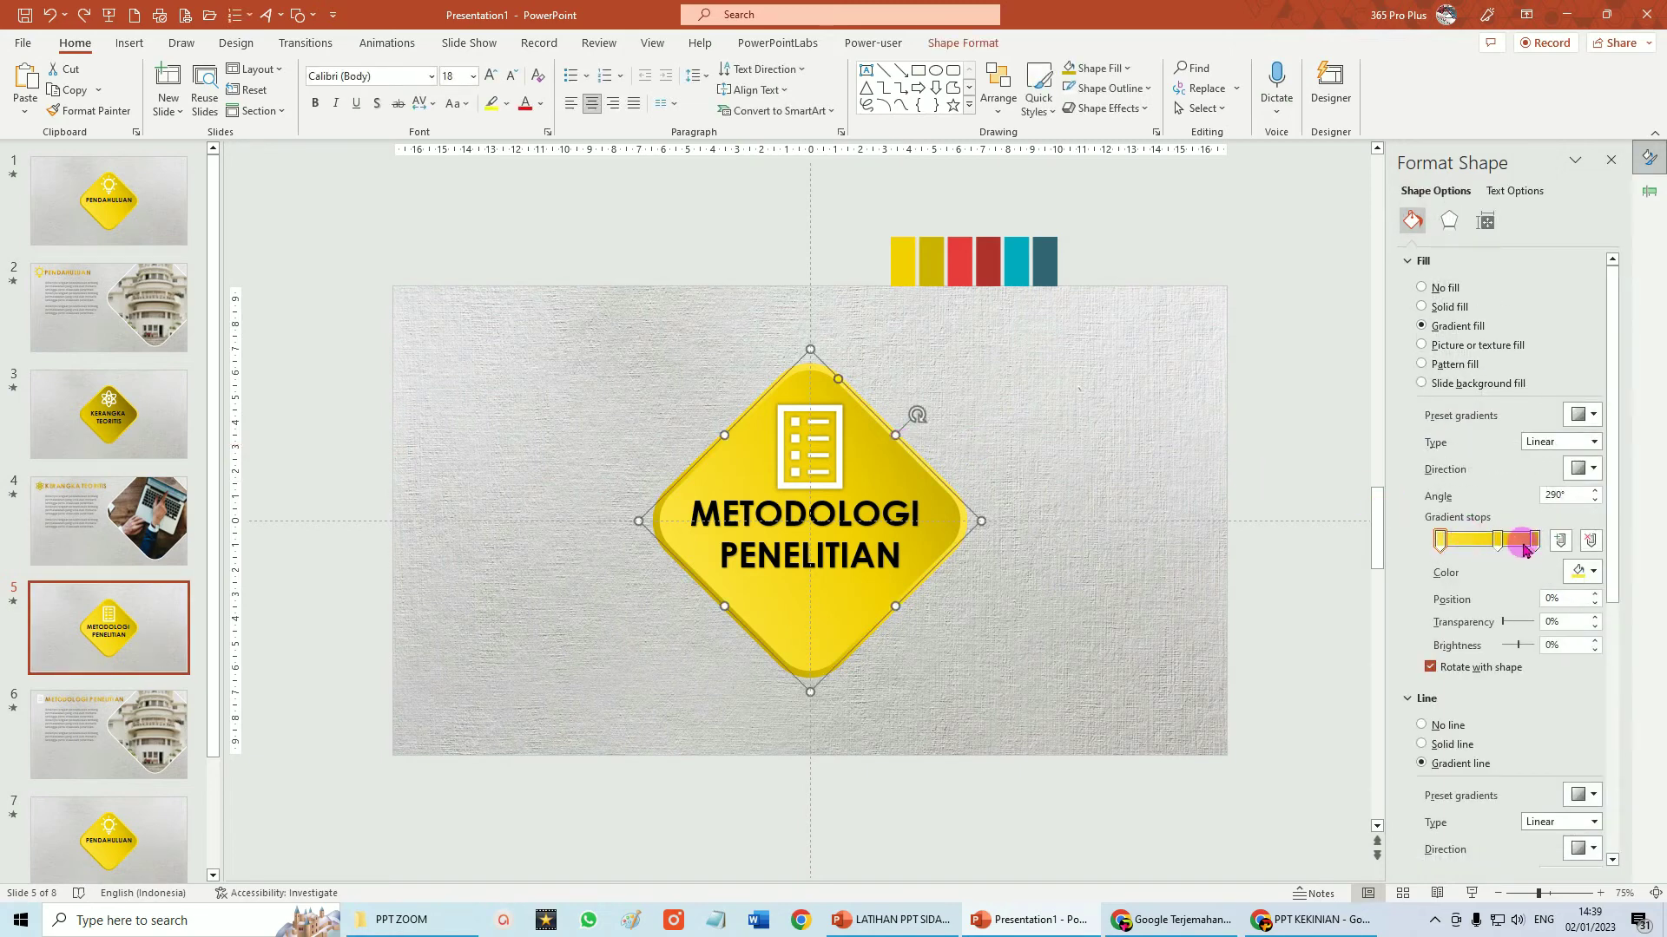
{"action": "left_click_drag", "start_coordinate": [1534, 550], "coordinate": [1526, 549]}
{"action": "left_click", "coordinate": [1578, 577]}
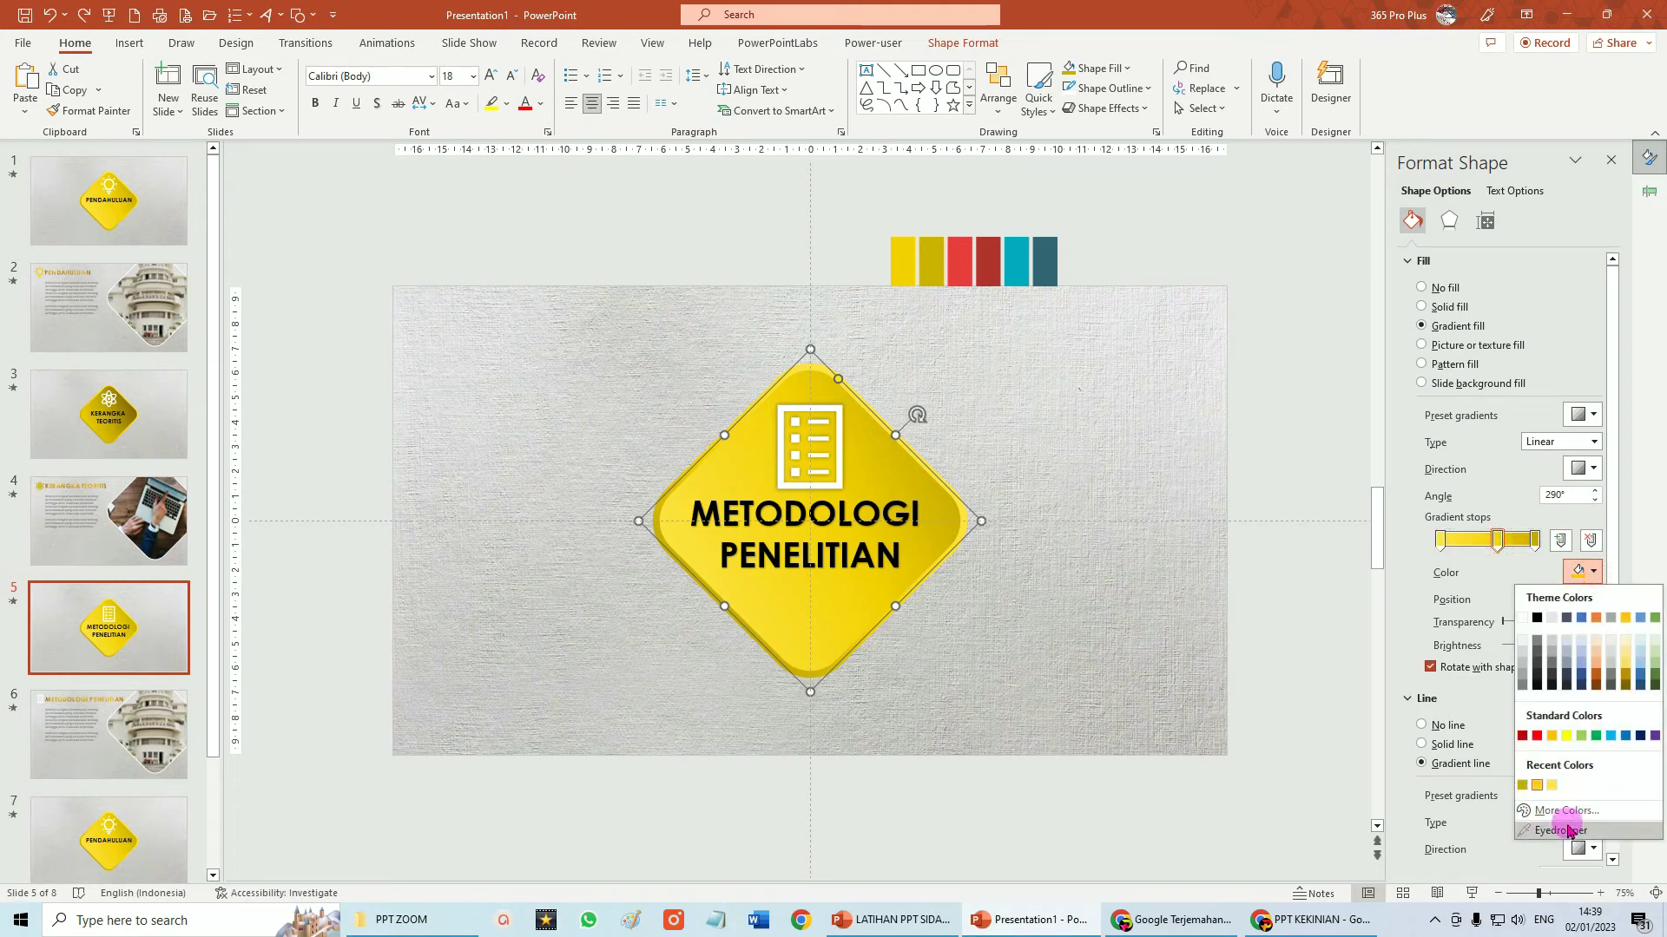
{"action": "left_click", "coordinate": [1563, 829]}
{"action": "left_click", "coordinate": [961, 257]}
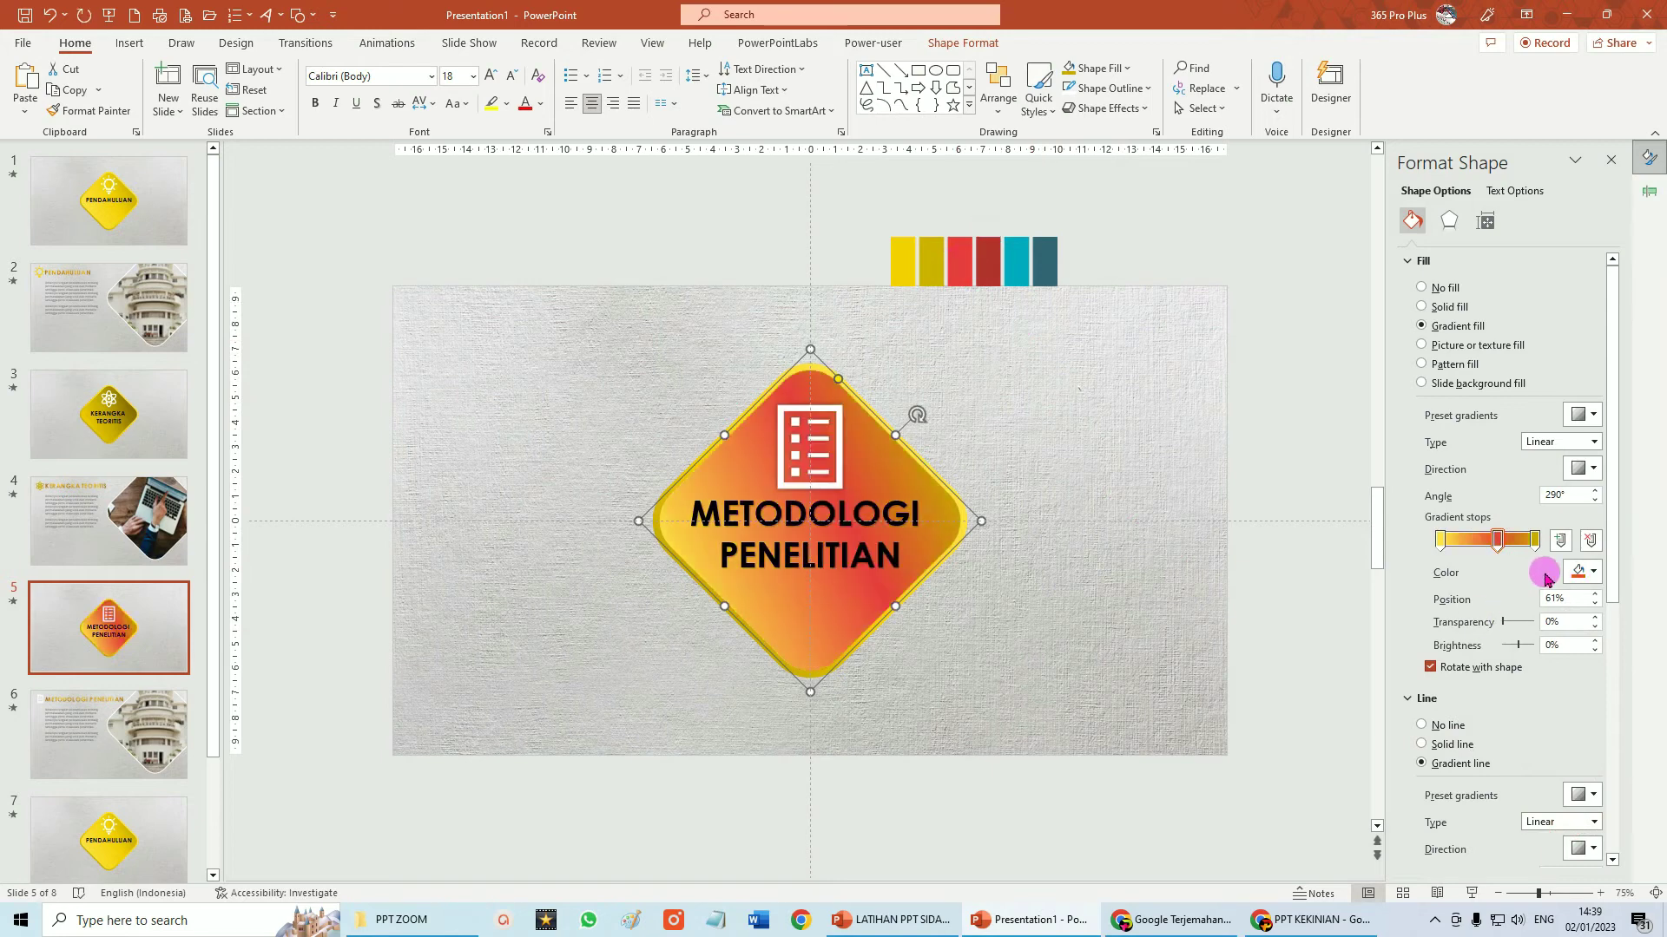
{"action": "left_click", "coordinate": [1535, 540]}
{"action": "left_click", "coordinate": [1593, 580]}
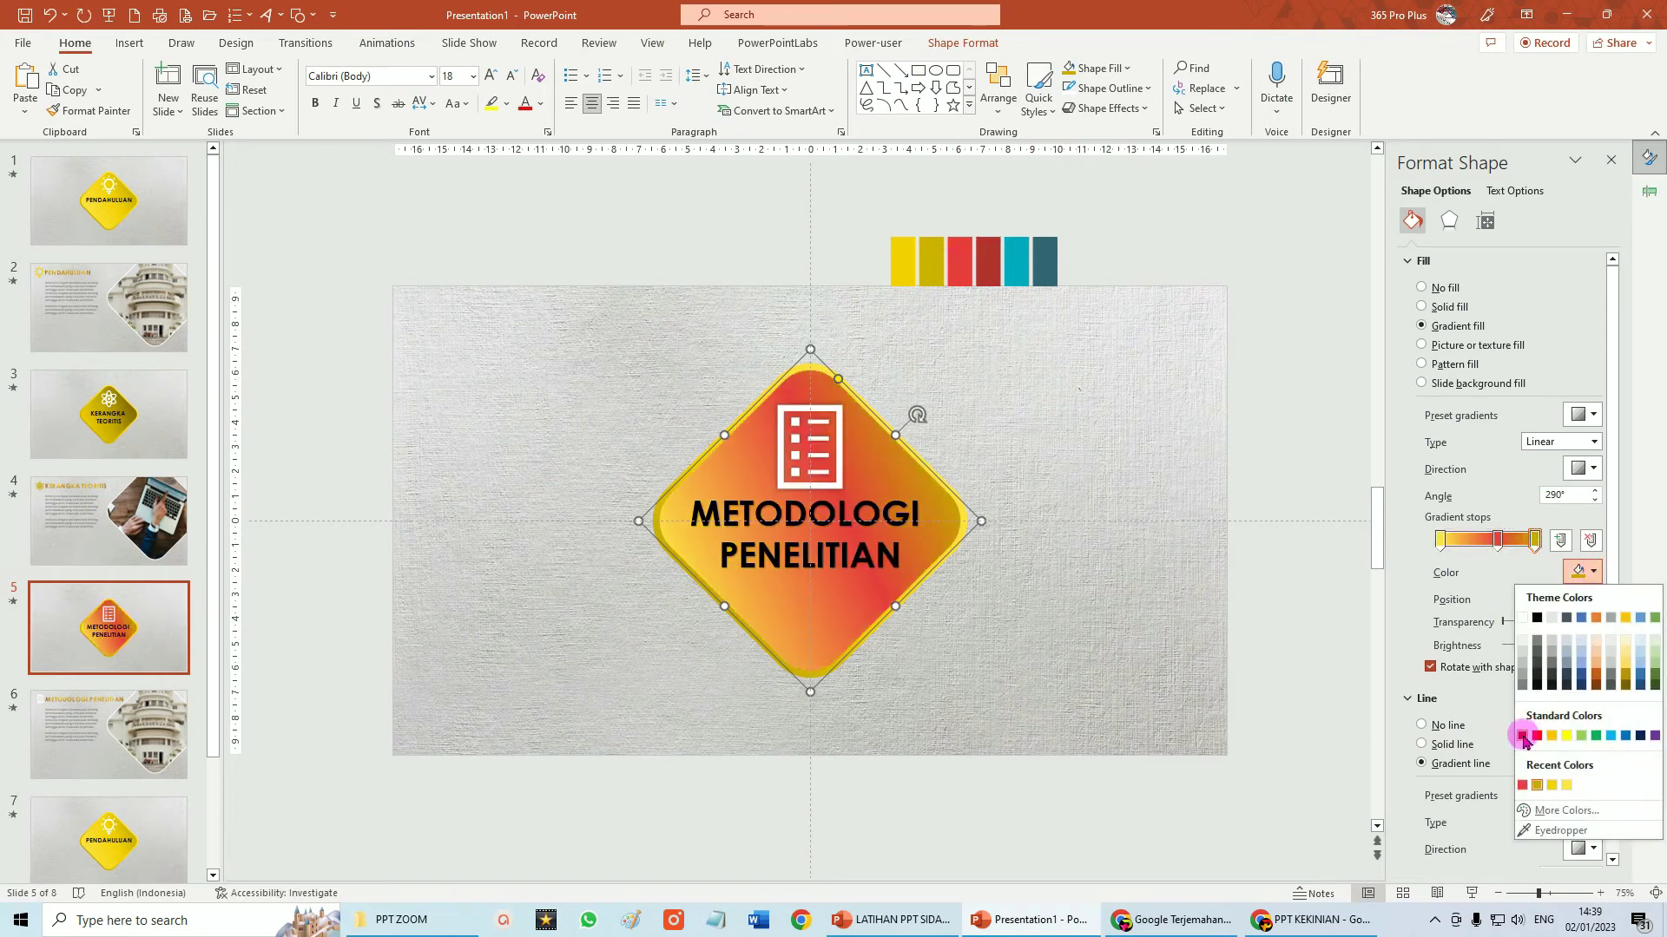
{"action": "left_click", "coordinate": [1520, 795]}
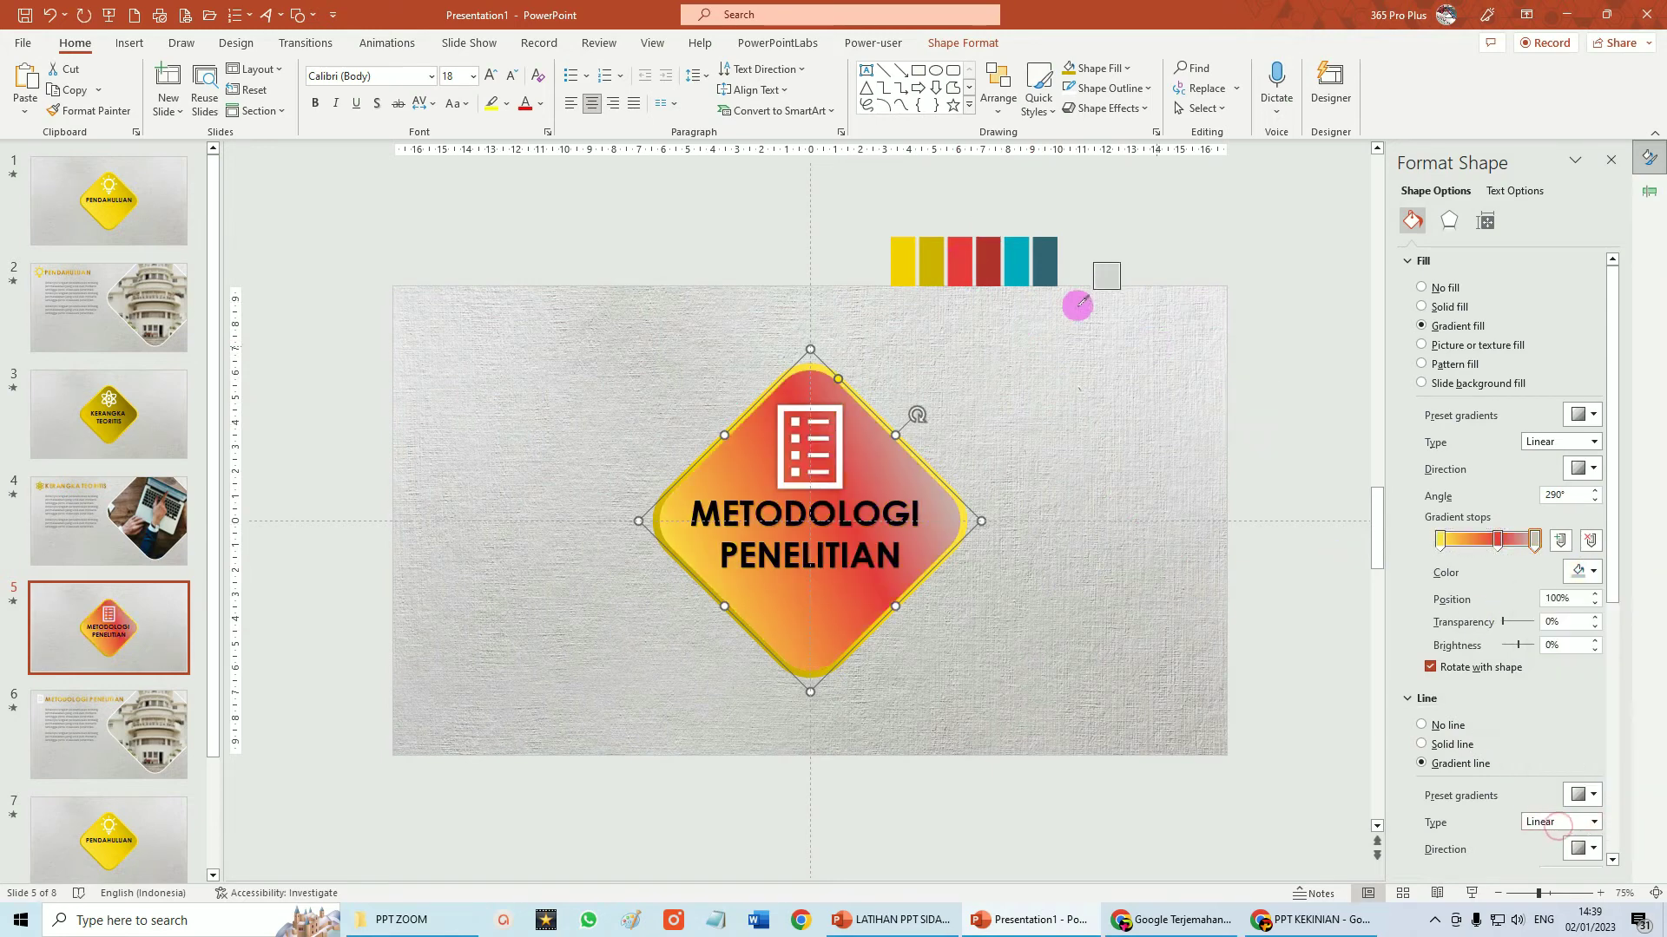
{"action": "left_click", "coordinate": [988, 259]}
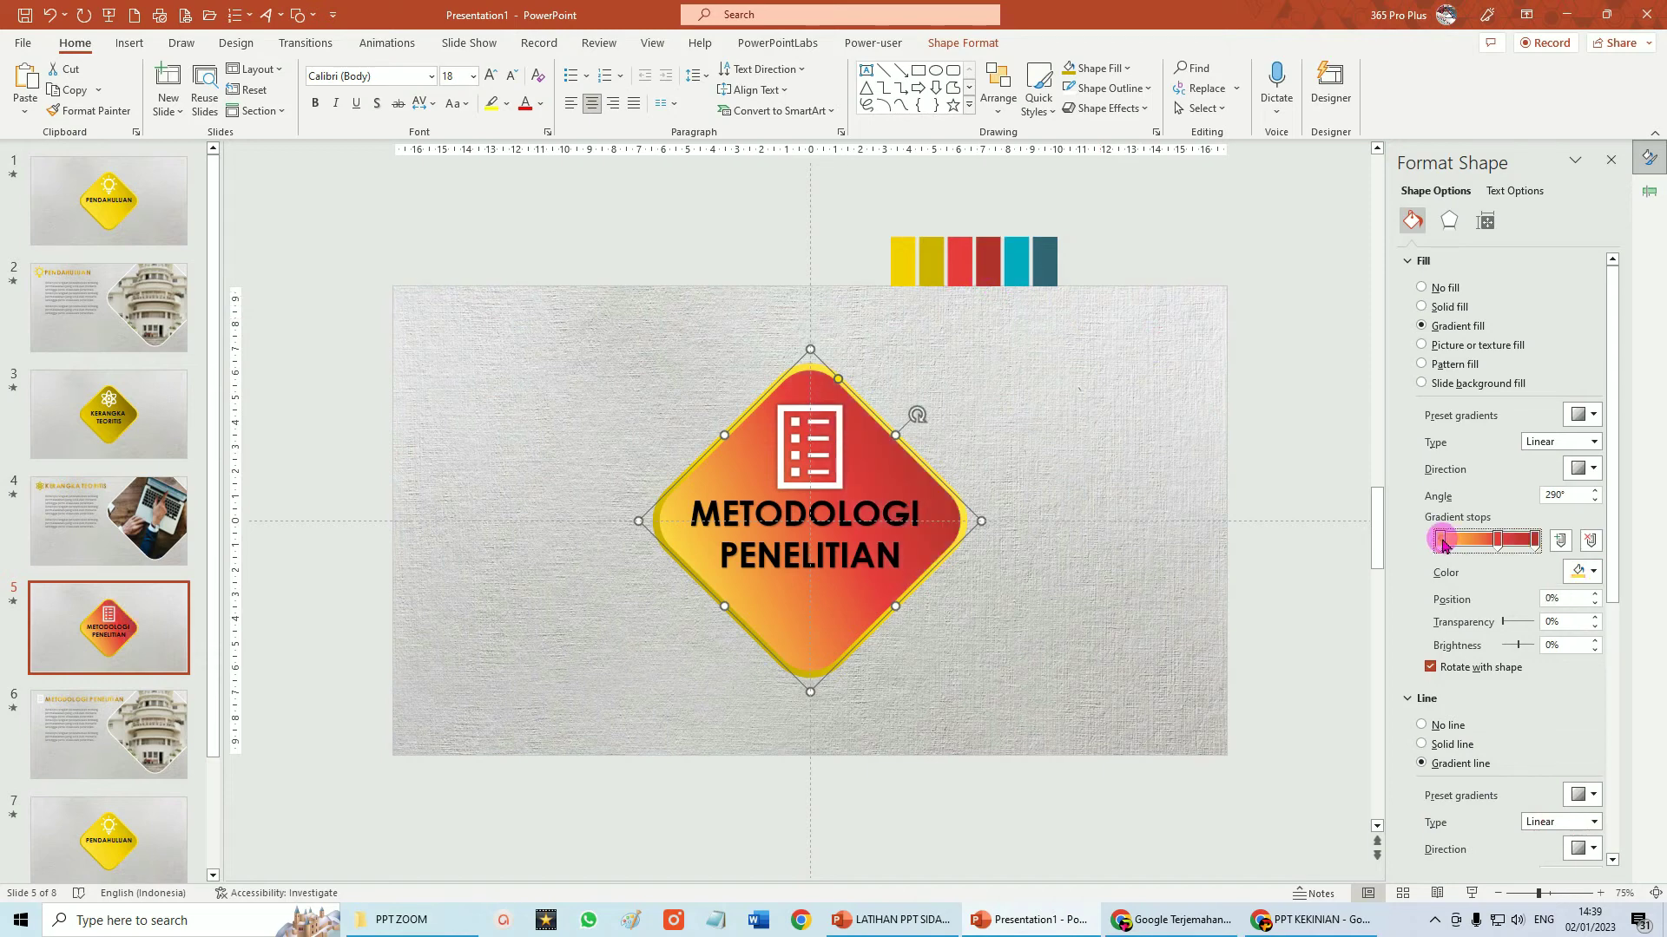
Turn the left gradient fill stops red, lightening one through custom colour settings.
{"action": "left_click", "coordinate": [1478, 553]}
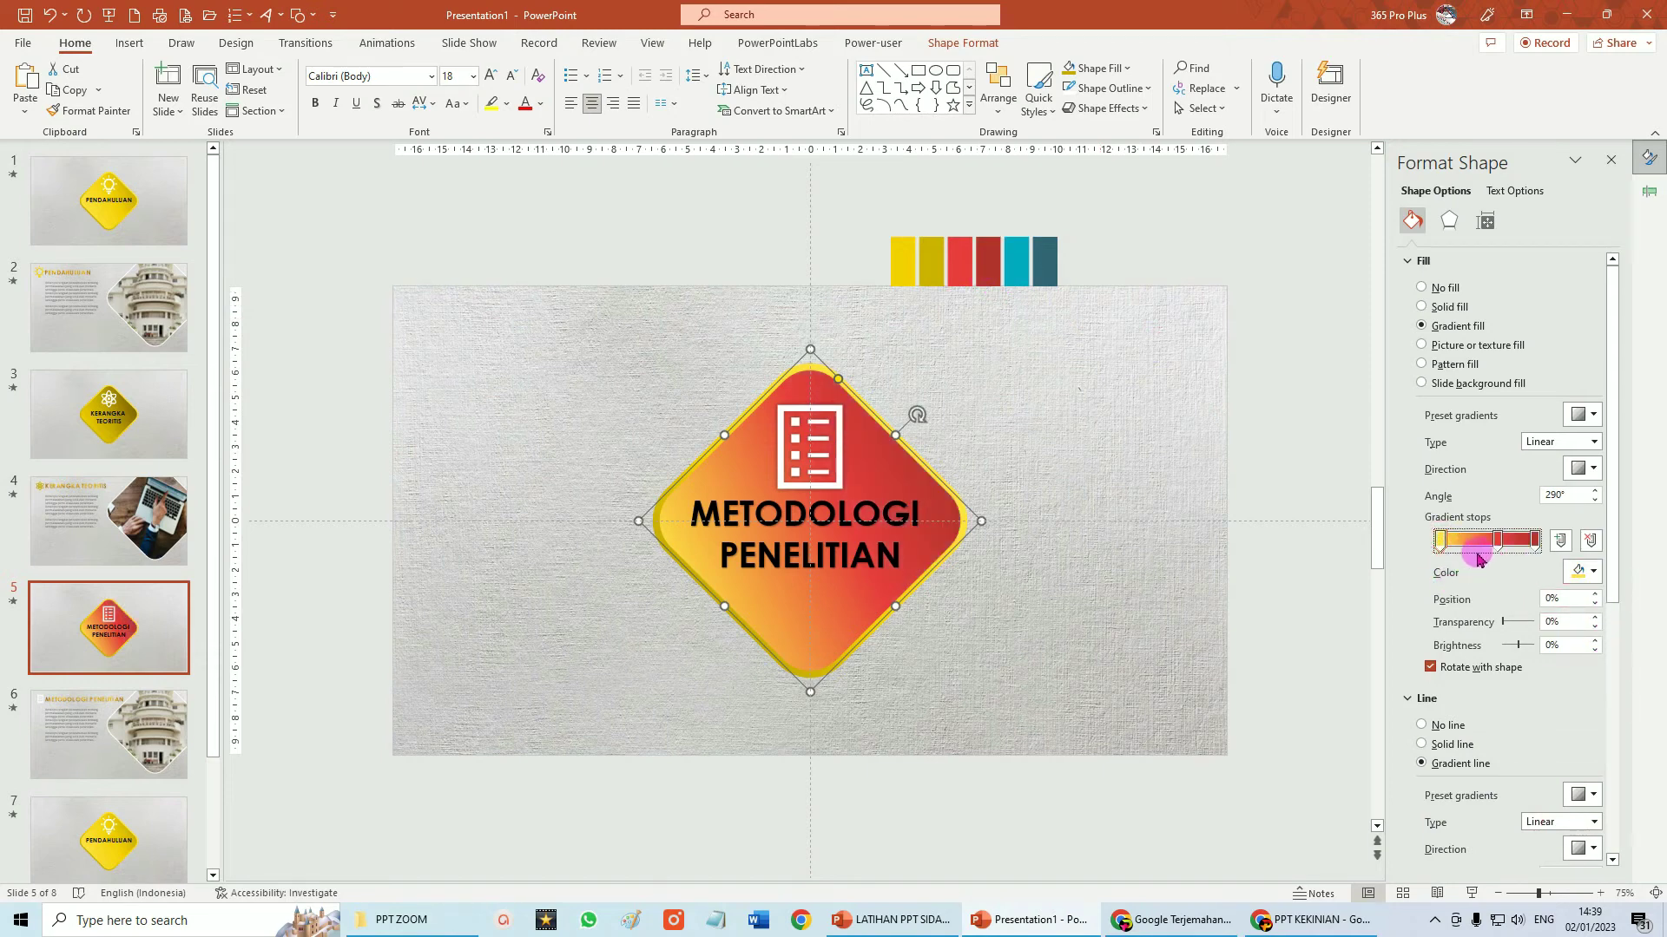
{"action": "left_click", "coordinate": [1590, 572]}
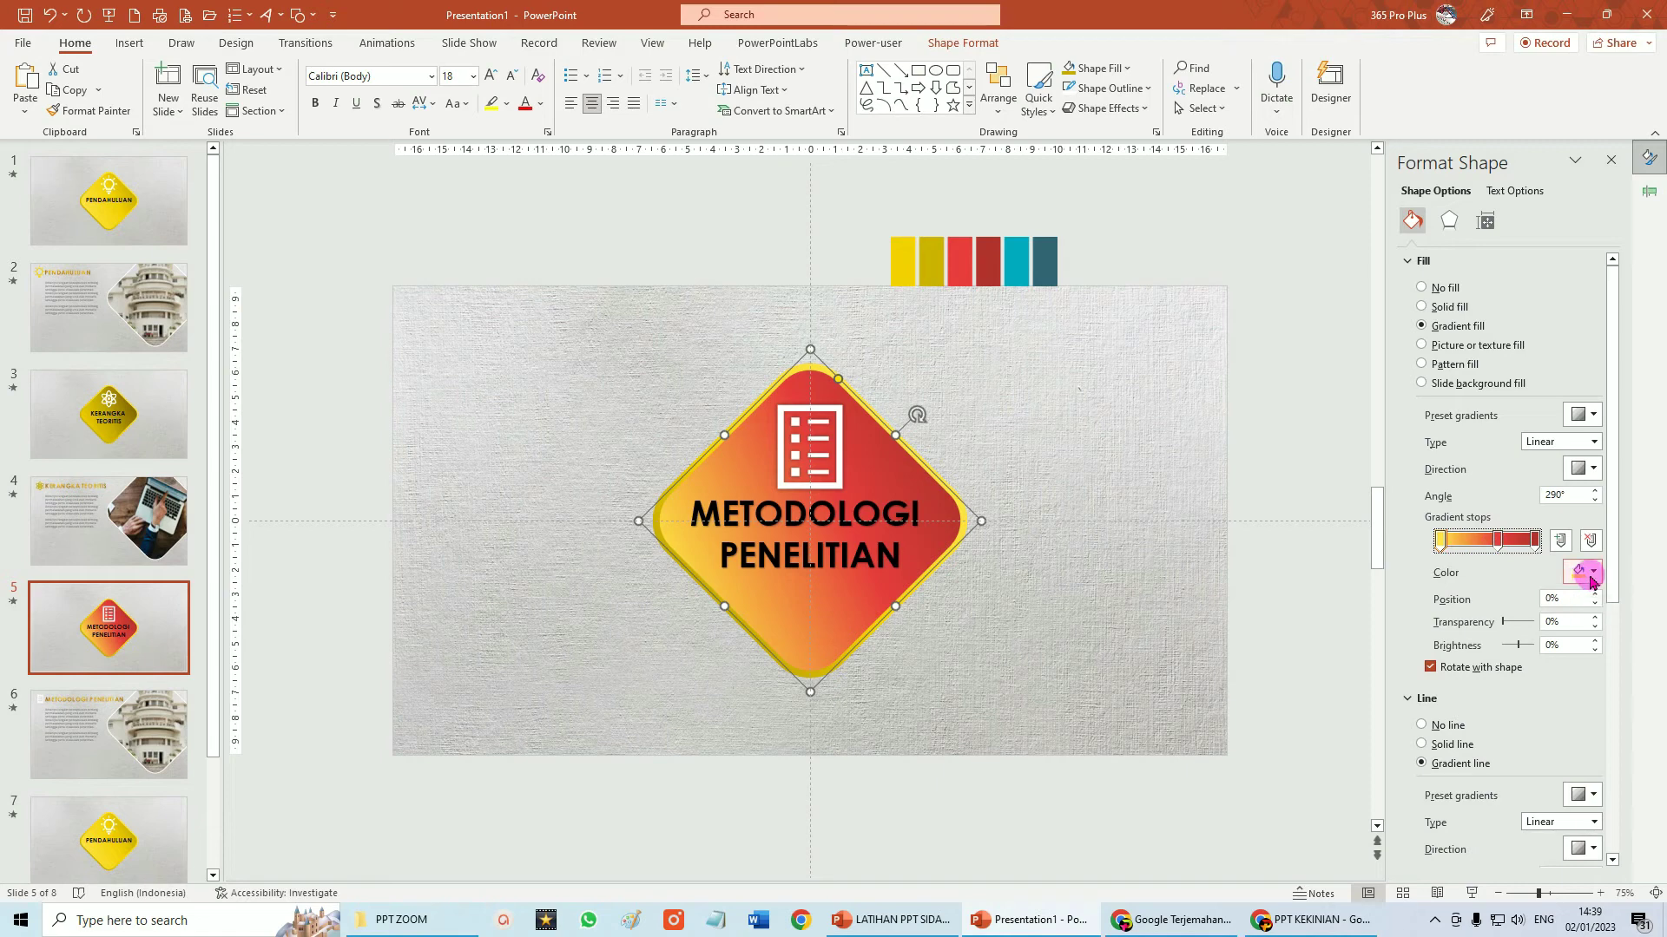
{"action": "left_click", "coordinate": [1527, 785]}
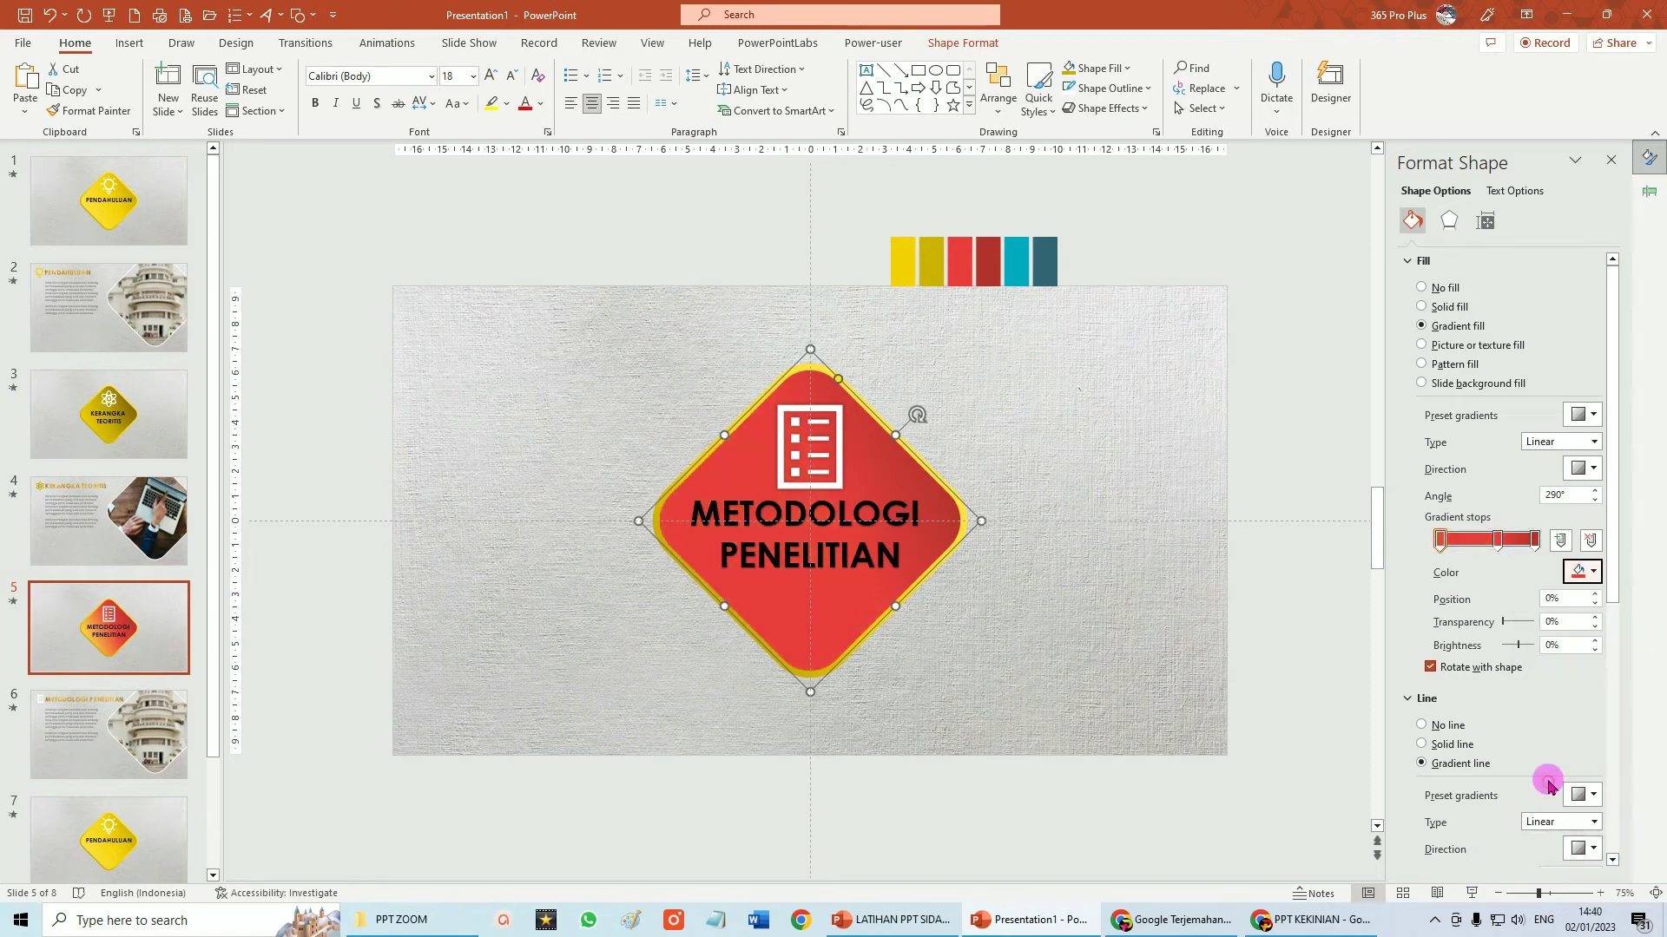
{"action": "left_click", "coordinate": [1440, 547]}
{"action": "left_click", "coordinate": [1580, 577]}
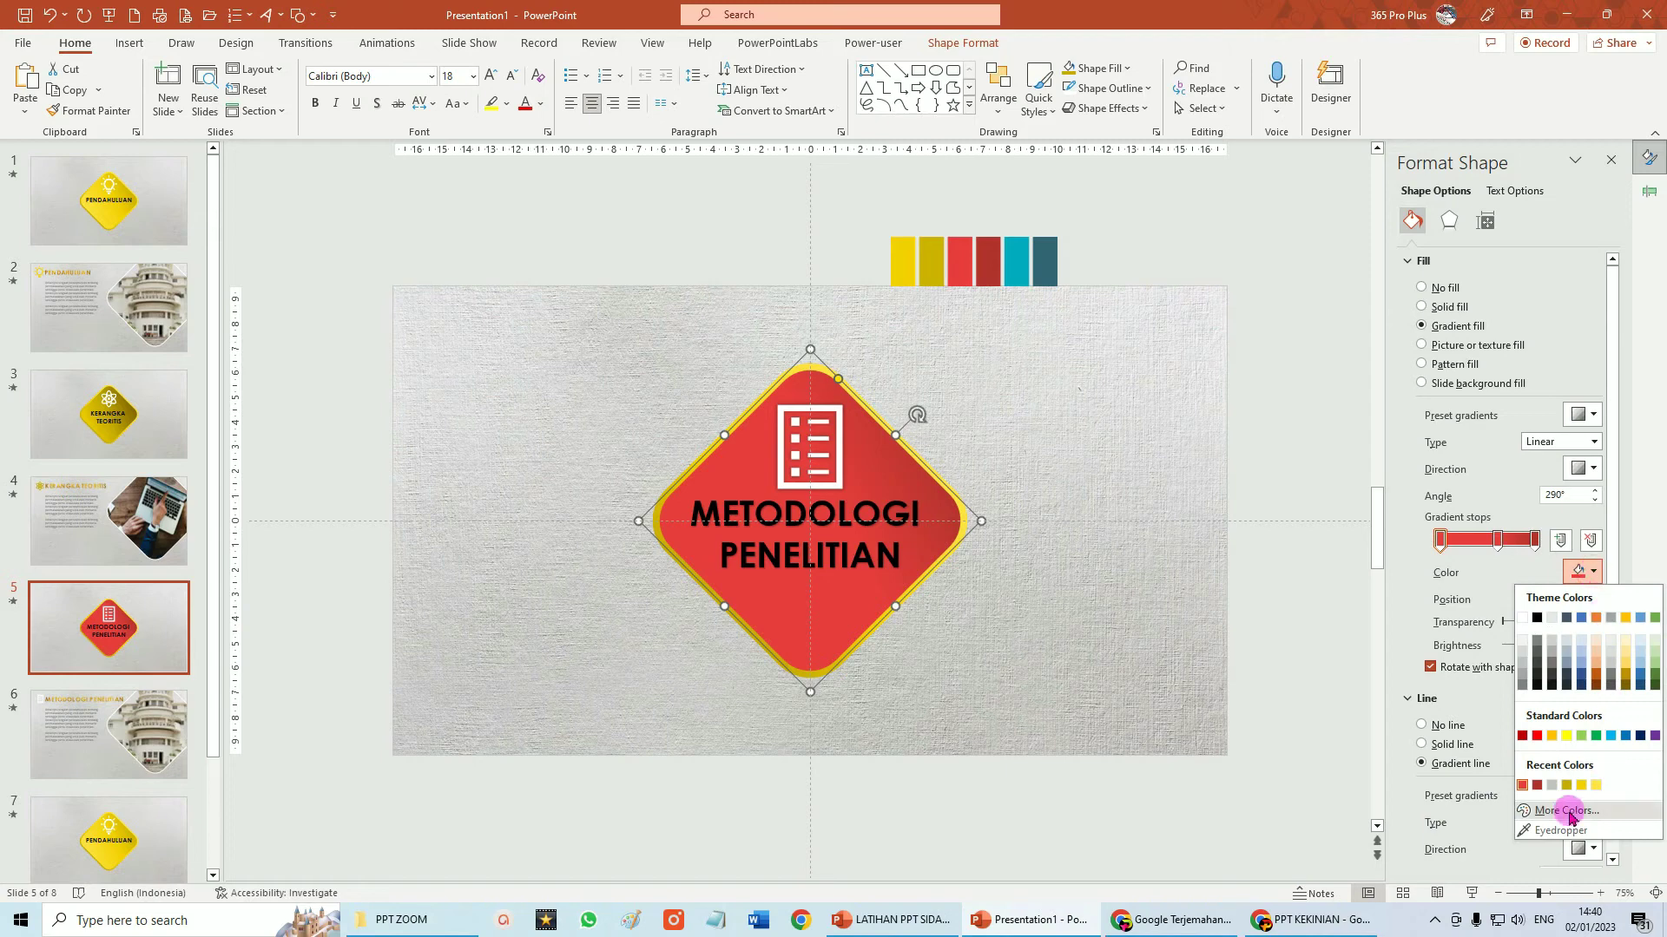
{"action": "left_click", "coordinate": [1568, 810]}
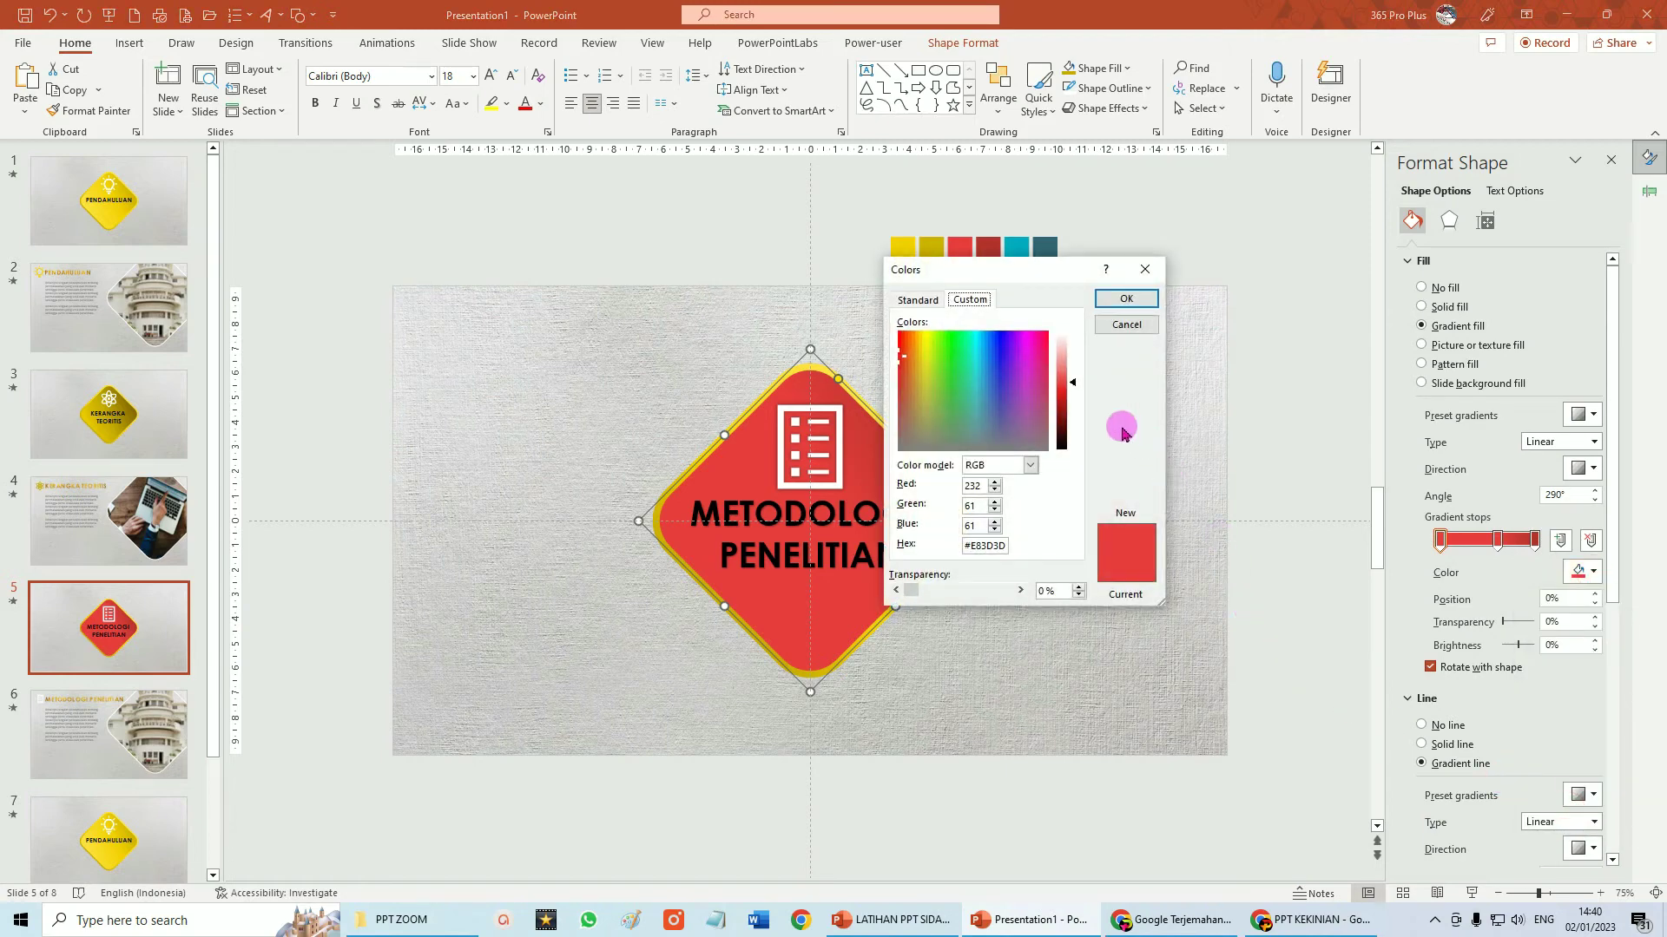
{"action": "left_click_drag", "start_coordinate": [1072, 382], "coordinate": [1072, 370]}
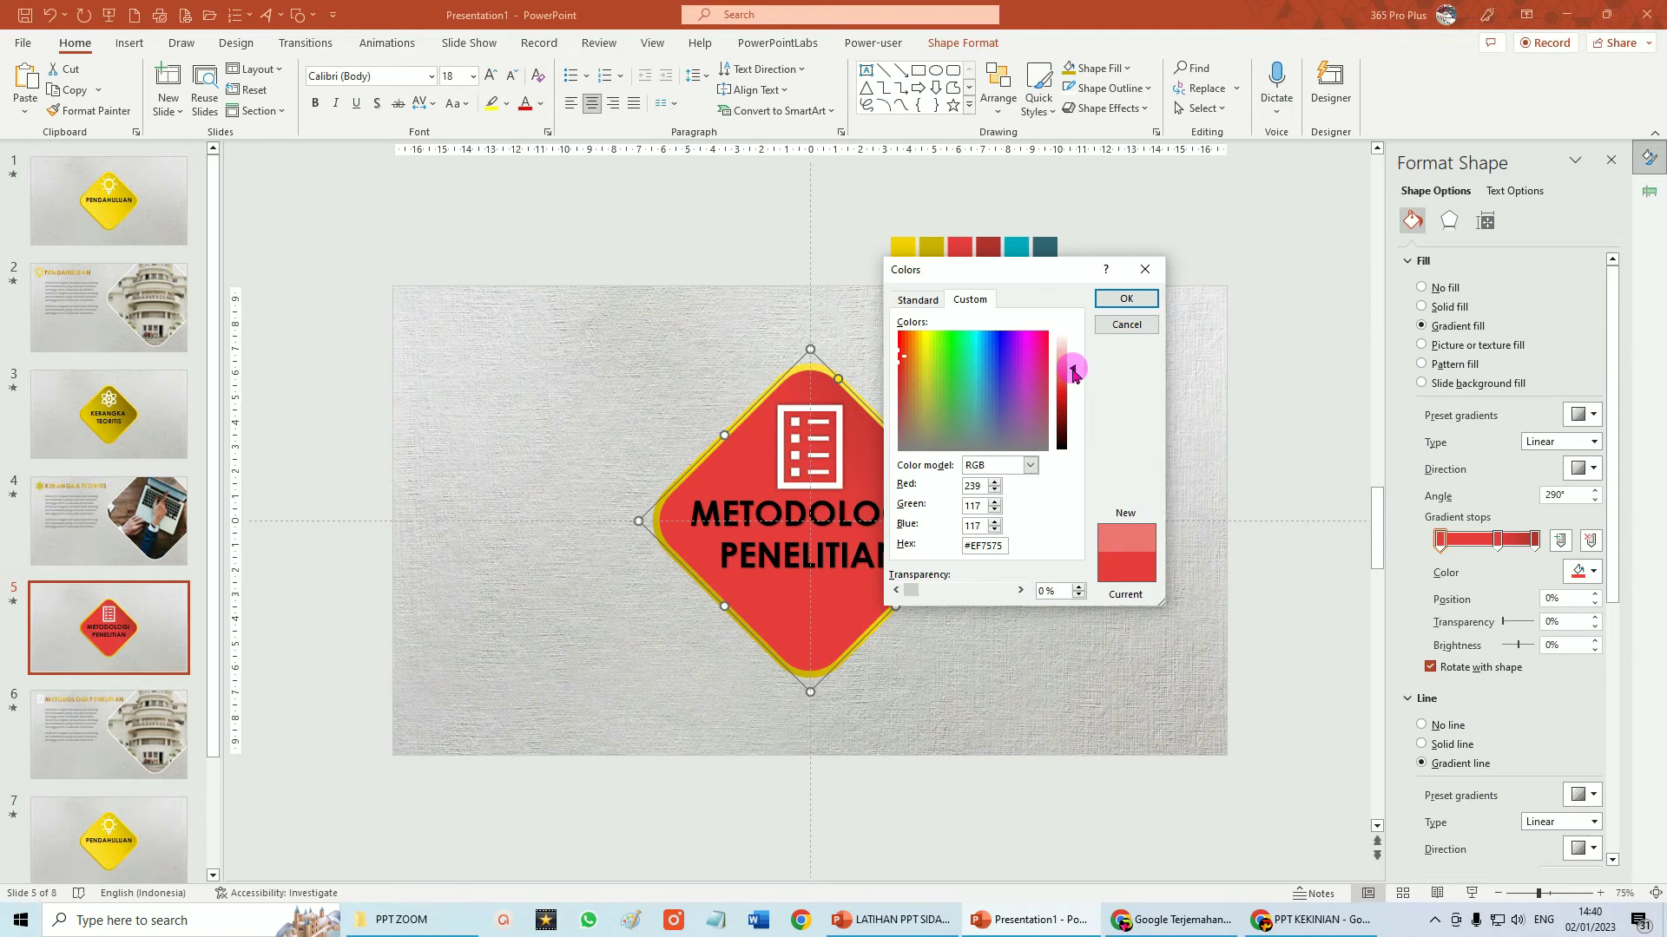
{"action": "left_click", "coordinate": [1126, 299]}
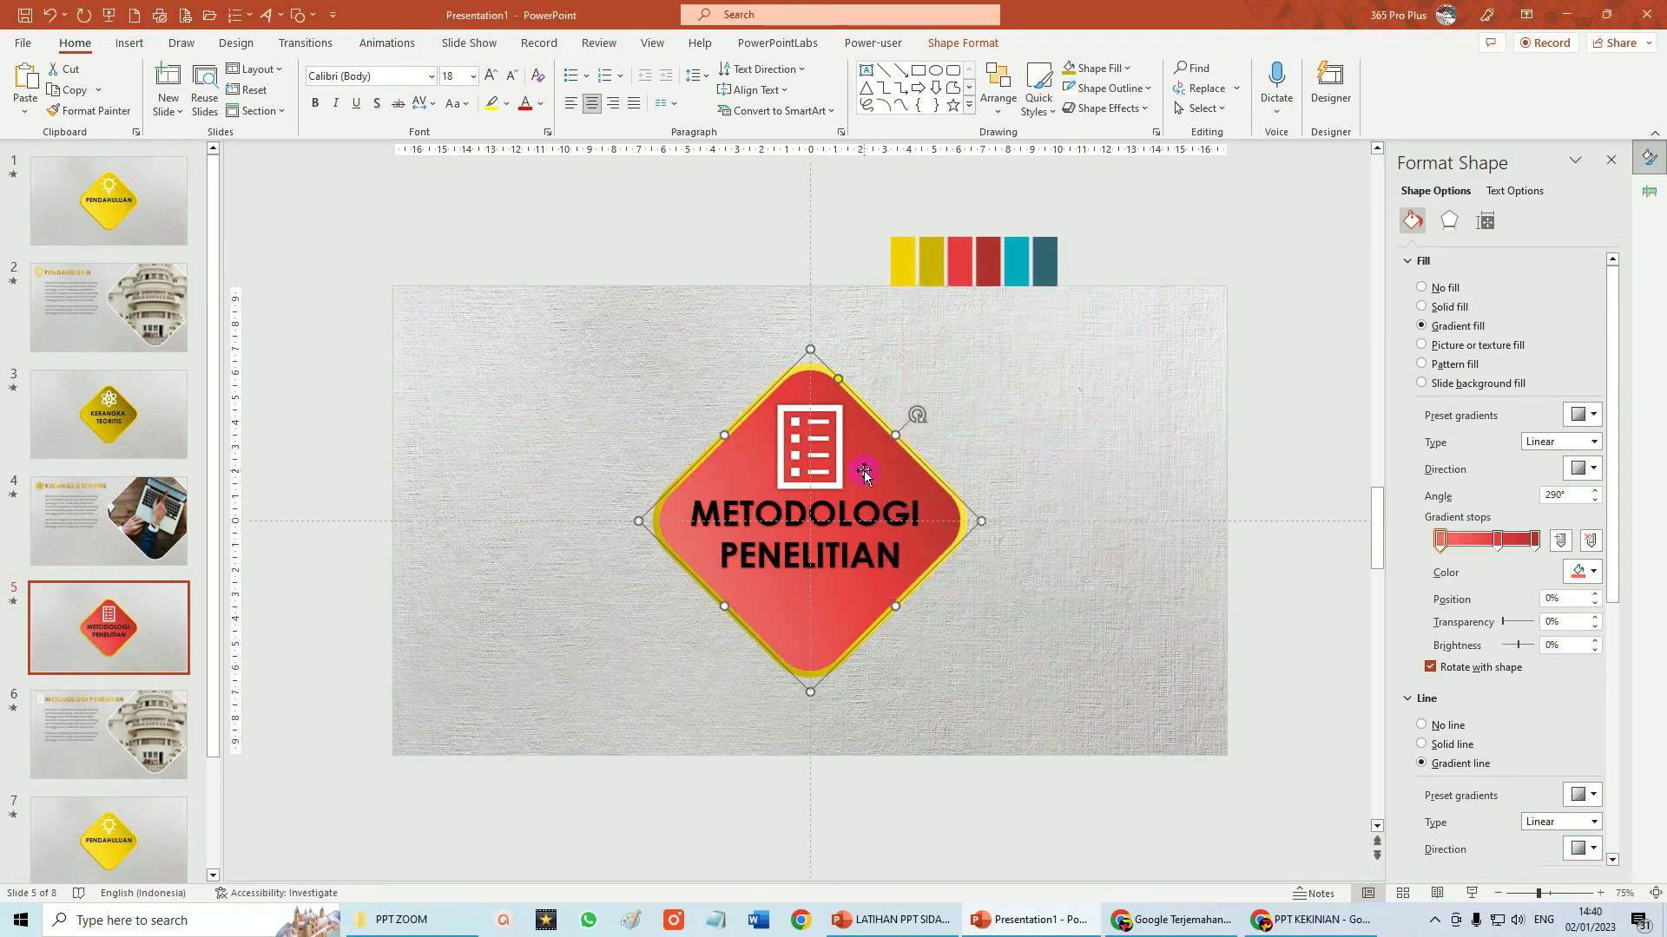
{"action": "left_click", "coordinate": [1098, 556]}
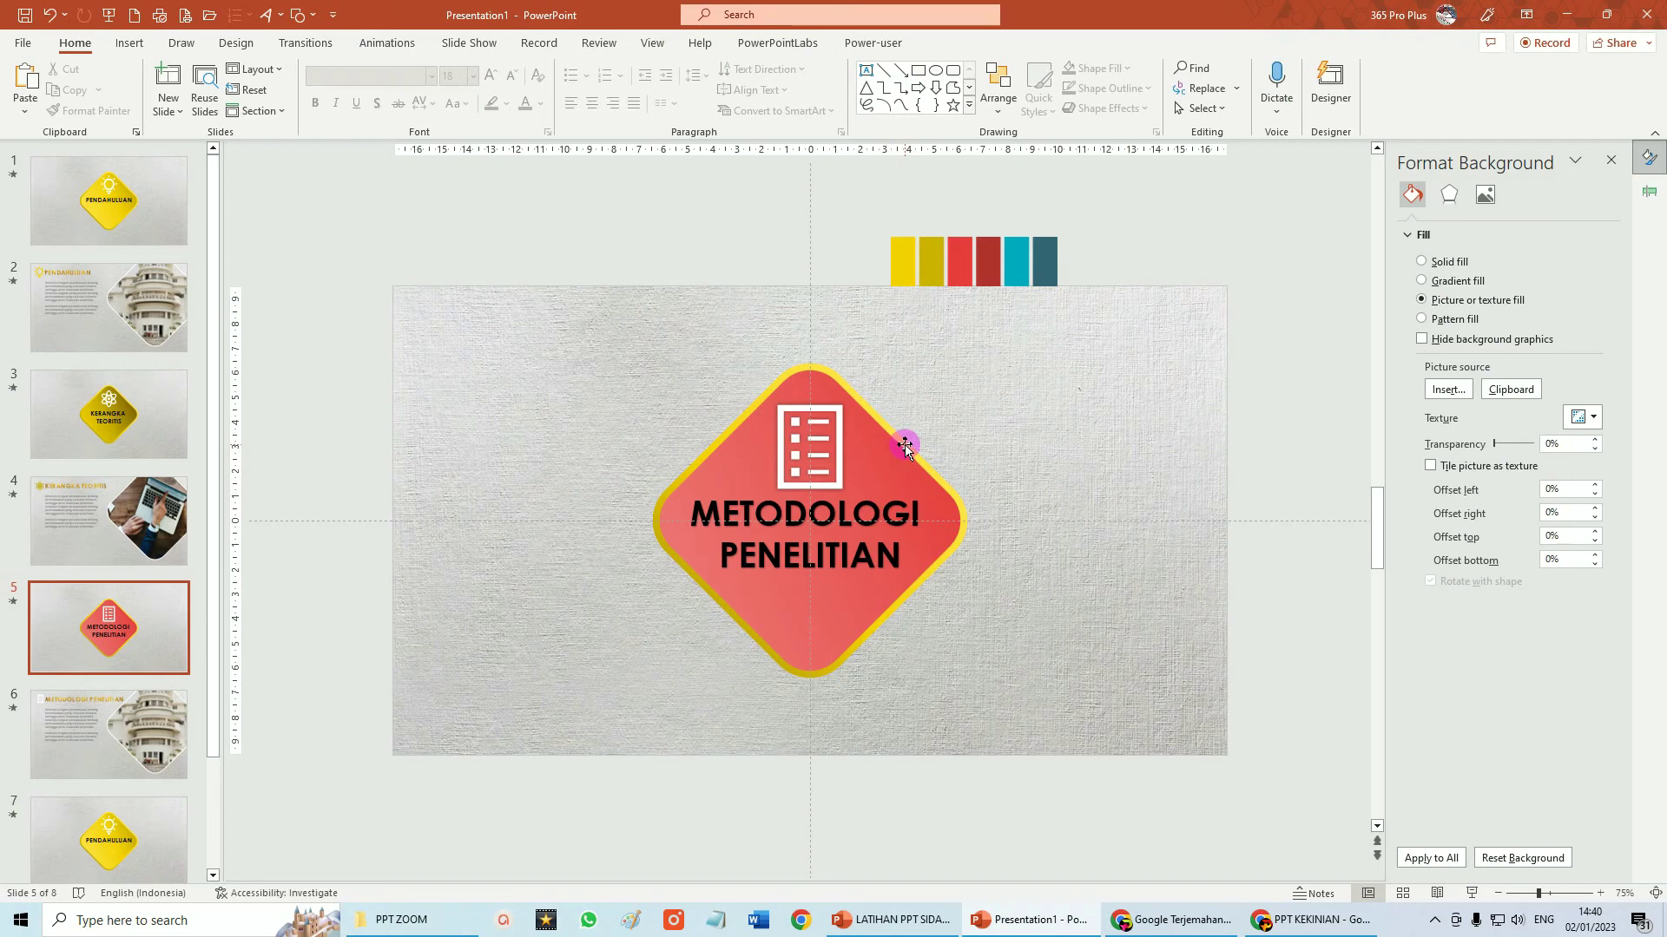
{"action": "left_click", "coordinate": [905, 445]}
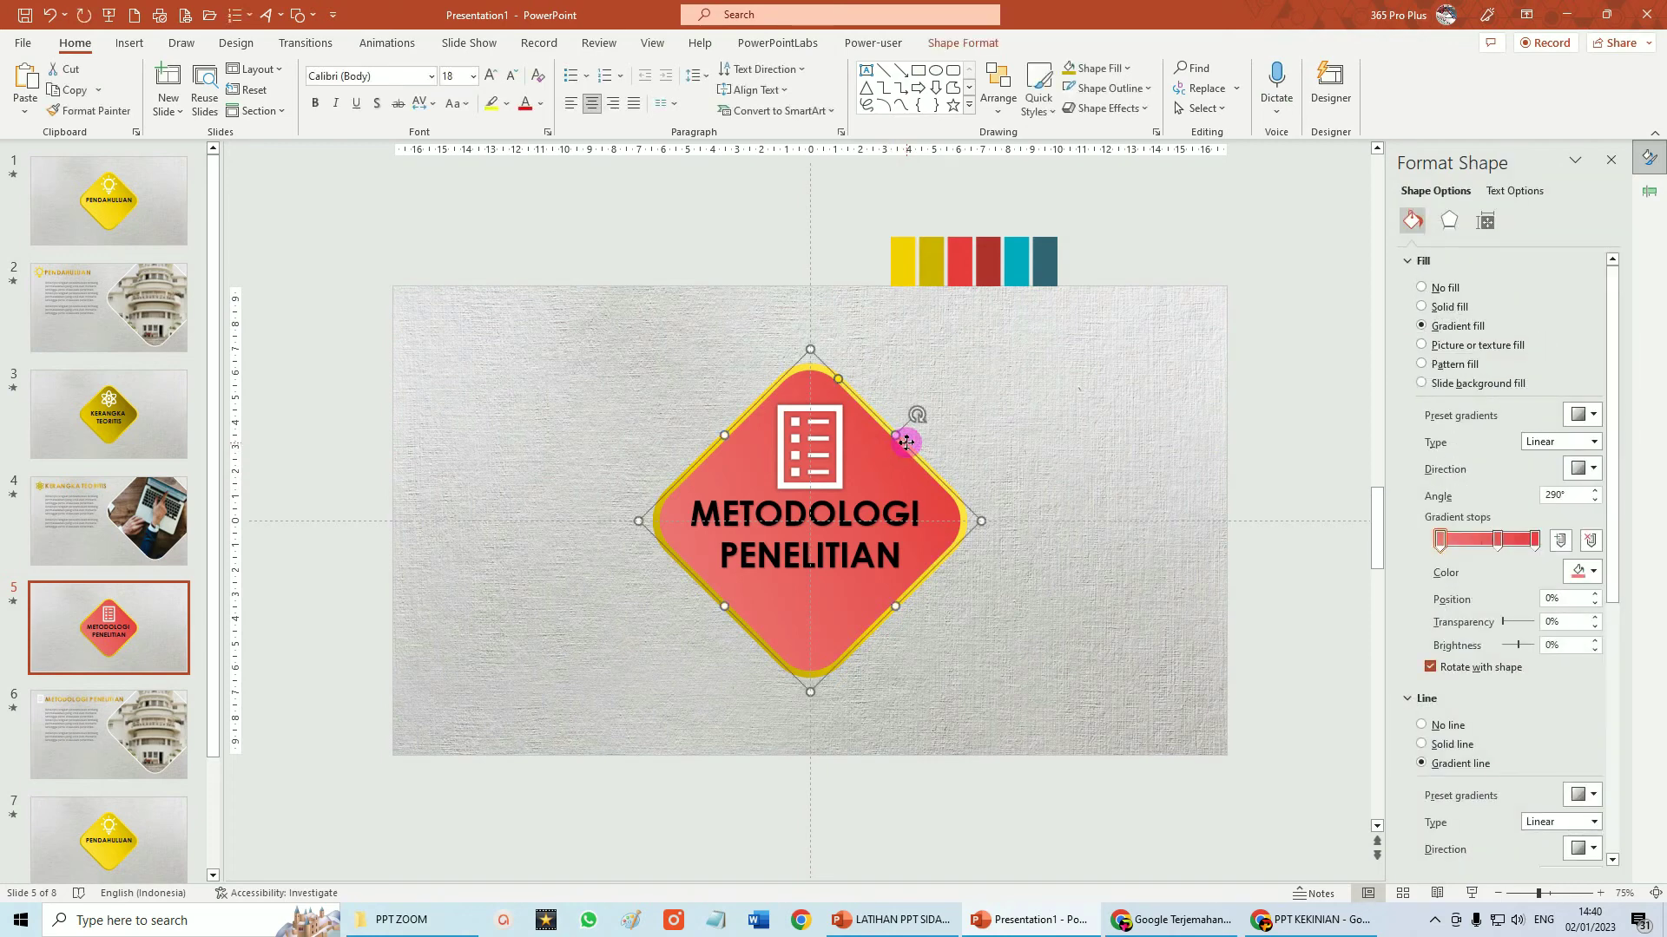
Set every stop of the diamond's gradient outline to the recent red swatch.
{"action": "left_click", "coordinate": [1428, 698]}
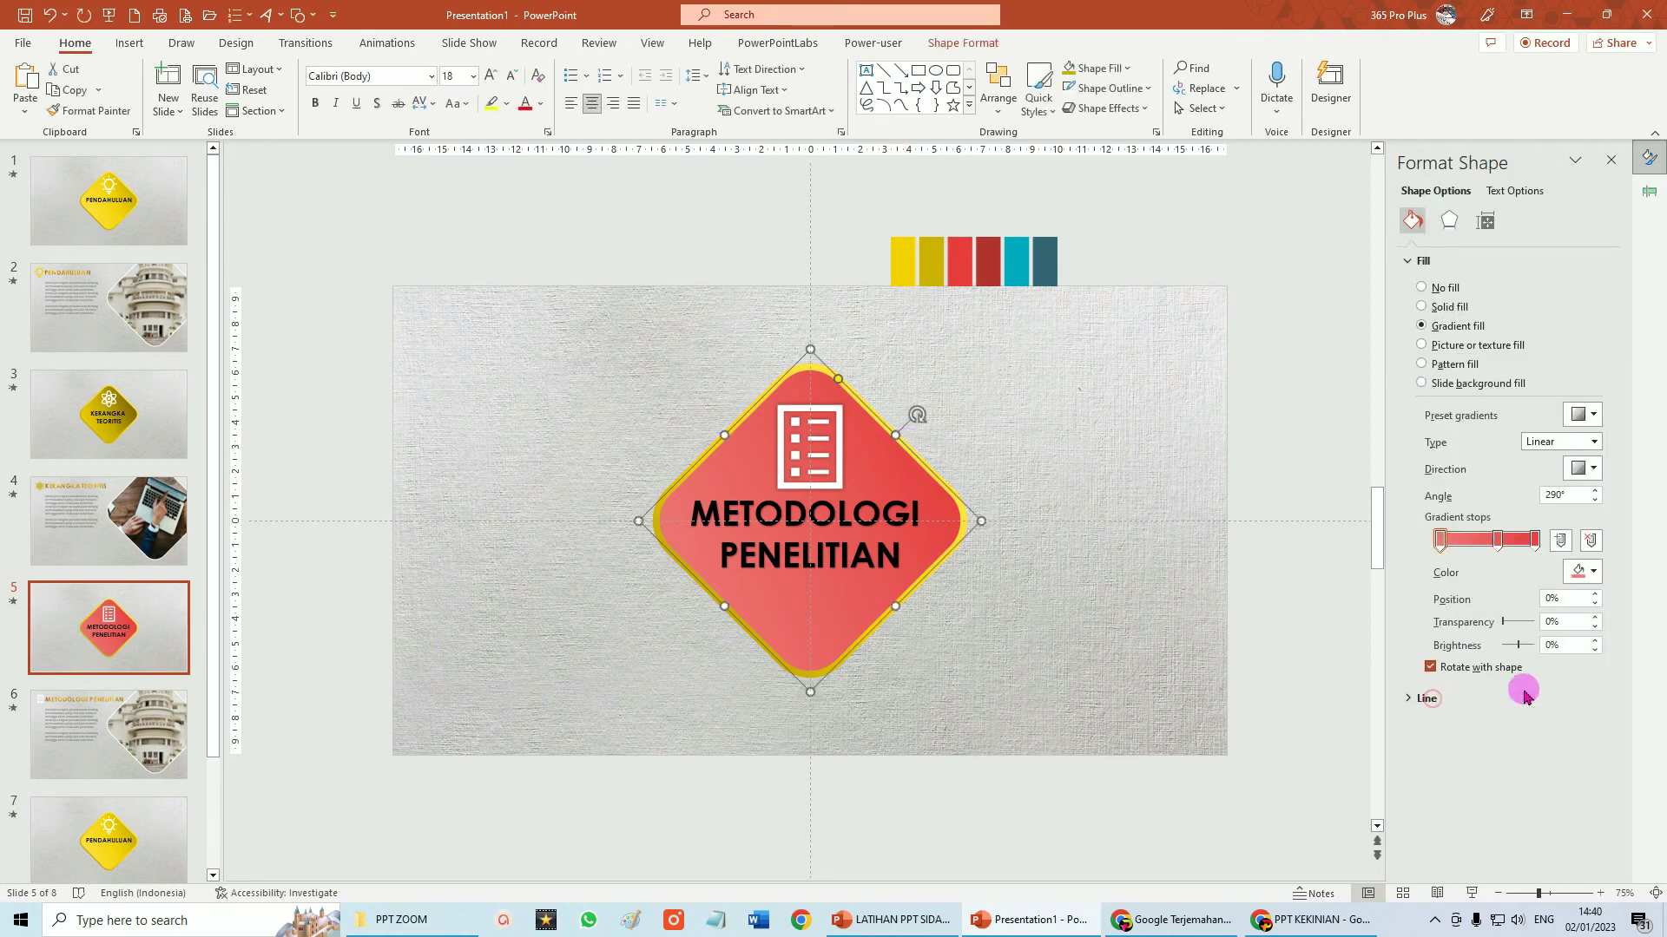
{"action": "left_click", "coordinate": [1458, 702]}
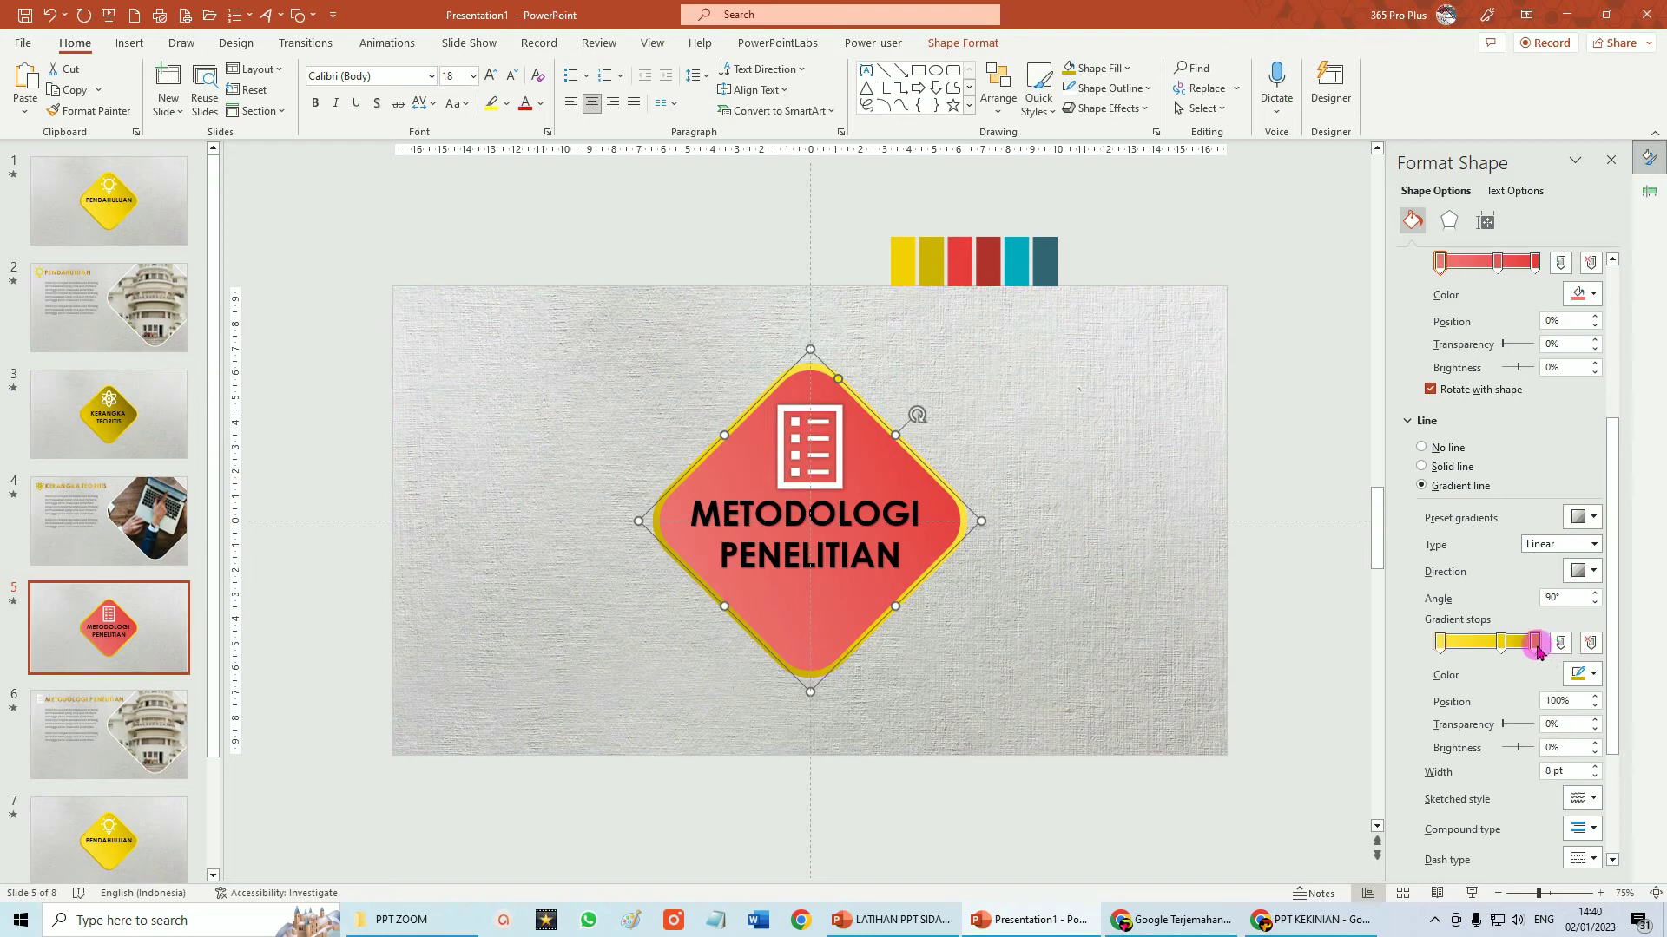
{"action": "left_click", "coordinate": [1582, 674]}
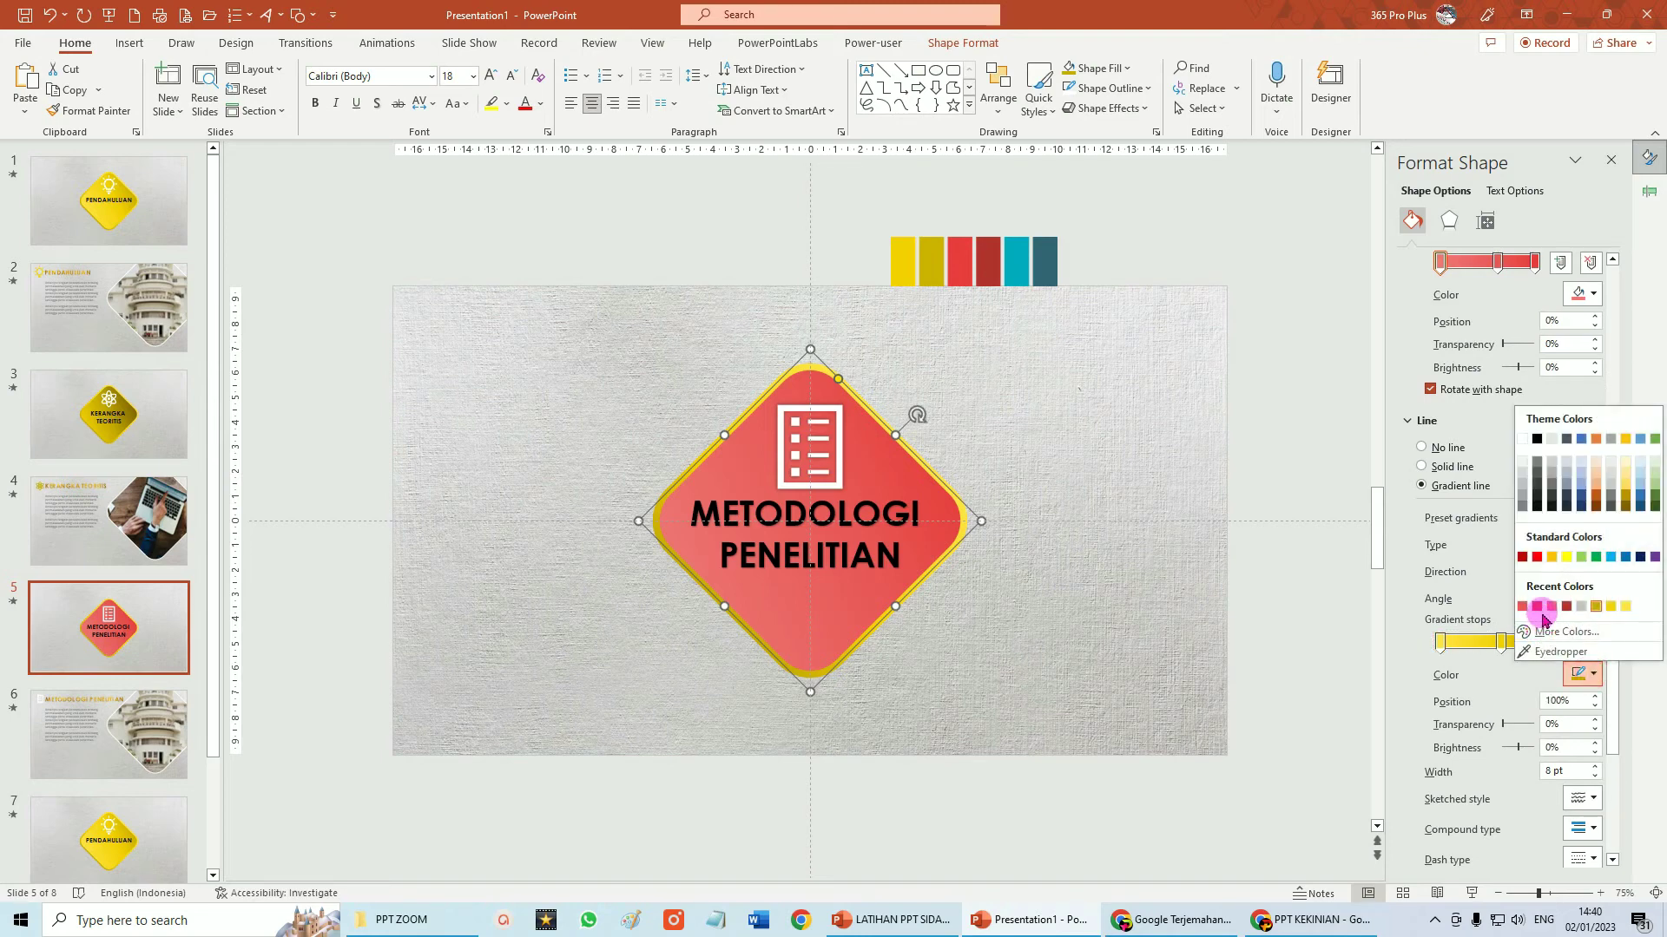
{"action": "left_click", "coordinate": [1537, 606]}
{"action": "left_click", "coordinate": [1501, 641]}
{"action": "left_click", "coordinate": [1594, 674]}
{"action": "left_click", "coordinate": [1545, 607]}
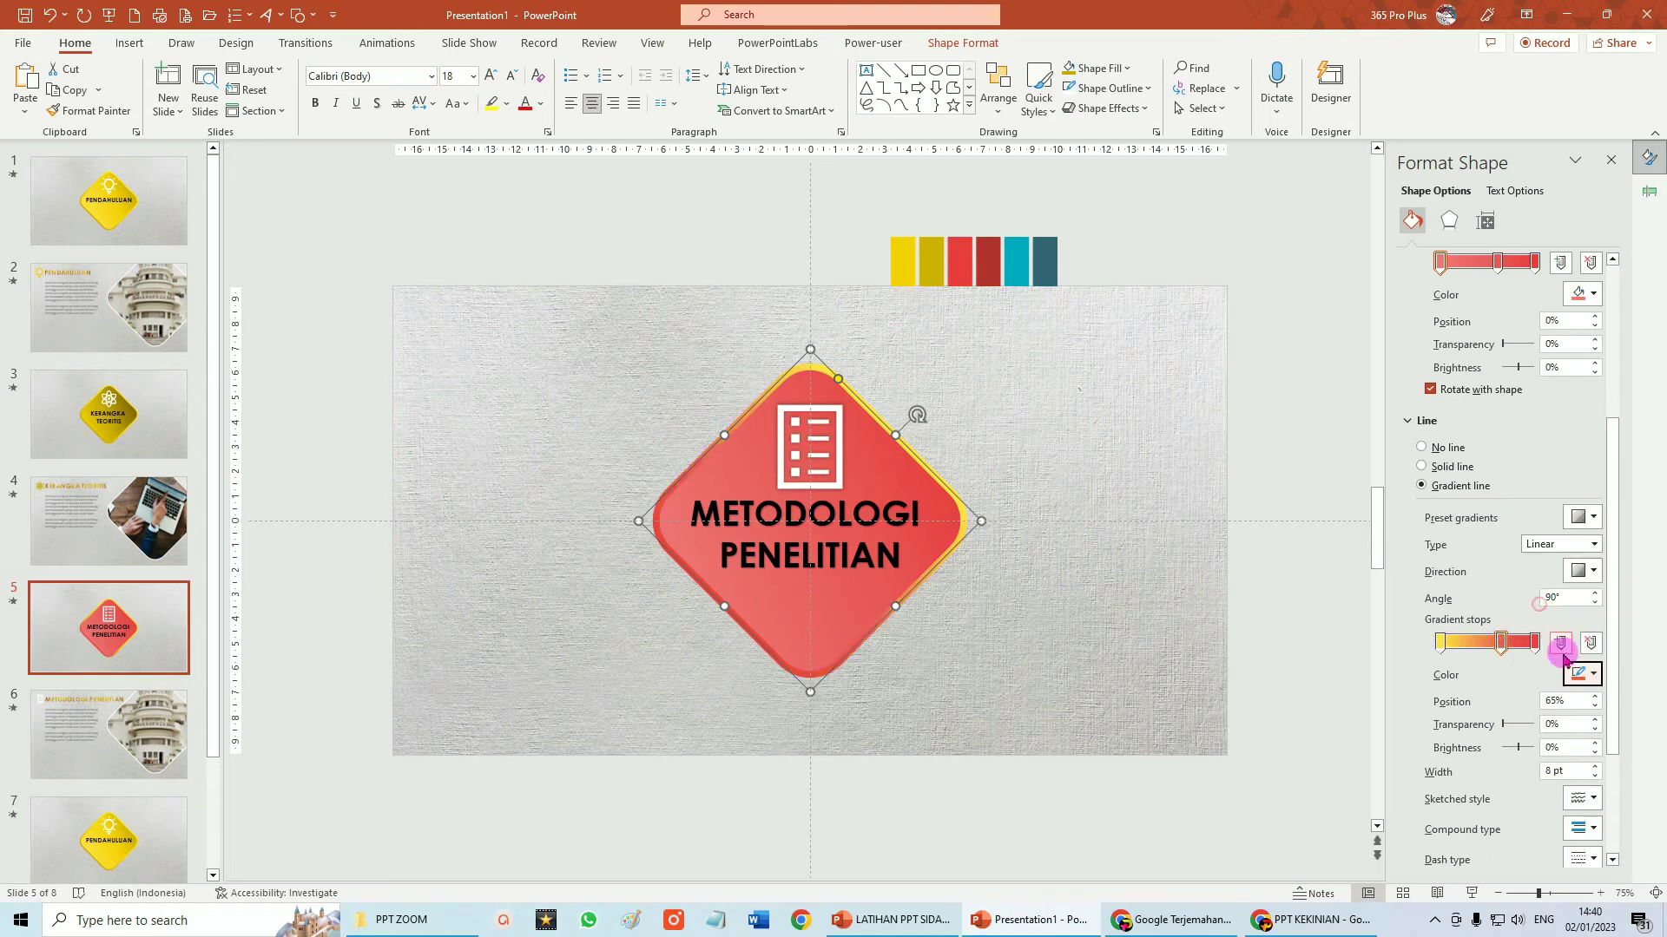
{"action": "left_click", "coordinate": [1594, 674]}
{"action": "left_click", "coordinate": [1533, 607]}
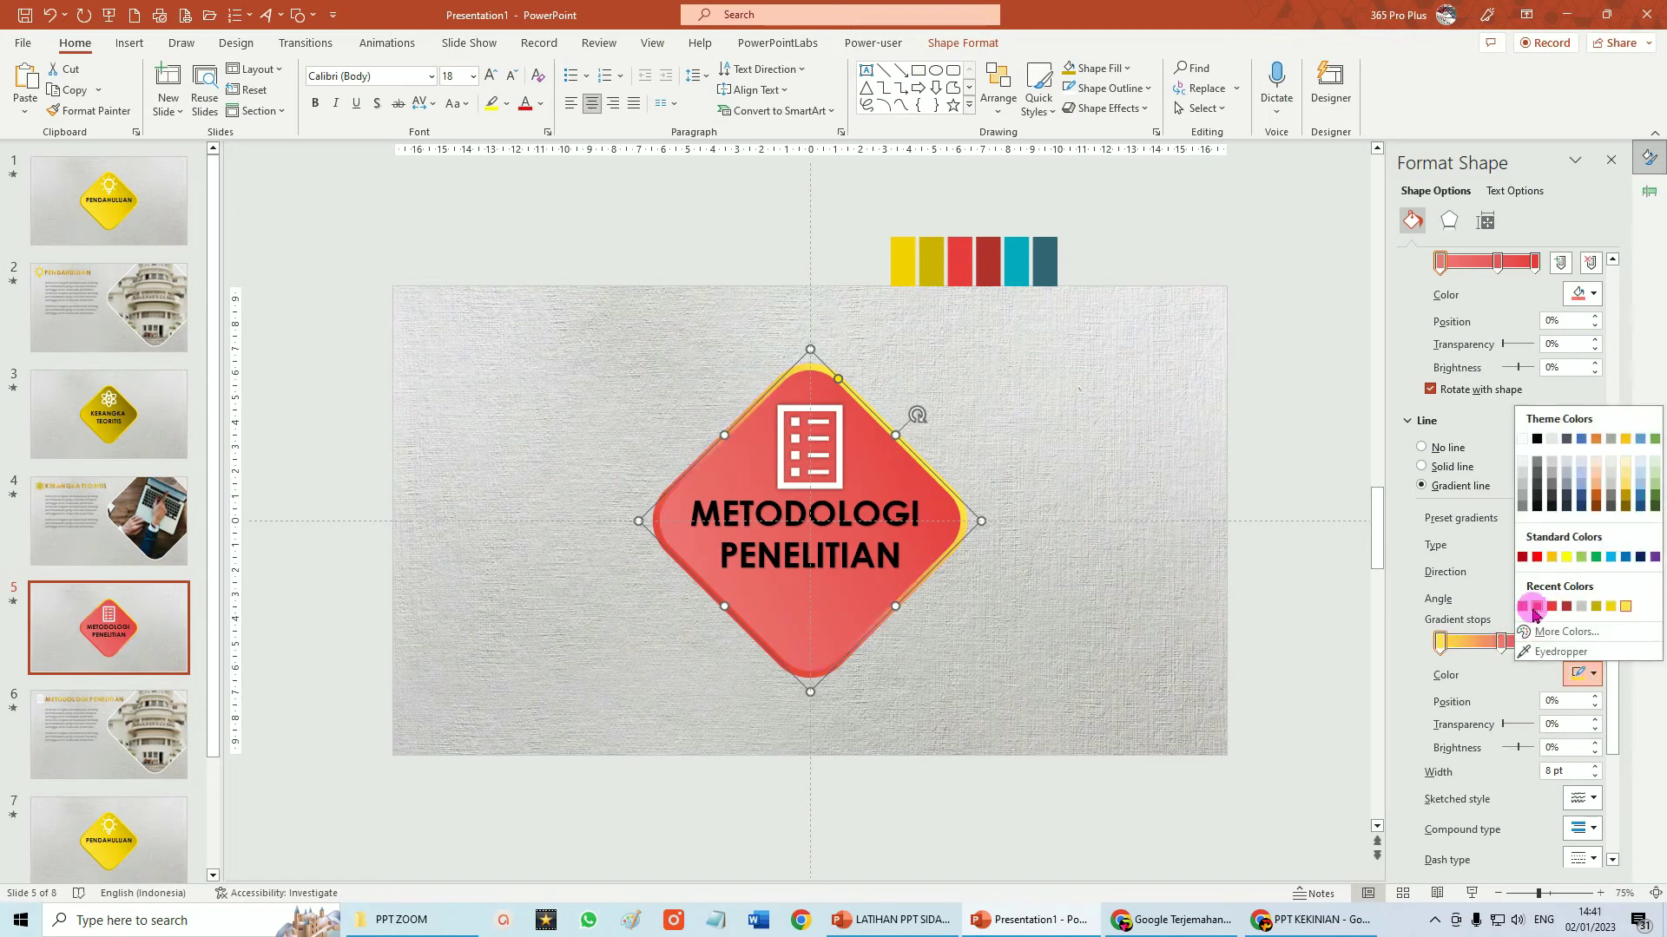
{"action": "left_click", "coordinate": [1212, 596]}
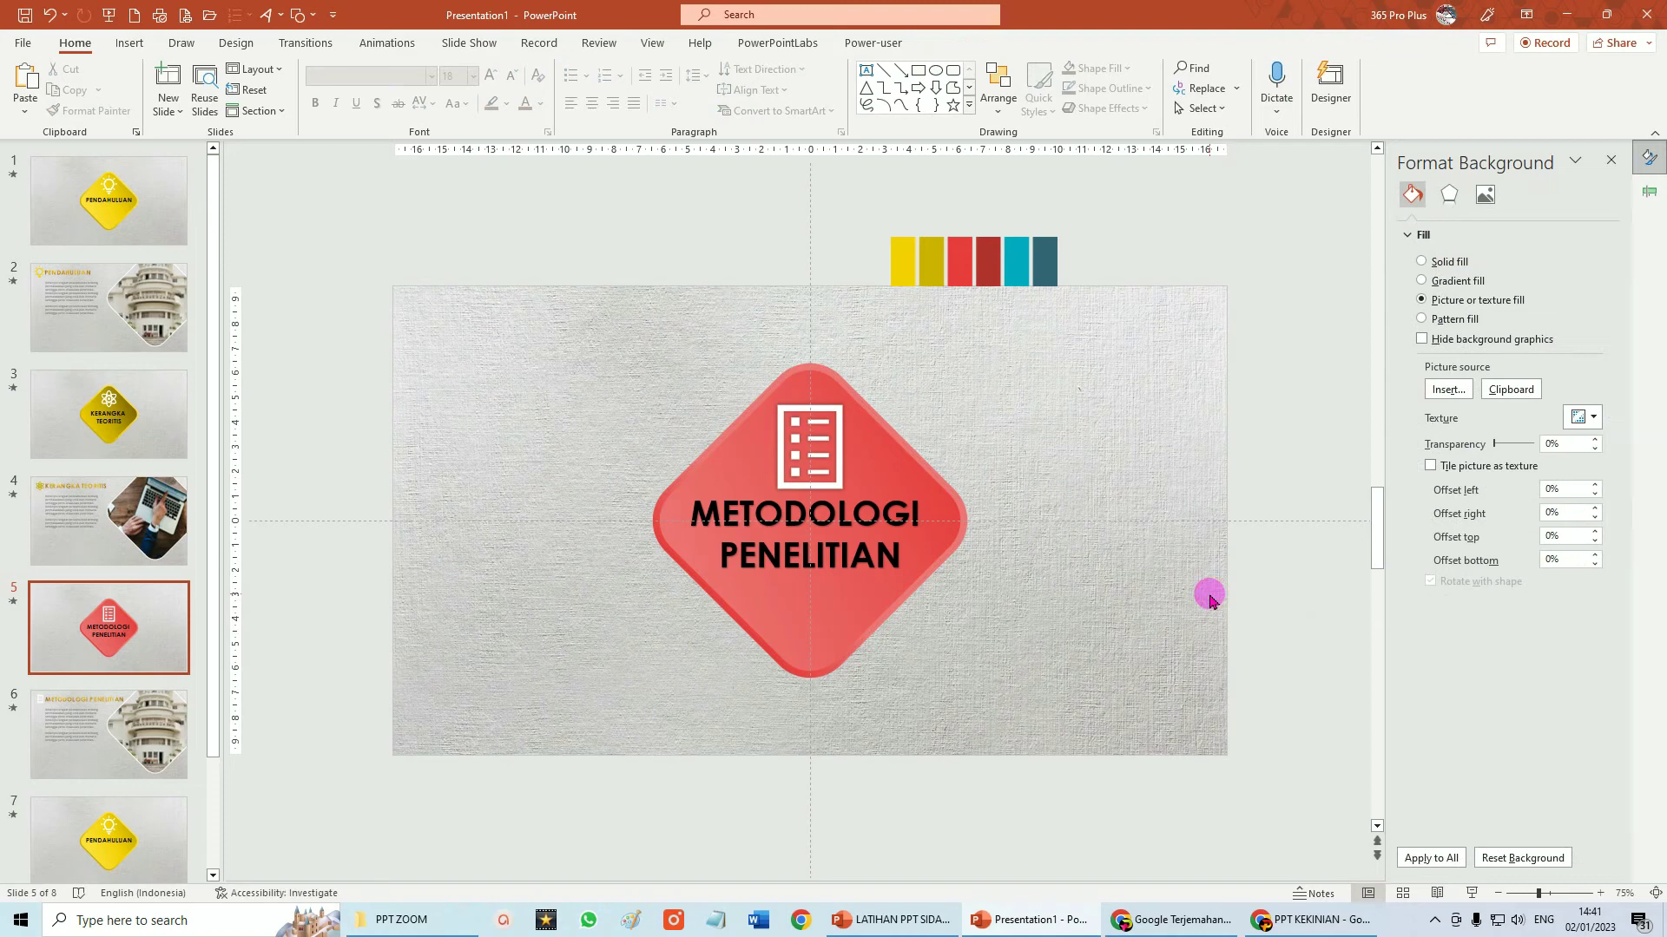
On slide 6, eyedrop red into the checklist icon's fill and add an Inside Top shadow.
{"action": "left_click", "coordinate": [67, 725]}
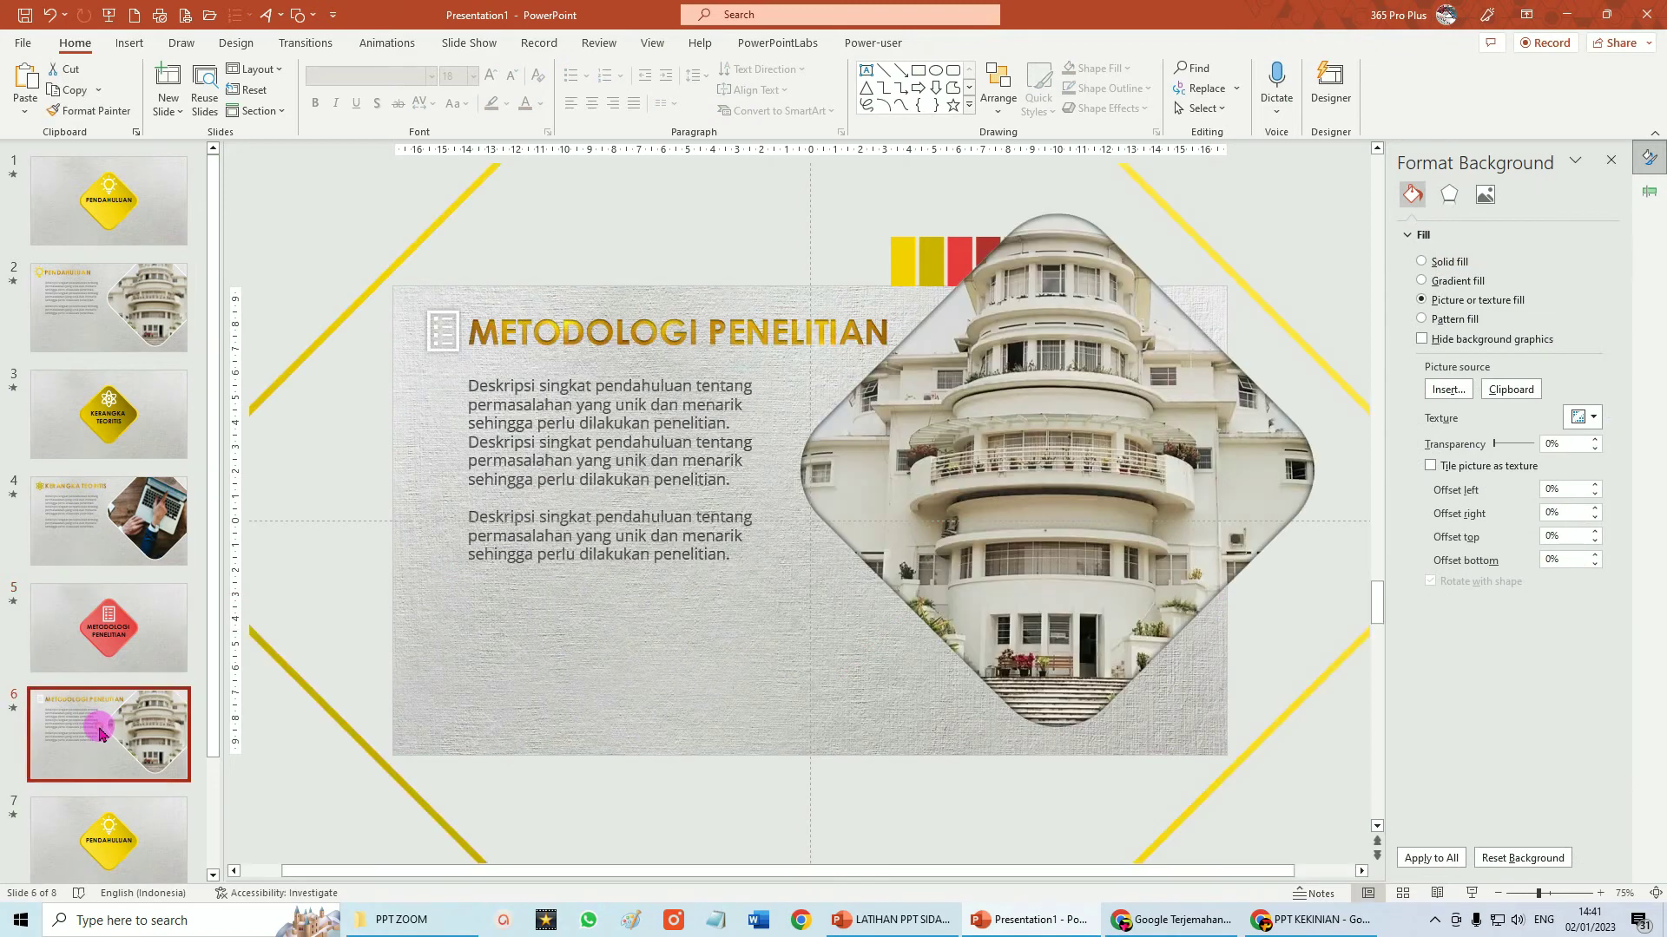
{"action": "left_click", "coordinate": [443, 352]}
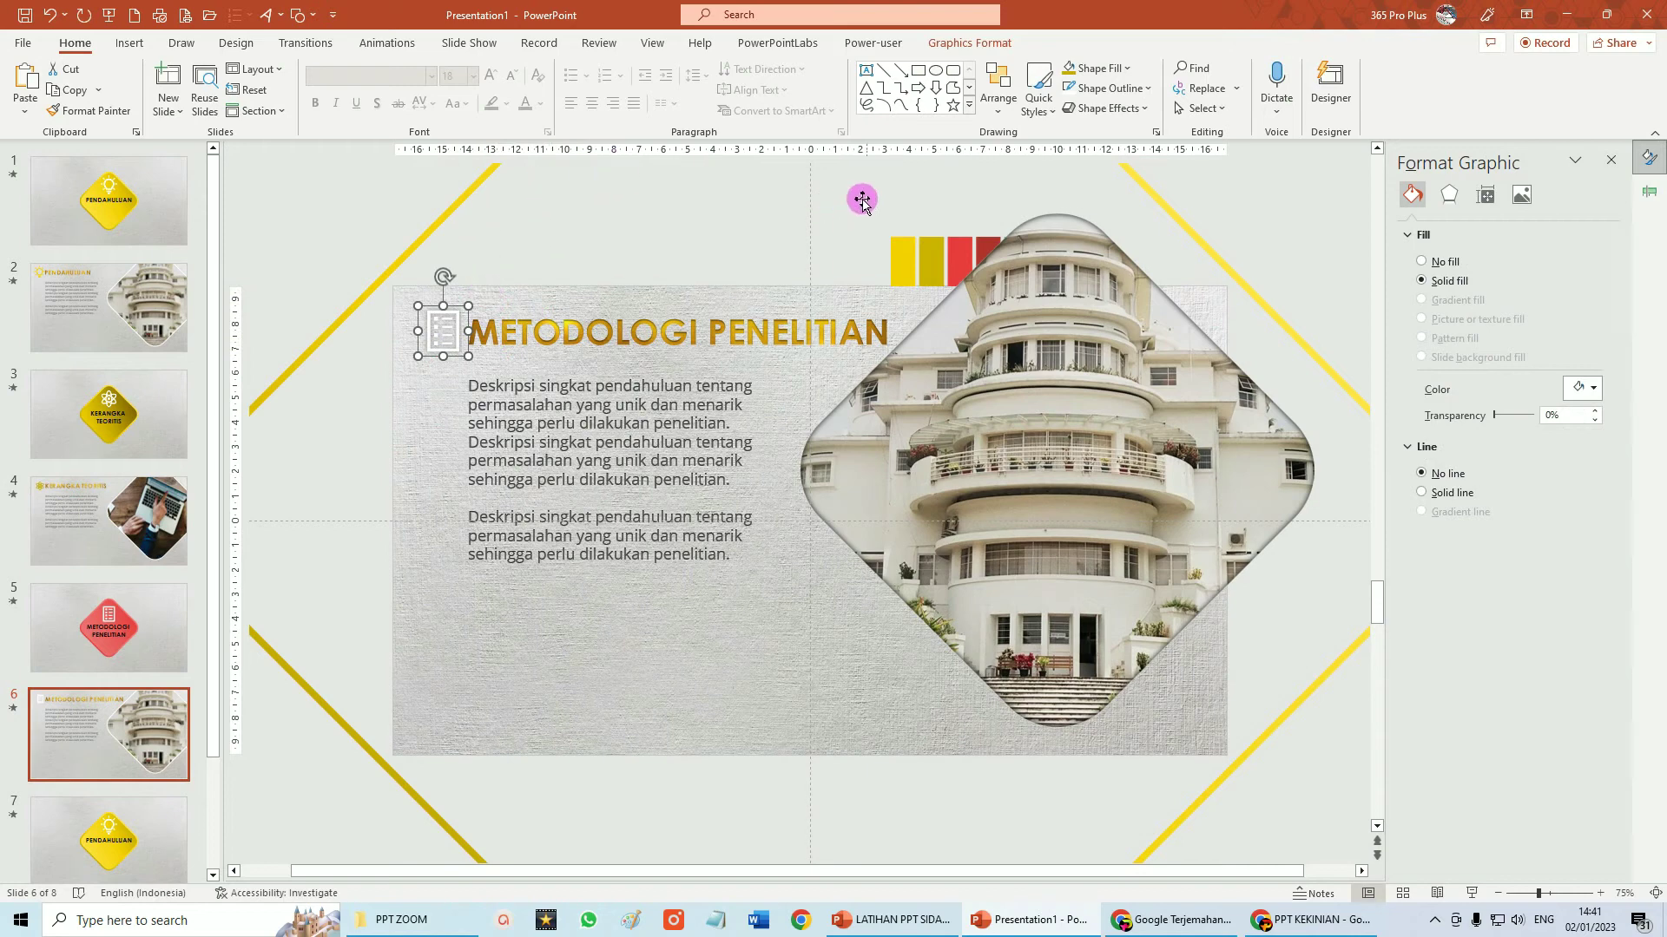
{"action": "left_click", "coordinate": [963, 43]}
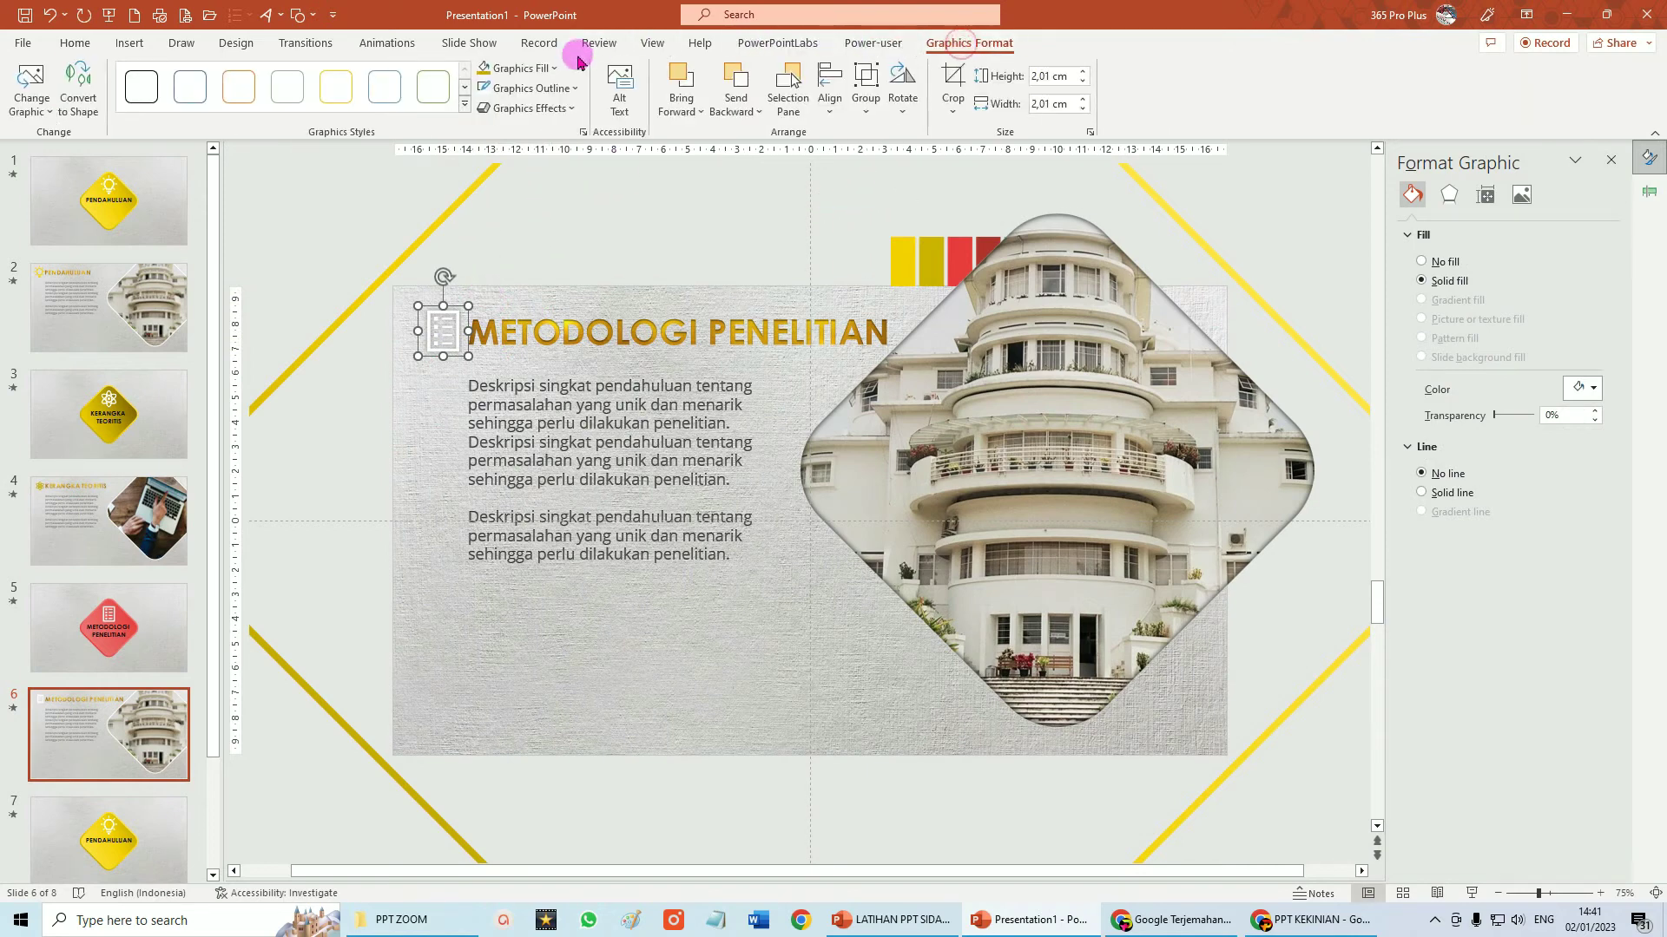
{"action": "left_click", "coordinate": [552, 70]}
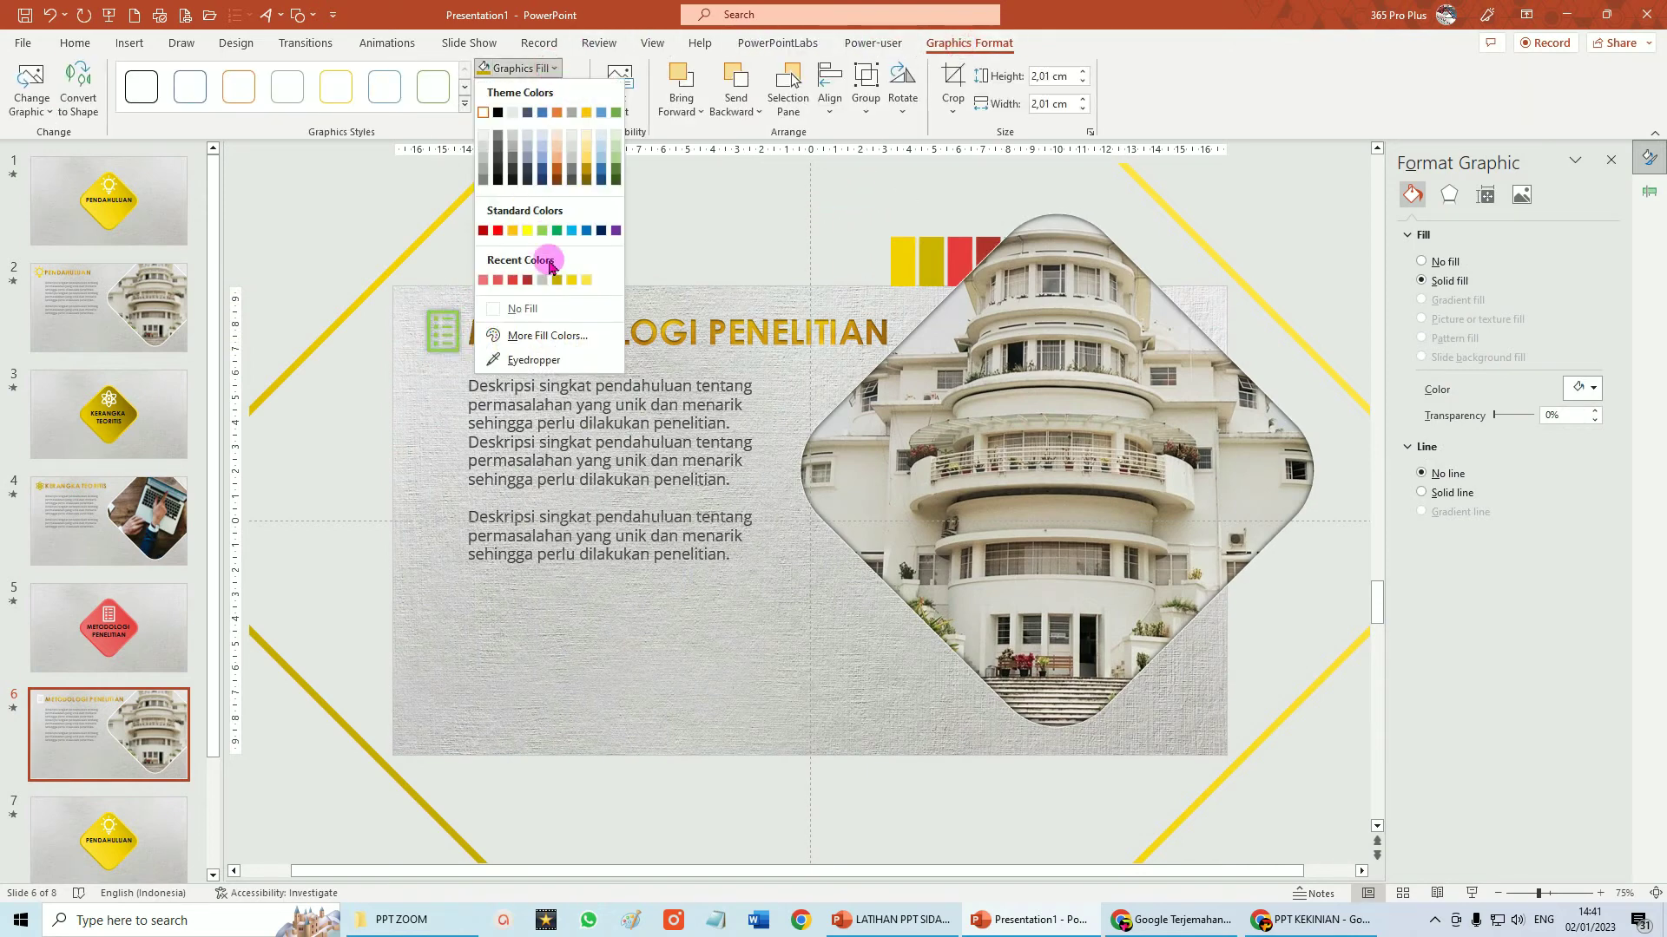
{"action": "left_click", "coordinate": [535, 359]}
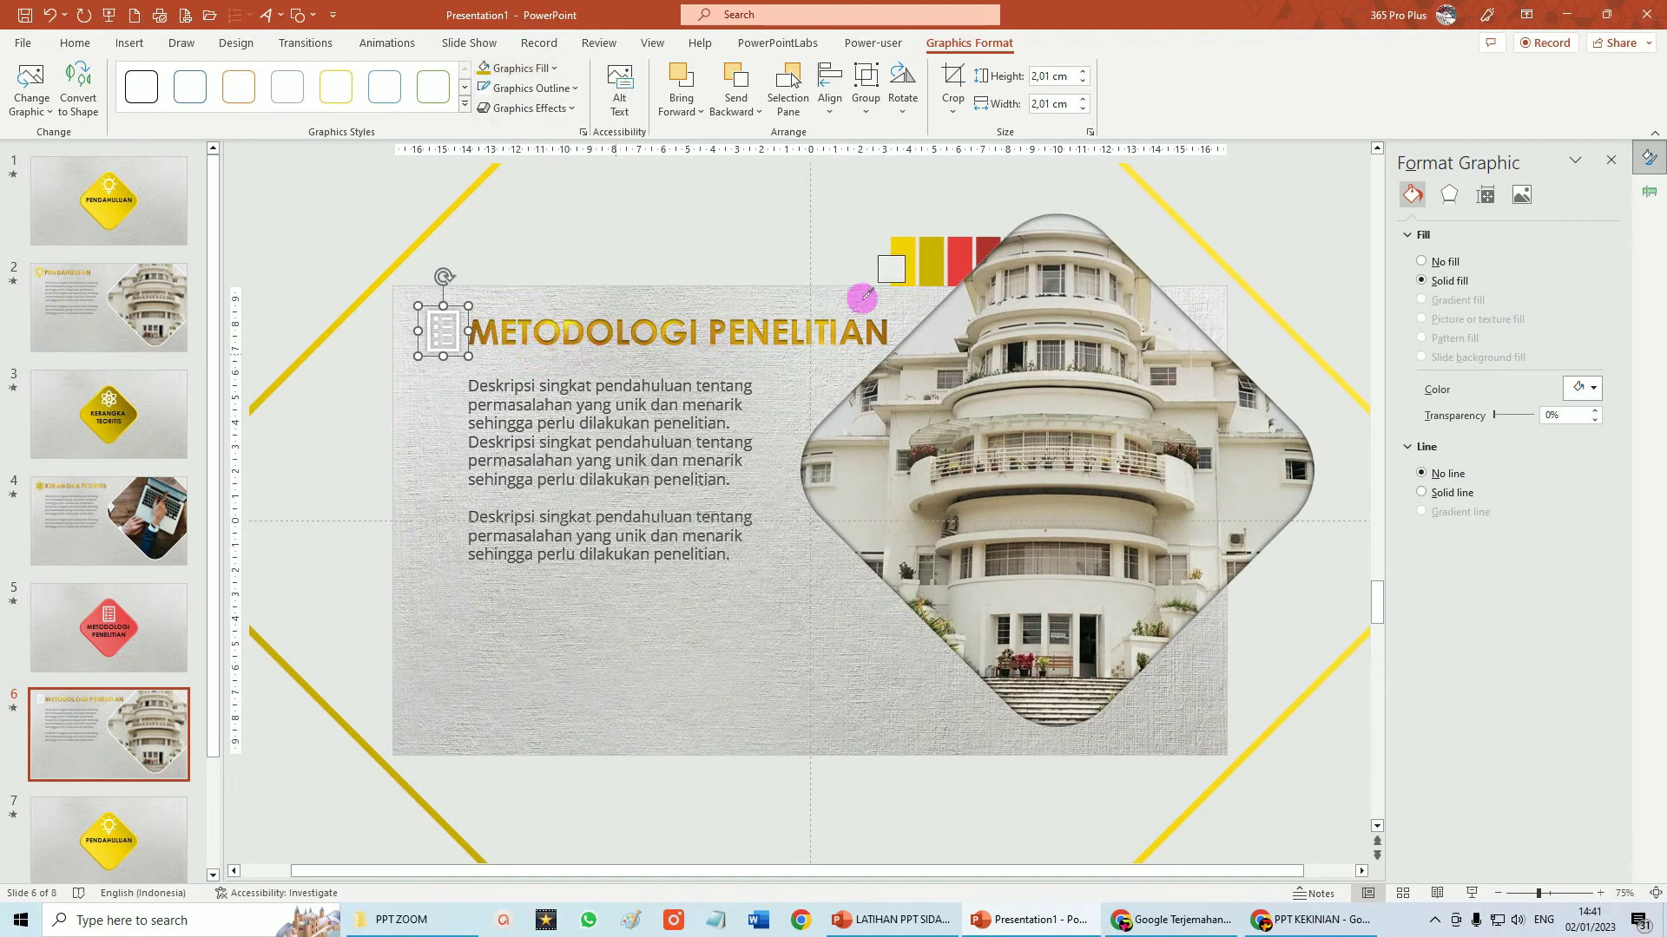
{"action": "left_click", "coordinate": [966, 251]}
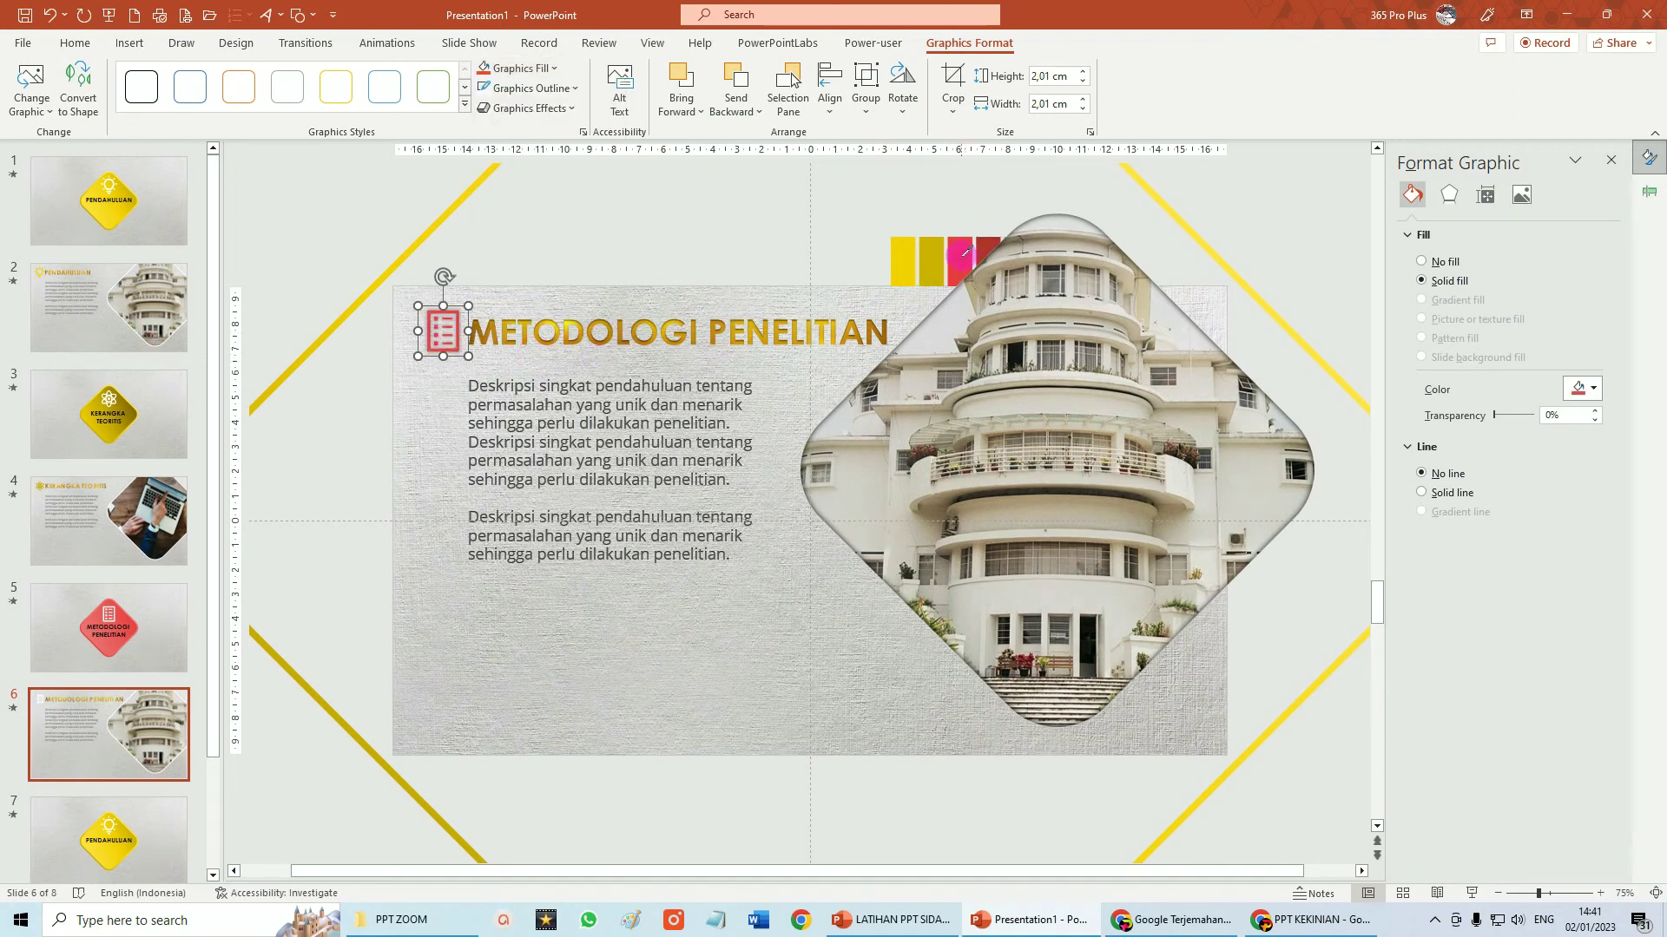
{"action": "left_click", "coordinate": [572, 109]}
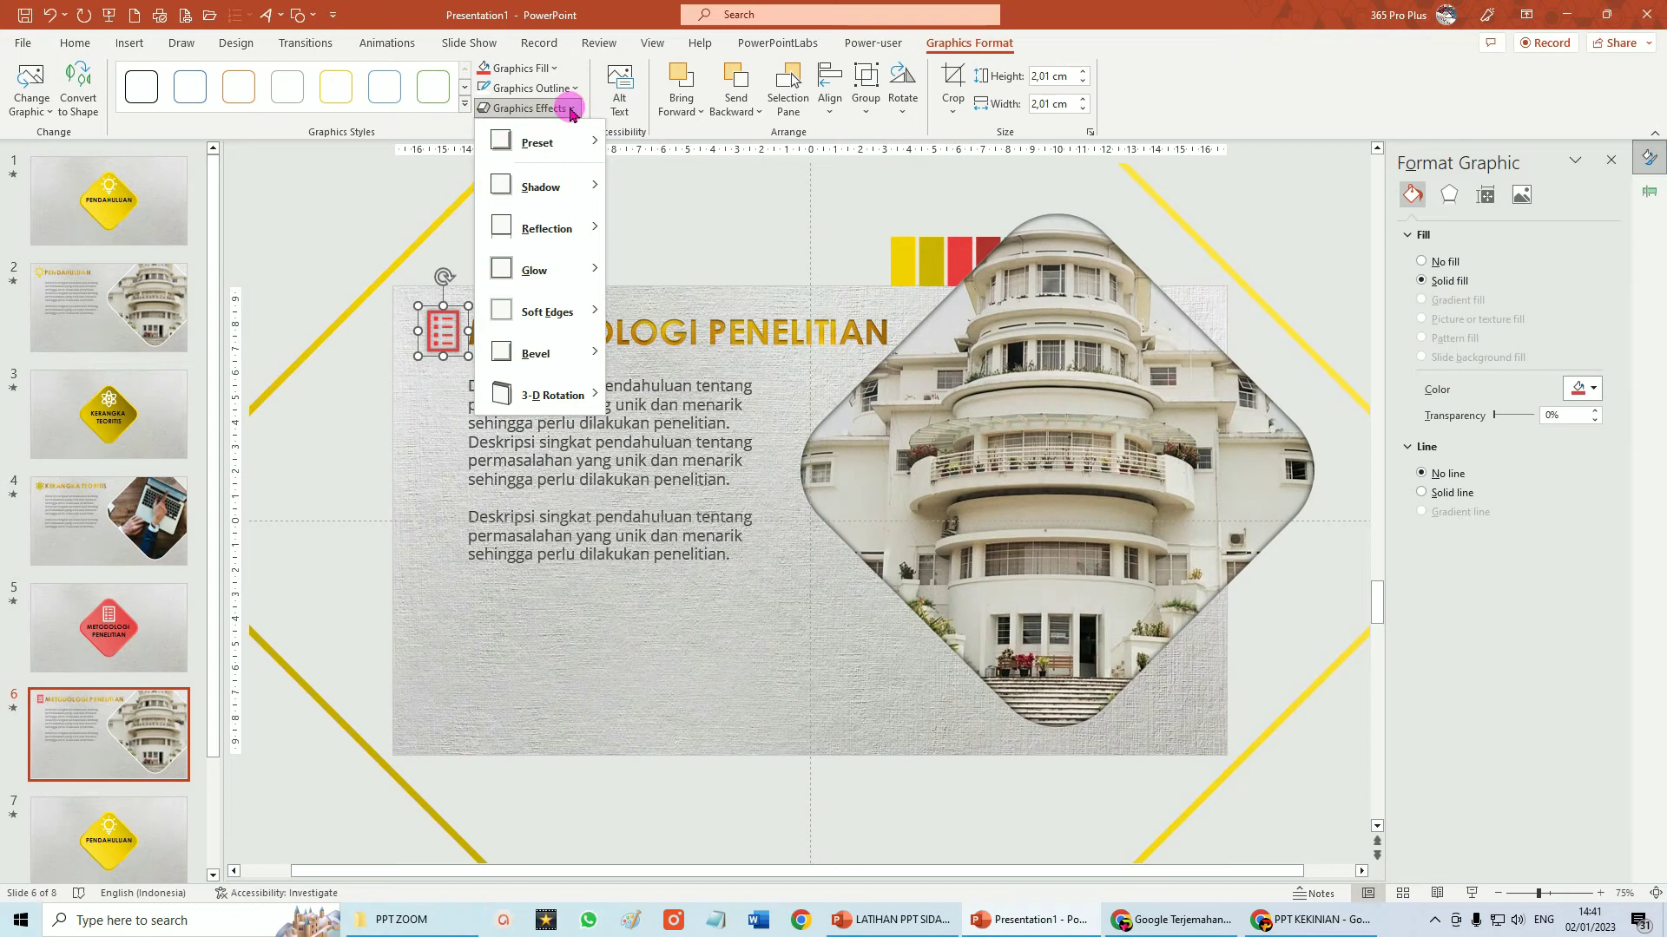
{"action": "mouse_move", "coordinate": [540, 186]}
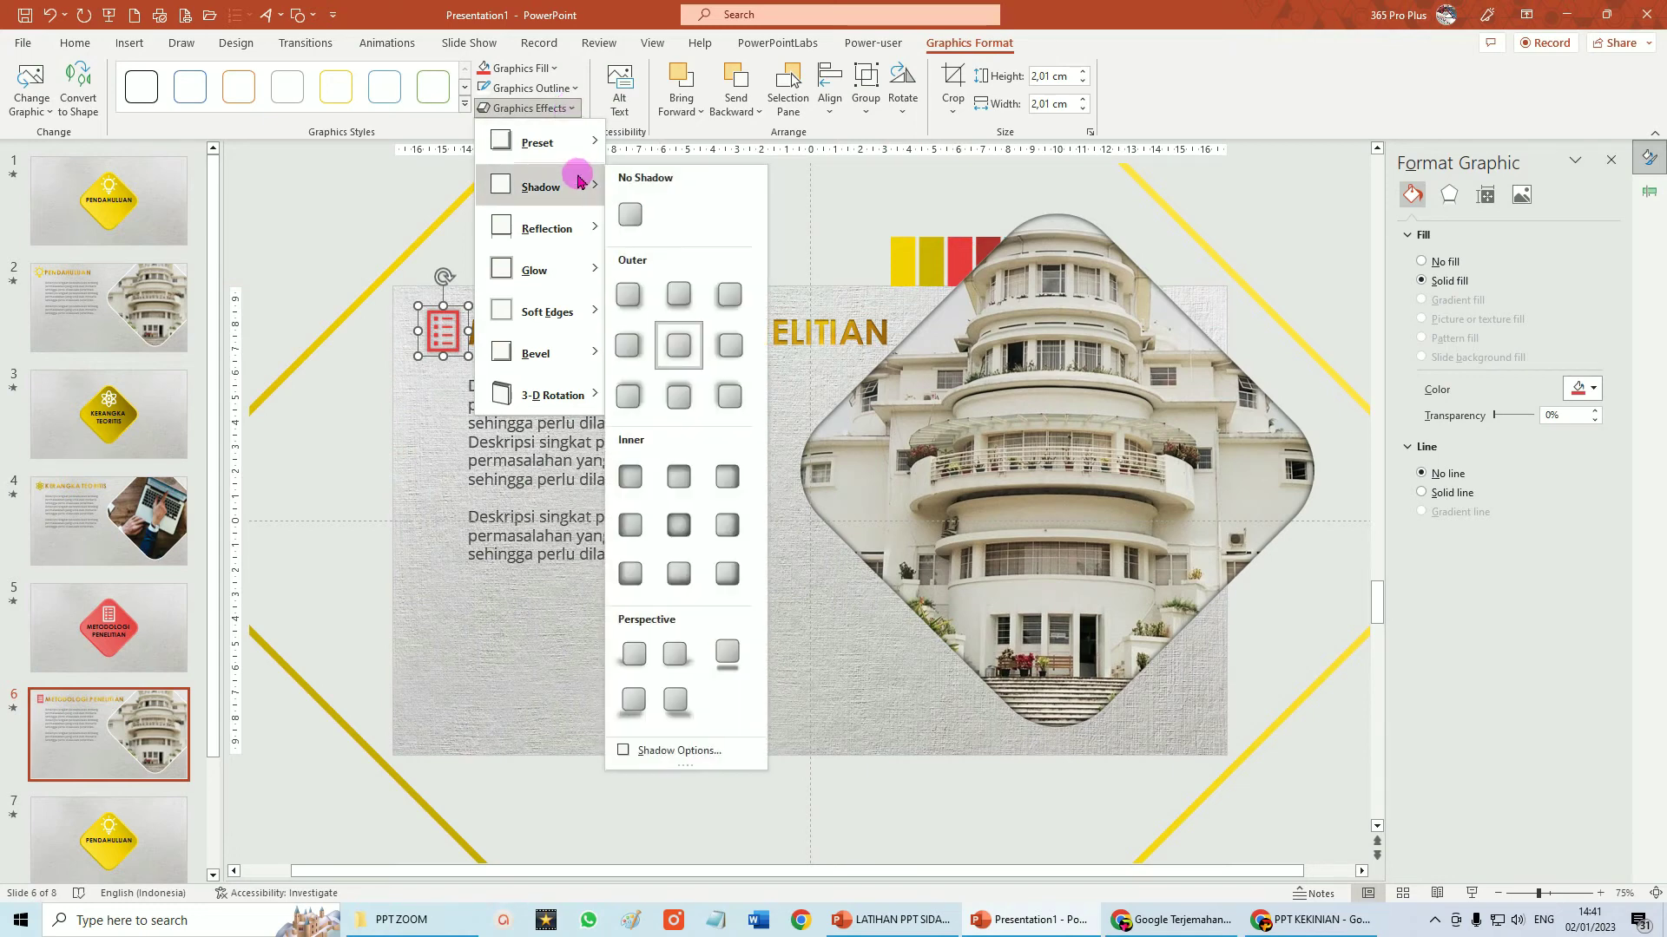
{"action": "left_click", "coordinate": [684, 475]}
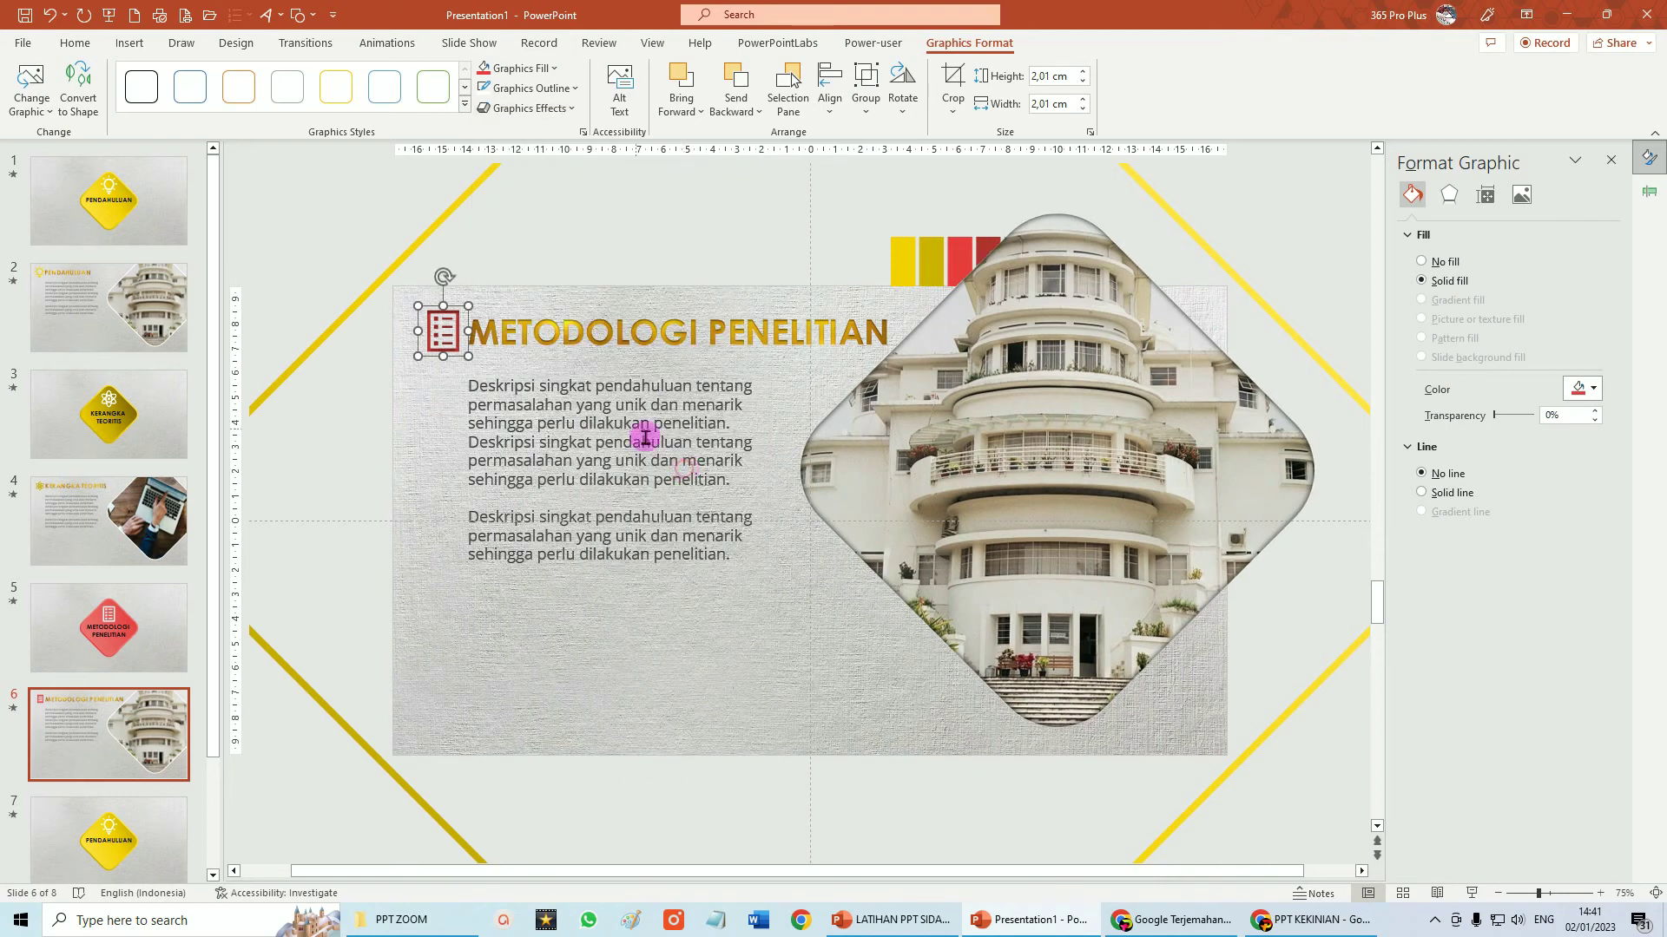
{"action": "left_click", "coordinate": [1055, 507]}
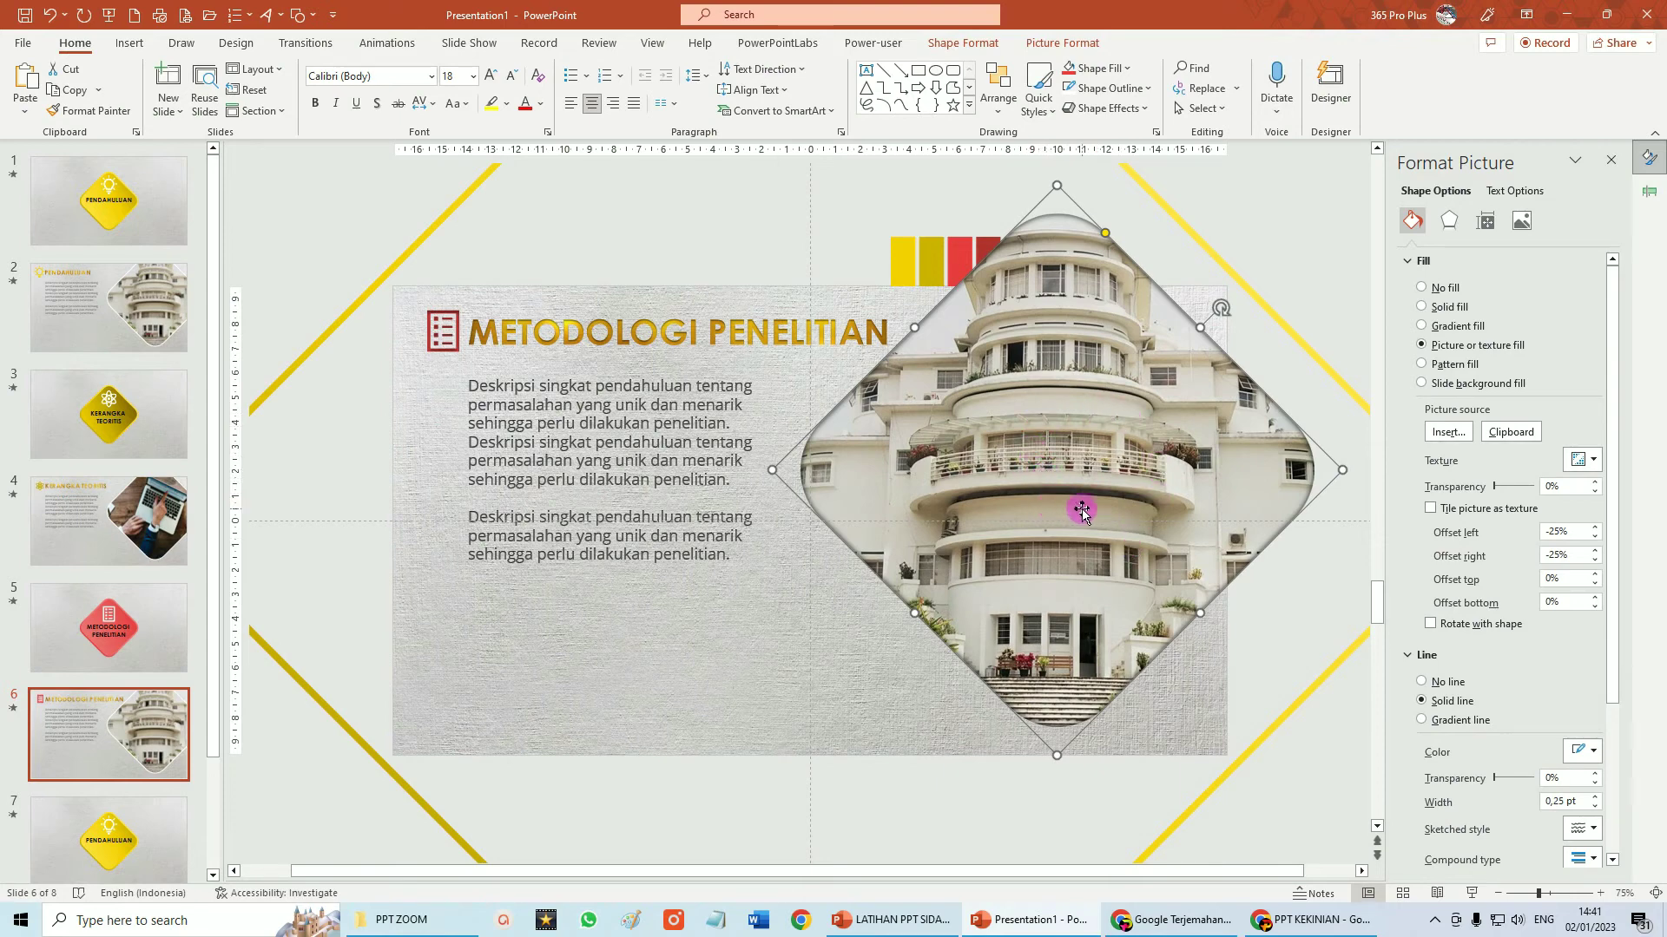
Fill slide 6's diamond with the business-meeting photo from file, then go to slide 7.
{"action": "left_click", "coordinate": [1447, 433]}
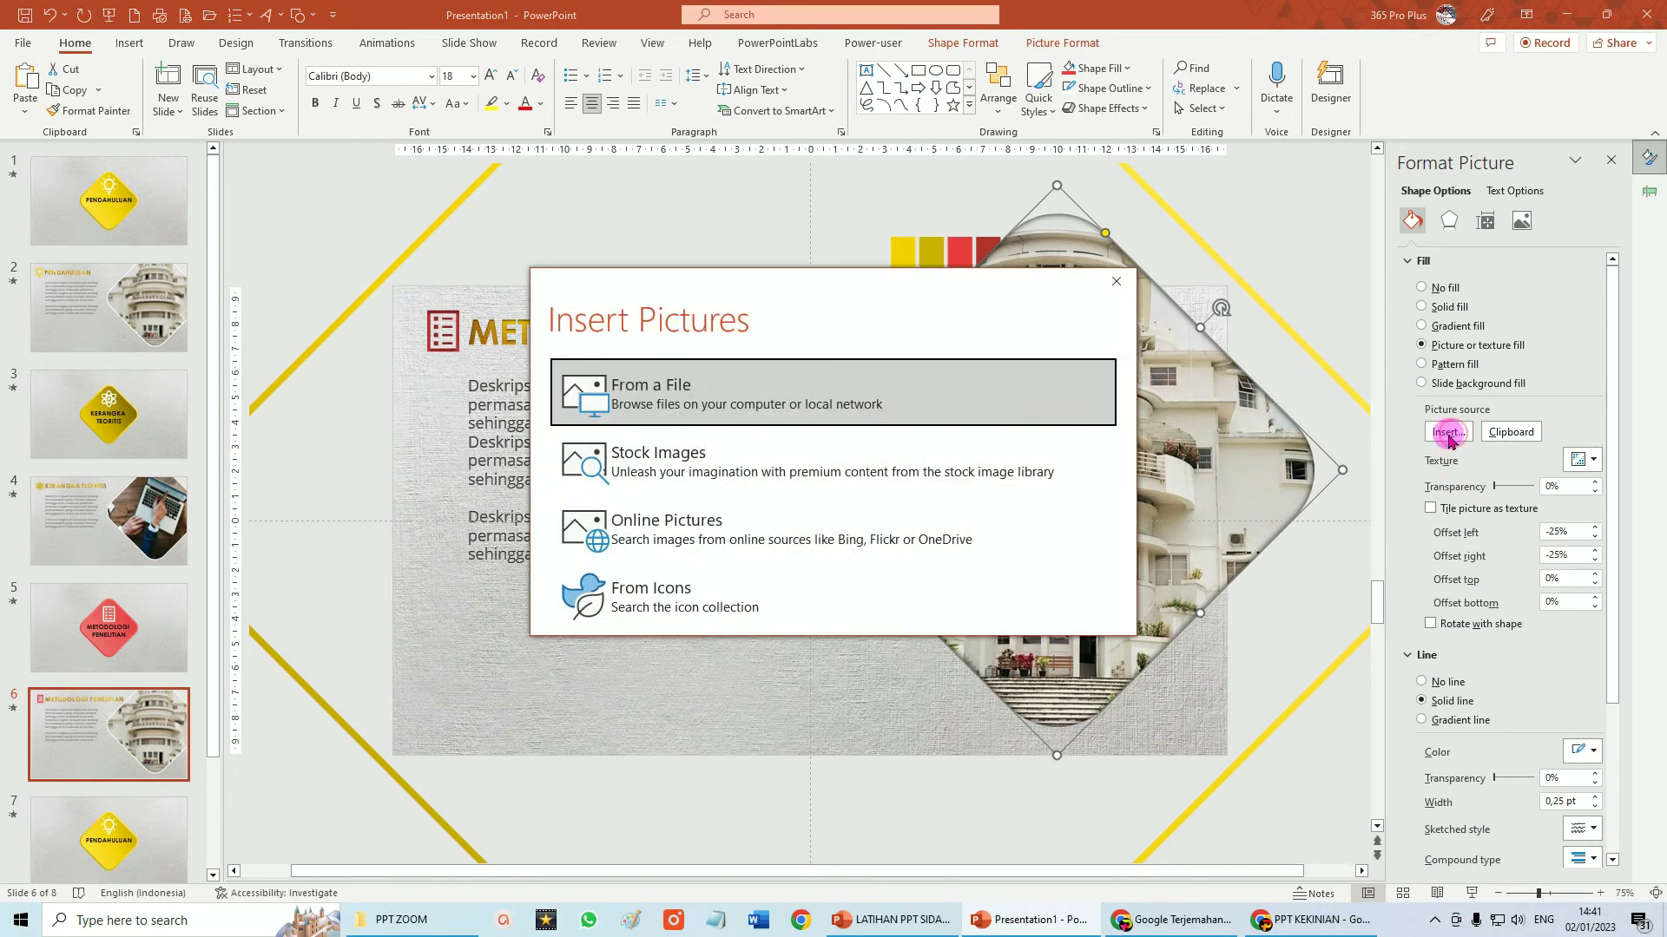
{"action": "left_click", "coordinate": [740, 410]}
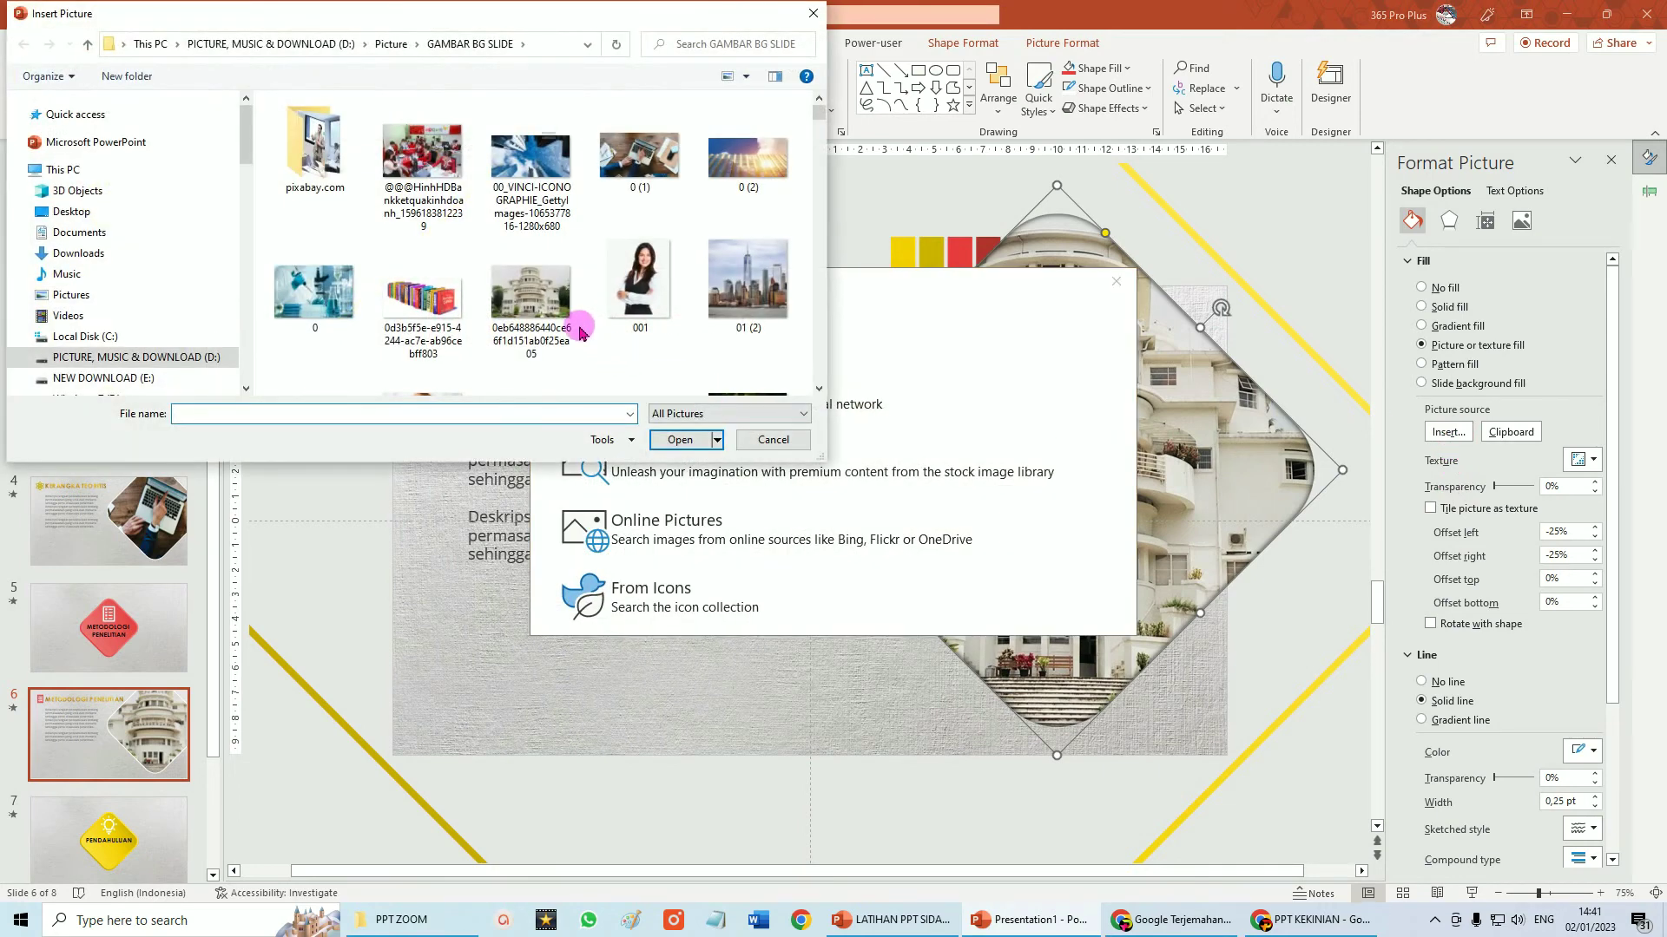
{"action": "scroll", "coordinate": [585, 327], "scroll_direction": "down", "scroll_amount": 3}
{"action": "left_click", "coordinate": [314, 323]}
{"action": "left_click", "coordinate": [680, 441]}
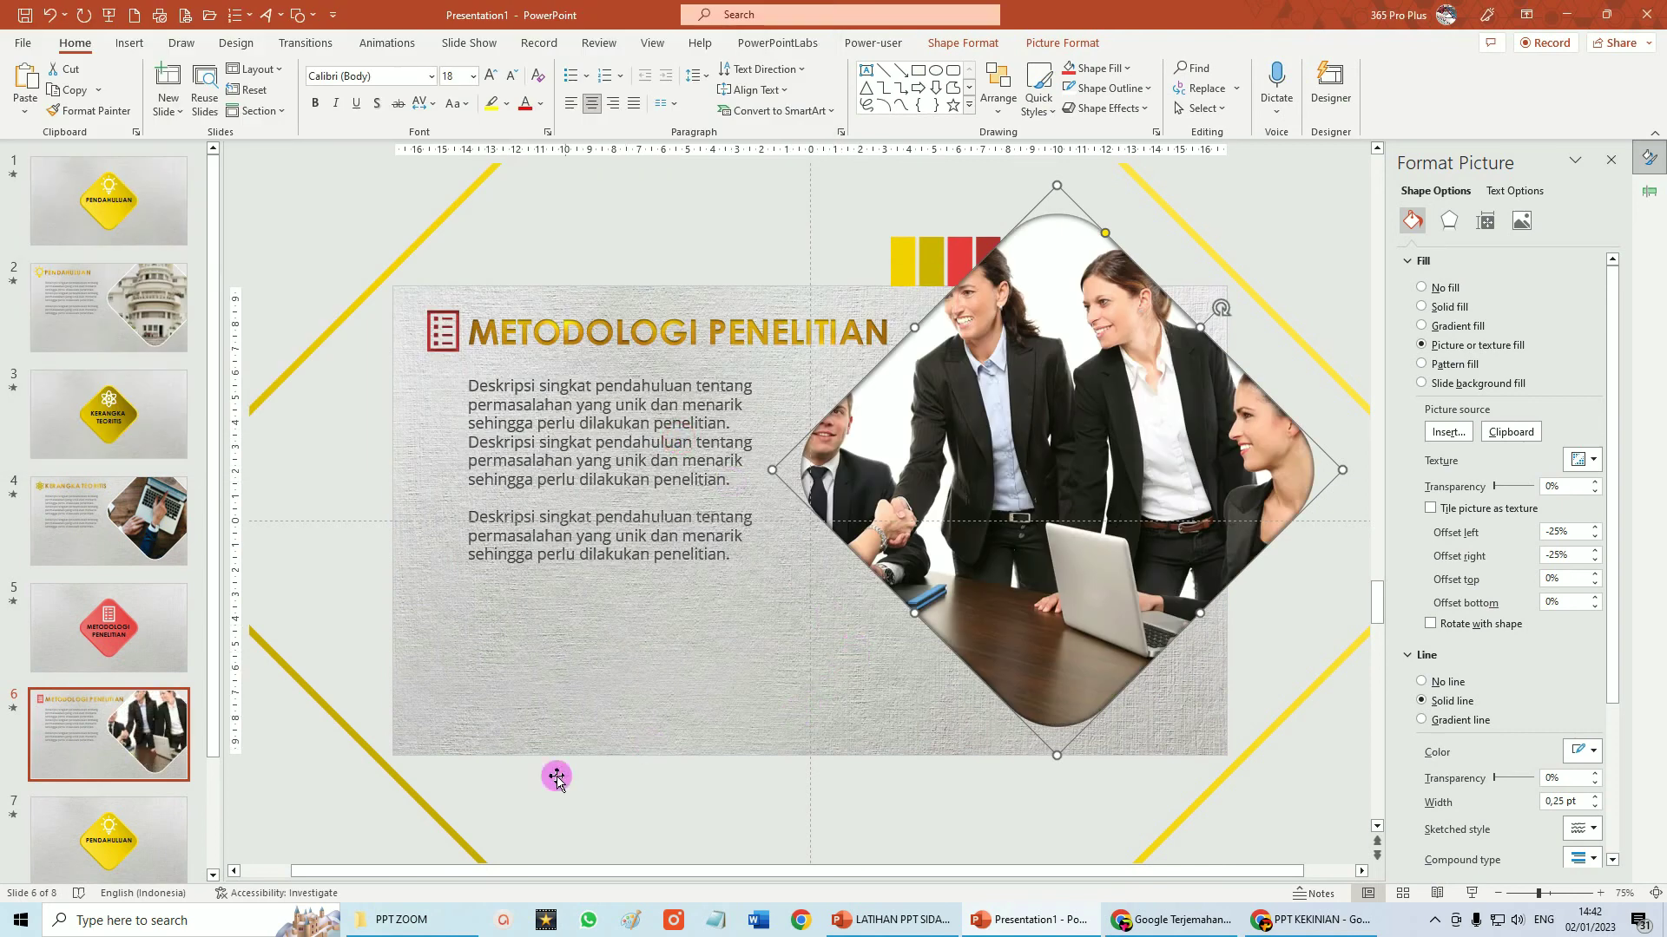
{"action": "left_click", "coordinate": [108, 703]}
{"action": "scroll", "coordinate": [109, 703], "scroll_direction": "down", "scroll_amount": 1}
{"action": "left_click", "coordinate": [127, 723]}
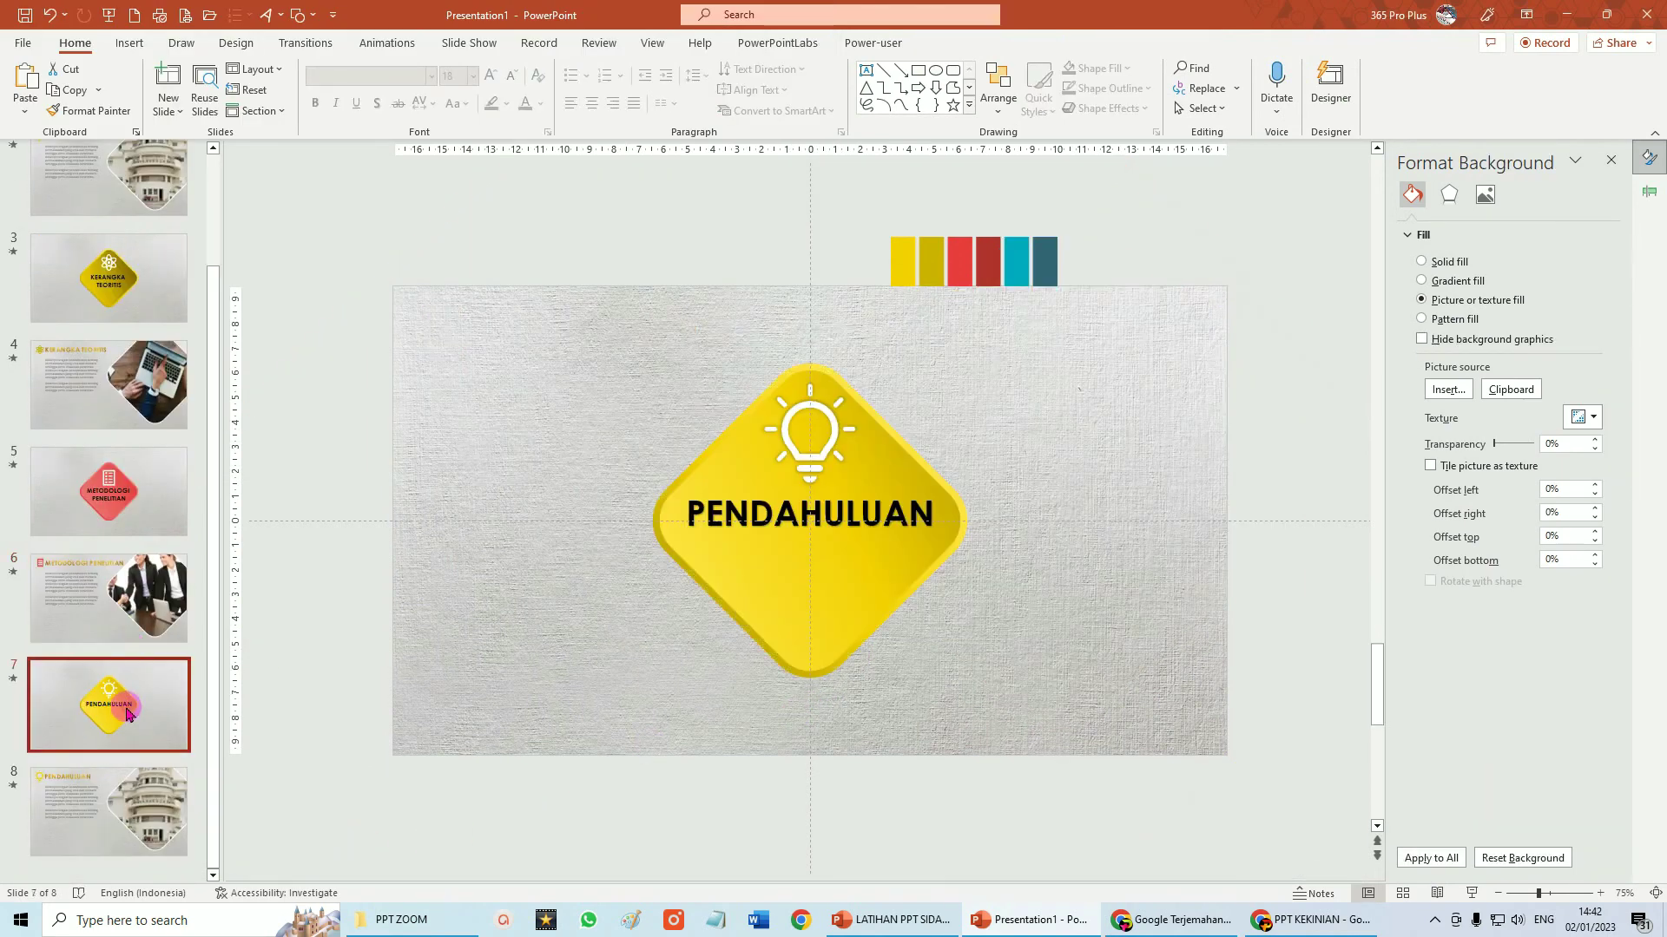
Retitle slide 7 from PENDAHULUAN to 'PENUTUP'.
{"action": "left_click", "coordinate": [891, 512]}
{"action": "left_click", "coordinate": [706, 524]}
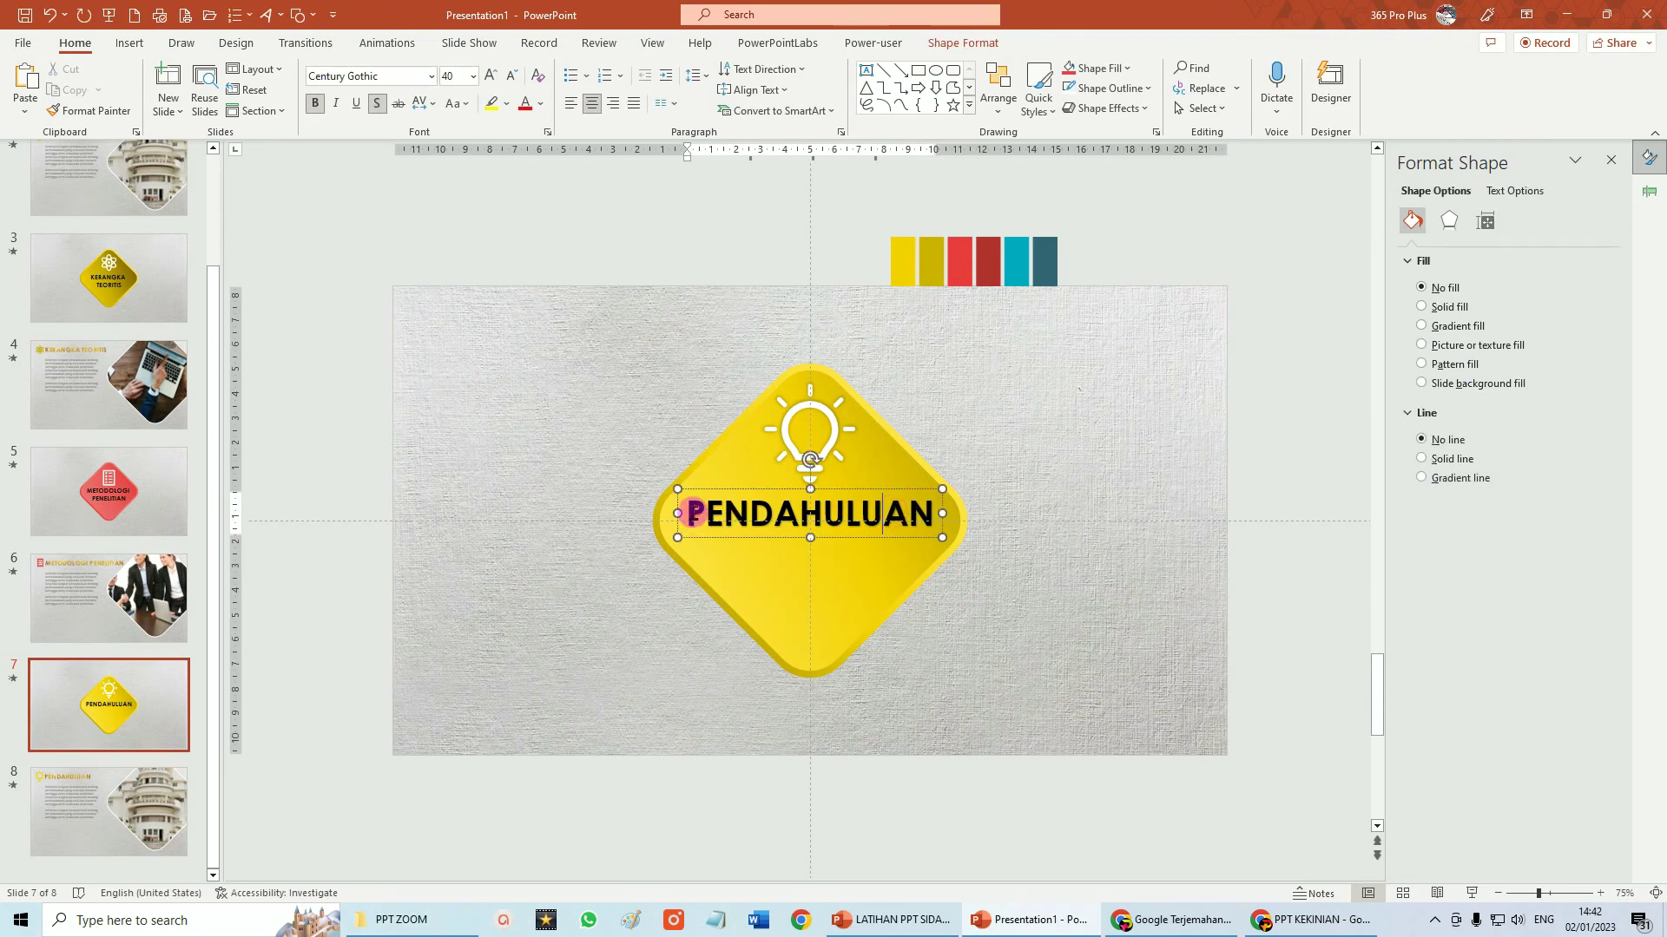
{"action": "left_click_drag", "start_coordinate": [694, 512], "coordinate": [1032, 512]}
{"action": "type", "text": "PENUTUP"}
Set the diamond's gradient fill stops to teal sampled from the slide, one slightly darker.
{"action": "left_click", "coordinate": [949, 506]}
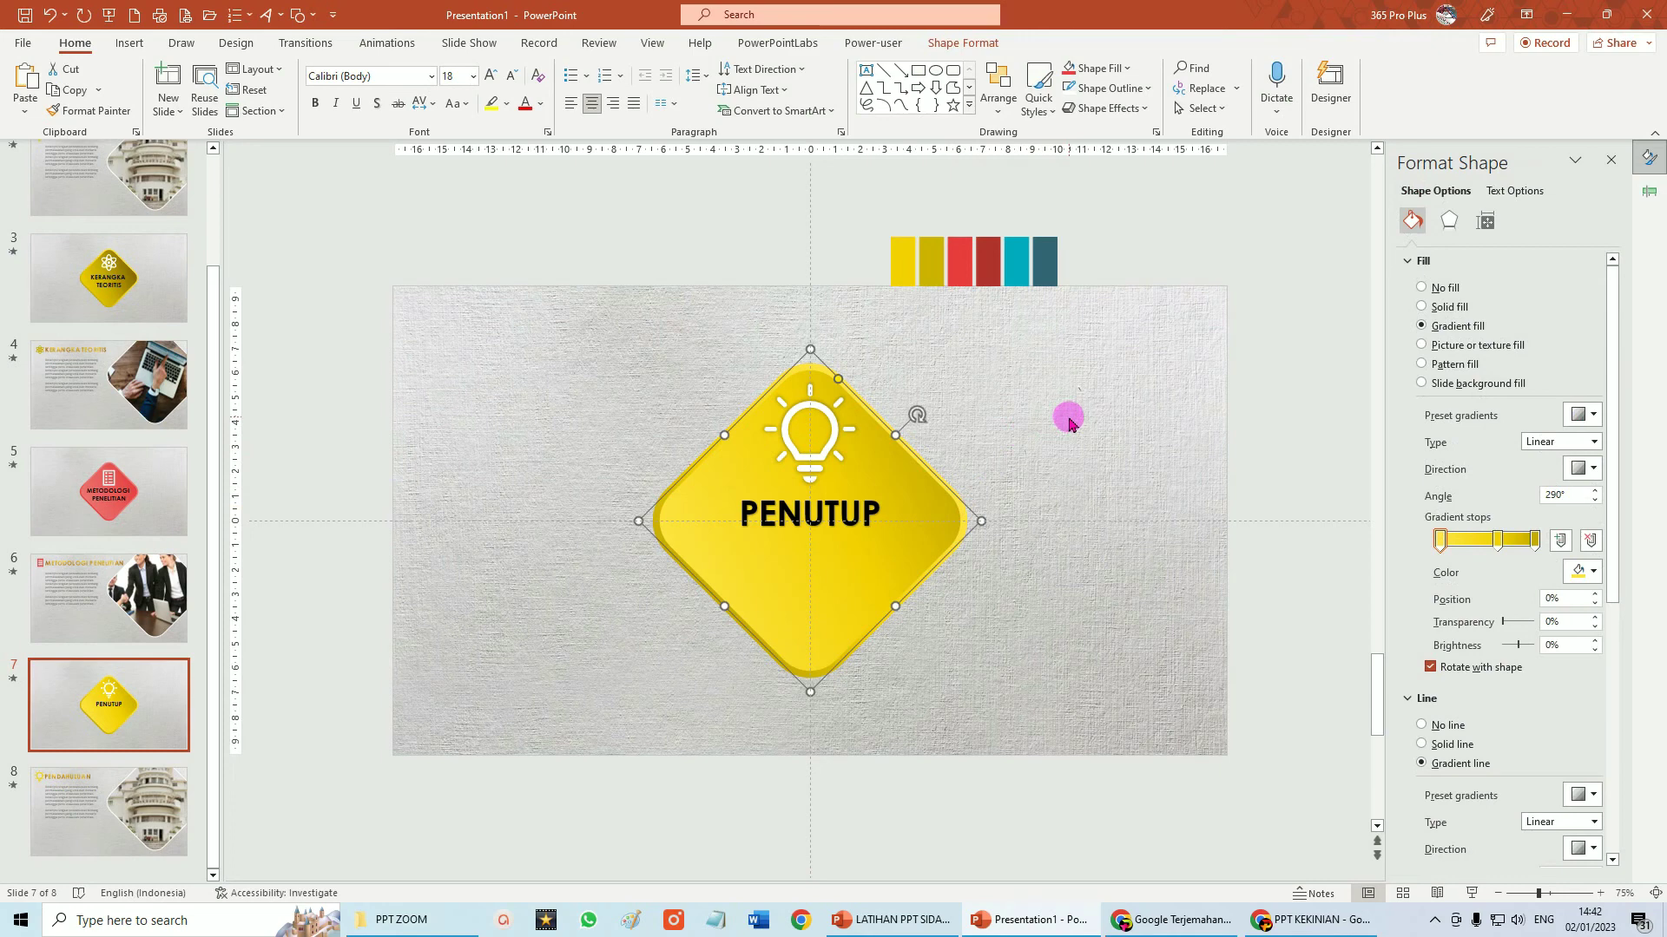
{"action": "left_click", "coordinate": [1535, 540]}
{"action": "left_click", "coordinate": [1592, 571]}
{"action": "left_click", "coordinate": [1563, 831]}
{"action": "left_click", "coordinate": [1593, 572]}
{"action": "left_click", "coordinate": [1554, 811]}
{"action": "left_click", "coordinate": [1497, 540]}
{"action": "left_click", "coordinate": [1592, 571]}
{"action": "left_click", "coordinate": [1537, 903]}
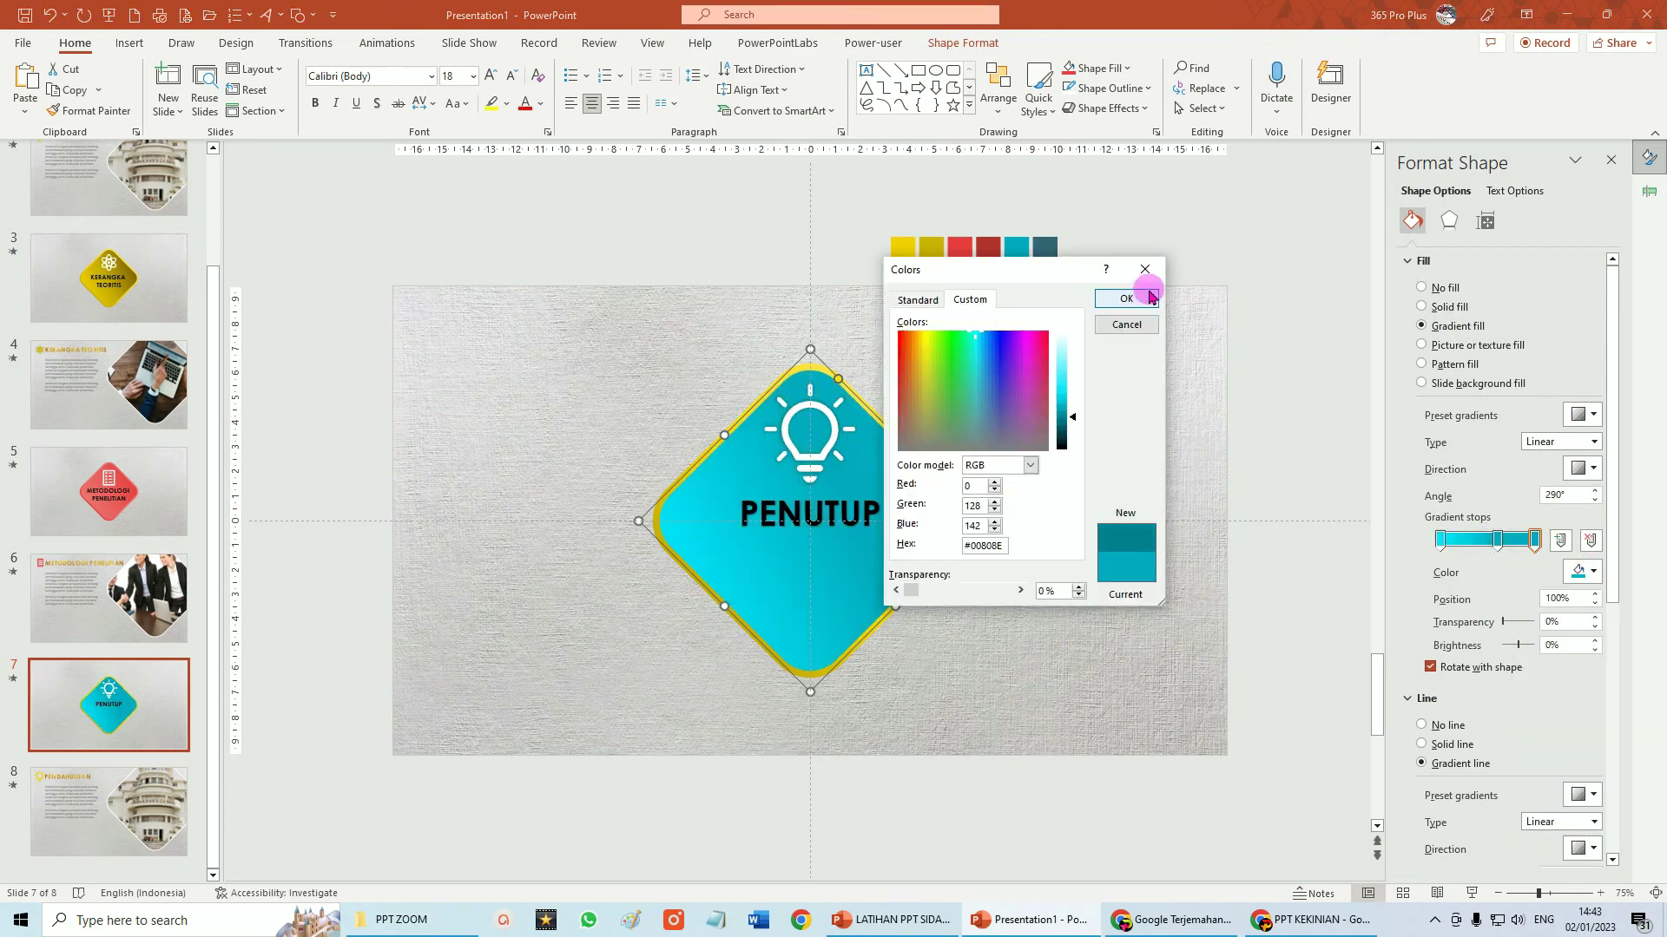
{"action": "left_click", "coordinate": [1125, 297]}
{"action": "scroll", "coordinate": [1493, 653], "scroll_direction": "down", "scroll_amount": 3}
Make the diamond's gradient outline teal.
{"action": "left_click", "coordinate": [1500, 641]}
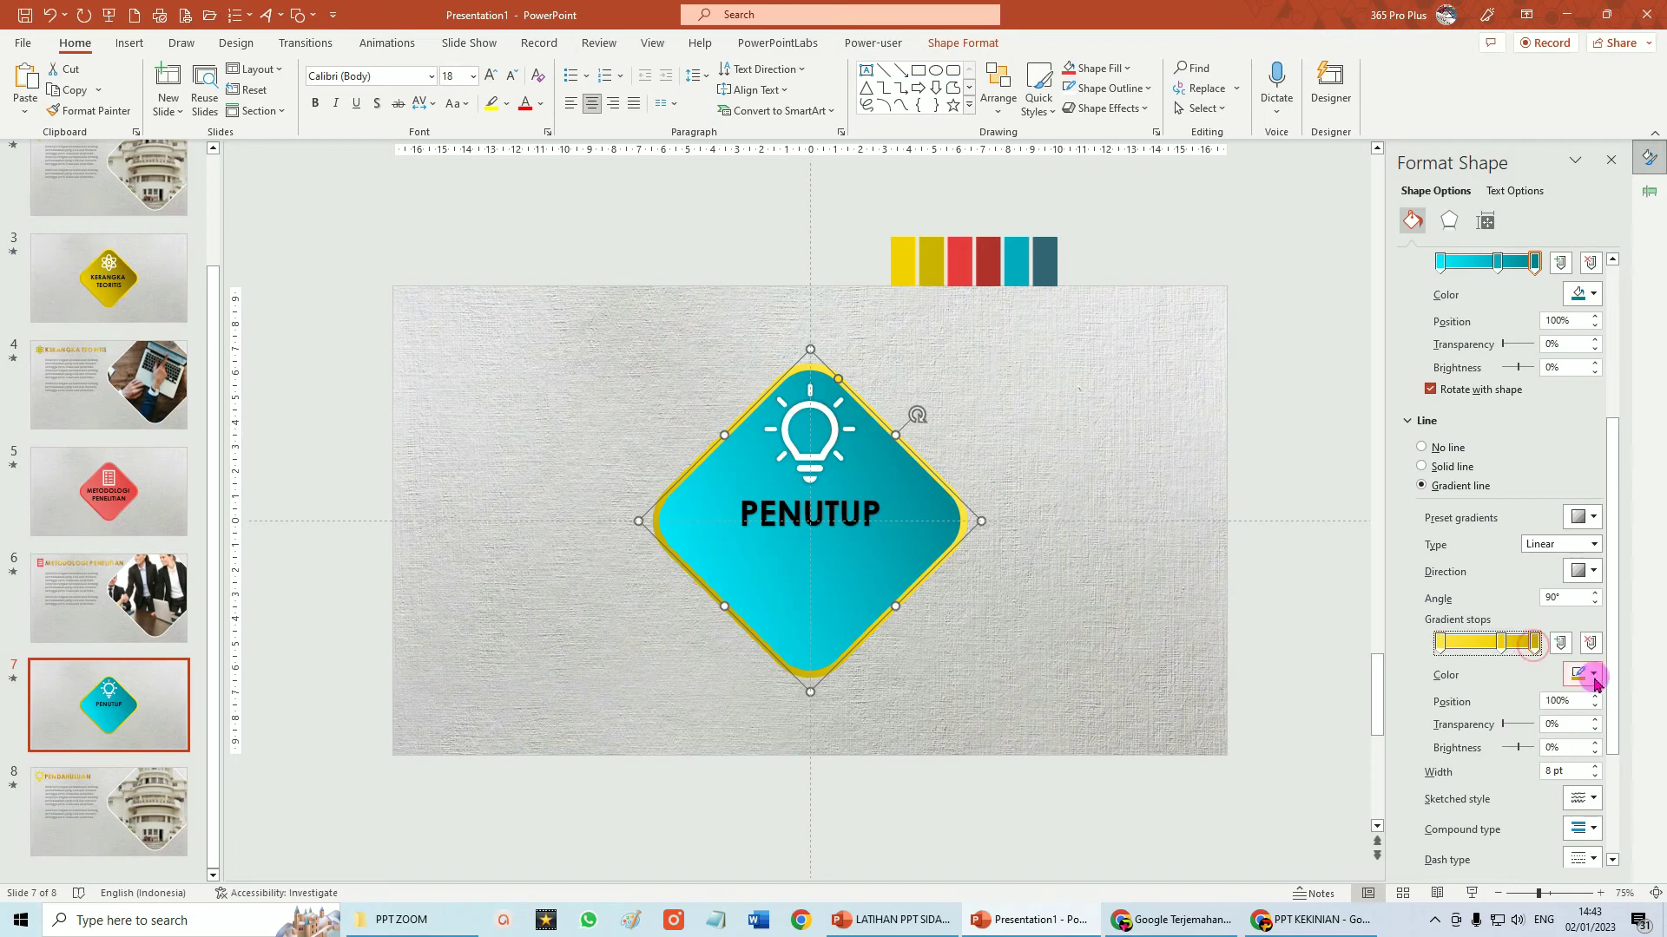
{"action": "left_click", "coordinate": [1593, 673]}
{"action": "left_click", "coordinate": [1555, 608]}
{"action": "left_click", "coordinate": [1085, 564]}
Replace the bulb with a smiley icon from the icon library and recolour it.
{"action": "left_click", "coordinate": [821, 445]}
{"action": "key", "text": "Delete"}
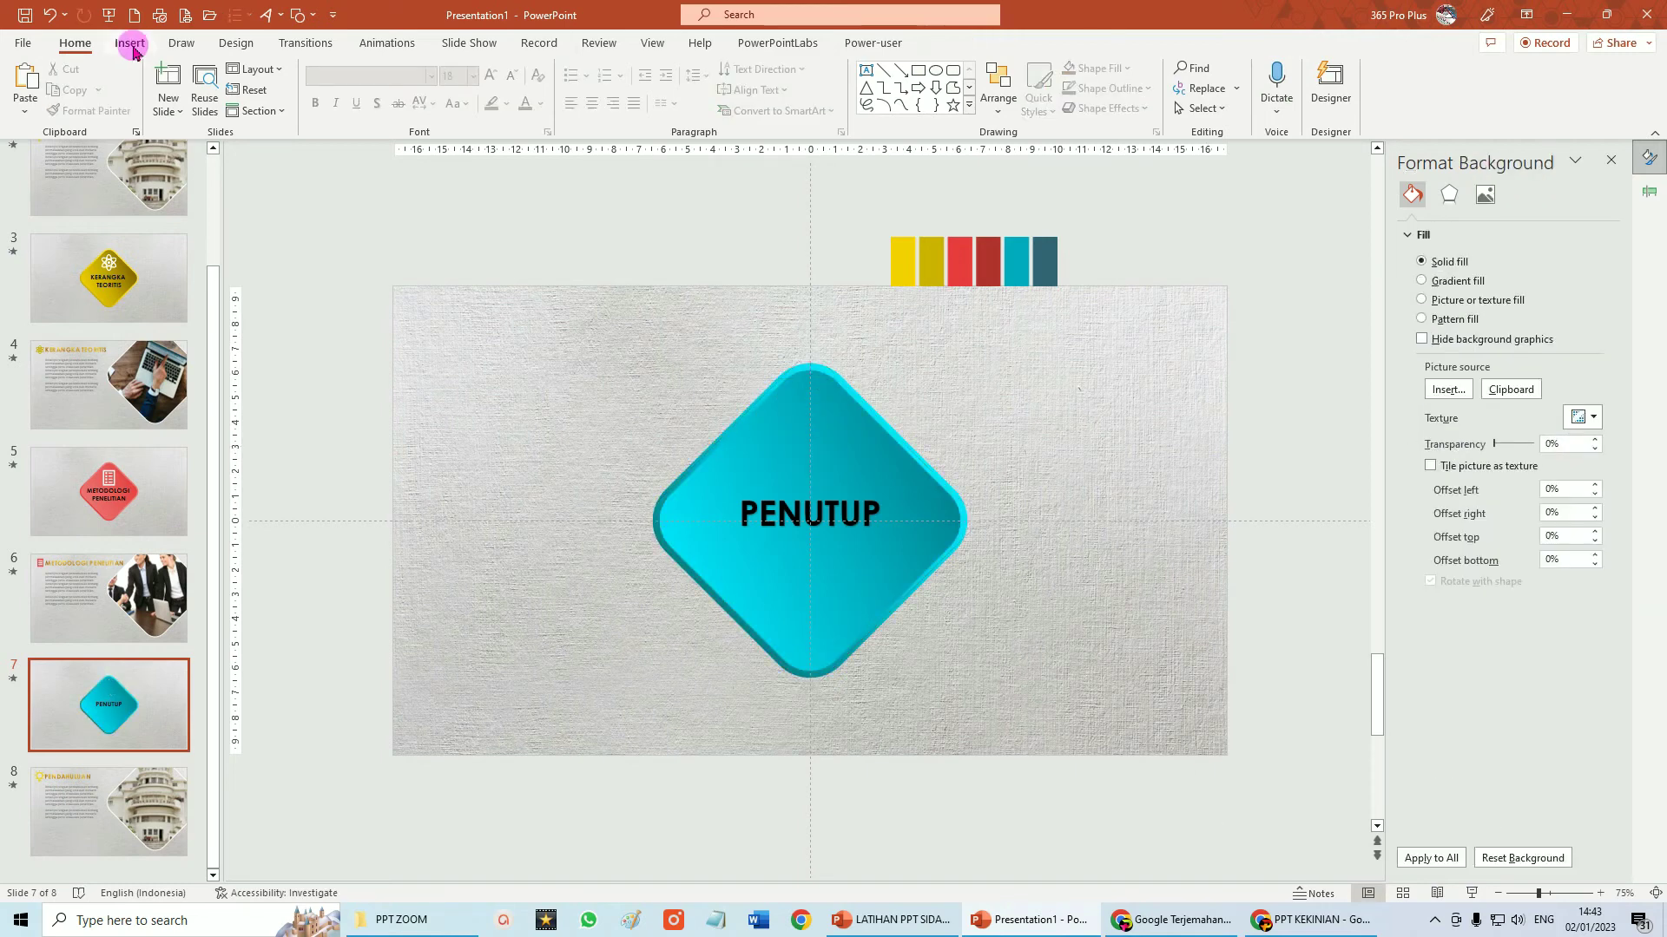
{"action": "left_click", "coordinate": [129, 42]}
{"action": "left_click", "coordinate": [353, 100]}
{"action": "left_click", "coordinate": [1296, 680]}
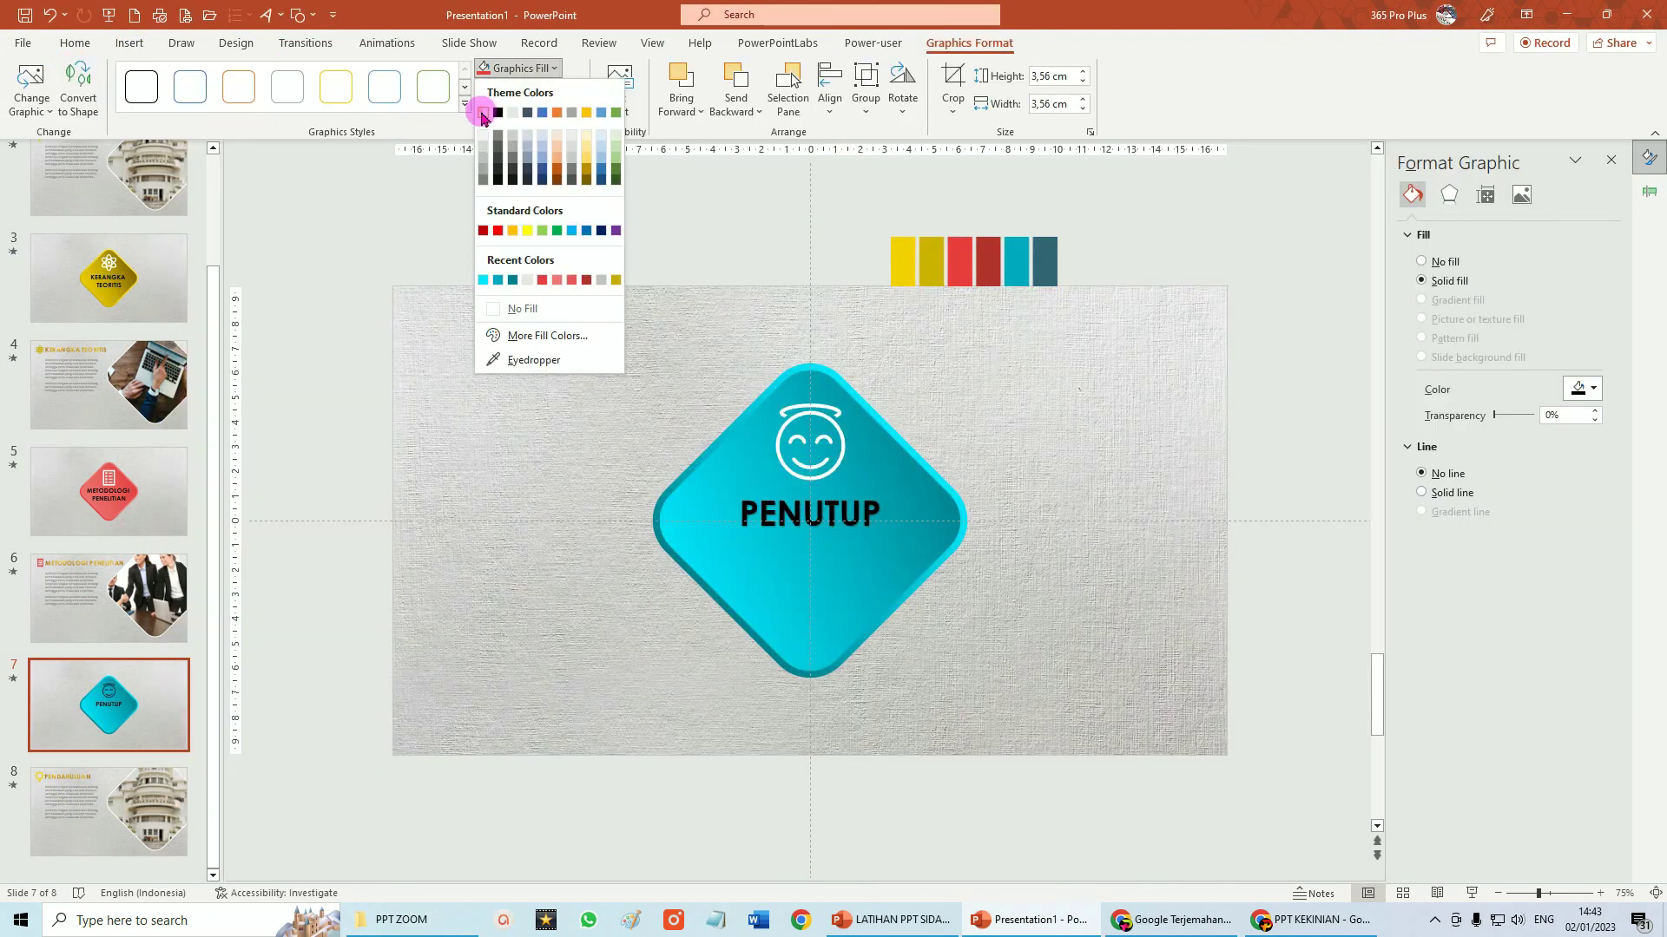
{"action": "left_click", "coordinate": [87, 802]}
{"action": "left_click", "coordinate": [518, 373]}
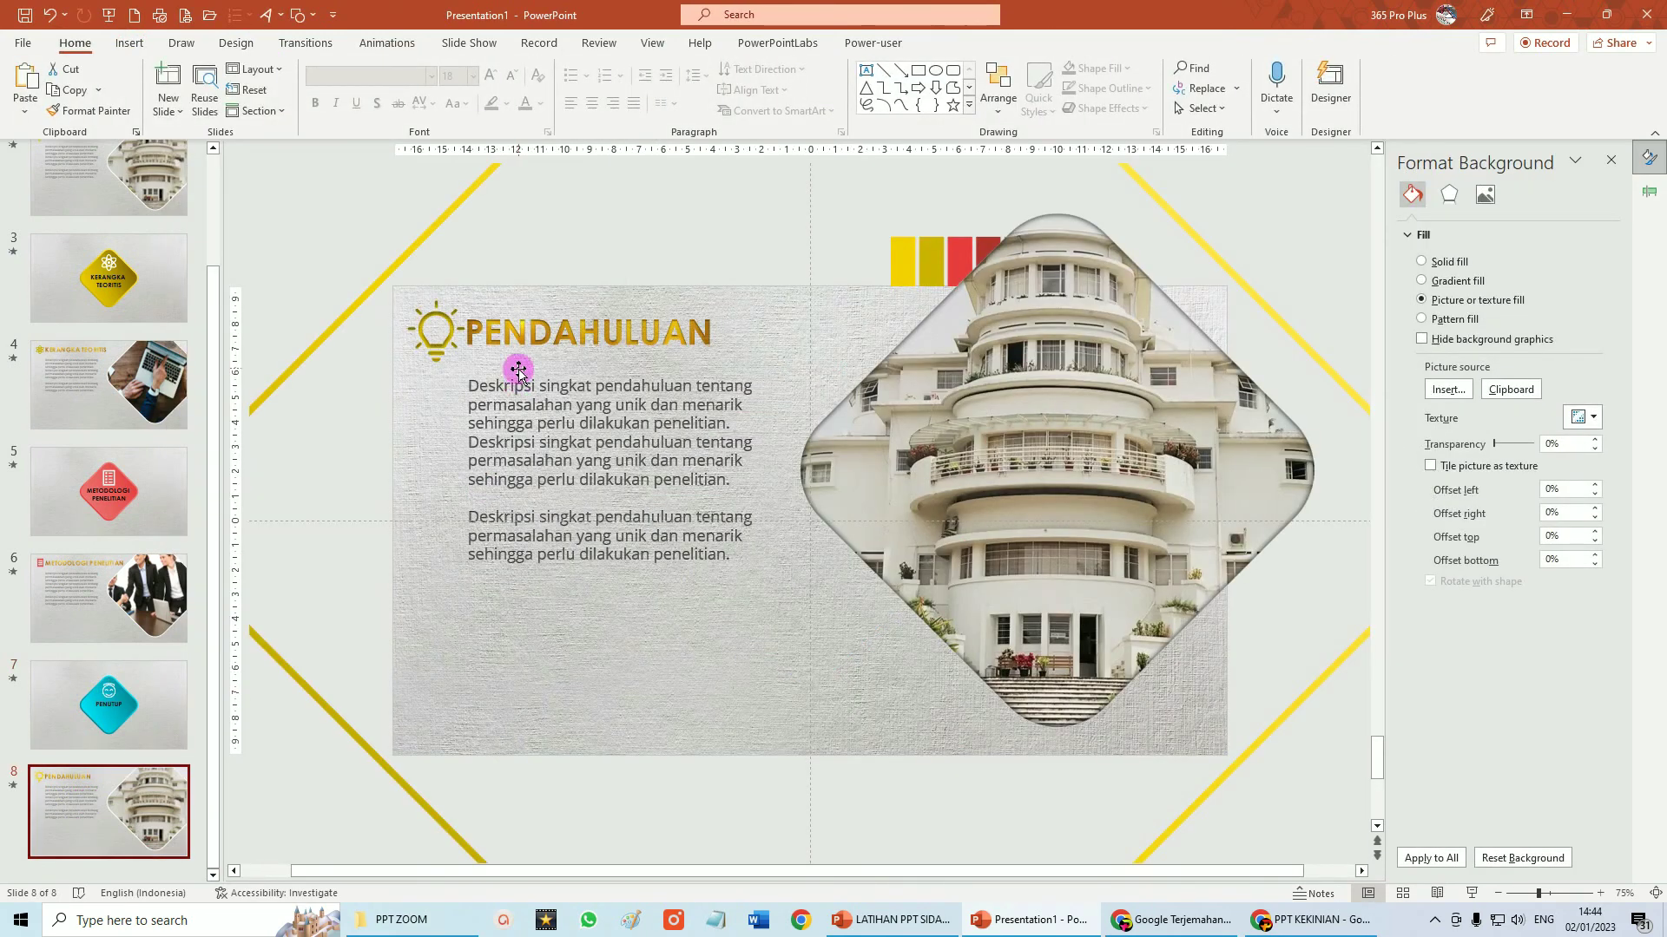
Change the slide title from PENDAHULUAN to PENUTUP.
{"action": "left_click", "coordinate": [520, 338]}
{"action": "left_click_drag", "start_coordinate": [473, 333], "coordinate": [793, 335]}
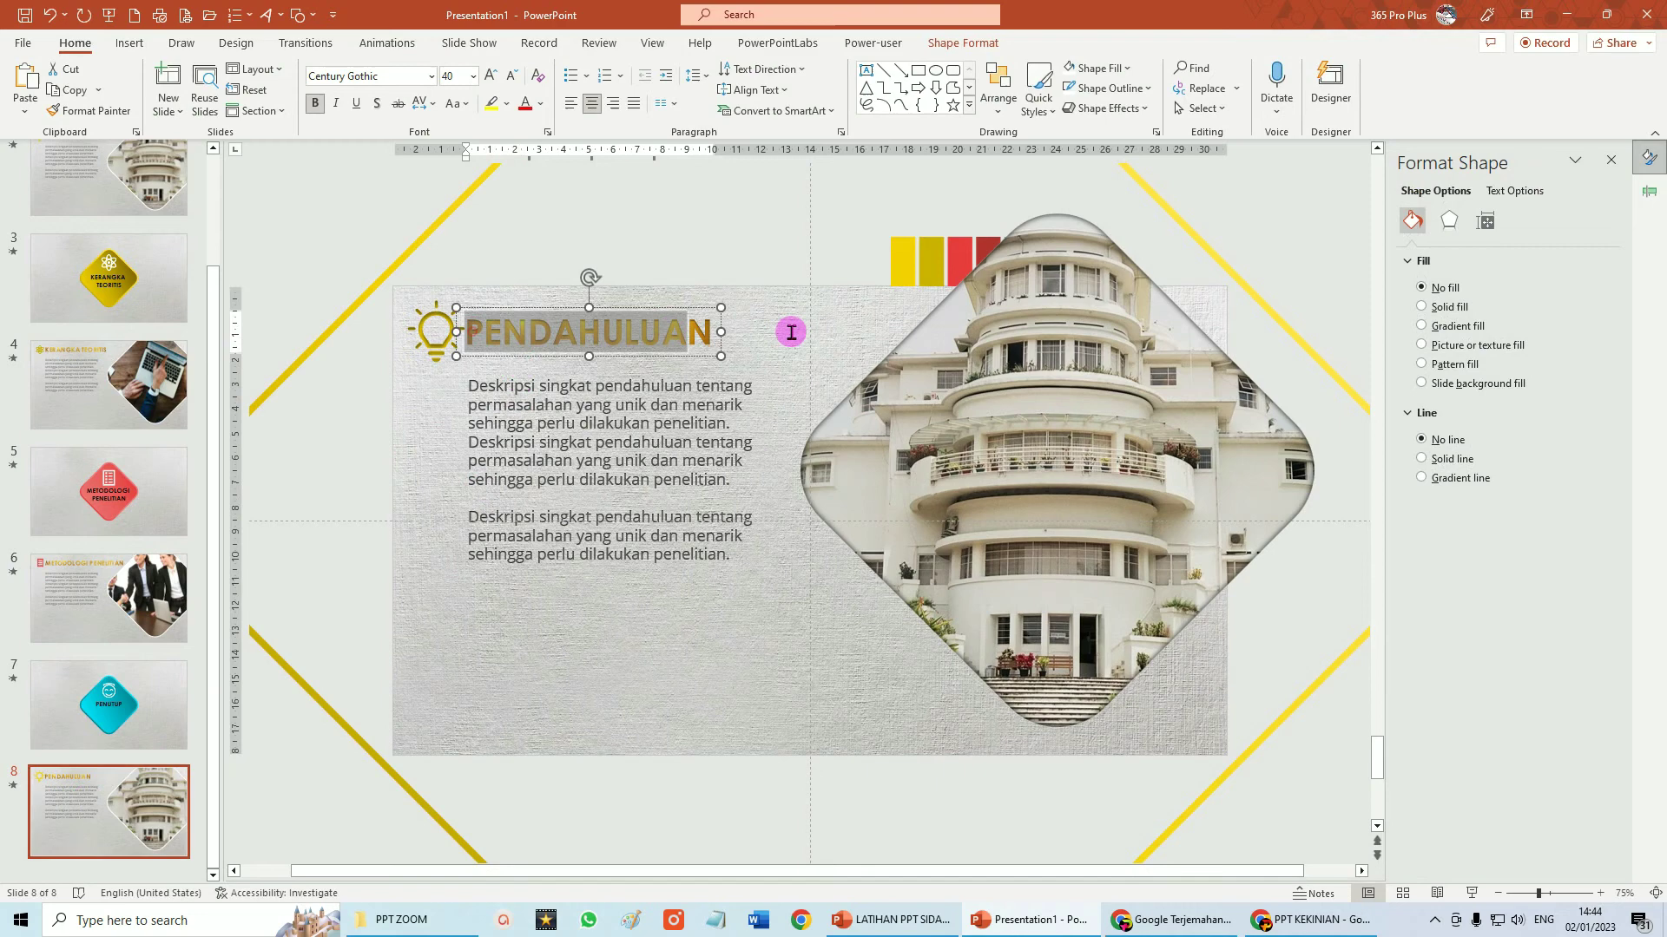
{"action": "type", "text": "PENUTUP"}
Copy the smiley icon from the PENUTUP section slide and paste it, shrunk, beside the title.
{"action": "left_click", "coordinate": [436, 330]}
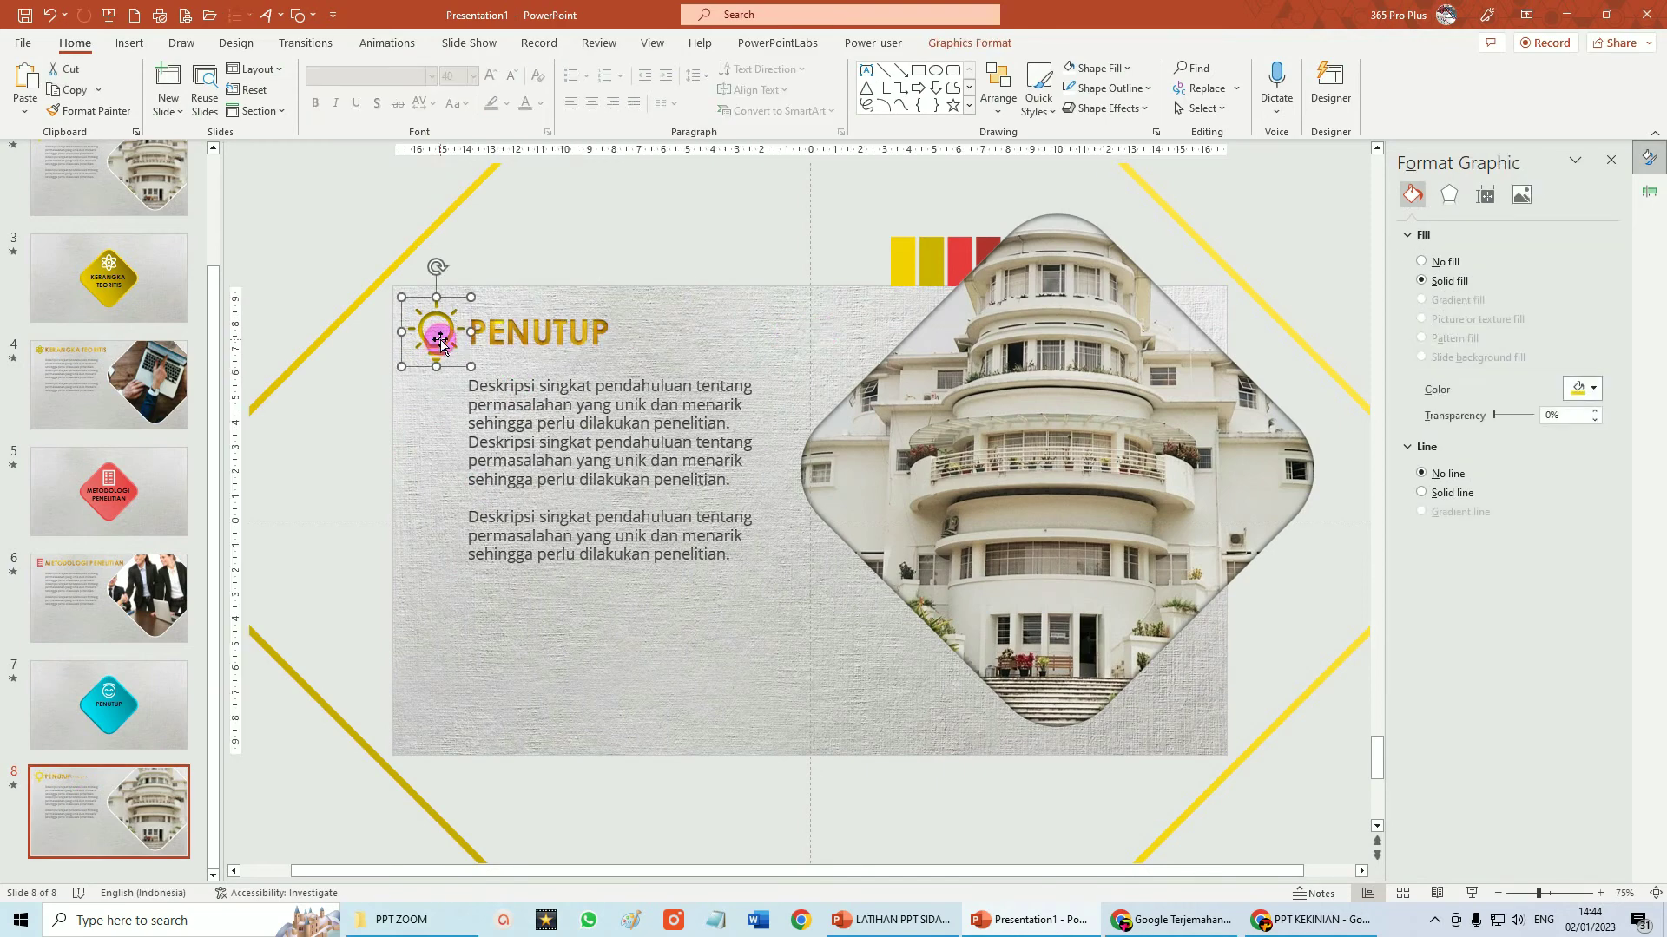
{"action": "left_click", "coordinate": [438, 272]}
{"action": "left_click", "coordinate": [115, 721]}
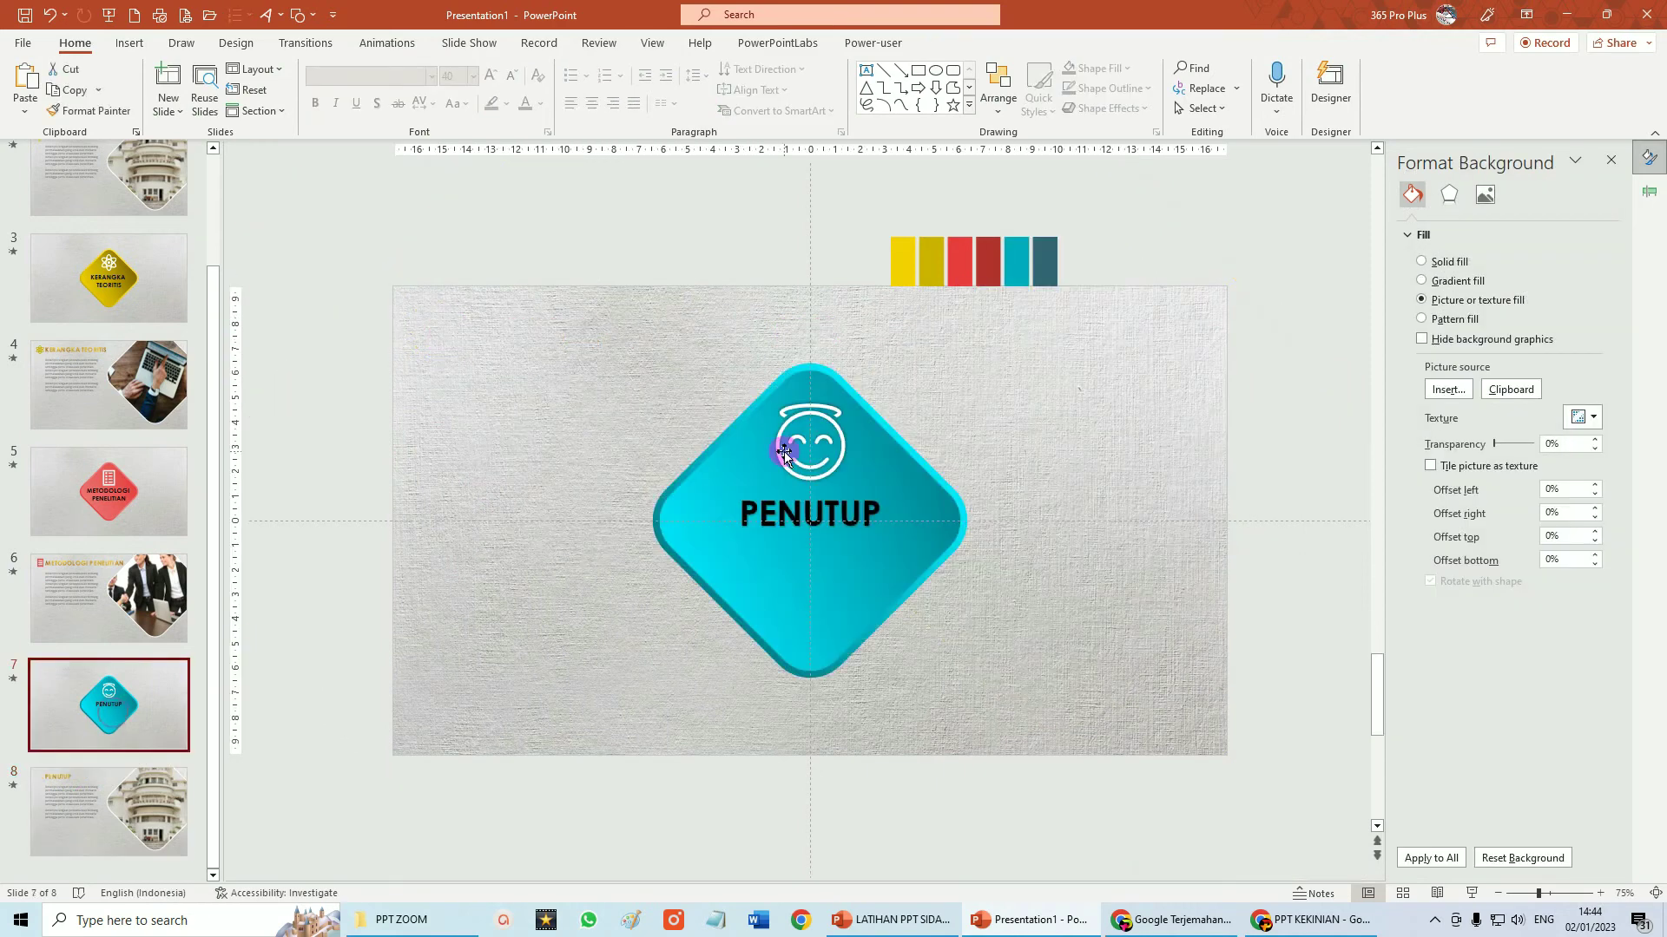
{"action": "left_click", "coordinate": [788, 439]}
{"action": "key", "text": "ctrl+c"}
{"action": "left_click", "coordinate": [138, 792]}
{"action": "key", "text": "ctrl+v"}
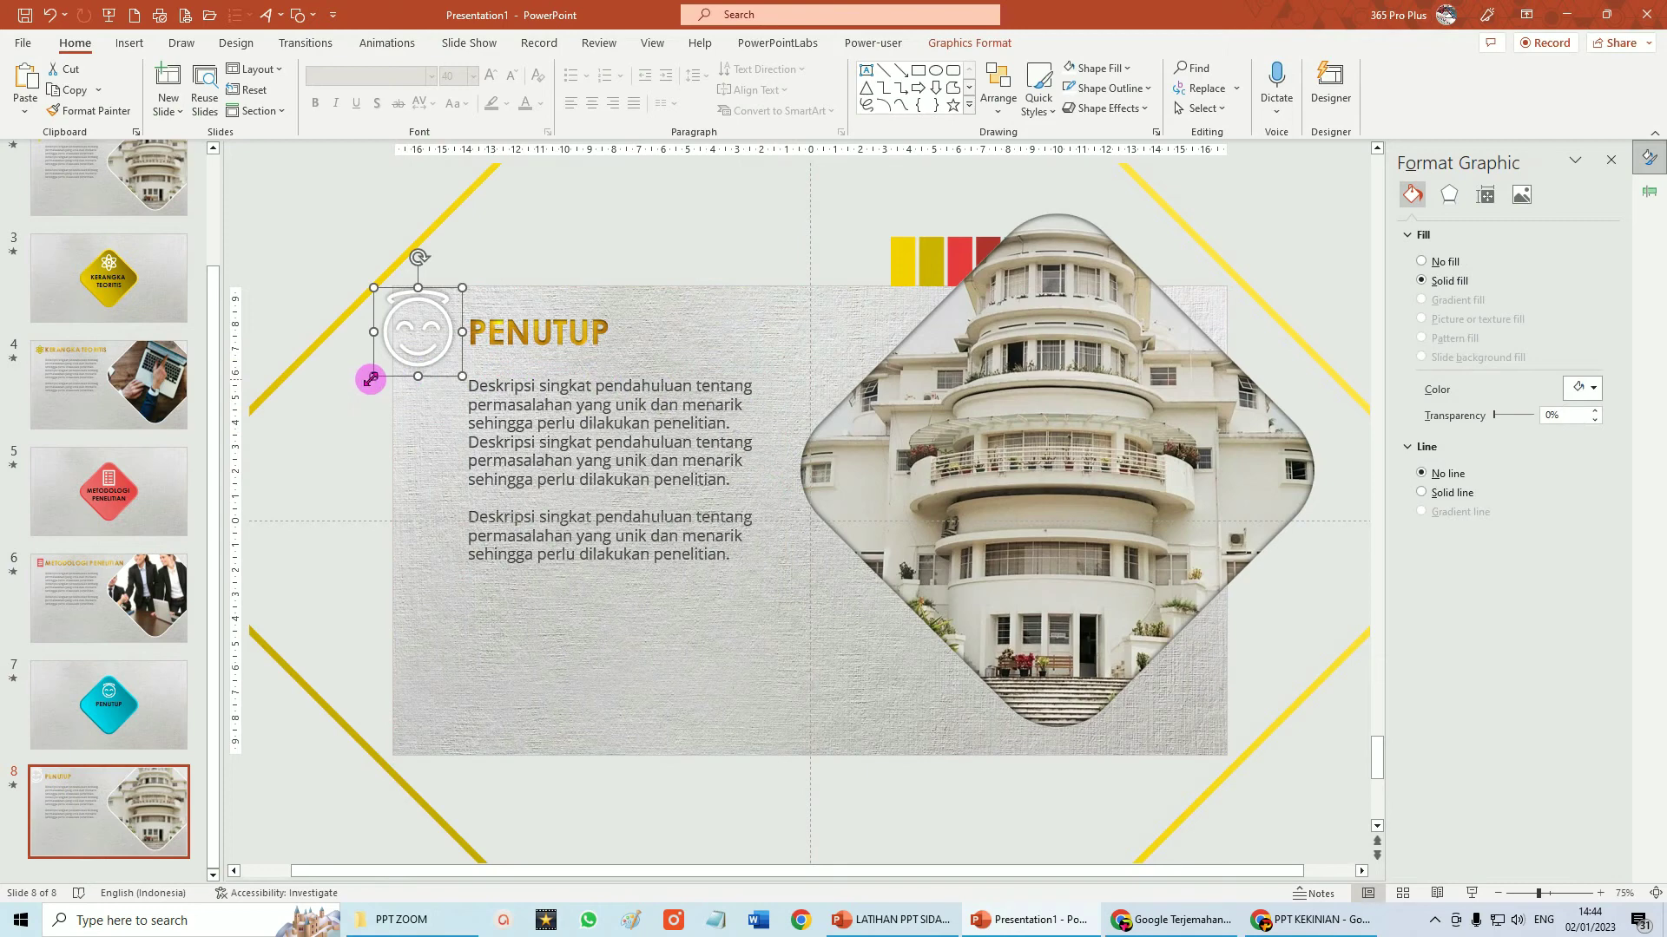
{"action": "left_click_drag", "start_coordinate": [371, 379], "coordinate": [408, 361]}
Recolour the pasted smiley icon teal using Graphics Fill.
{"action": "left_click", "coordinate": [968, 42]}
{"action": "left_click", "coordinate": [554, 68]}
{"action": "left_click", "coordinate": [486, 239]}
{"action": "left_click", "coordinate": [569, 107]}
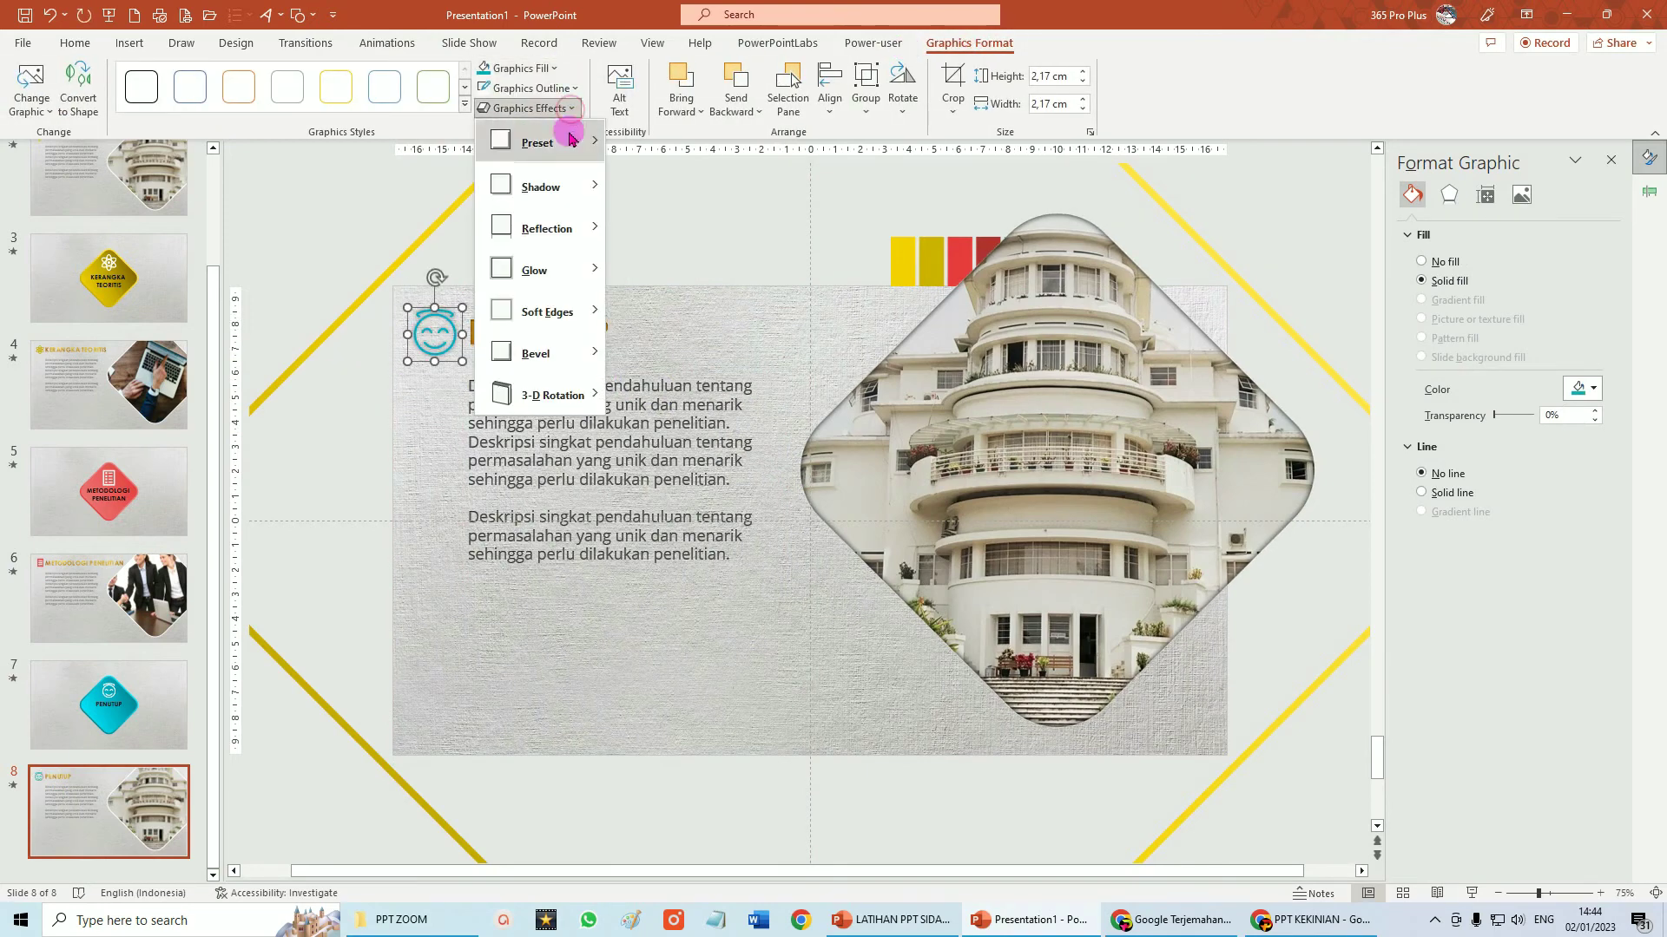
{"action": "left_click", "coordinate": [684, 287]}
{"action": "left_click", "coordinate": [714, 274]}
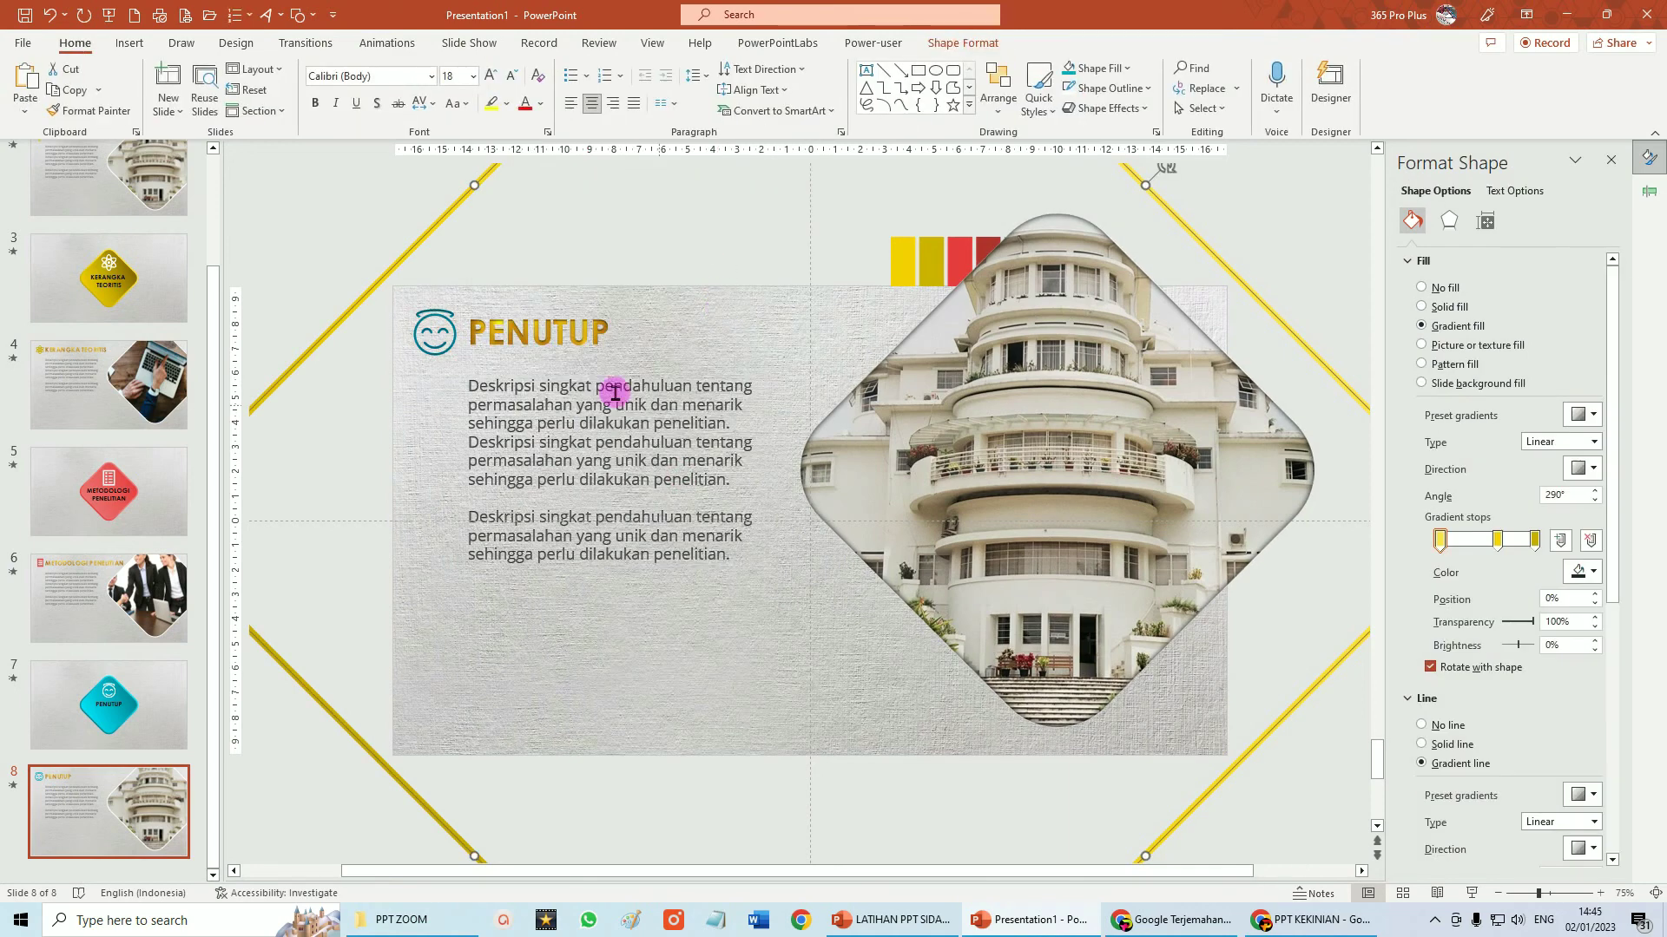
{"action": "left_click", "coordinate": [1099, 448]}
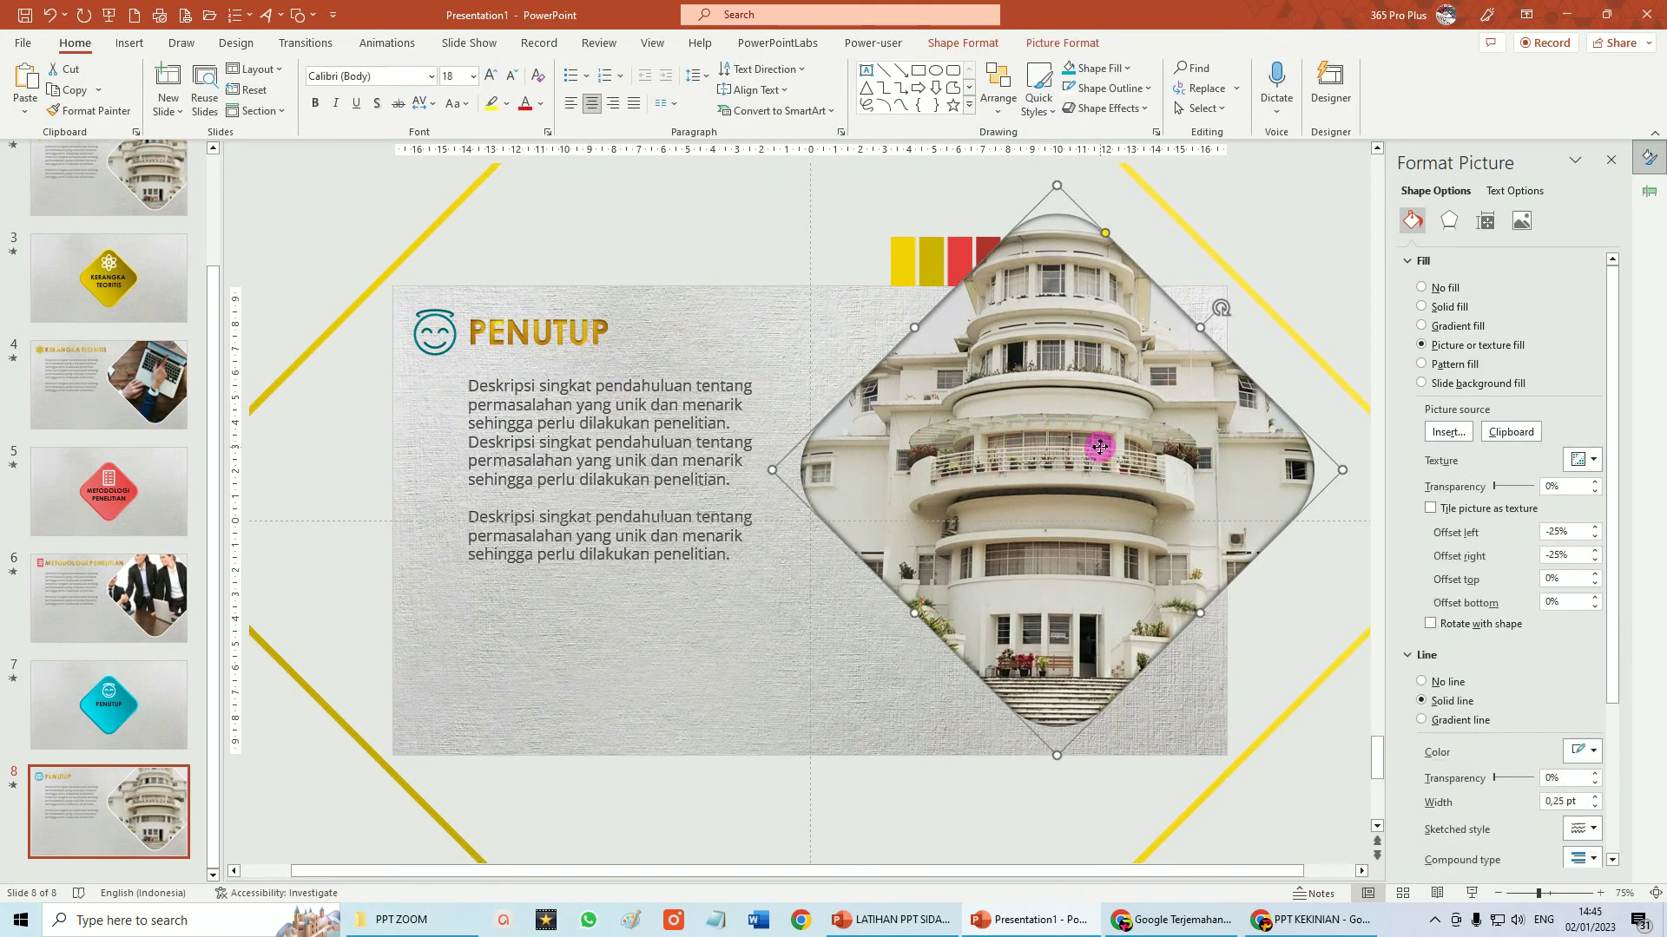
Fill the diamond with the smiling woman photo from file and adjust its offsets to fit.
{"action": "left_click", "coordinate": [1447, 431]}
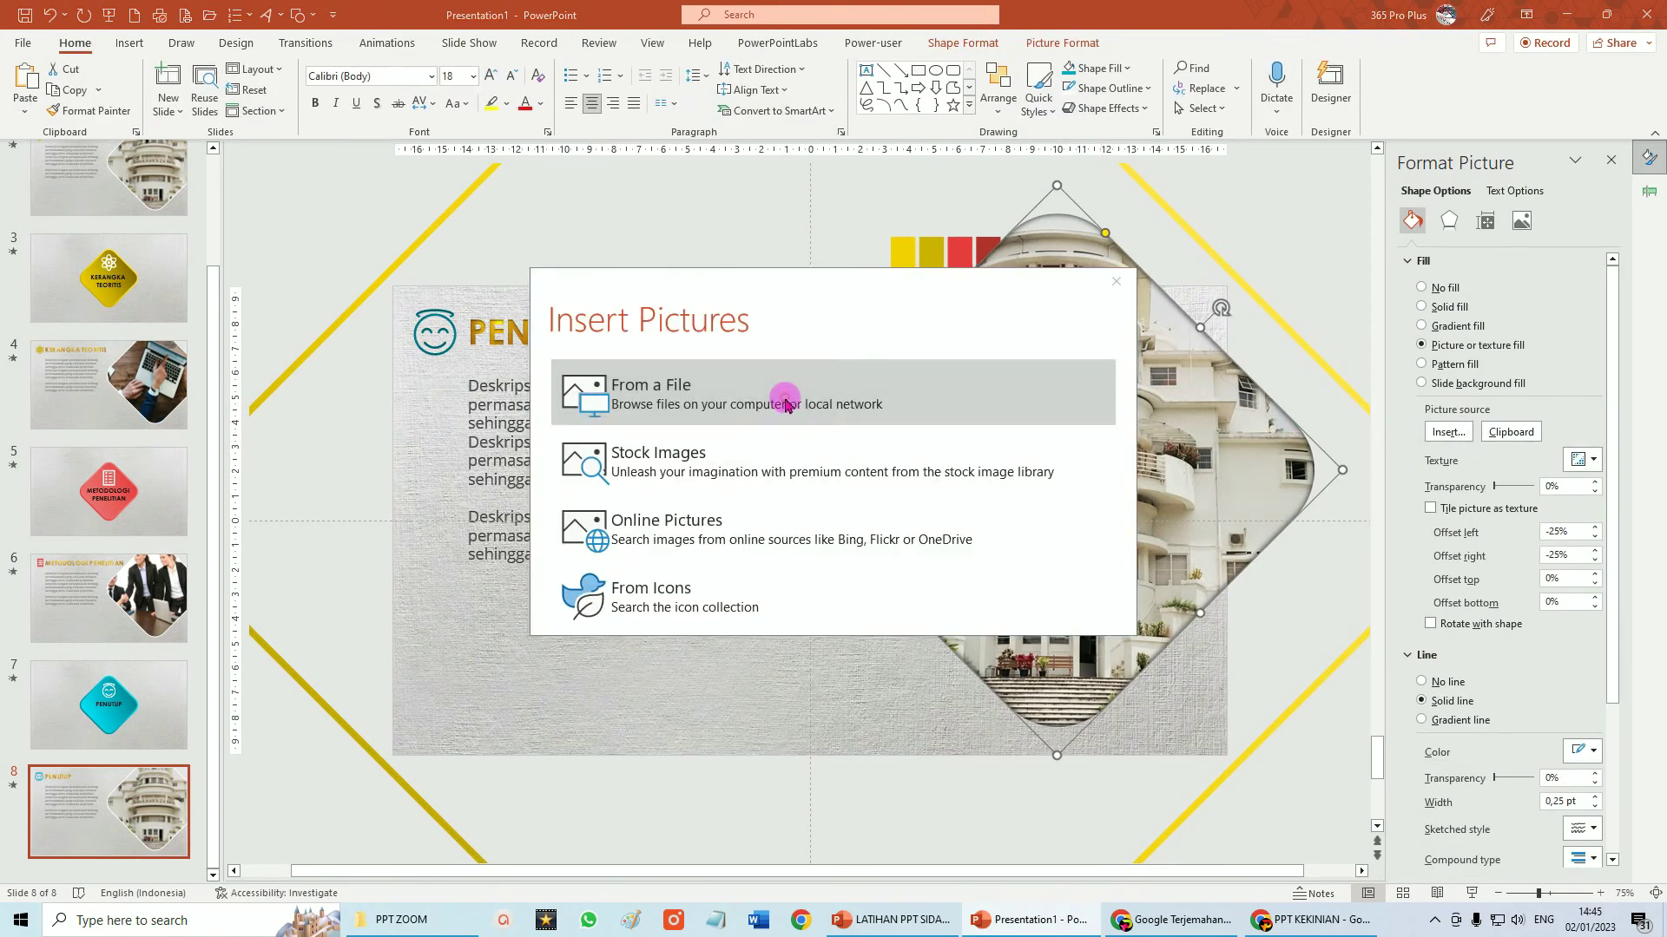
{"action": "left_click", "coordinate": [785, 395]}
{"action": "left_click", "coordinate": [1582, 558]}
{"action": "left_click", "coordinate": [1594, 551]}
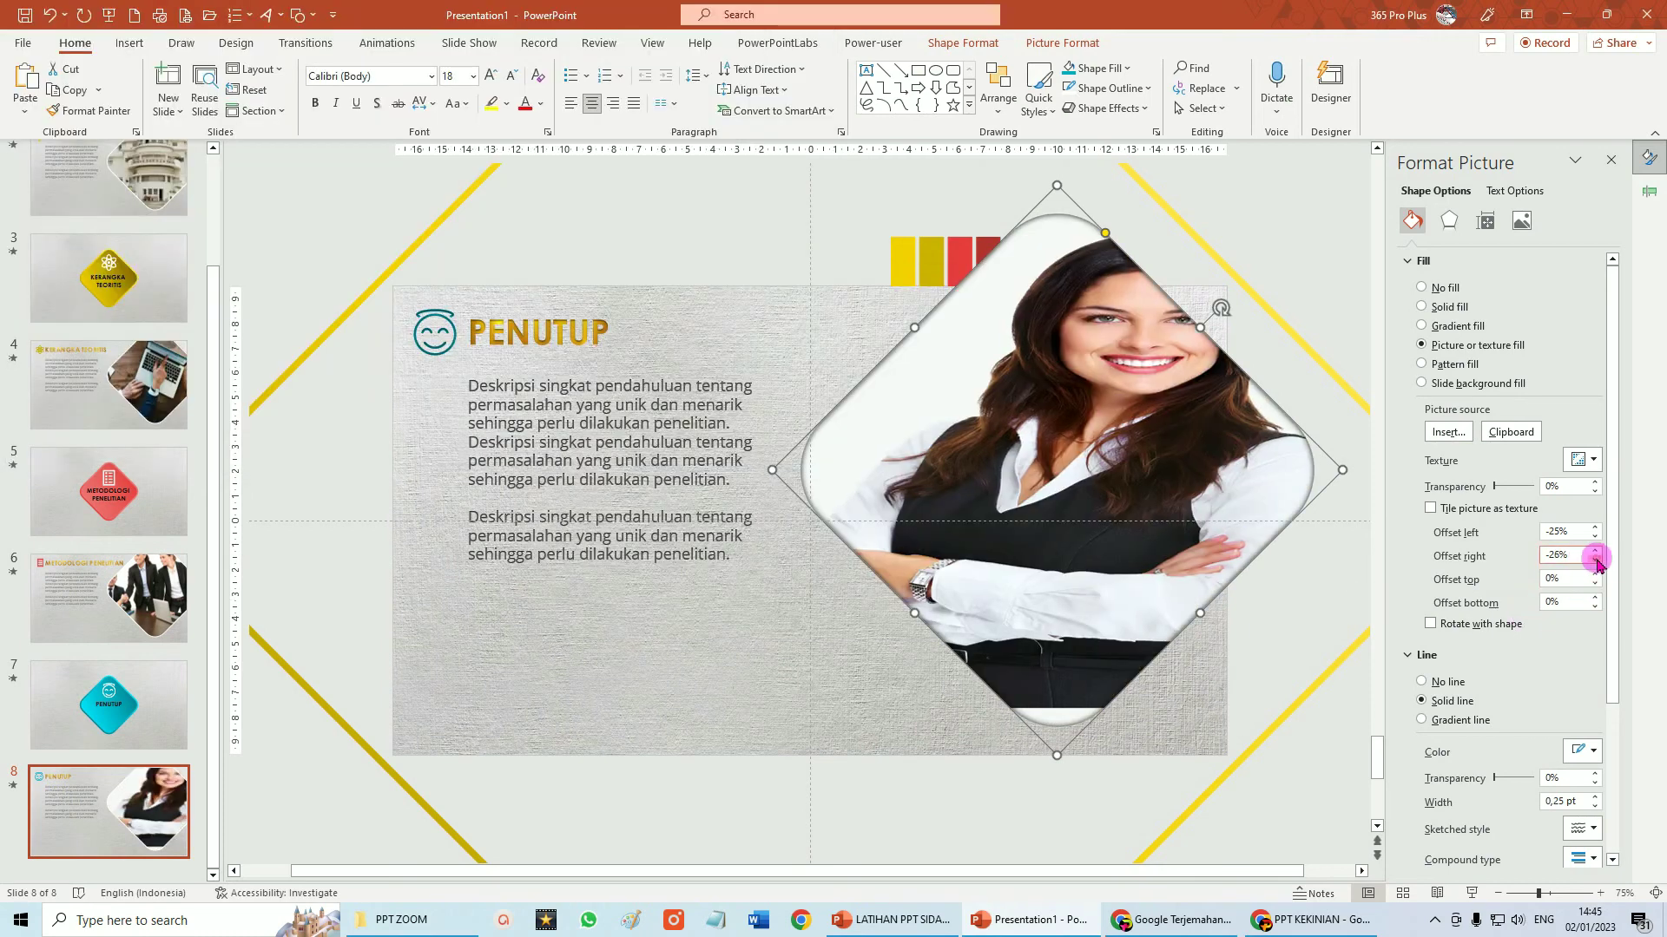
{"action": "left_click", "coordinate": [1591, 607]}
{"action": "left_click", "coordinate": [1310, 190]}
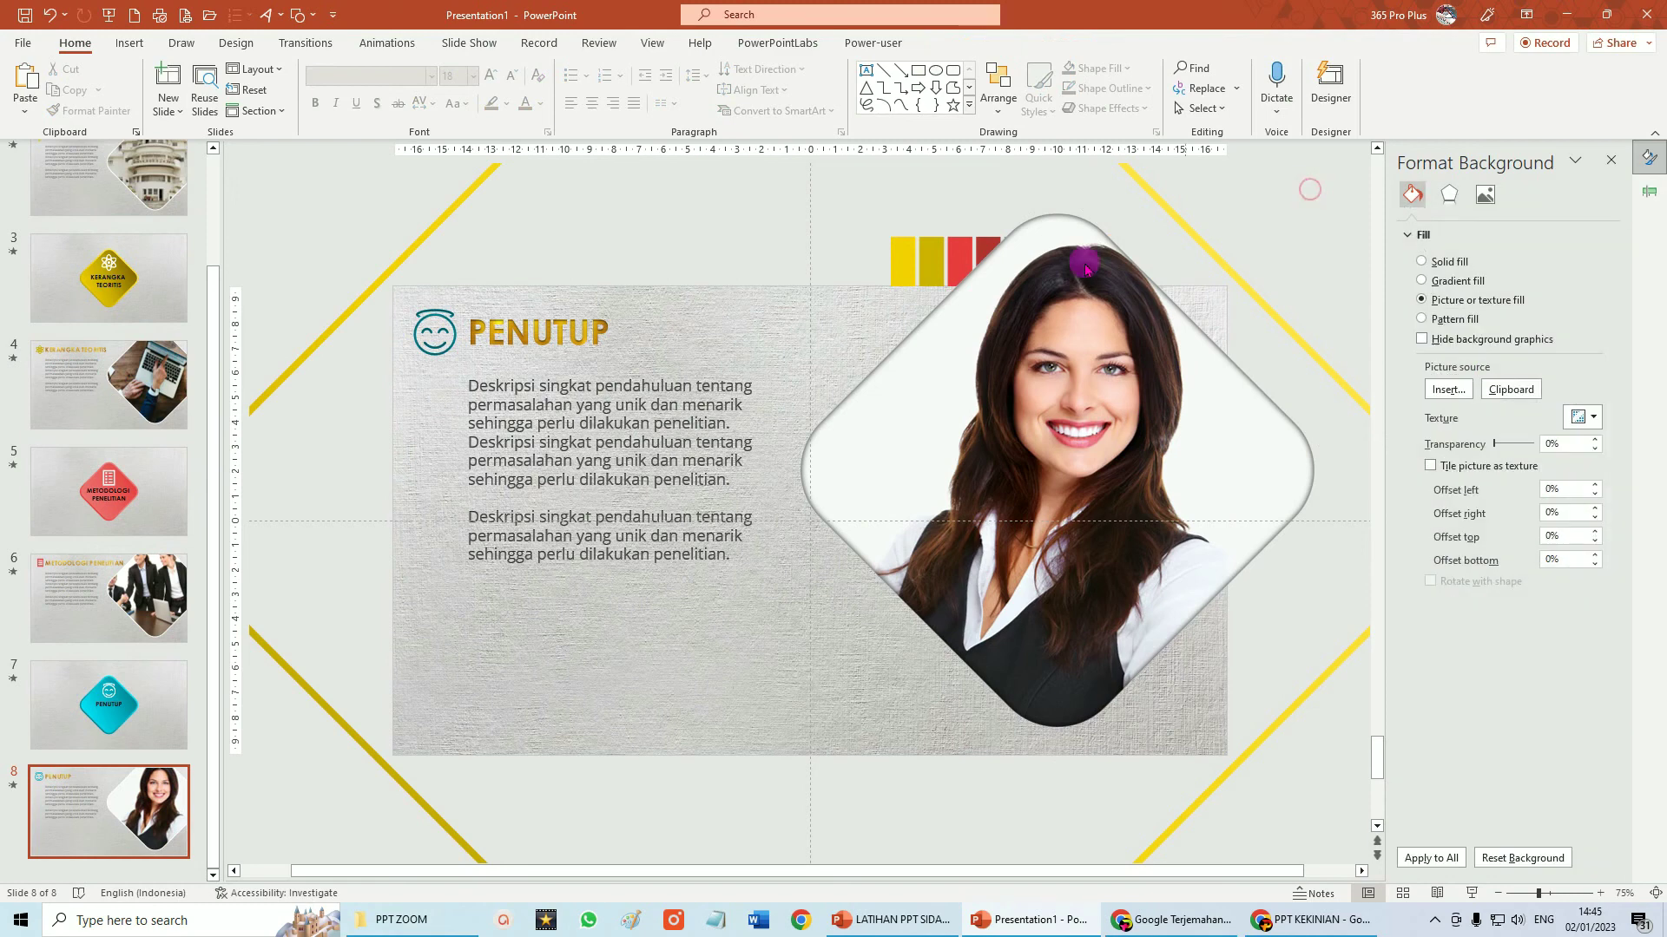
{"action": "scroll", "coordinate": [128, 407], "scroll_direction": "up", "scroll_amount": 2}
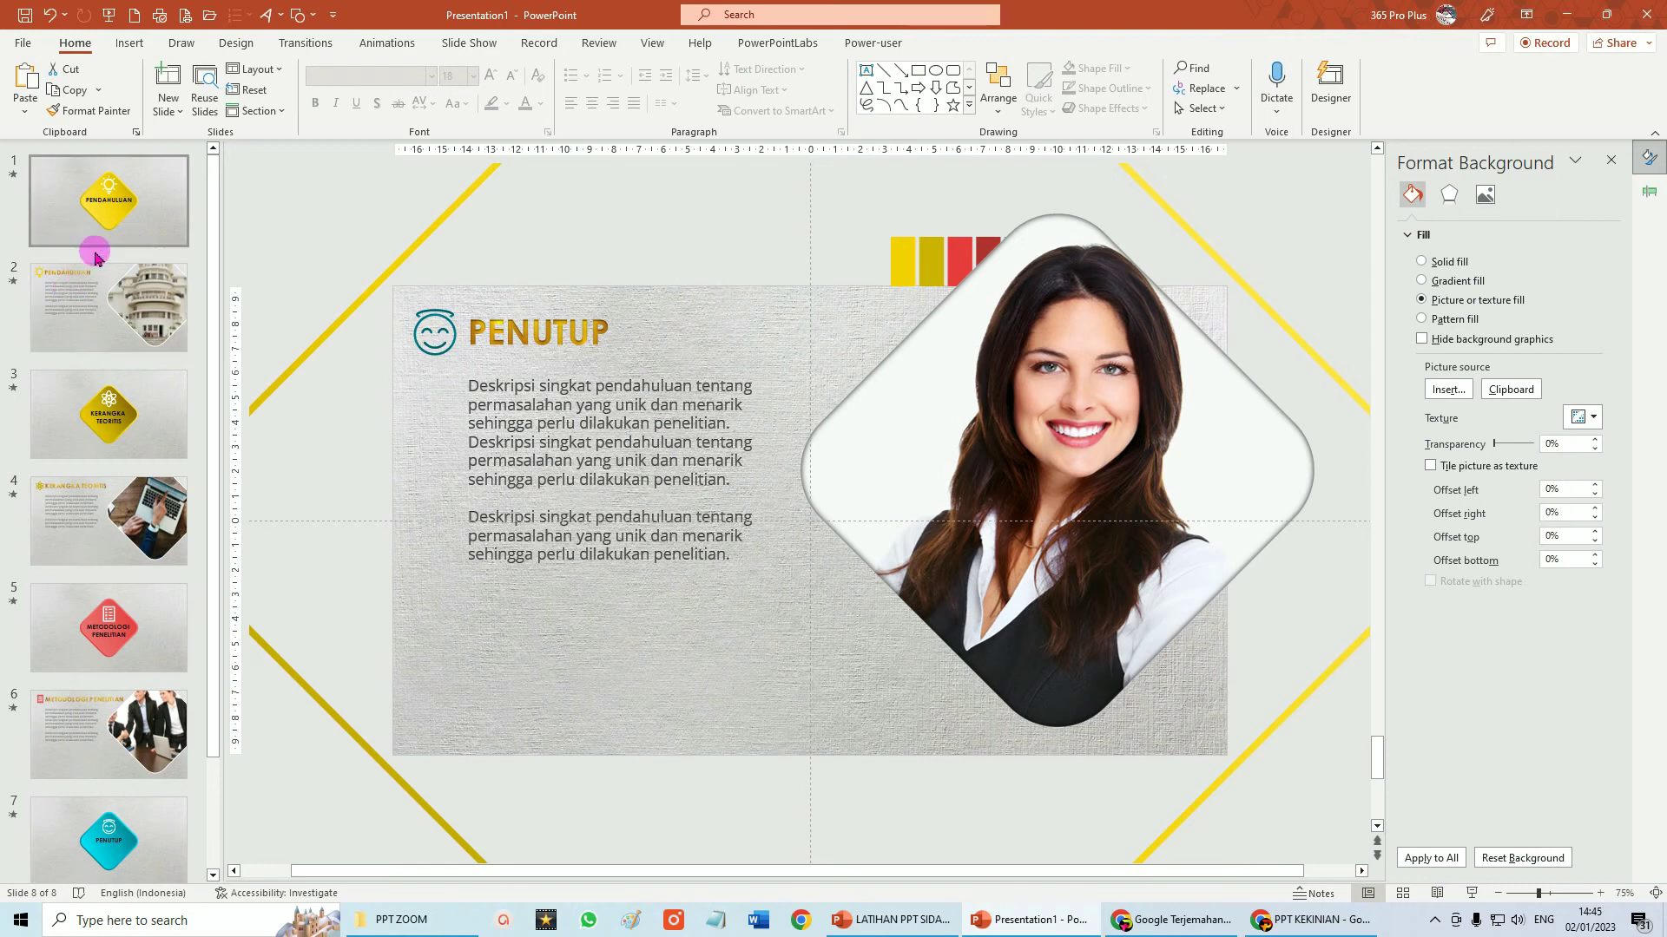
{"action": "left_click", "coordinate": [98, 300]}
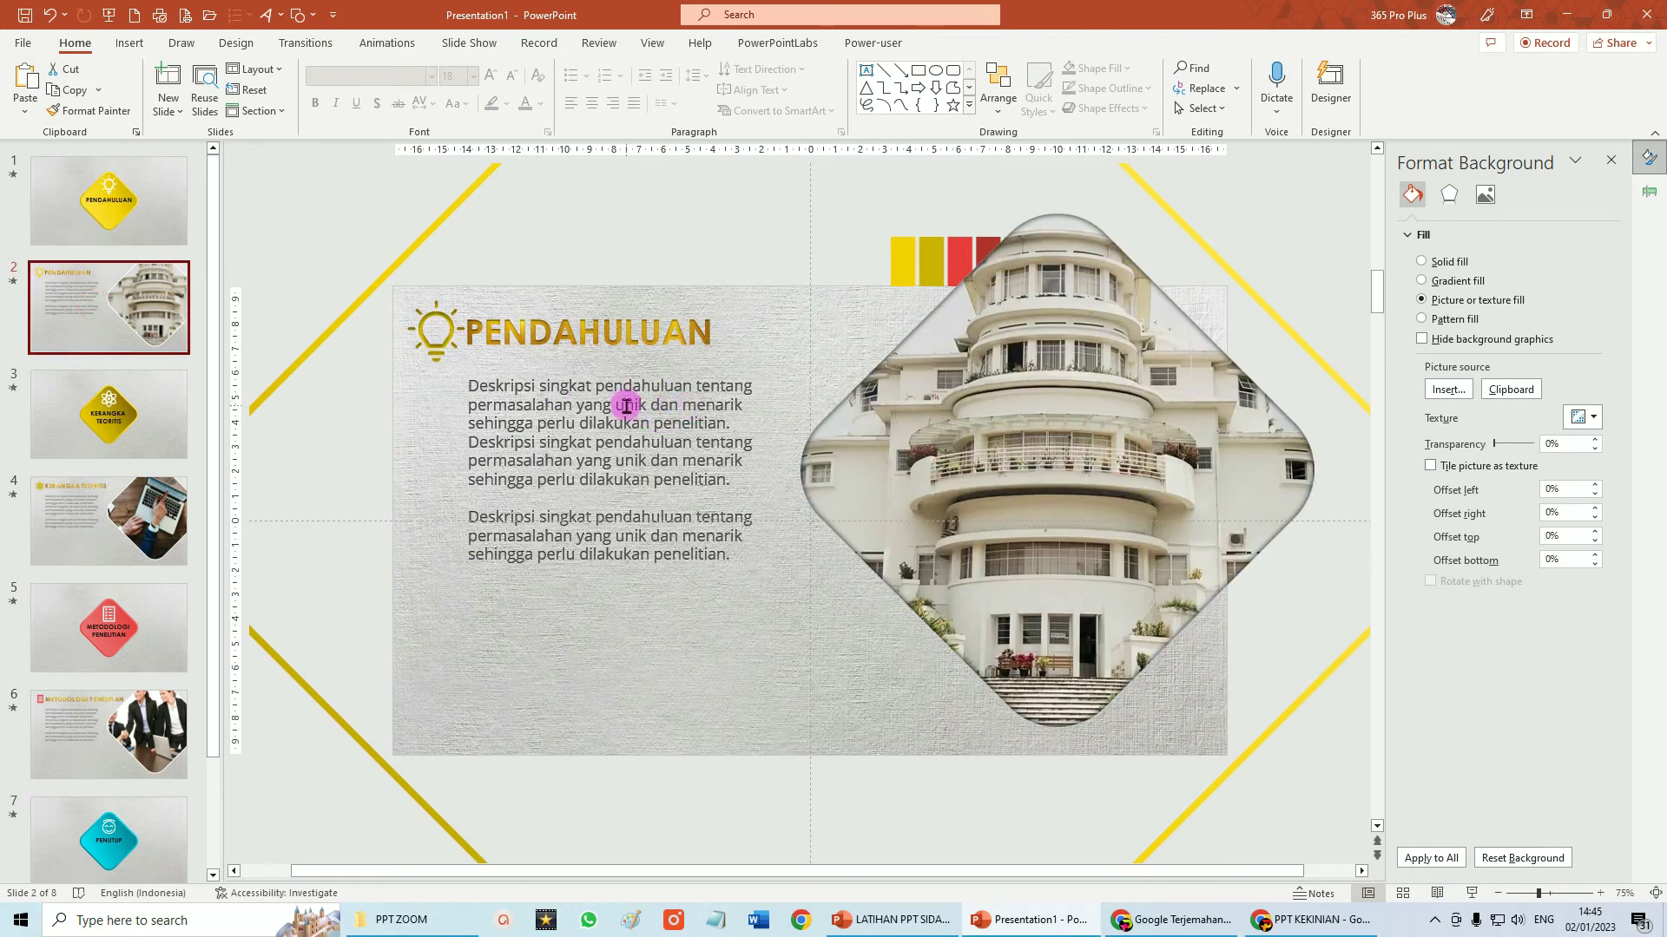
Select slide 2 (PENDAHULUAN content) and call up the LATIHAN PPT template window.
{"action": "left_click", "coordinate": [126, 366]}
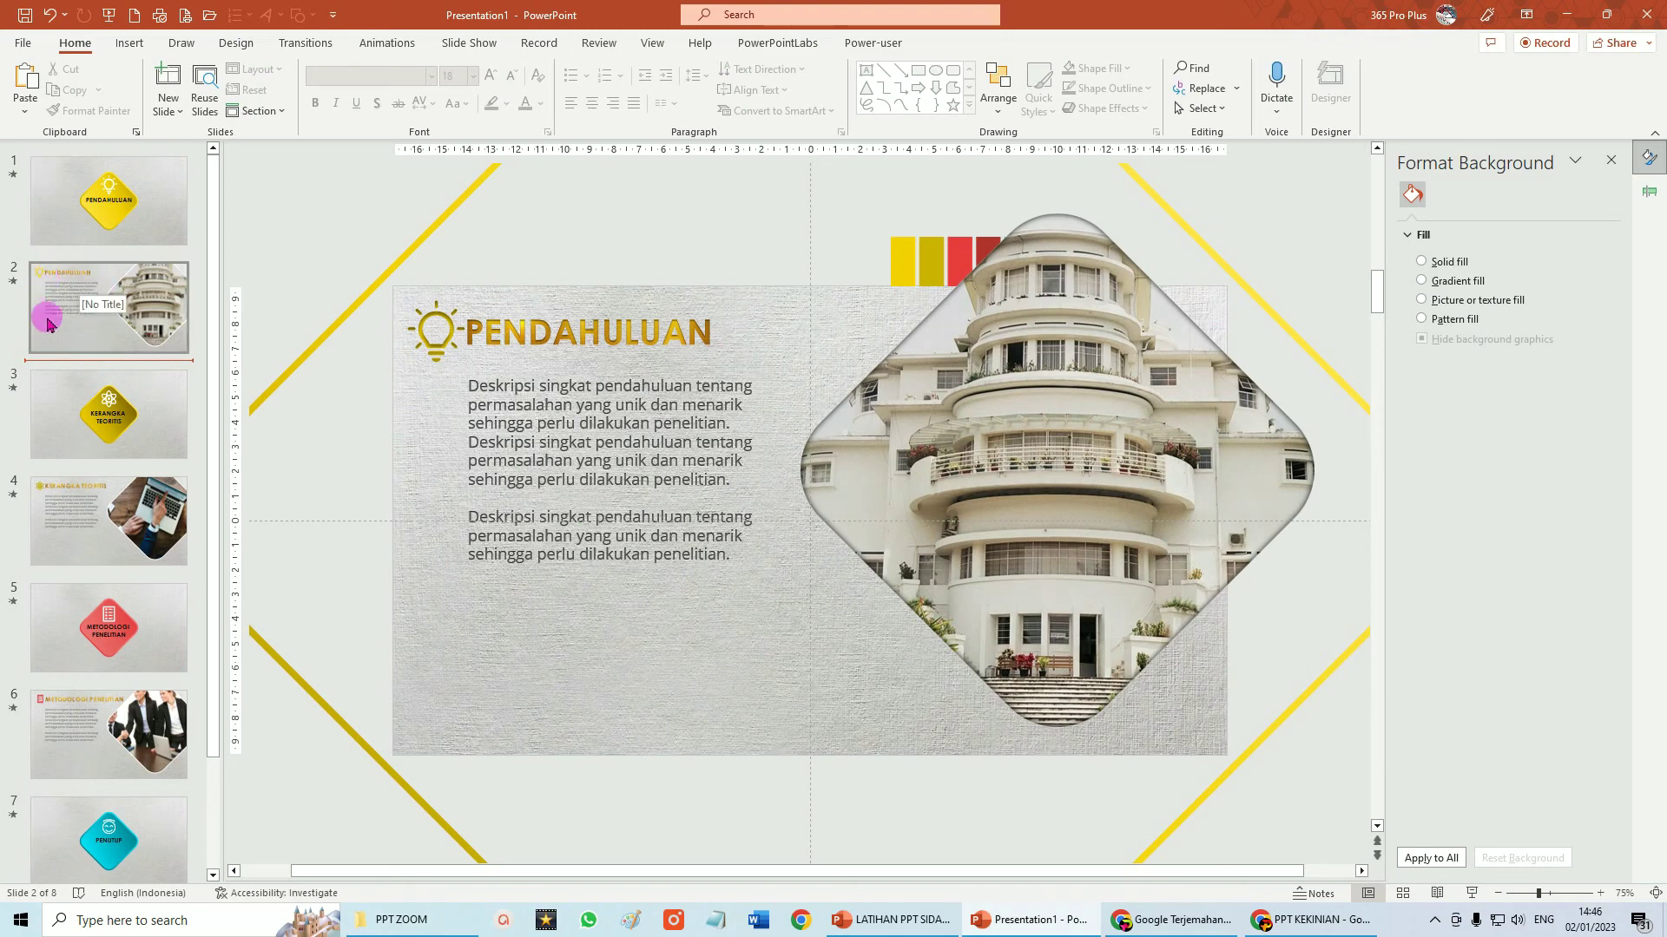
{"action": "left_click", "coordinate": [95, 224]}
{"action": "left_click", "coordinate": [93, 338]}
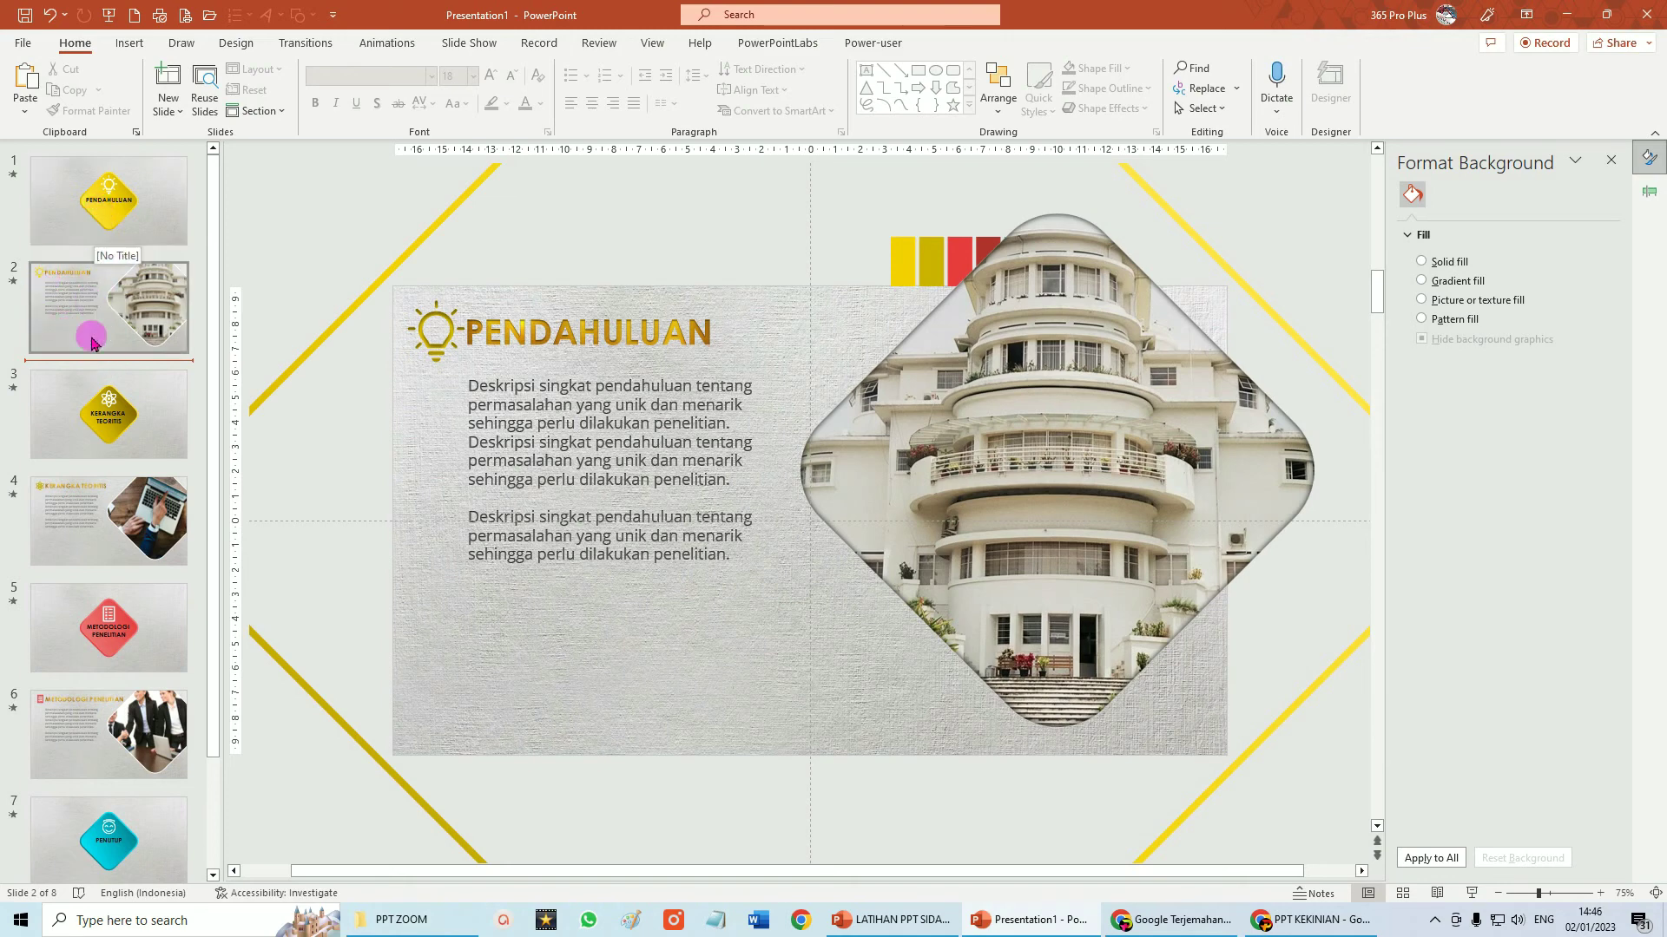
{"action": "left_click_drag", "start_coordinate": [93, 343], "coordinate": [85, 371]}
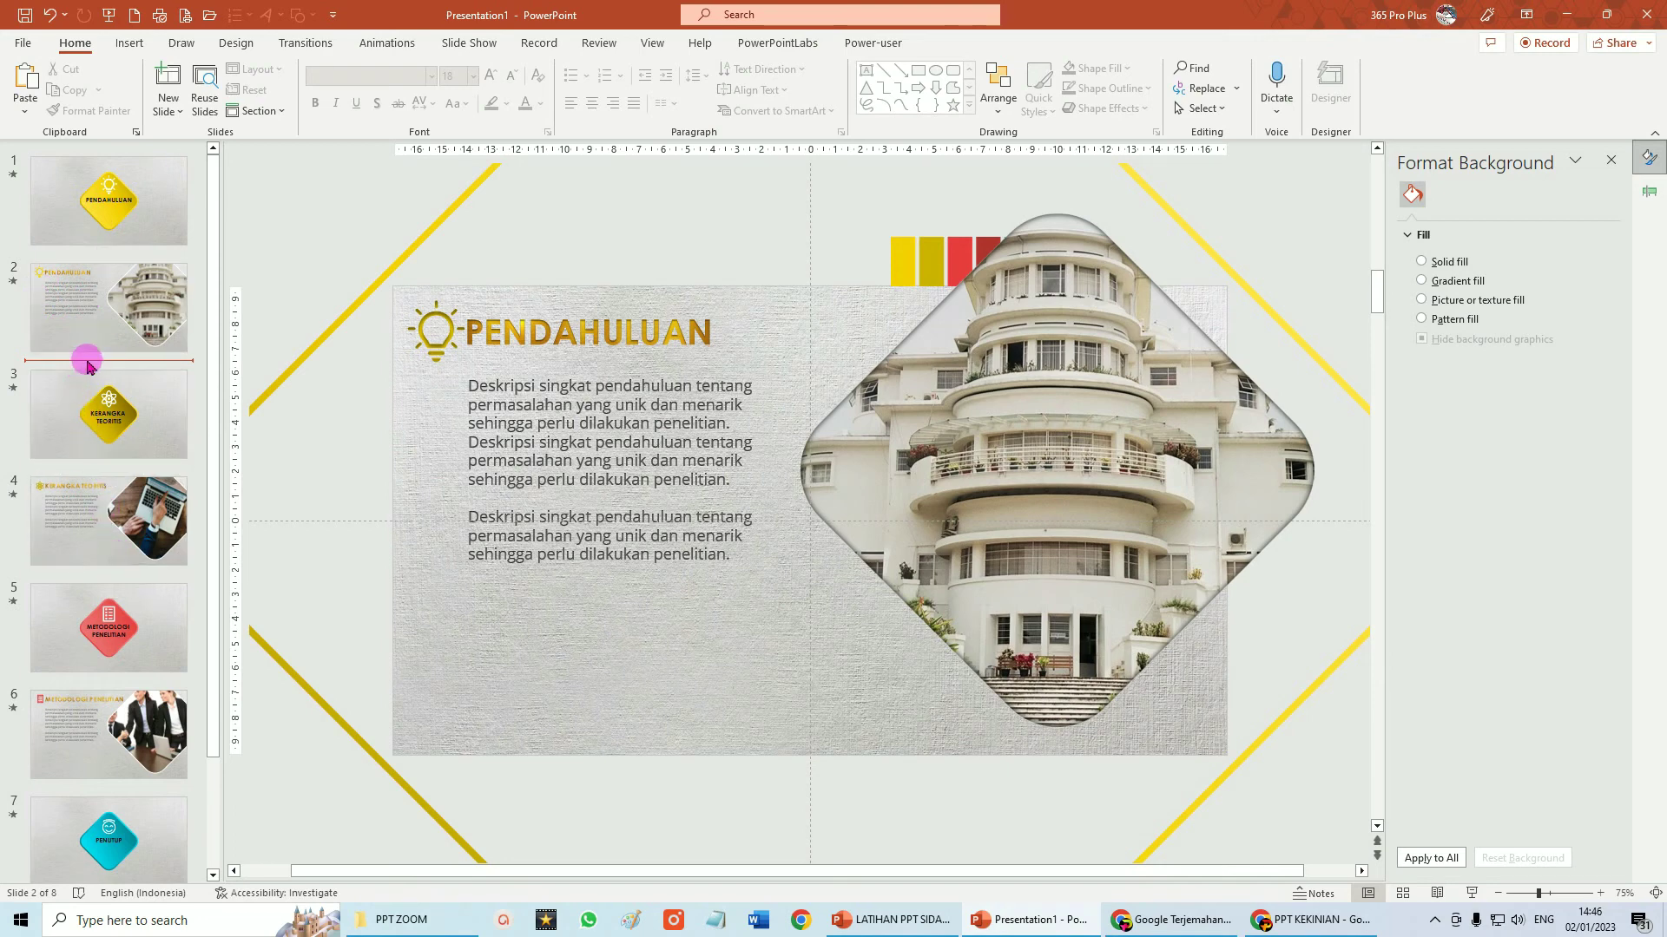
{"action": "left_click_drag", "start_coordinate": [86, 364], "coordinate": [887, 925]}
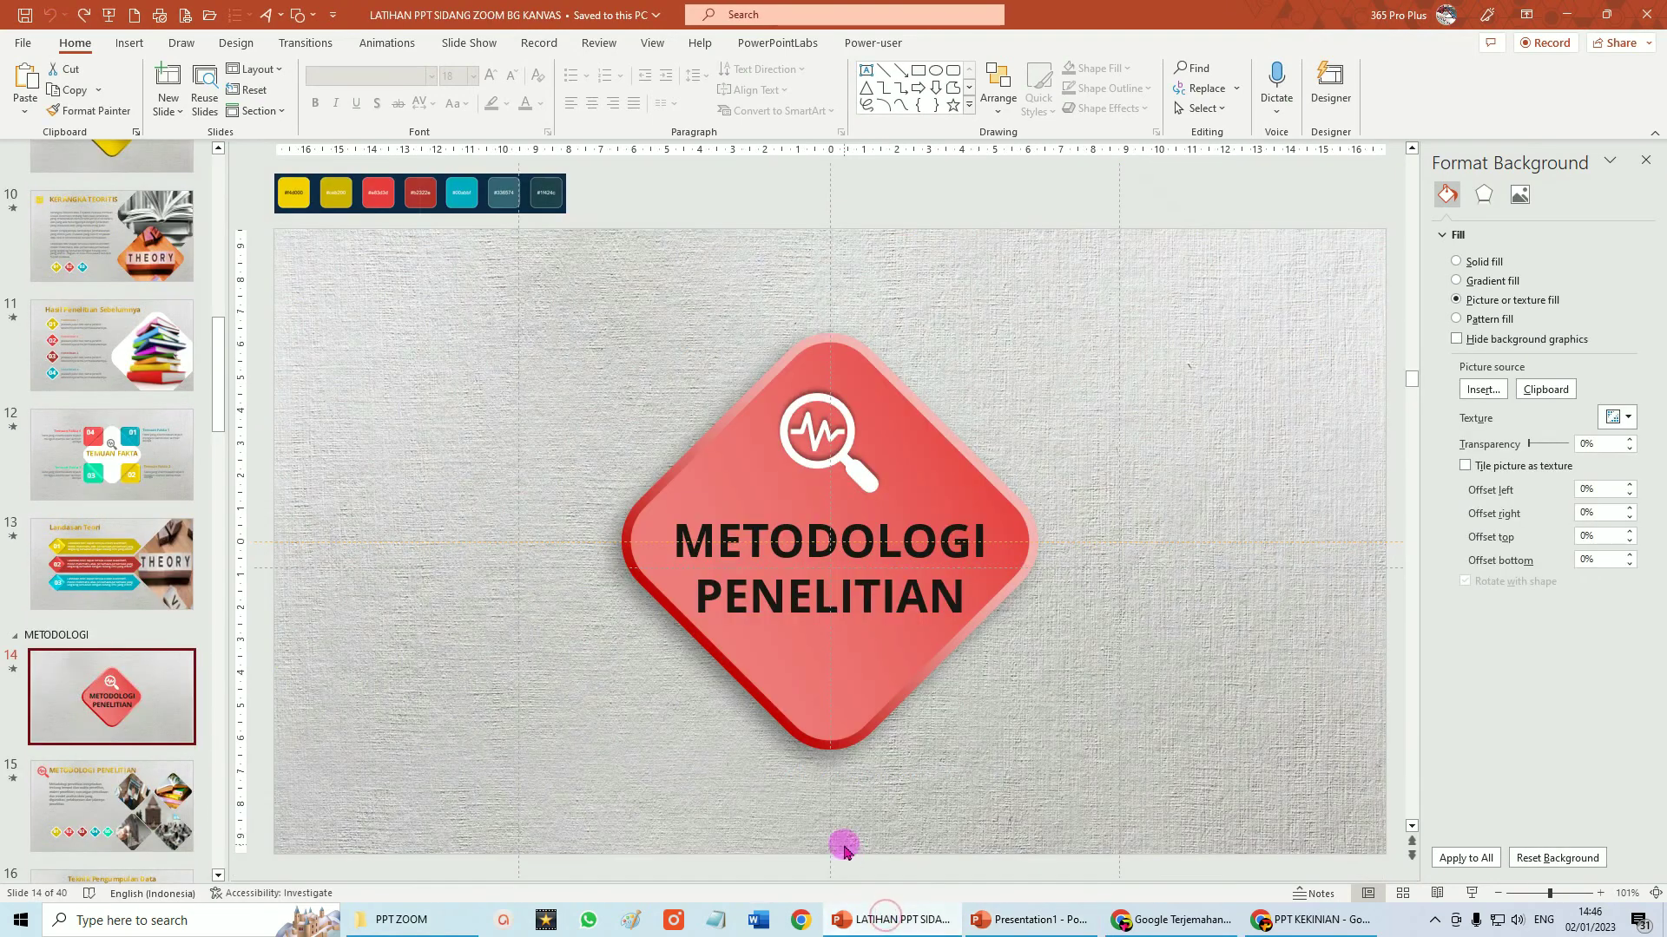
Copy template slides 5–7 (Latar Belakang to Tujuan Penelitian), then mark the spot below slide 2 in Presentation1.
{"action": "left_click_drag", "start_coordinate": [887, 925], "coordinate": [145, 333]}
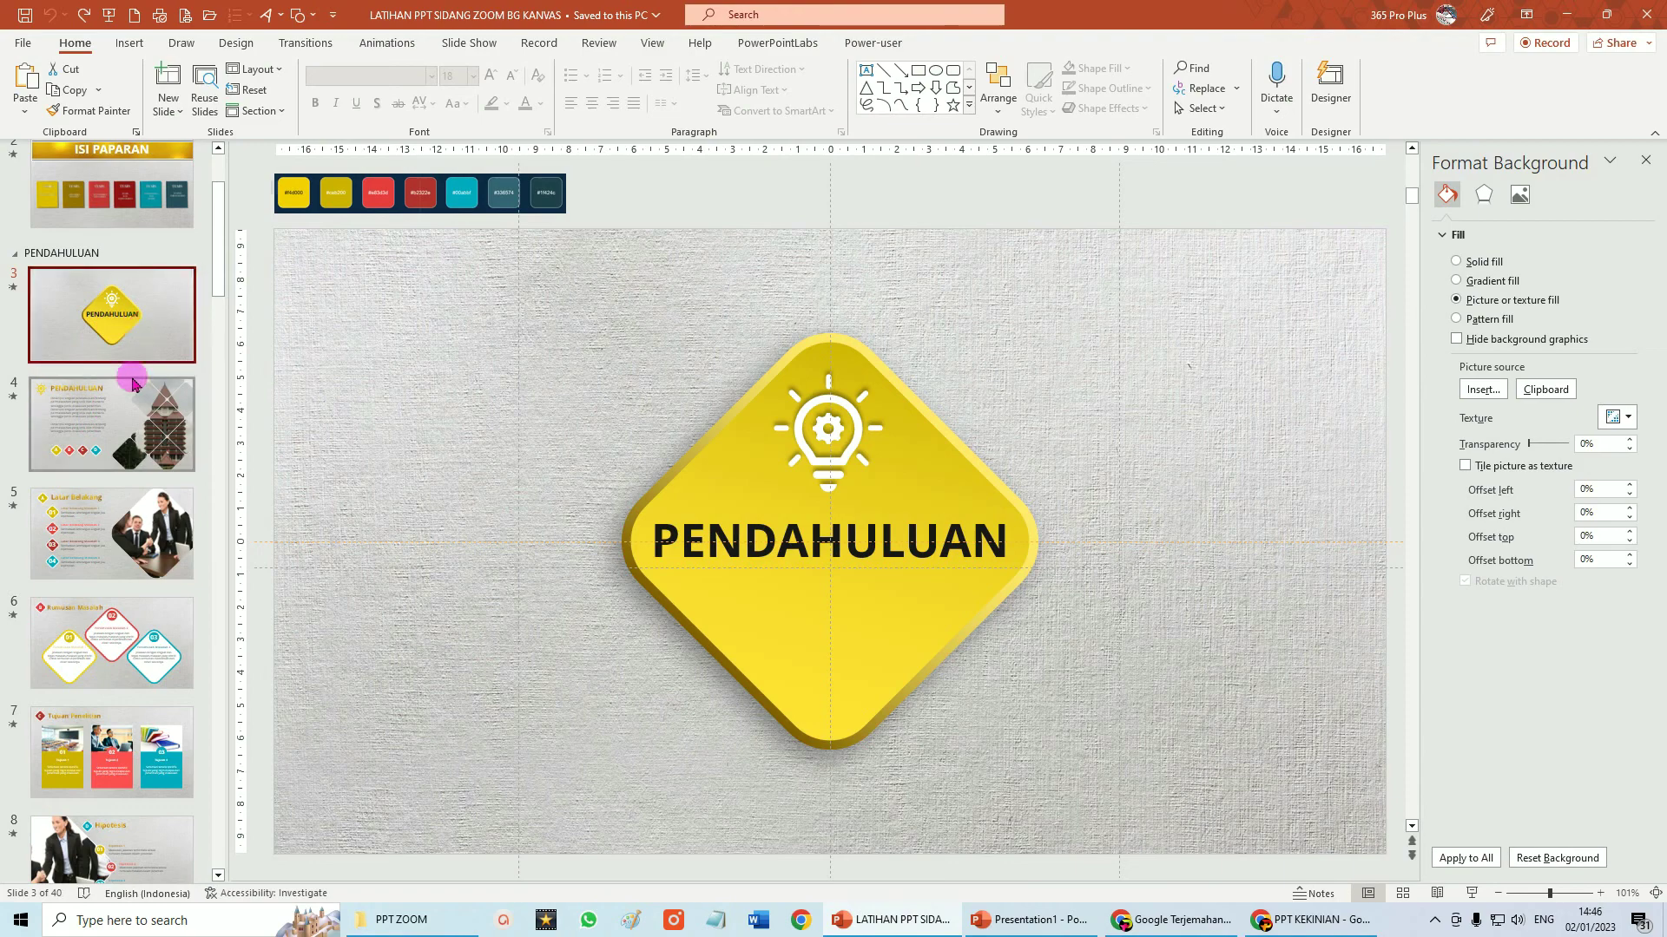
{"action": "left_click", "coordinate": [122, 419]}
{"action": "left_click_drag", "start_coordinate": [123, 419], "coordinate": [113, 421]}
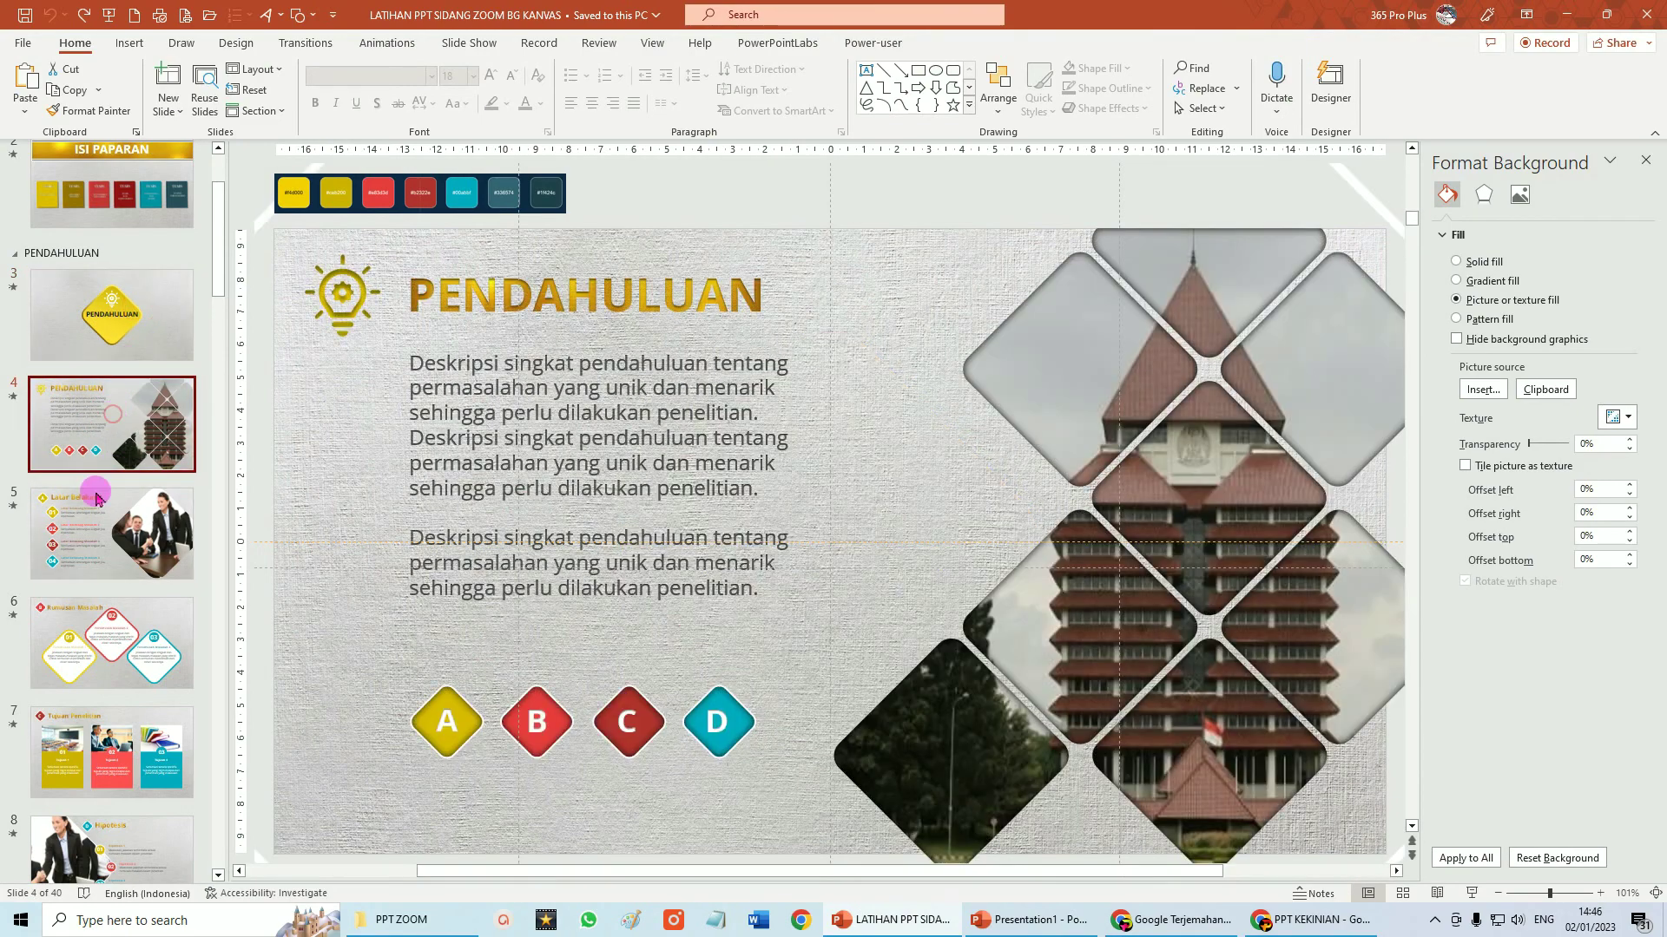
{"action": "left_click", "coordinate": [79, 537]}
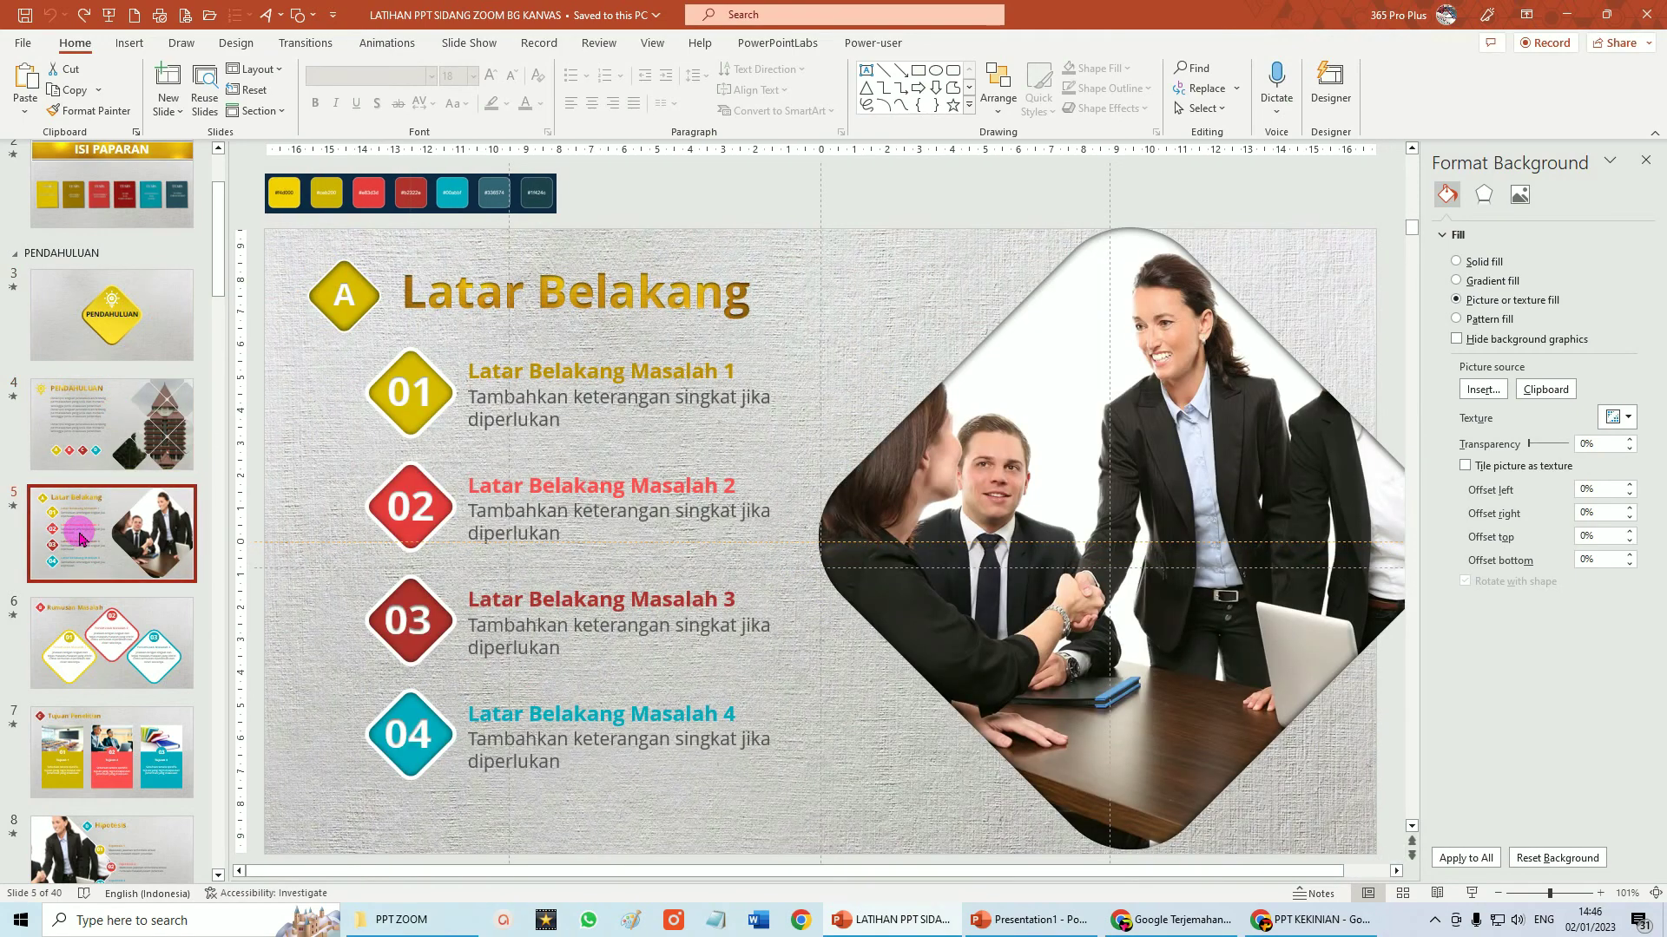
{"action": "left_click", "coordinate": [106, 643], "text": "shift"}
{"action": "left_click", "coordinate": [109, 739], "text": "shift"}
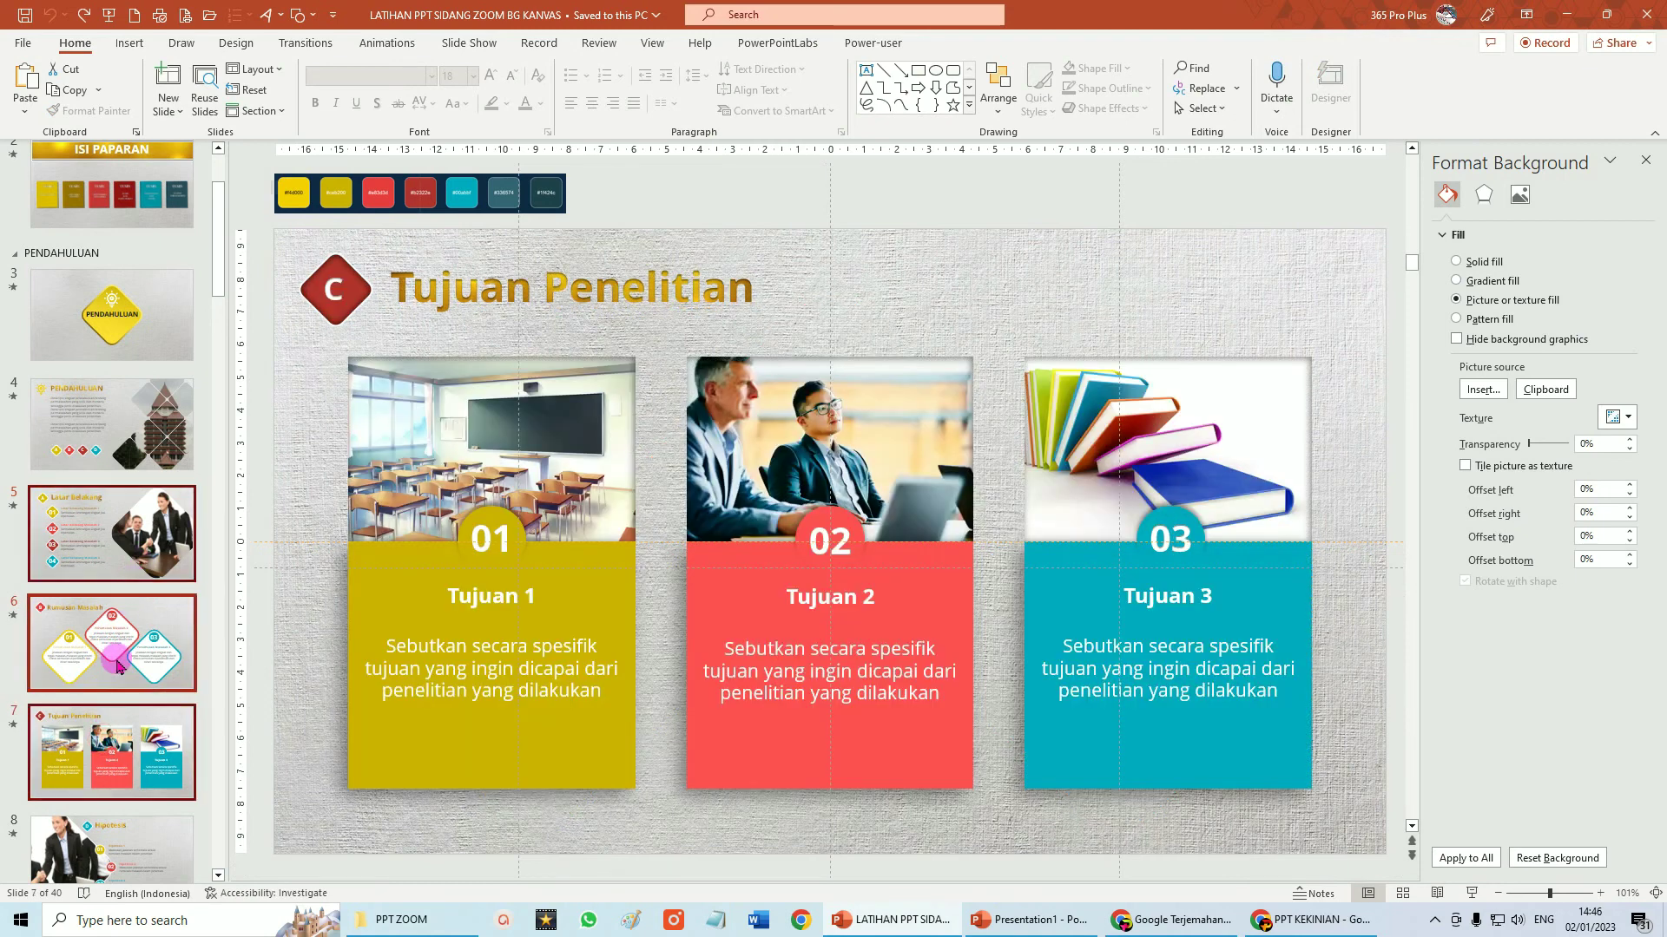
{"action": "right_click", "coordinate": [135, 620]}
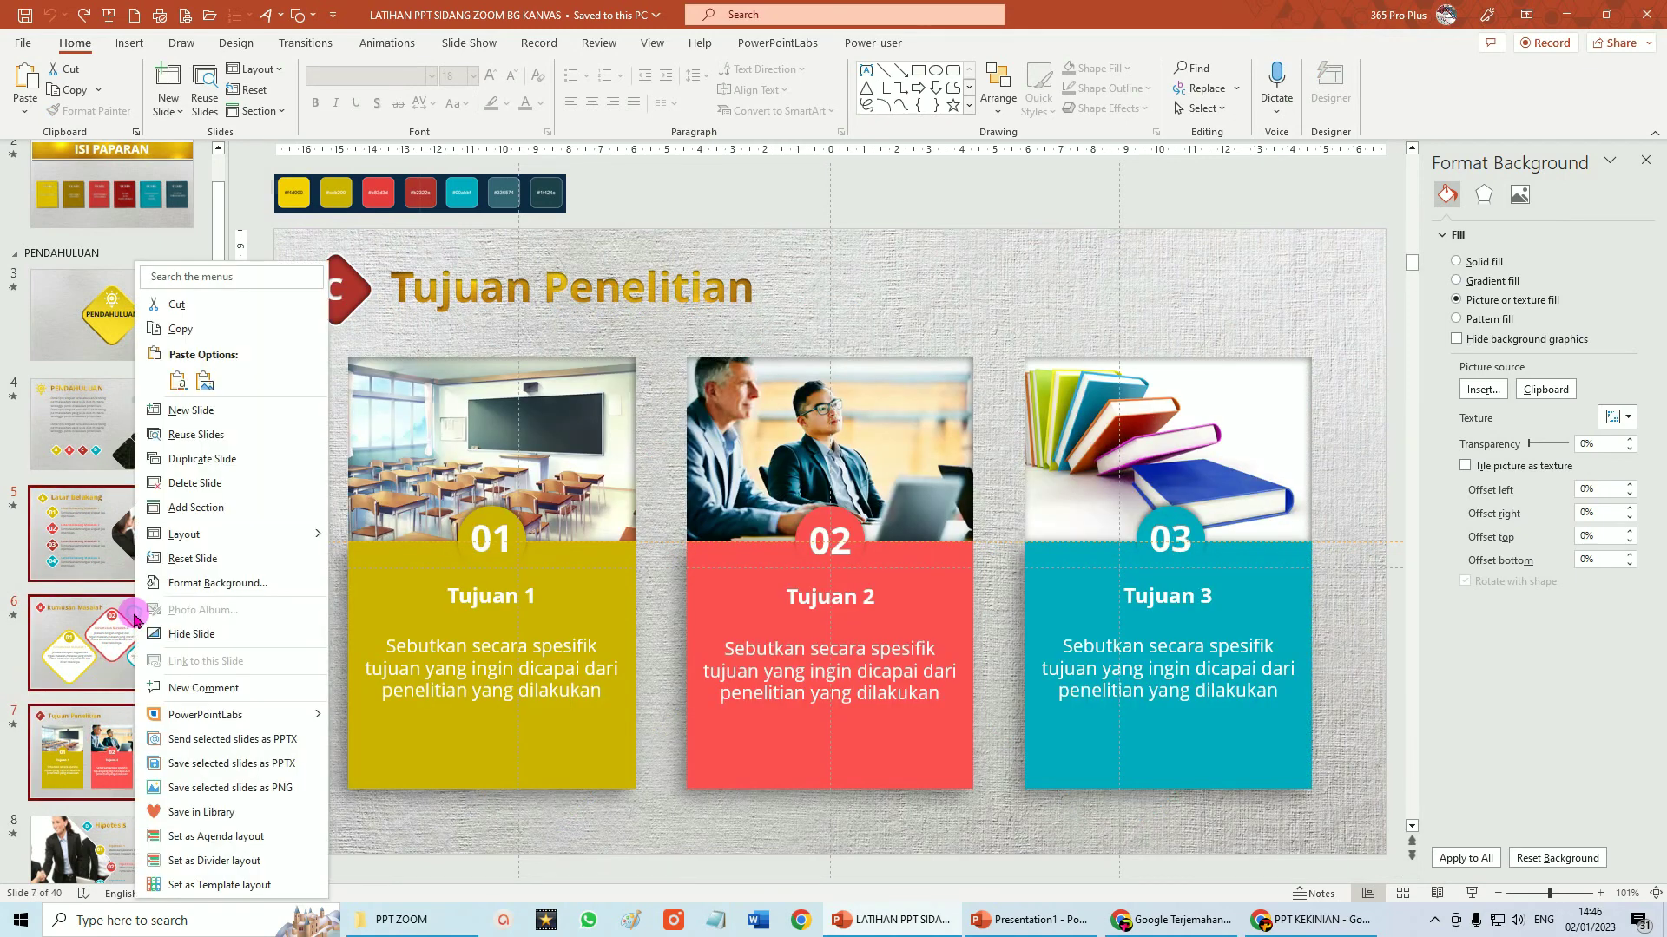
{"action": "left_click", "coordinate": [179, 329]}
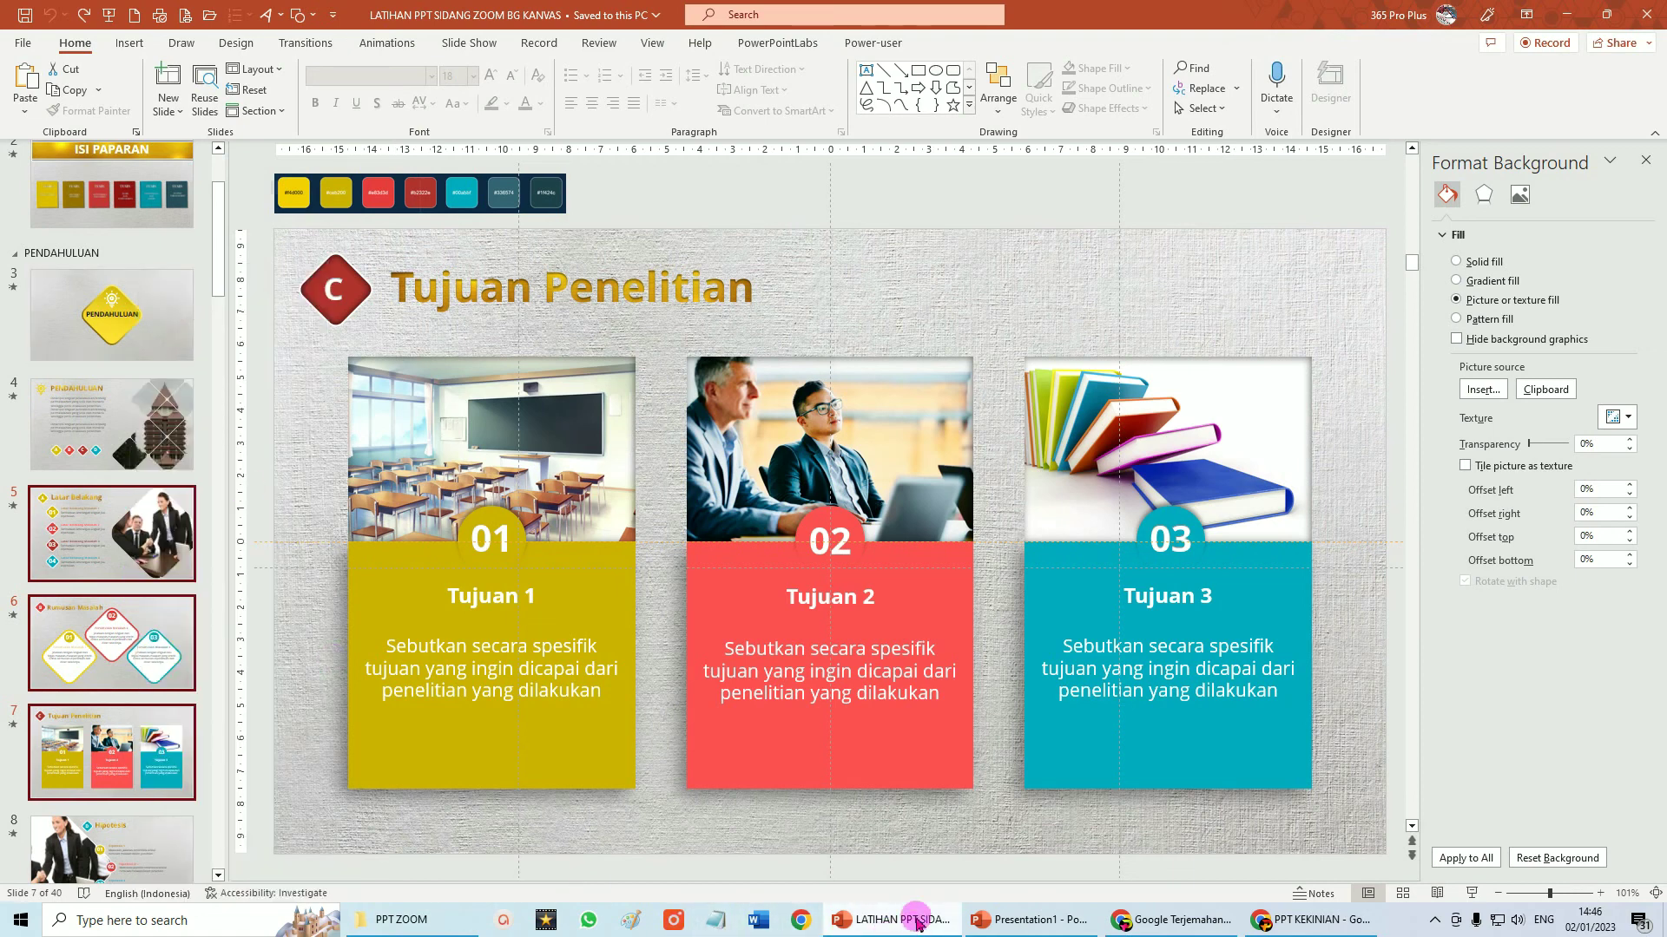
{"action": "left_click", "coordinate": [1028, 920]}
{"action": "left_click", "coordinate": [102, 348]}
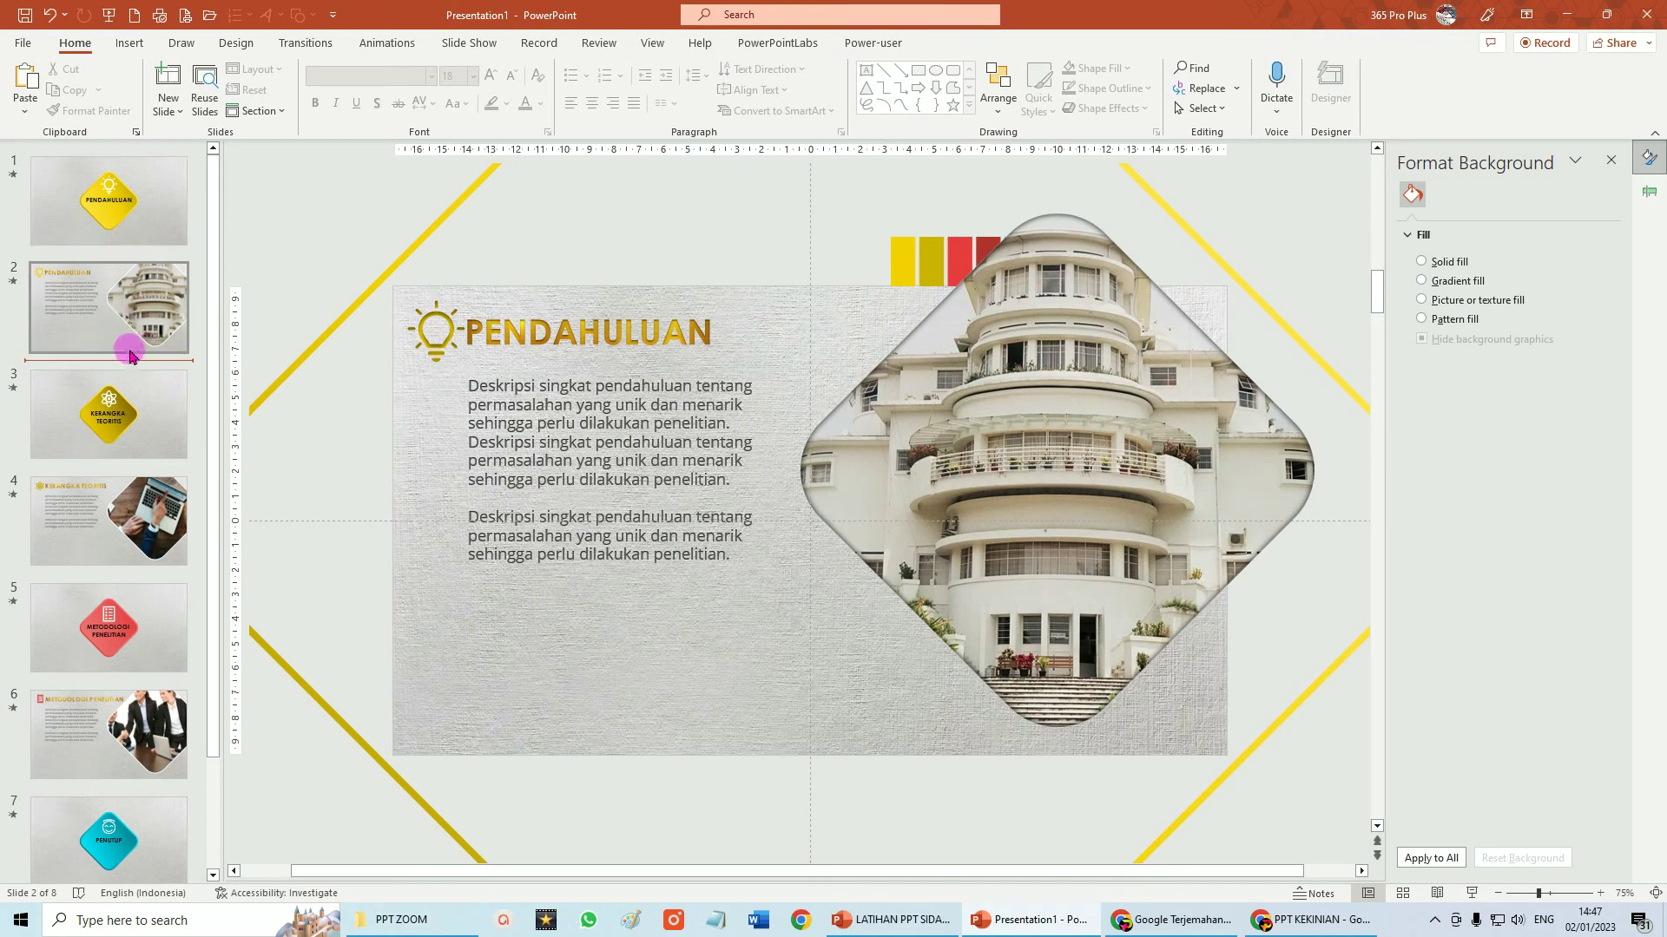
Paste the three template slides after slide 2 as slides 3–5.
{"action": "left_click", "coordinate": [24, 81]}
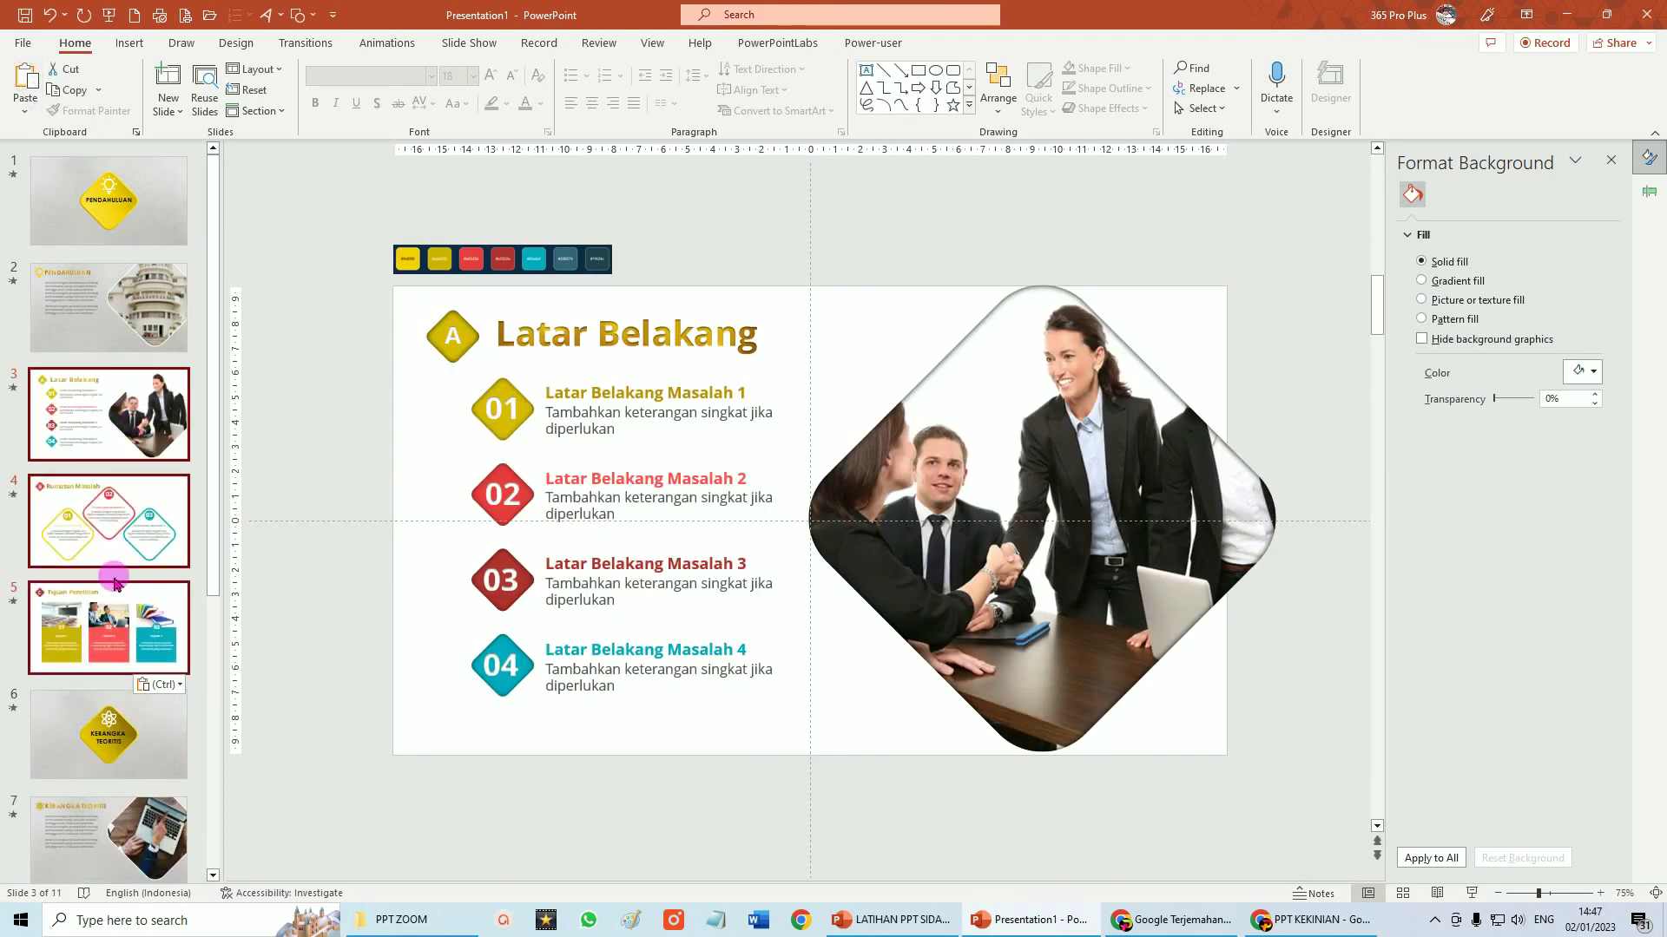
{"action": "left_click_drag", "start_coordinate": [113, 437], "coordinate": [111, 549]}
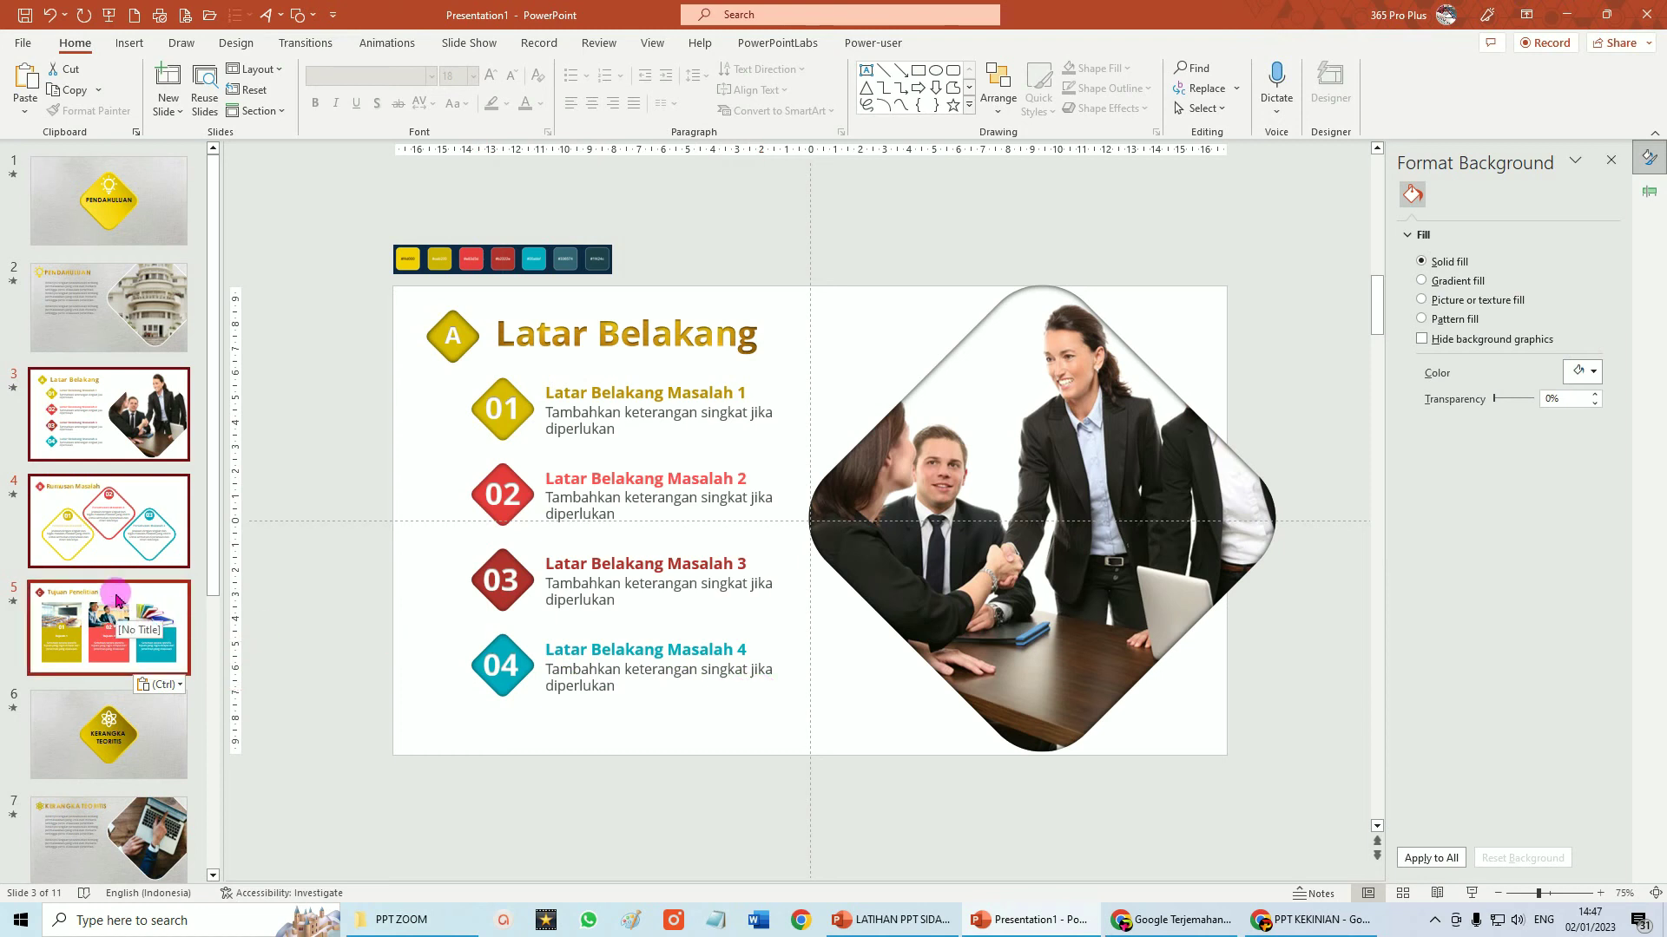
{"action": "scroll", "coordinate": [115, 599], "scroll_direction": "down", "scroll_amount": 2}
{"action": "scroll", "coordinate": [120, 521], "scroll_direction": "down", "scroll_amount": 1}
{"action": "scroll", "coordinate": [123, 451], "scroll_direction": "down", "scroll_amount": 1}
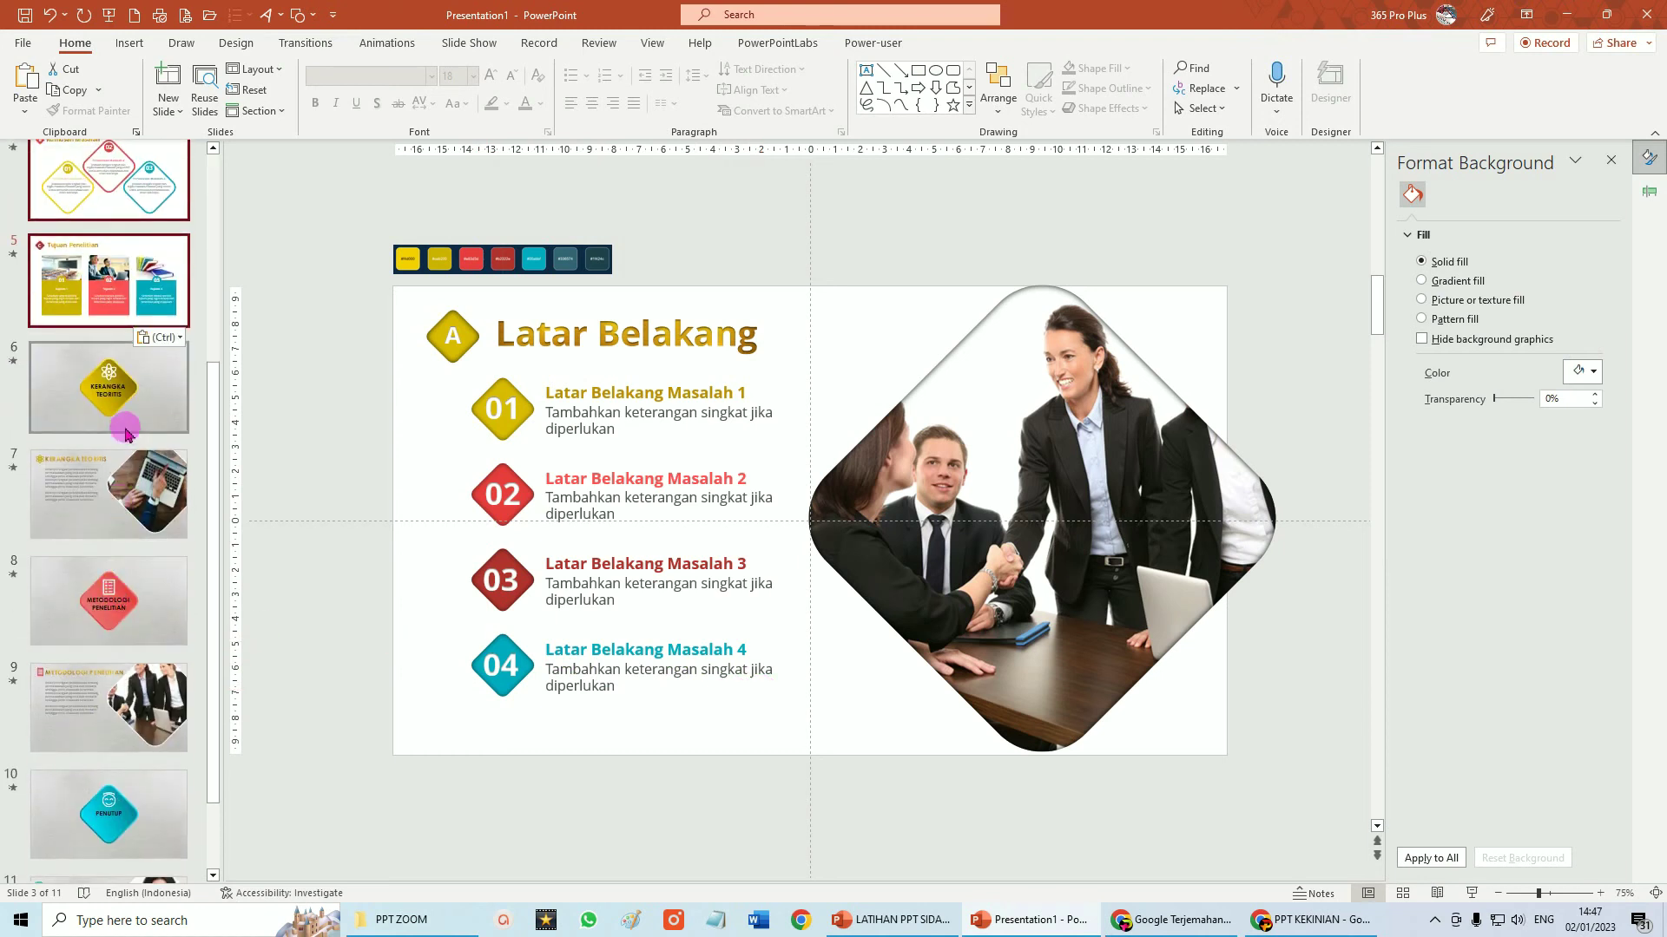
Drag the KERANGKA TEORITIS content slide to a new position in the slide list.
{"action": "left_click", "coordinate": [134, 402]}
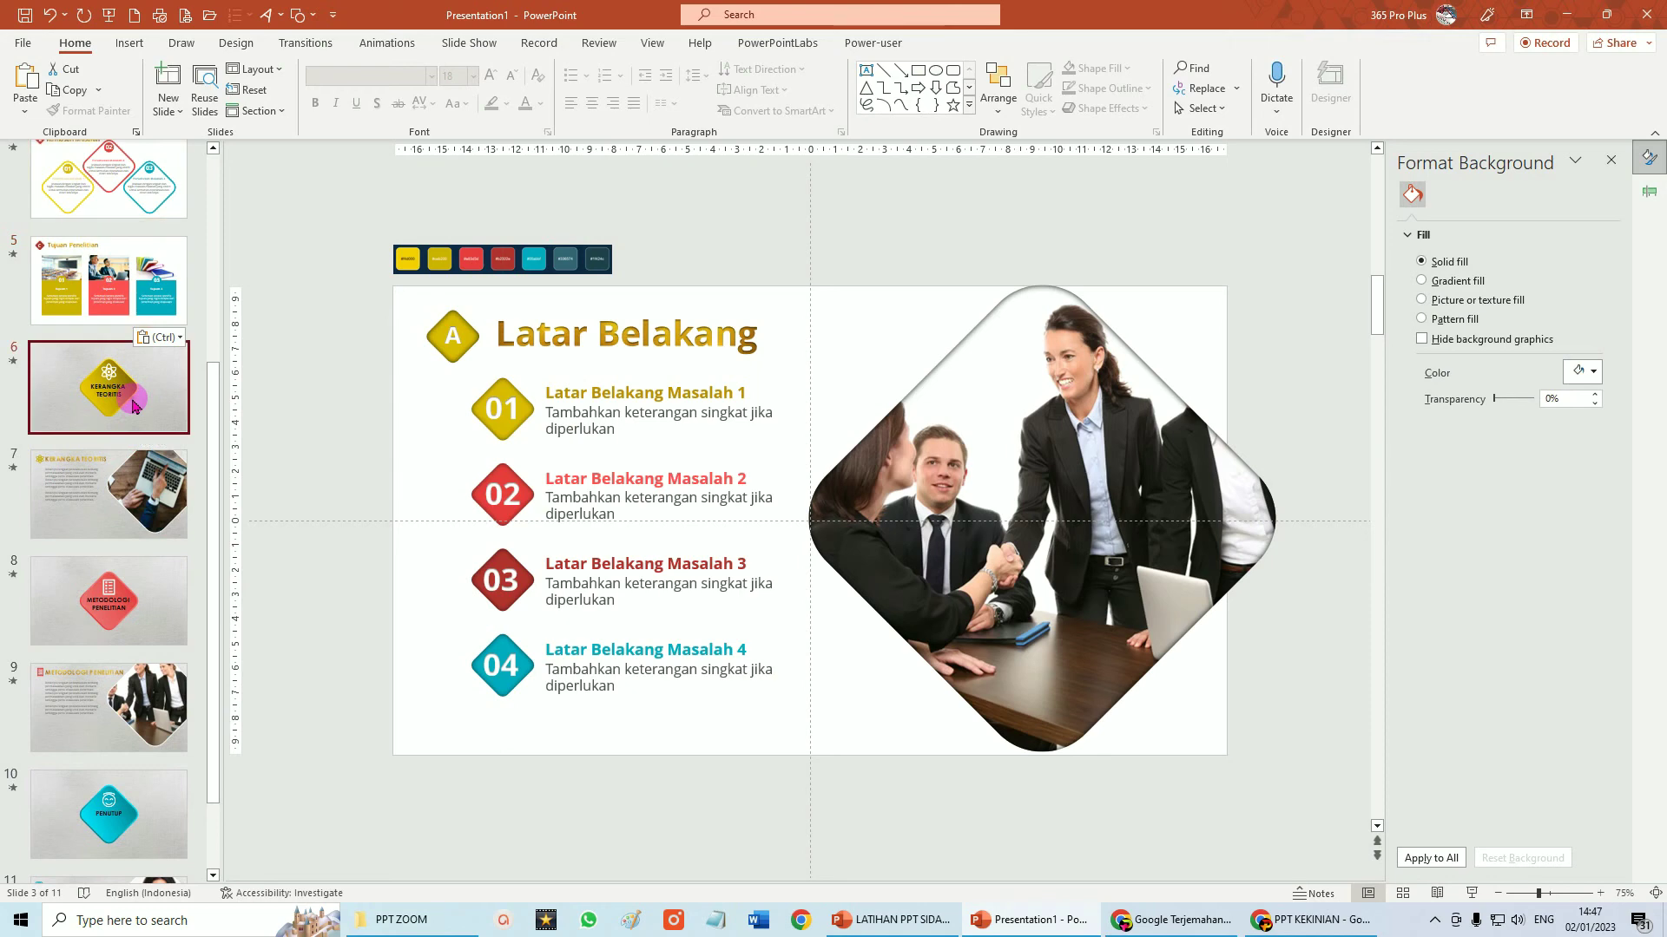
{"action": "left_click", "coordinate": [130, 425]}
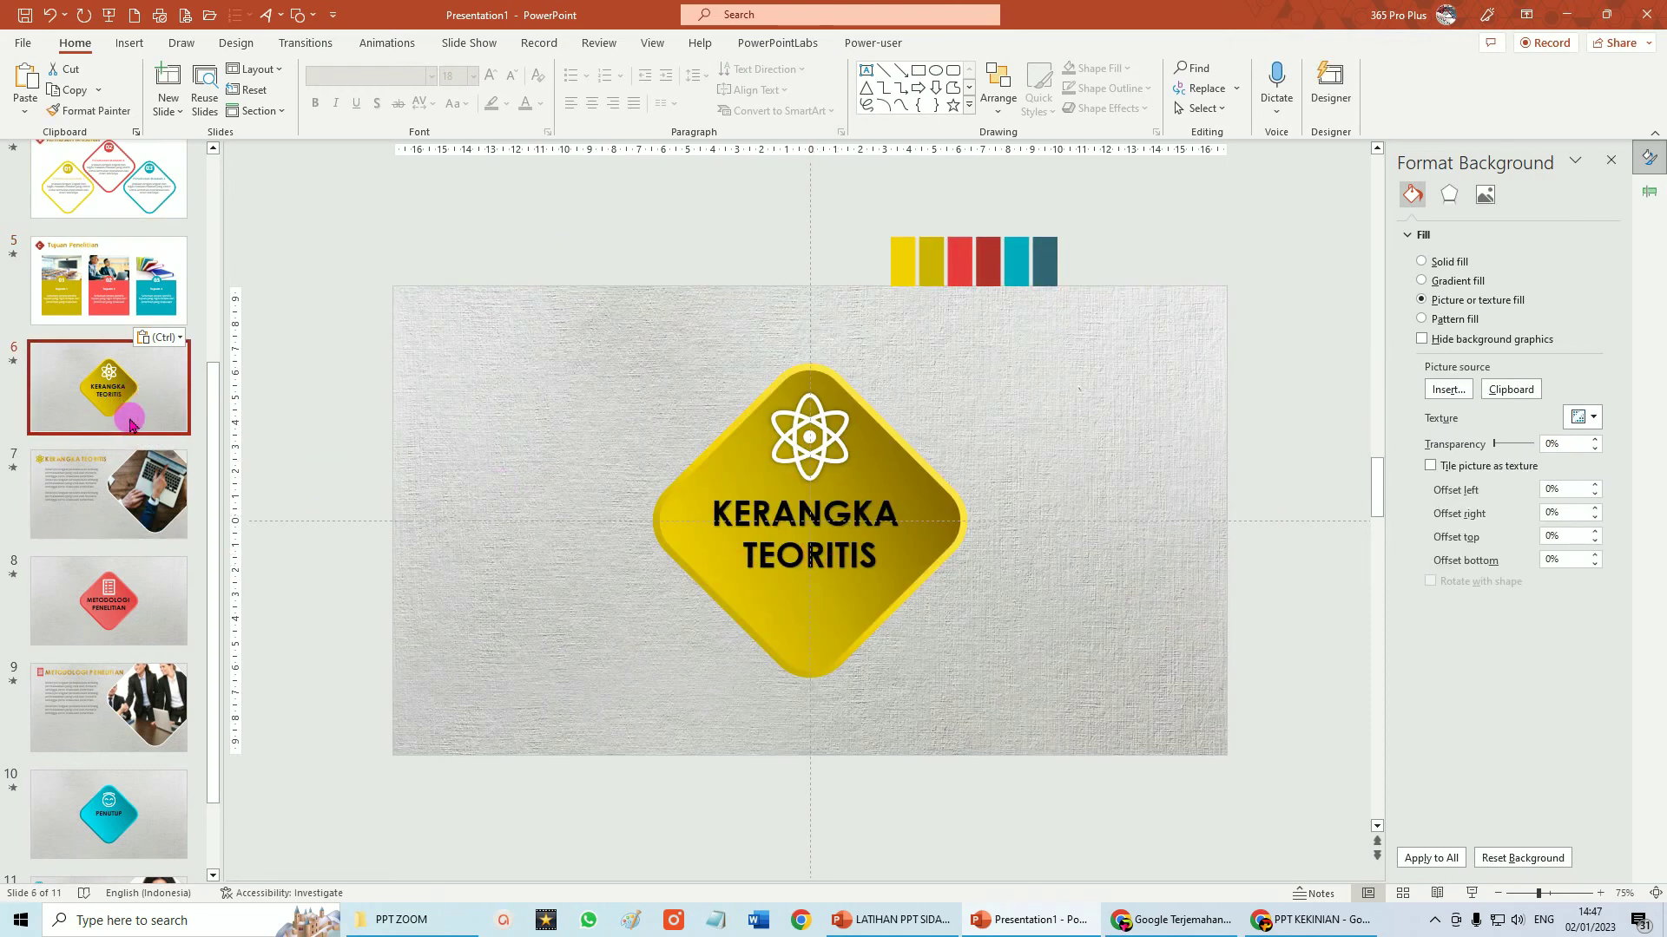
{"action": "left_click", "coordinate": [107, 482]}
{"action": "mouse_move", "coordinate": [107, 483]}
{"action": "left_mouse_down"}
{"action": "mouse_move", "coordinate": [108, 545]}
{"action": "mouse_move", "coordinate": [846, 927]}
{"action": "left_mouse_up"}
{"action": "left_click_drag", "start_coordinate": [981, 931], "coordinate": [945, 932]}
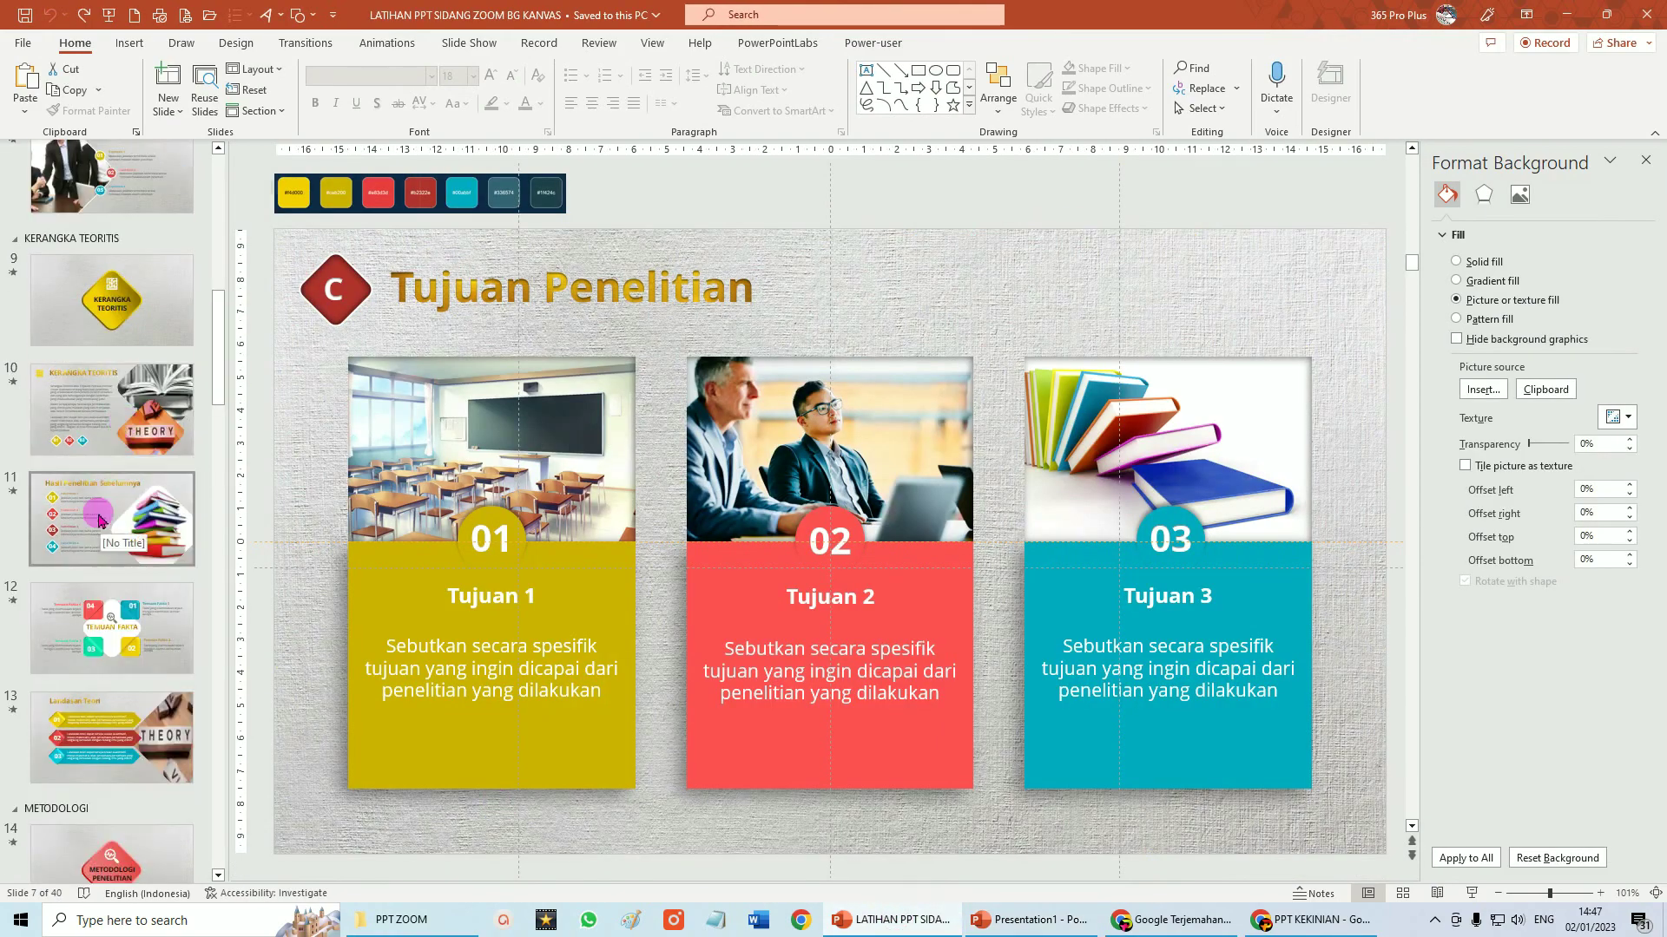
Copy template slides 11–13 and paste them after the Kerangka Teoritis slide (slide 7).
{"action": "mouse_move", "coordinate": [897, 924]}
{"action": "left_mouse_down"}
{"action": "mouse_move", "coordinate": [98, 521]}
{"action": "mouse_move", "coordinate": [98, 738]}
{"action": "mouse_move", "coordinate": [128, 645]}
{"action": "left_mouse_up"}
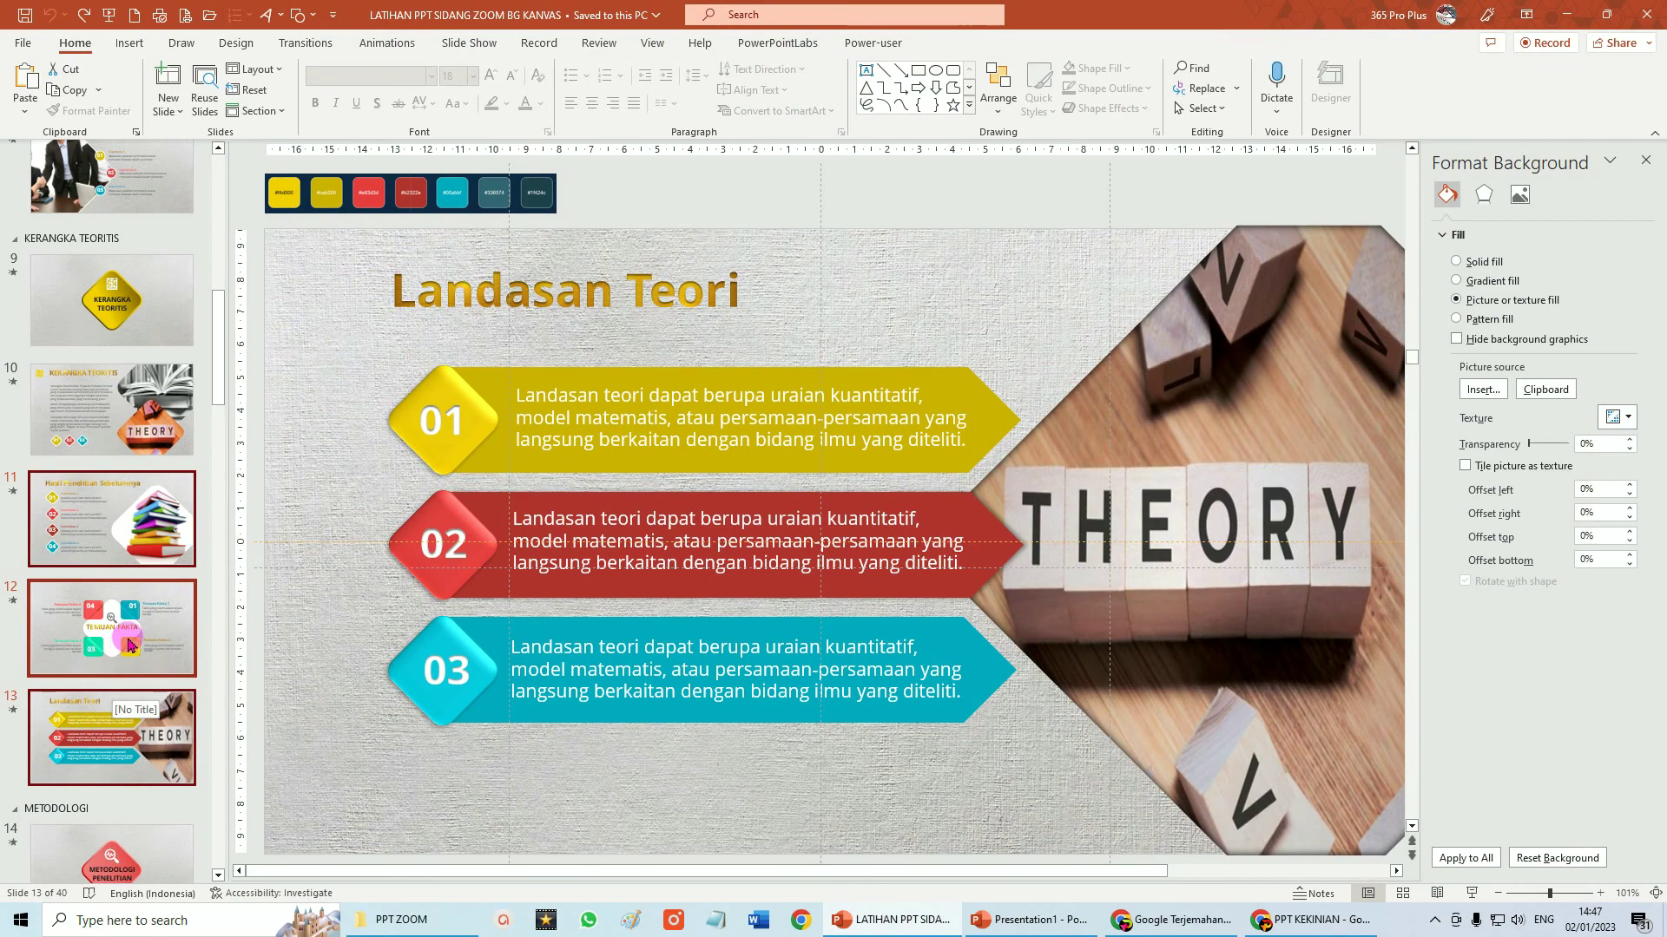
{"action": "right_click", "coordinate": [129, 643]}
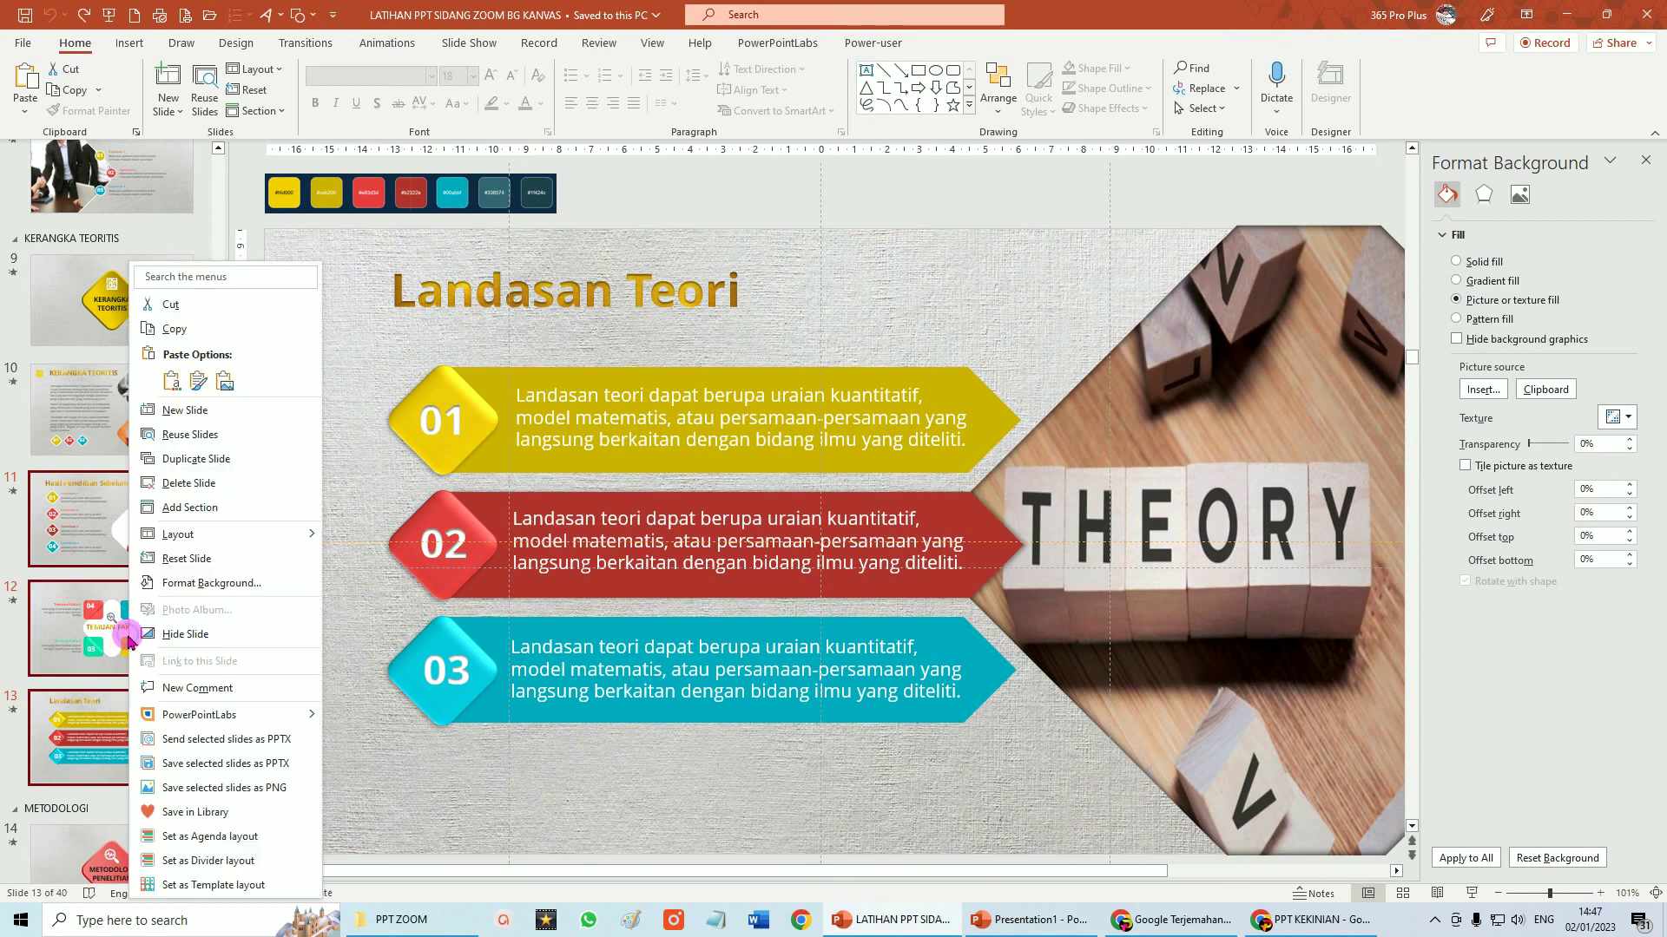
{"action": "left_click", "coordinate": [177, 329]}
{"action": "left_click", "coordinate": [1031, 920]}
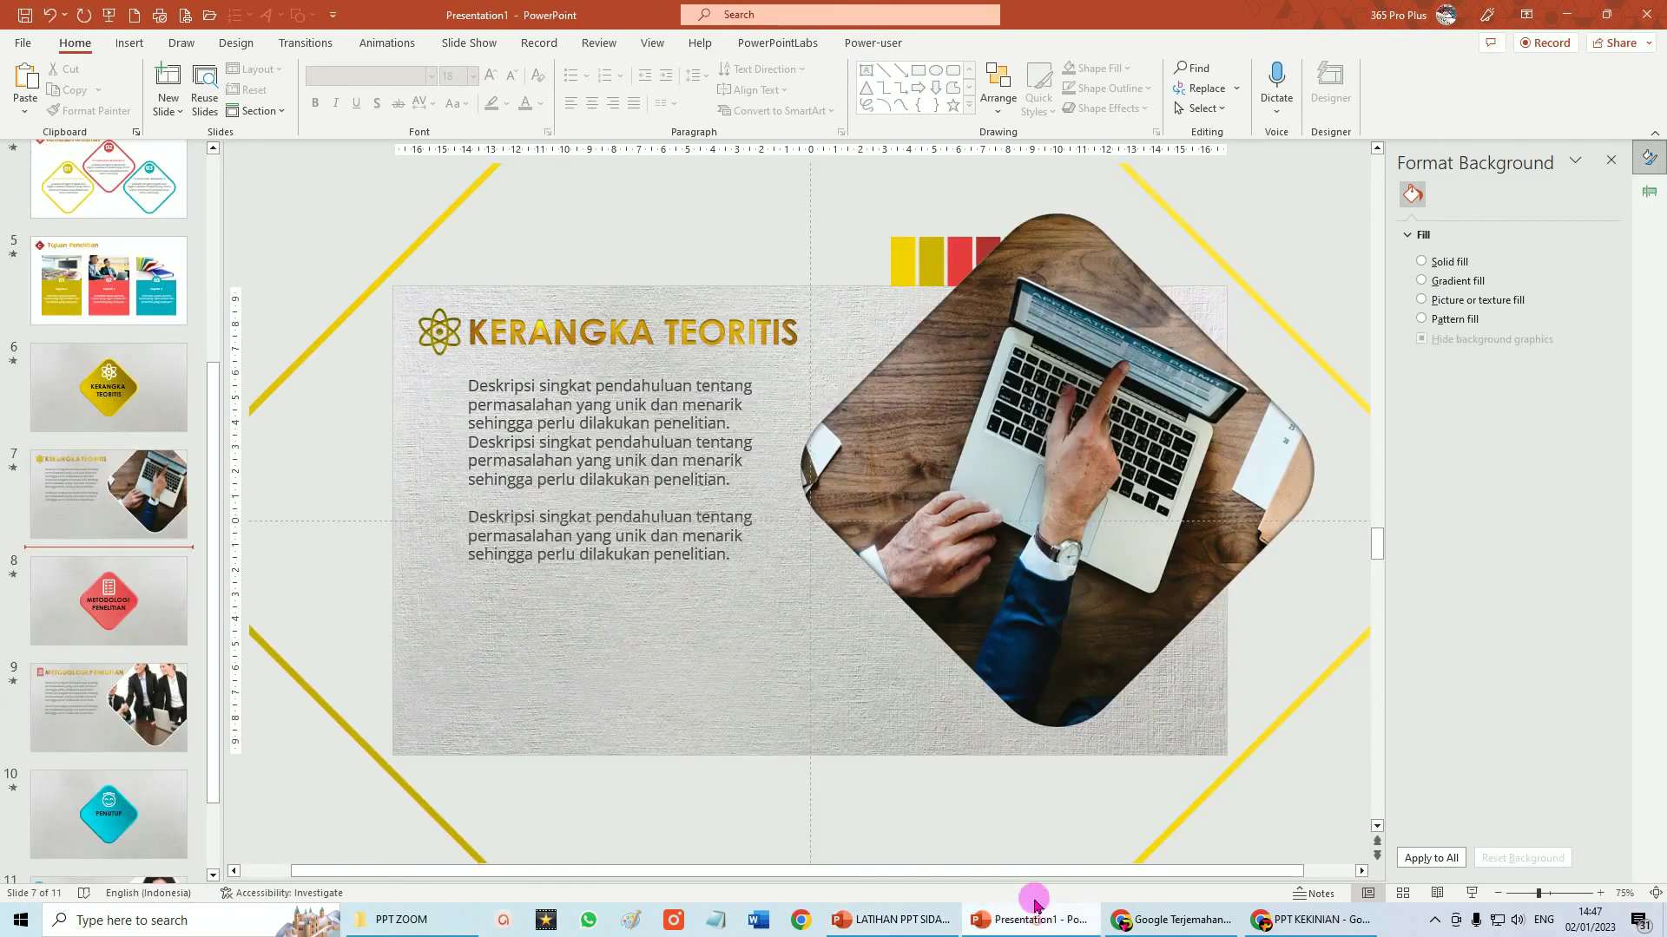
{"action": "left_click", "coordinate": [115, 492]}
{"action": "left_click", "coordinate": [103, 547]}
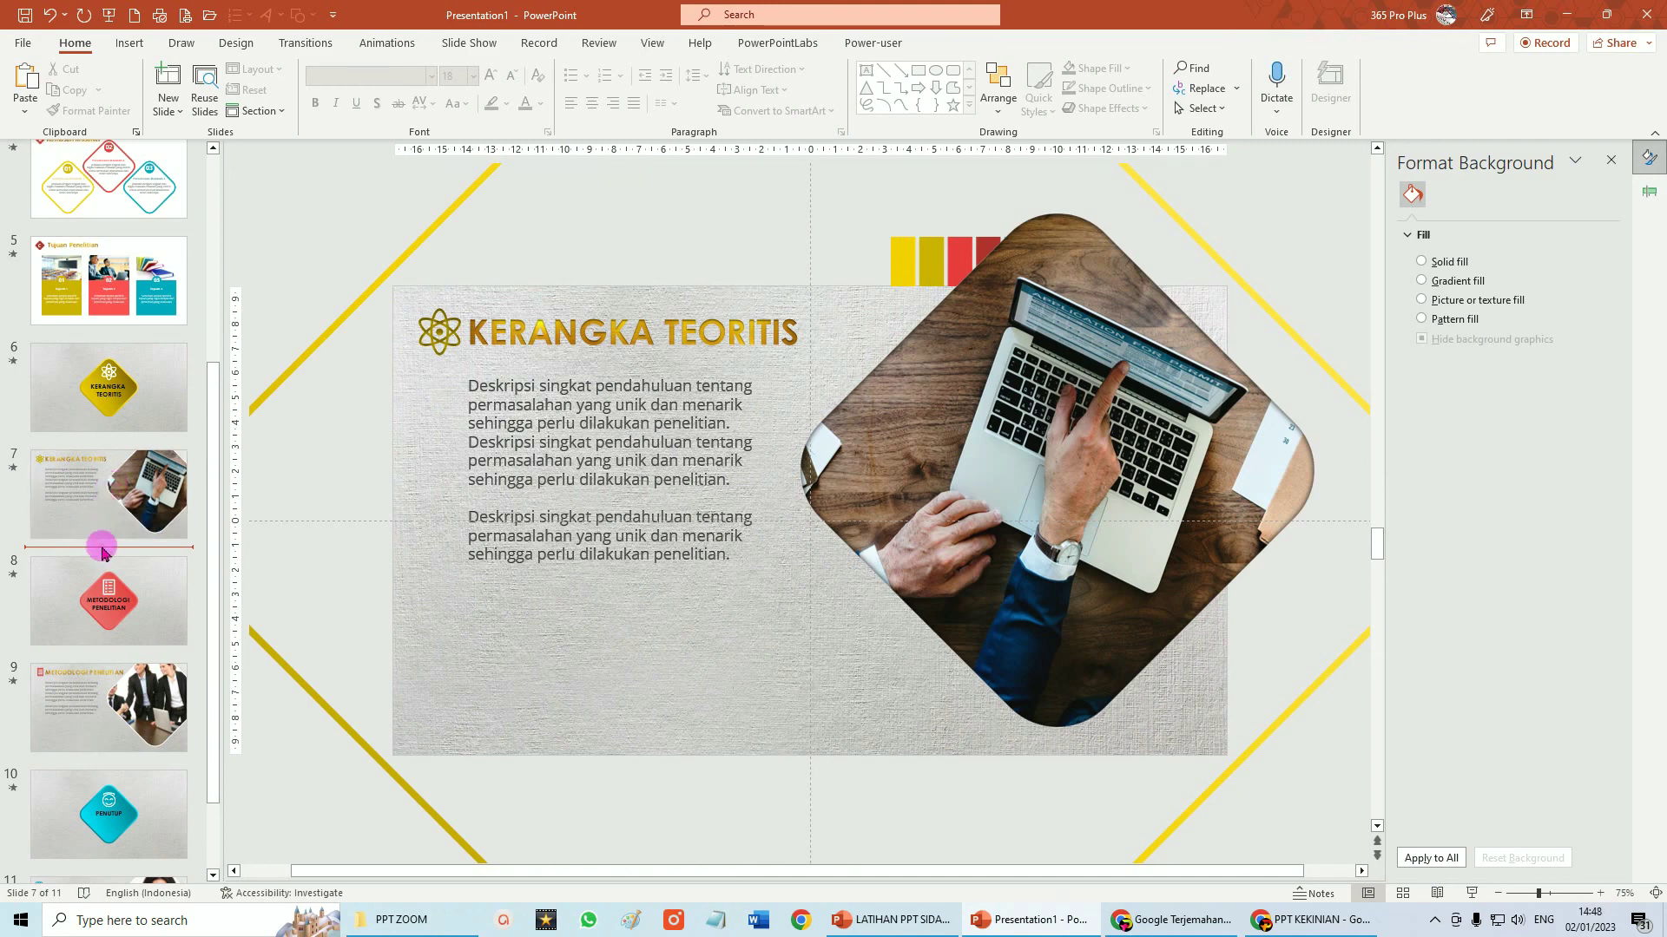
{"action": "left_click", "coordinate": [25, 83]}
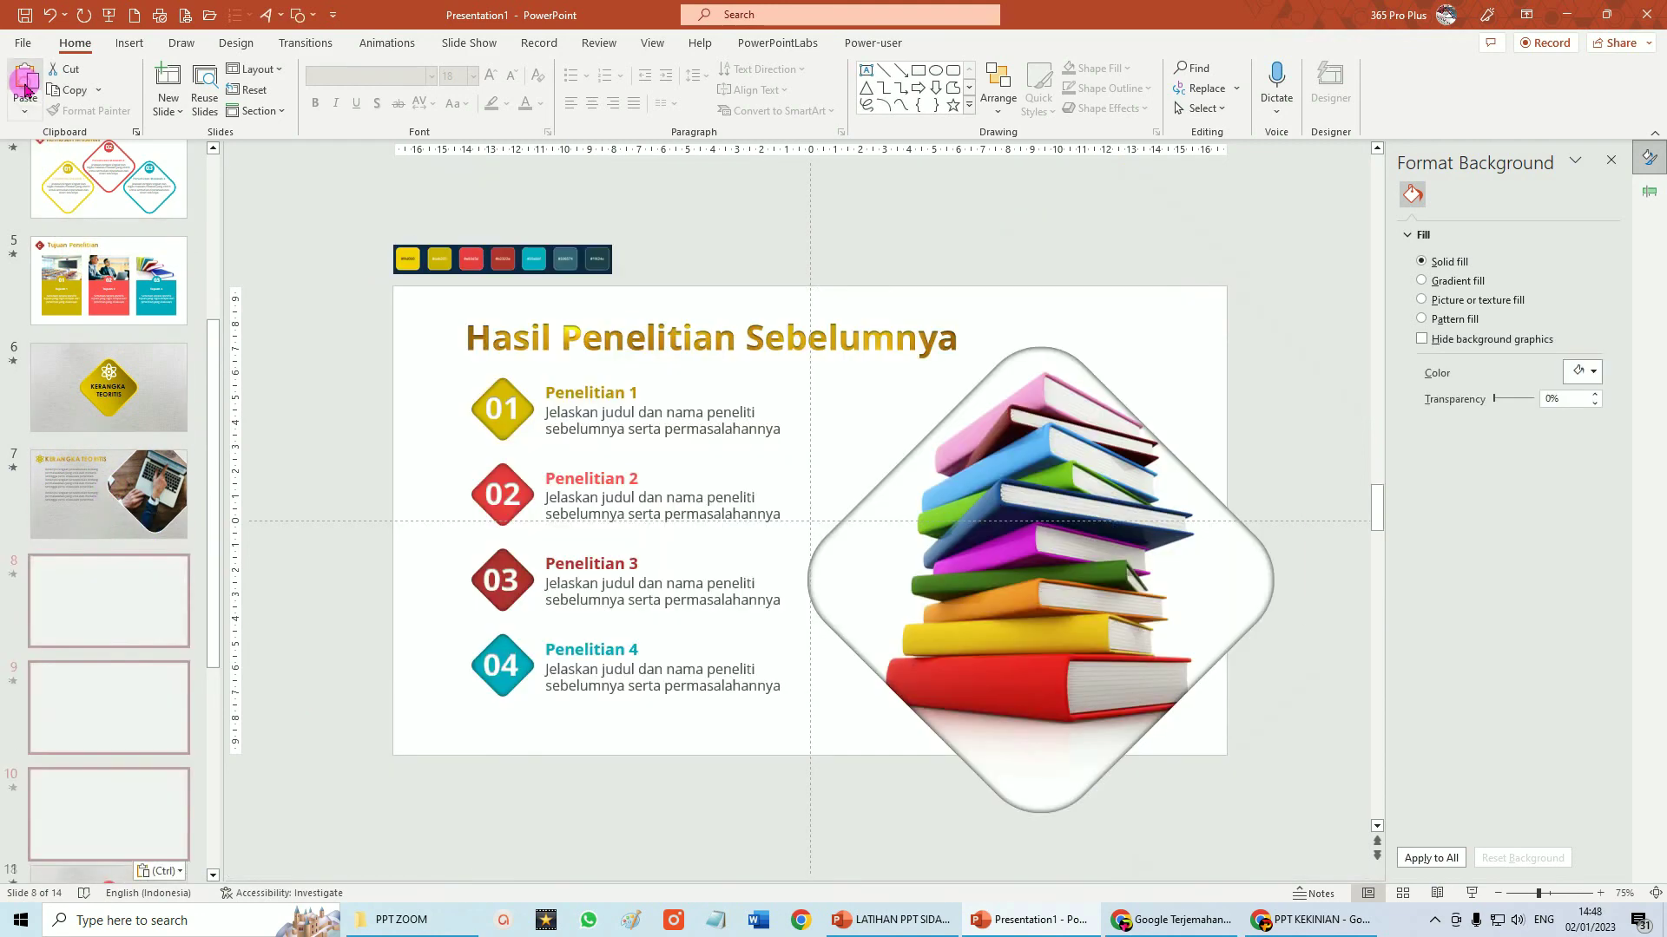
Go to the Metodologi Penelitian content slide and set the insertion point after slide 12.
{"action": "scroll", "coordinate": [149, 690], "scroll_direction": "down", "scroll_amount": 3}
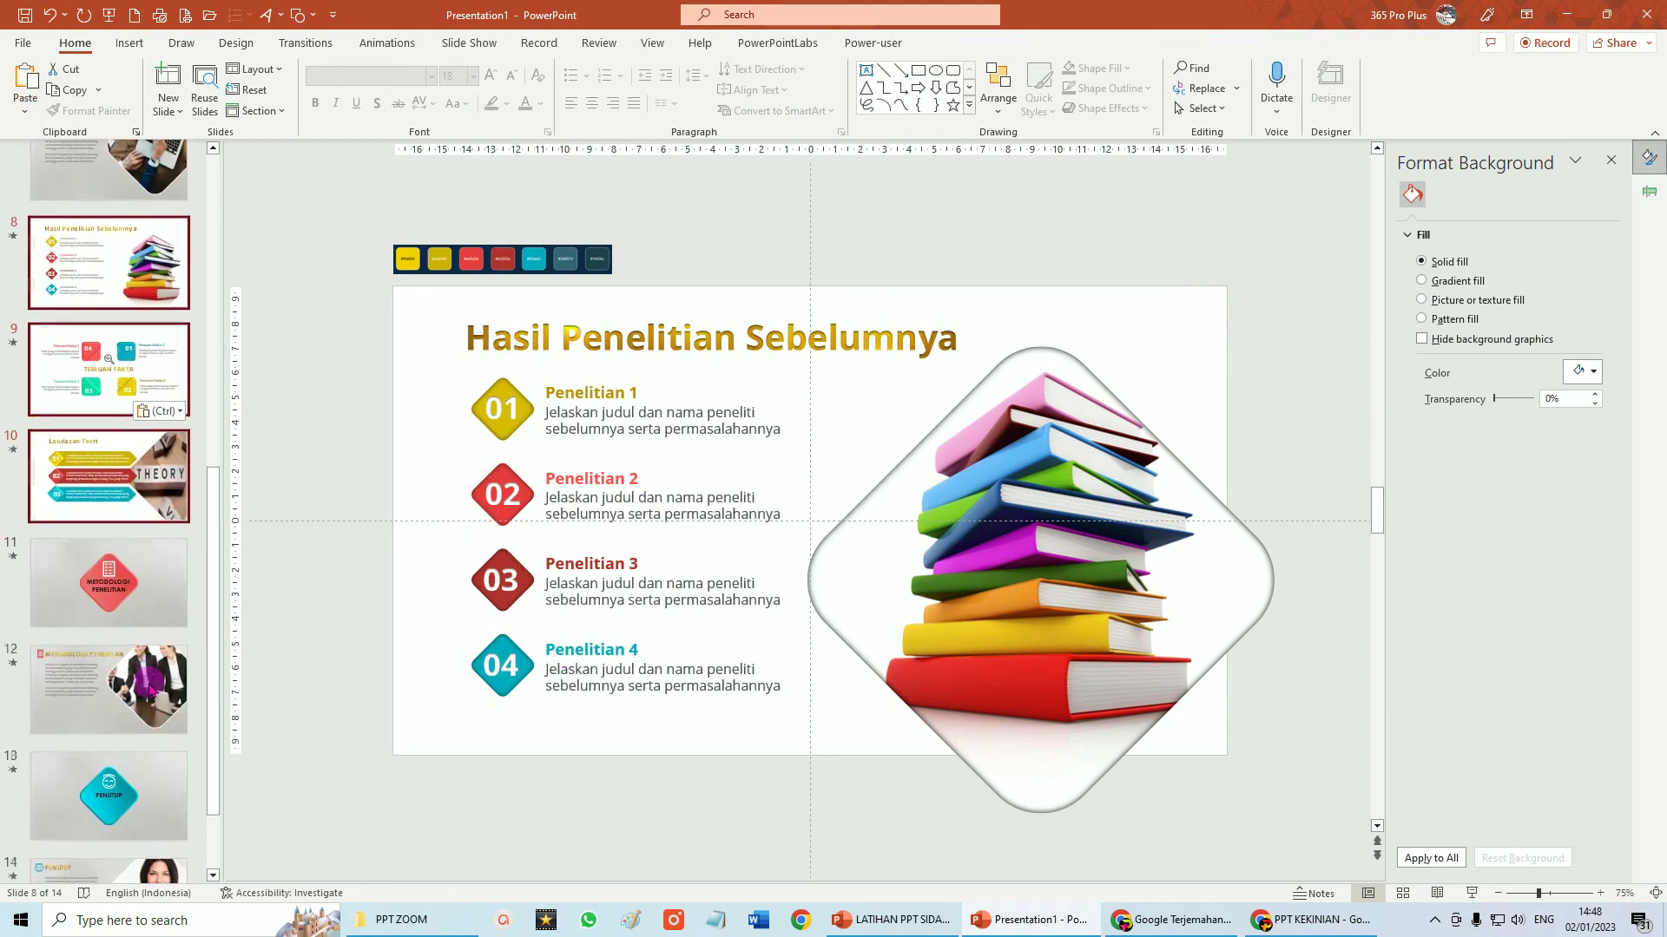
{"action": "scroll", "coordinate": [137, 577], "scroll_direction": "down", "scroll_amount": 1}
{"action": "left_click", "coordinate": [132, 508]}
{"action": "left_click", "coordinate": [955, 653]}
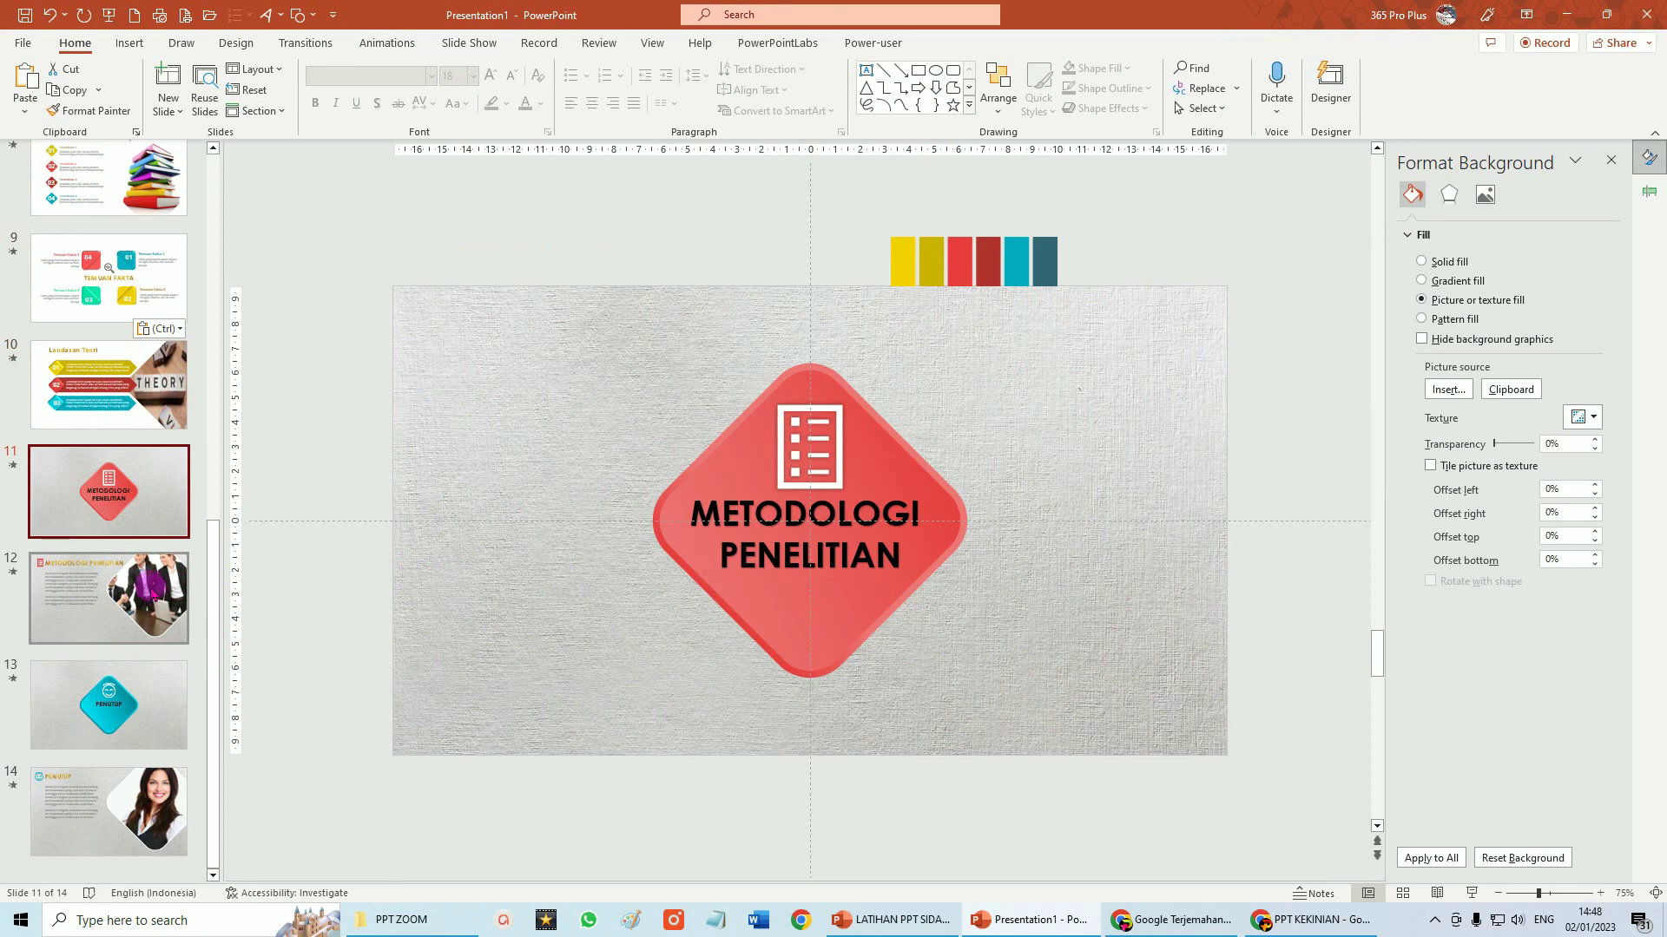
{"action": "left_click", "coordinate": [119, 518]}
{"action": "left_click", "coordinate": [93, 599]}
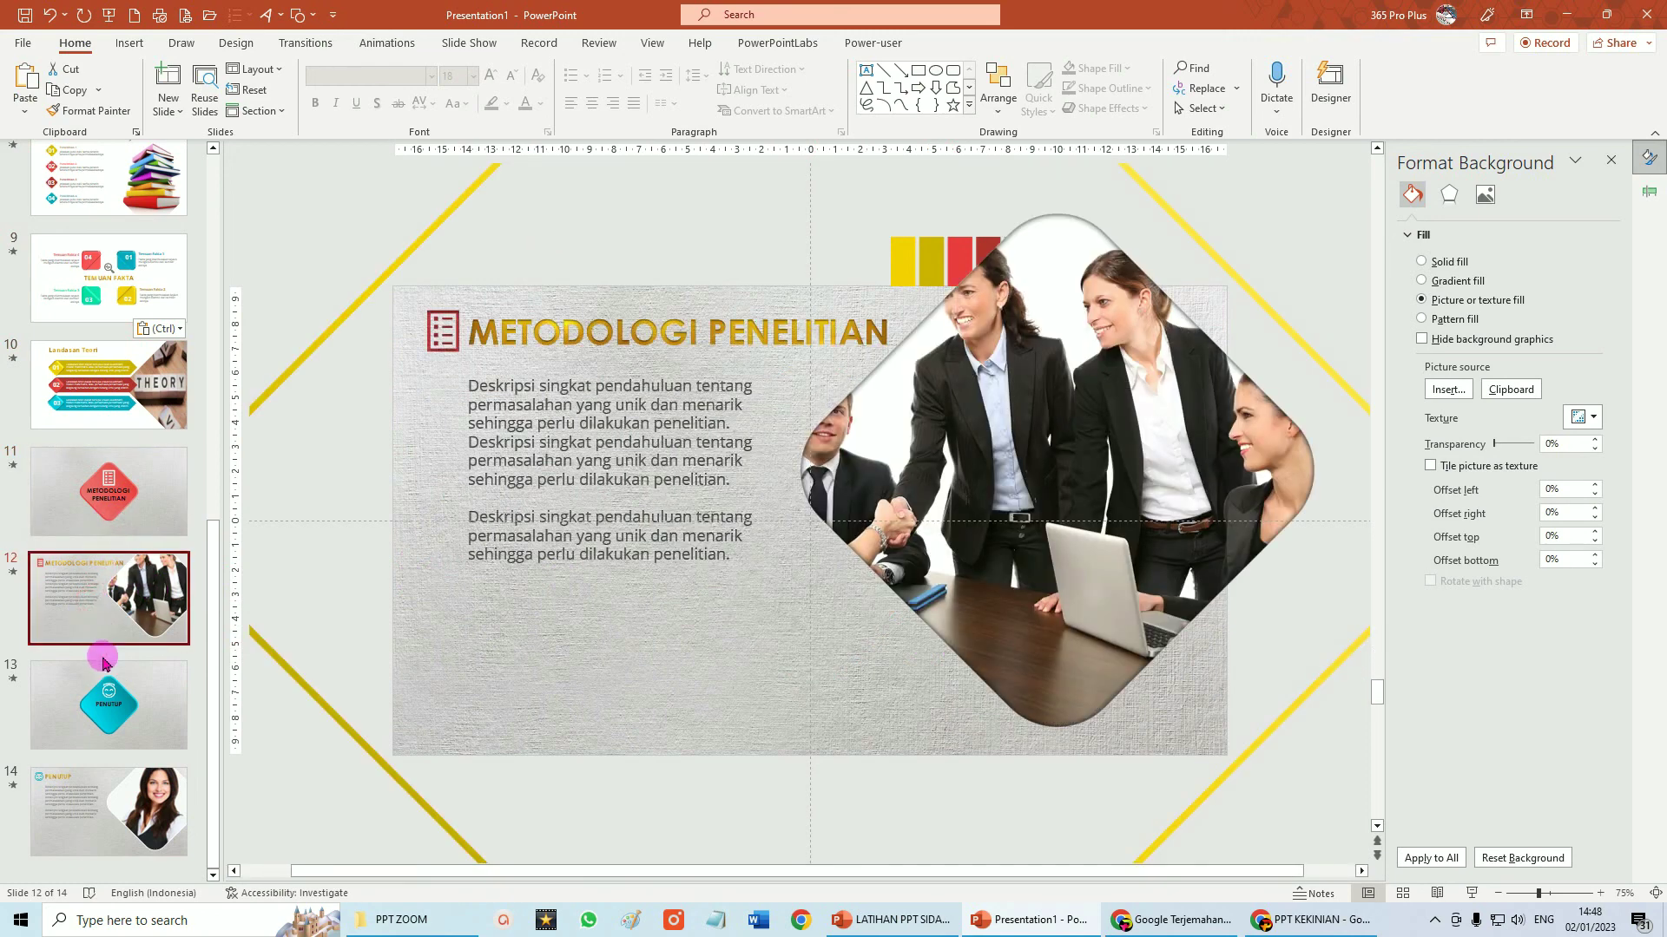
{"action": "left_click", "coordinate": [103, 658]}
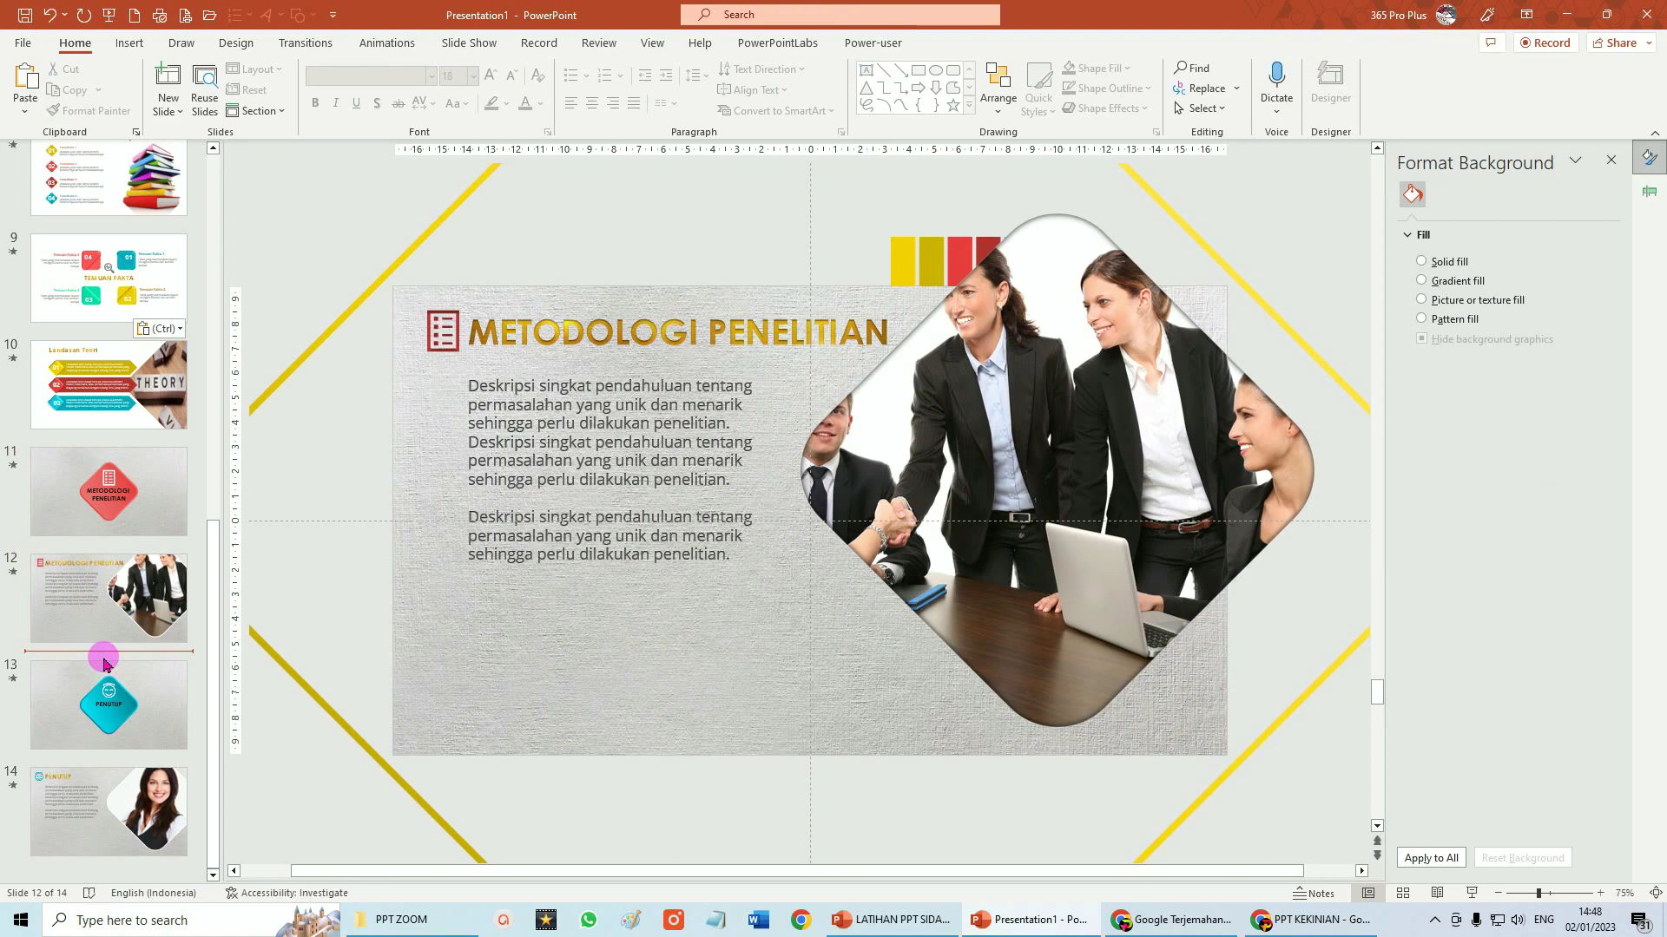
{"action": "left_click", "coordinate": [911, 930]}
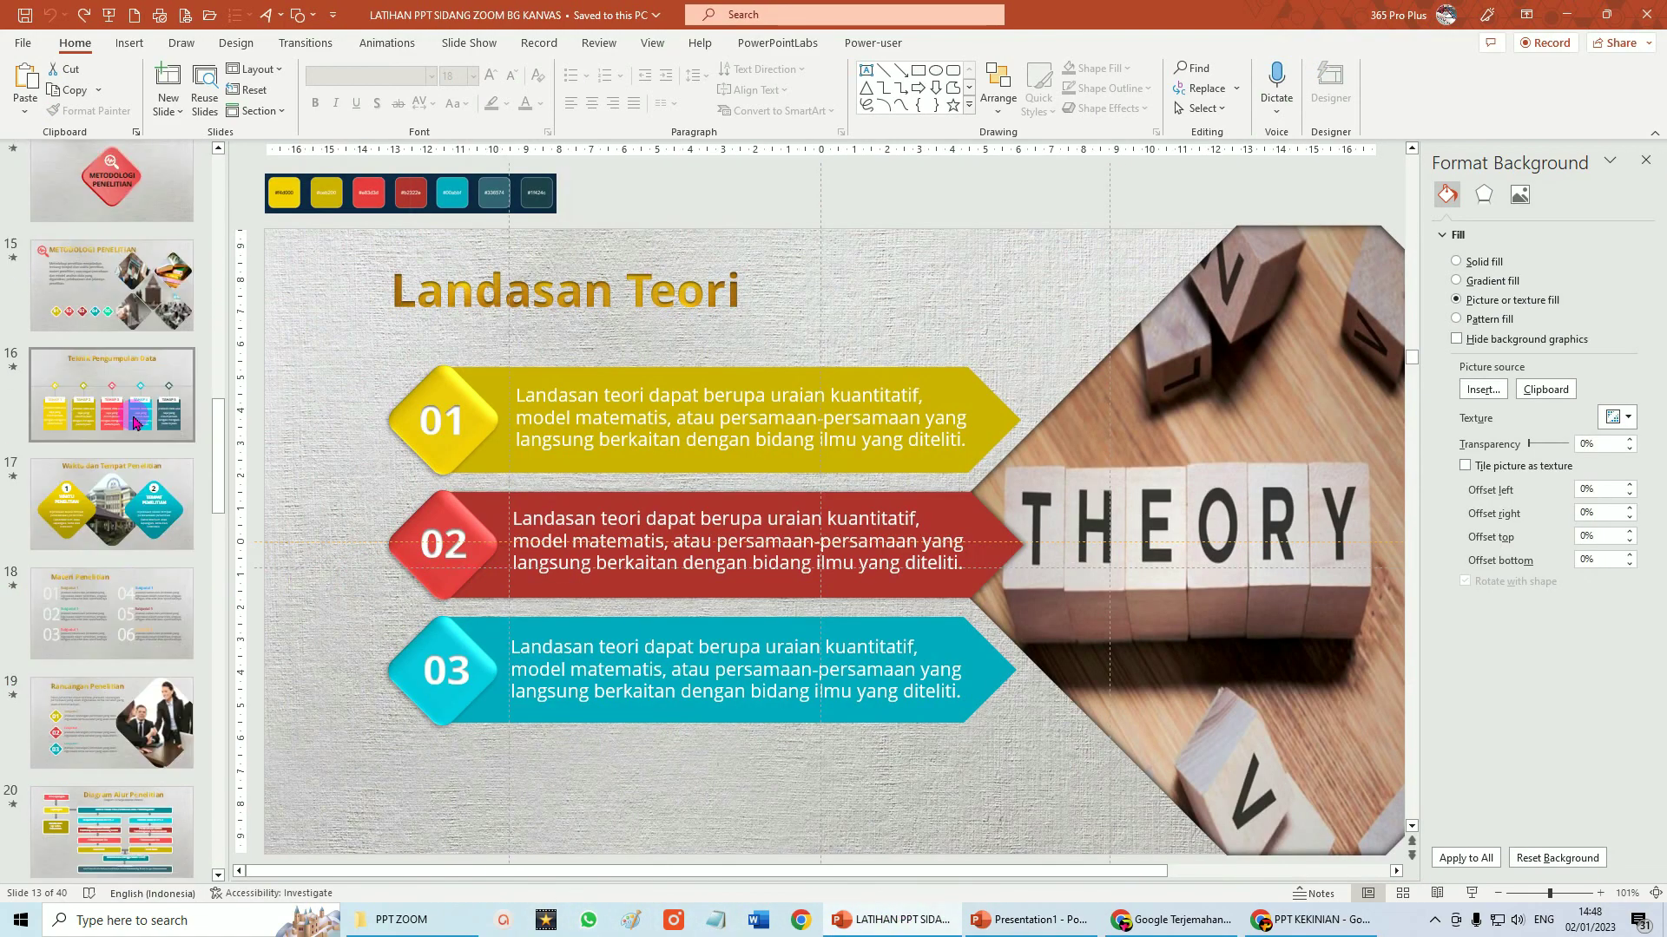
Copy the Teknik Pengumpulan Data, Waktu dan Tempat and Materi Penelitian slides and paste them after slide 12.
{"action": "left_click", "coordinate": [113, 395]}
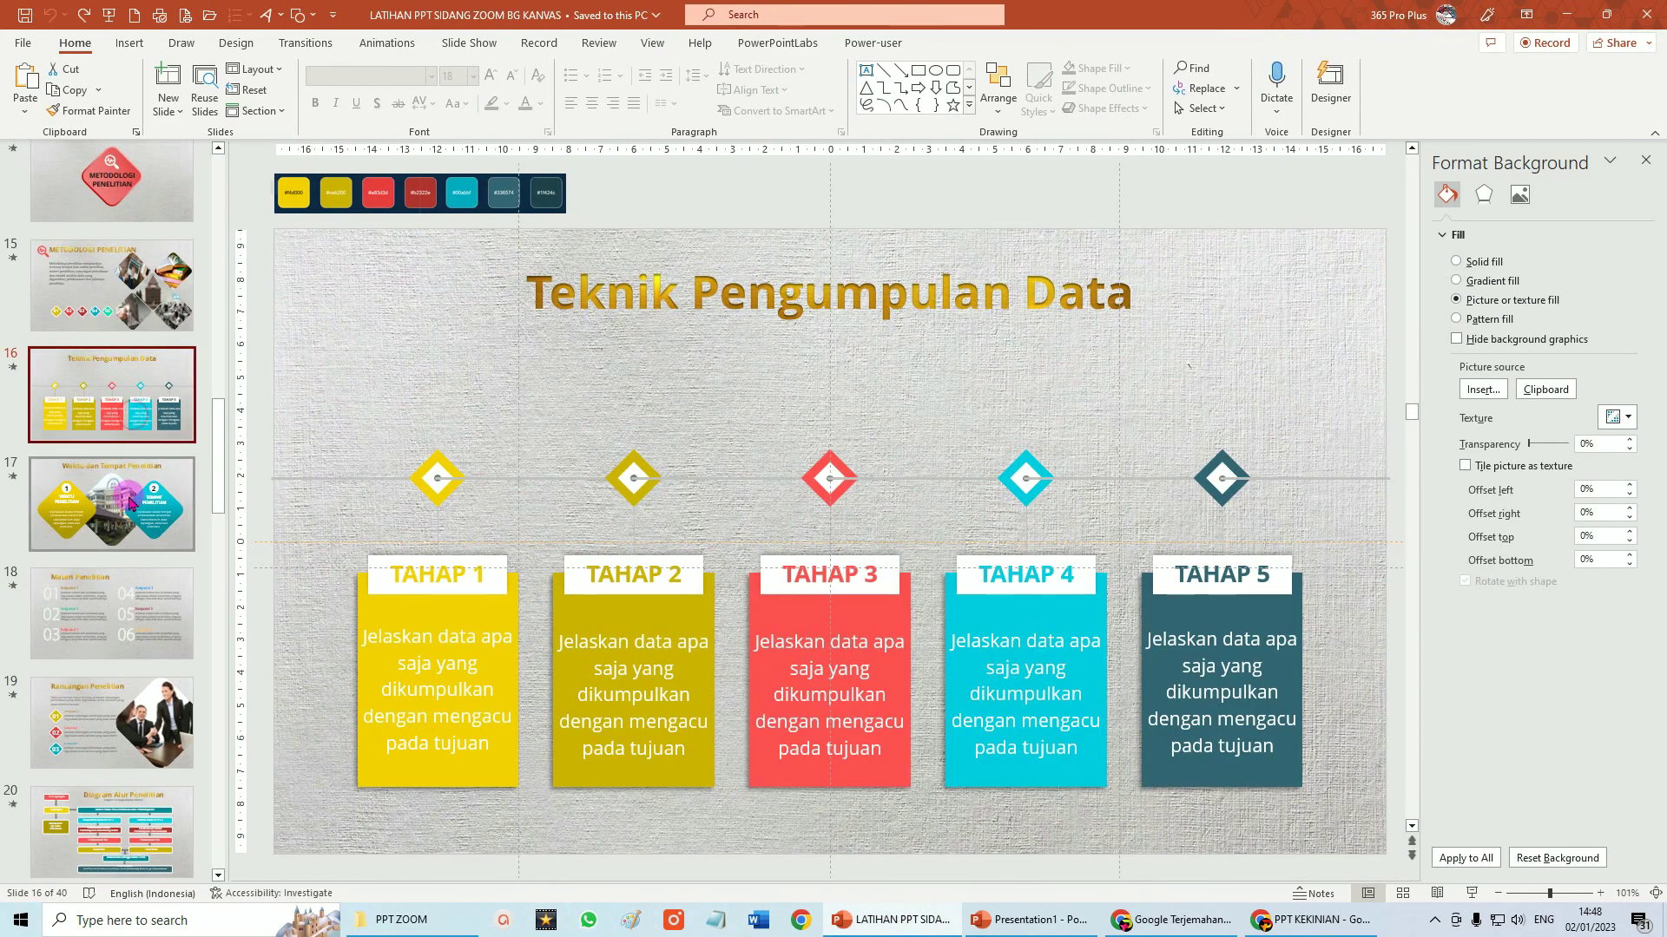
{"action": "left_click", "coordinate": [127, 524]}
{"action": "left_click", "coordinate": [119, 605]}
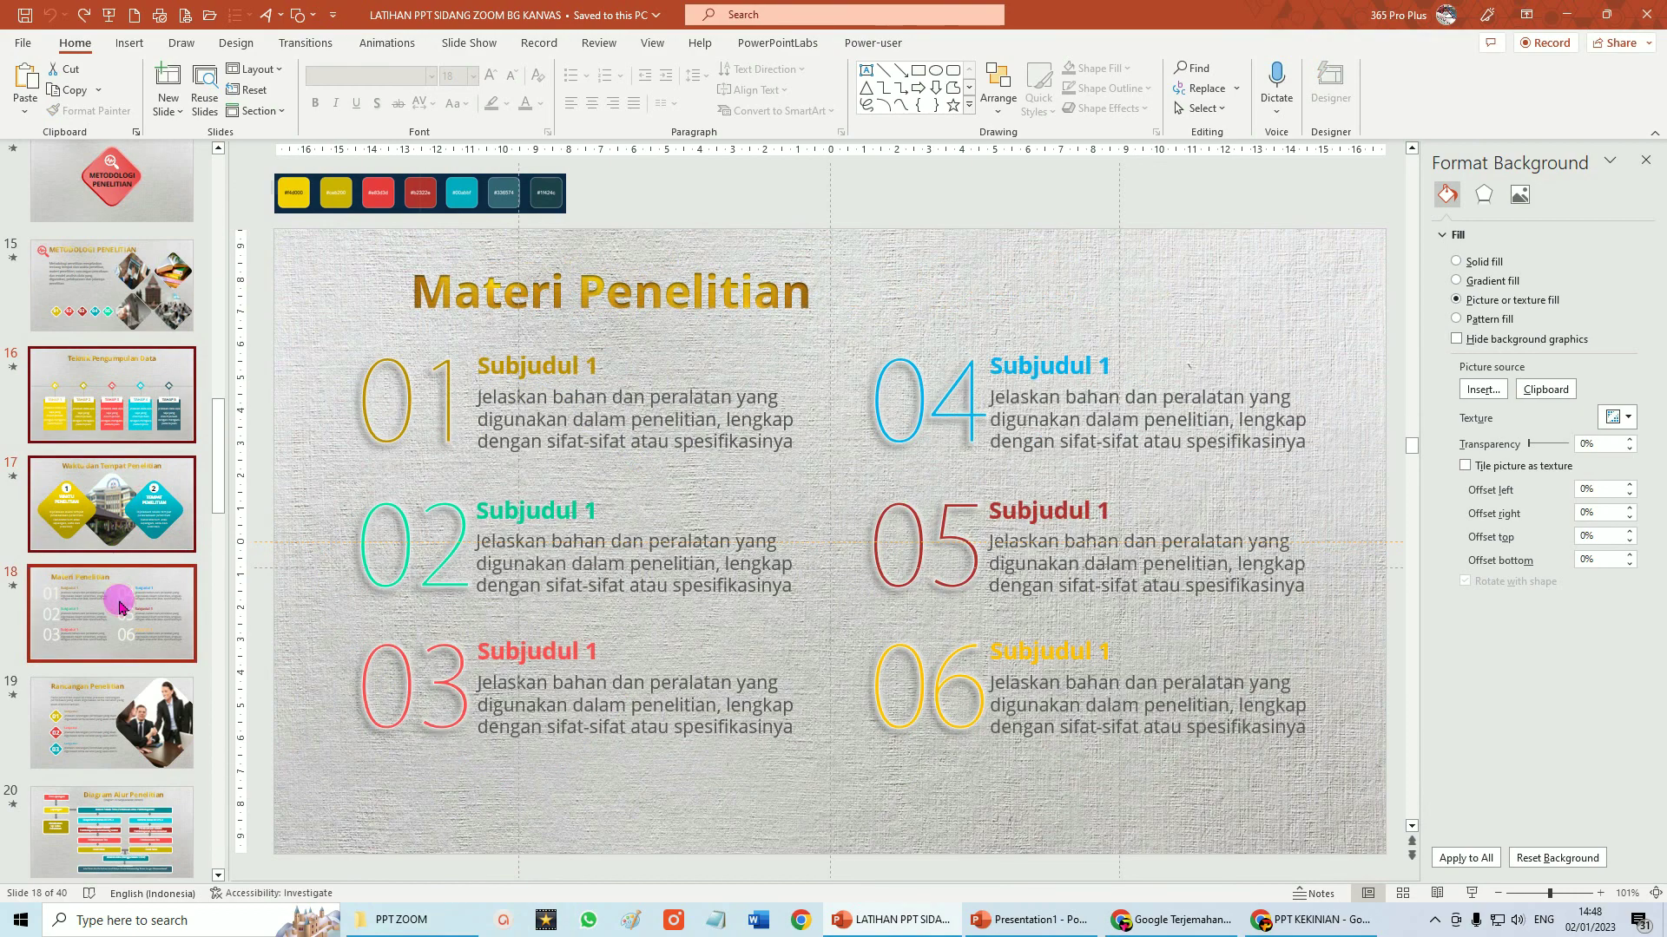
{"action": "right_click", "coordinate": [120, 605]}
{"action": "left_click", "coordinate": [169, 330]}
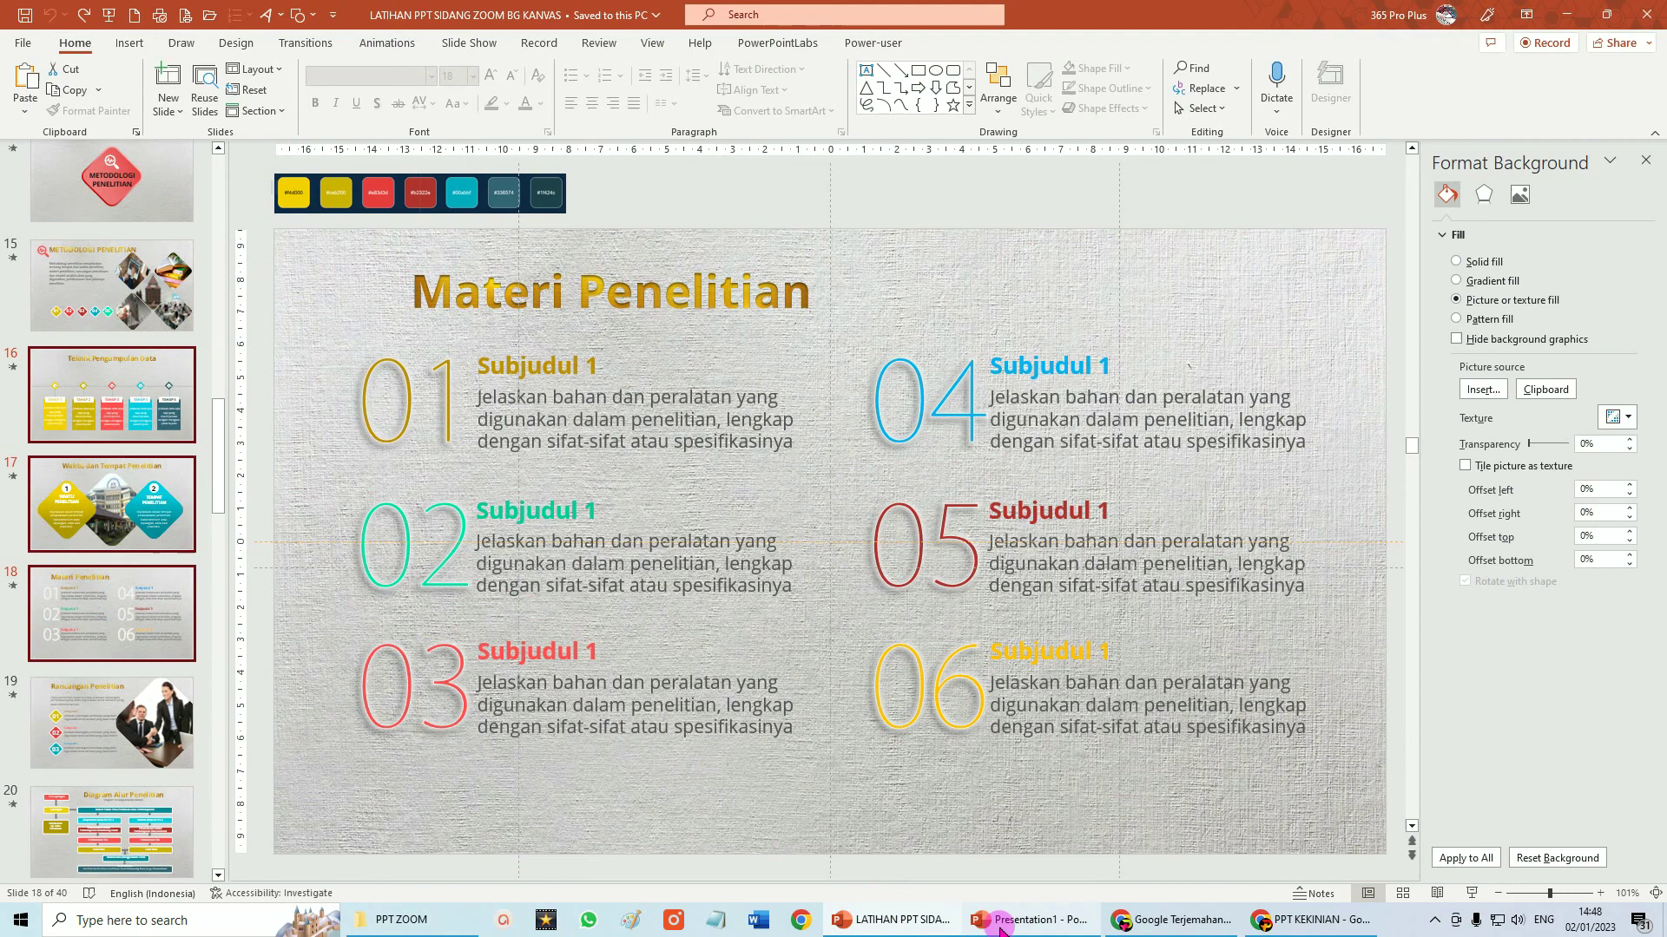
{"action": "left_click", "coordinate": [999, 908]}
{"action": "left_click", "coordinate": [25, 78]}
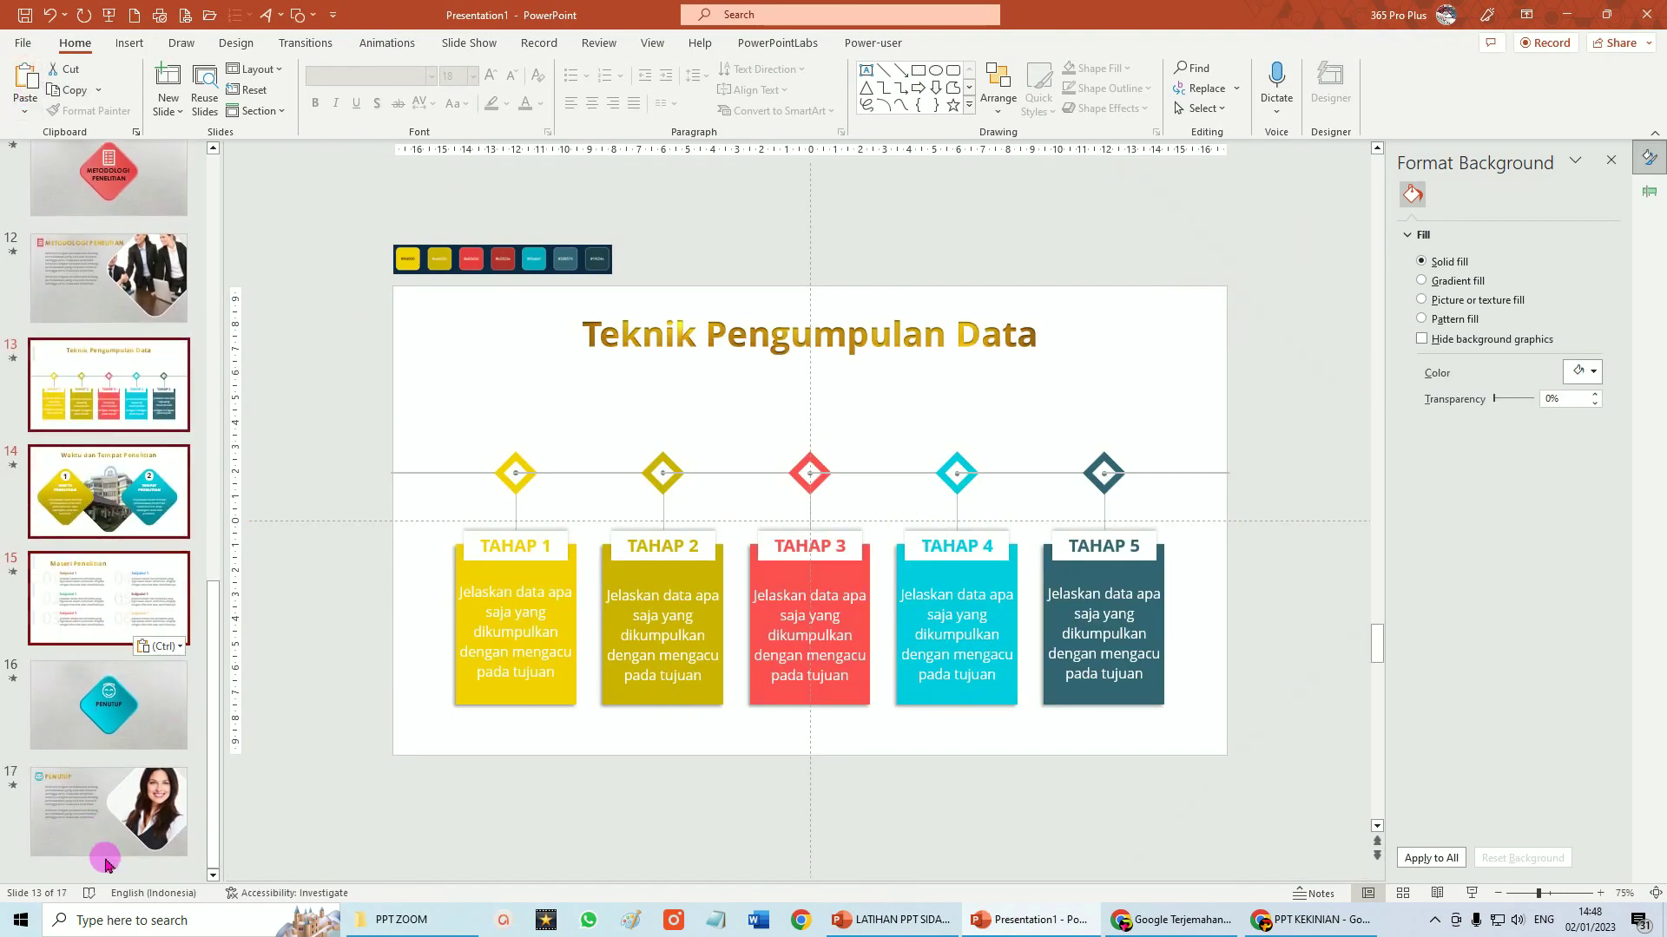
Copy the KESIMPULAN DAN SARAN and SARAN slides and paste them at the end after PENUTUP.
{"action": "left_click", "coordinate": [104, 866]}
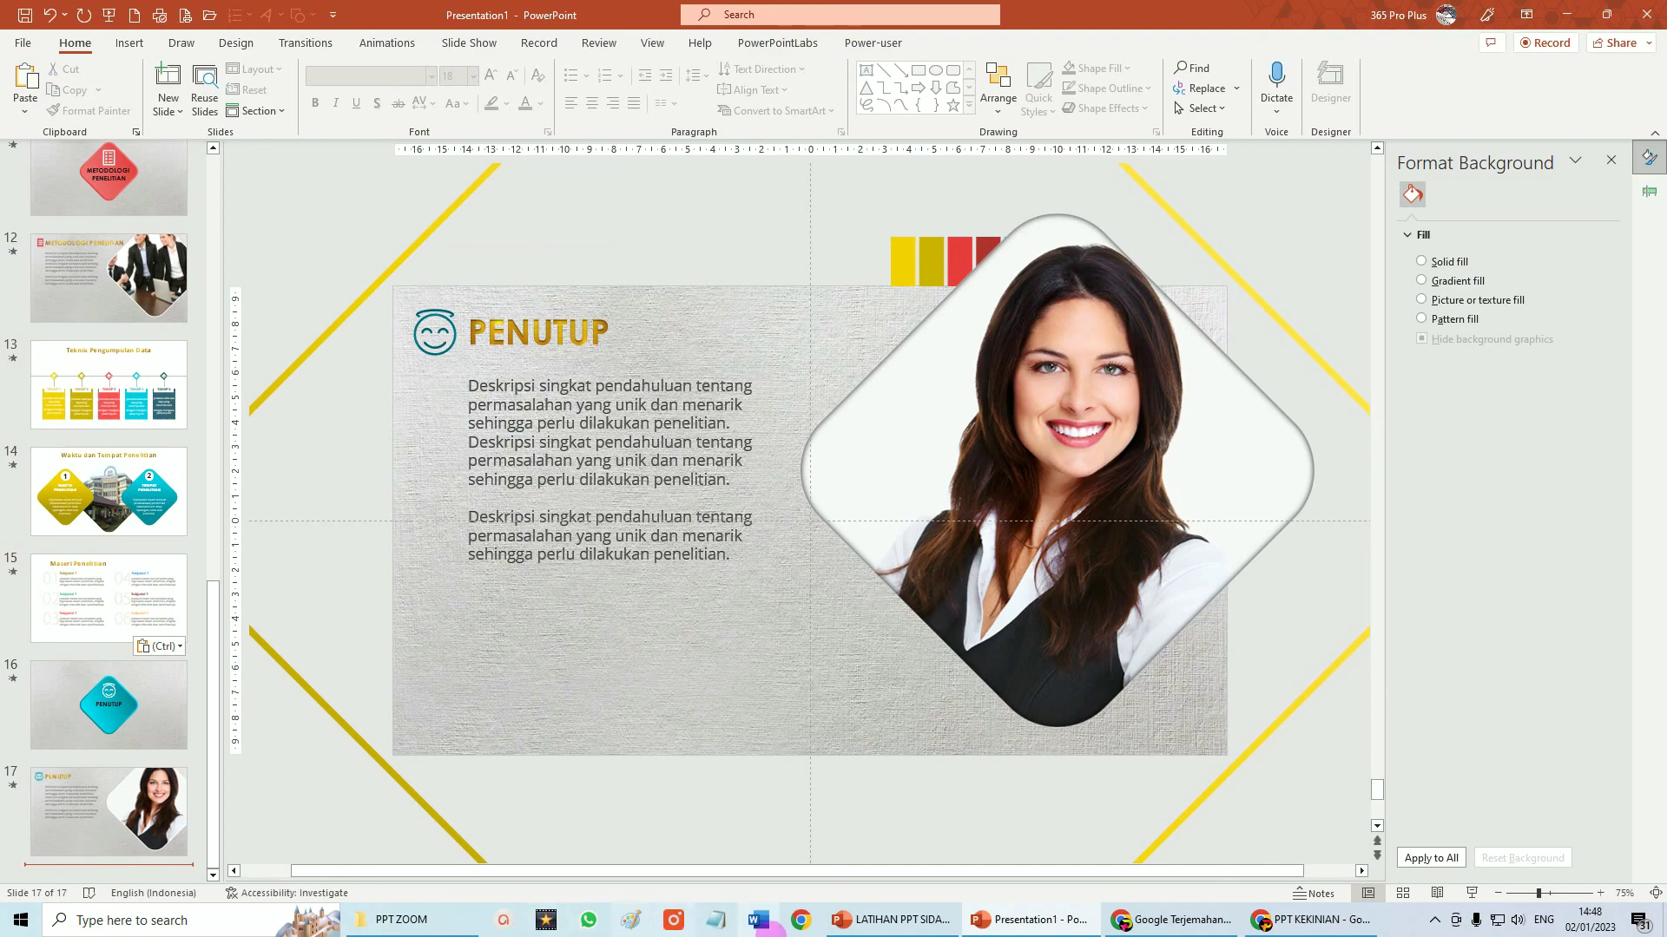
{"action": "left_click", "coordinate": [894, 921]}
{"action": "left_click", "coordinate": [150, 375]}
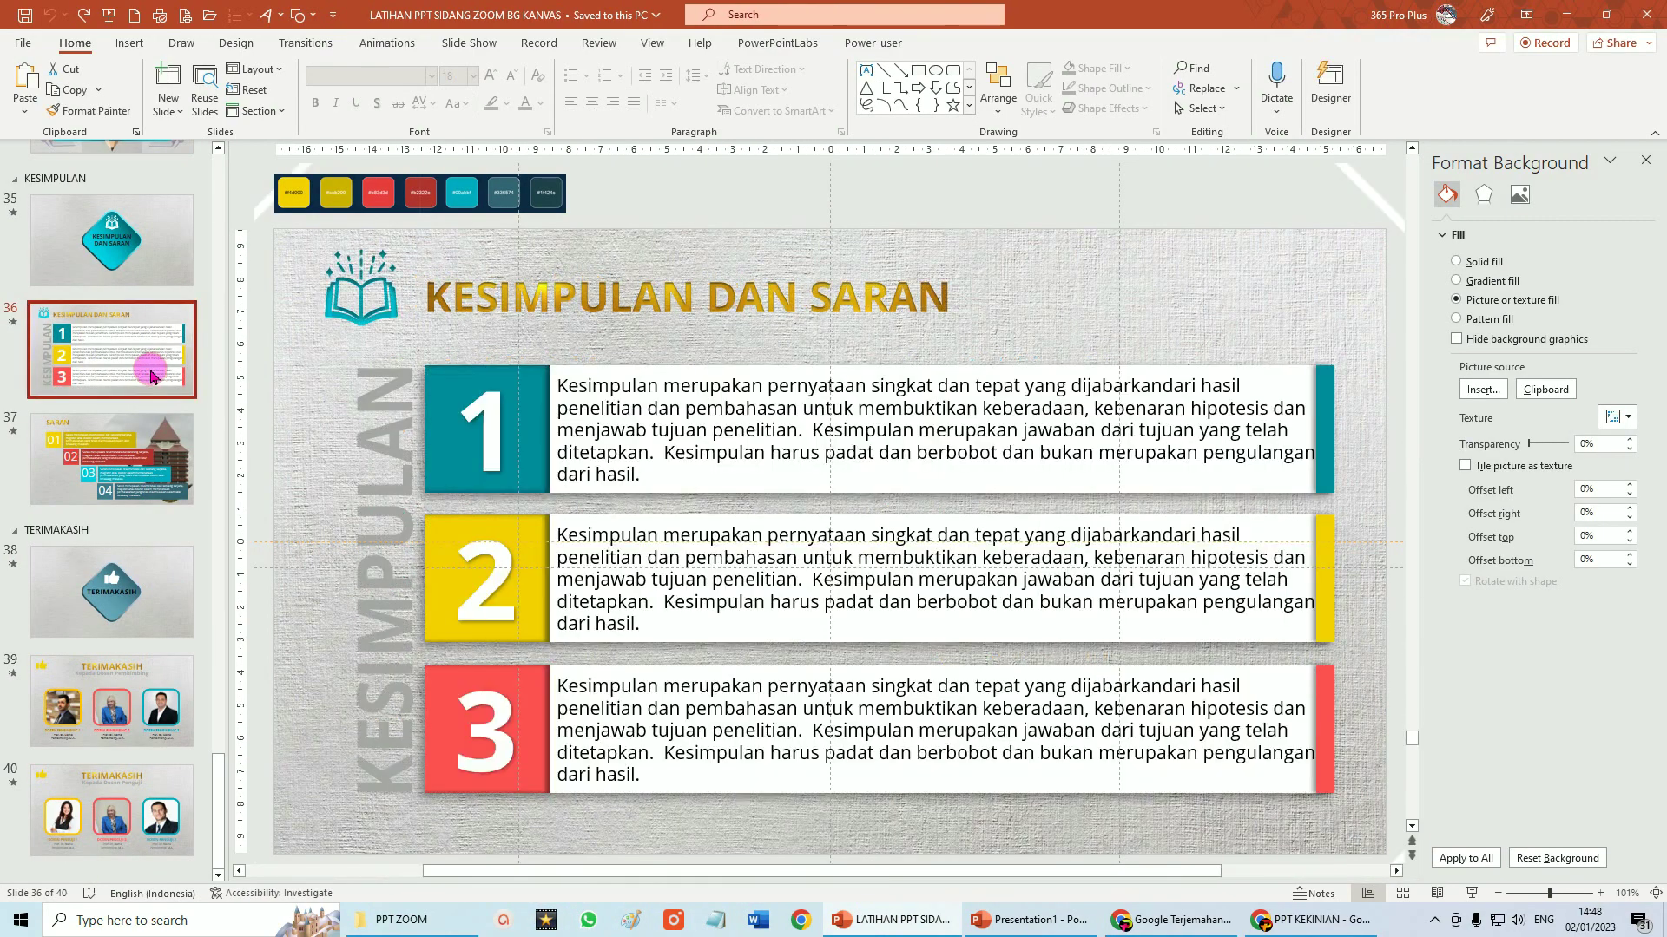
{"action": "left_click", "coordinate": [129, 456]}
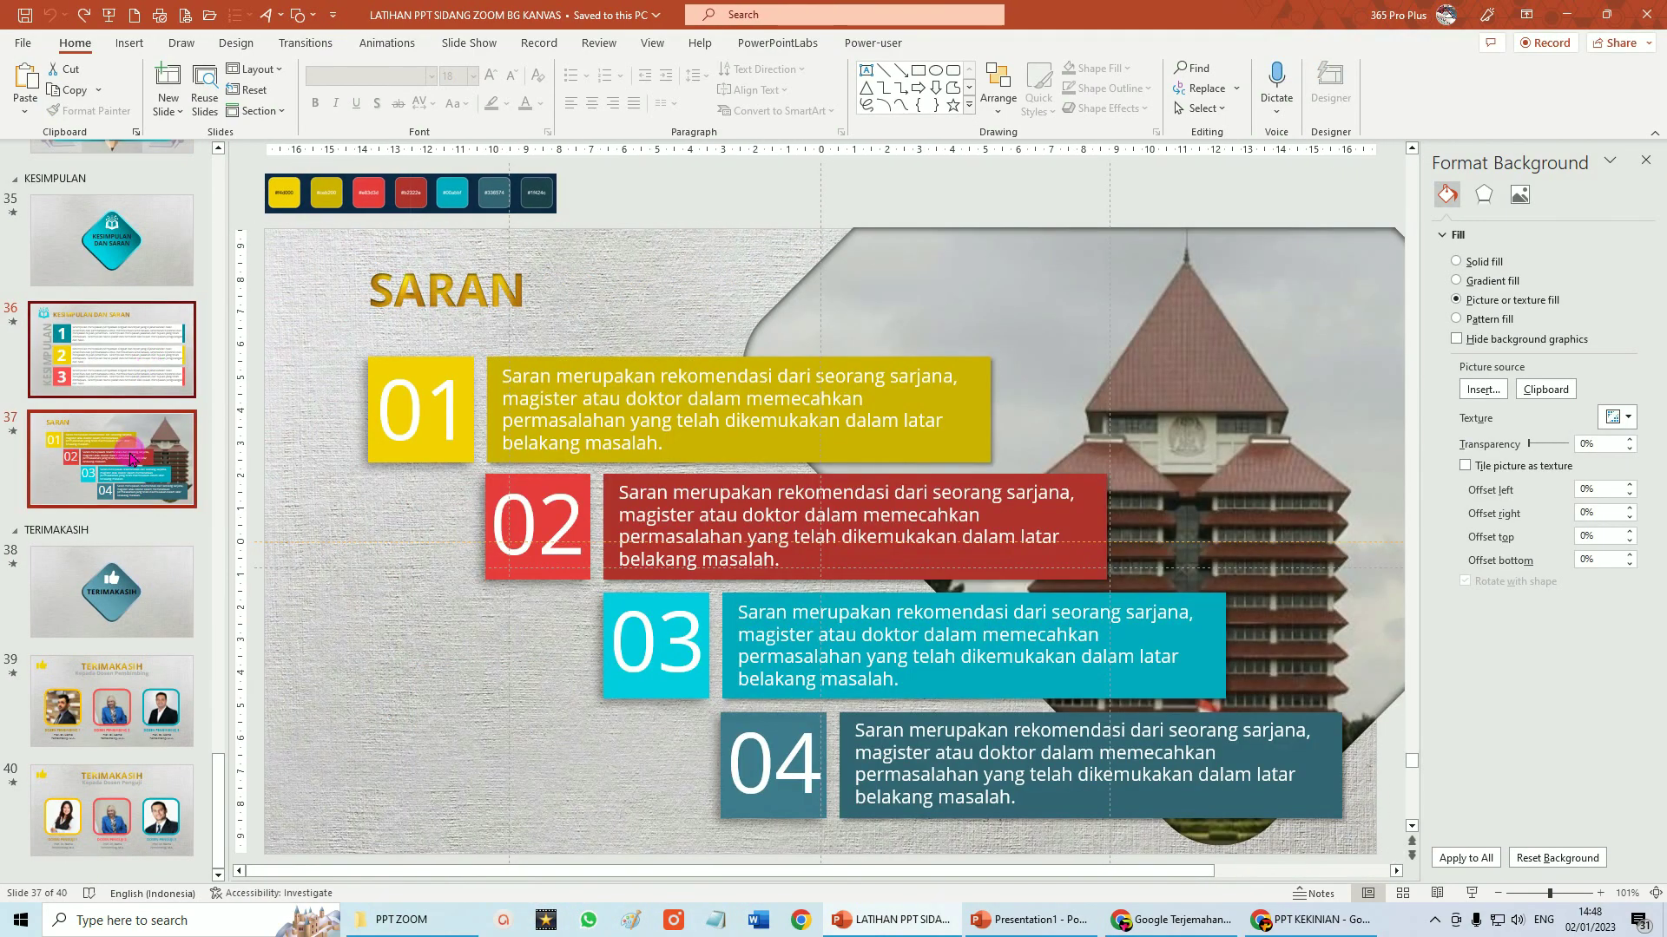
{"action": "right_click", "coordinate": [128, 457]}
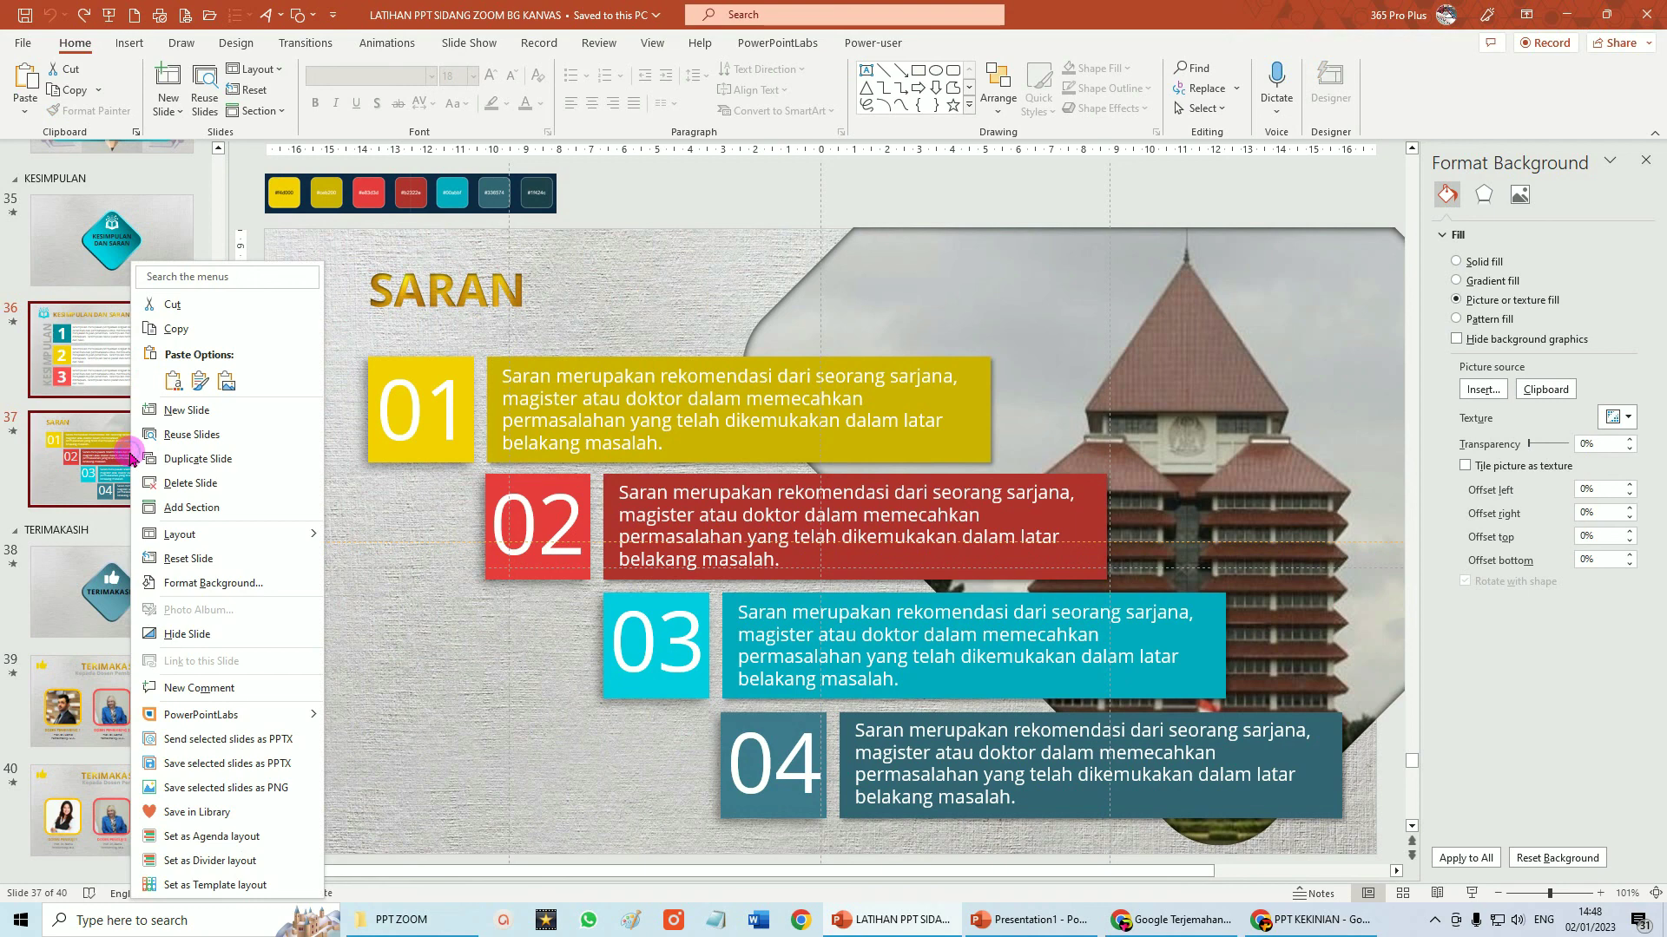
{"action": "left_click", "coordinate": [176, 330]}
{"action": "left_click", "coordinate": [1028, 919]}
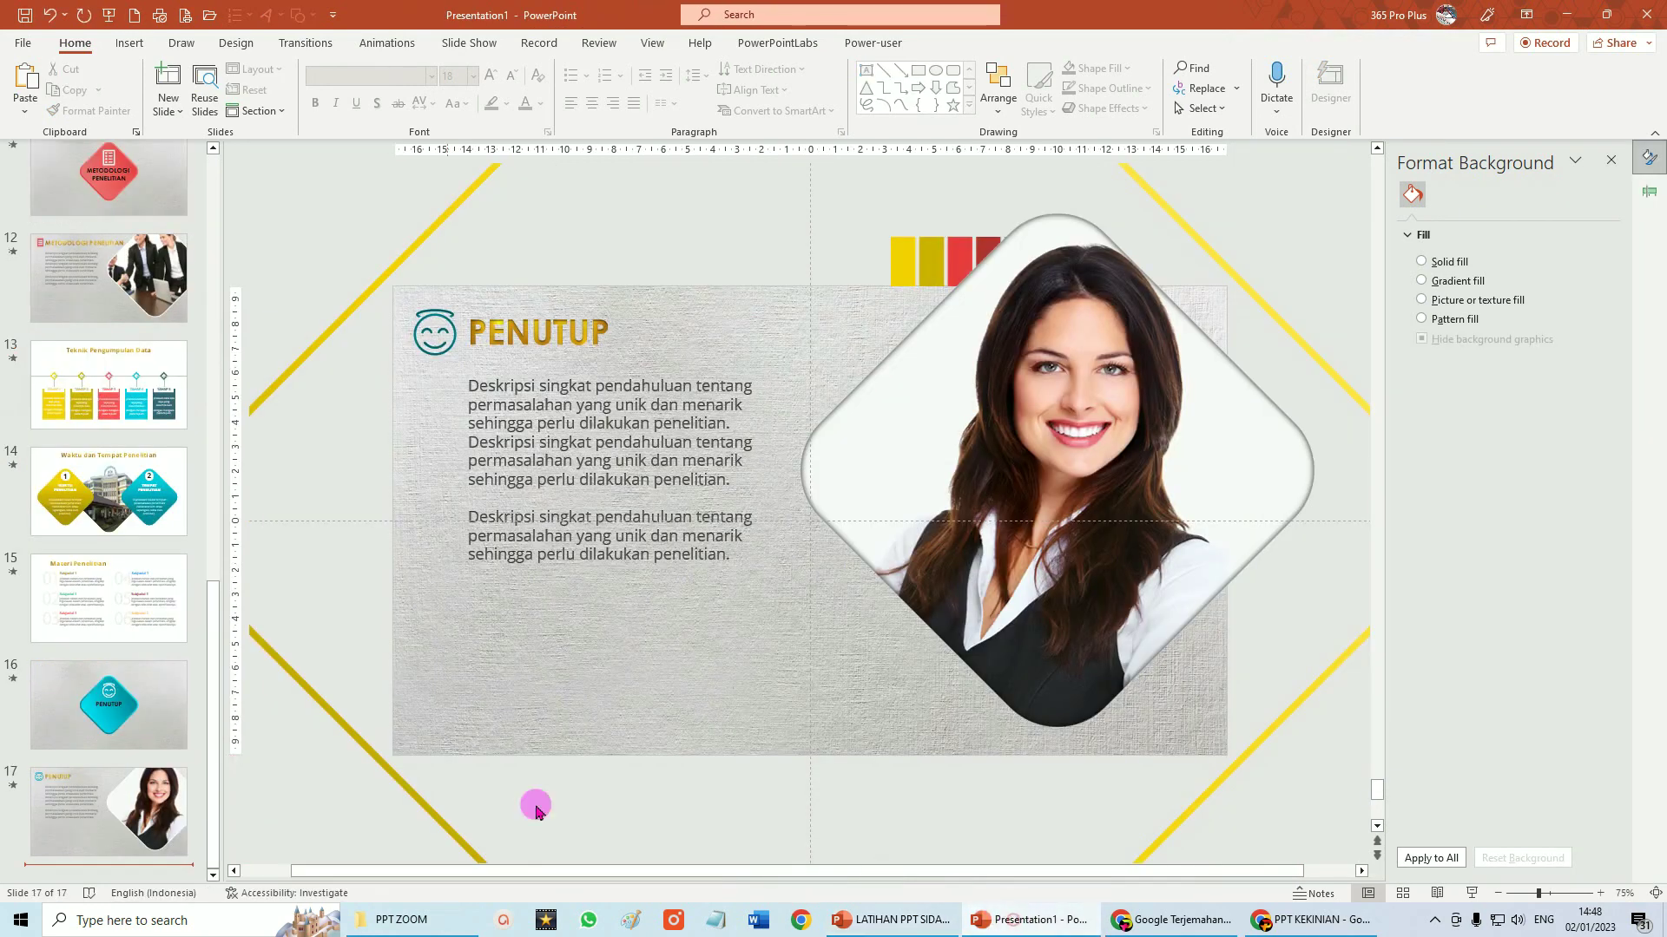
{"action": "left_click", "coordinate": [93, 868]}
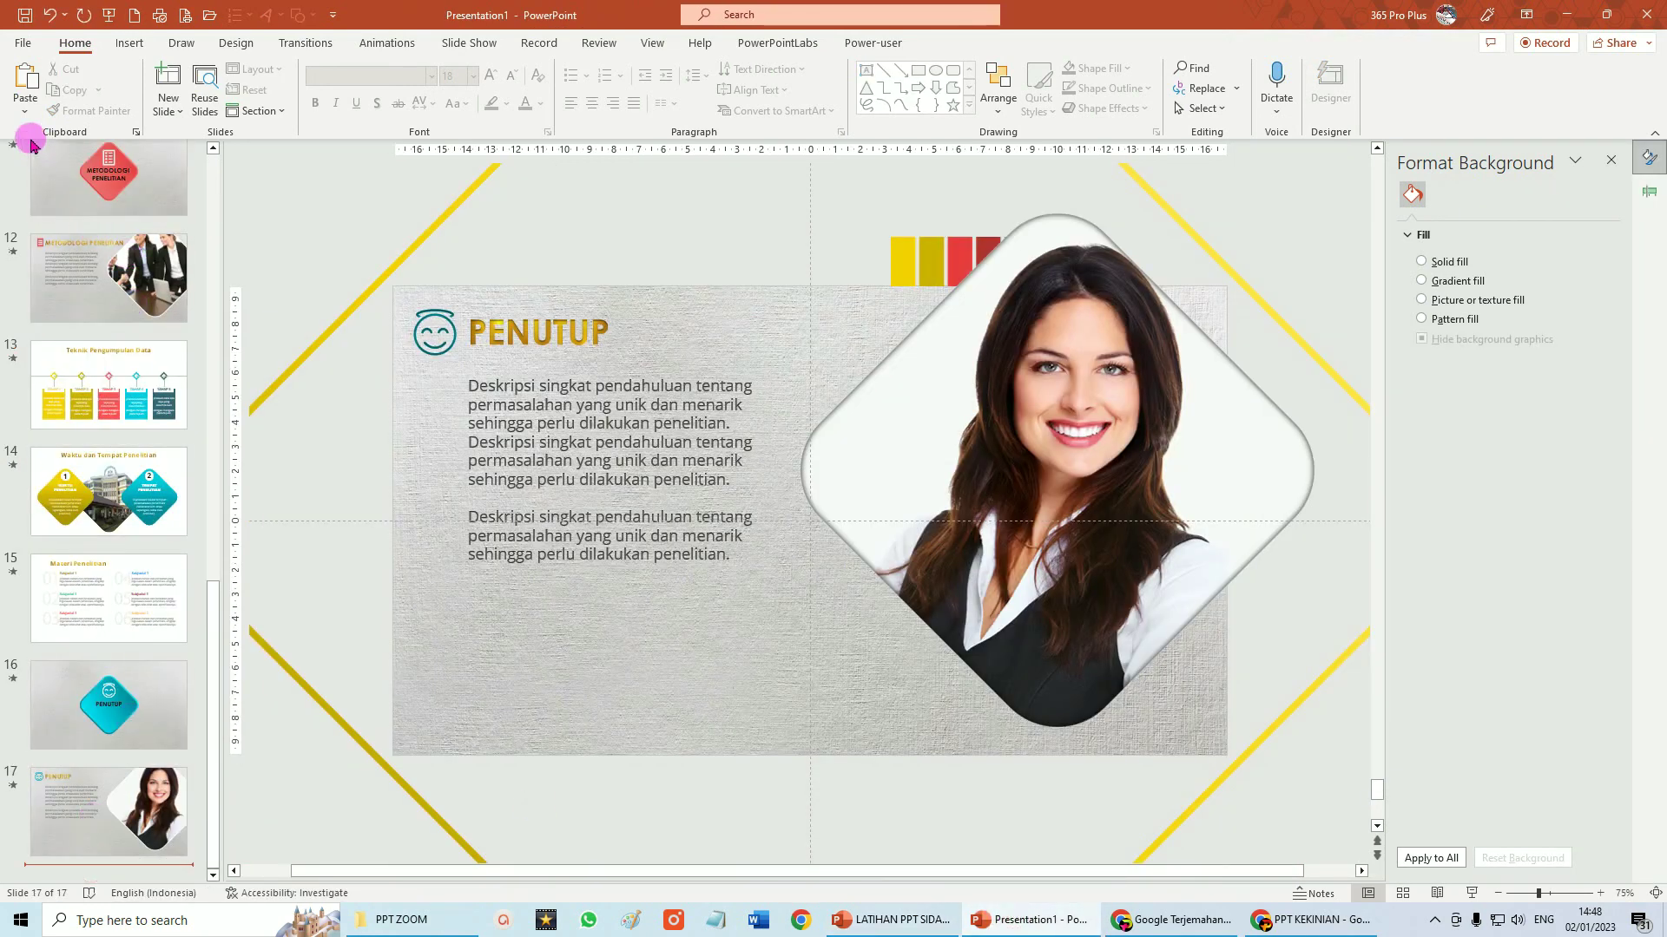
{"action": "left_click", "coordinate": [24, 87]}
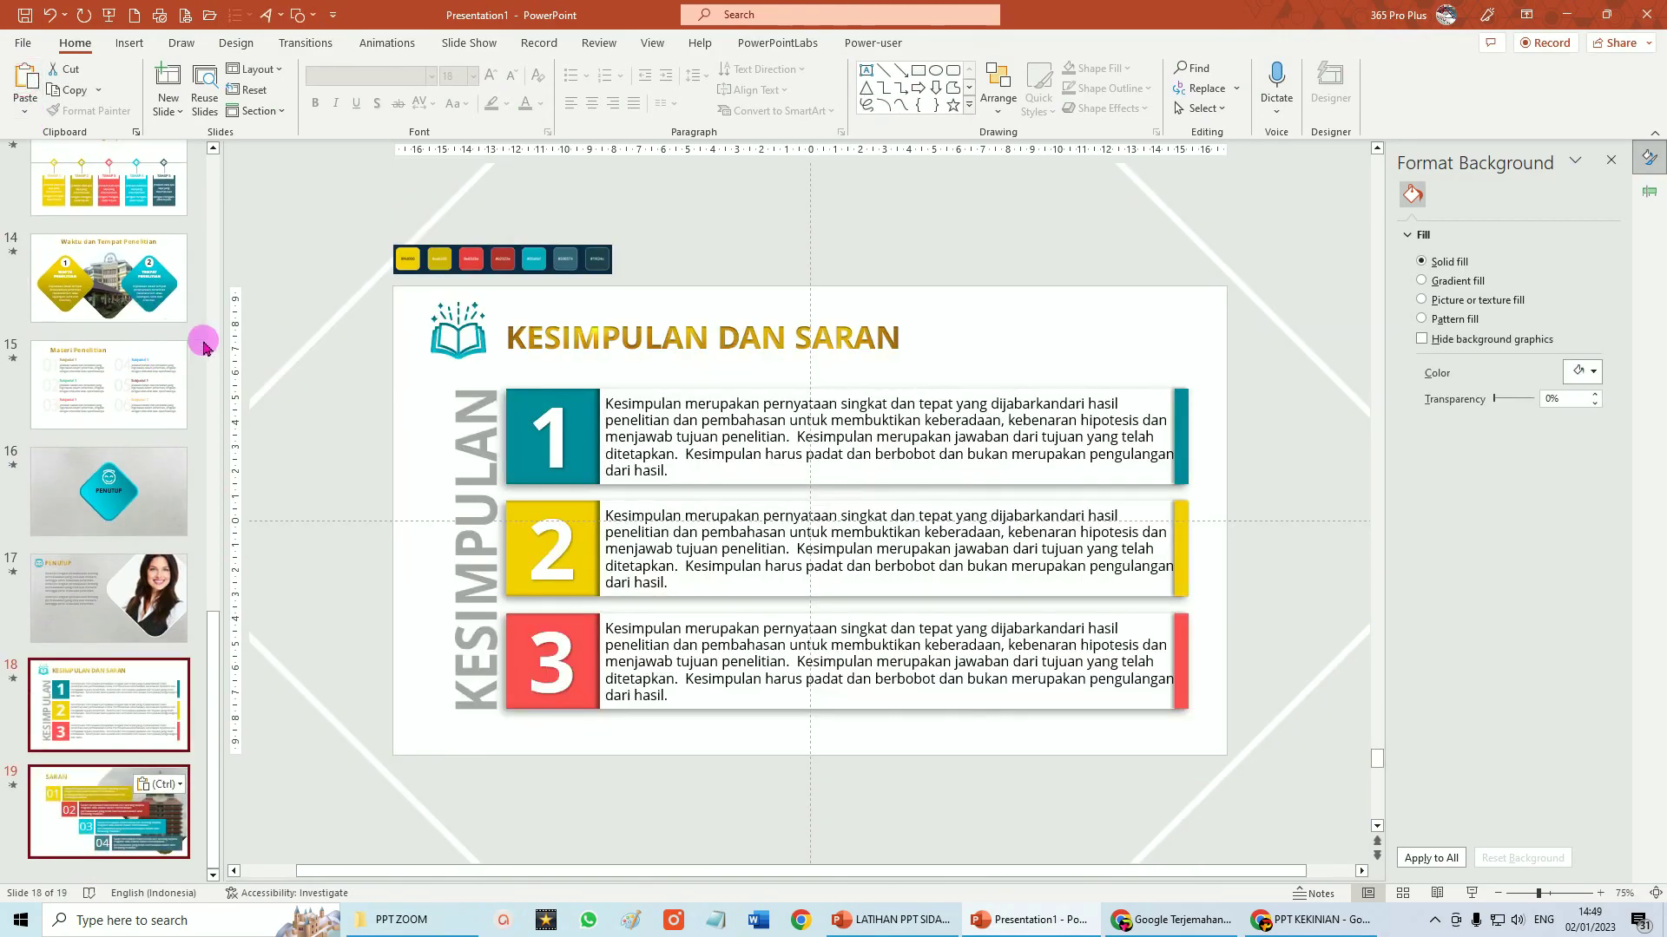
{"action": "scroll", "coordinate": [176, 341], "scroll_direction": "up", "scroll_amount": 8}
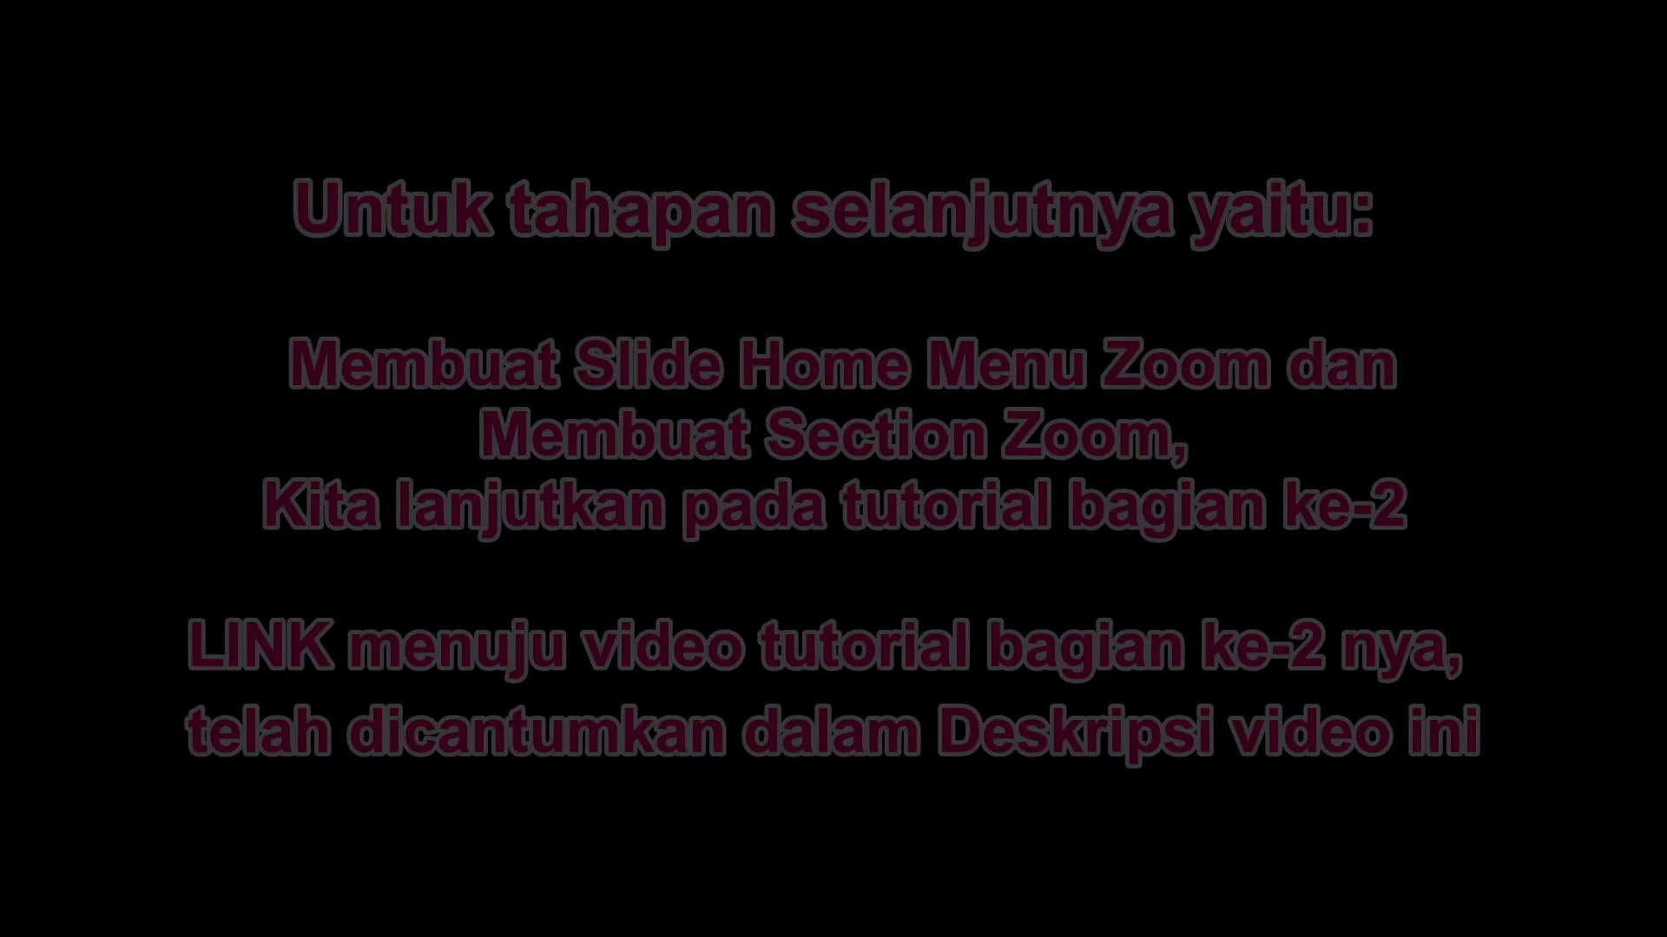